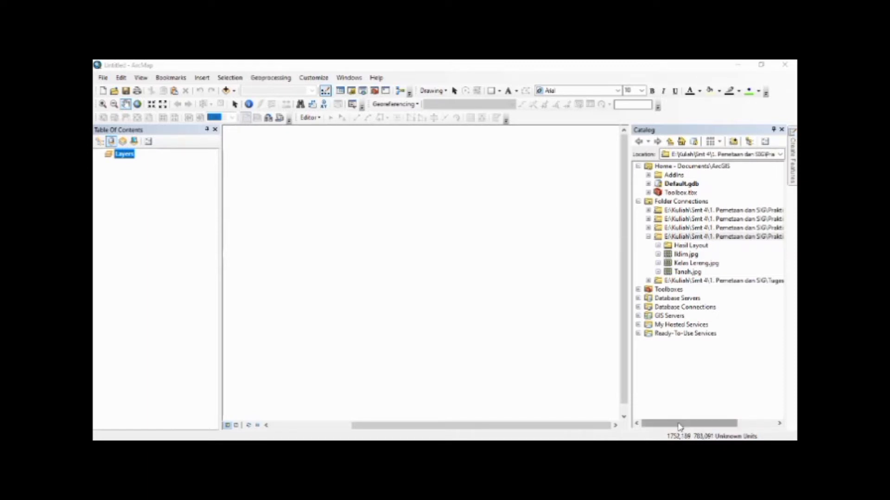
Add the Tanah.jpg raster from the connected folder to the map
mouse_move(726, 417)
mouse_down()
mouse_move(760, 417)
mouse_move(728, 418)
mouse_up()
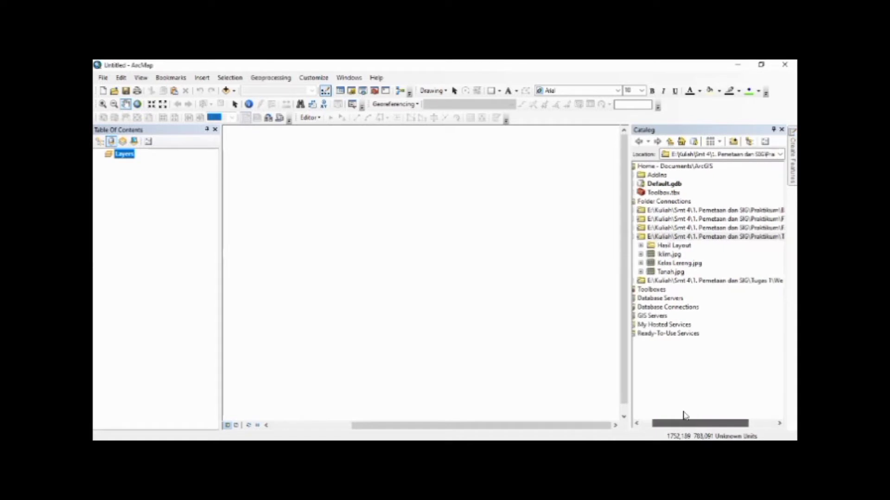
click(669, 273)
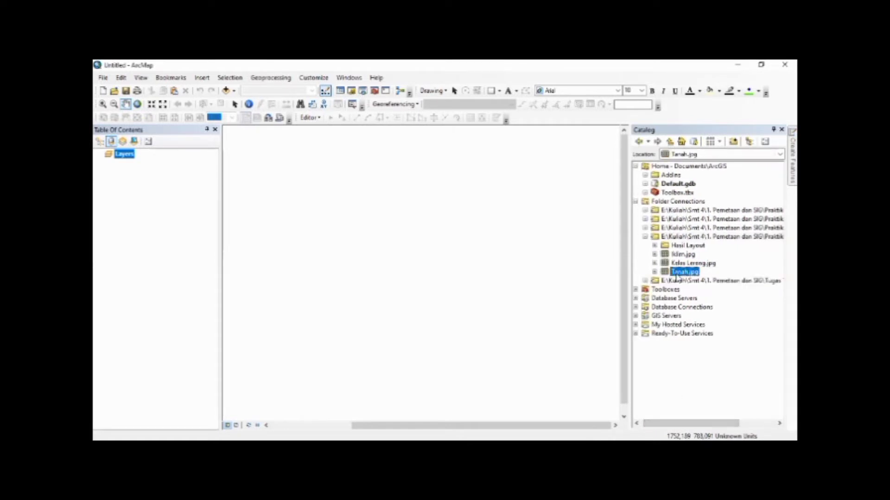
drag(679, 275, 531, 269)
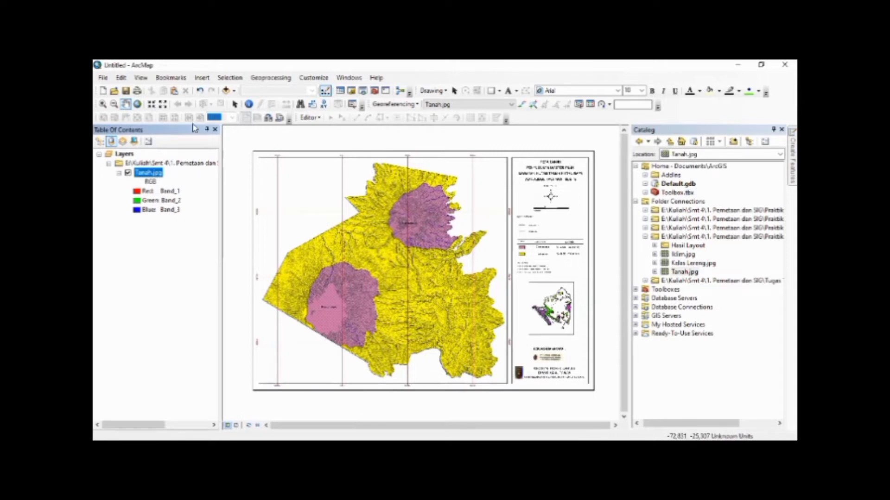
Set the data frame's coordinate system to WGS 1984 UTM Zone 48S from the favorites
click(142, 77)
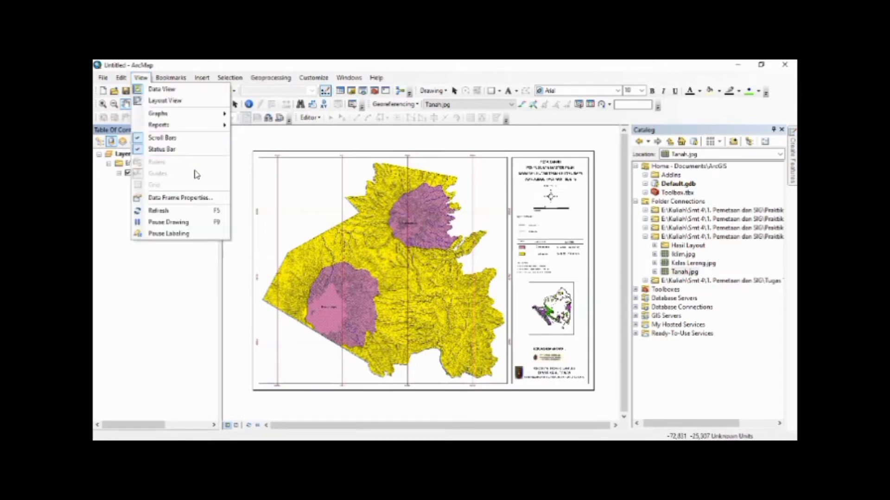
click(192, 198)
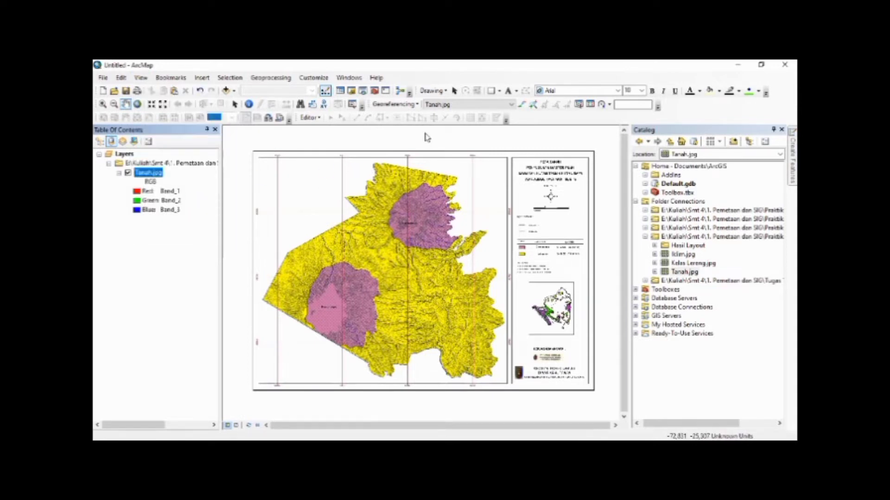
click(445, 123)
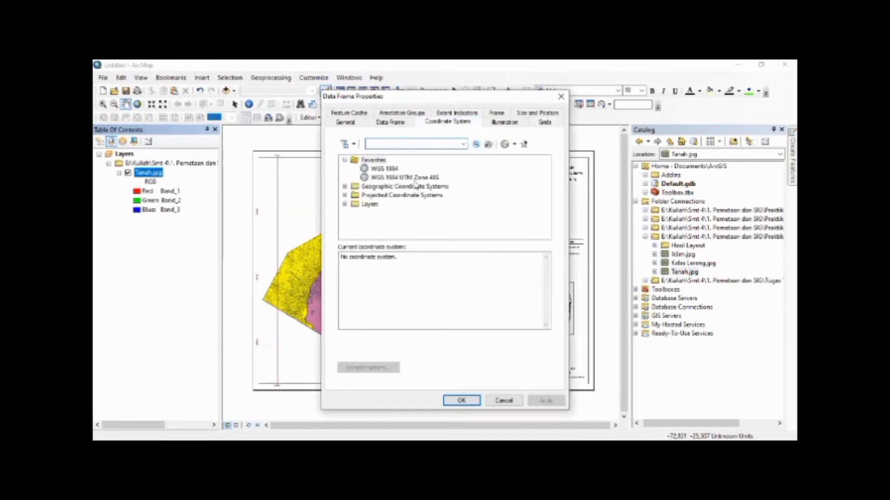
click(403, 178)
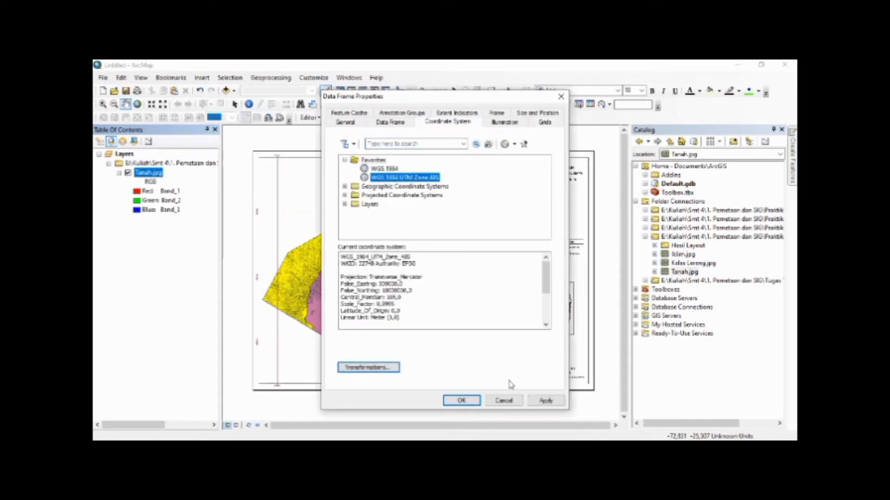
click(471, 401)
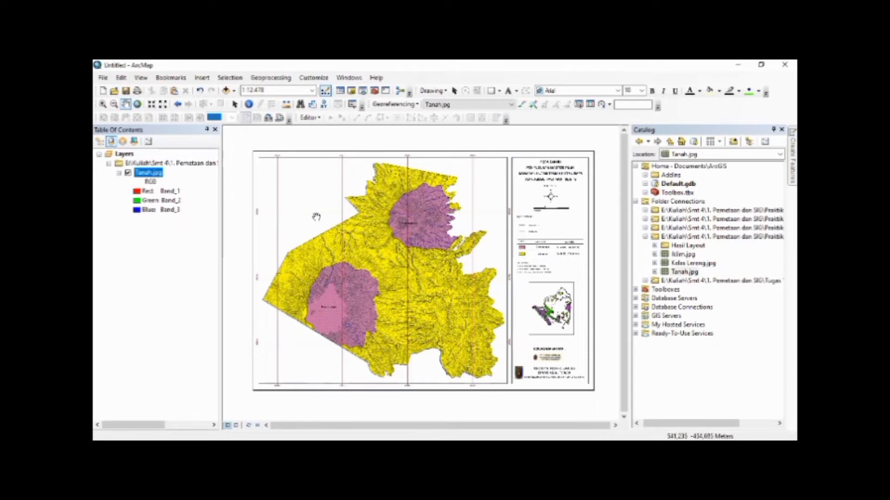
Start adding control points and place the first one on the soil map's upper-left grid intersection
click(521, 104)
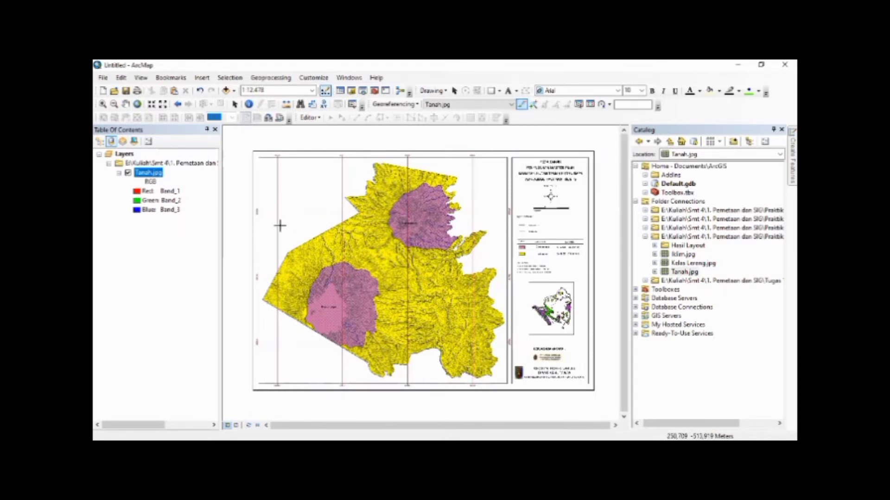
scroll(266, 203, down, 8)
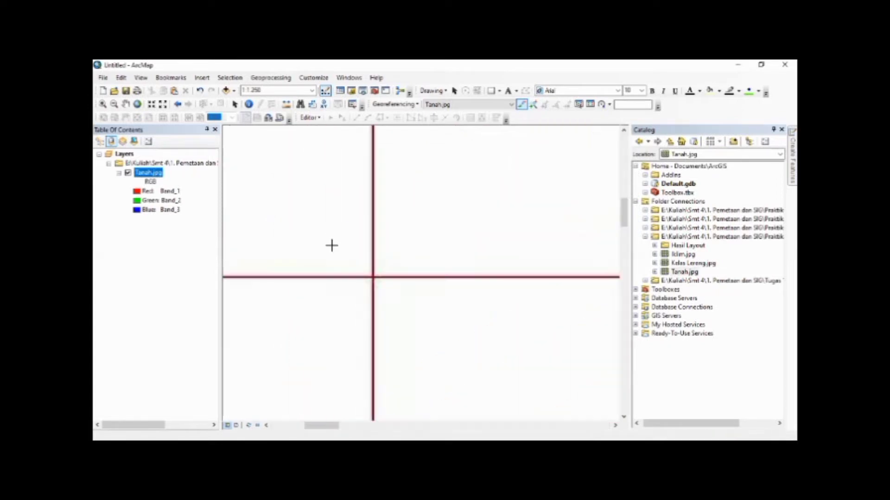
scroll(368, 273, down, 6)
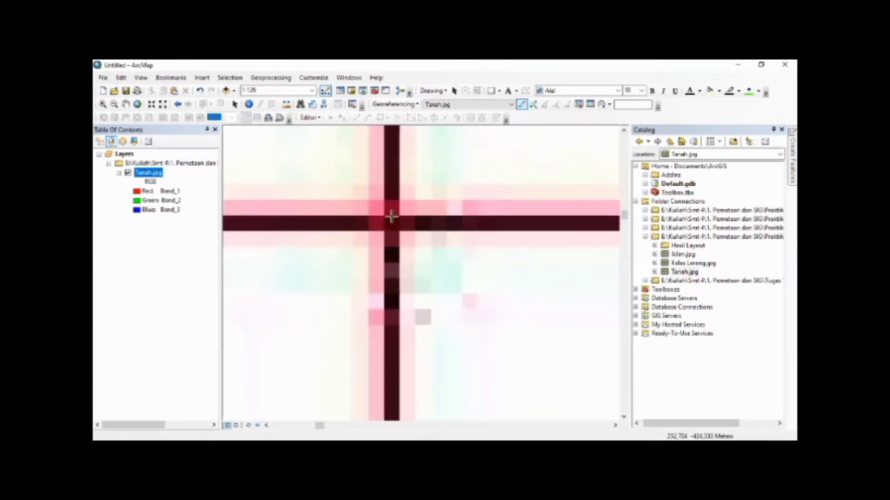
scroll(391, 216, down, 4)
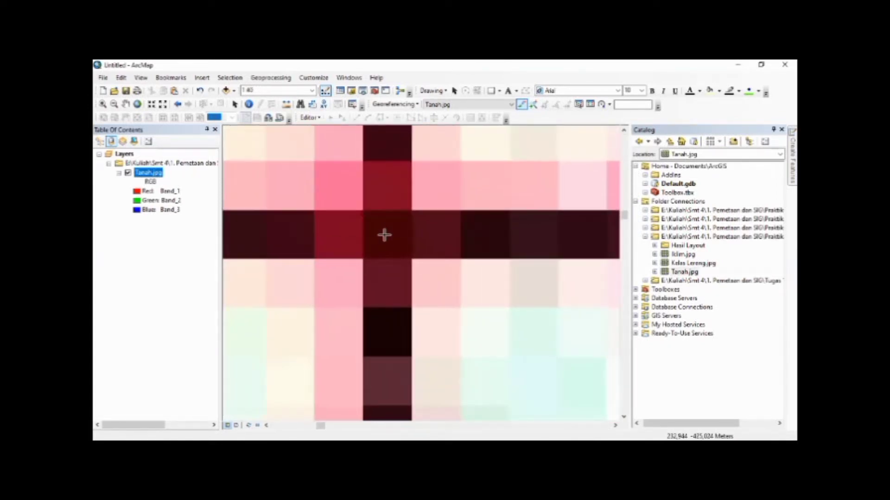
click(384, 235)
Enter the first control point's target coordinates as X 506000 and Y 9399500, matching the grid labels
scroll(290, 153, up, 10)
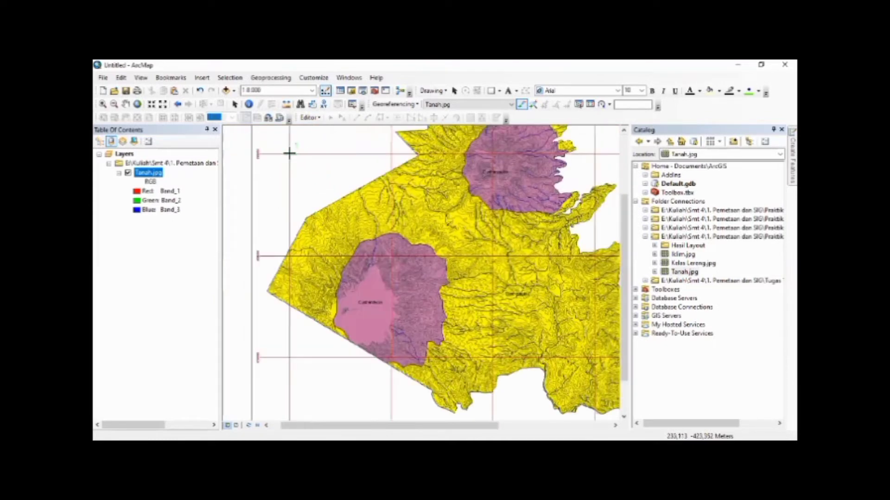
key(Up)
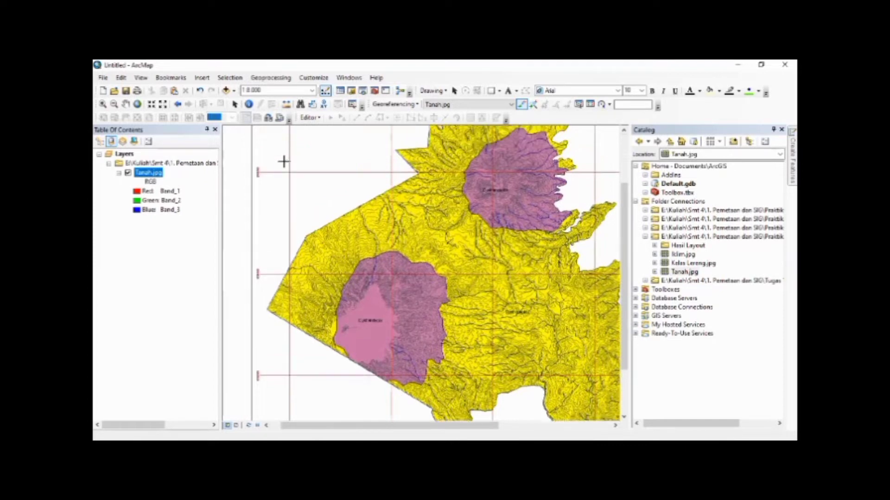
key(Up)
scroll(278, 242, down, 5)
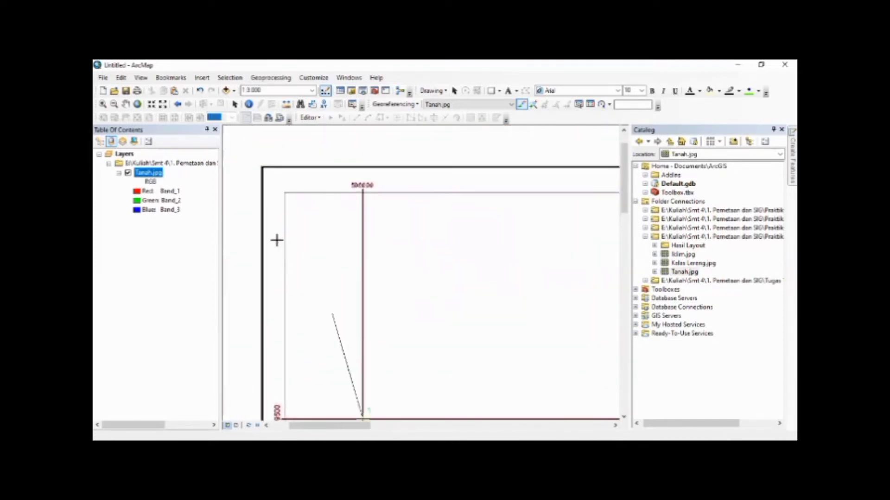
key(Down)
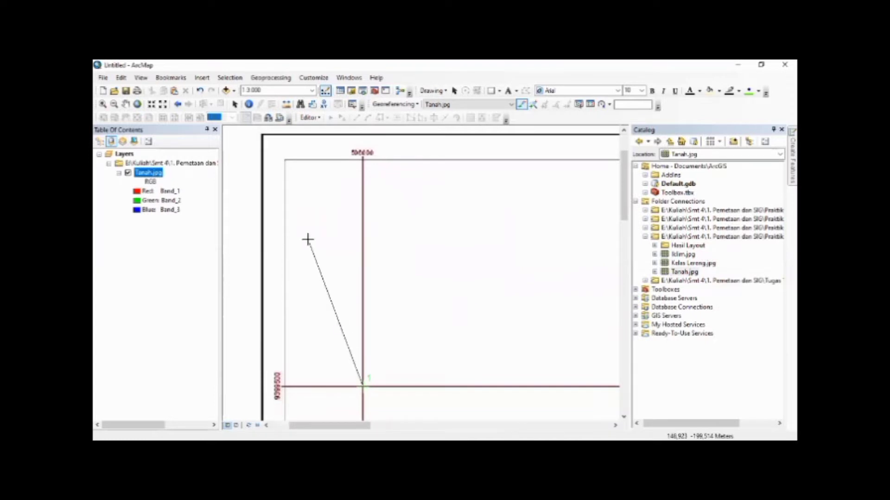
click(333, 250)
text(506)
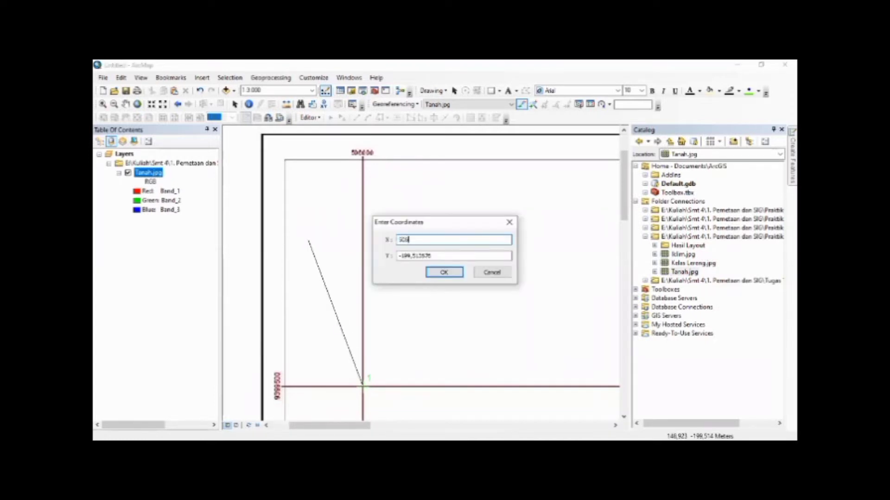
text(000)
key(Tab)
text(9)
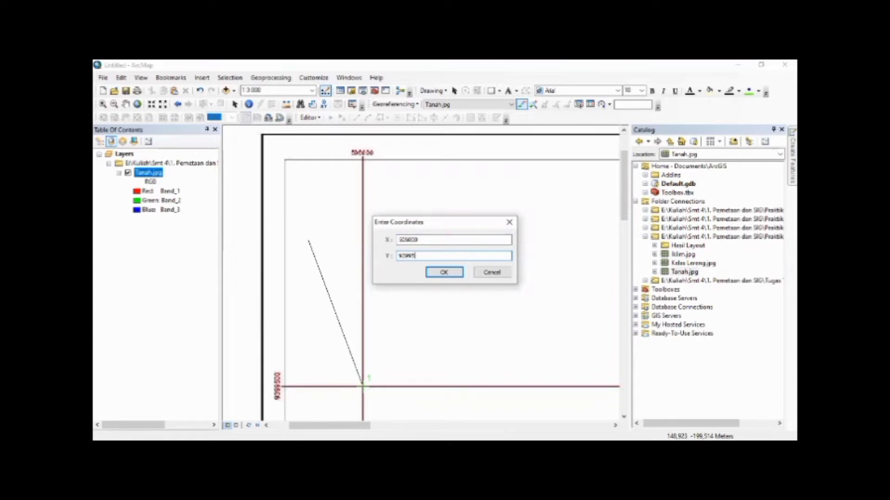
click(443, 272)
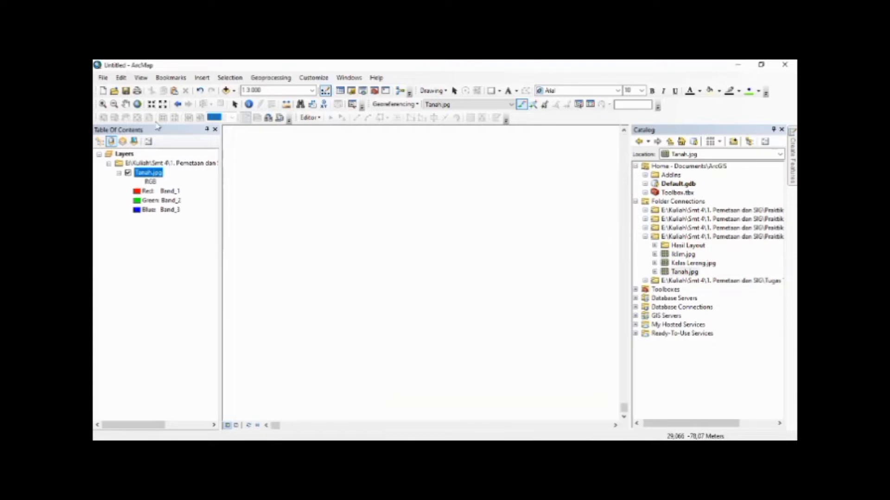
Place the second control point on the soil map's upper-right grid intersection
click(137, 104)
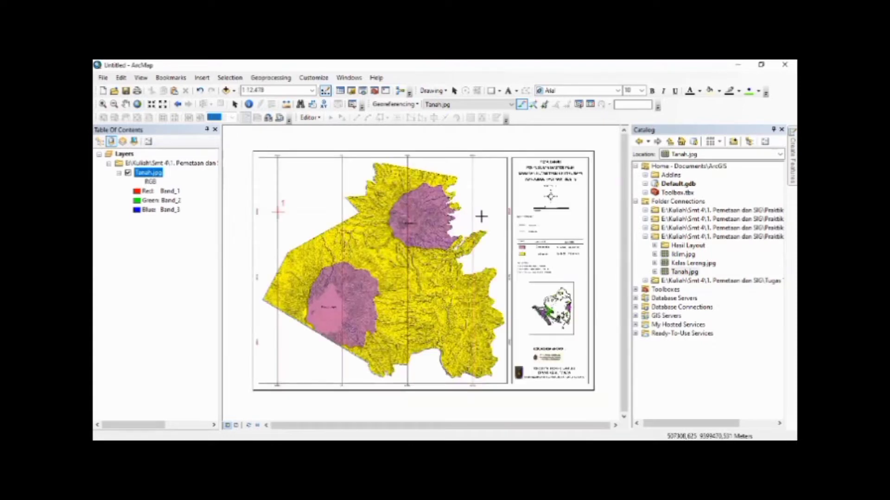
scroll(472, 207, up, 8)
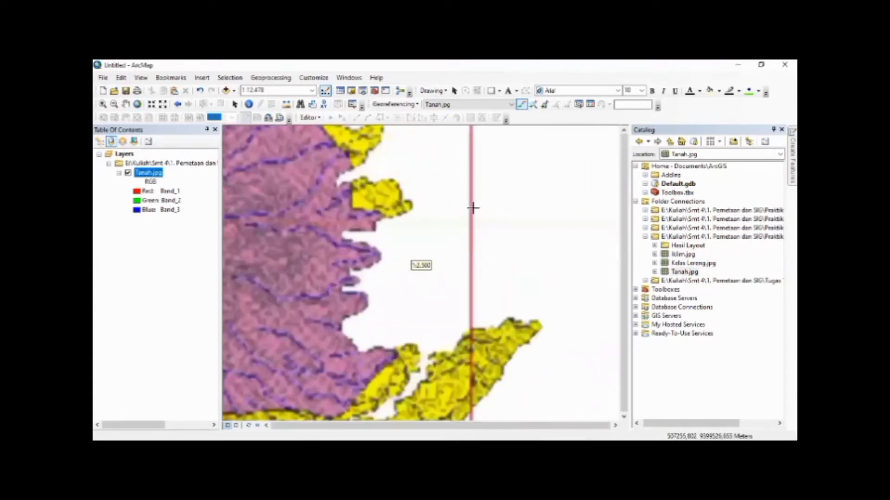
scroll(465, 248, up, 2)
scroll(464, 249, up, 3)
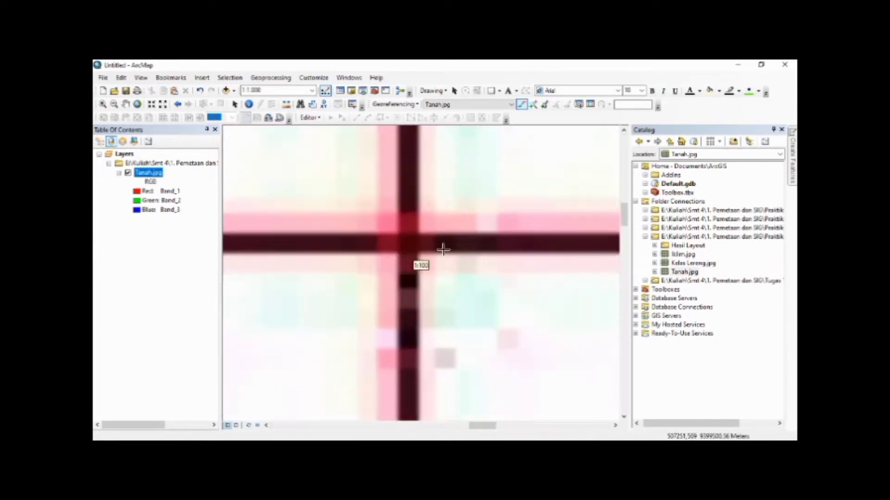
scroll(411, 248, up, 4)
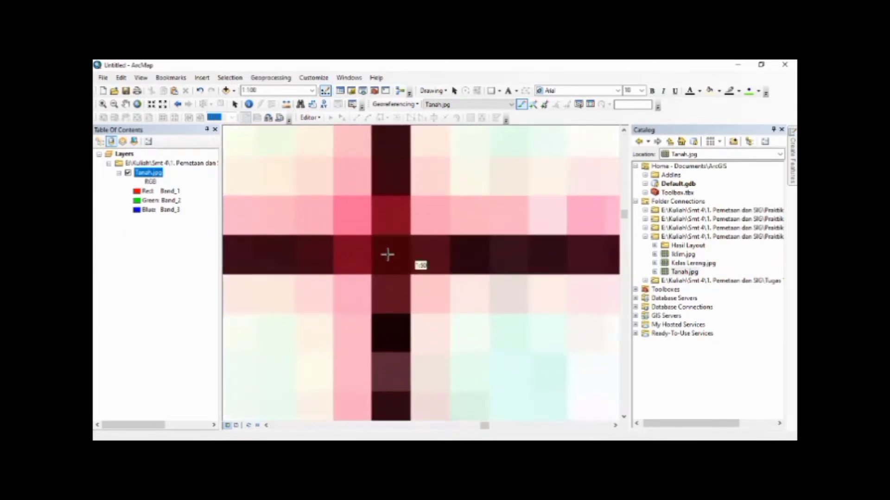
click(391, 255)
Enter the second control point's target coordinates as X 522500 and Y 9399500
click(489, 199)
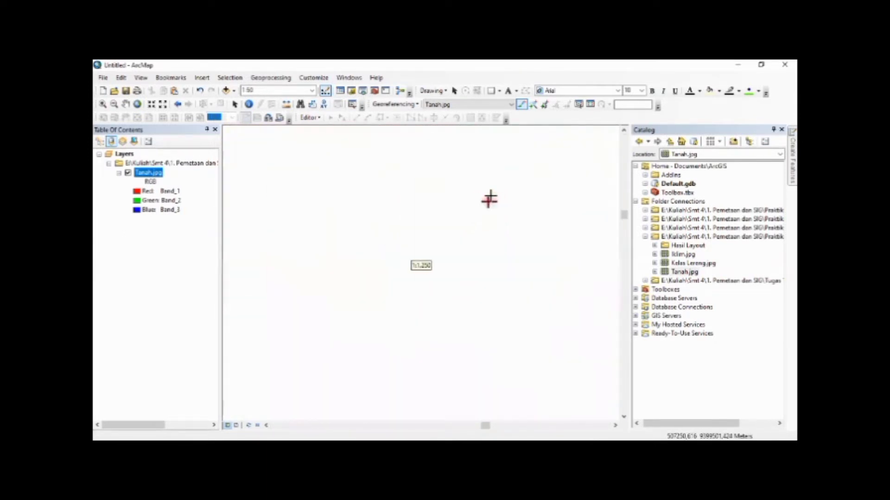
drag(491, 196, 380, 288)
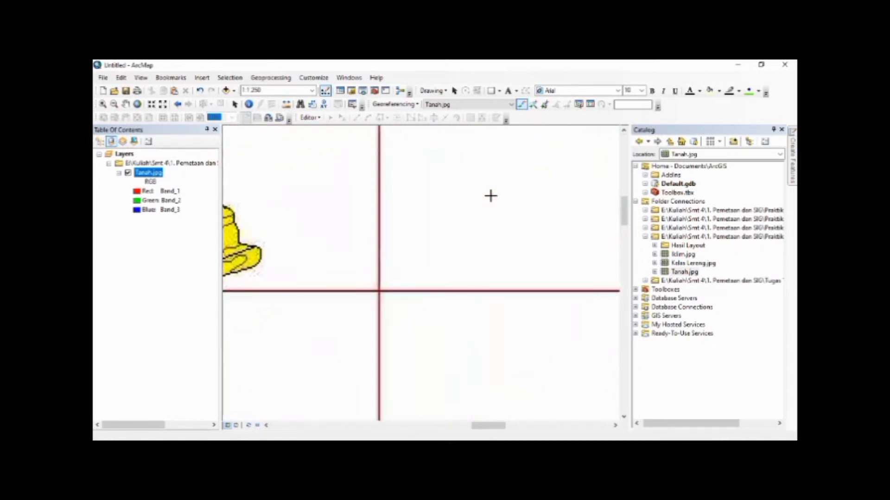
click(379, 291)
key(Escape)
scroll(496, 197, down, 2)
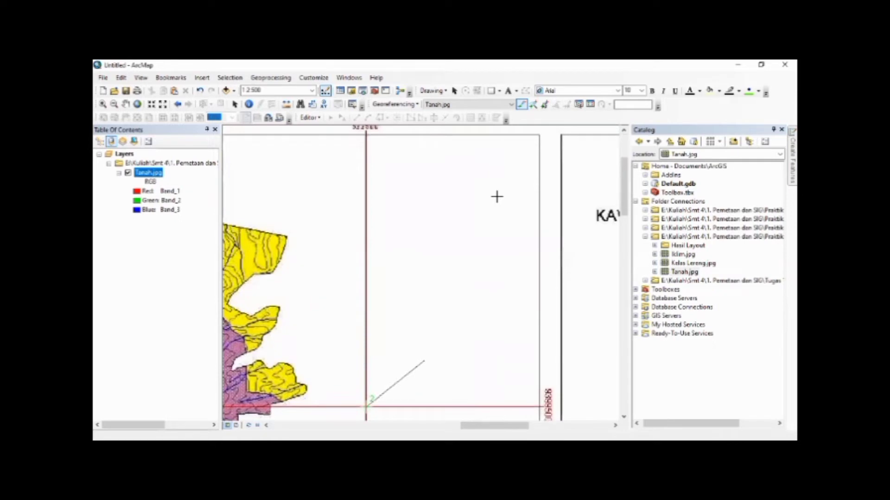
scroll(471, 203, down, 2)
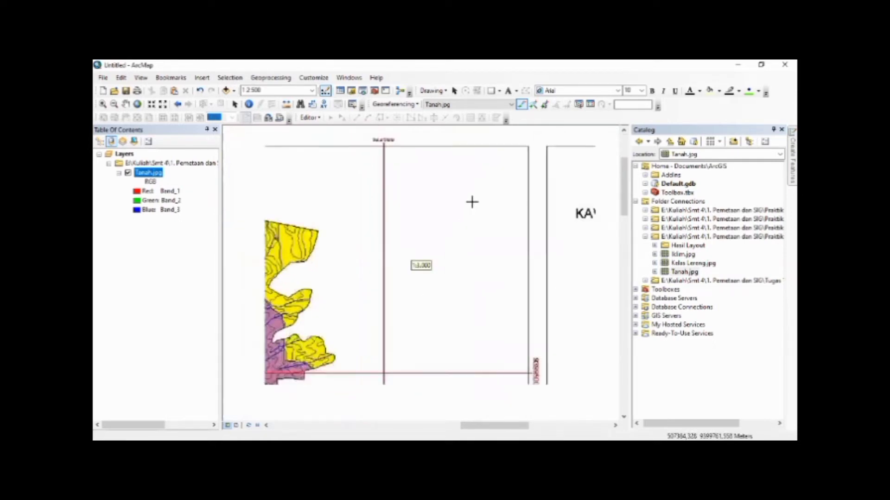
right_click(459, 224)
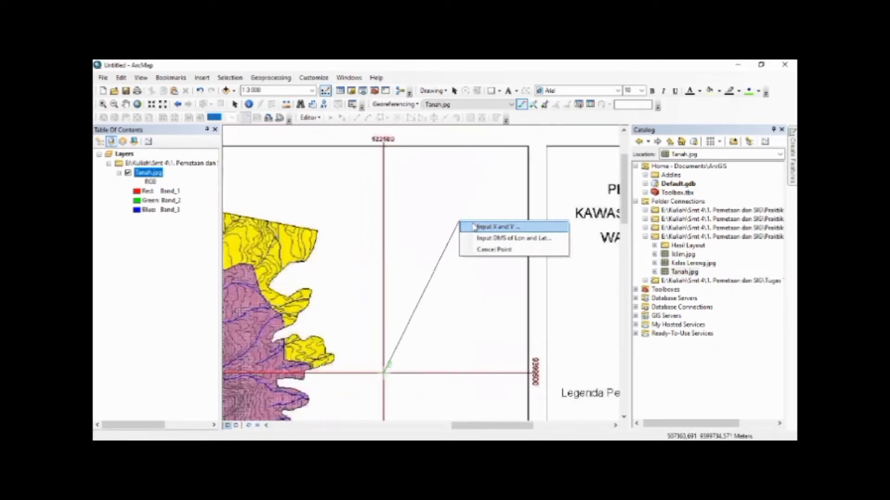
click(475, 227)
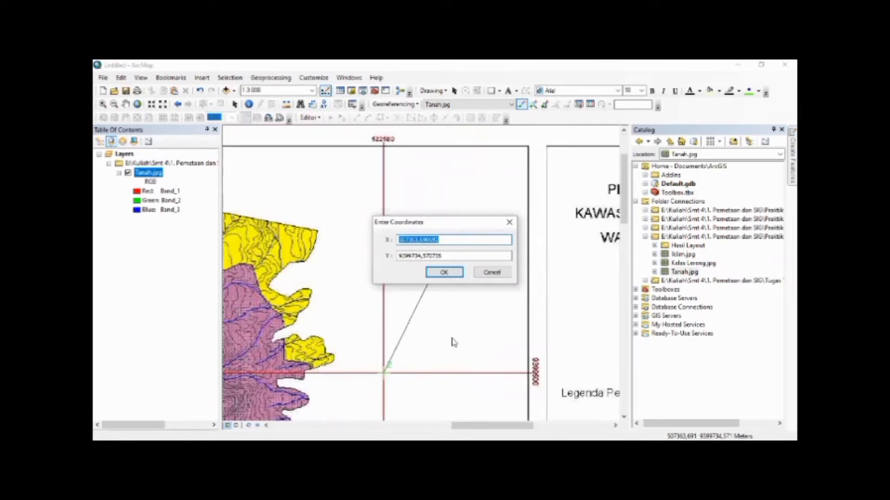
text(522500)
key(Tab)
text(9)
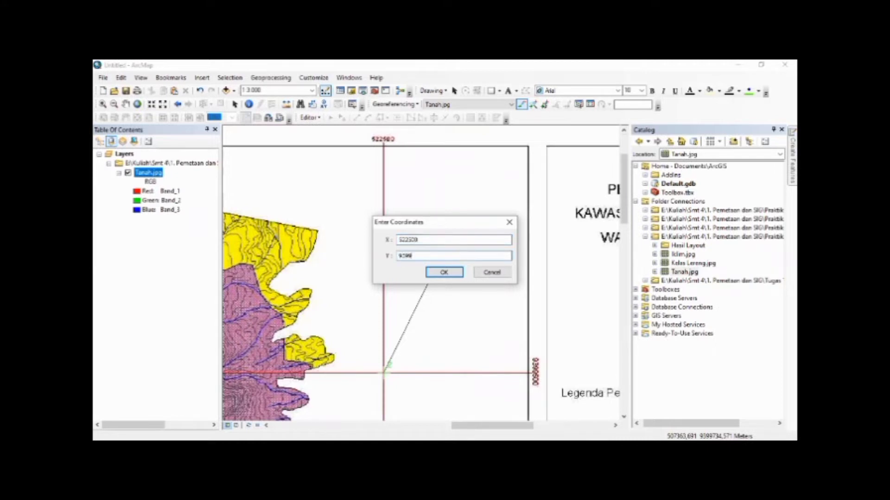
click(441, 273)
Place the third control point on the soil map's lower-right grid intersection
click(137, 103)
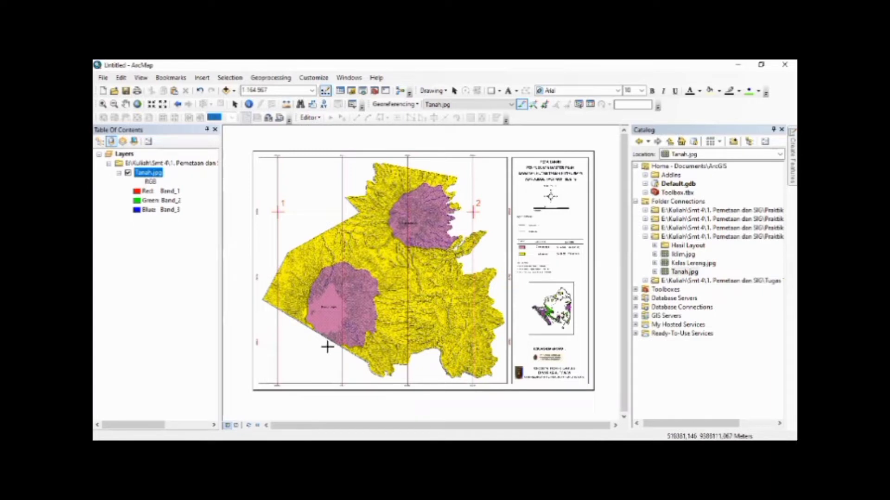
scroll(476, 341, up, 3)
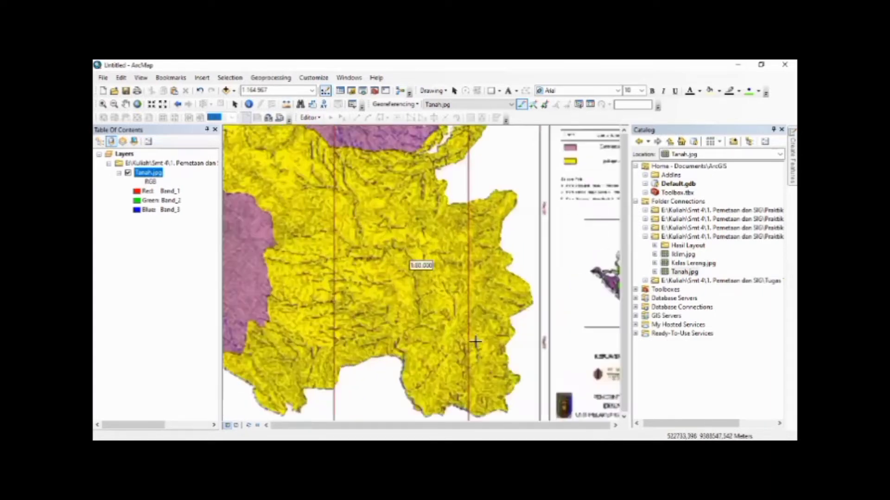
scroll(475, 341, up, 5)
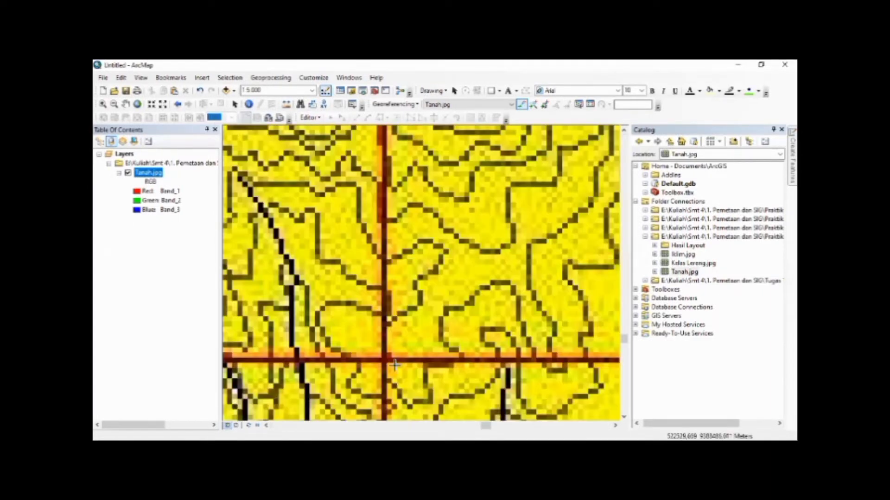
scroll(382, 363, up, 2)
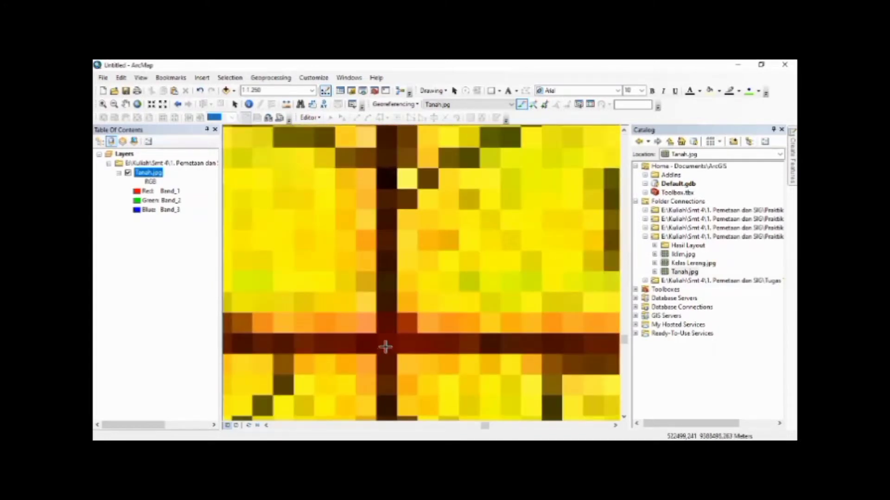
Enter the third control point's target coordinates as X 522500 and Y 9388500, matching the grid labels
scroll(442, 354, down, 5)
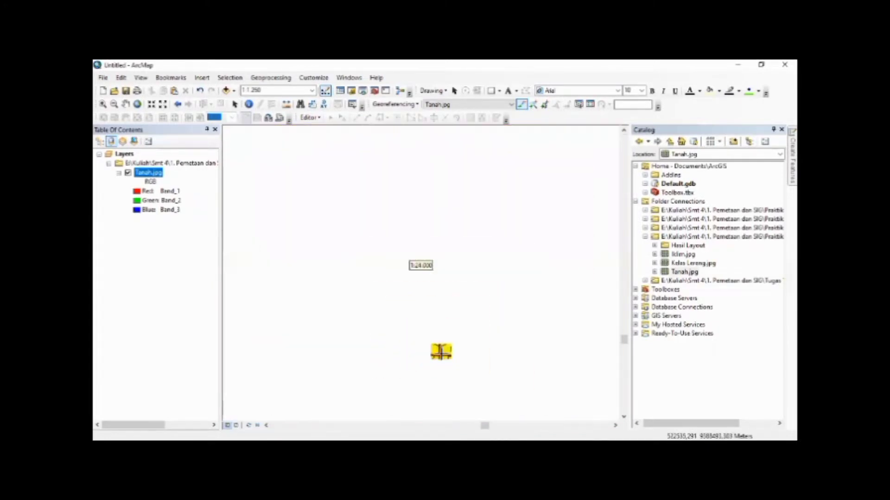
key(Right)
key(Right)
key(Right)
key(Right)
key(Down)
key(Down)
key(Down)
key(Down)
key(Down)
key(Down)
key(Down)
key(Down)
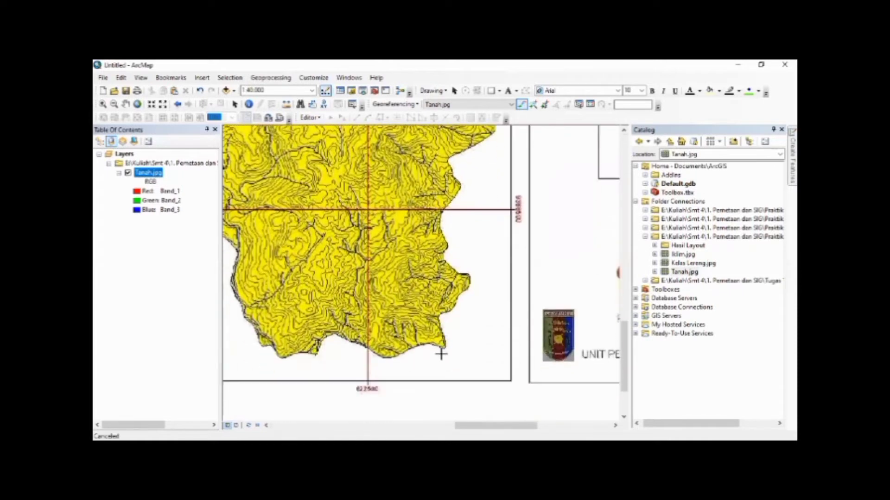
scroll(430, 301, down, 1)
right_click(440, 297)
click(446, 302)
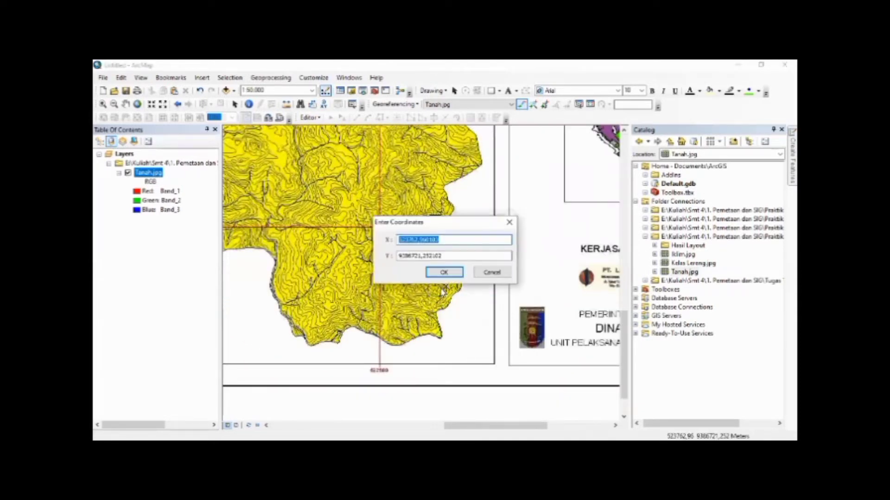
text(52)
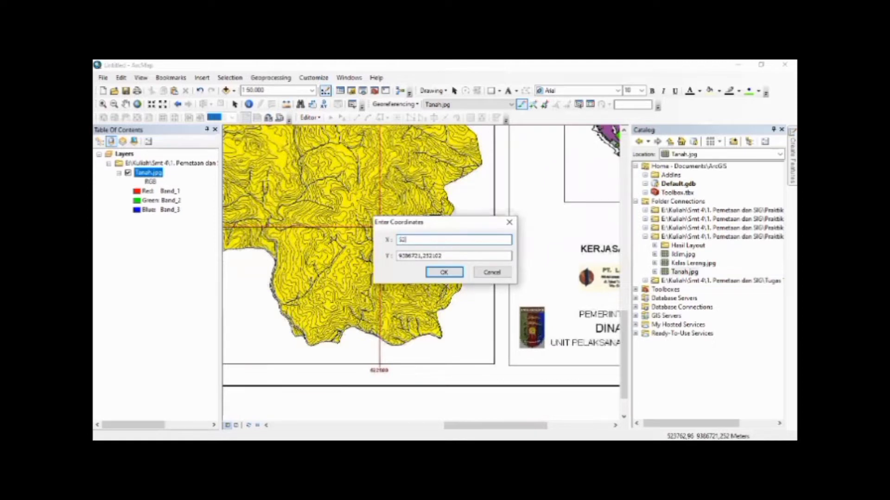
text(2300)
key(Tab)
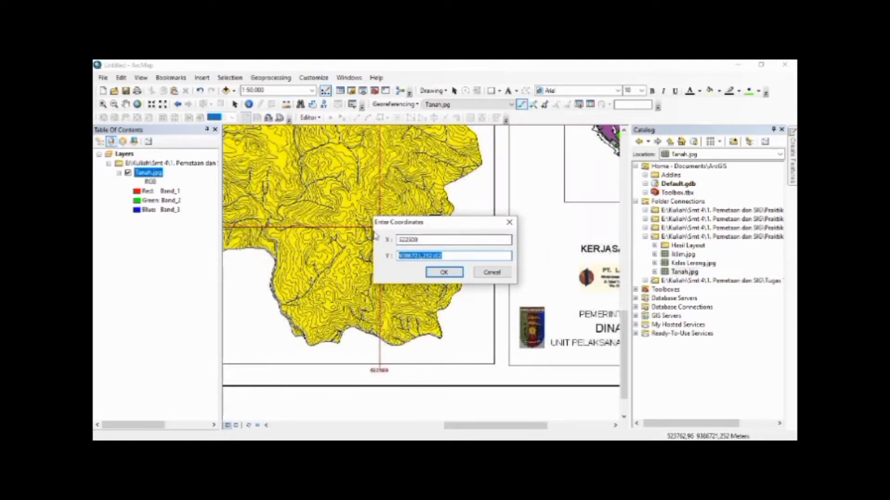
text(90)
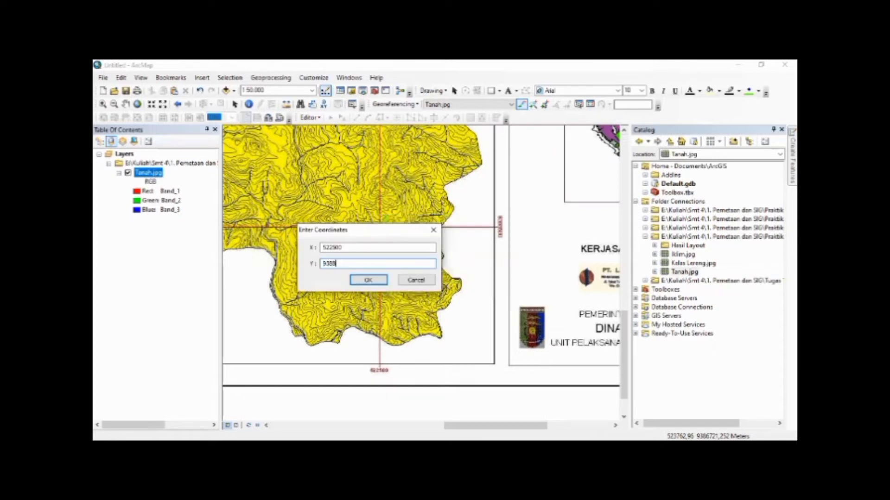
text(88500)
click(358, 281)
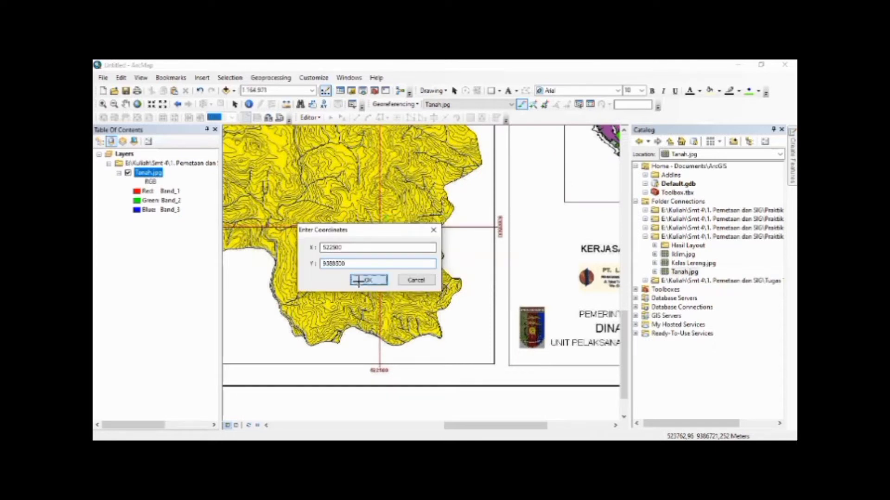
Place the fourth control point on the soil map's lower-left grid intersection
key(Left)
key(Left)
key(Left)
key(Left)
key(Left)
key(Left)
key(Left)
key(Left)
key(Left)
key(Left)
key(Left)
key(Left)
key(Left)
key(Left)
key(Left)
key(Left)
key(Left)
key(Left)
key(Left)
key(Left)
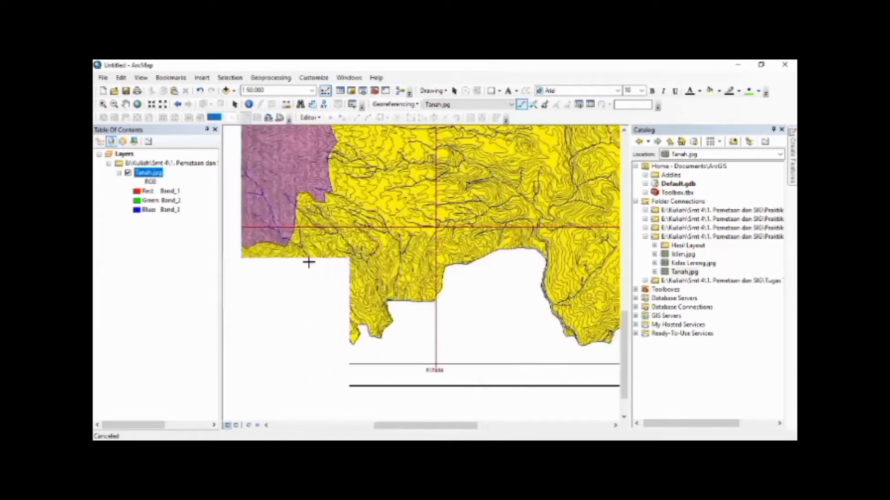
key(Left)
key(Left)
key(Left)
key(Left)
key(Left)
key(Left)
key(Left)
key(Left)
key(Left)
key(Left)
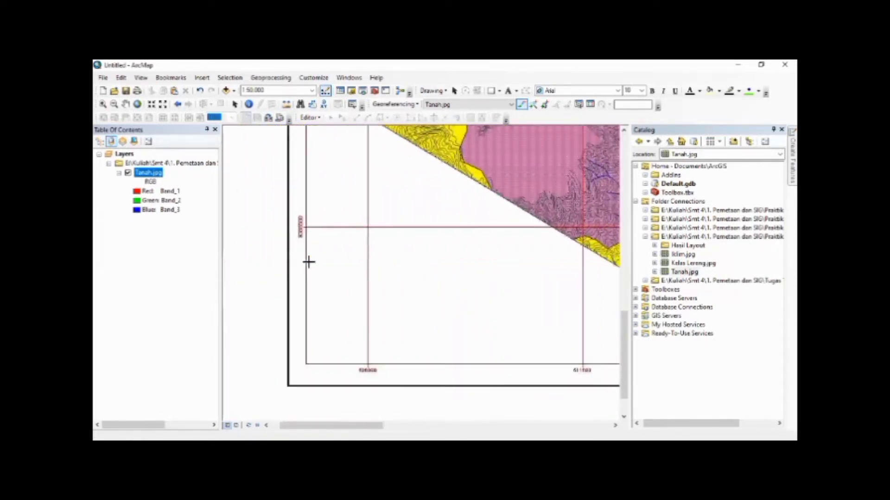
scroll(393, 227, up, 5)
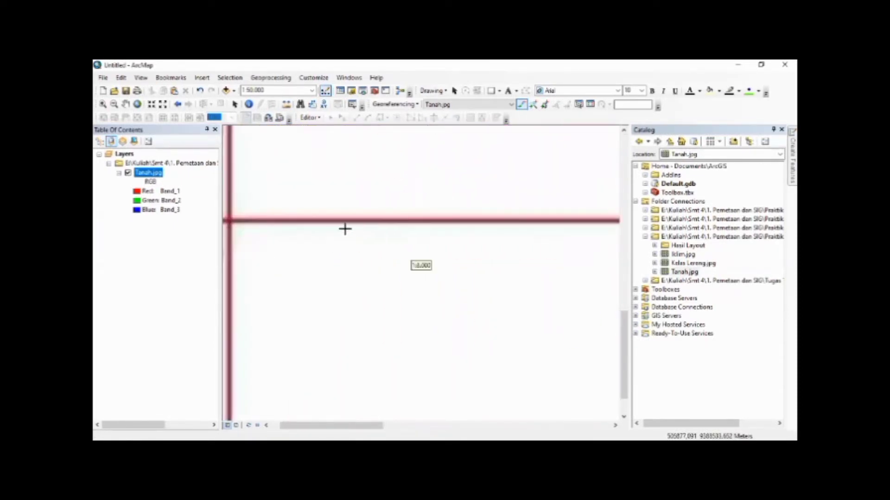
key(Left)
key(Left)
key(Left)
key(Left)
scroll(345, 219, up, 1)
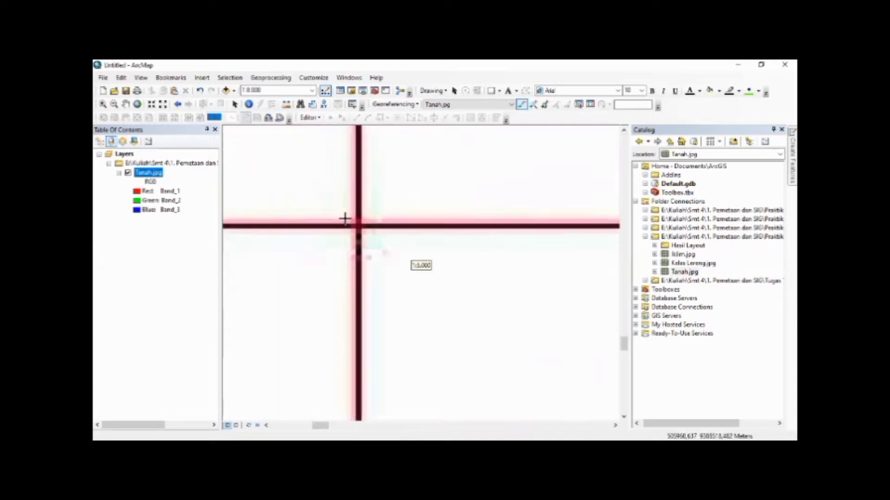
scroll(345, 219, up, 4)
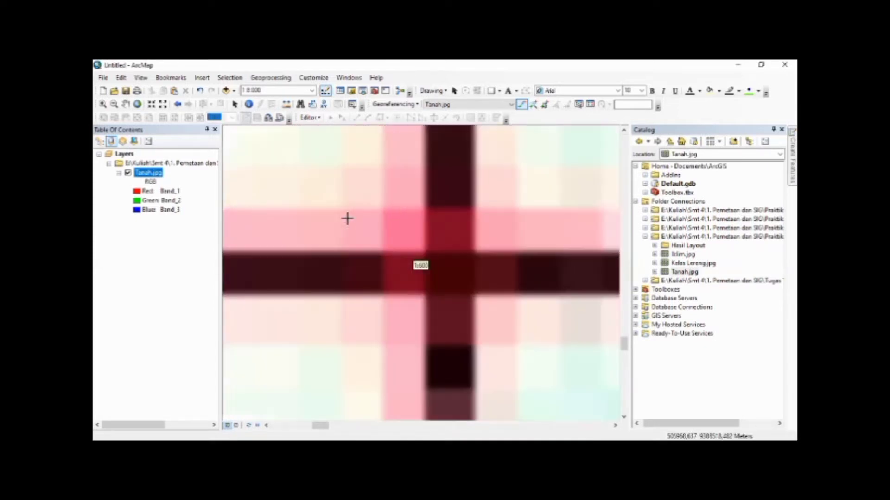
click(454, 282)
Enter the fourth control point's target coordinates as X 506000 and Y 9388500, and stop adding control points
scroll(354, 321, down, 5)
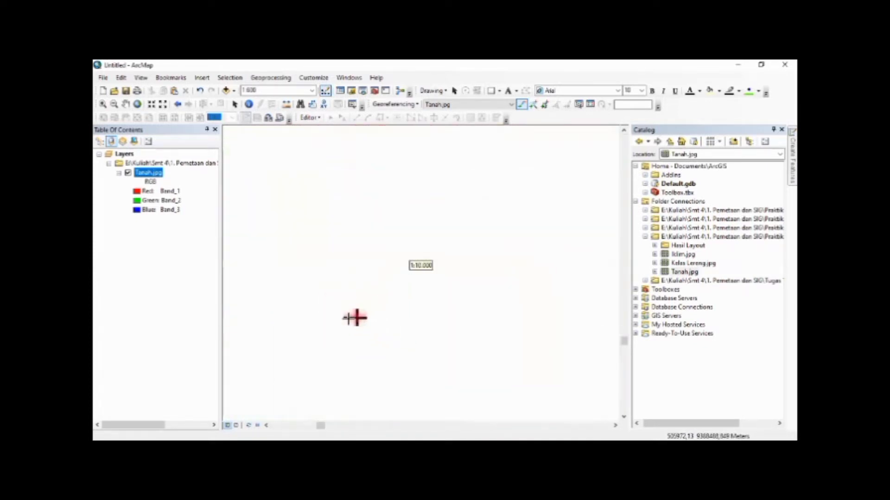
scroll(367, 305, down, 2)
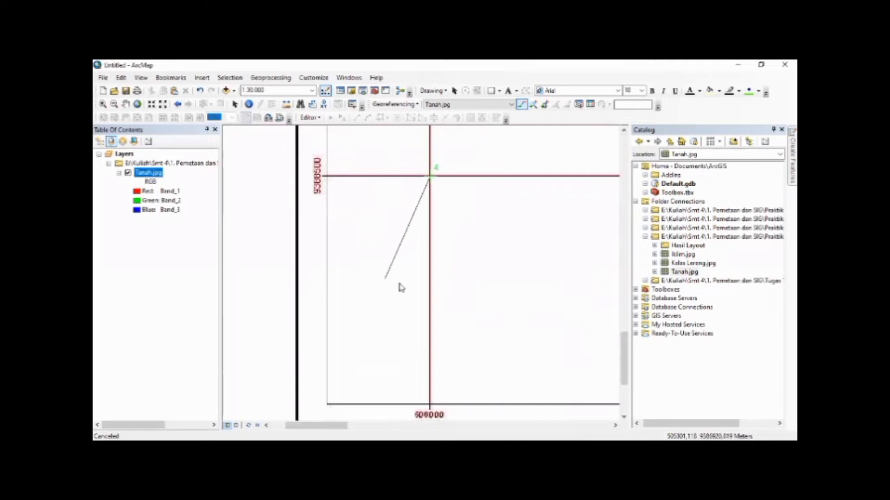
right_click(400, 287)
click(400, 288)
text(506000)
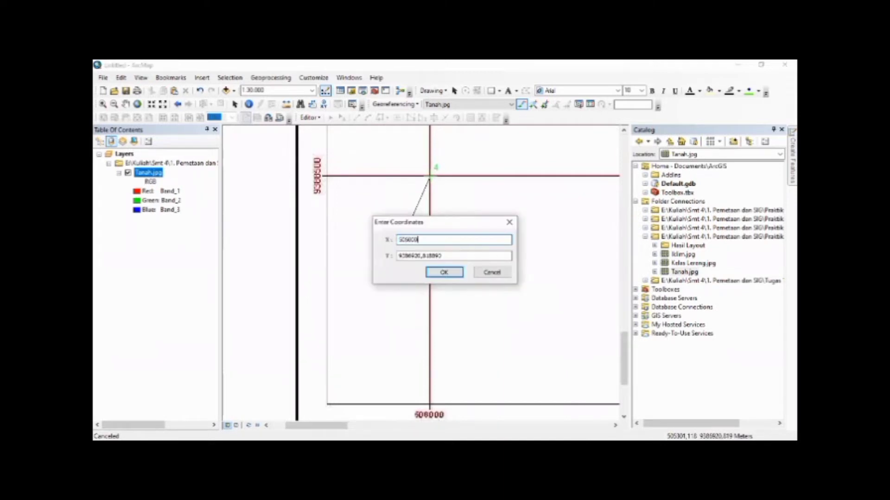
key(Tab)
text(9)
click(446, 273)
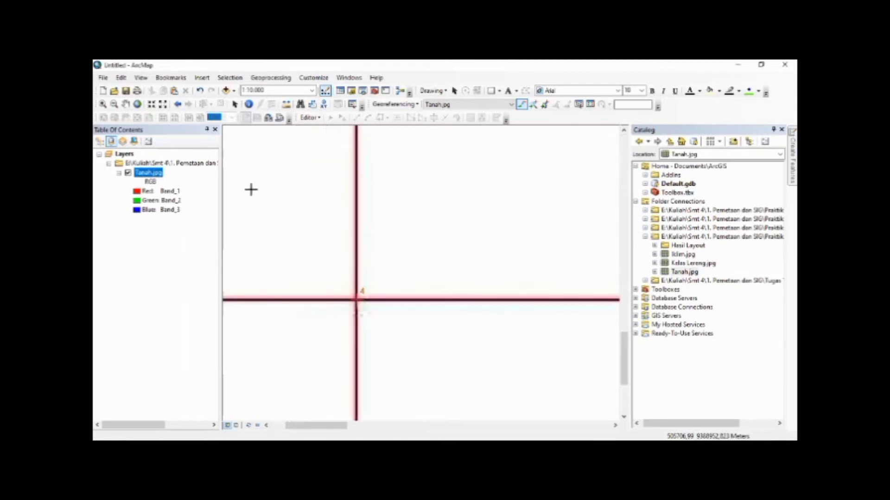
click(137, 104)
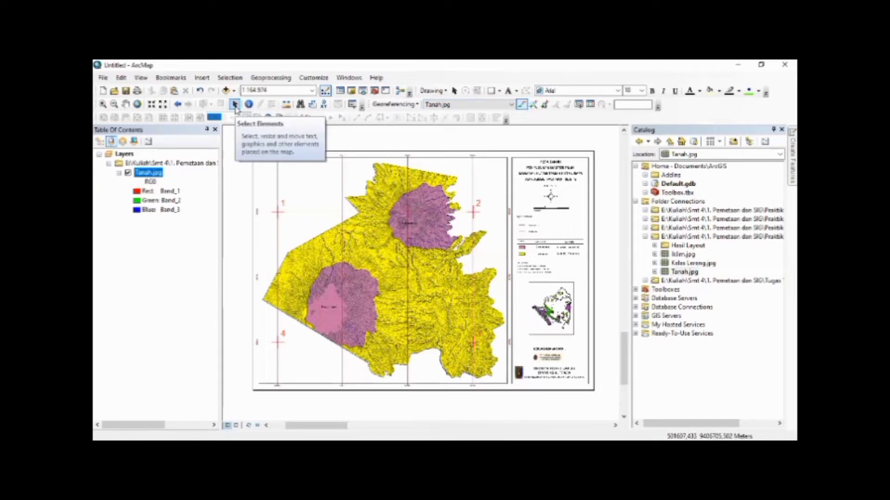
click(234, 104)
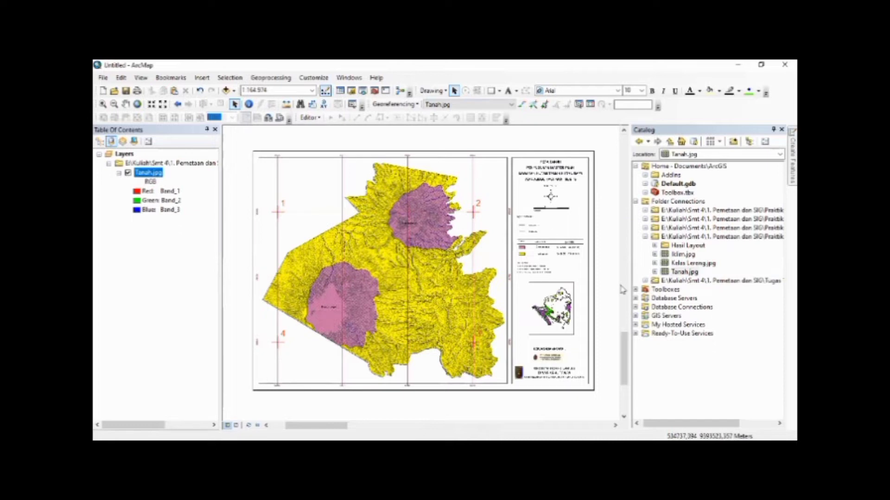
Start a new polygon shapefile named PETA TAHURA in the connected folder that holds Tanah.jpg
click(671, 236)
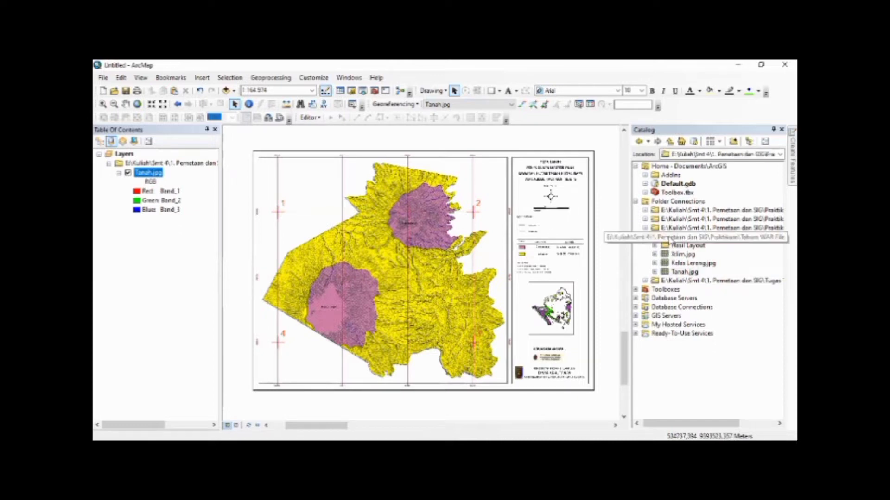
right_click(671, 238)
mouse_move(698, 302)
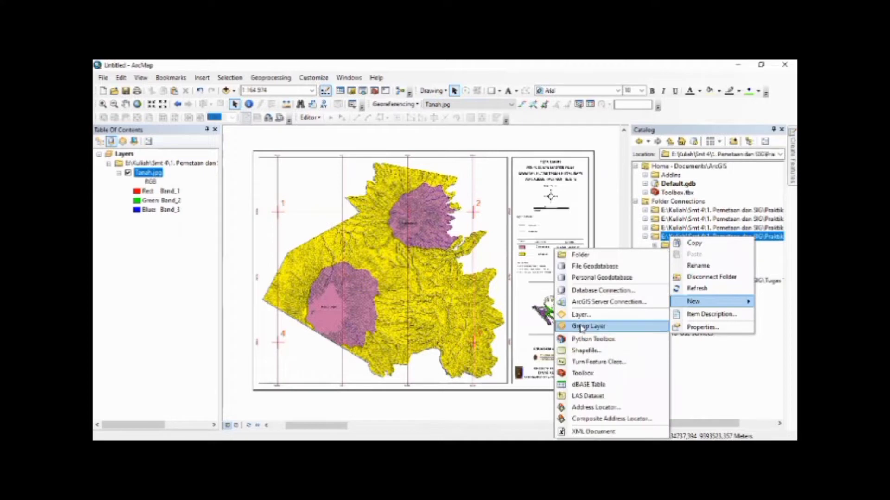
click(583, 351)
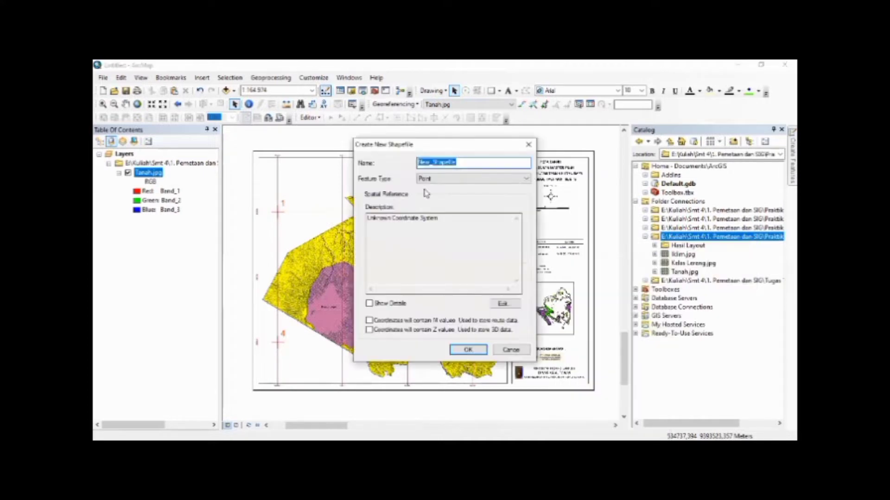
text(T)
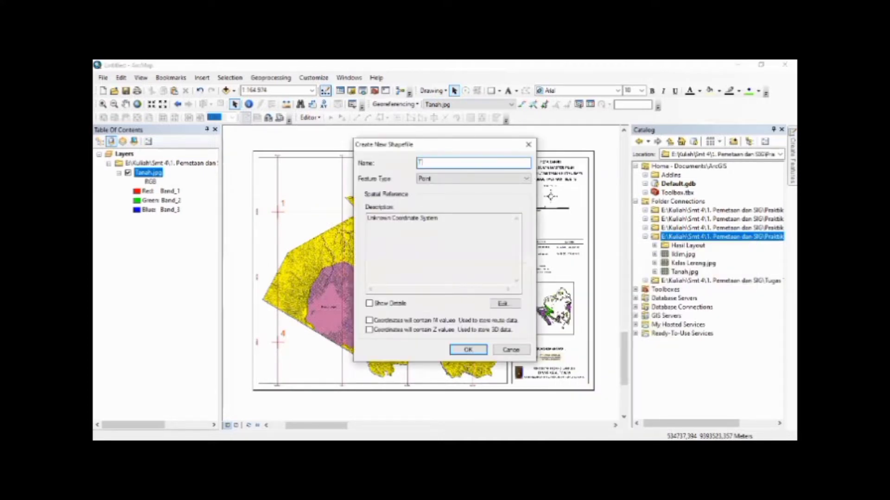
key(BackSpace)
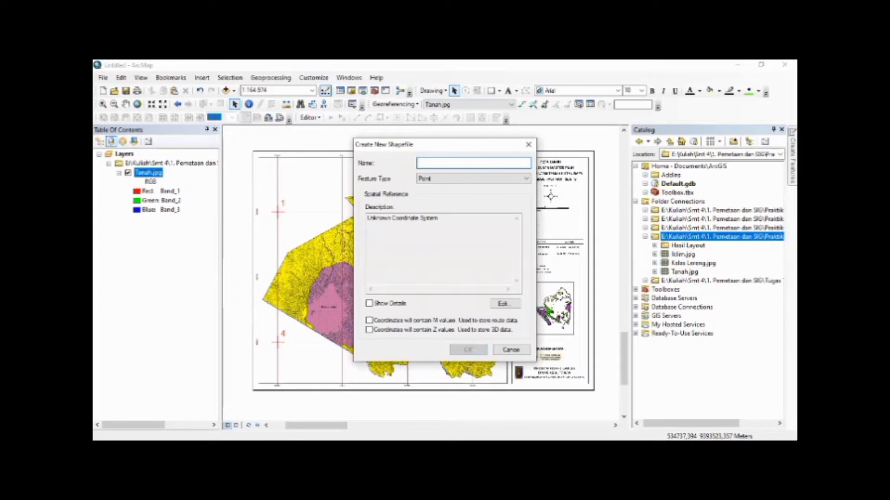
text(PETA TAHURA)
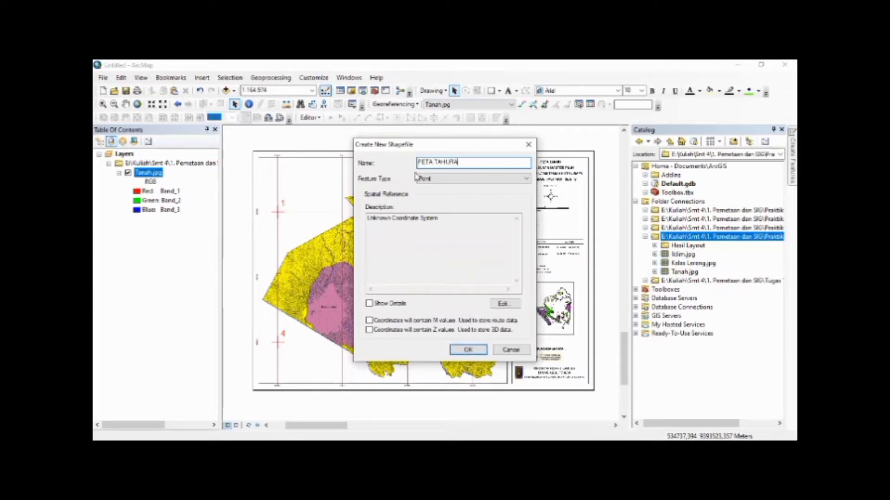
click(419, 178)
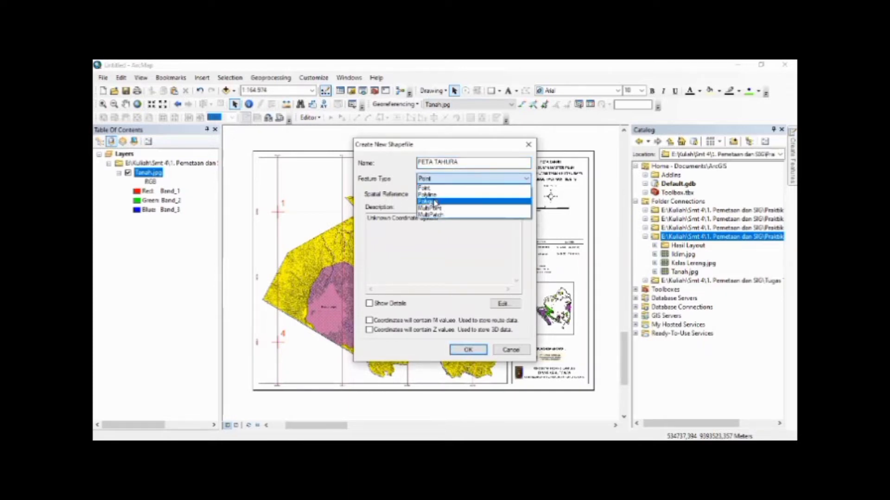
click(434, 202)
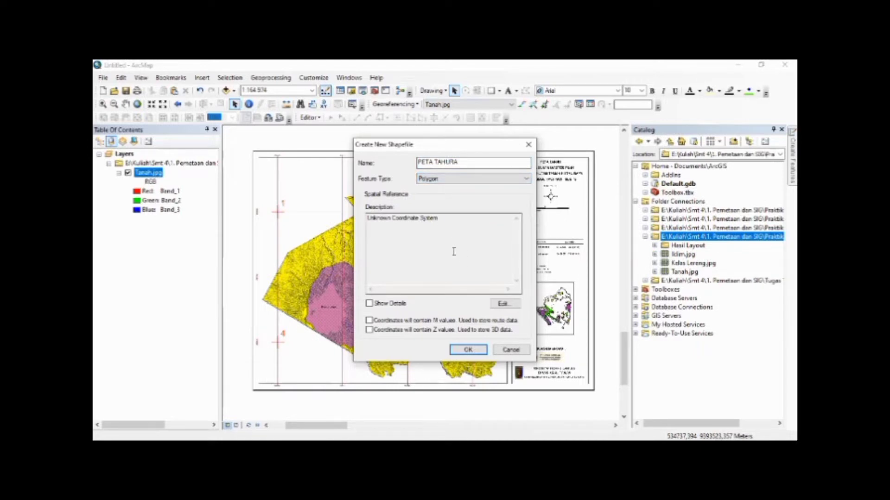
Assign the WGS 1984 UTM Zone 48S coordinate system to the PETA TAHURA shapefile and create it
click(502, 305)
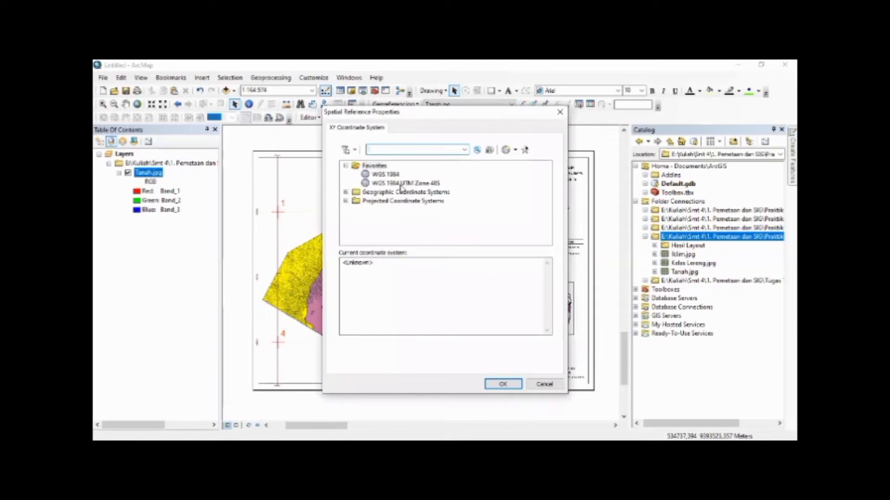
click(389, 184)
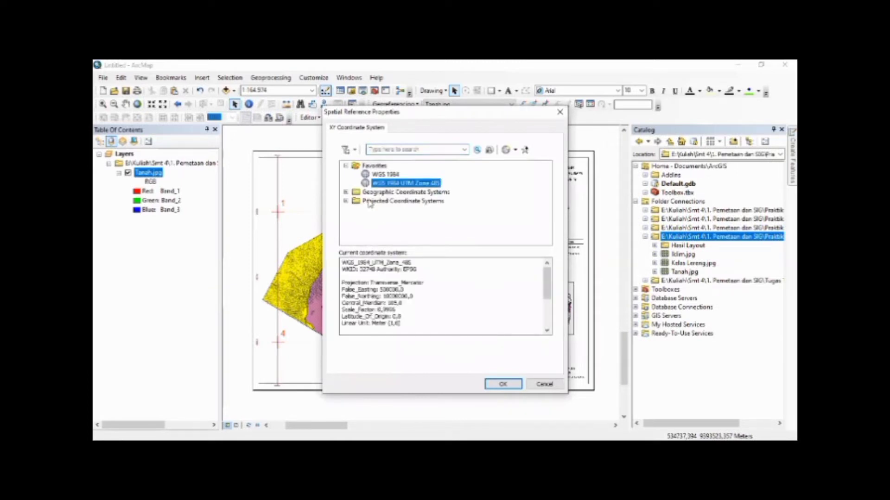
click(346, 201)
drag(547, 205, 468, 232)
click(355, 224)
click(366, 218)
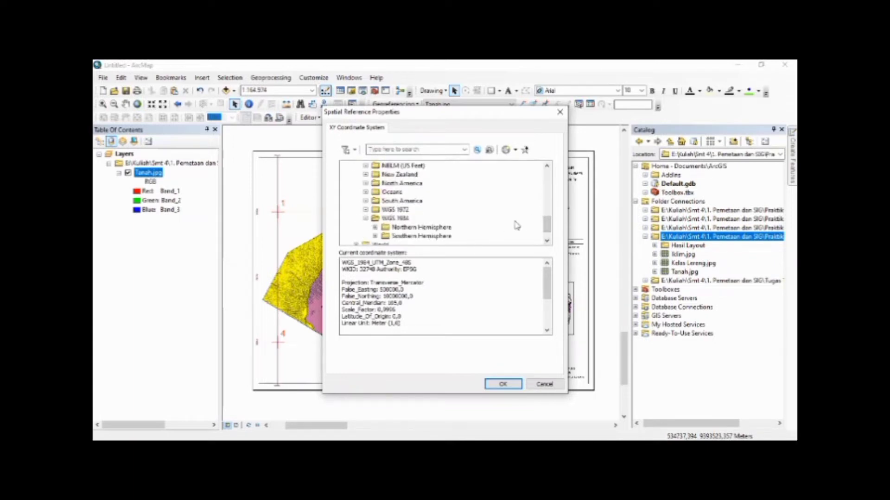
click(375, 237)
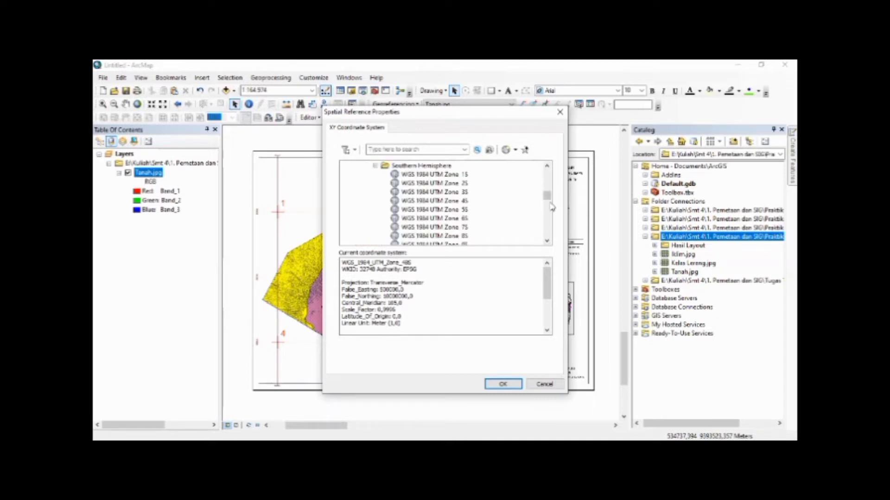
drag(547, 199, 554, 220)
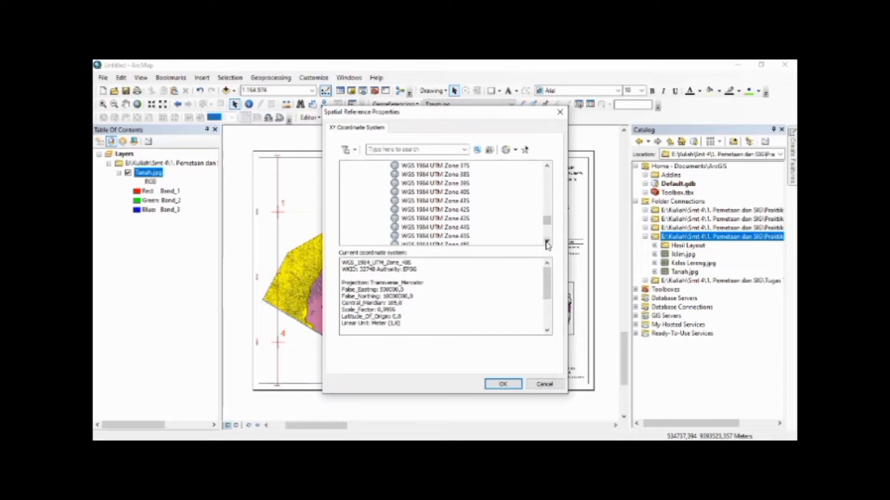
click(454, 243)
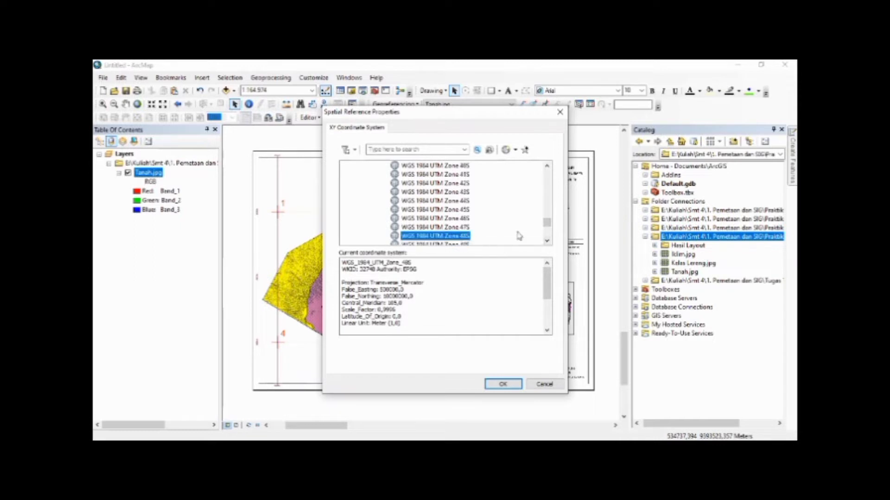
click(514, 387)
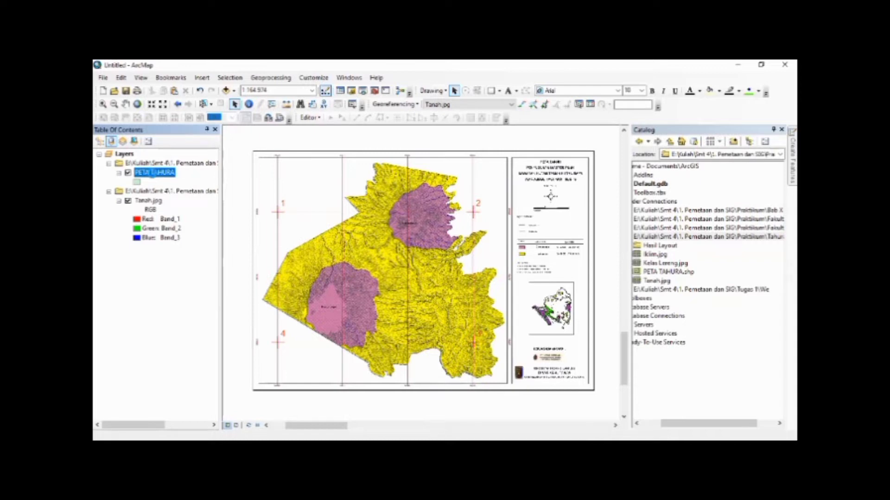
Start an editing session on the PETA TAHURA layer
right_click(154, 177)
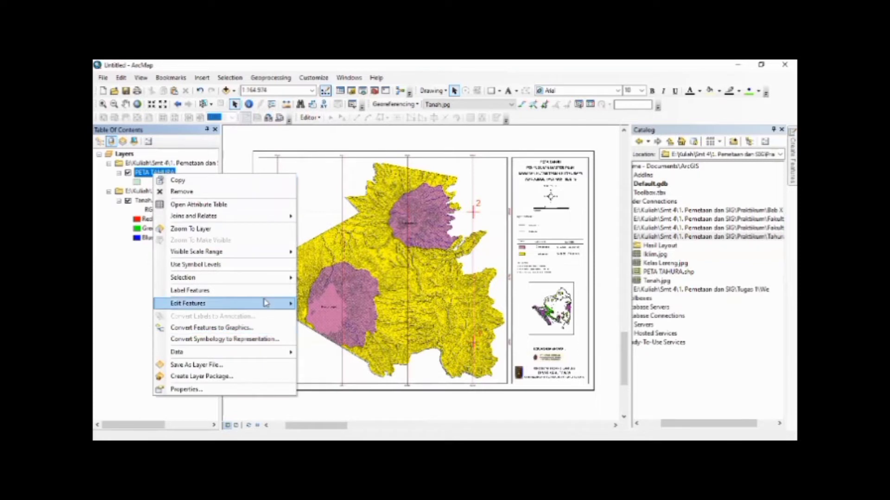
mouse_move(265, 302)
click(315, 303)
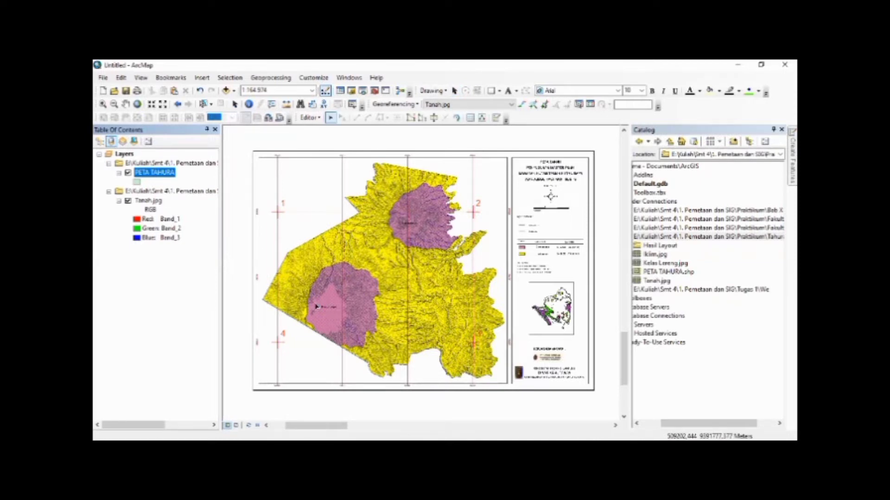
Show the feature creation templates and activate the Polygon construction tool for PETA TAHURA
click(311, 117)
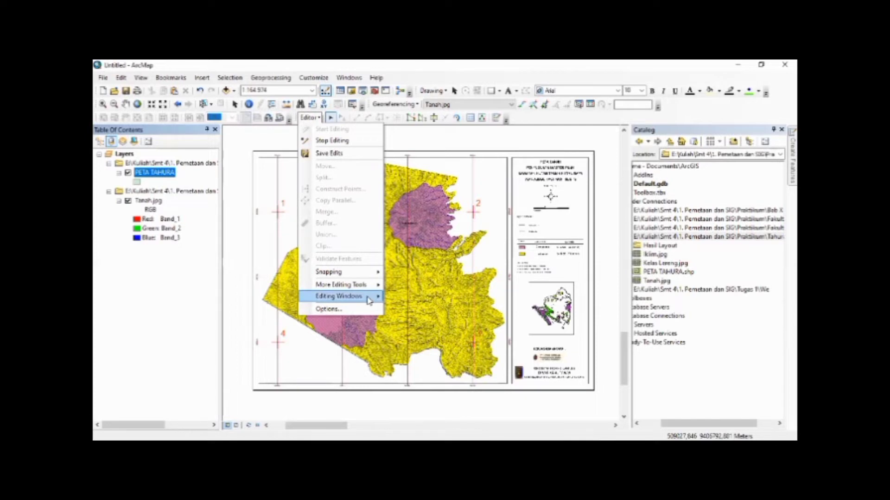
mouse_move(371, 300)
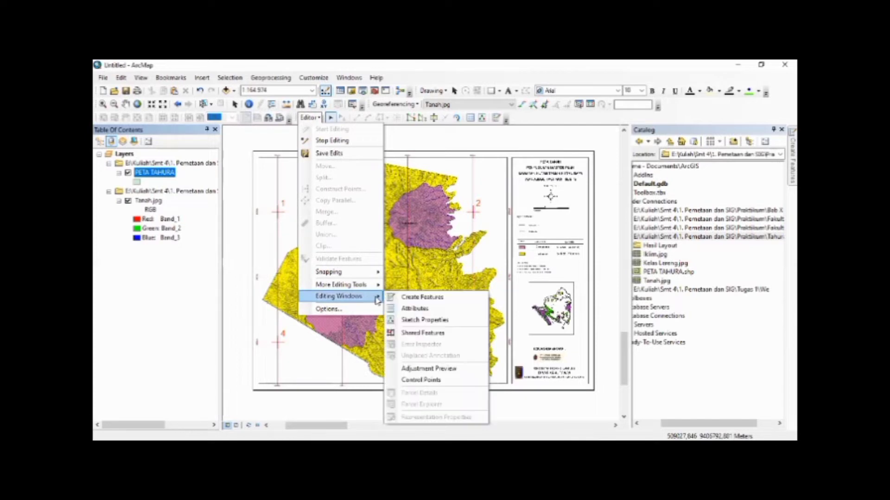
click(420, 299)
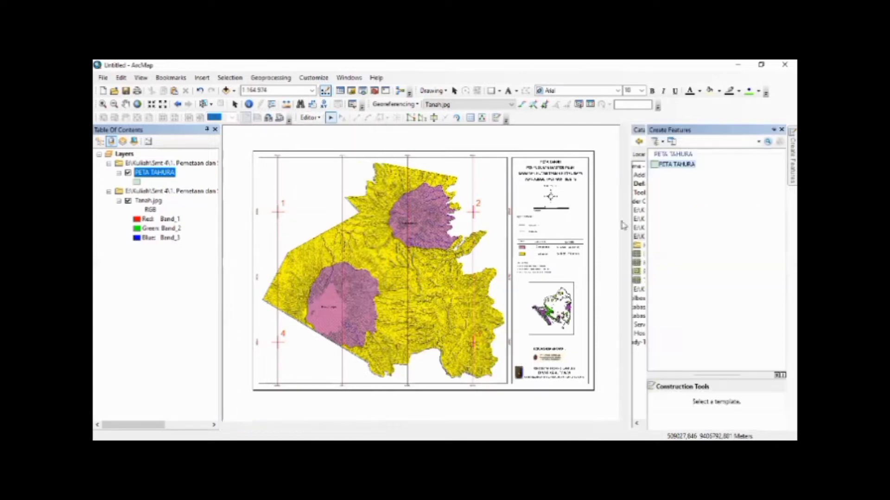
click(676, 164)
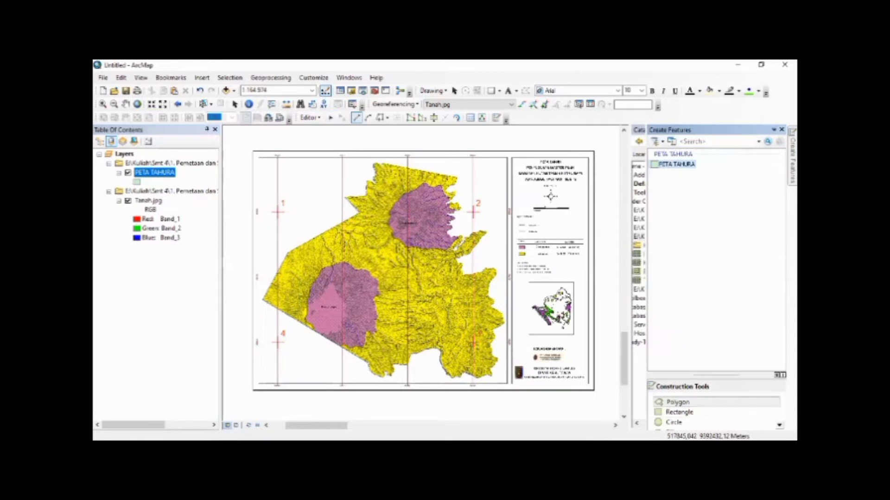
click(675, 403)
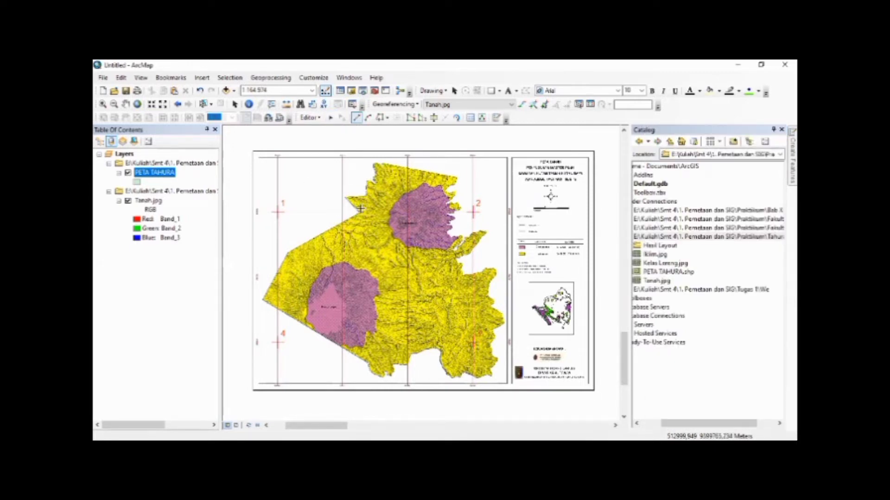
Begin the polygon at the inner notch of the northwestern boundary, adding vertices at the pointed western tip and the next inner corner
scroll(361, 209, up, 5)
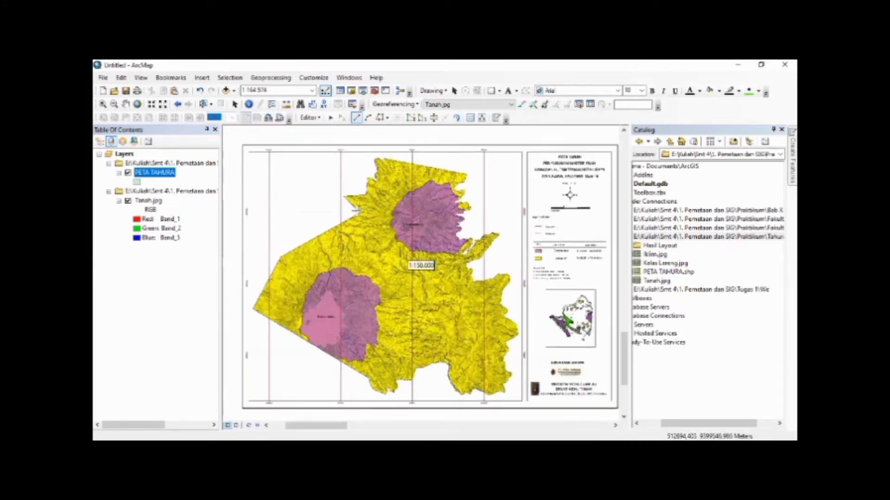
scroll(357, 210, up, 3)
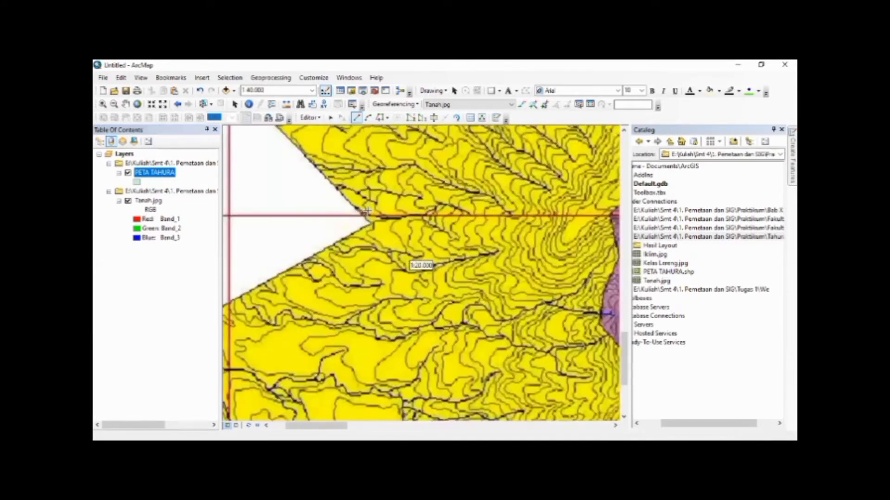
scroll(366, 212, down, 1)
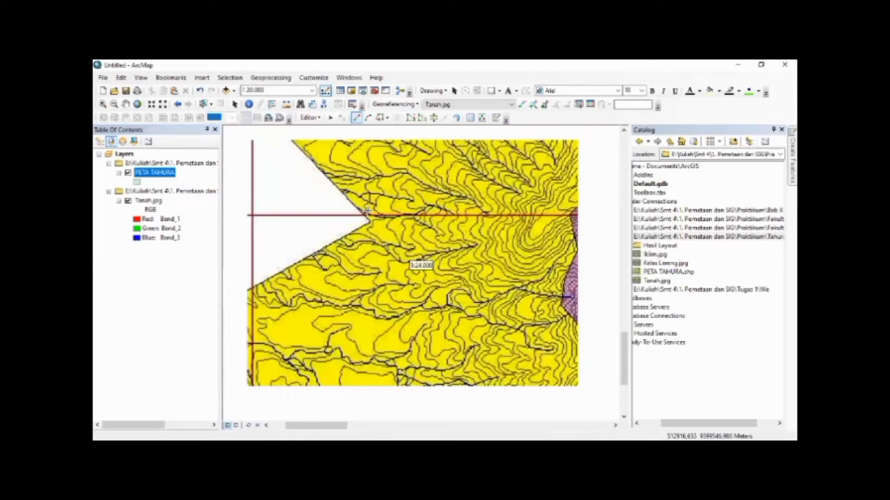
scroll(366, 211, down, 1)
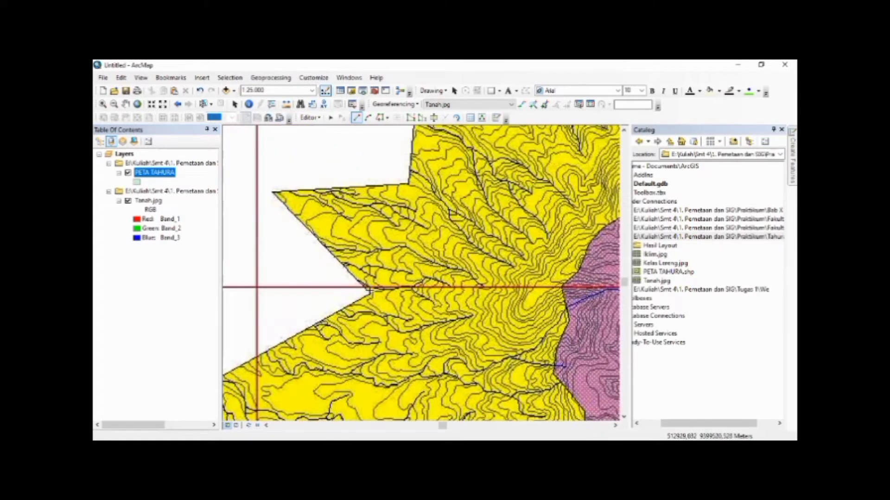
click(370, 293)
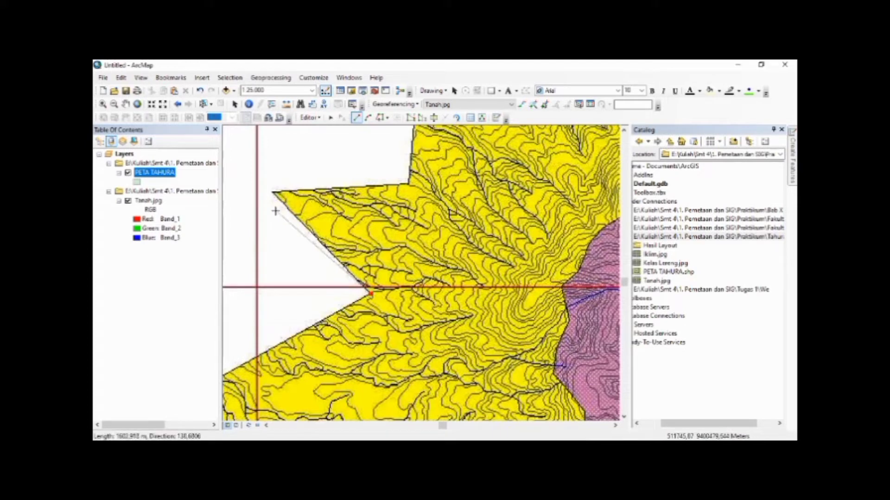
click(273, 190)
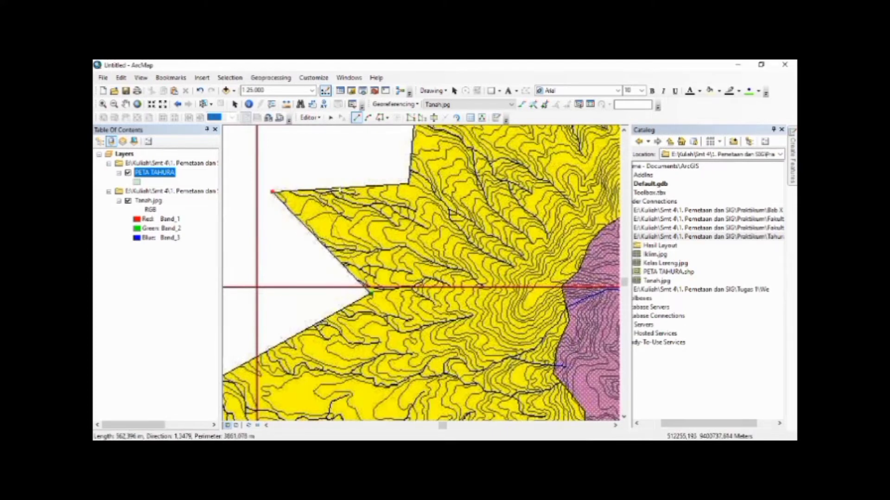
click(410, 184)
Continue the polygon north to the next outer corner and along the curved edge to the bottom of the small inlet
key(Up)
key(Up)
key(Up)
key(Up)
key(Up)
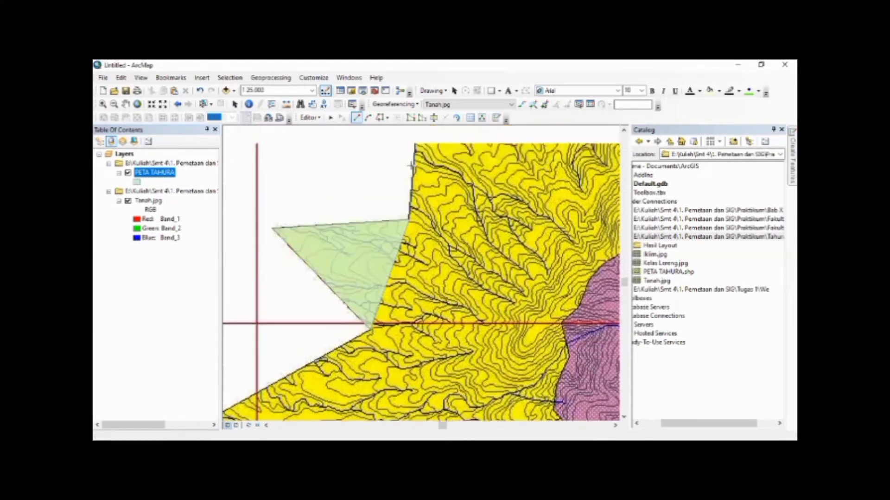
key(Up)
key(Right)
click(399, 193)
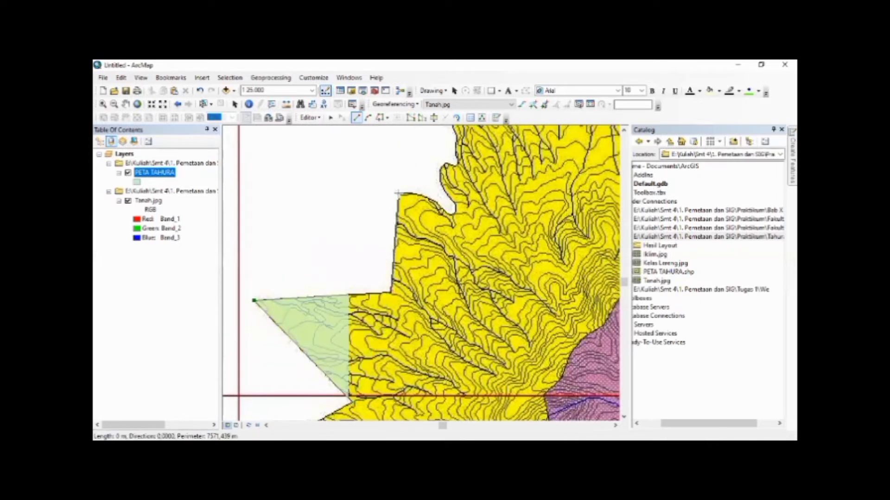
click(419, 193)
click(436, 201)
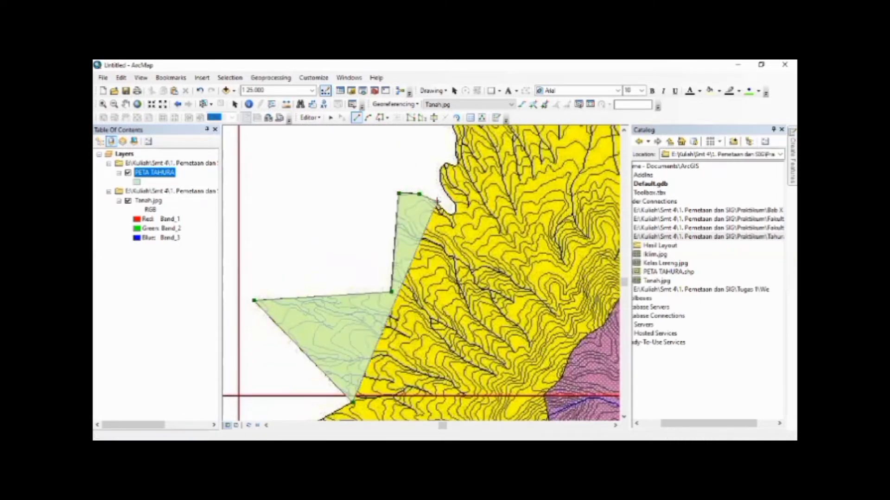
click(447, 213)
click(454, 214)
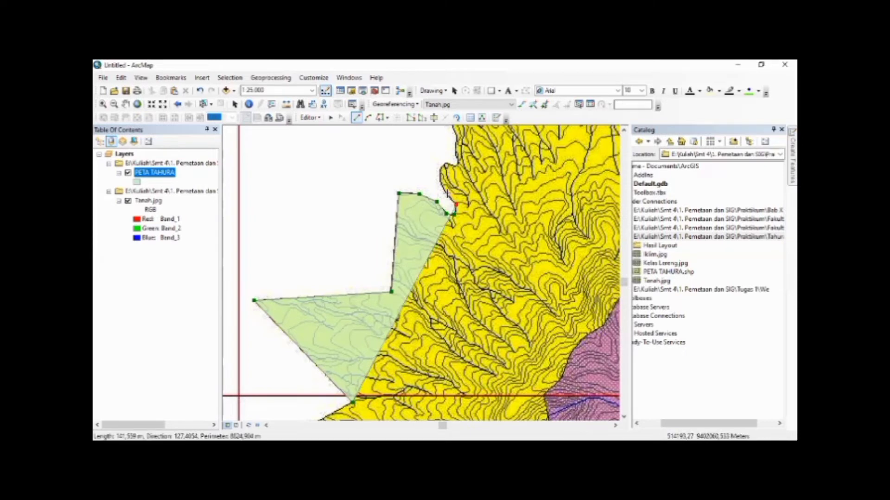
Trace the polygon out of the small inlet, around the rounded lobe and north along the boundary
click(456, 204)
click(443, 190)
click(440, 177)
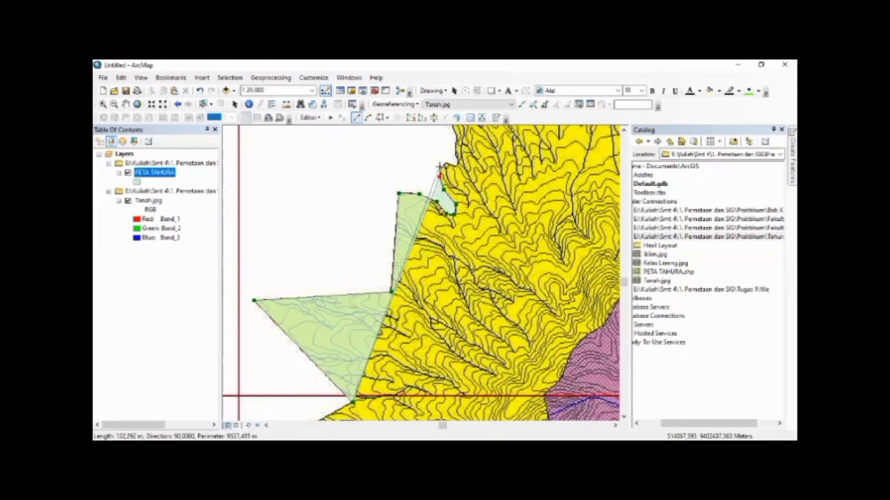
click(440, 166)
click(446, 162)
click(458, 162)
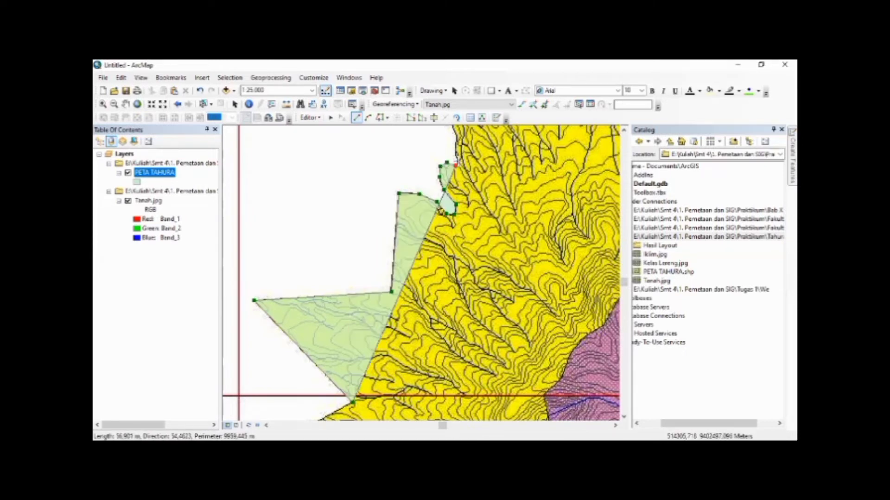
click(456, 151)
click(456, 135)
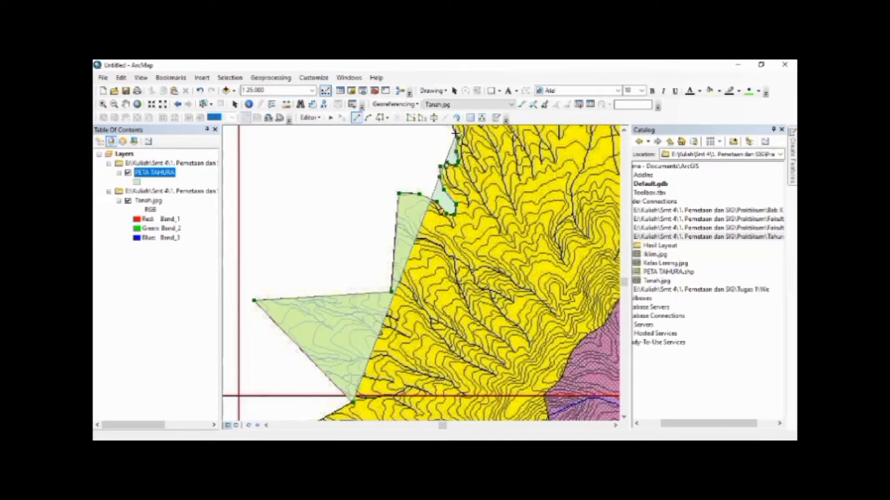
Extend the polygon along the upper western boundary to the map area's northwest corner
key(Up)
key(Up)
key(Up)
key(Up)
key(Right)
key(Right)
key(Right)
key(Right)
key(Right)
key(Up)
key(Up)
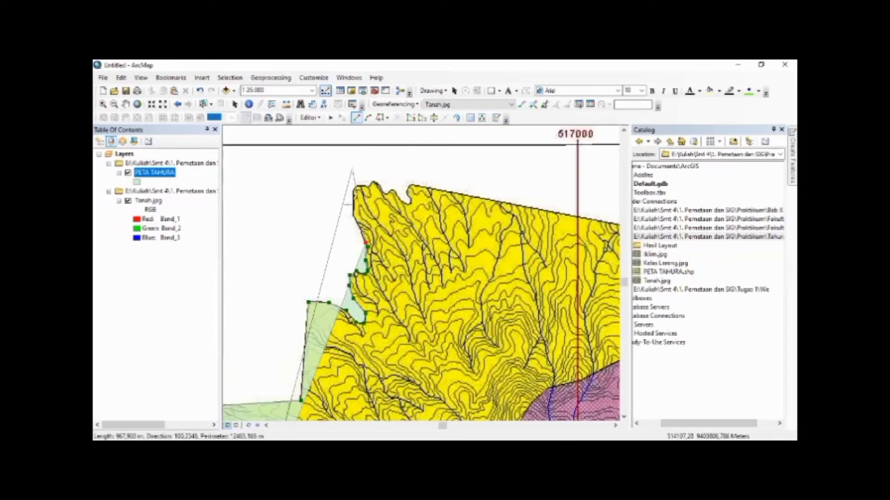
click(352, 216)
click(351, 192)
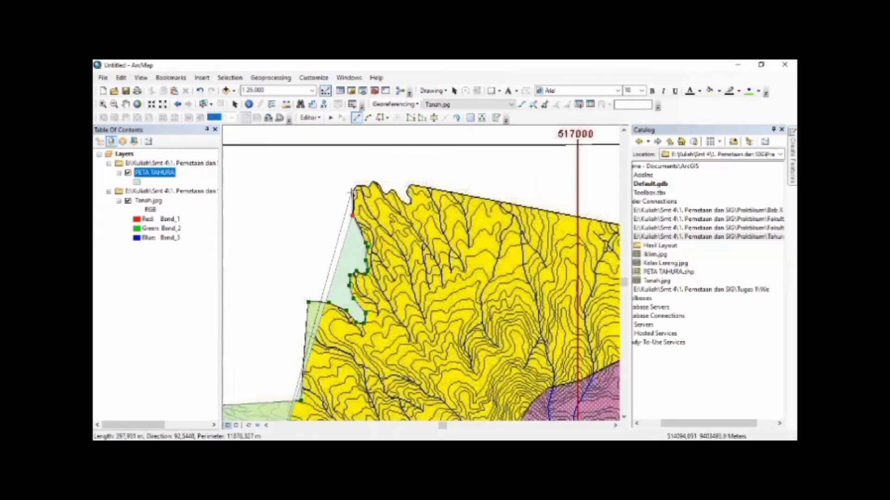
click(355, 184)
Trace the polygon around the jagged bumps and notch just east of the northwest corner
click(369, 187)
click(373, 182)
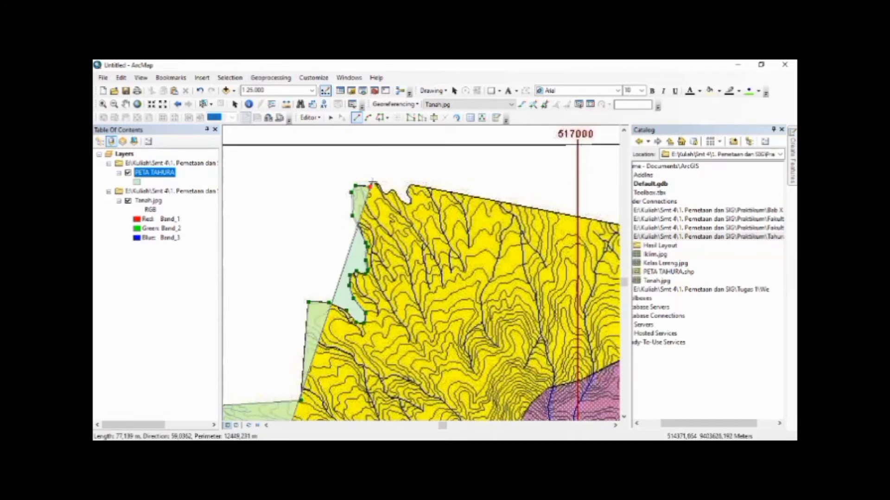
click(381, 184)
click(385, 194)
click(393, 190)
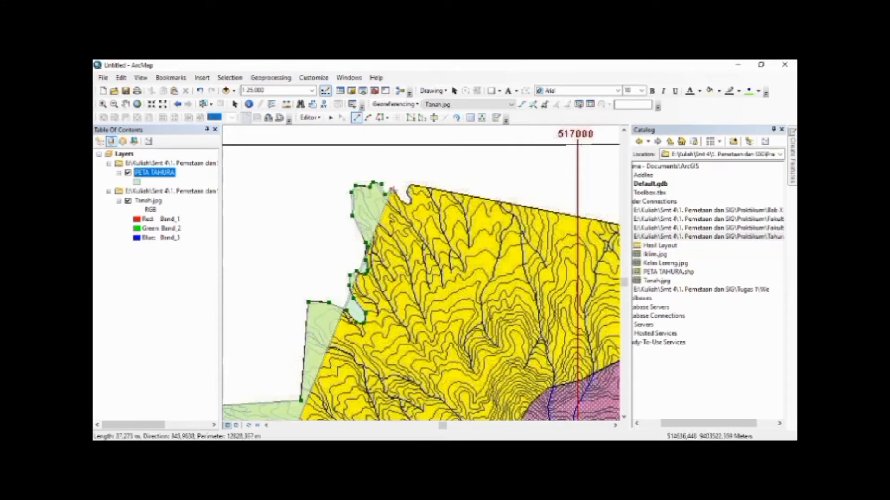
click(412, 204)
click(410, 199)
click(407, 194)
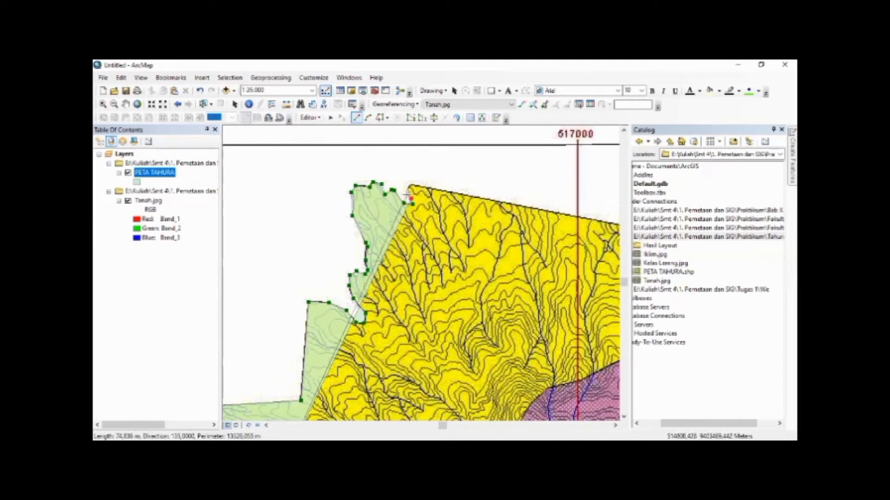
Extend the polygon along the straight northern boundary to the map area's northeast corner
key(Right)
key(Right)
key(Right)
key(Right)
key(Right)
key(Right)
key(Right)
key(Right)
key(Right)
key(Right)
key(Right)
key(Right)
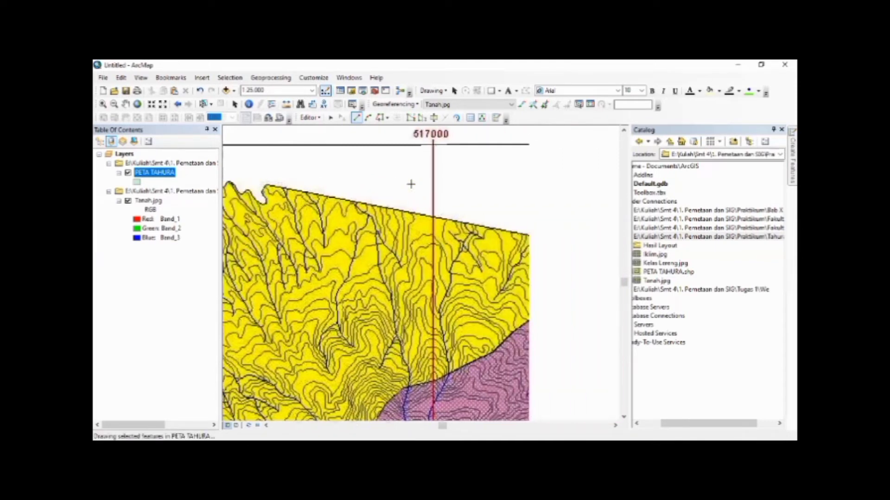
key(Down)
key(Down)
key(Down)
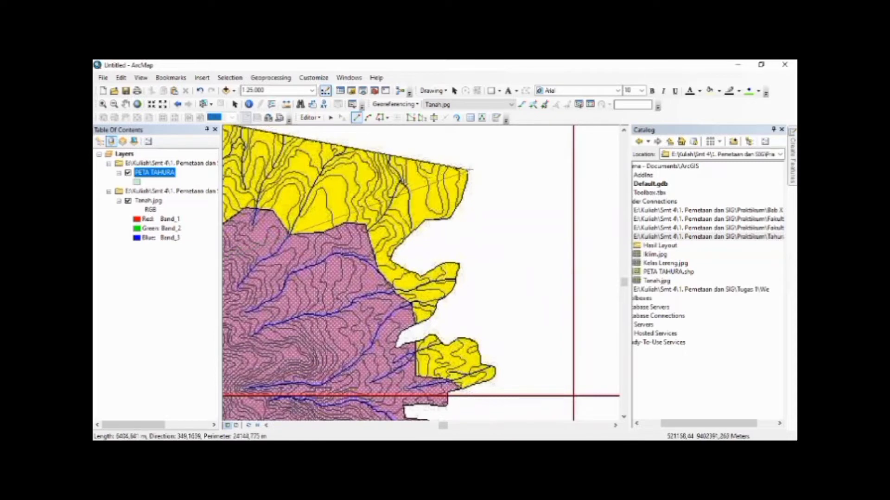
click(469, 169)
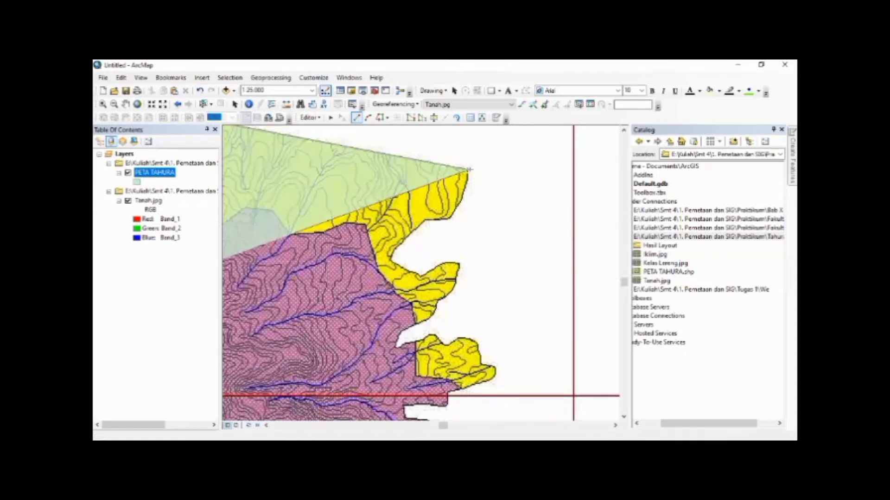
Trace the polygon south from the northeast corner and into the first inlet on the eastern boundary
click(450, 217)
click(446, 220)
click(425, 220)
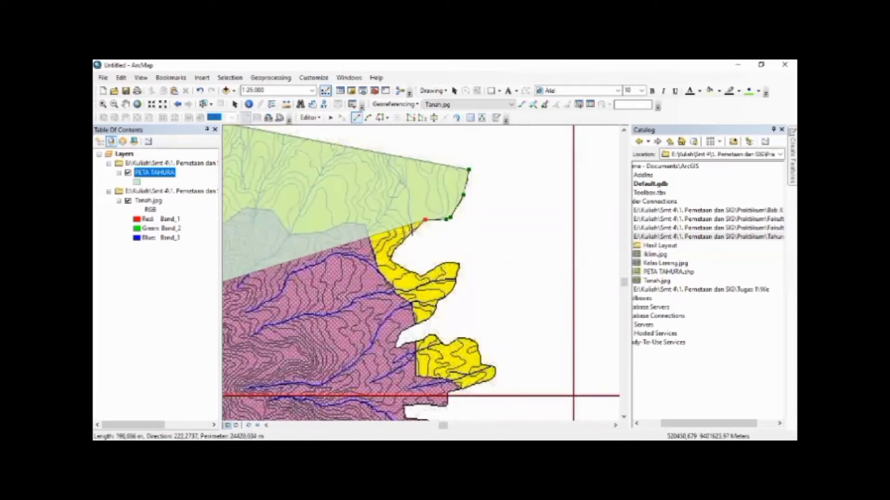
click(406, 235)
click(394, 251)
click(392, 260)
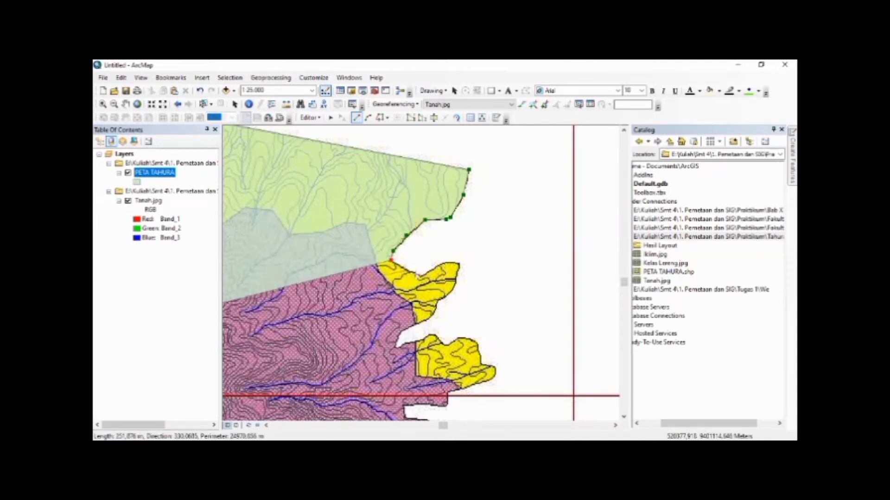
Trace the polygon out of the first inlet and around the yellow lobe just south of it
click(420, 276)
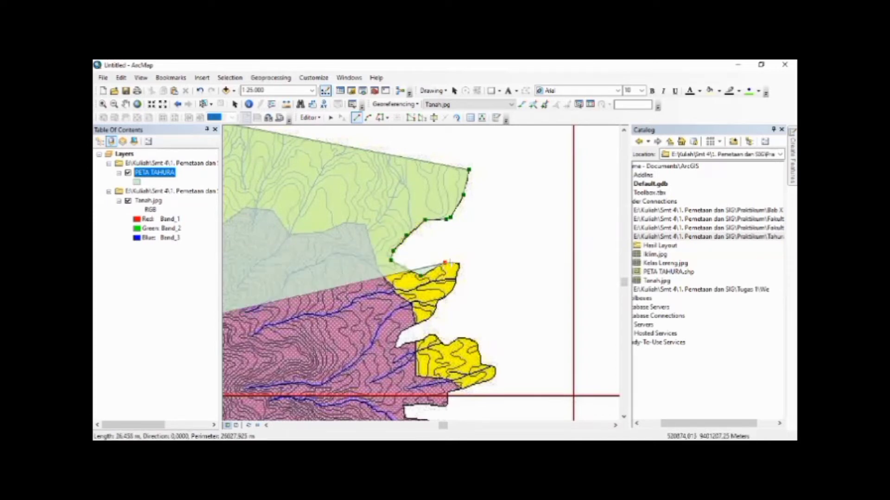
click(444, 263)
click(459, 263)
click(456, 276)
click(455, 287)
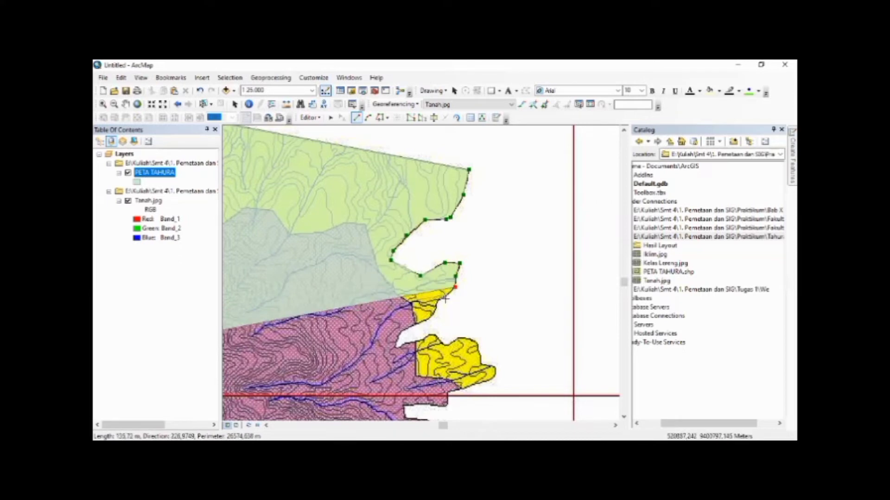
click(442, 300)
click(437, 305)
click(435, 311)
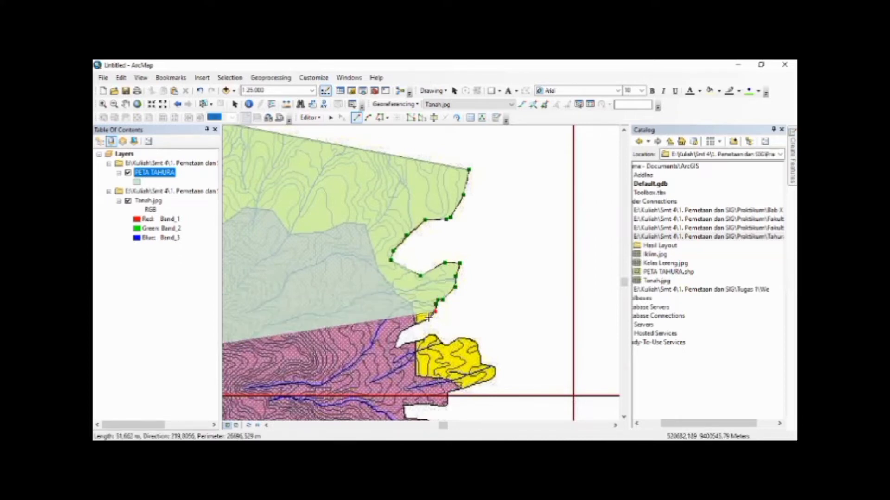
Trace the polygon into the pointed inlet between the two yellow lobes and back along its southern side
click(425, 321)
click(413, 326)
click(401, 334)
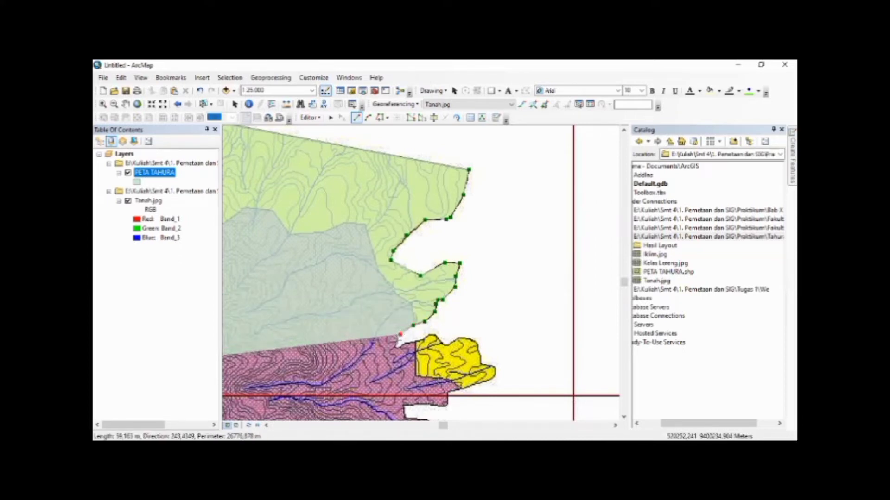
click(396, 347)
click(404, 344)
click(413, 342)
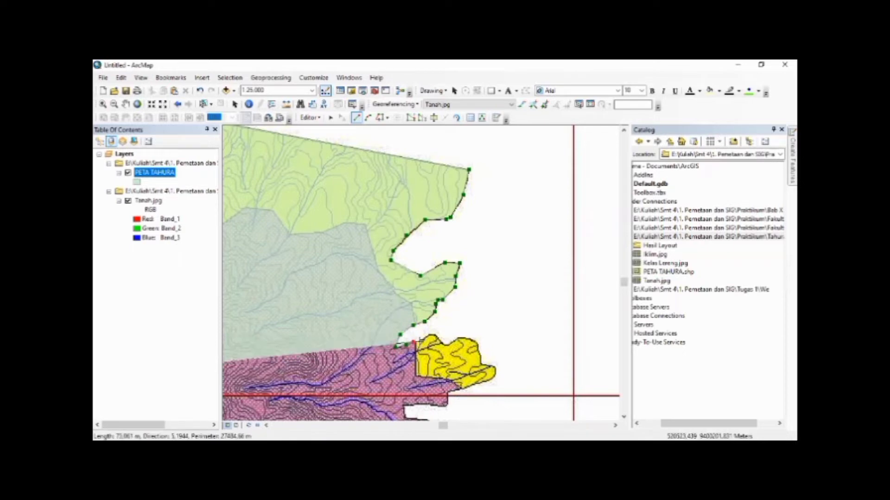
Extend the polygon east along the bumpy northern edge of the second yellow lobe
click(423, 340)
click(431, 335)
click(437, 335)
click(446, 344)
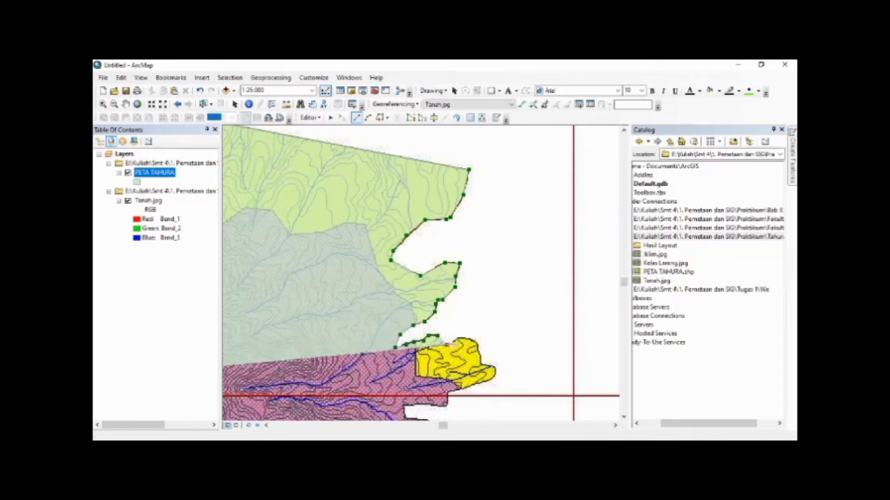
click(452, 342)
click(459, 337)
click(477, 341)
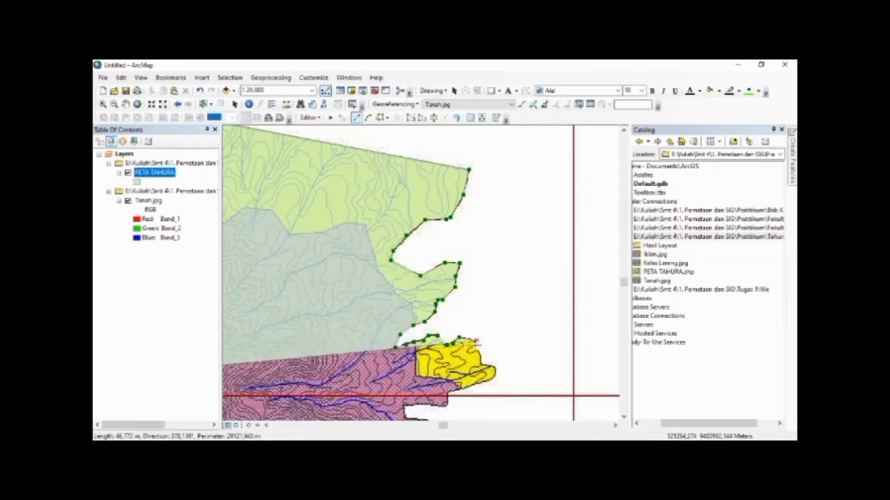
Trace the polygon down the second yellow lobe's east side and around its rounded tip
click(478, 350)
click(481, 360)
click(484, 366)
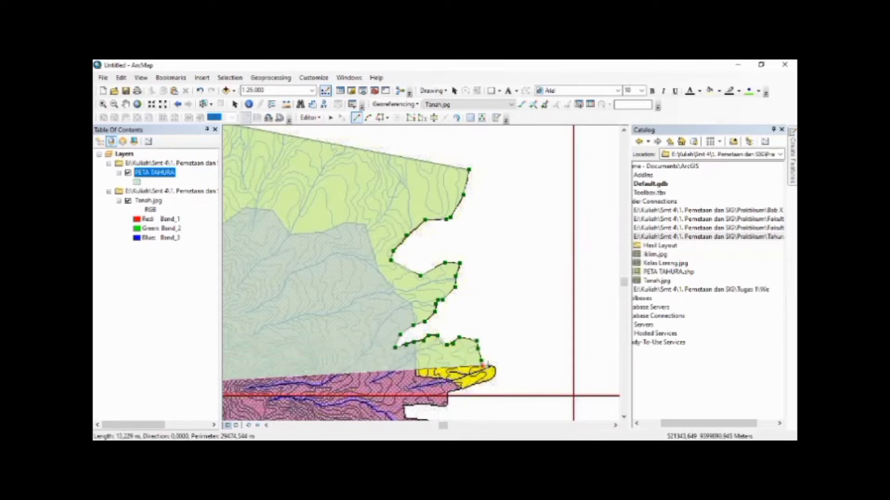
click(494, 368)
click(494, 377)
click(479, 385)
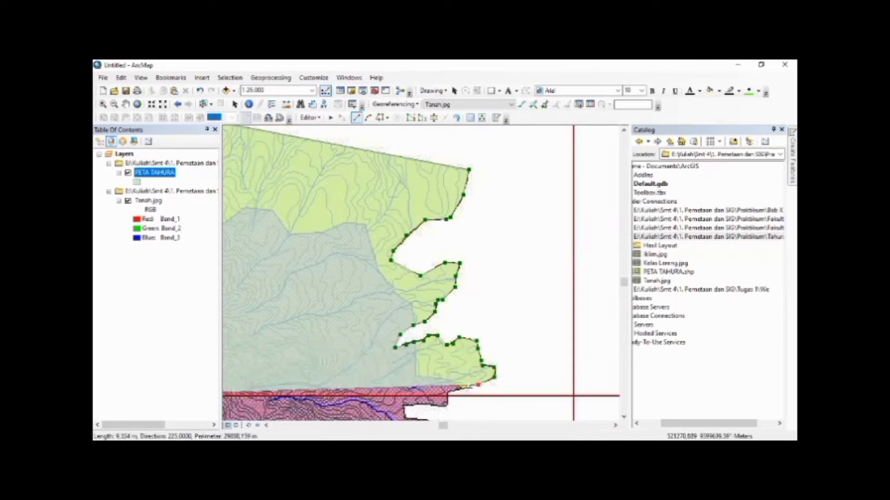
Extend the polygon west around the stepped corner at the horizontal red grid line to the notch below it
click(460, 389)
click(450, 391)
click(447, 406)
click(427, 404)
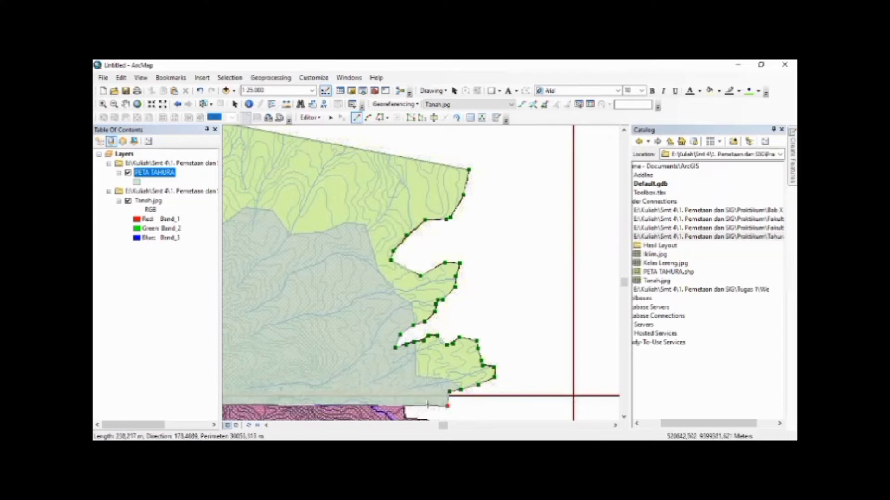
click(404, 406)
Trace the polygon out of the notch and around the first purple lobe south of the red grid line
key(Down)
key(Down)
key(Down)
key(Down)
key(Down)
key(Down)
key(Down)
key(Down)
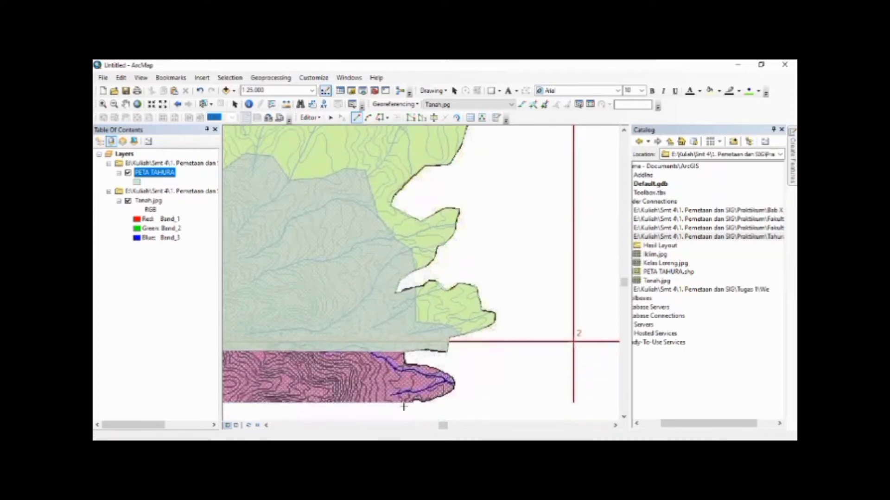
key(Down)
key(Down)
key(Down)
key(Down)
key(Down)
key(Down)
key(Right)
key(Right)
key(Right)
key(Right)
key(Right)
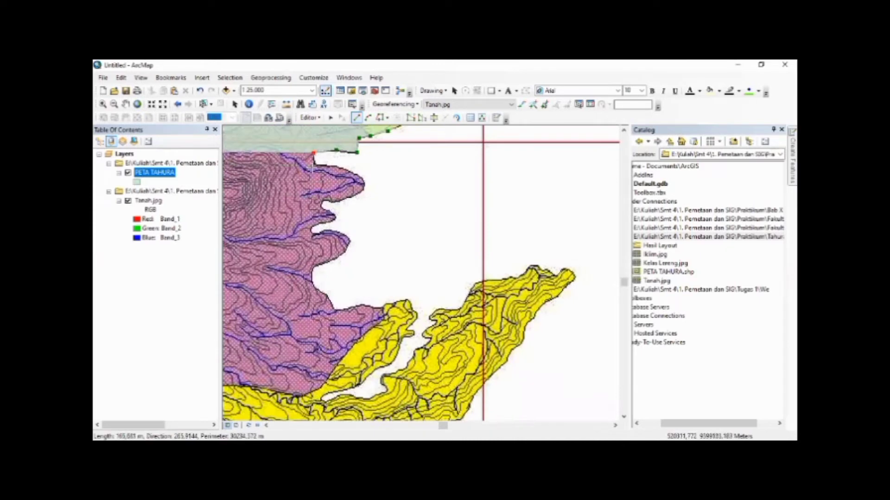
click(315, 163)
click(338, 165)
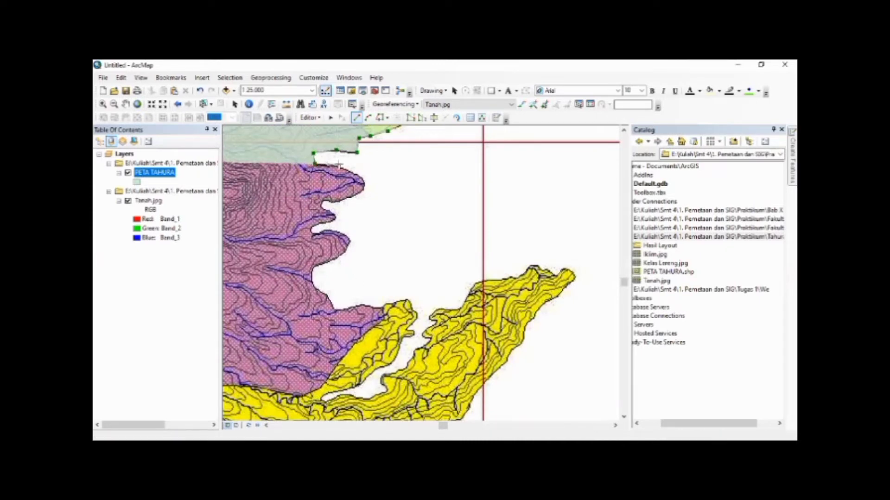
click(361, 177)
click(366, 184)
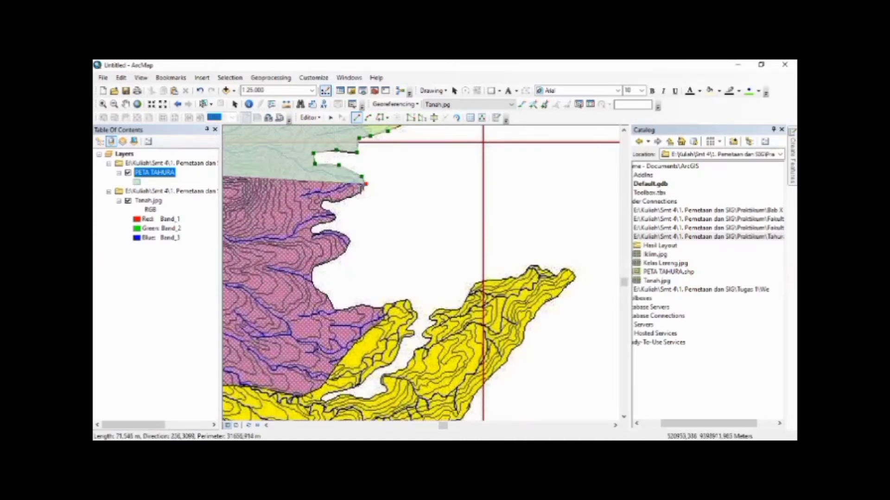
click(363, 191)
click(348, 198)
click(333, 201)
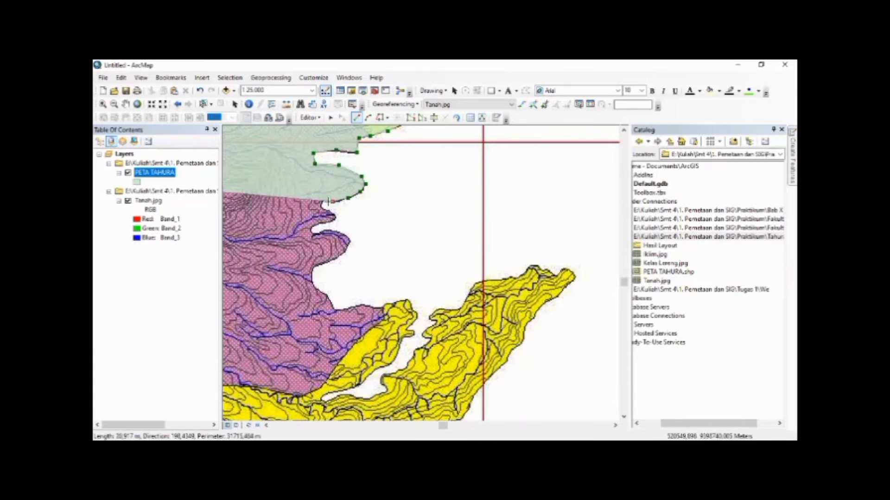
Trace the polygon around the small purple bump between the two larger lobes and into the inlet below it
click(323, 204)
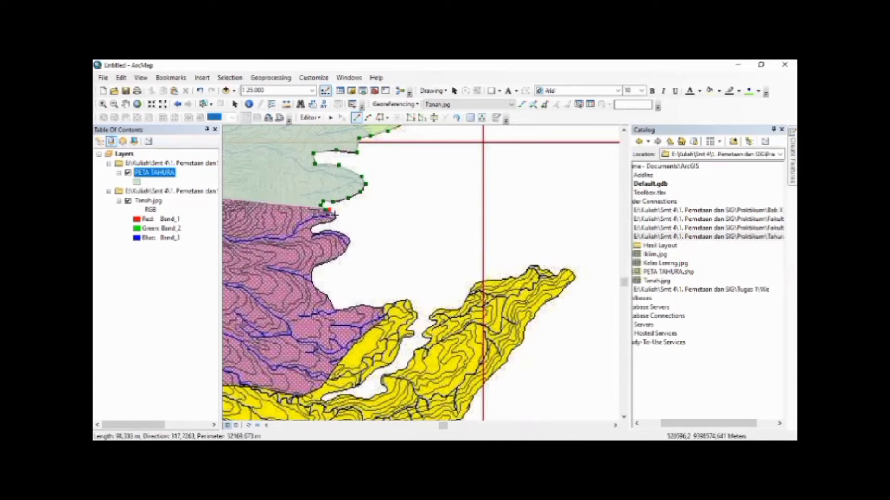
click(335, 216)
click(332, 221)
click(322, 221)
click(312, 225)
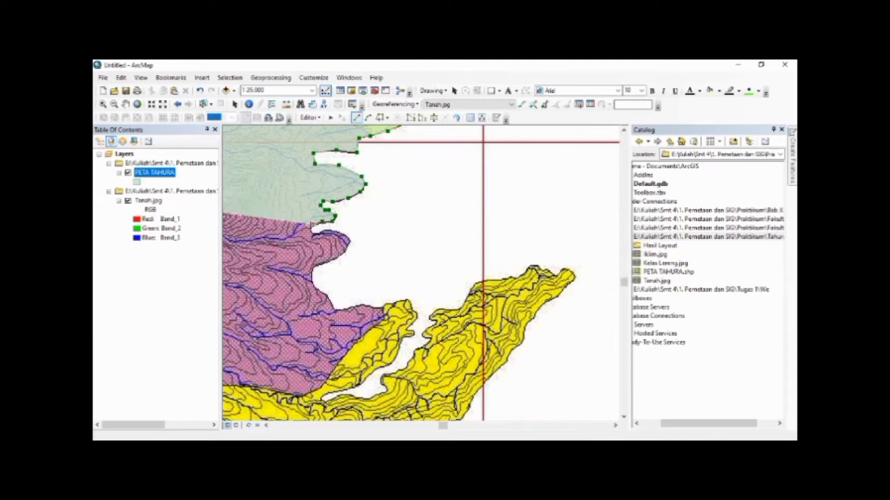
click(310, 228)
click(314, 234)
Trace the polygon around the next rounded purple lobe south of the small bump
click(321, 232)
click(328, 228)
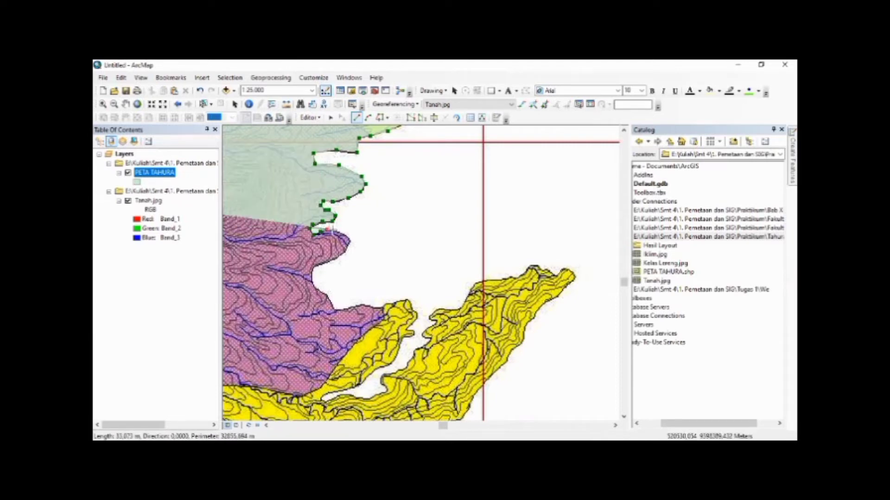
click(333, 232)
click(340, 232)
click(348, 237)
click(347, 247)
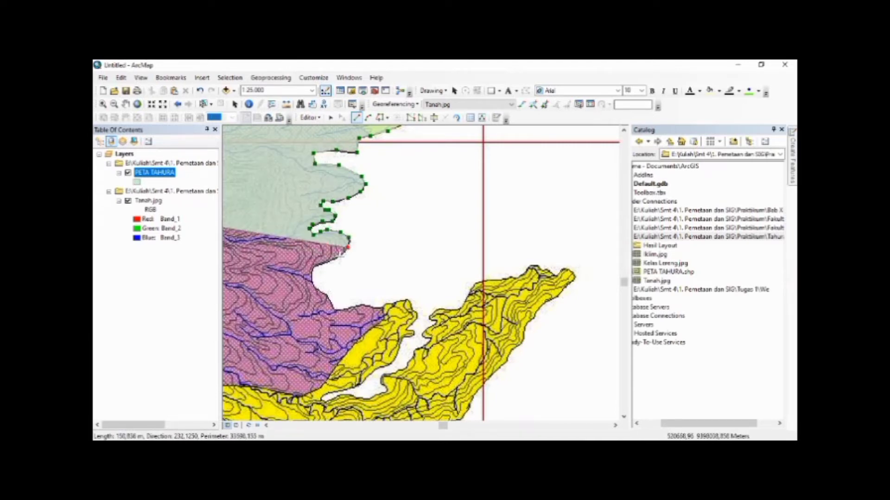
click(340, 257)
click(323, 263)
Trace the polygon along the concave bay south of the rounded lobe to the start of the eastward spur
click(313, 267)
click(312, 276)
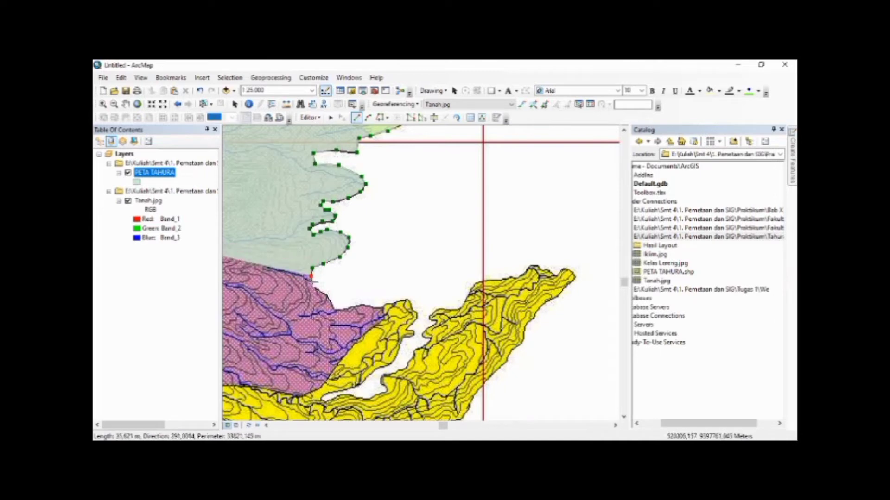
click(316, 284)
click(322, 291)
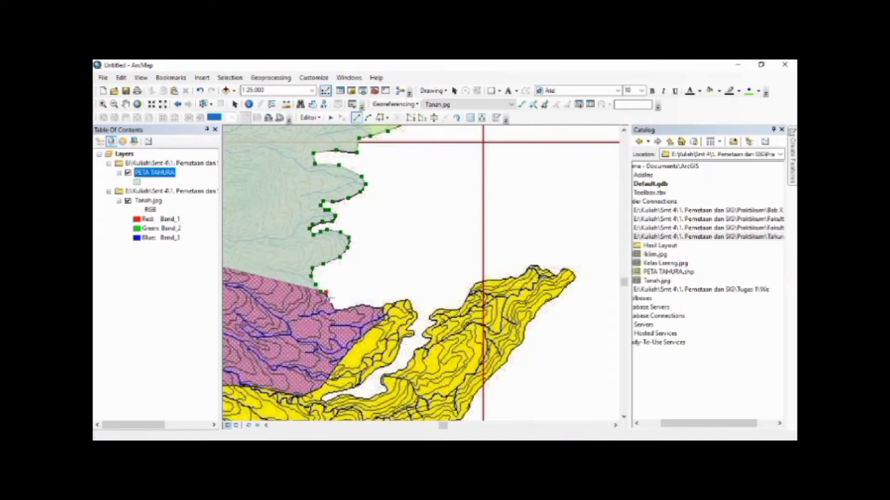
click(332, 309)
click(351, 306)
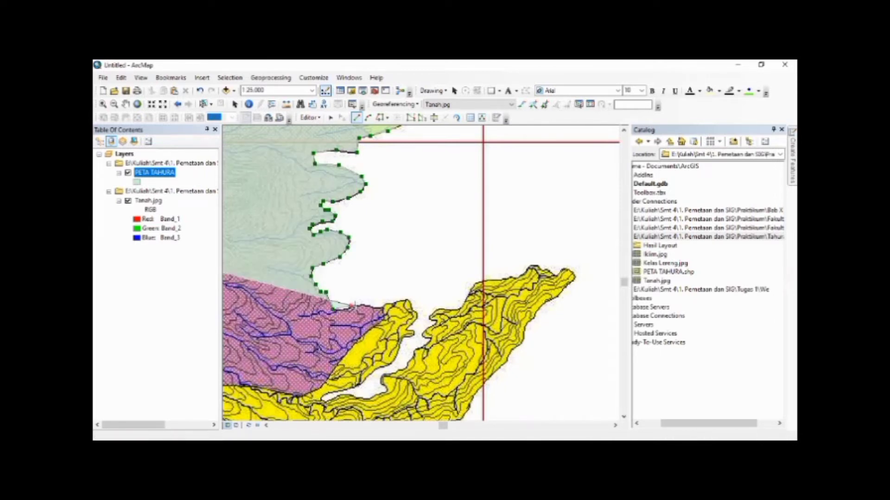
Extend the polygon east along the spur's northern edge and around its yellow tip
click(364, 305)
click(376, 306)
click(388, 304)
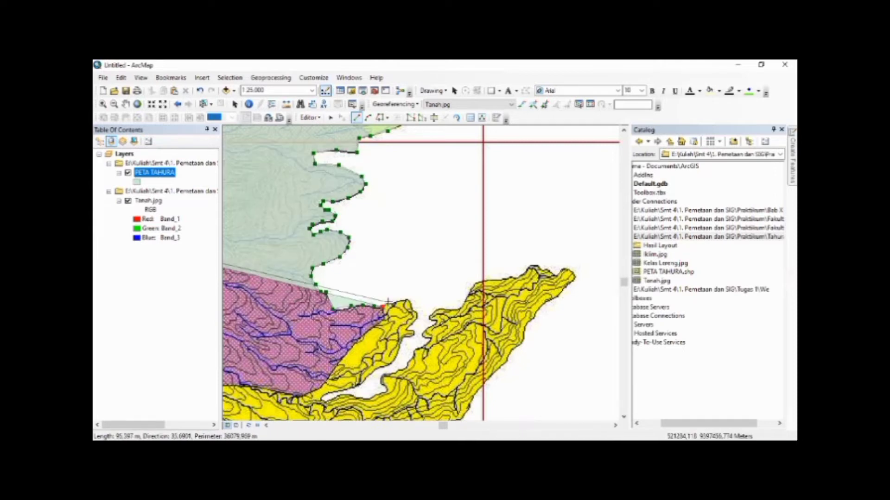
click(396, 305)
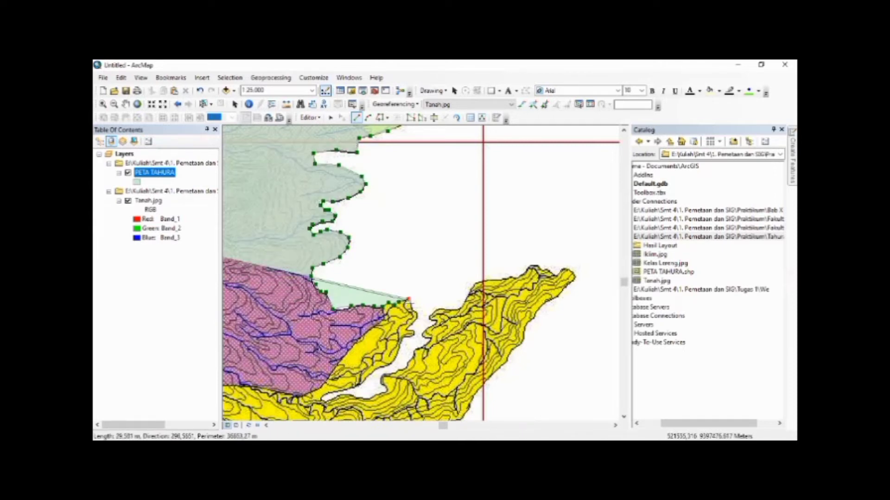
double_click(411, 307)
click(418, 319)
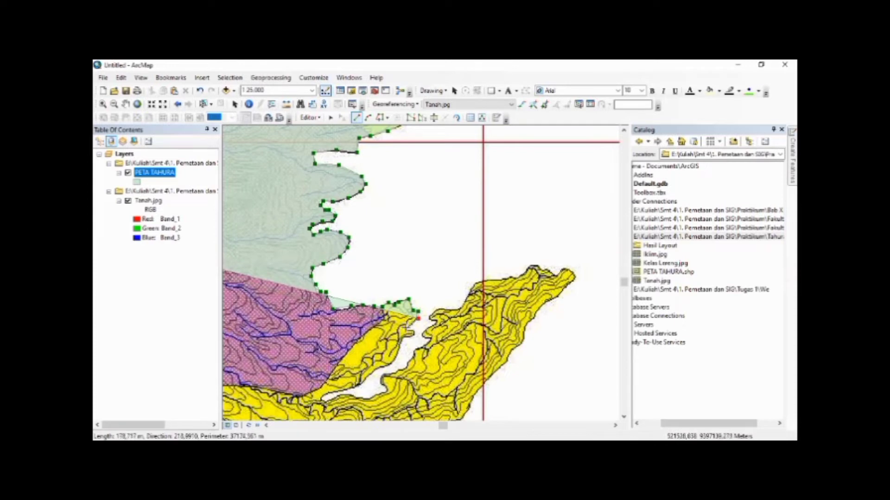
Trace the polygon down the jagged eastern side of the yellow spur into the narrow inlet
click(409, 328)
click(414, 331)
click(412, 339)
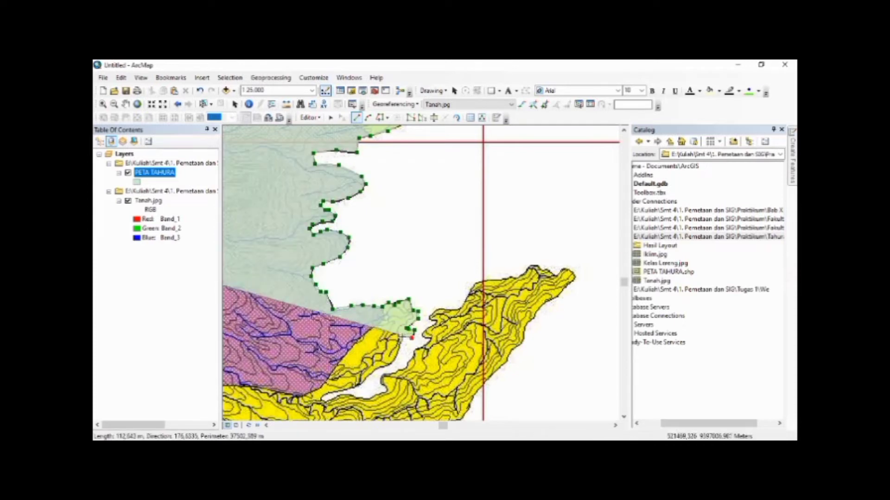
click(402, 338)
click(397, 360)
click(380, 367)
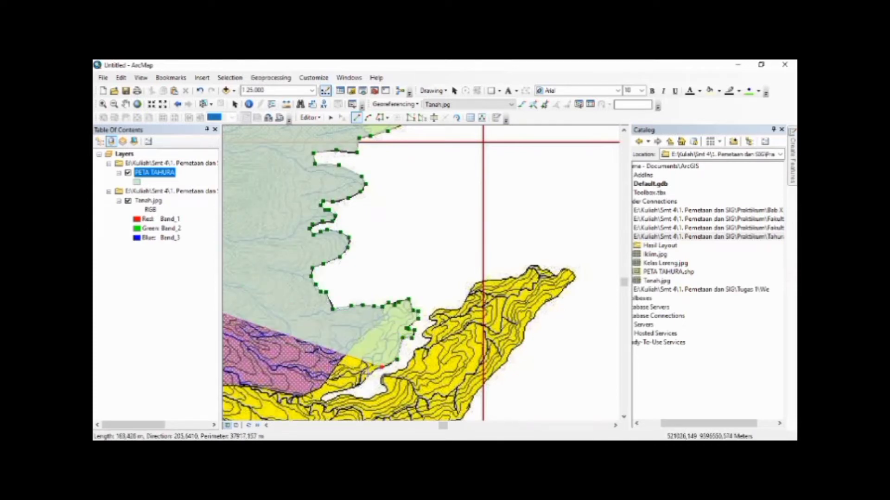
Extend the polygon southwest along the narrow inlet's northern side and around its inner end
click(367, 375)
click(353, 386)
click(331, 392)
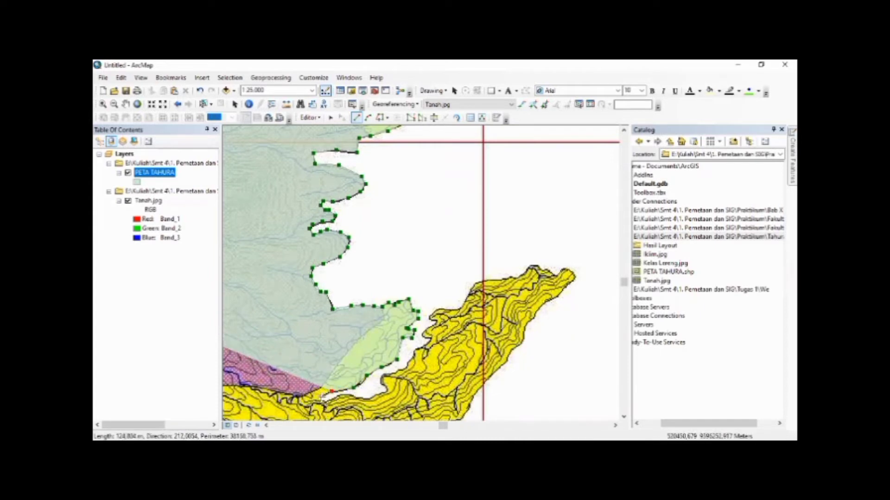
click(320, 399)
click(326, 401)
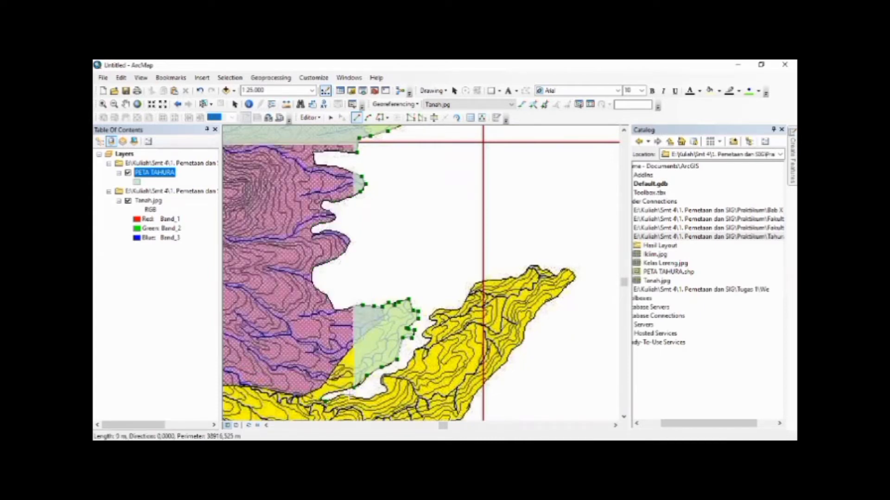
Trace the polygon northeast along the narrow inlet's southern side, from its inner end up to its mouth
click(375, 397)
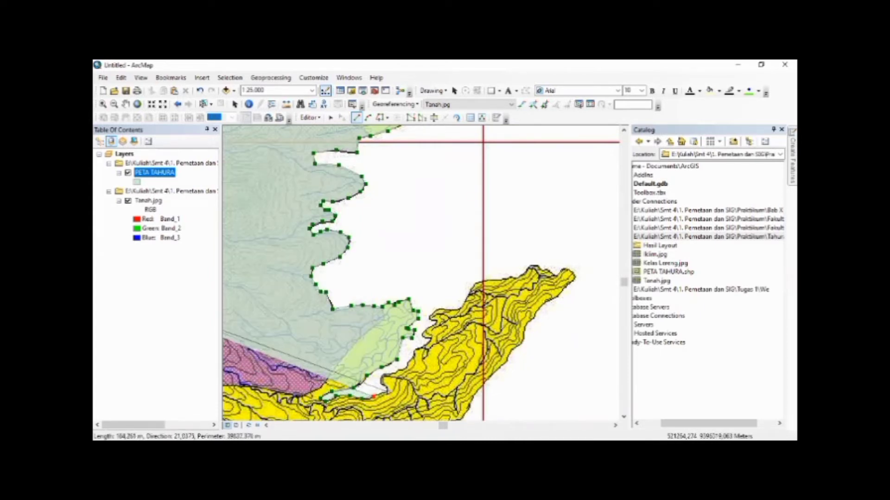
click(387, 392)
click(385, 385)
click(382, 384)
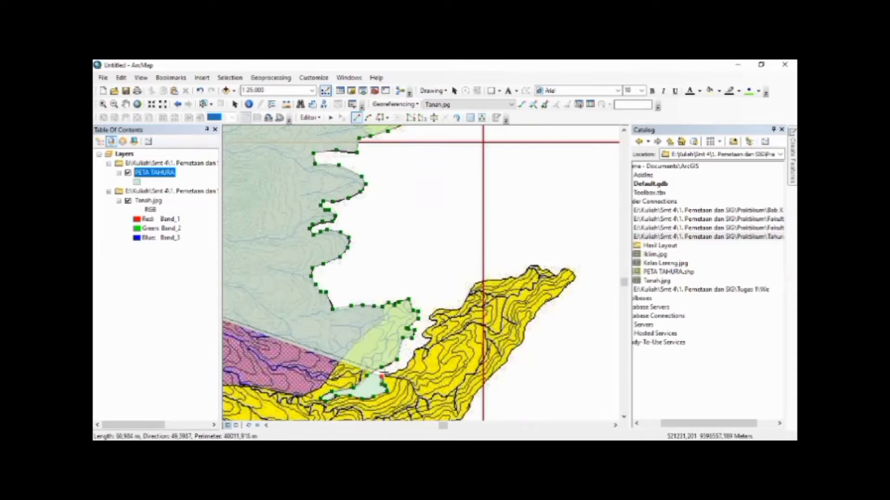
click(407, 366)
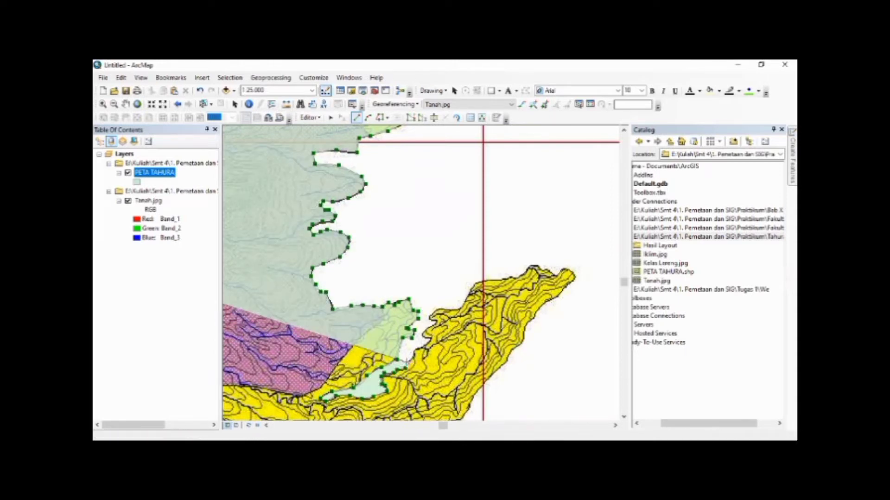
click(414, 355)
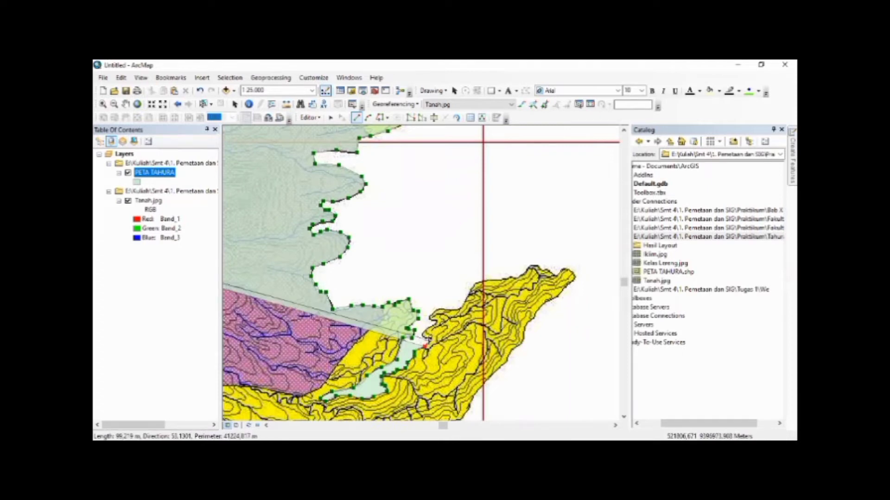
click(427, 338)
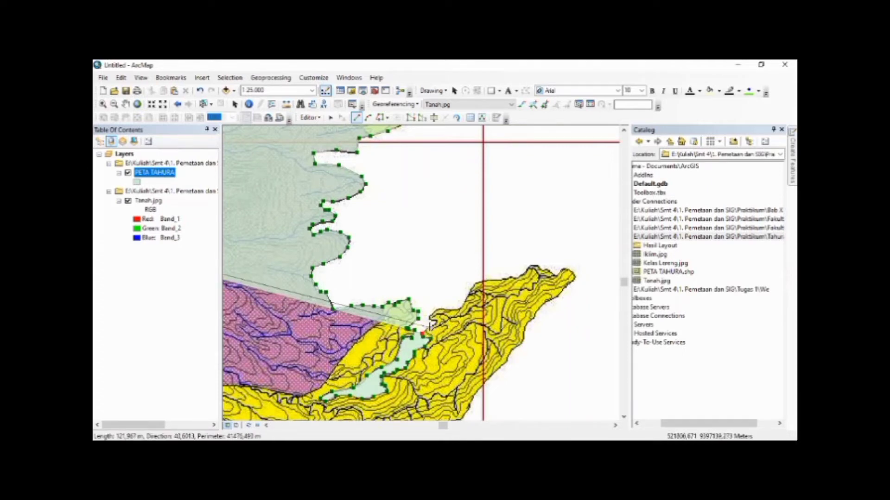
click(437, 320)
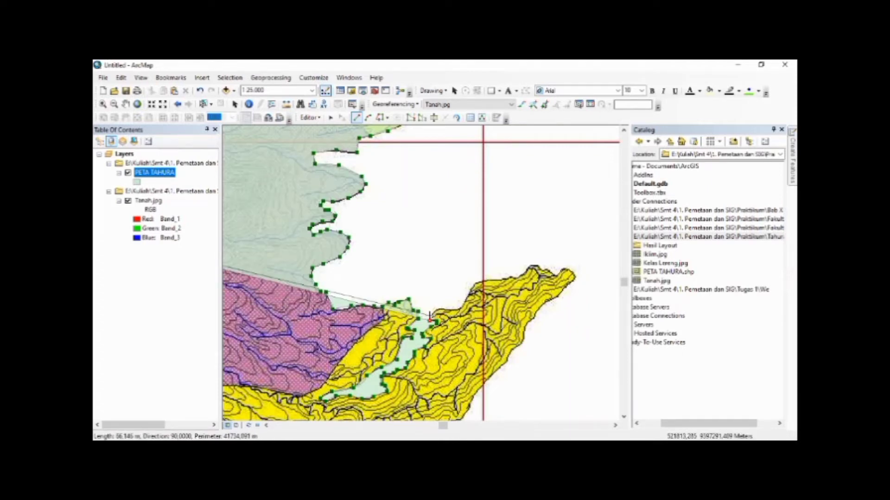
Extend the polygon along the northern edge of the large yellow ridge and around its northeastern tip
click(439, 307)
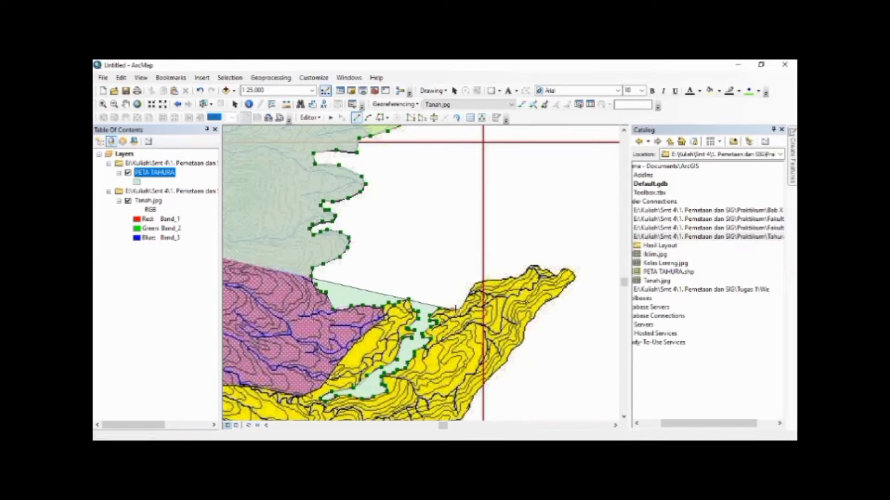
click(453, 308)
double_click(472, 286)
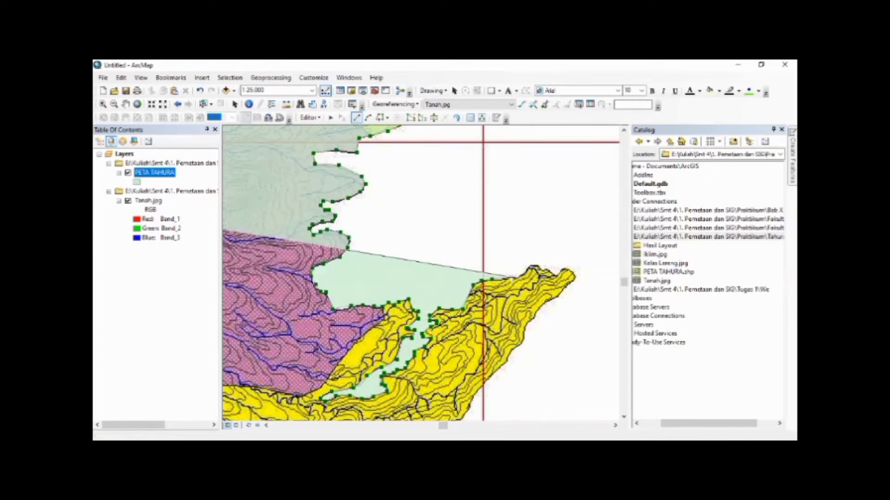
click(539, 266)
click(562, 269)
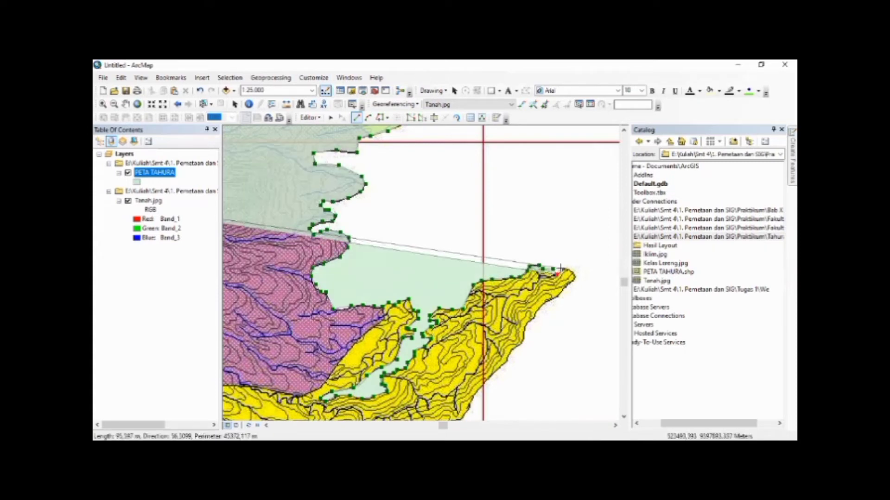
click(575, 279)
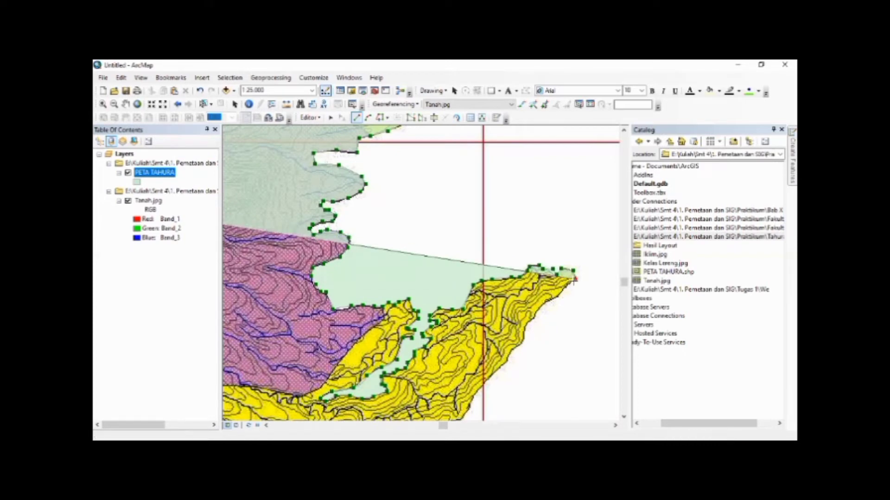
Trace the polygon southwest down the southeastern edge of the large yellow ridge, past the vertical red grid line
click(570, 284)
click(556, 297)
click(539, 306)
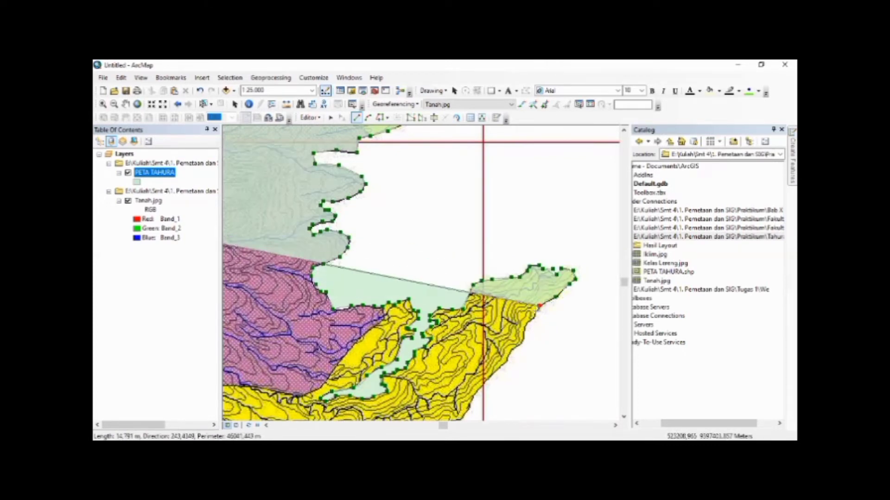
click(535, 314)
click(528, 323)
click(525, 332)
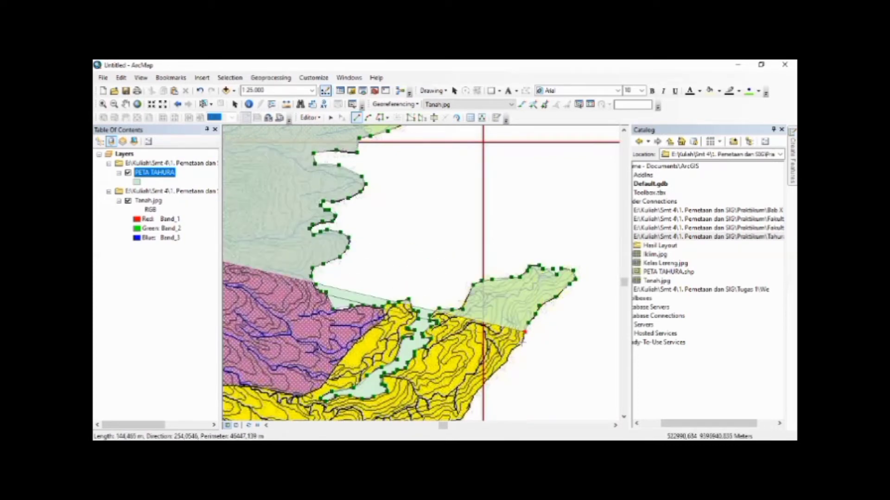
click(523, 343)
click(502, 366)
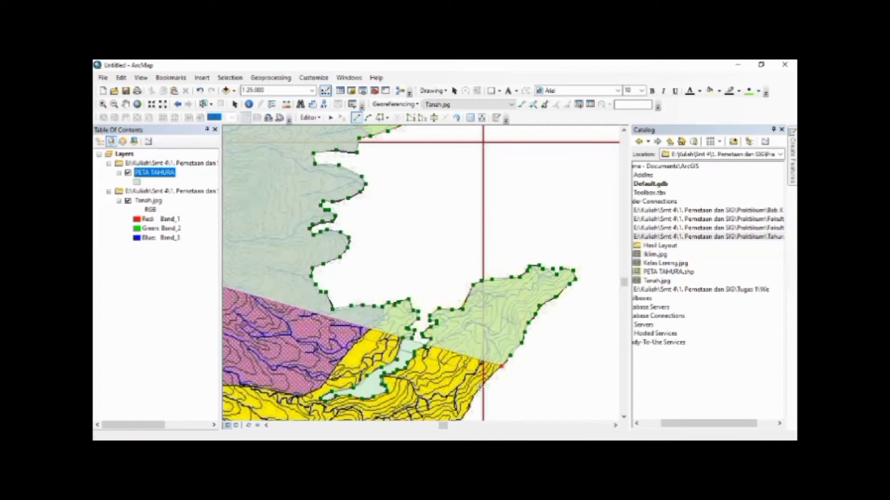
click(472, 397)
click(467, 408)
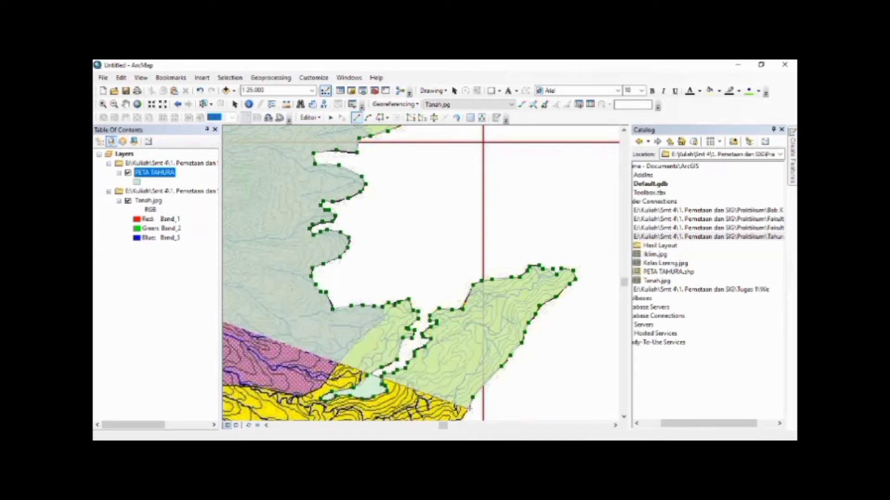
Continue the polygon west along the ridge's southern edge and around the small point to the head of the large bay
key(Down)
key(Down)
key(Right)
key(Right)
key(Right)
key(Right)
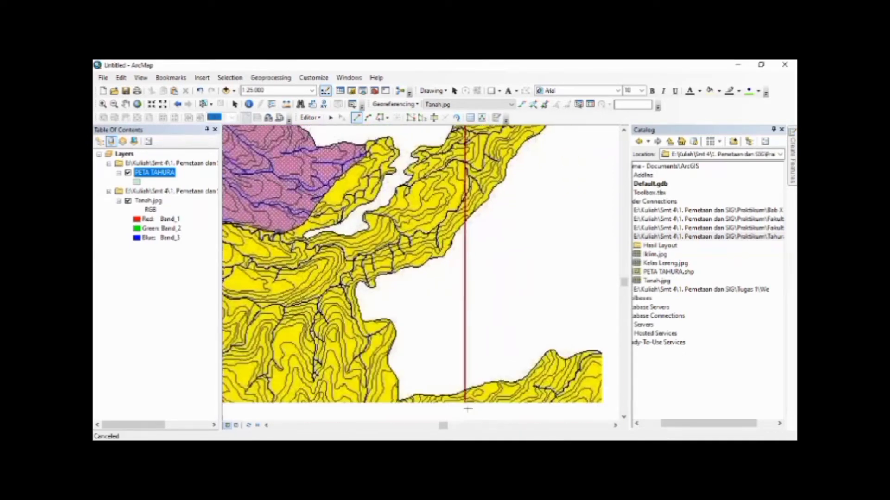
key(Down)
key(Down)
key(Down)
key(Right)
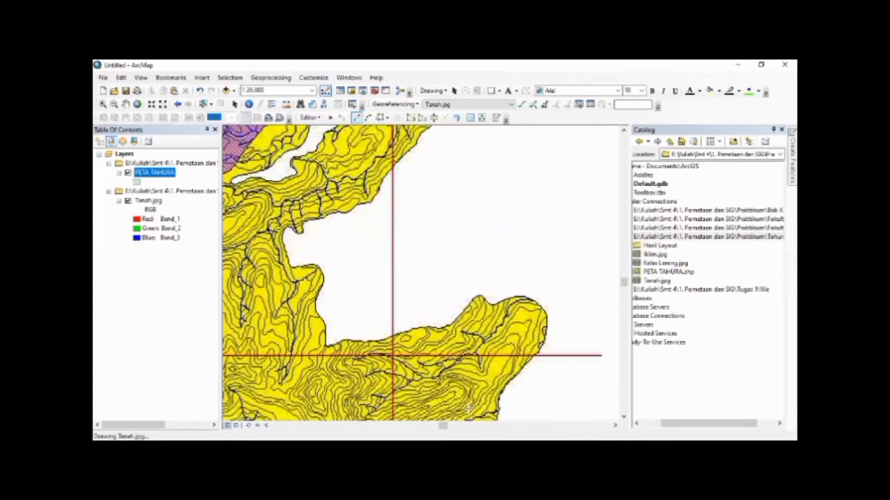
key(Down)
key(Down)
click(371, 166)
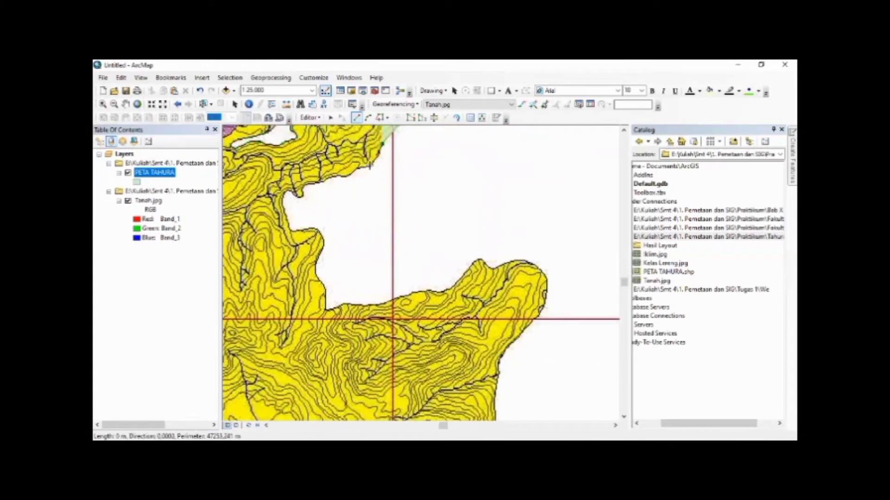
click(354, 169)
click(344, 177)
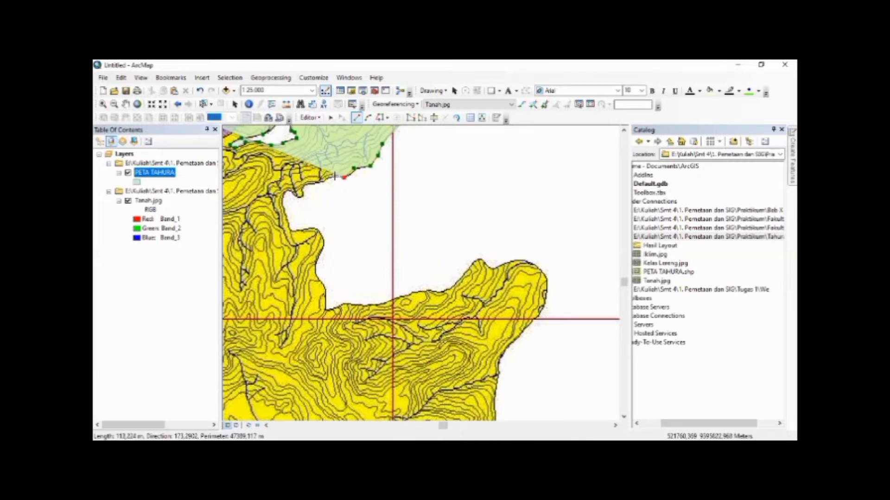
click(322, 181)
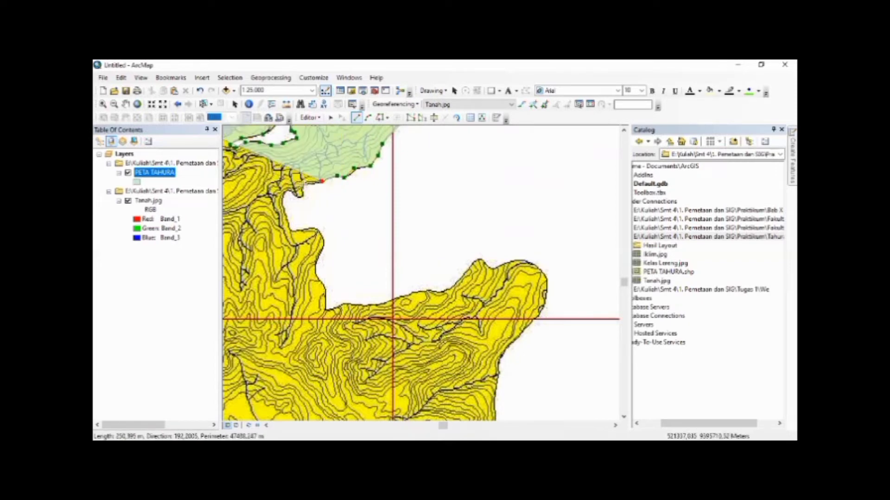
click(304, 184)
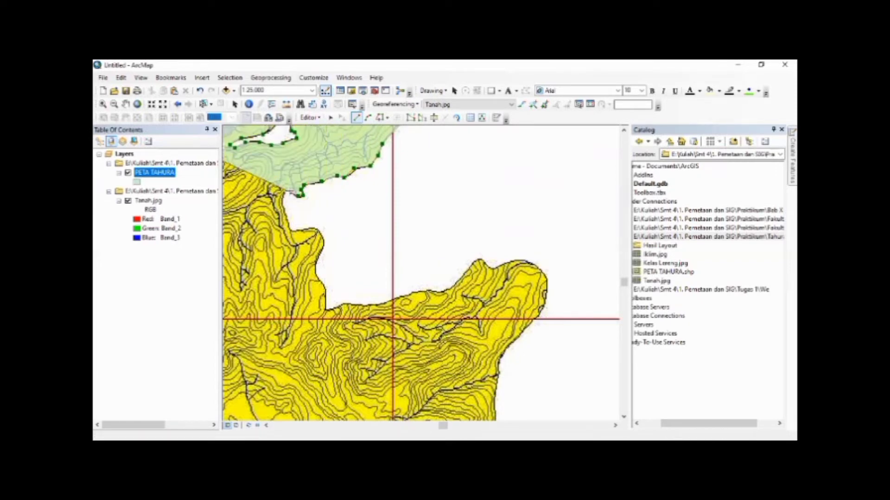
click(284, 202)
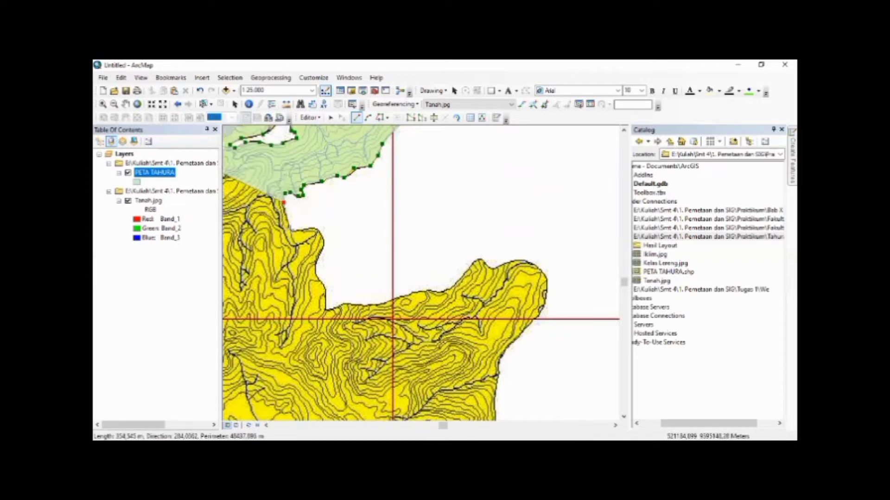
Trace the polygon down the bay's western side, around the small rounded bump, to the bay's southwestern corner
click(291, 229)
click(316, 227)
click(326, 242)
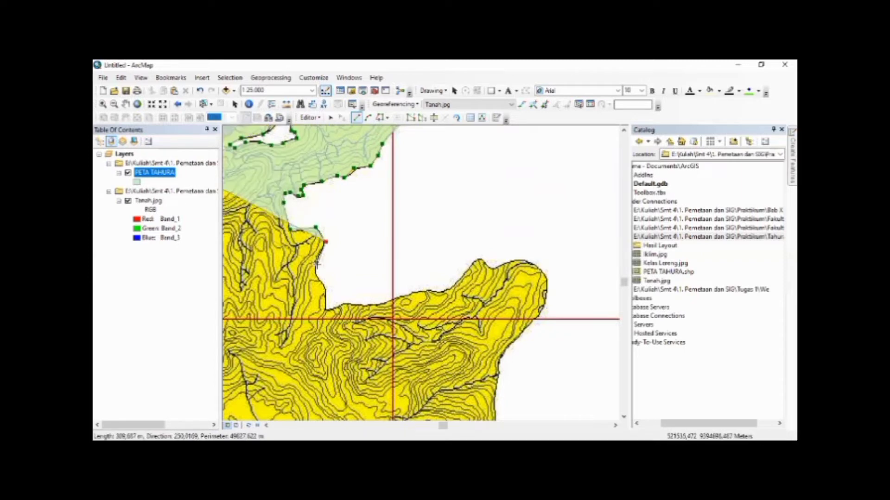
click(316, 265)
click(316, 278)
click(325, 287)
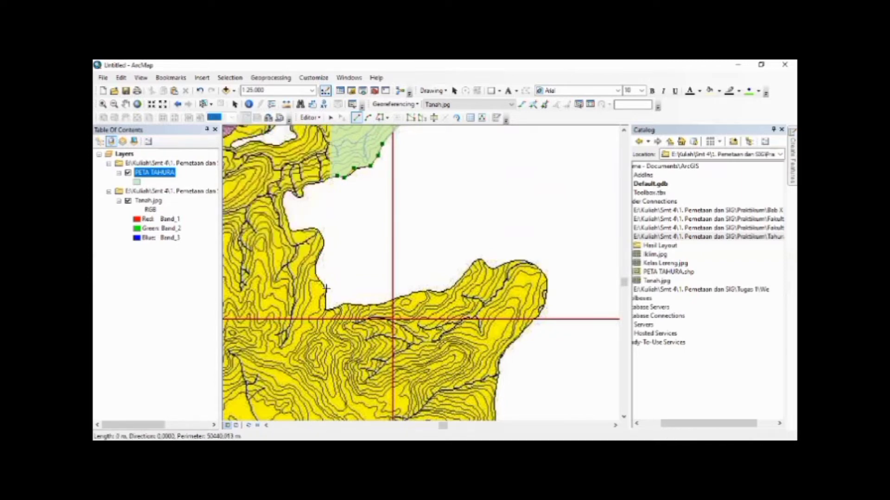
click(326, 310)
Extend the polygon east along the bay's southern edge and up to the small peak before the rounded headland
click(344, 304)
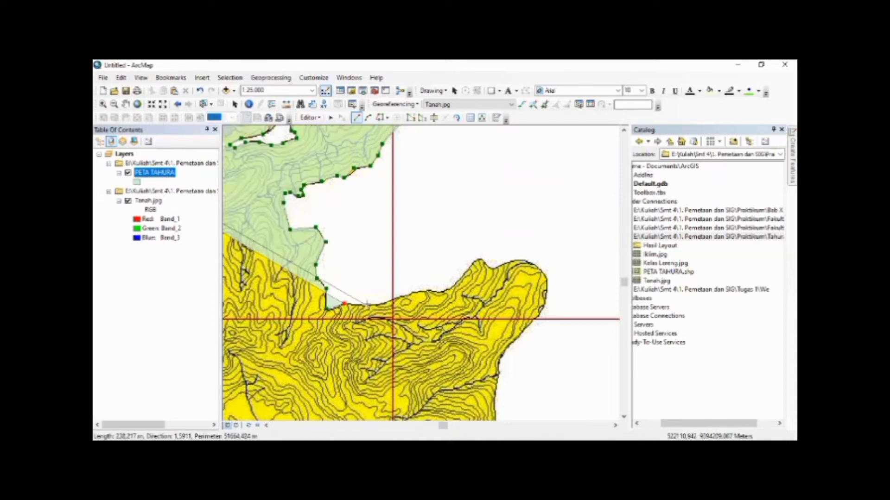
click(368, 305)
click(385, 303)
click(406, 295)
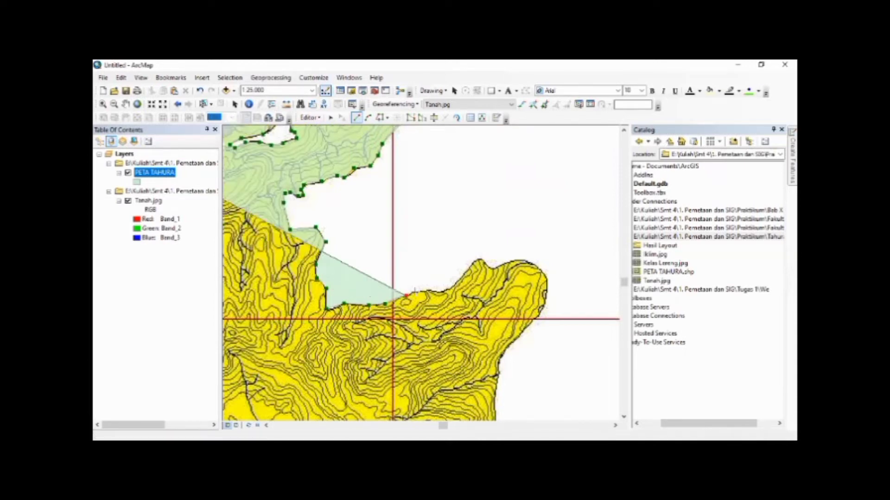
click(429, 290)
click(446, 290)
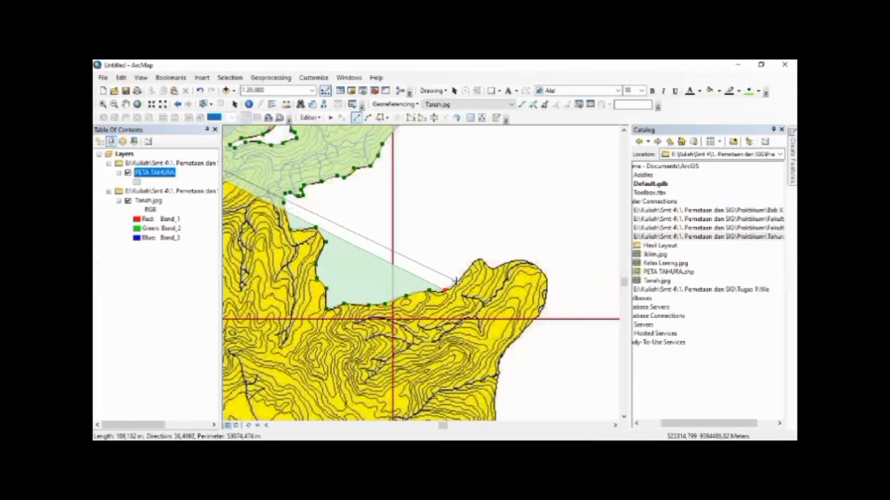
click(457, 281)
click(478, 258)
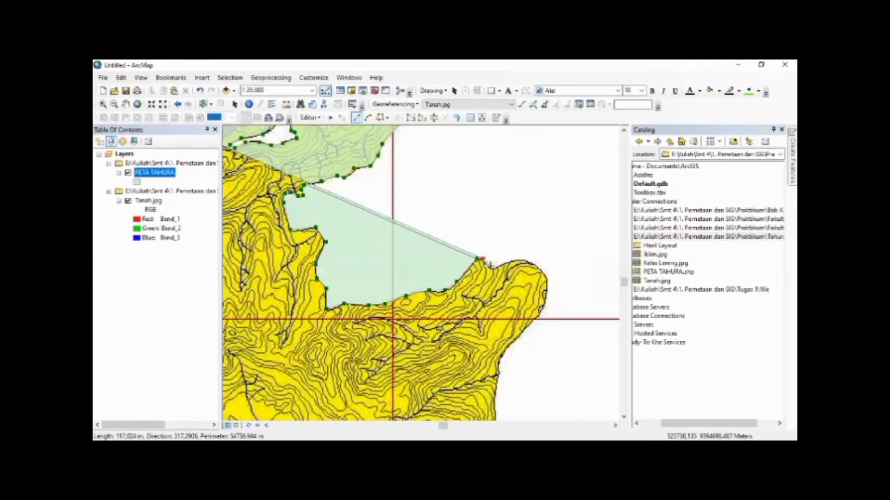
Trace the polygon around the top and eastern side of the rounded headland to the horizontal red grid line
click(492, 266)
click(504, 264)
click(519, 261)
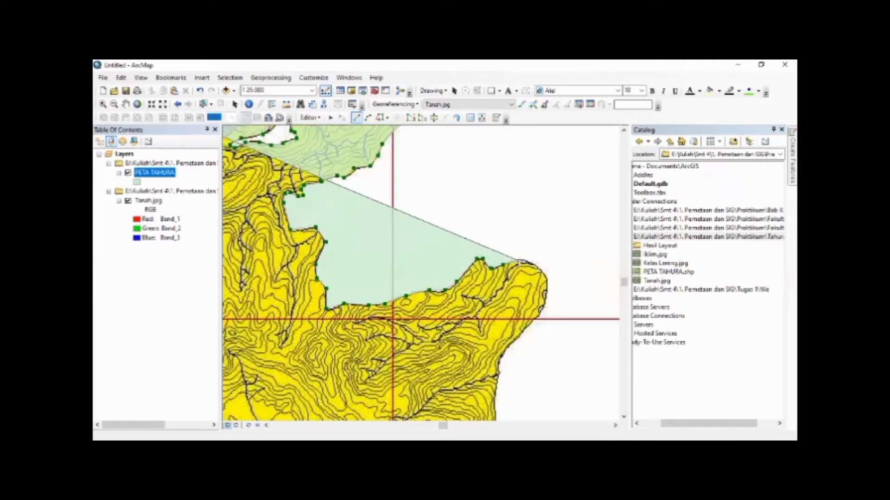
click(530, 261)
click(539, 268)
click(547, 278)
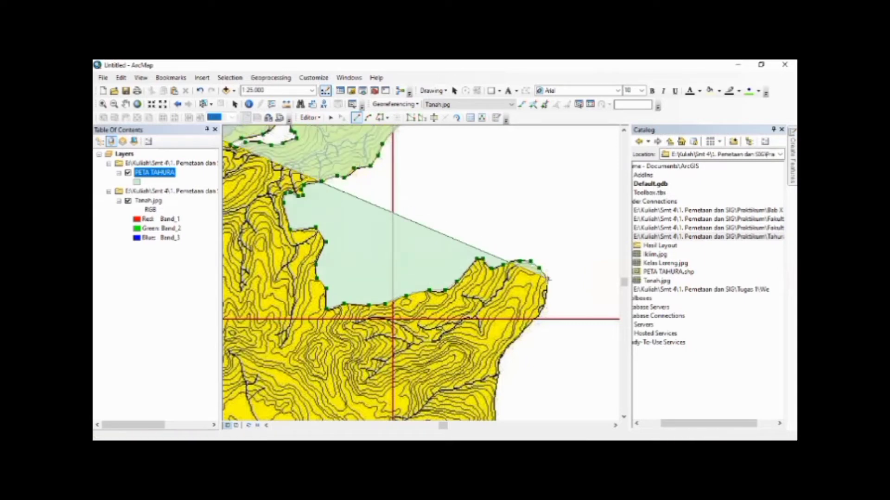
click(546, 295)
click(538, 314)
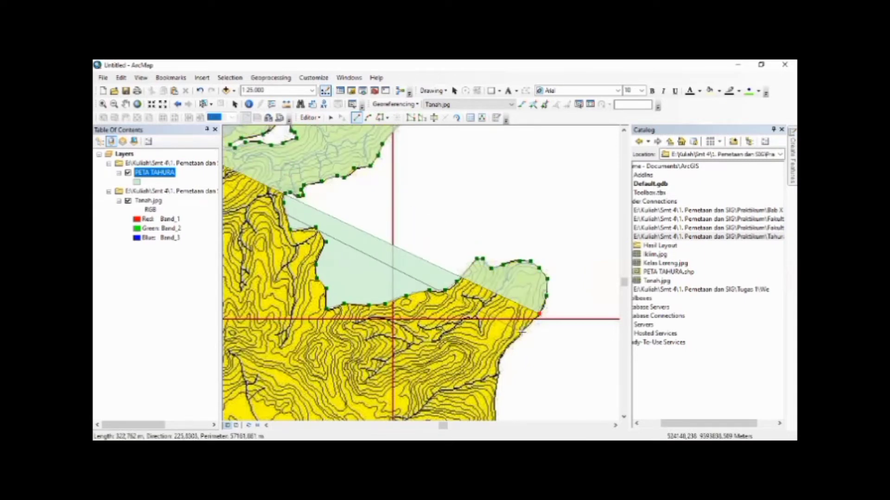
Extend the polygon southwest below the horizontal grid line and south along the headland's lower eastern edge
click(521, 333)
click(505, 348)
click(499, 358)
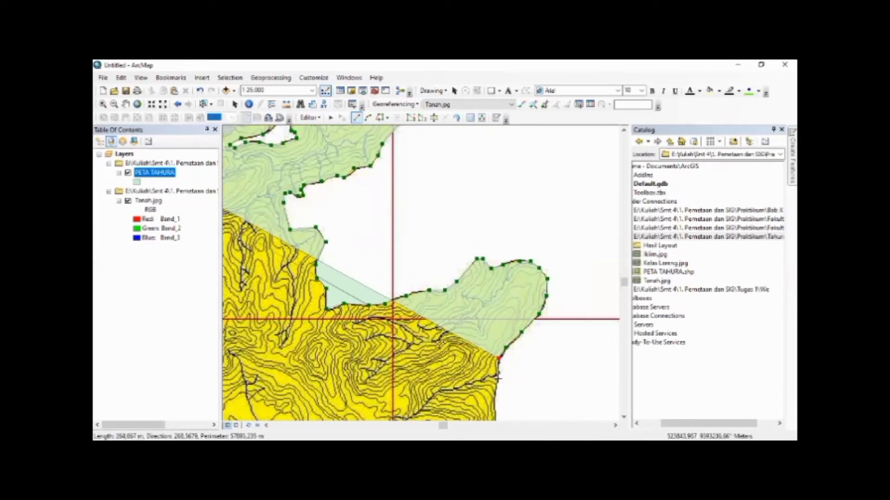
click(498, 379)
click(494, 414)
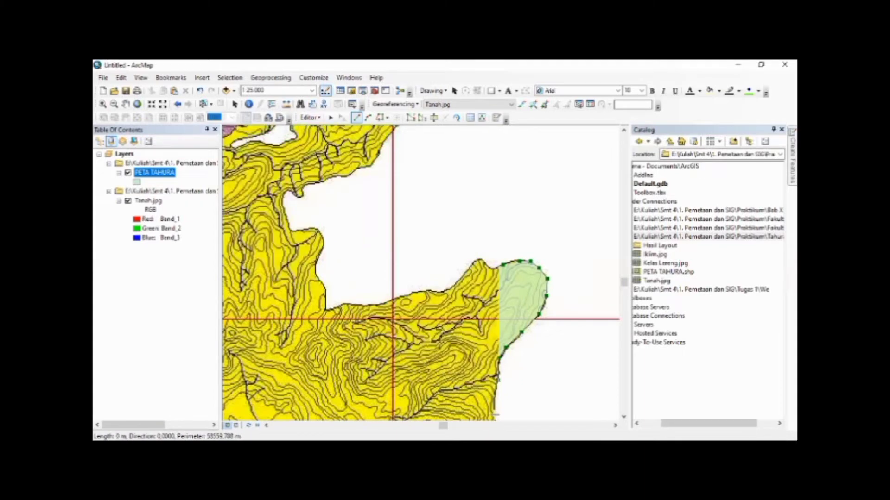
Continue the polygon south to the inward notch below the headland and southeast toward the small rounded bulge
key(Down)
key(Down)
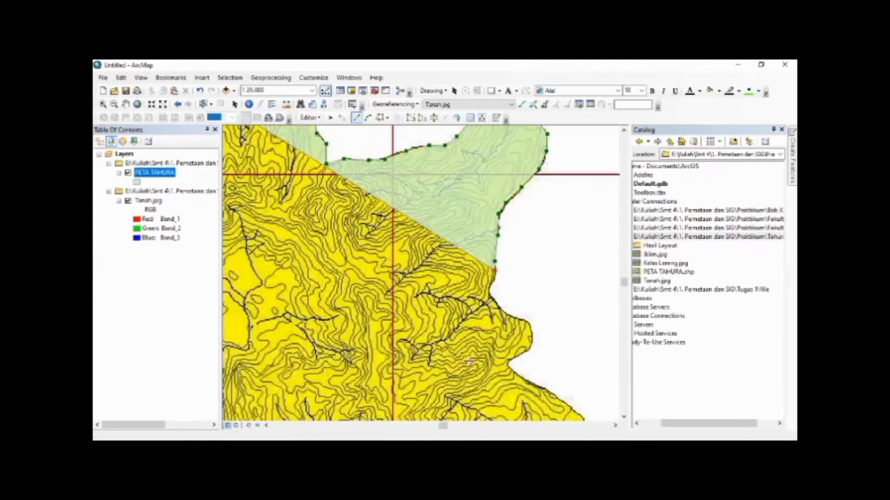
click(491, 284)
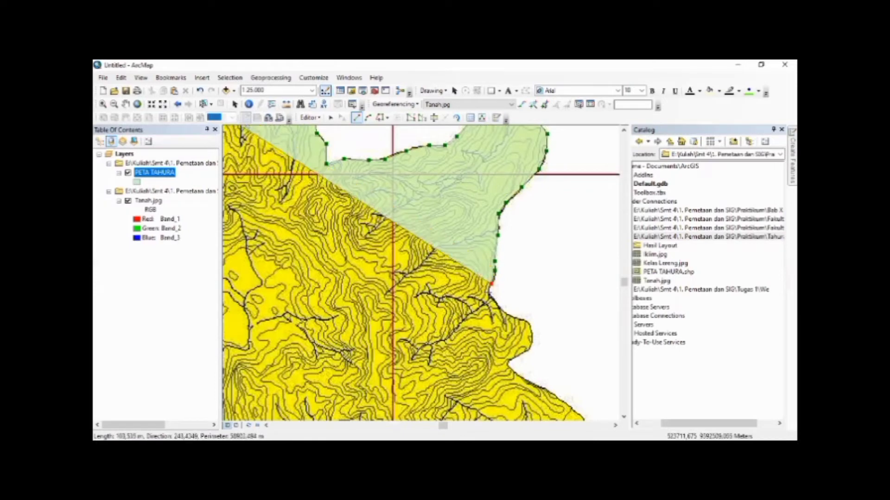
click(488, 293)
click(496, 302)
click(509, 315)
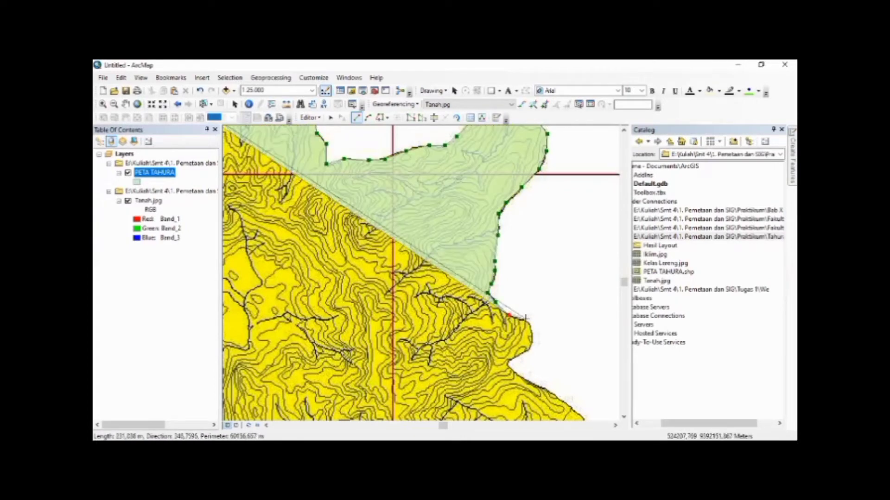
Trace the polygon around the small rounded bulge and back southwest to the notch beneath it
click(527, 320)
click(532, 330)
click(531, 345)
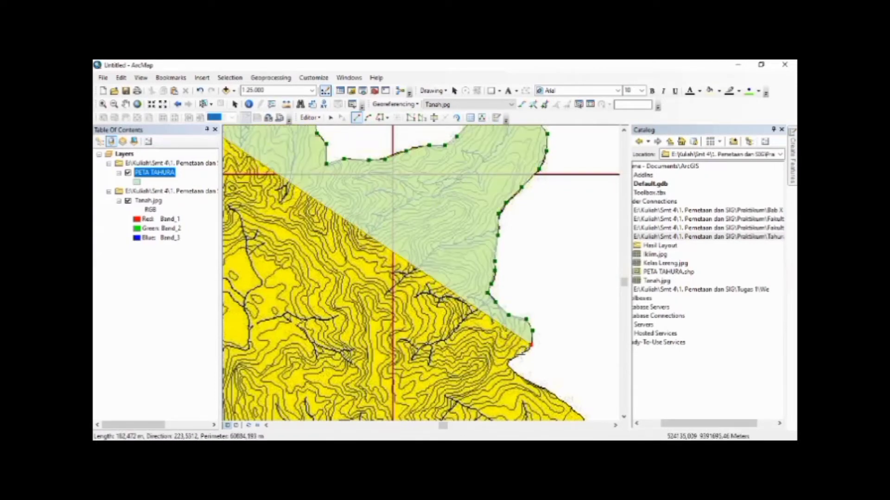
click(510, 360)
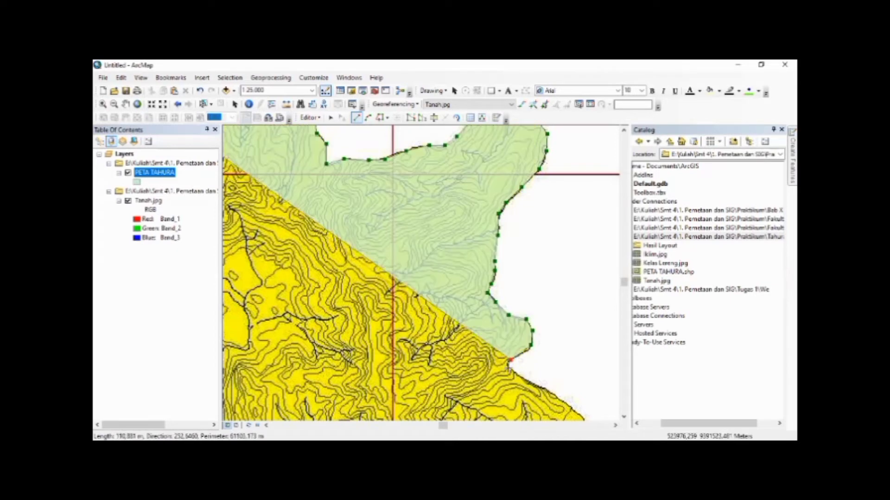
click(509, 367)
Extend the polygon southeast along the large eastern bulge to its easternmost corner
click(526, 380)
click(547, 387)
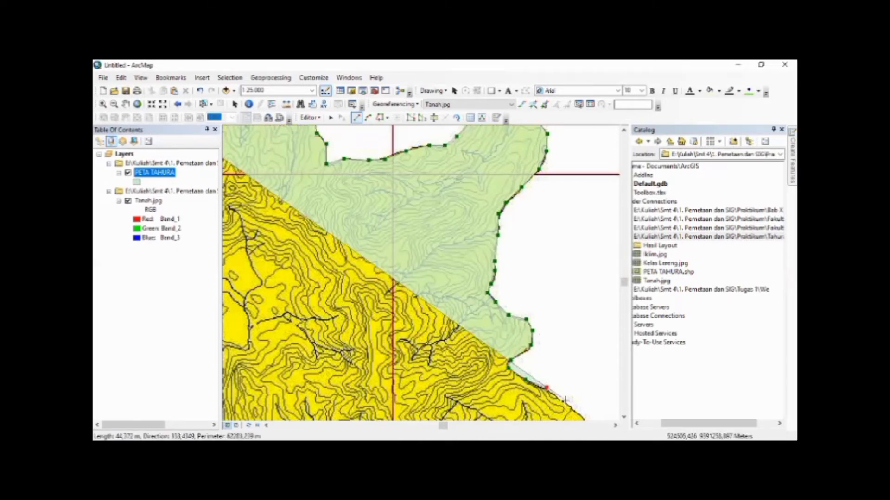
click(569, 406)
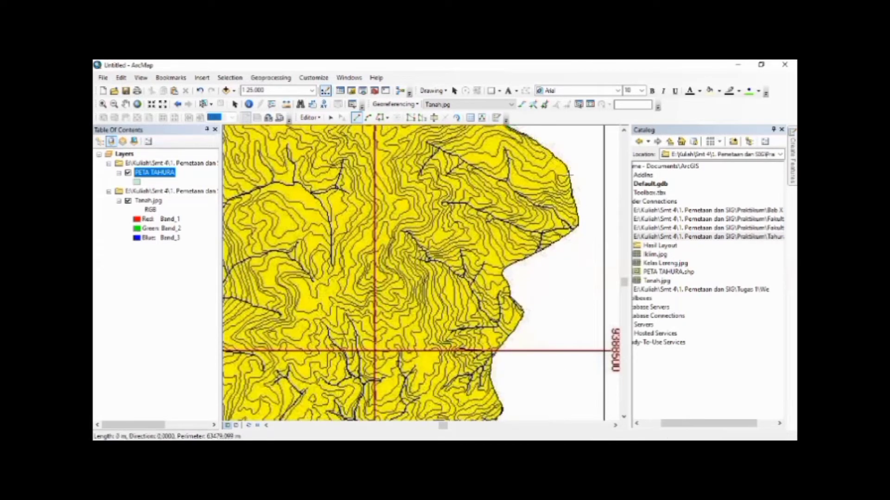
click(576, 208)
click(577, 225)
Trace the large bulge's underside southwest to the inlet, and continue southeast to the small pointed projection above the 9388500 grid line
click(551, 247)
click(521, 257)
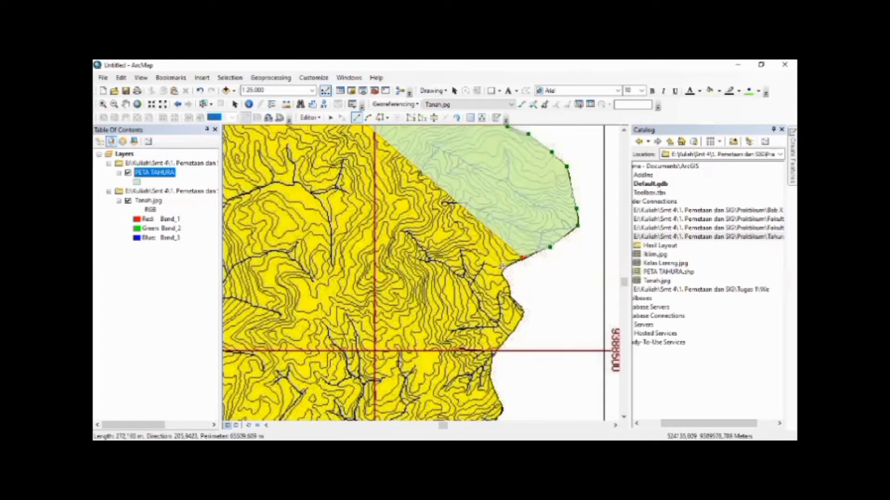
click(502, 269)
click(503, 275)
click(509, 285)
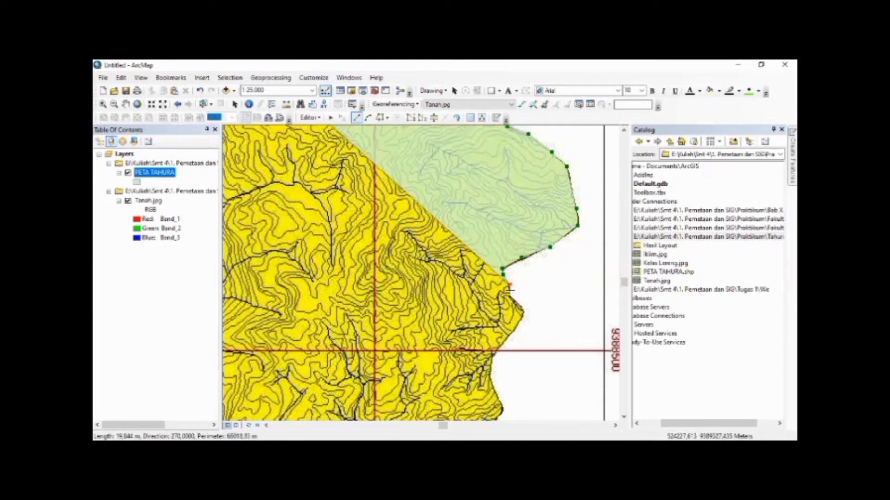
click(512, 294)
click(522, 310)
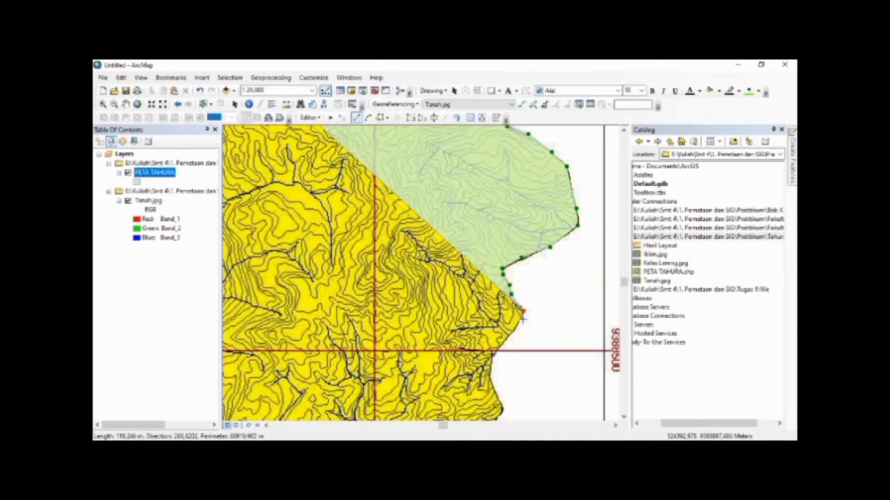
Extend the polygon southwest from the pointed projection, across the 9388500 grid line, to the indentation just below it
click(522, 320)
click(514, 325)
click(506, 340)
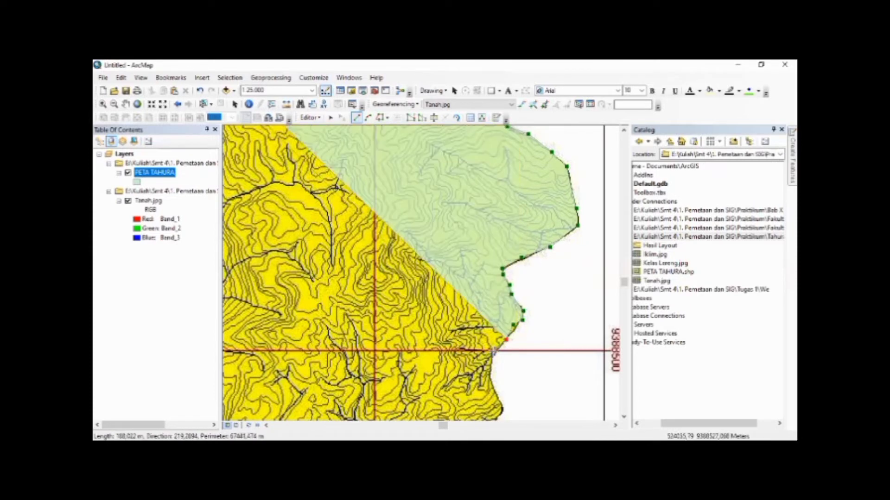
click(493, 354)
click(491, 376)
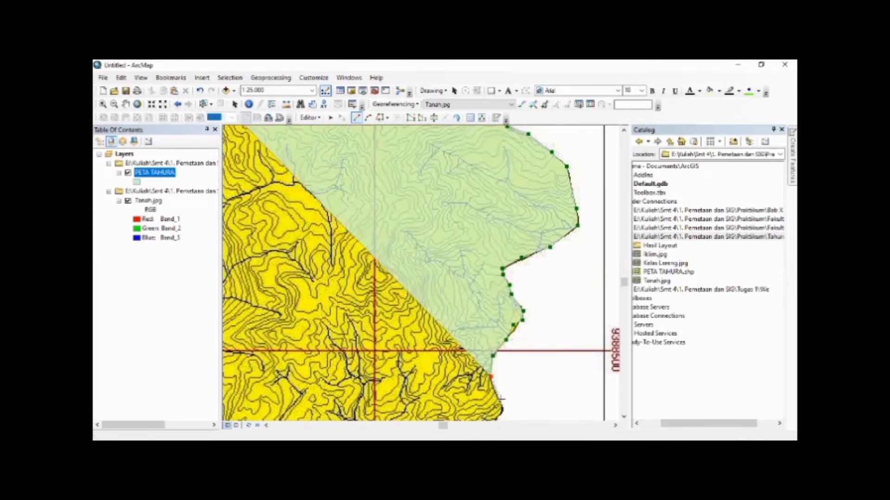
Continue the polygon southeast past the small notch and around the outer corner of the flat-topped eastern projection
key(Down)
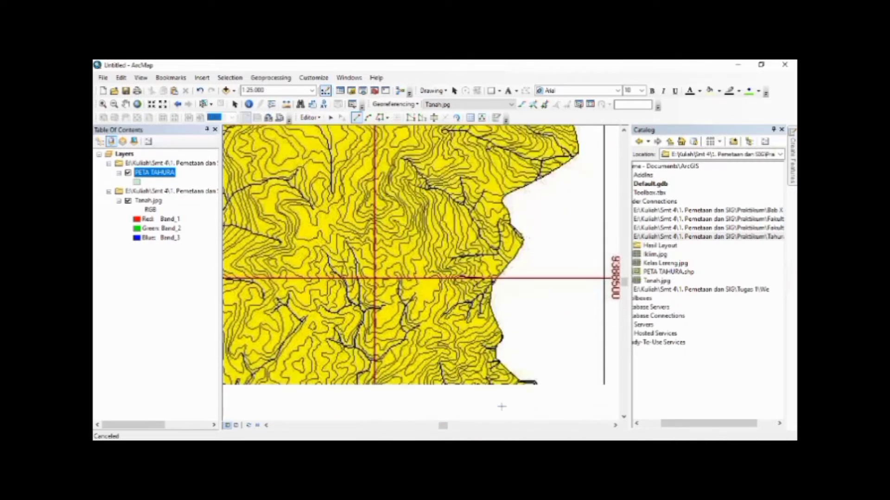
key(Down)
key(Down)
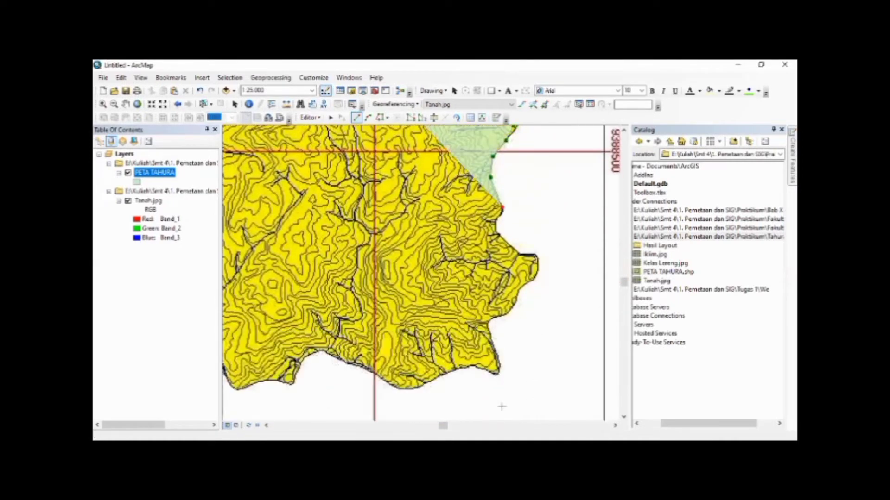
key(Down)
key(Left)
key(Left)
key(Left)
key(Left)
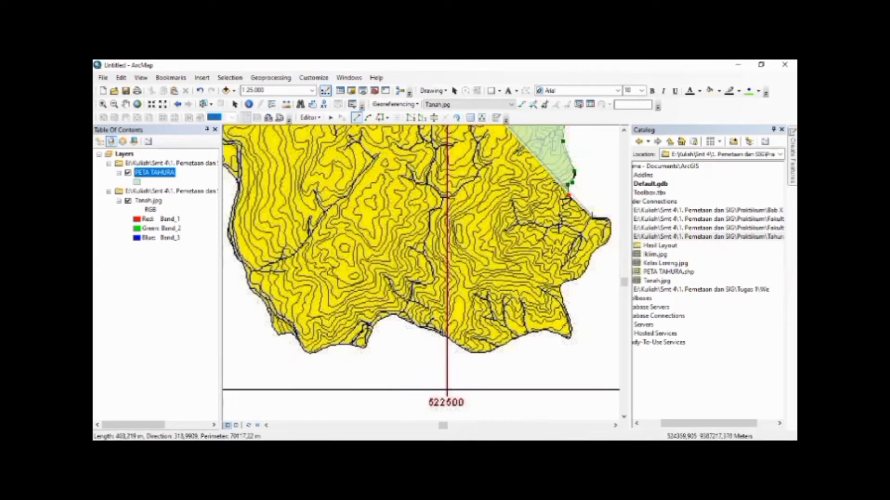
click(592, 215)
click(610, 218)
click(610, 236)
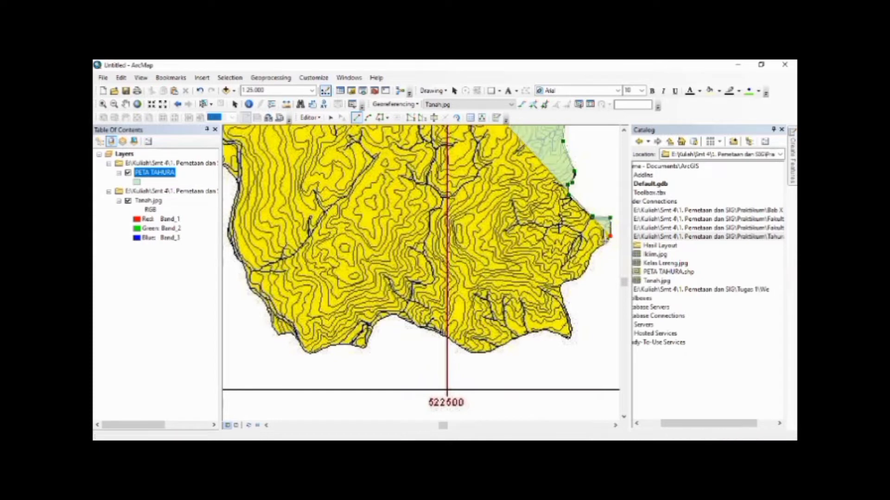
Trace the flat-topped projection's lower side southwest to the inward corner above the southeastern tip
click(599, 247)
click(594, 249)
click(591, 257)
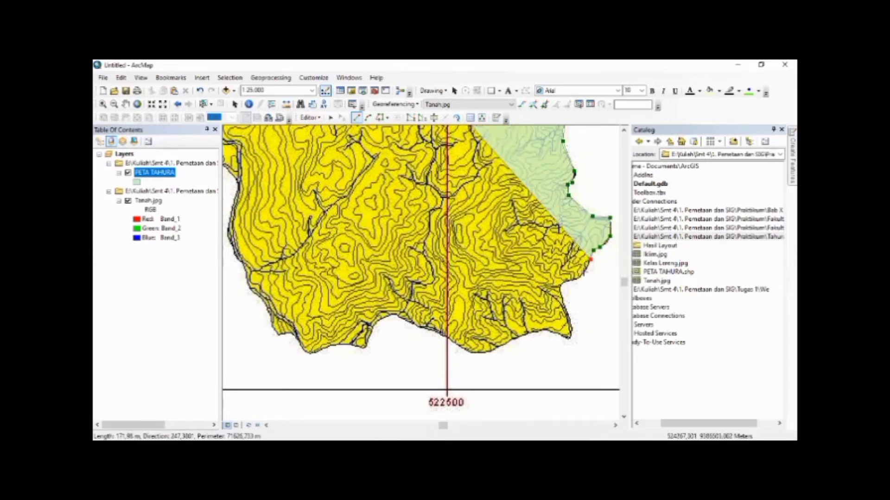
click(585, 272)
click(575, 278)
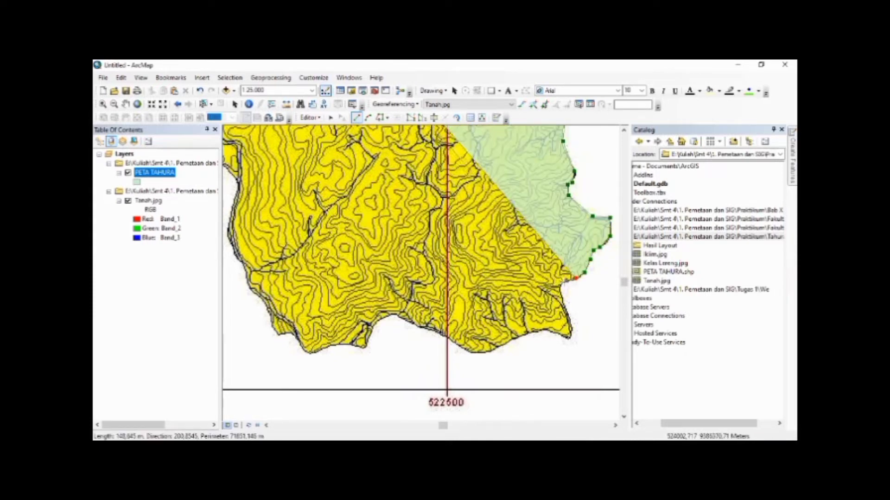
click(564, 282)
click(560, 287)
Extend the polygon down the eastern edge and around the pointed southeastern tip
click(563, 300)
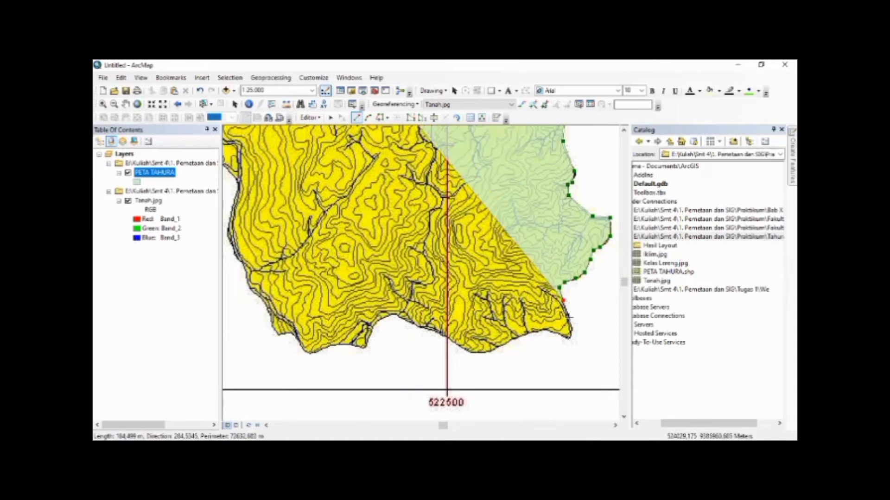
click(572, 330)
click(568, 339)
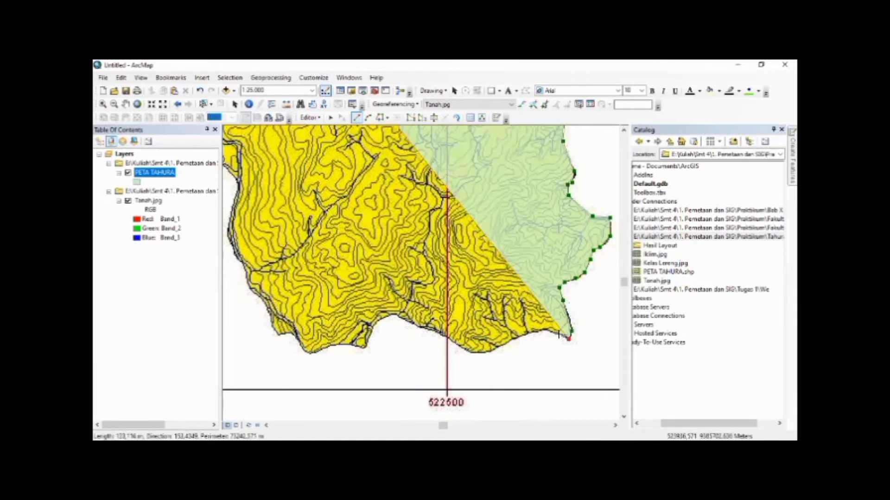
Trace the polygon west along the southern edge to the rounded low point east of the 522500 grid line
click(547, 330)
click(538, 332)
click(528, 333)
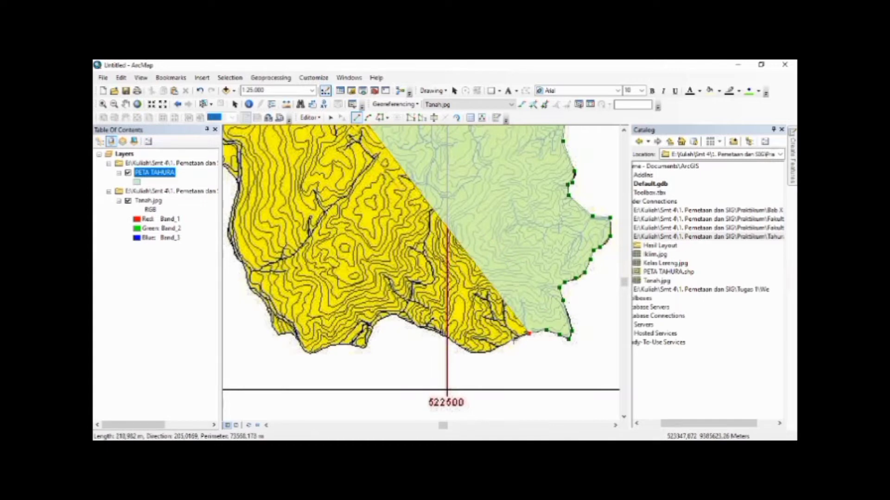
click(513, 341)
click(494, 351)
click(481, 354)
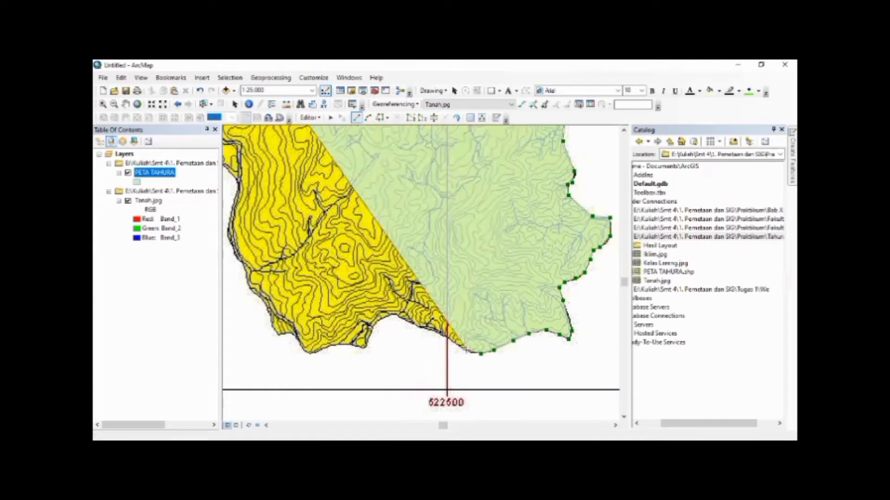
Extend the polygon northwest across the 522500 grid line to the top of the southern edge's shallow recess
click(449, 340)
click(436, 333)
click(419, 327)
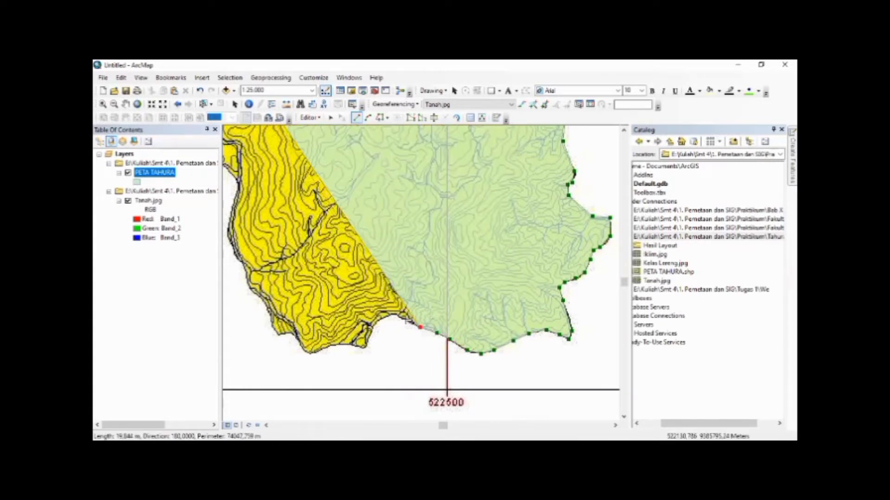
click(401, 317)
click(396, 316)
click(390, 315)
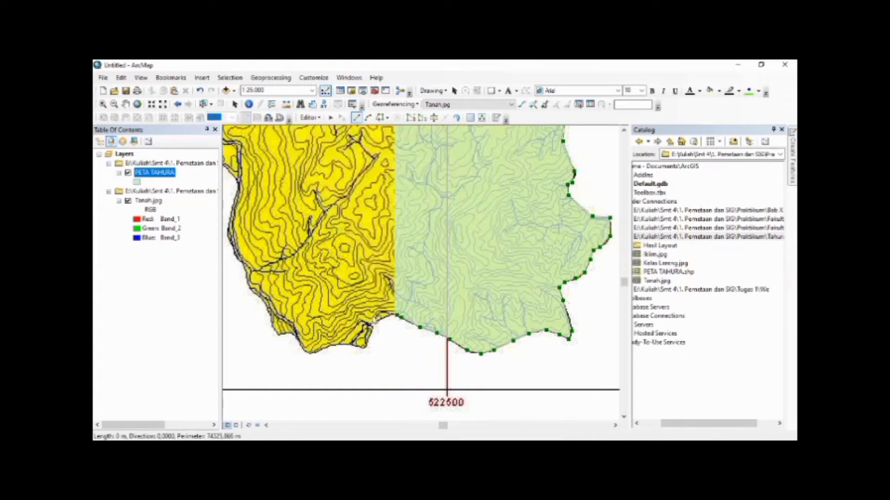
Trace the polygon down around the small point west of the recess and on to the rounded southwestern low point
click(375, 323)
click(366, 344)
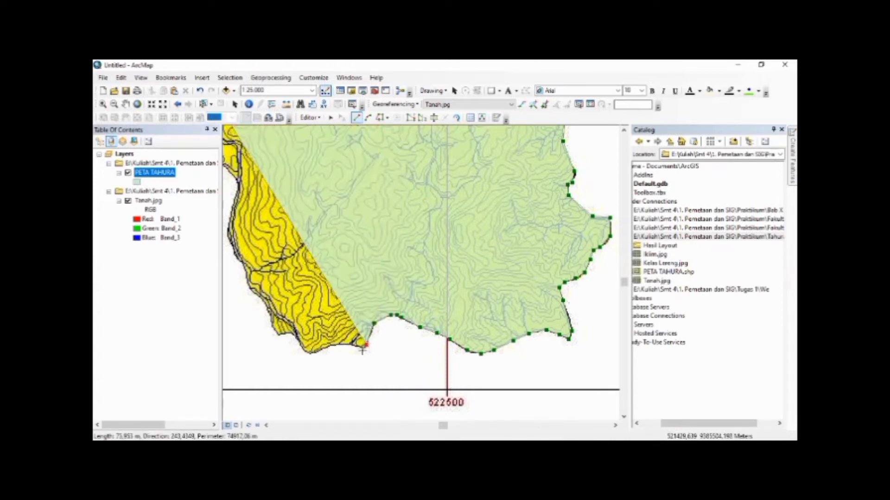
double_click(361, 349)
click(338, 345)
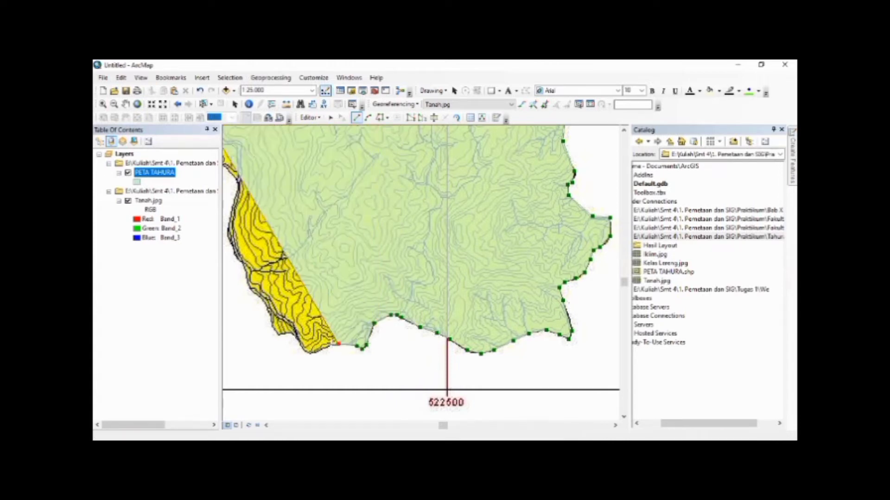
click(331, 345)
click(311, 355)
click(304, 351)
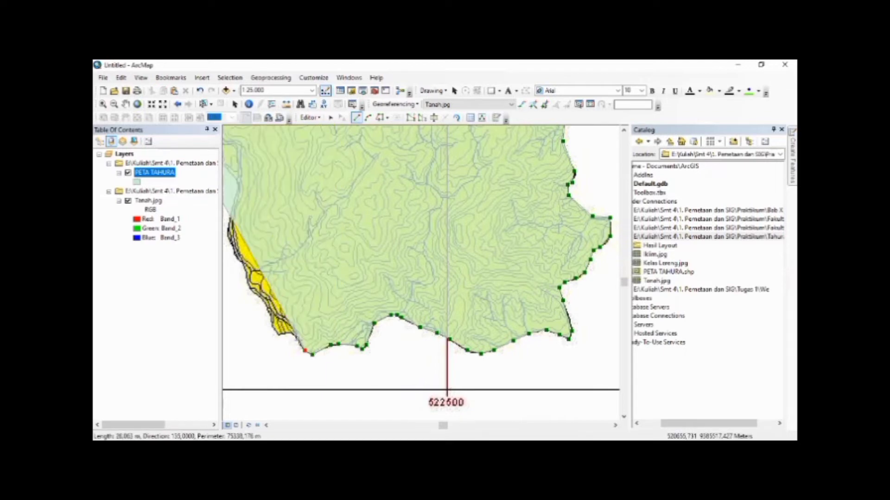
Extend the polygon northwest around the small southwestern ledge and up the area's curved western edge
click(297, 340)
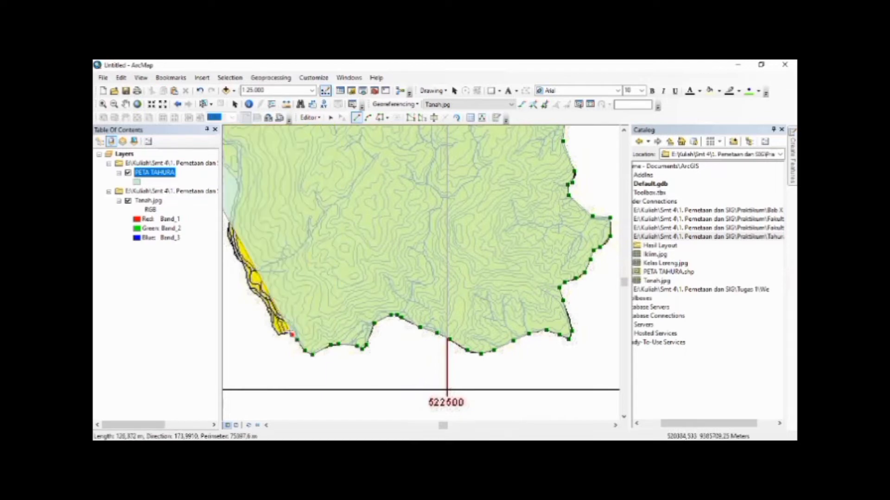
click(277, 335)
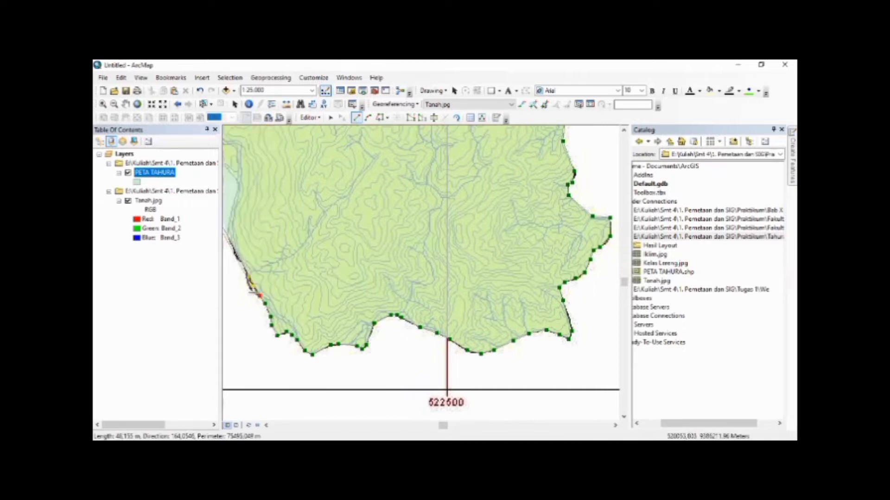
click(247, 273)
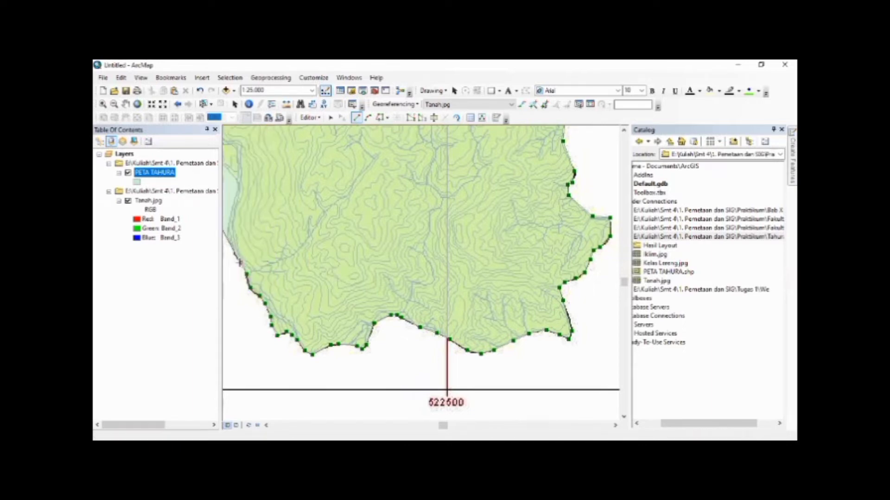
click(227, 235)
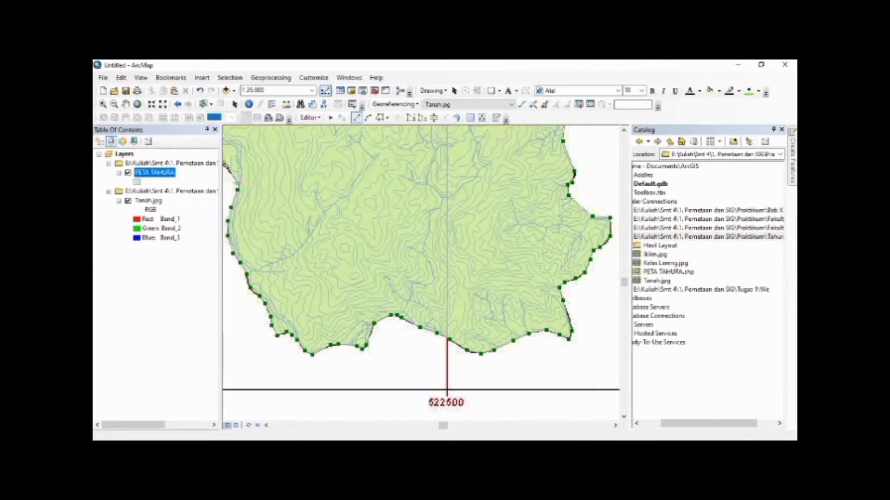
Extend the polygon from the top of the western edge around the bend and west along the rounded crest of the large southern bay
key(Left)
key(Left)
key(Left)
key(Left)
key(Left)
key(Left)
key(Left)
key(Left)
key(Left)
key(Left)
key(Left)
key(Left)
key(Up)
key(Up)
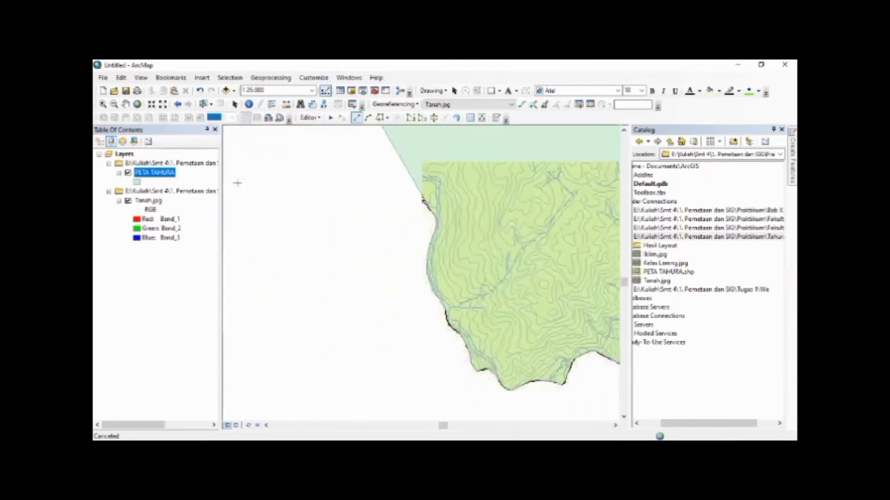
key(Up)
key(Left)
key(Left)
key(Left)
key(Left)
key(Left)
key(Left)
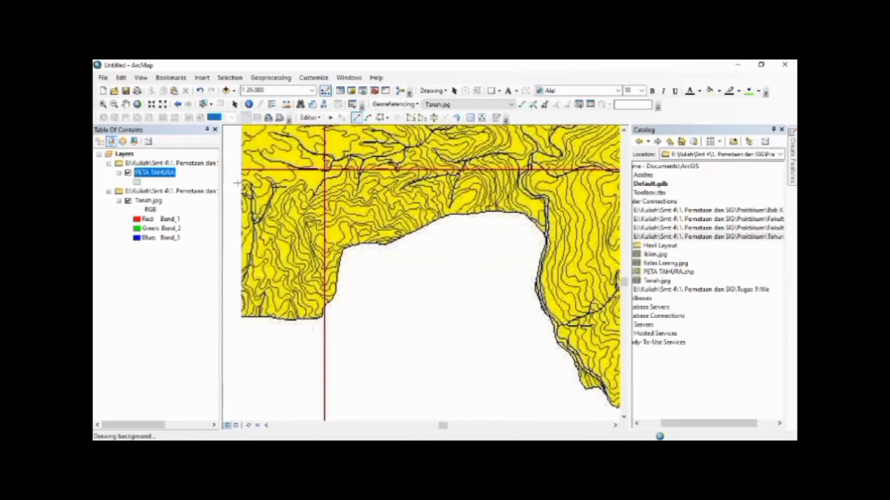
key(Left)
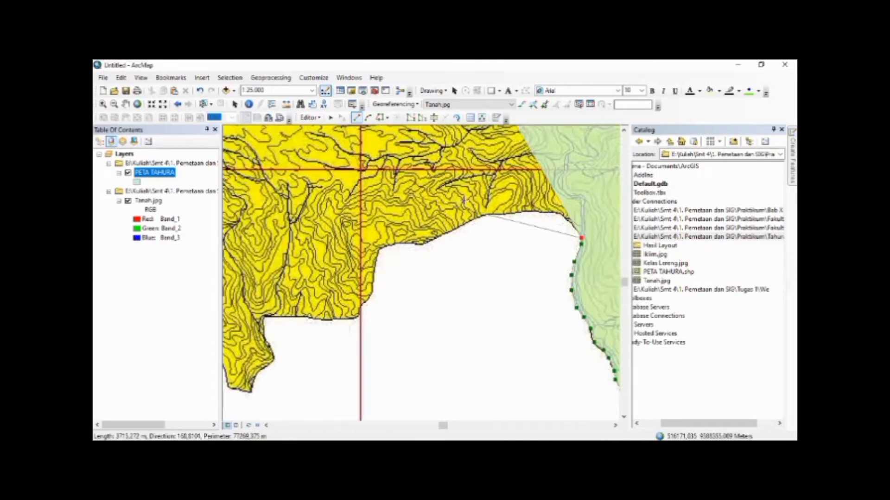
click(560, 216)
click(541, 211)
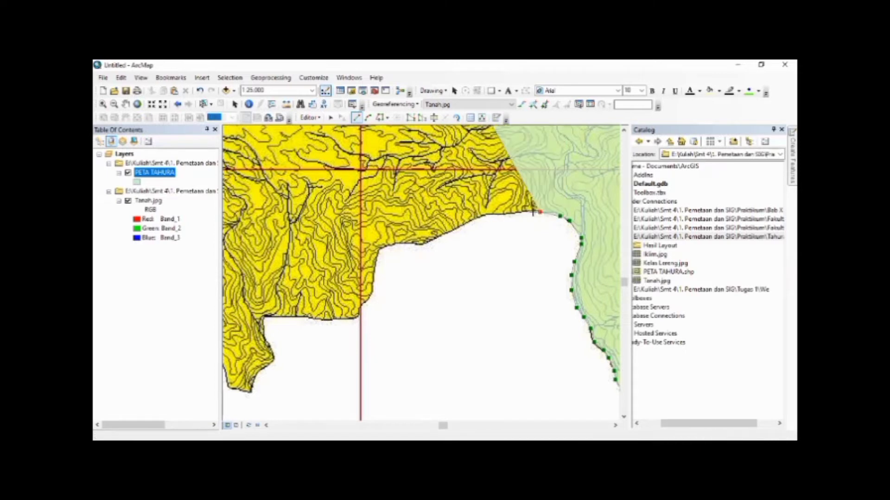
click(517, 212)
click(497, 216)
click(486, 216)
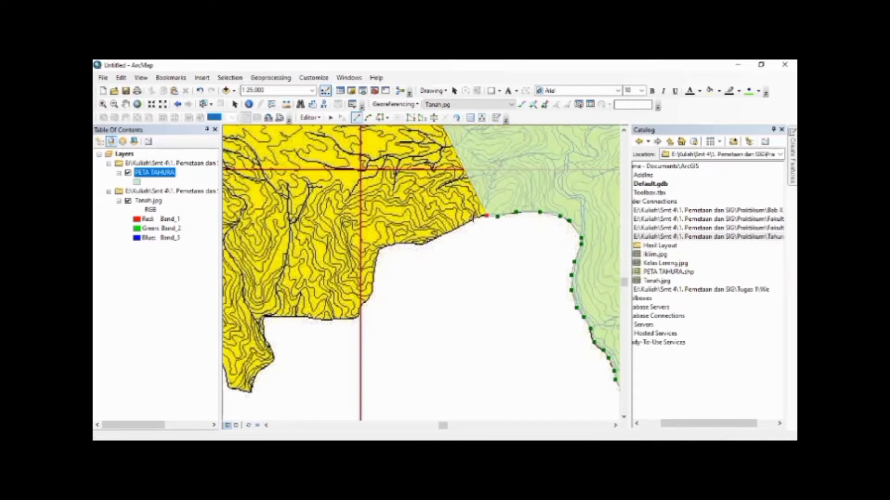
Trace the polygon southwest down the bay's sloping upper edge and west to the corner just east of the vertical grid line
click(464, 224)
click(423, 244)
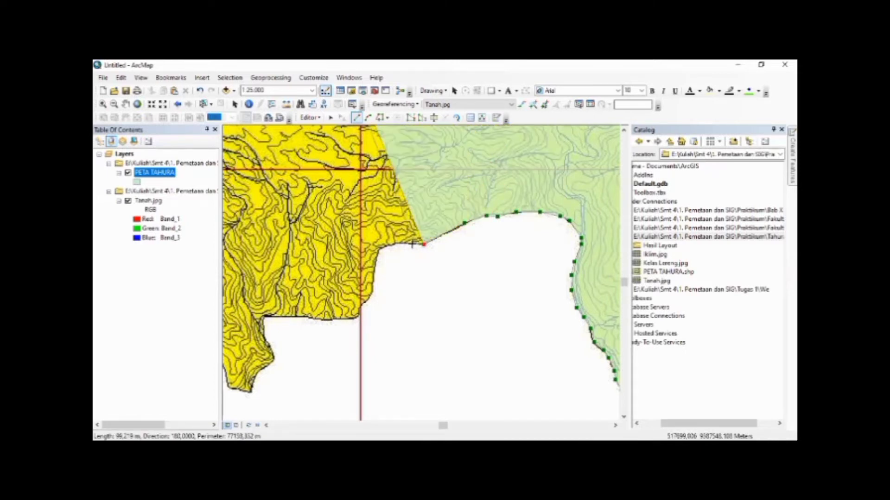
click(412, 244)
click(397, 243)
click(381, 247)
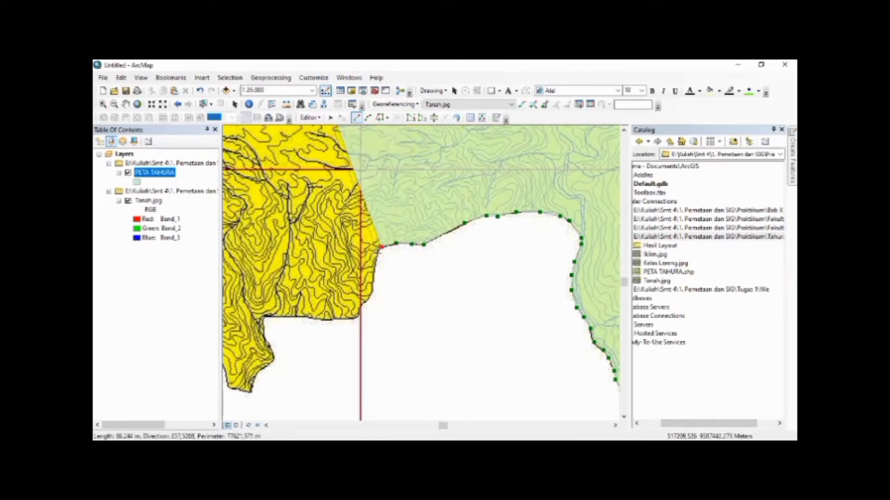
Trace the polygon down the bay's western side, across the vertical grid line and west along the flat edge to its inner corner
click(376, 257)
click(371, 292)
click(367, 301)
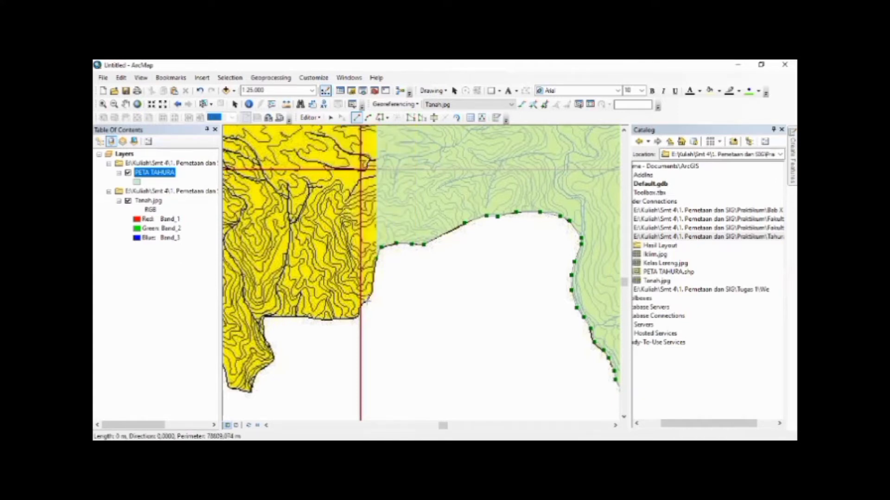
click(359, 308)
click(344, 319)
click(324, 320)
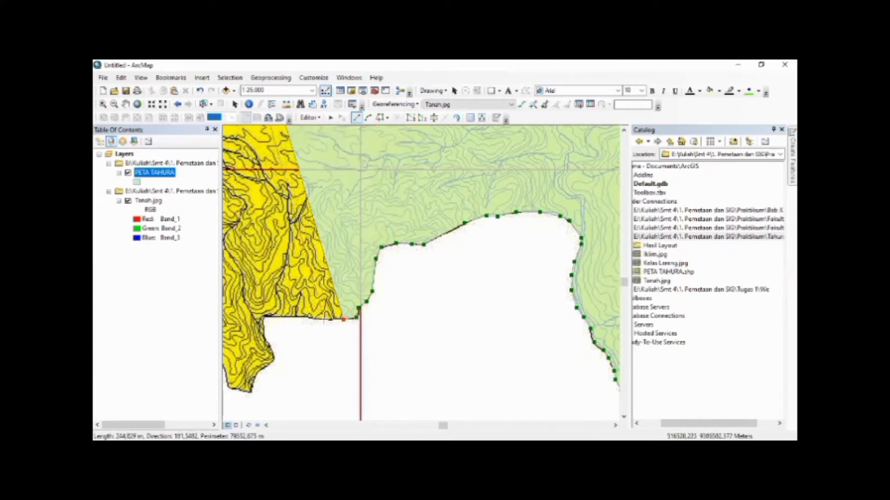
click(304, 317)
click(267, 315)
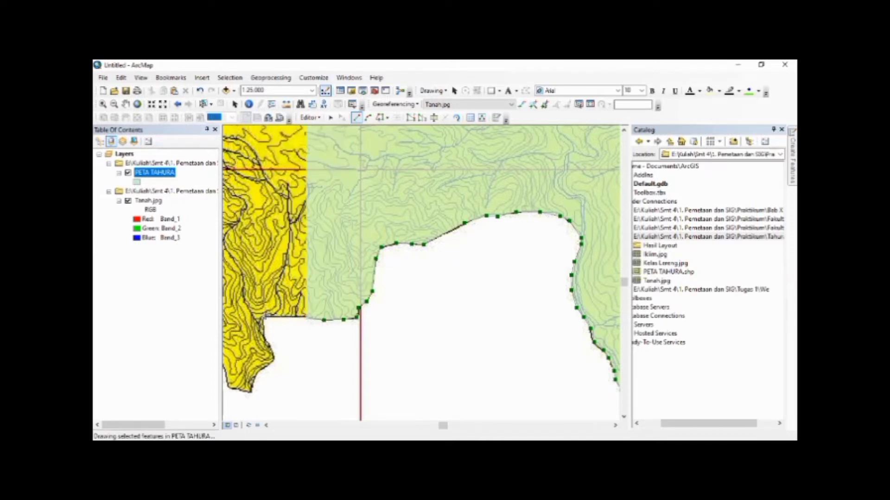
Trace the polygon south around the small bulge below the inner corner and across the blunt southern tip
click(264, 336)
click(275, 359)
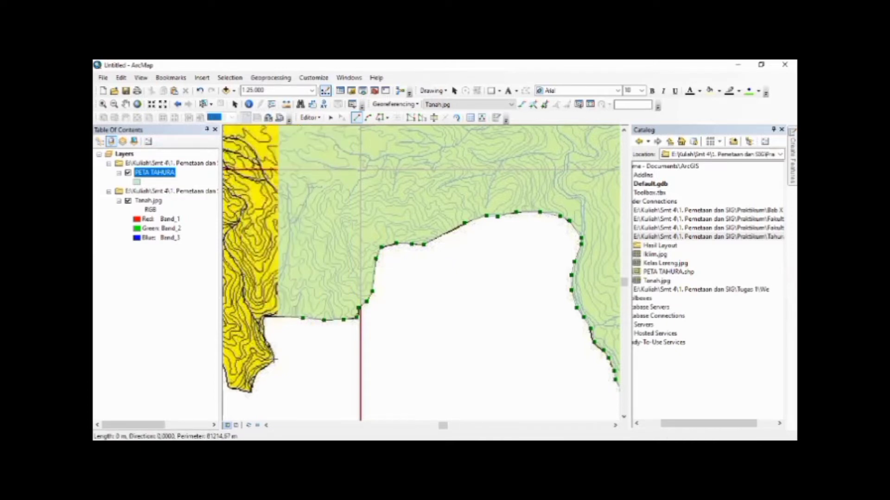
click(261, 367)
double_click(250, 392)
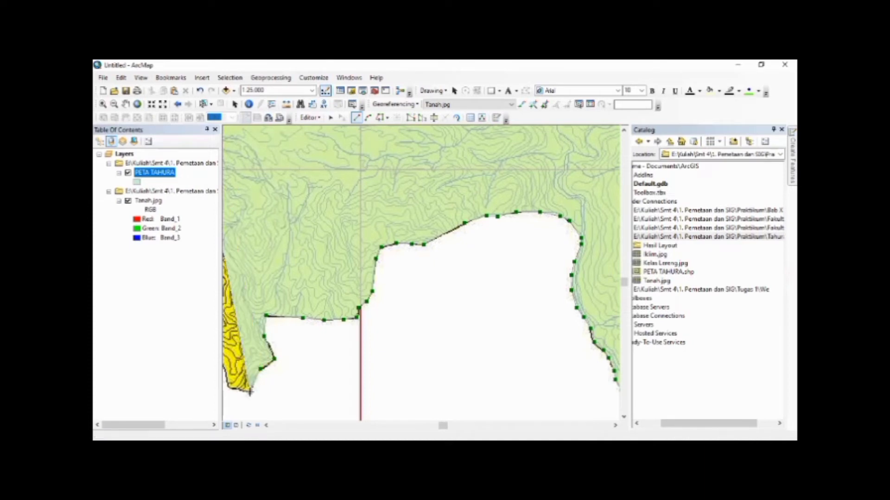
click(230, 387)
Extend the polygon around the narrow notch west of the blunt tip and down to the next pointed southern tip
key(Left)
key(Left)
key(Left)
key(Left)
key(Left)
key(Left)
key(Left)
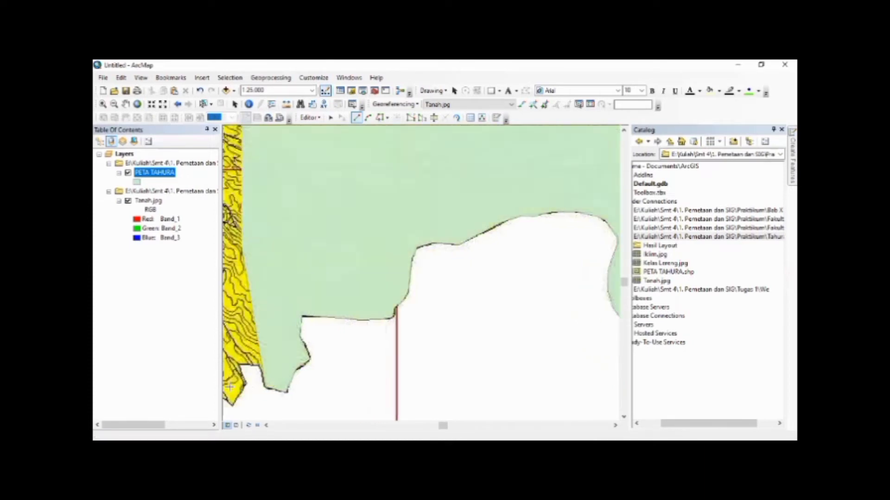
key(Down)
key(Left)
key(Left)
key(Left)
key(Left)
key(Left)
key(Left)
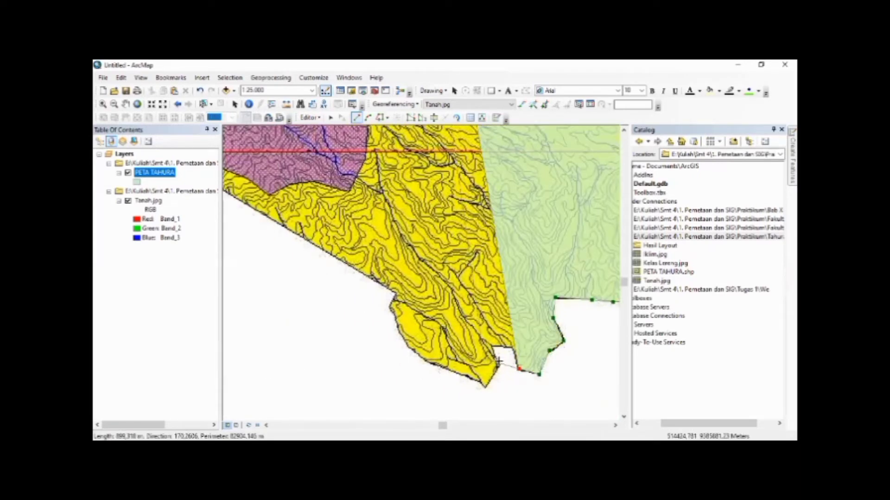
click(512, 346)
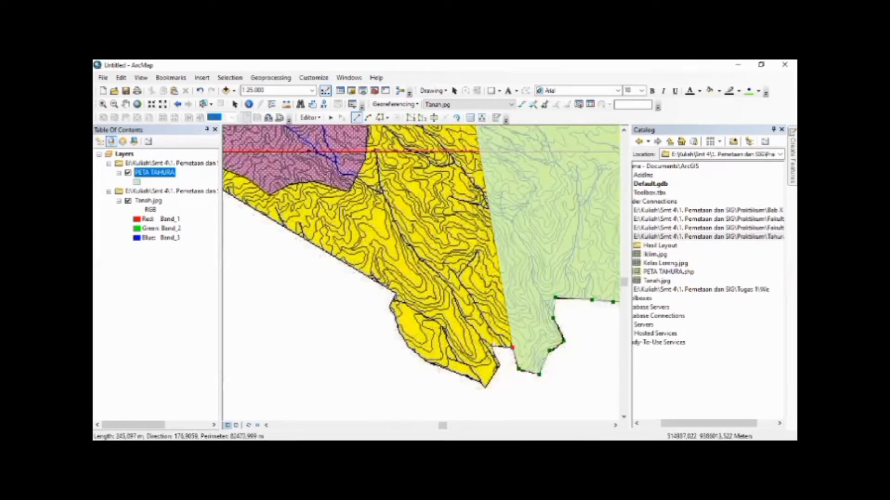
click(493, 346)
click(500, 366)
click(485, 386)
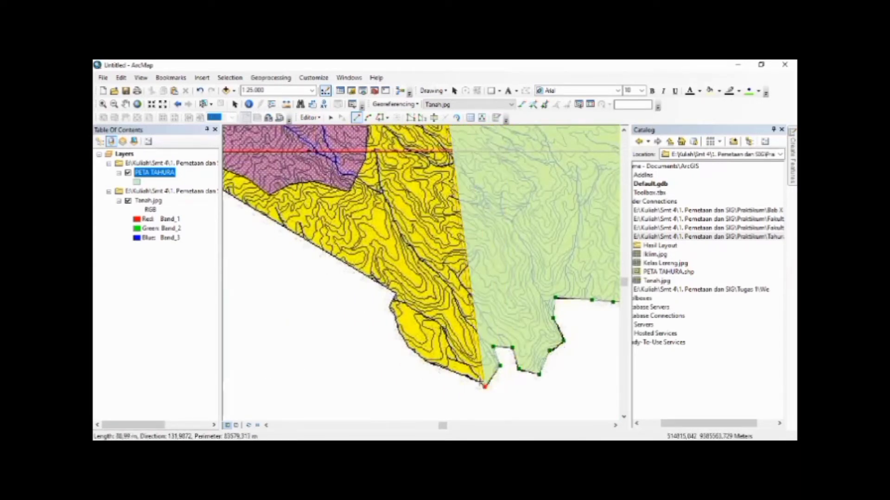
Trace the polygon northwest along the curved southwestern lobe to the start of the long straight southwestern edge
click(466, 375)
click(432, 363)
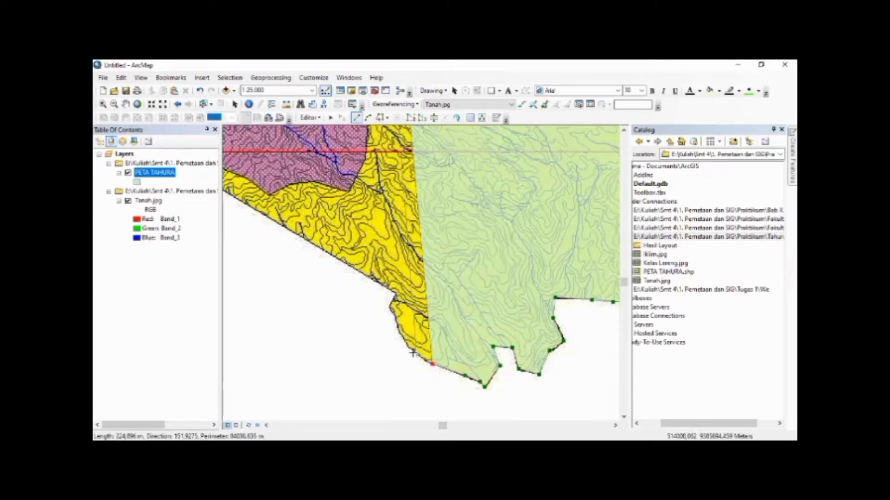
click(409, 349)
click(398, 330)
click(394, 315)
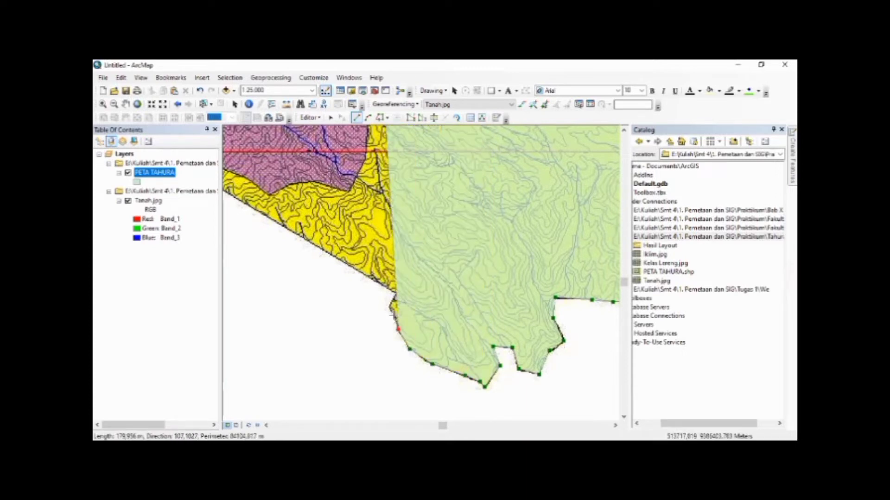
click(388, 307)
click(396, 293)
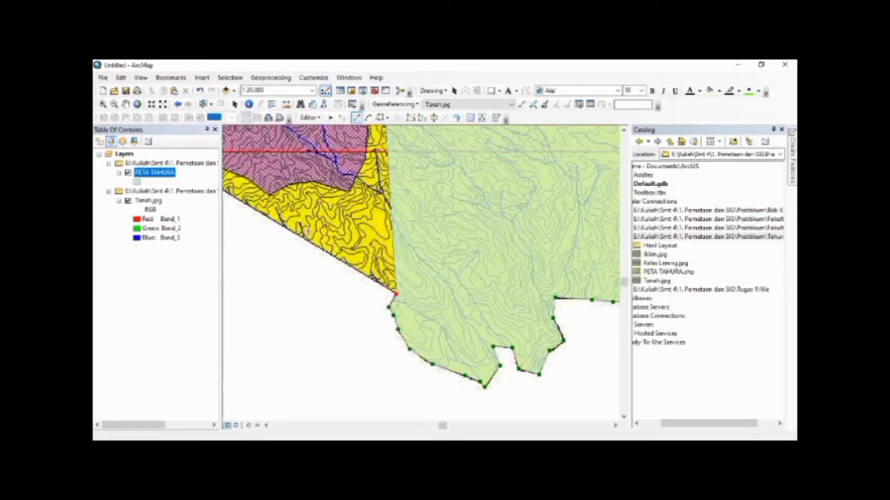
Extend the polygon along the straight southwestern edge to the area's westernmost corner
key(Left)
key(Left)
key(Left)
key(Left)
key(Left)
key(Left)
key(Left)
key(Left)
key(Left)
key(Up)
key(Up)
key(Up)
key(Up)
key(Up)
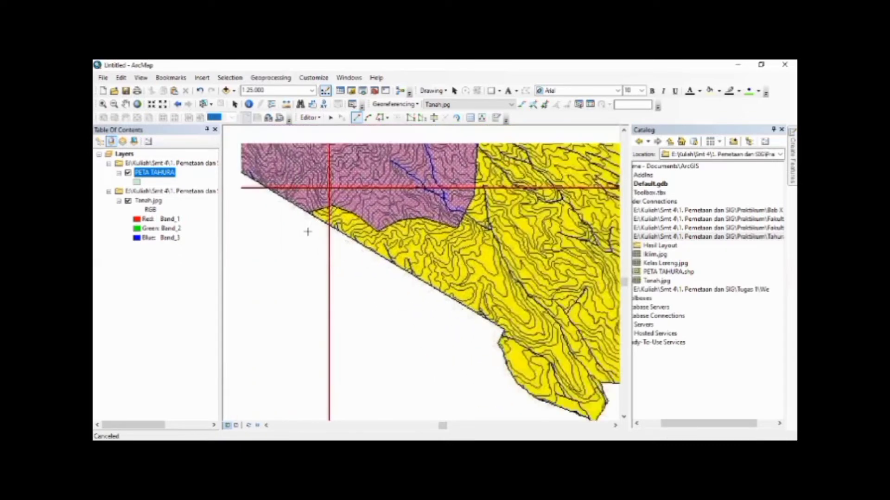
key(Left)
key(Left)
key(Left)
key(Left)
key(Up)
key(Up)
key(Up)
key(Up)
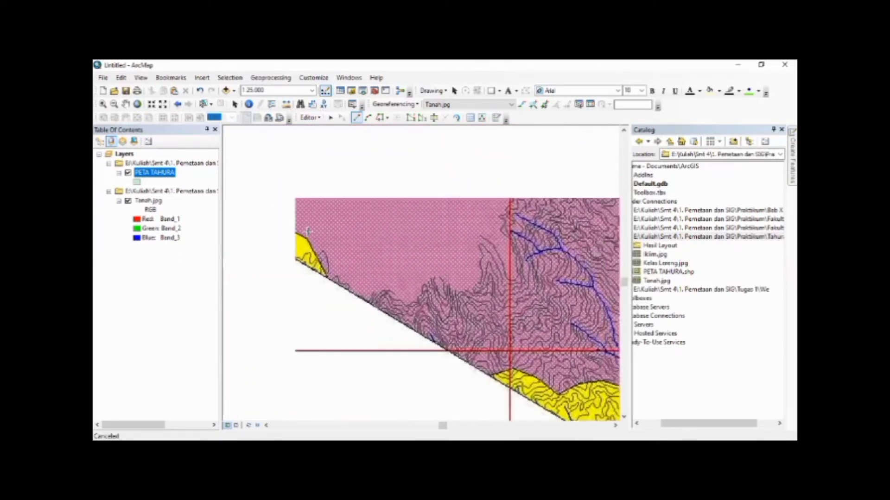
key(Left)
key(Left)
key(Left)
key(Left)
key(Left)
key(Left)
key(Up)
key(Up)
key(Up)
key(Up)
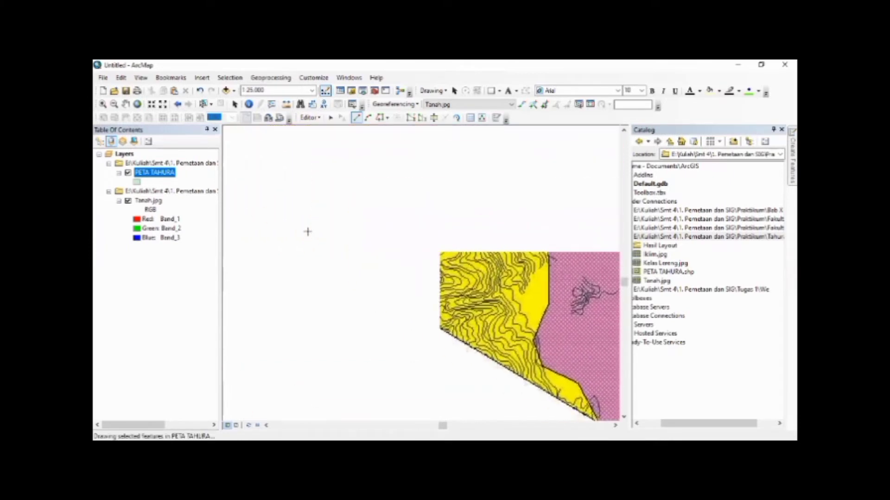
key(Up)
key(Left)
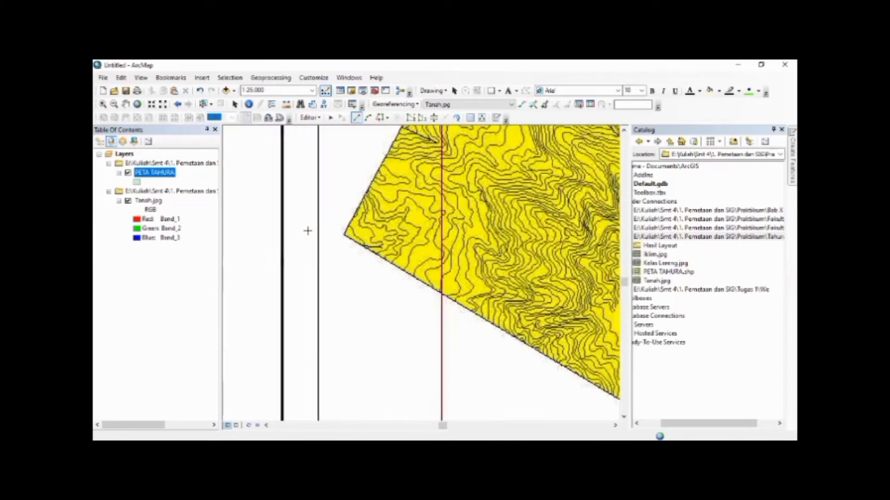
click(345, 236)
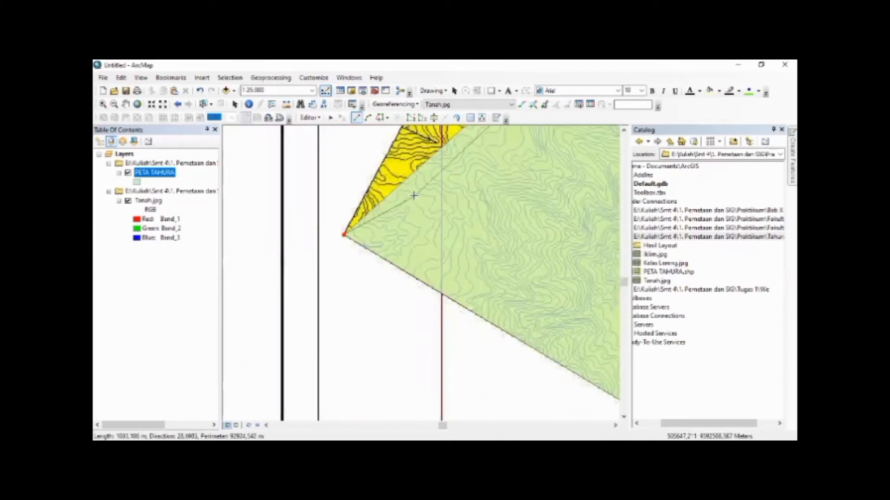
Extend the polygon northeast up the straight western edge, past the 9394000 grid line, to the corner where the boundary bends east
key(Up)
key(Up)
key(Up)
key(Up)
key(Right)
key(Up)
key(Up)
key(Up)
key(Right)
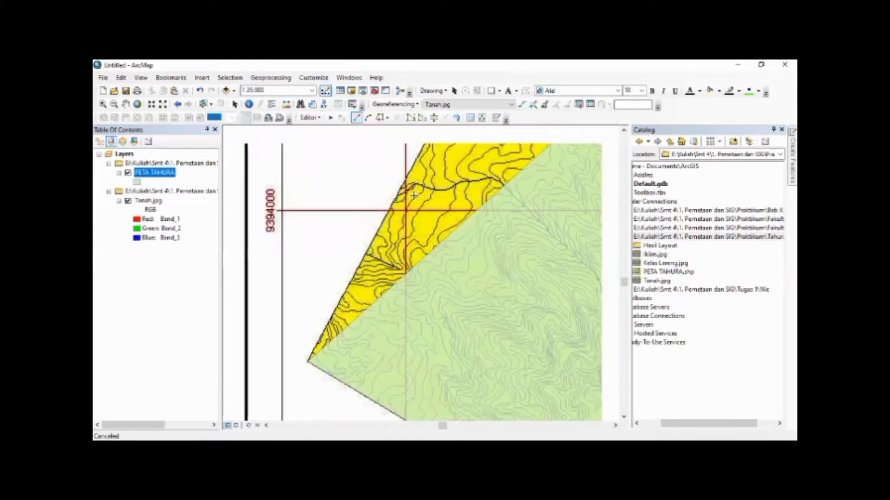
key(Up)
key(Up)
key(Up)
key(Right)
key(Right)
key(Right)
key(Up)
key(Up)
key(Up)
key(Up)
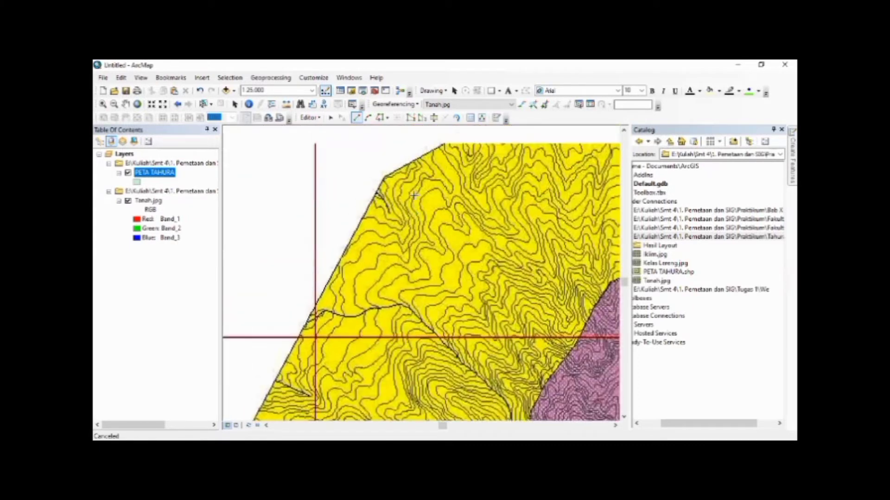
click(384, 176)
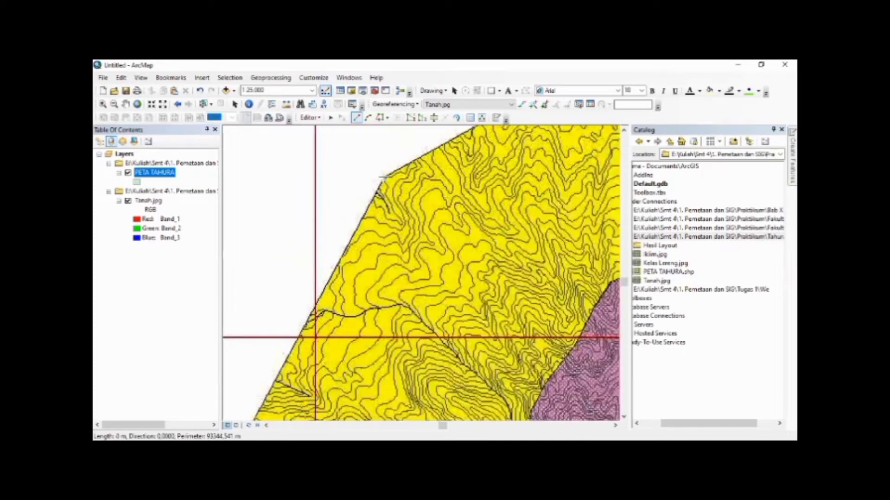
Finish the boundary polygon, end the editing session and save the edits
key(F2)
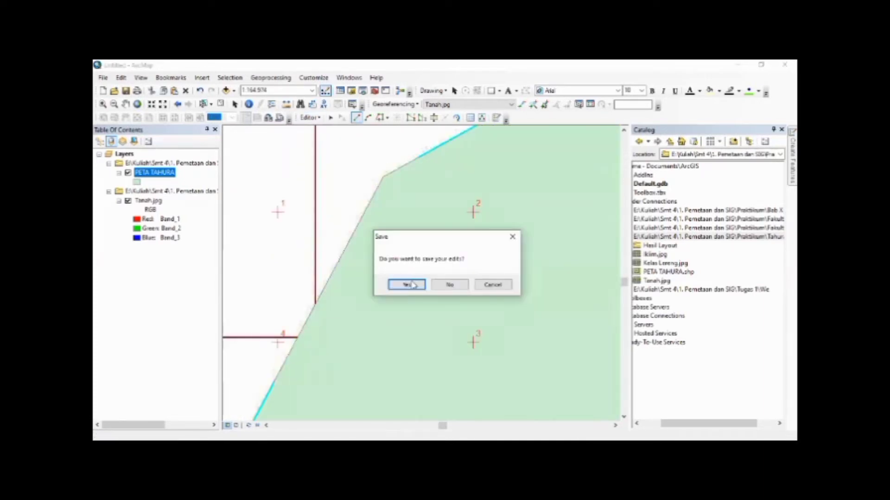
click(413, 285)
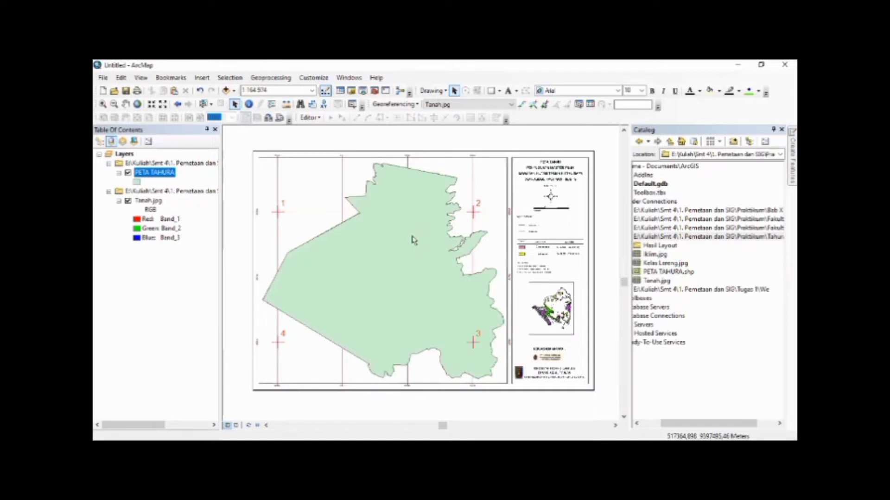
Export all features of the PETA TAHURA layer to a shapefile named Peta tanah, using the layer's source coordinate system, and add it to the map
right_click(148, 176)
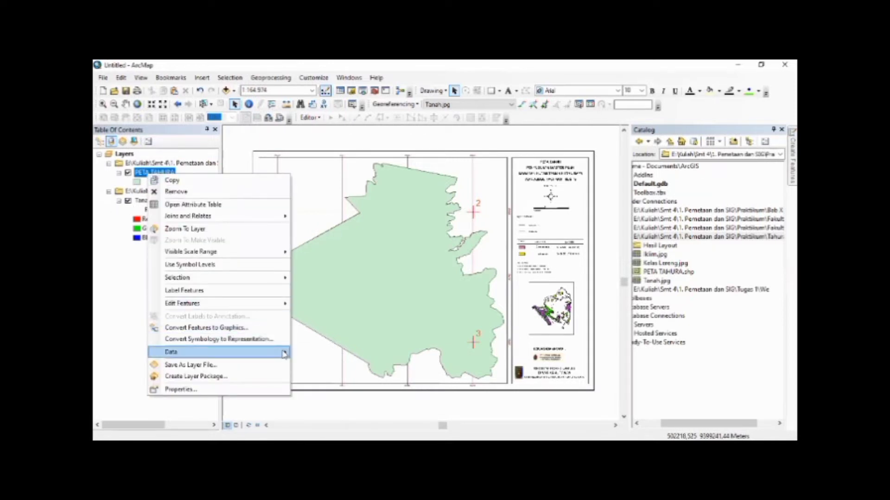
mouse_move(284, 354)
click(310, 362)
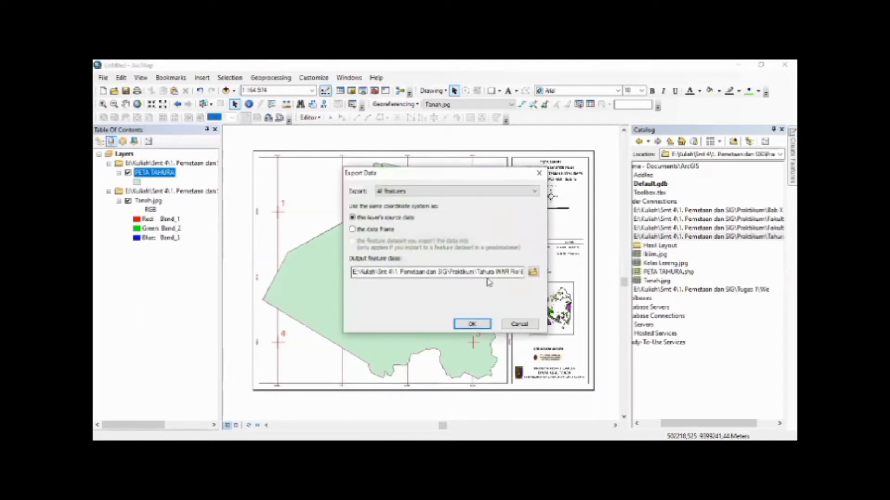
click(531, 272)
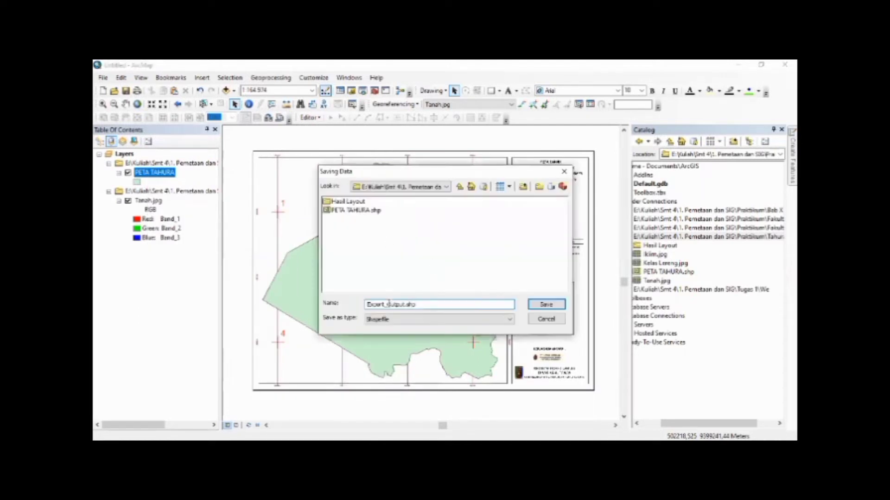
drag(422, 304, 366, 304)
text(Peta tanah)
click(549, 309)
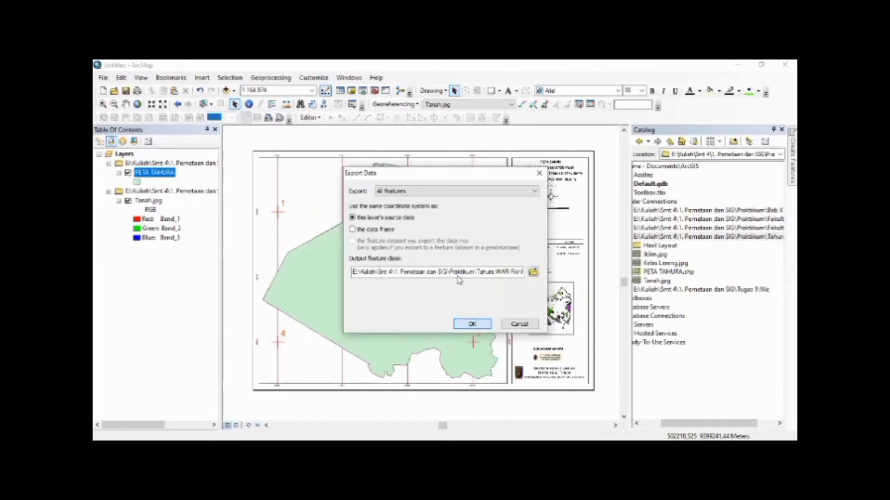
Remove the PETA TAHURA layer from the map, leaving the exported Peta_tanah layer above Tanah.jpg
ctrl+click(146, 194)
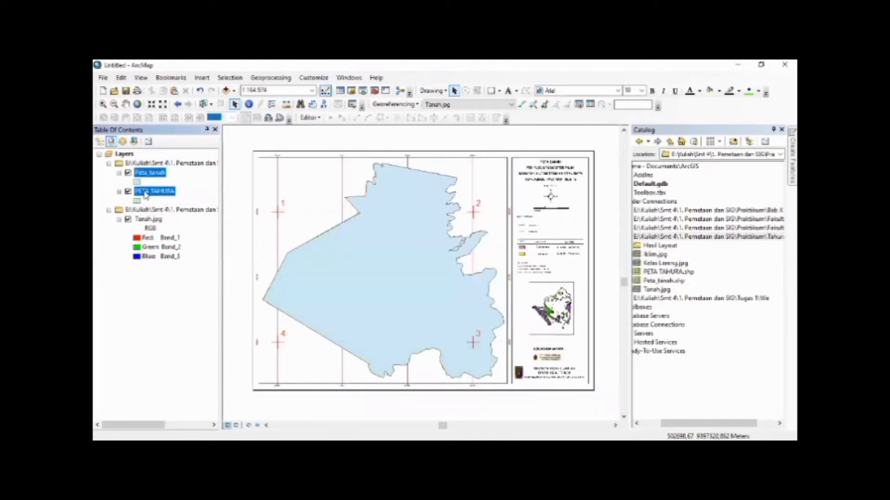
right_click(145, 191)
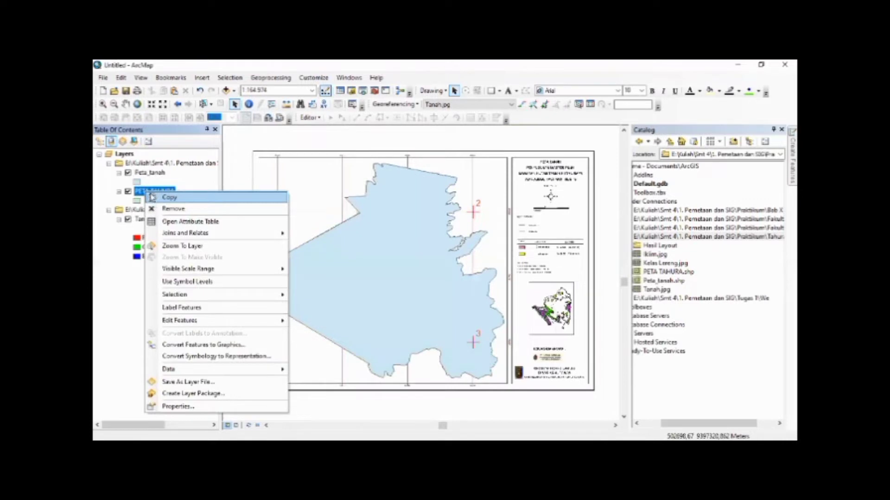
click(184, 210)
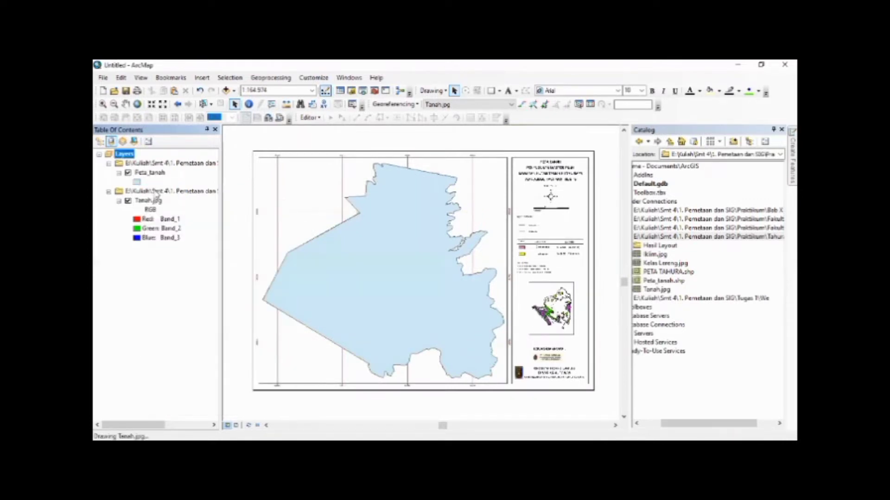
Symbolize the Peta_tanah layer as Hollow with a red outline of width 1
click(144, 174)
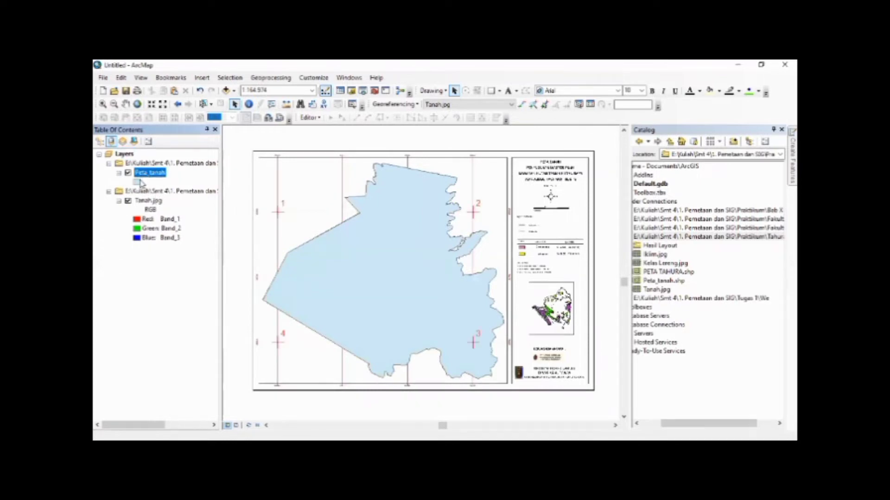
click(140, 183)
click(494, 251)
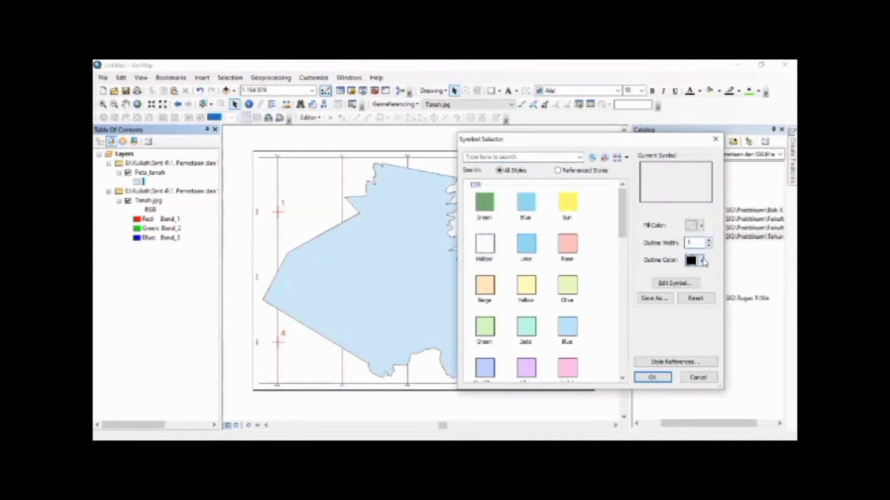
click(701, 261)
click(606, 307)
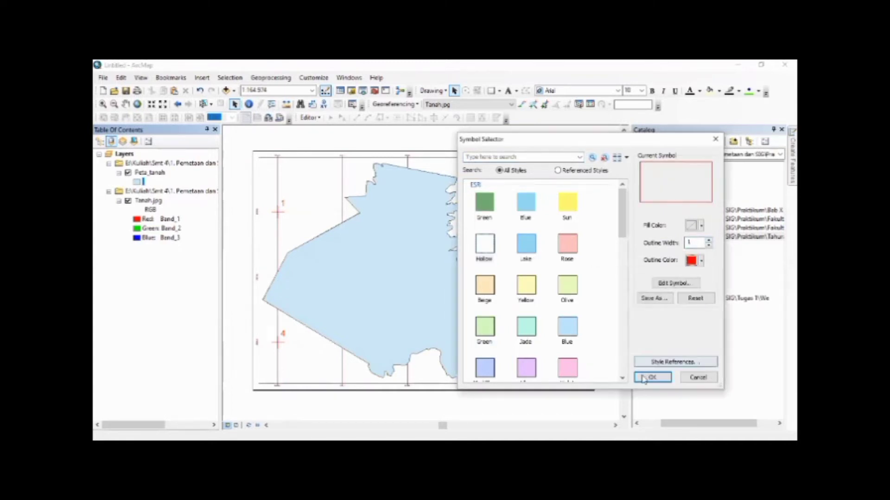
key(Return)
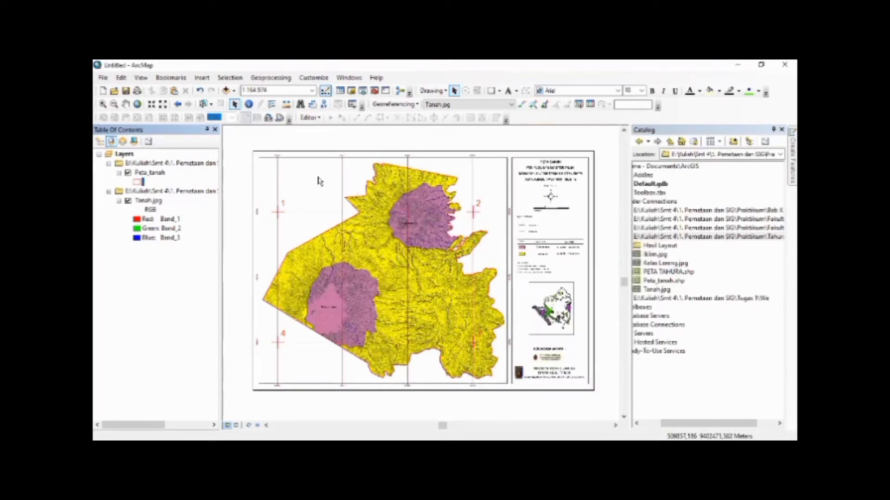
Set the map scale to 1:25.000
click(312, 90)
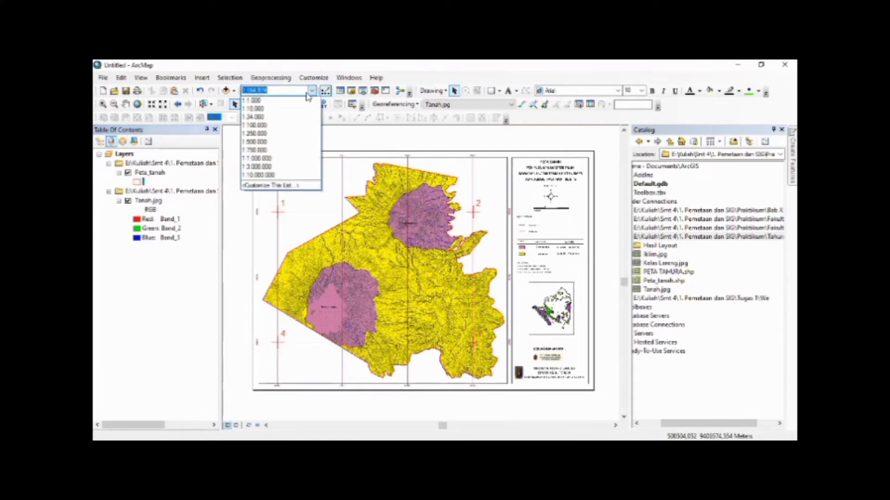
click(266, 118)
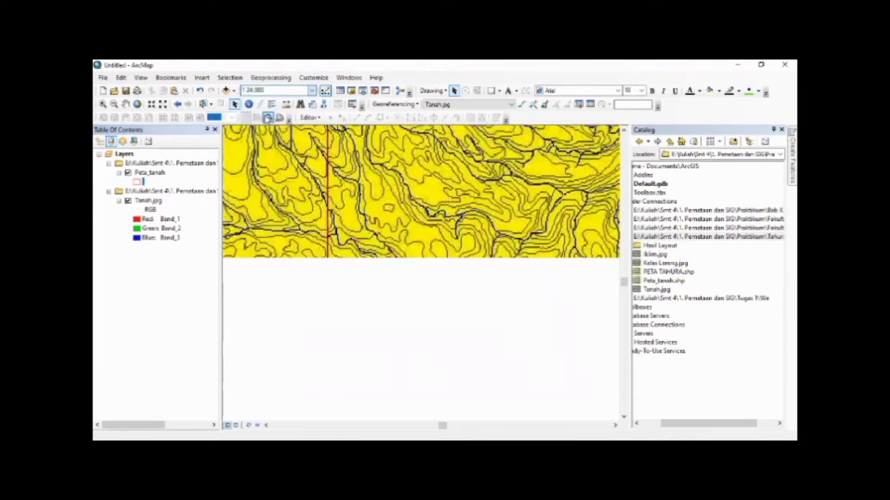
click(251, 90)
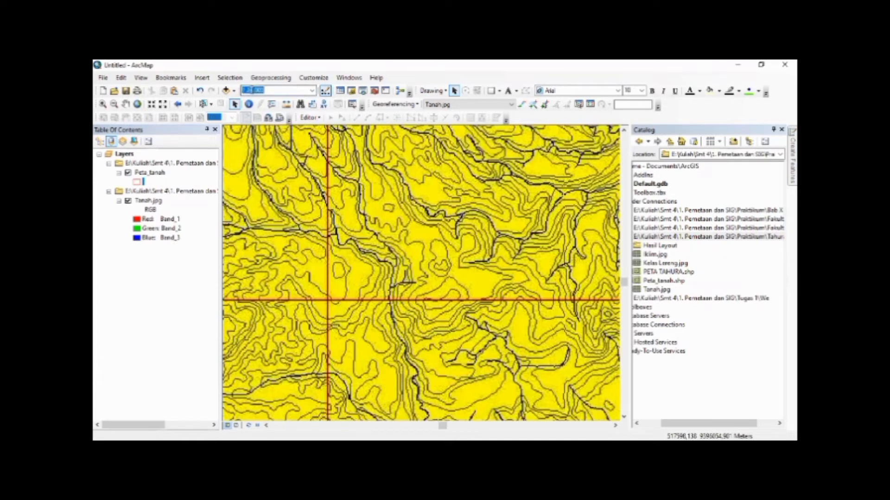
click(251, 90)
key(Return)
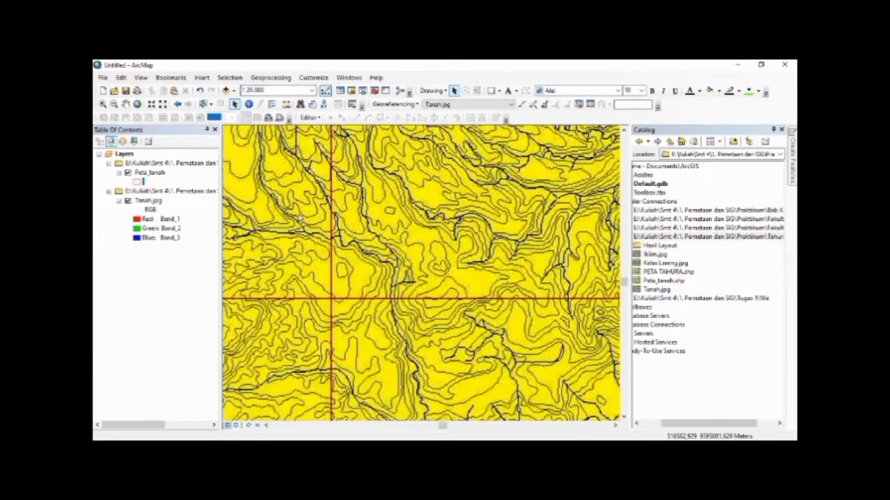
Examine the border between the purple and yellow soil zones in the southwestern part of the map
key(Down)
key(Down)
key(Down)
key(Down)
key(Down)
key(Down)
key(Down)
key(Down)
key(Down)
key(Down)
key(Down)
key(Down)
key(Left)
key(Left)
key(Left)
key(Left)
key(Left)
key(Left)
key(Left)
key(Left)
key(Left)
key(Left)
key(Left)
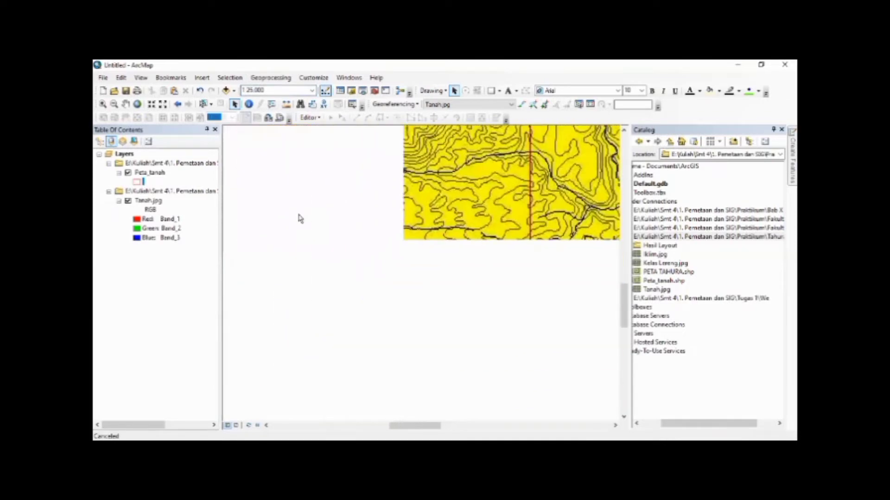
key(Down)
key(Down)
key(Down)
key(Down)
key(Down)
key(Left)
key(Down)
key(Down)
key(Left)
key(Left)
key(Left)
key(Left)
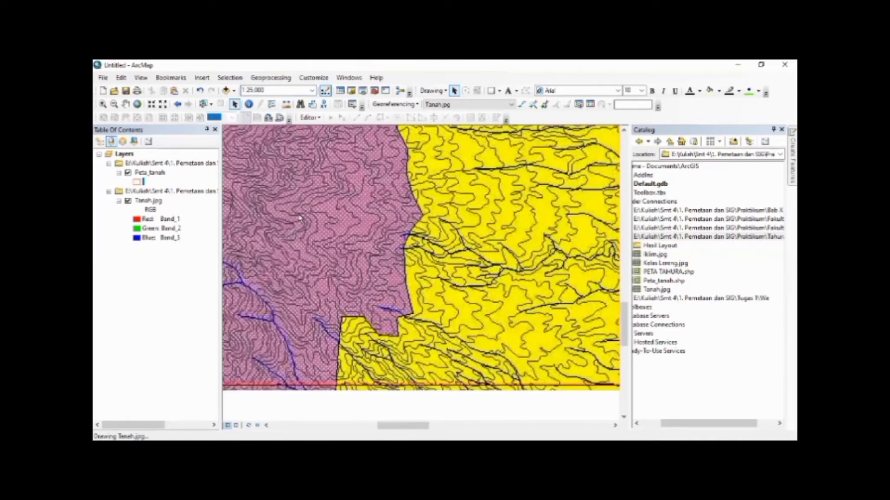
key(Down)
key(Down)
key(Left)
key(Left)
key(Left)
key(Left)
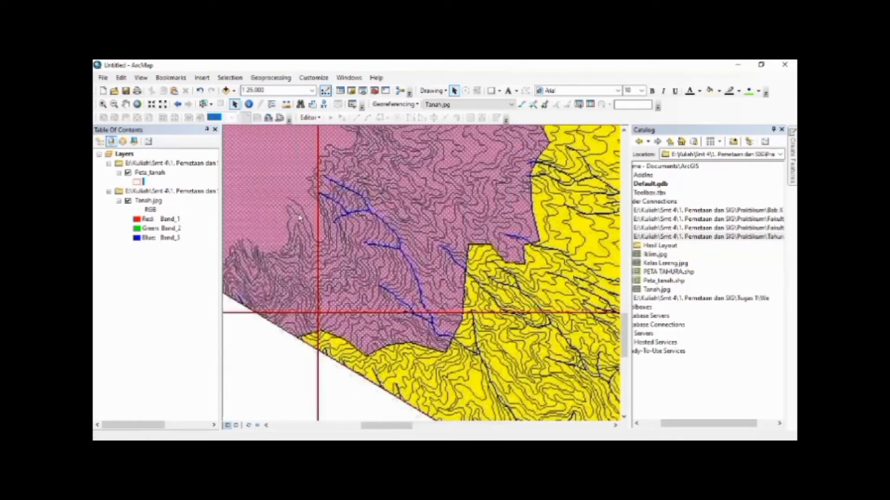
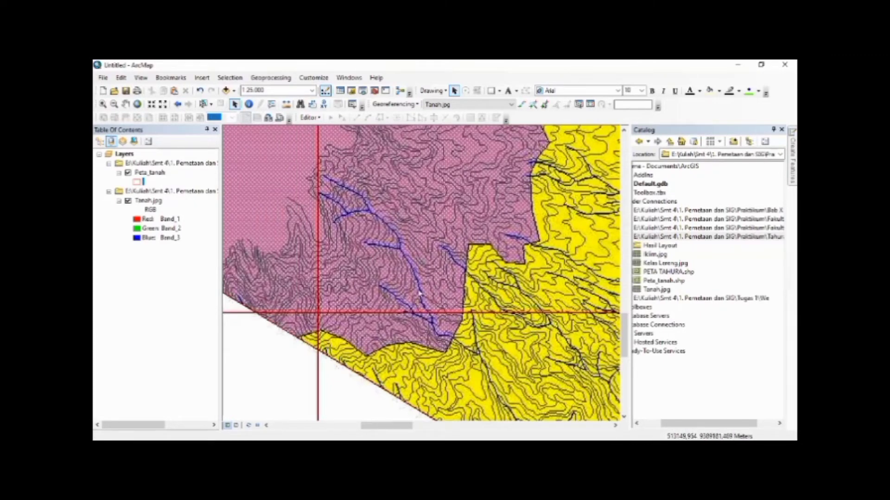
Start an edit session and select the Peta_tanah polygon by its southwestern boundary
click(307, 118)
click(323, 127)
click(300, 340)
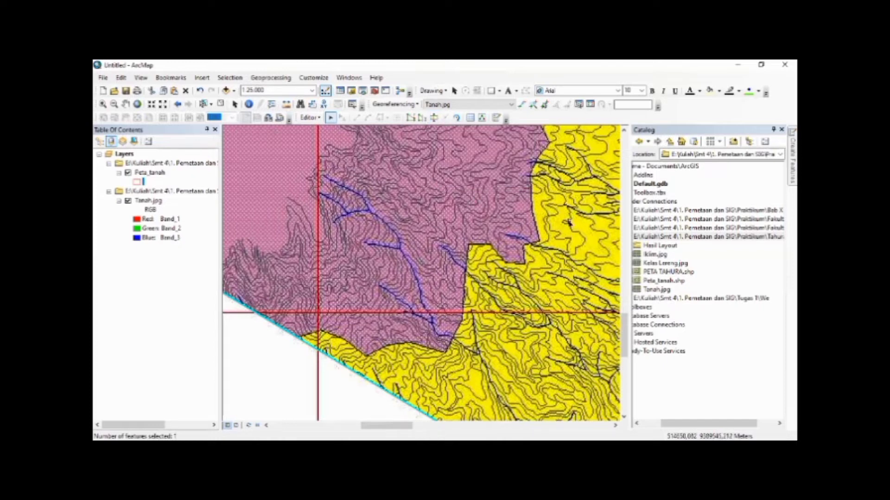
Start a Cut Polygons line at the southwestern boundary and trace the southern purple-yellow border eastward to the purple zone's southeastern corner
click(432, 121)
click(298, 338)
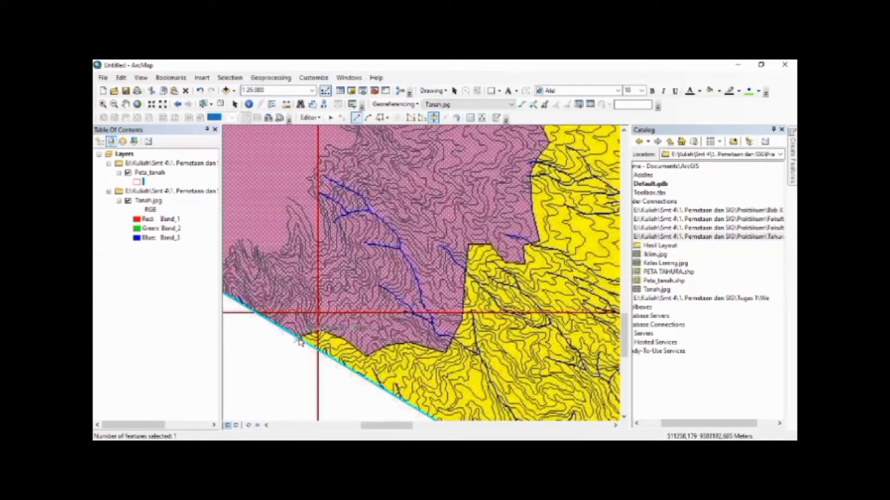
click(324, 330)
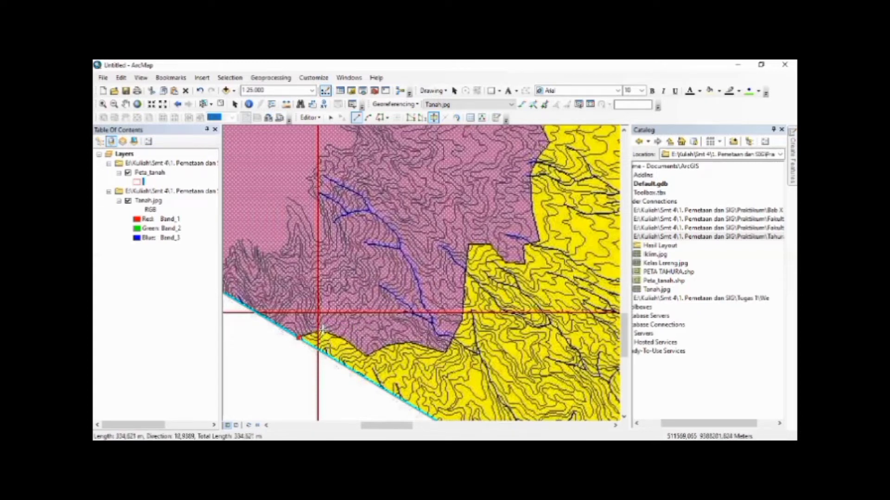
click(345, 342)
click(367, 356)
click(386, 347)
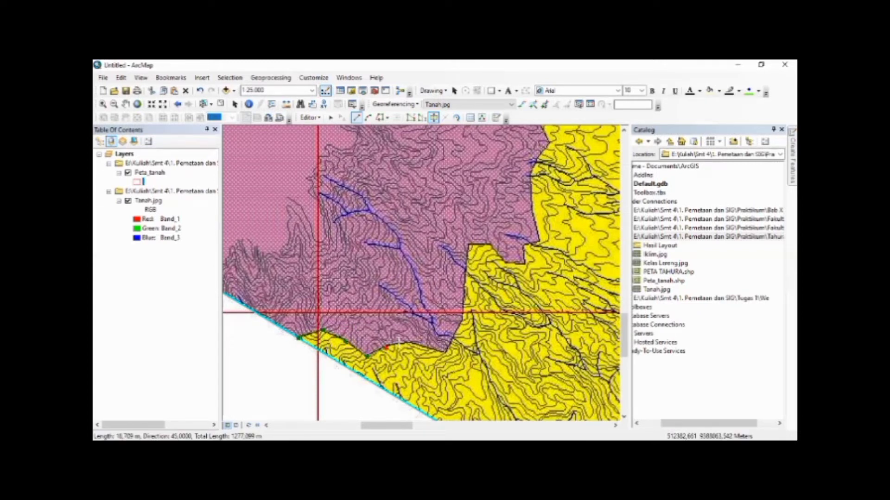
click(414, 342)
click(450, 352)
click(464, 320)
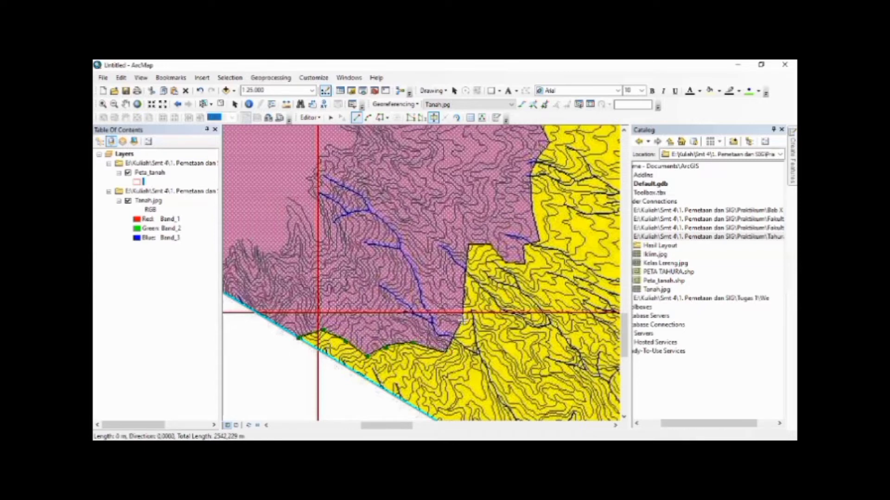
Extend the cut line north around the yellow notch and up the lower eastern edge of the purple zone
click(469, 244)
click(492, 242)
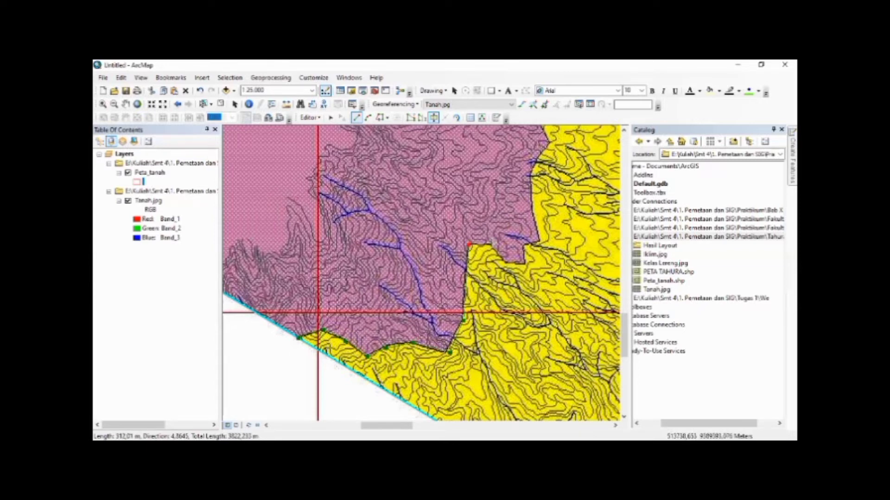
click(510, 263)
click(527, 264)
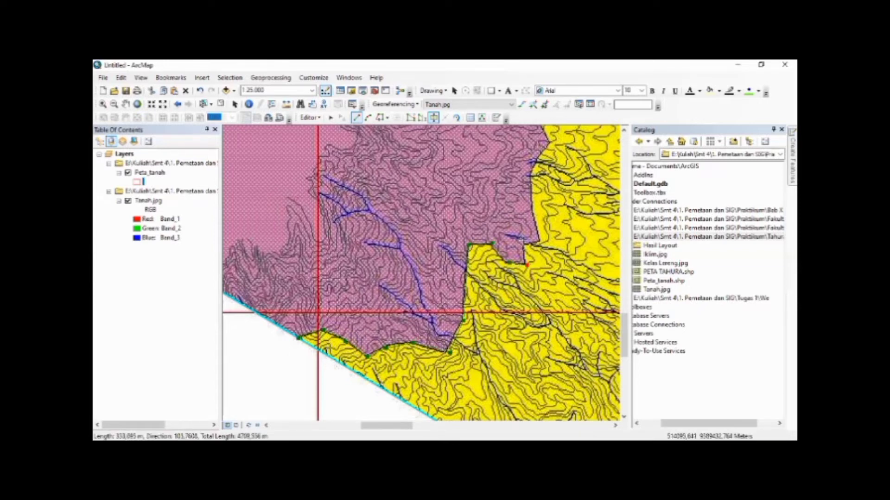
click(533, 206)
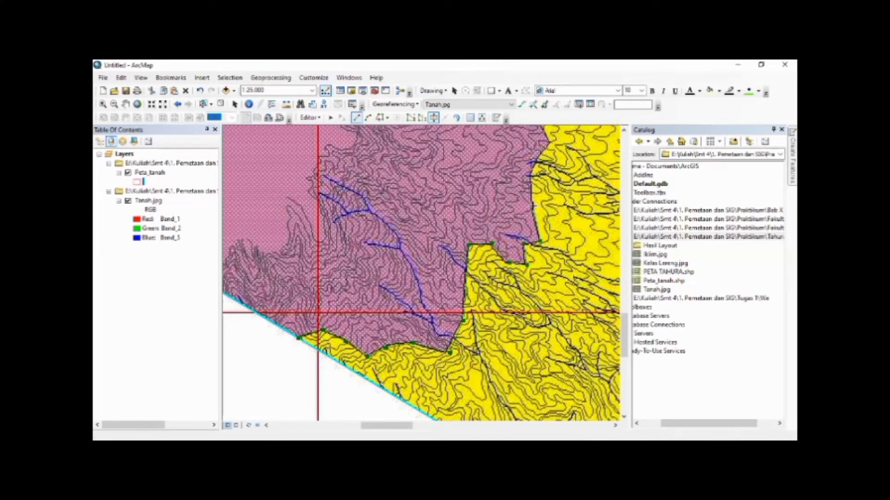
click(533, 175)
click(538, 158)
Continue the cut line up the purple zone's eastern edge, around the pointed bend, to its northeastern corner
key(Up)
key(Up)
key(Up)
key(Up)
key(Up)
key(Up)
key(Up)
key(Up)
key(Up)
key(Up)
key(Up)
key(Up)
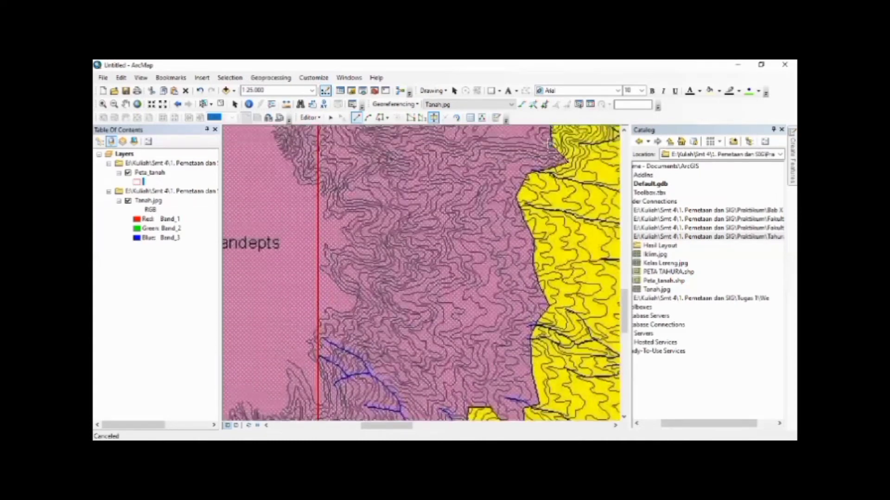
key(Up)
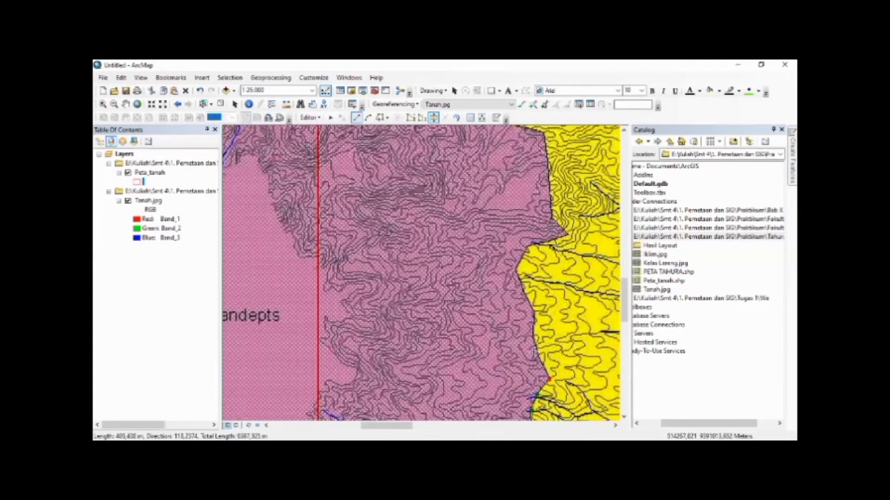
click(534, 313)
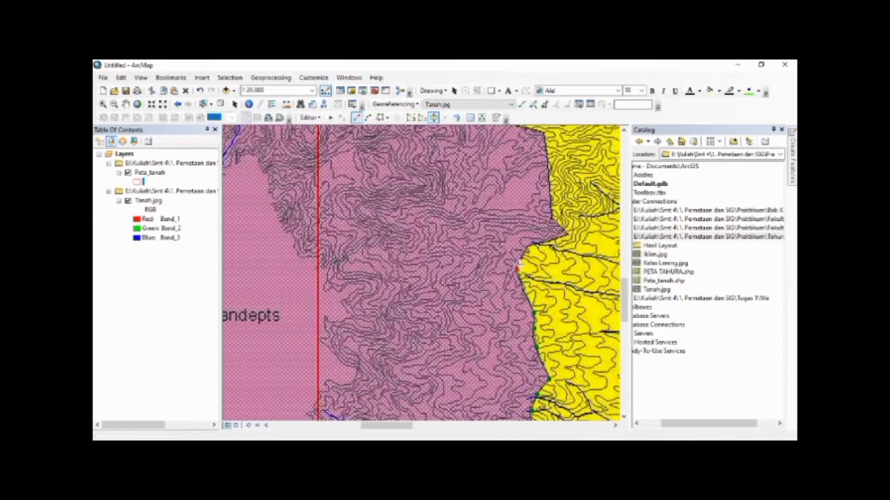
click(570, 234)
click(554, 219)
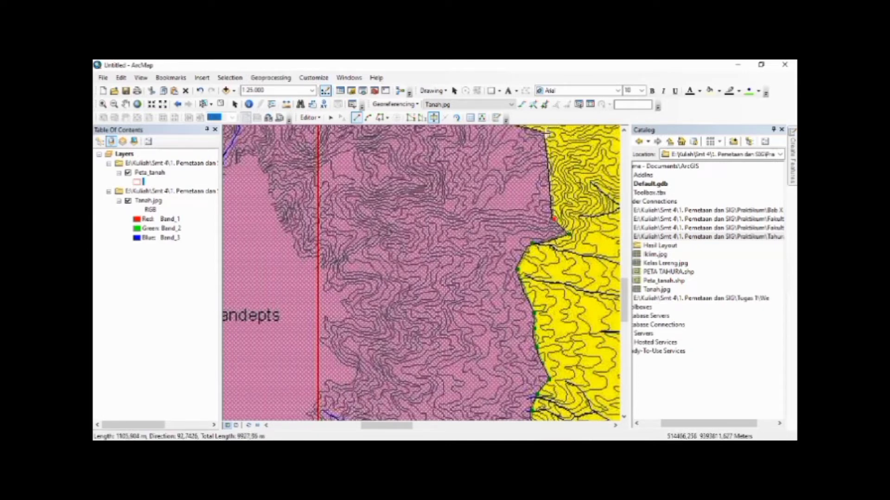
click(544, 133)
Trace the cut line northwest along the purple zone's northeastern edge to its northernmost arc
key(End)
key(Home)
key(Up)
key(Up)
key(Up)
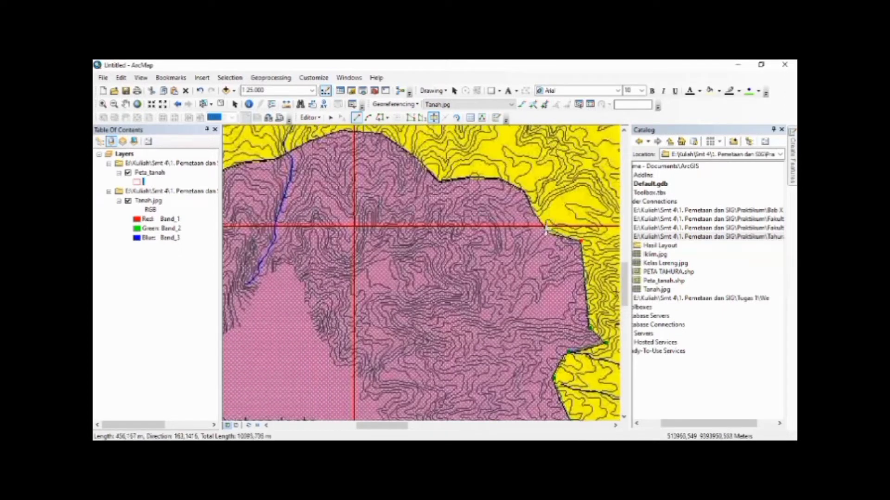
click(548, 230)
click(535, 214)
click(527, 191)
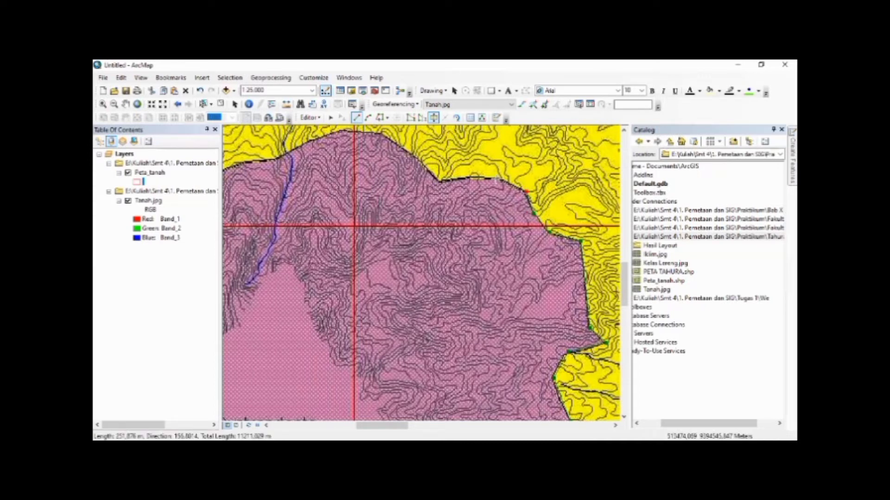
click(497, 178)
click(447, 180)
click(411, 153)
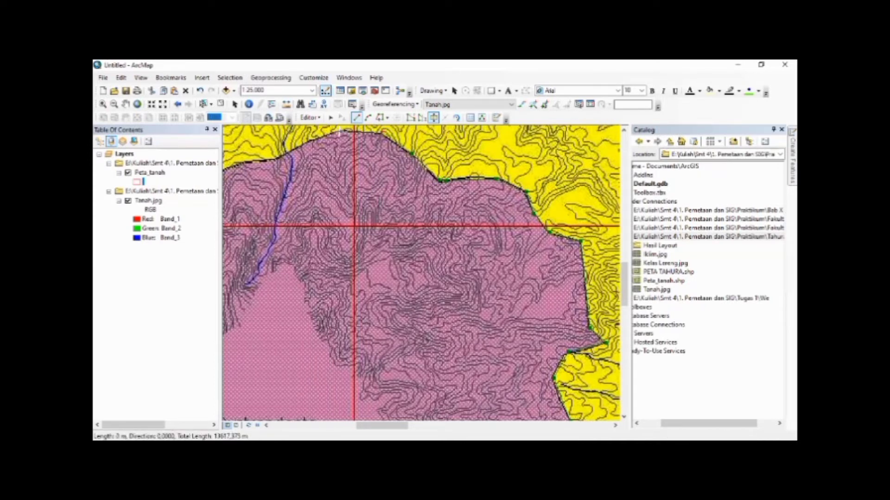
click(341, 131)
Trace the cut line over the northern edge and down the northwestern edge of the purple Dystrandepts zone
key(Left)
key(Left)
key(Left)
key(Left)
key(Left)
key(Left)
key(Left)
key(Left)
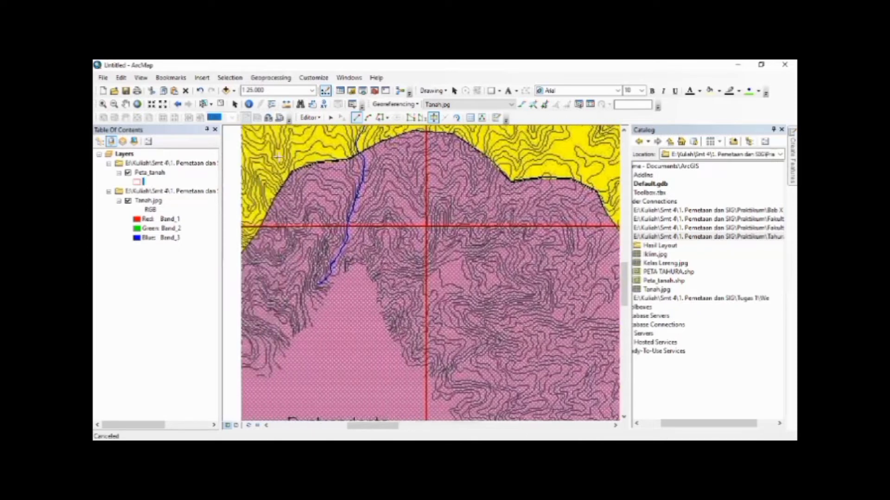
click(375, 164)
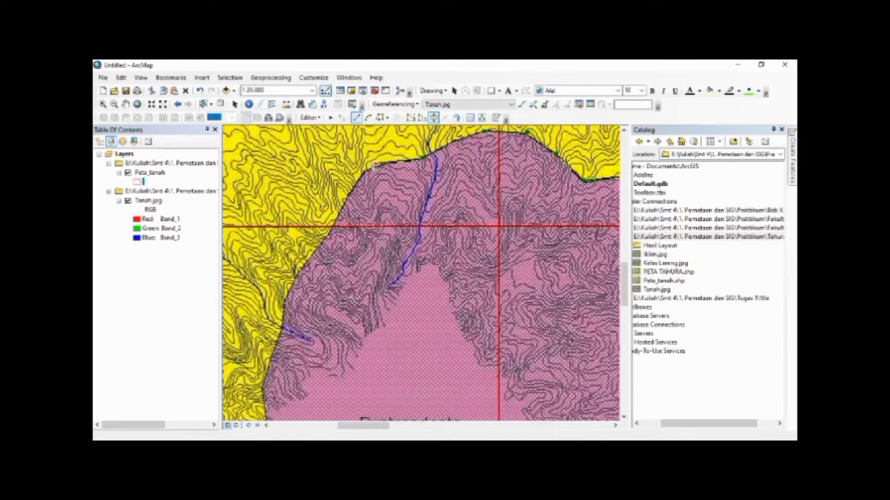
click(364, 171)
click(340, 208)
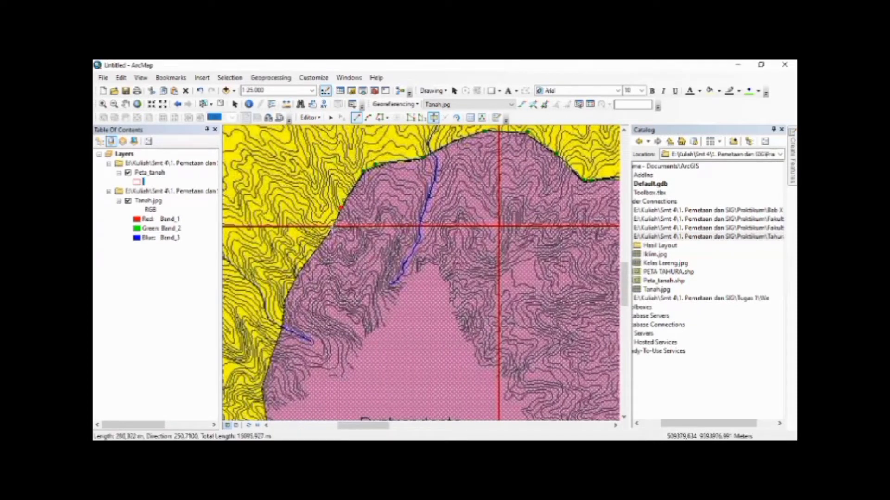
click(330, 232)
click(303, 267)
Trace the cut line down the western edge of the Dystrandepts zone to the last bend before the outer boundary
key(Down)
key(Down)
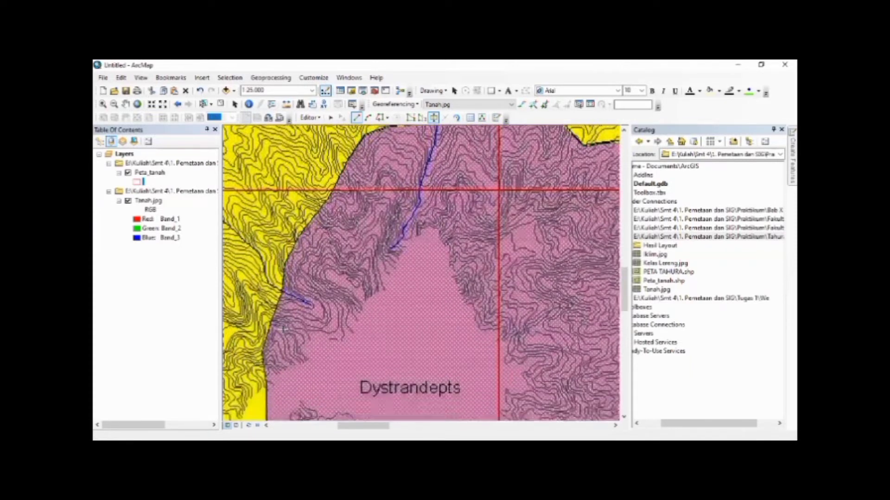
key(Down)
key(Down)
key(Down)
key(Down)
key(Down)
key(Down)
key(Down)
key(Left)
key(Left)
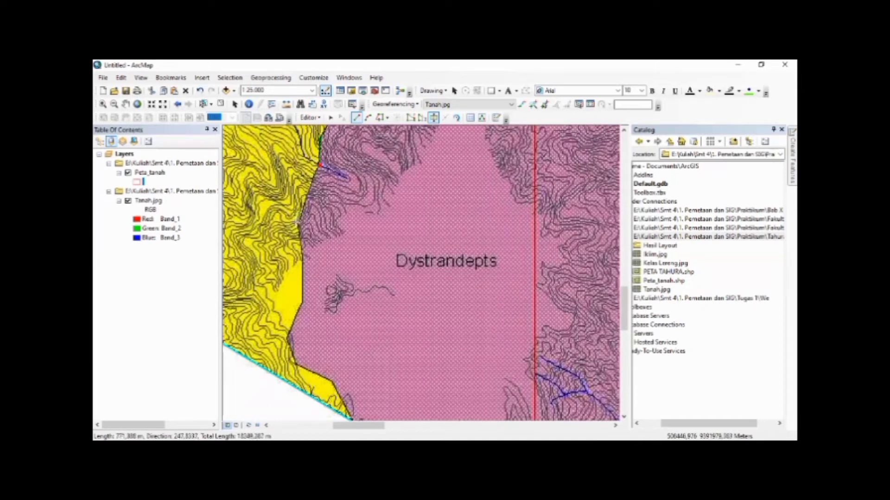
click(297, 227)
click(300, 242)
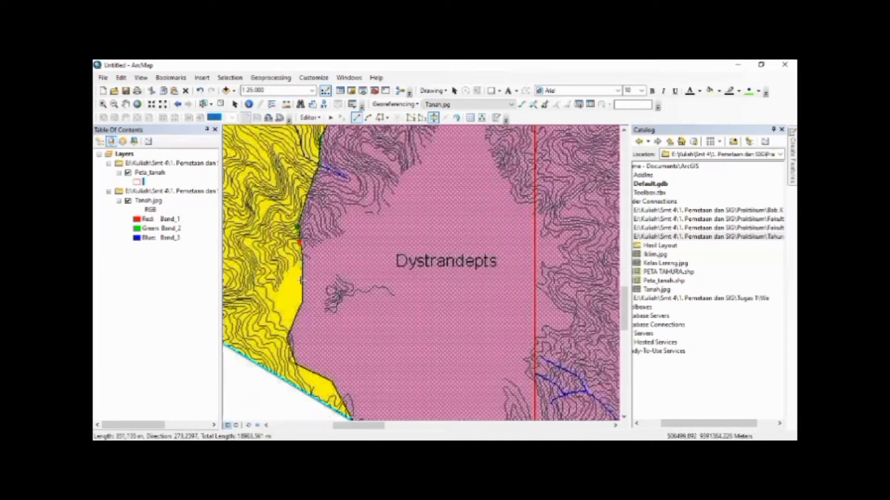
click(302, 302)
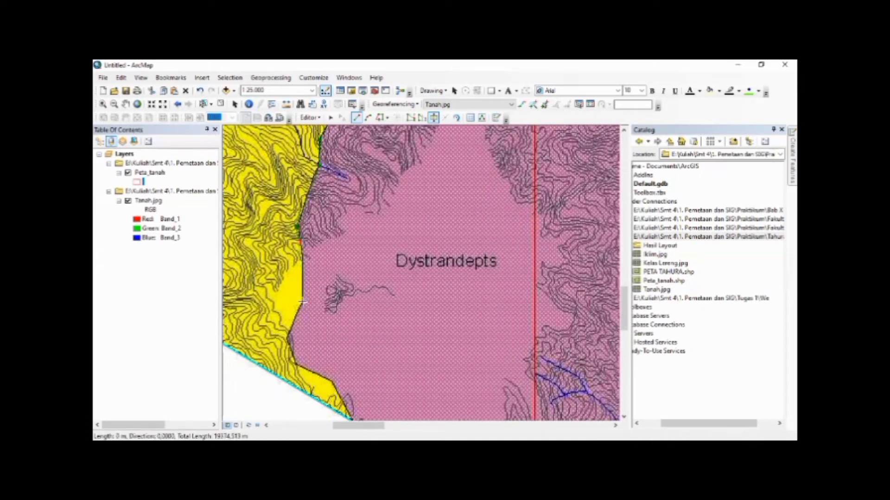
click(287, 340)
click(298, 367)
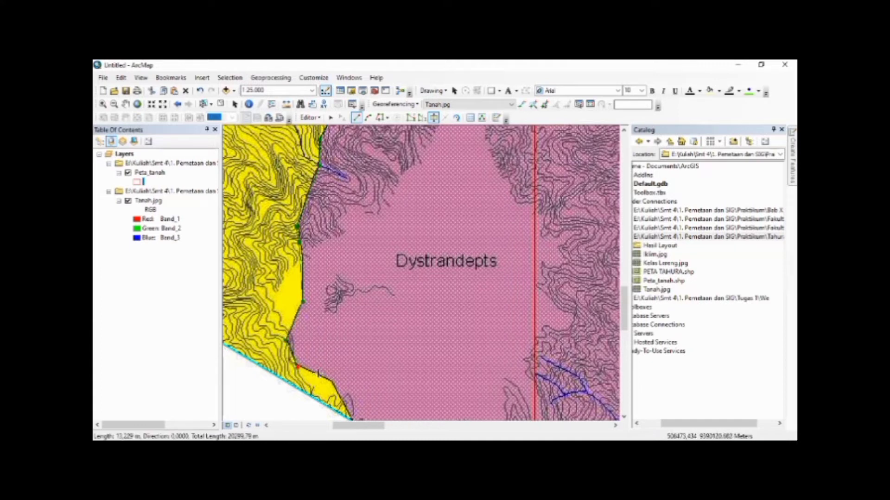
click(333, 382)
Finish the cut line on the southwestern boundary, splitting the Dystrandepts zone from the Peta_tanah polygon
key(Right)
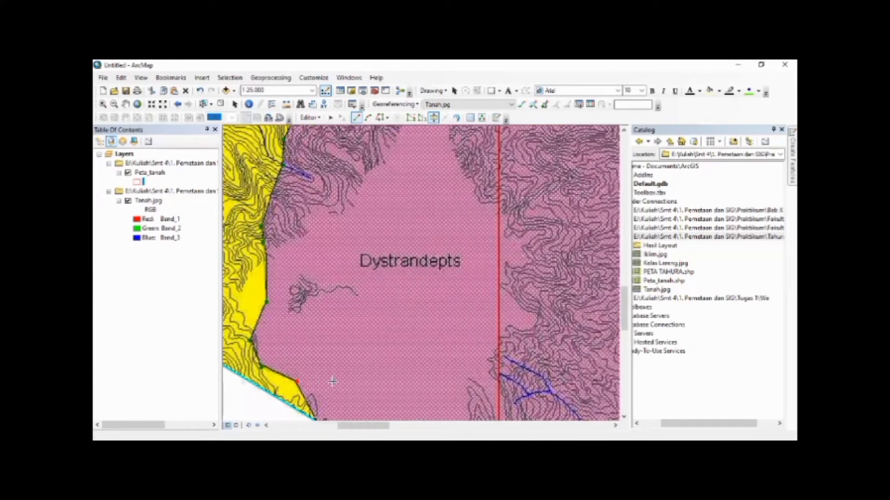
key(Down)
key(Down)
key(Down)
click(316, 368)
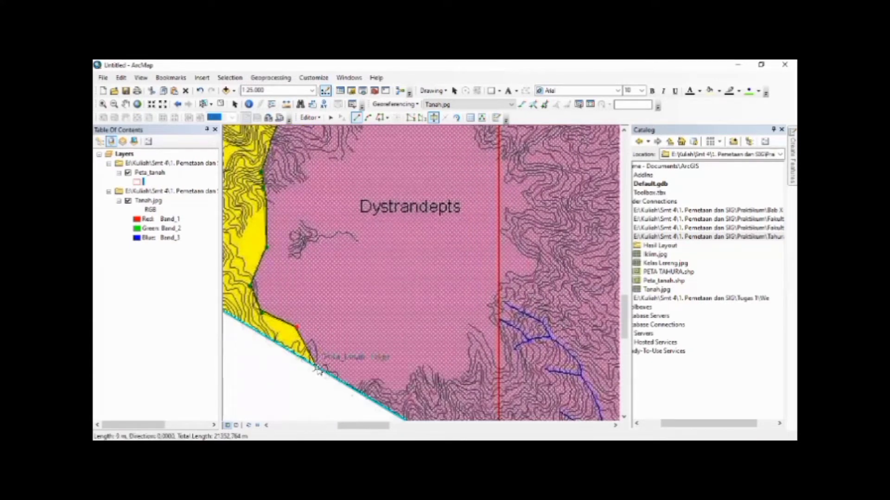
double_click(317, 369)
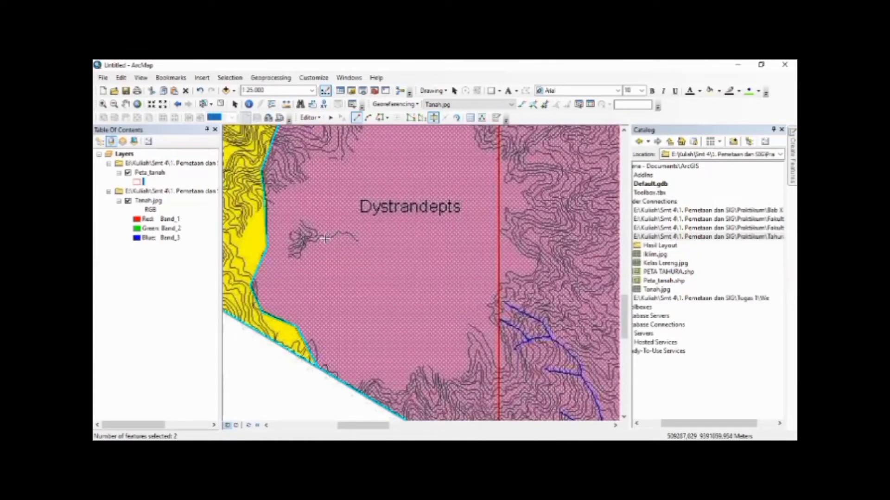
Cut the small yellow zone on the eastern edge of the map from the polygon along its western and southern border
key(Right)
key(Right)
key(Right)
key(Right)
key(Right)
key(Right)
key(Right)
key(Right)
key(Right)
key(Right)
key(Right)
key(Right)
key(Right)
key(Right)
key(Up)
key(Up)
key(Up)
key(Up)
key(Up)
key(Up)
key(Up)
key(Up)
key(Up)
key(Up)
key(Up)
key(Up)
key(Up)
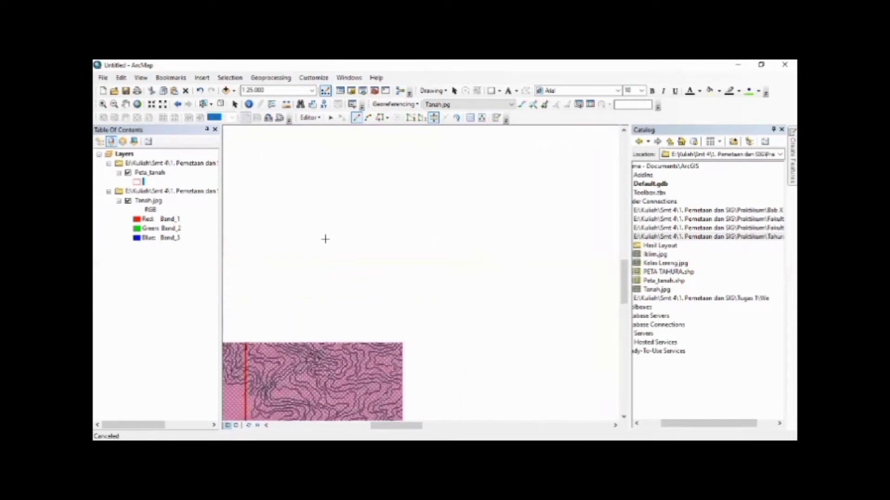
key(Right)
key(Right)
key(Right)
key(Right)
key(Up)
key(Up)
key(Up)
key(Up)
key(Right)
key(Right)
key(Right)
key(Right)
key(Right)
key(Right)
key(Up)
key(Up)
key(Up)
key(Up)
key(Up)
key(Up)
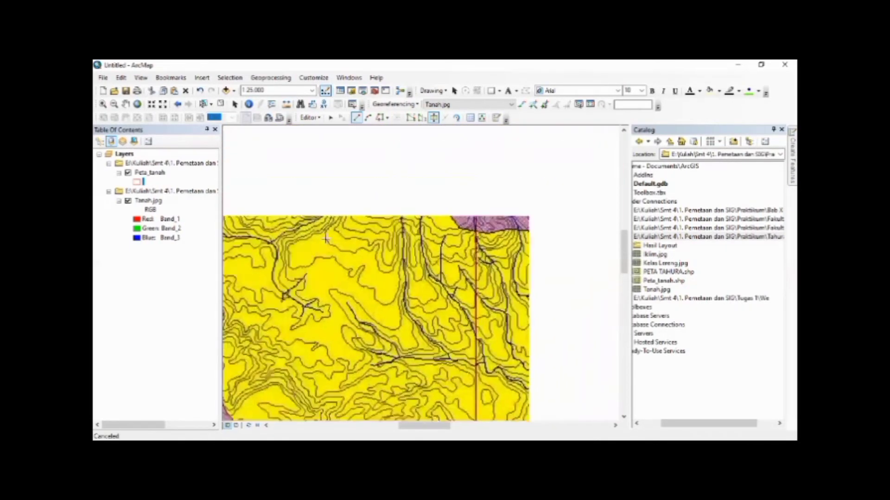
key(Right)
key(Right)
key(Right)
key(Right)
key(Right)
key(Right)
key(Right)
key(Right)
key(Right)
key(Right)
key(Up)
key(Up)
key(Up)
key(Up)
key(Up)
key(Up)
key(Up)
key(Up)
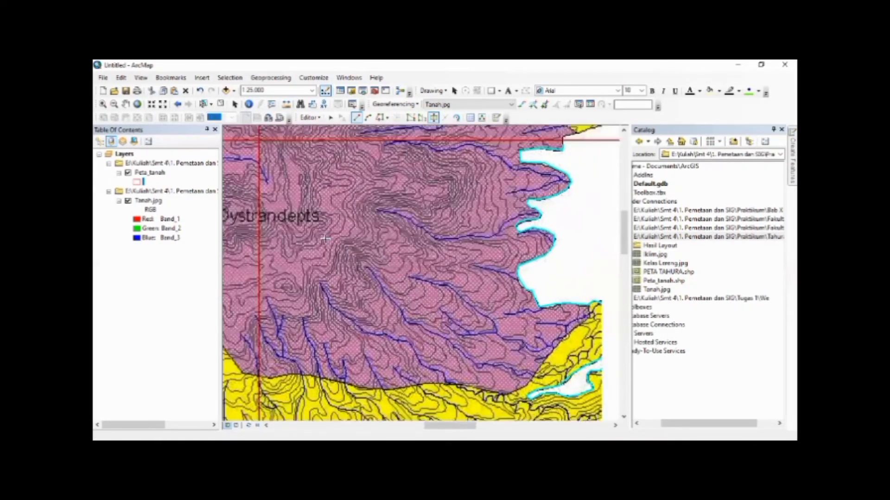
key(Up)
key(Up)
key(Up)
key(Up)
key(Up)
key(Up)
key(Up)
key(Up)
key(Up)
key(Up)
key(Up)
key(Right)
key(Up)
key(Up)
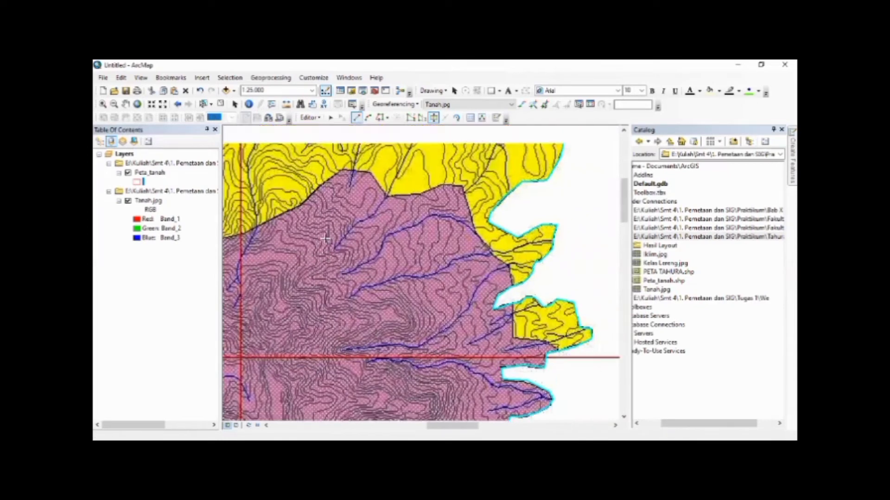
key(Down)
key(Down)
key(Right)
key(Right)
key(Right)
key(Down)
key(Down)
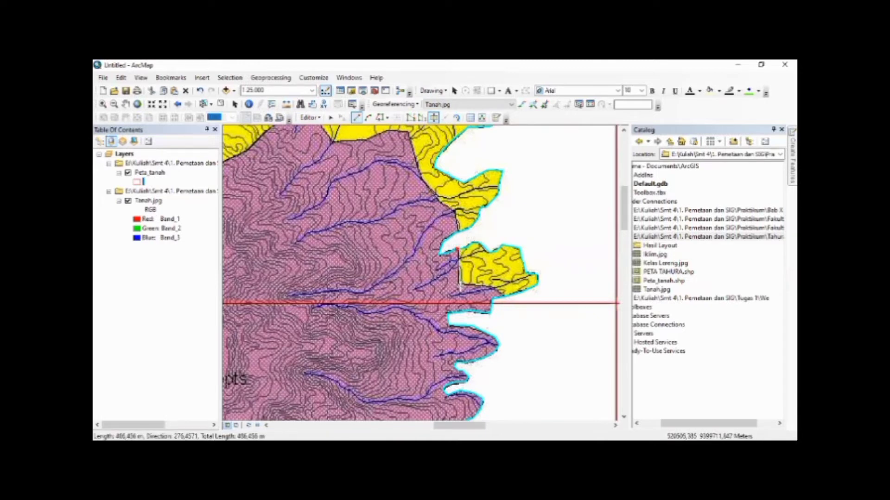
click(460, 286)
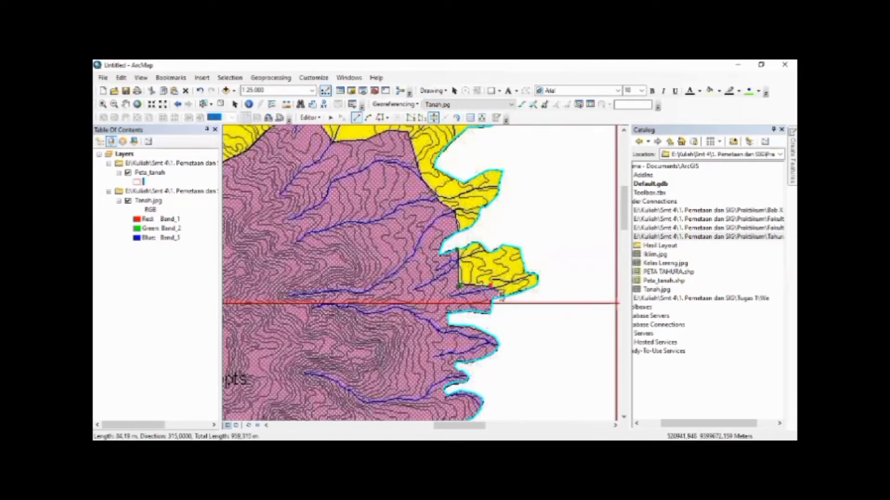
click(503, 296)
double_click(504, 297)
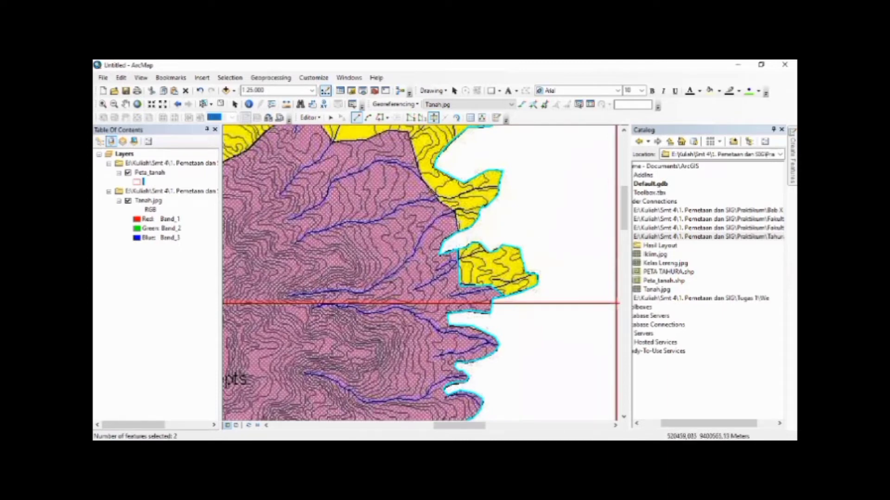
Start a cut line on the eastern boundary and trace the northeastern border of the northern purple Dystrandepts zone to its northern notch
click(456, 233)
click(455, 211)
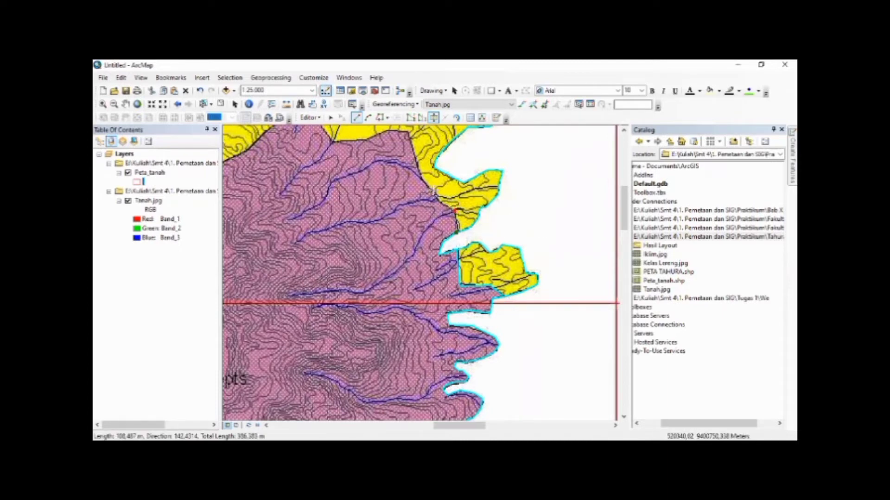
click(432, 190)
click(419, 172)
click(409, 133)
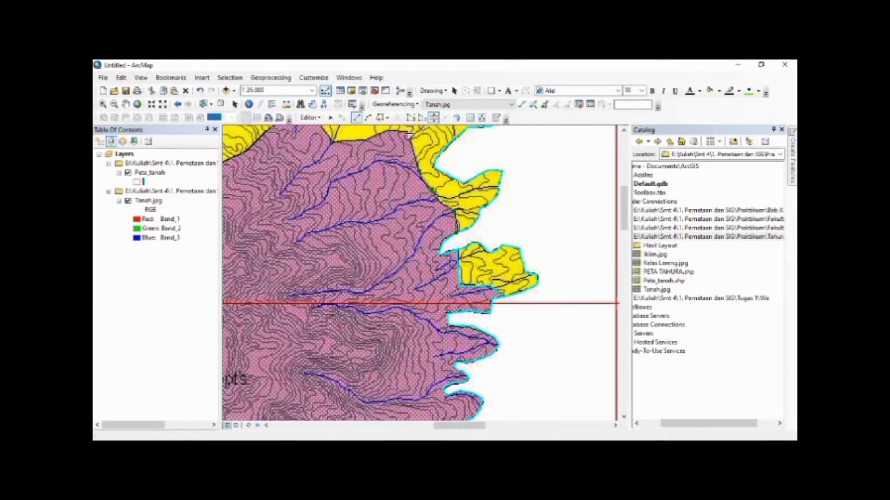
click(391, 130)
click(367, 139)
click(333, 141)
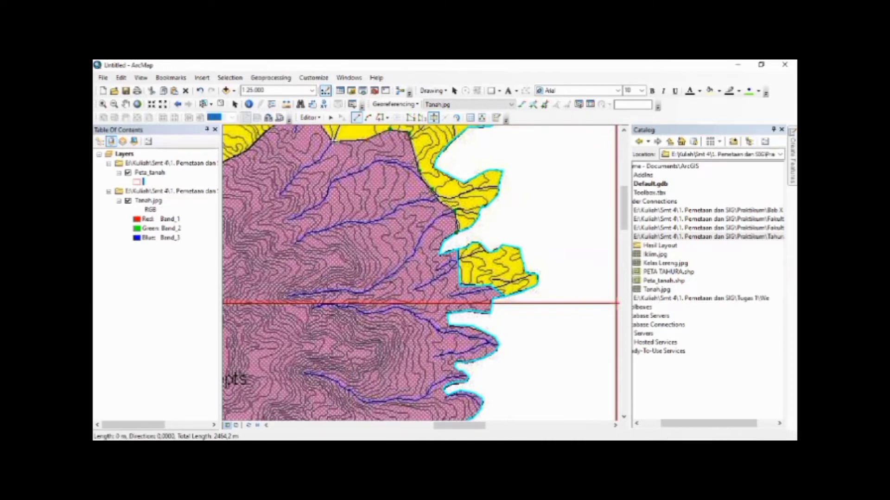
Trace the cut line over the northern tip of the Dystrandepts zone and down to the bend on its northwestern edge
key(Left)
key(Up)
key(Left)
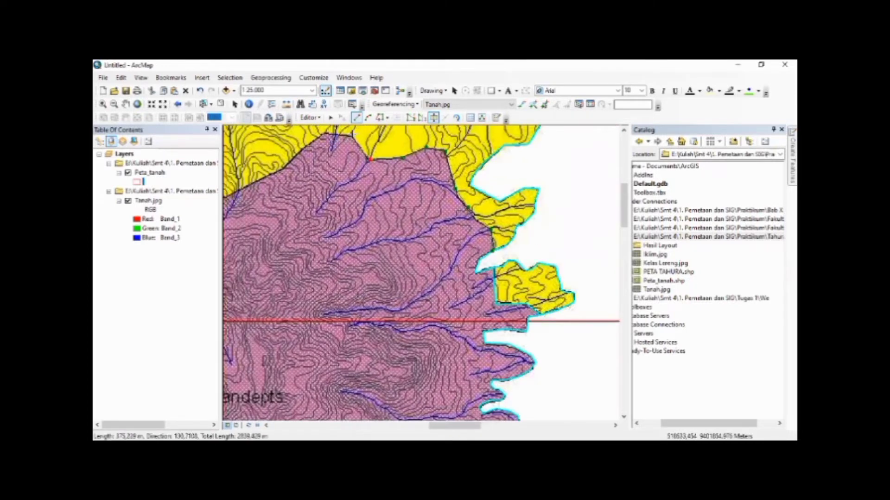
click(353, 134)
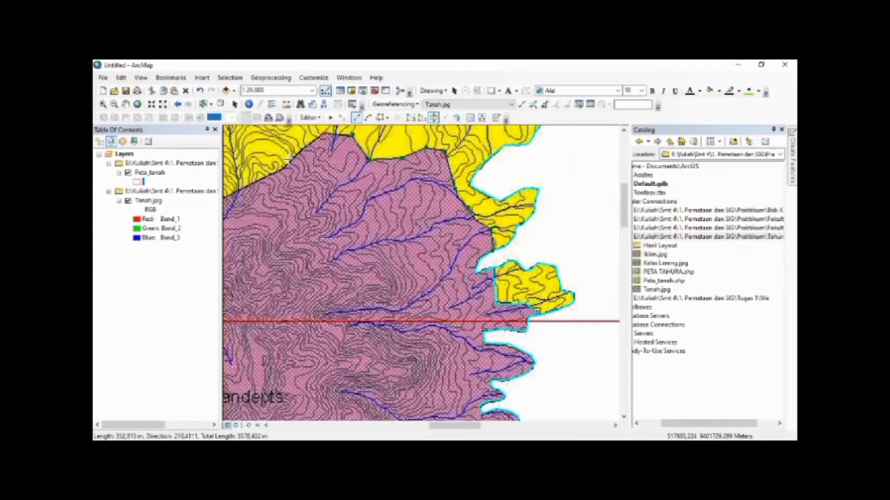
key(Left)
key(Left)
key(Left)
key(Left)
key(Left)
key(Left)
key(Left)
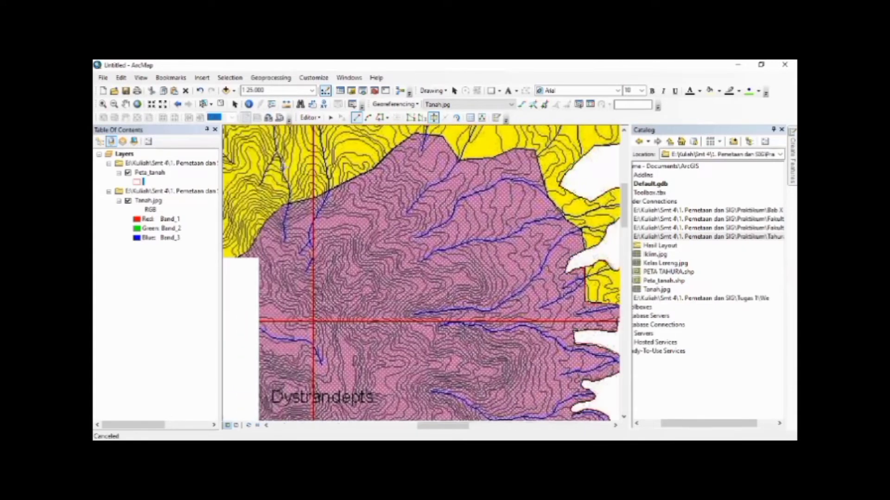
key(Down)
key(Left)
key(Left)
key(Down)
key(Down)
key(Left)
key(Down)
key(Up)
key(Up)
key(Up)
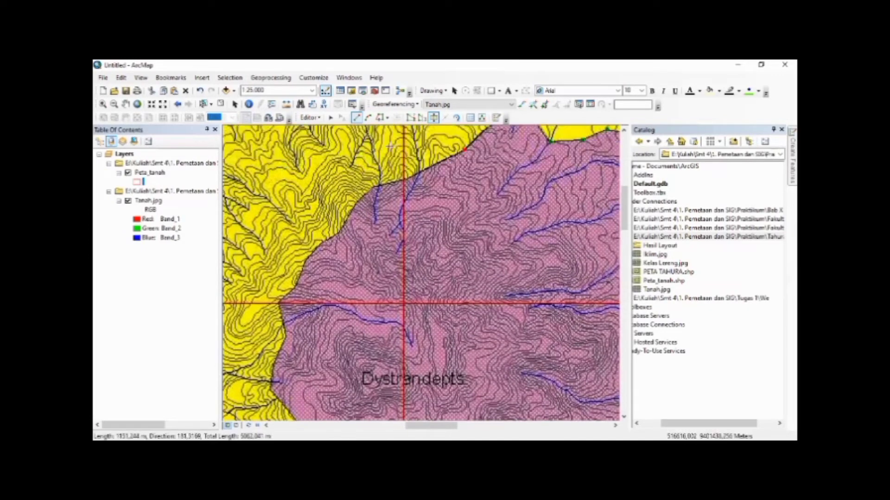
click(374, 186)
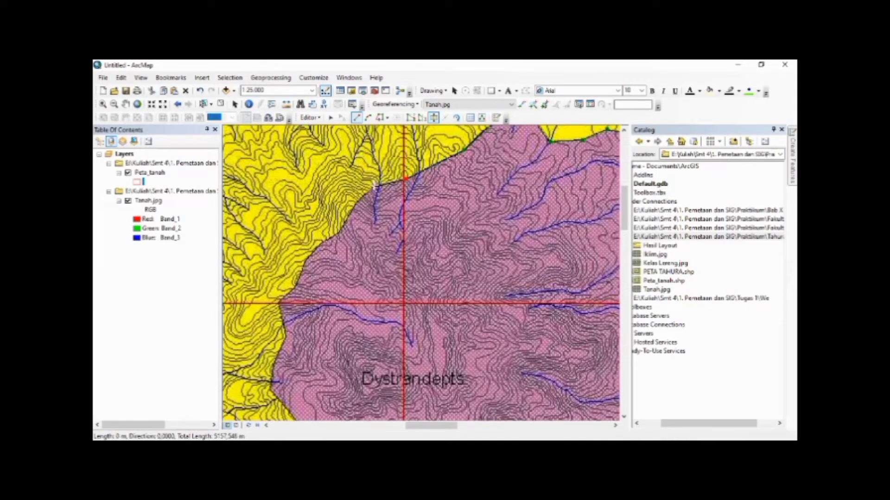
Trace the cut line down the northwestern and western edge of the Dystrandepts zone to its westernmost bend
click(358, 201)
click(342, 232)
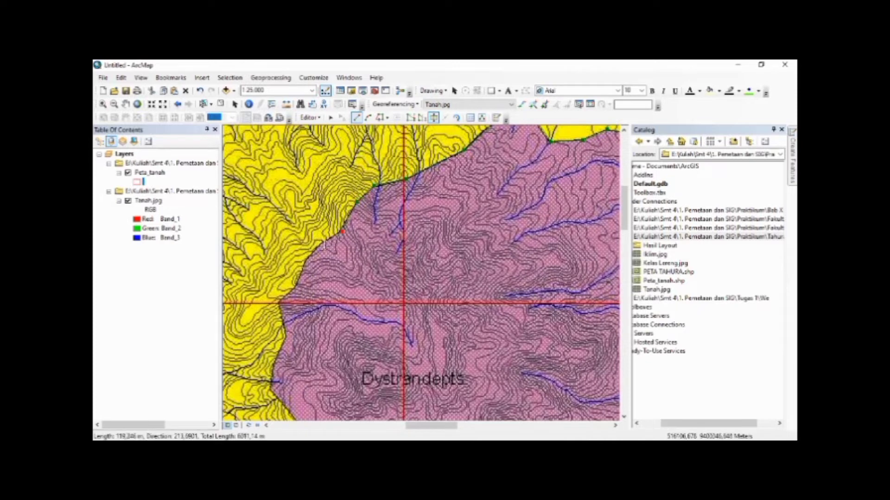
click(306, 258)
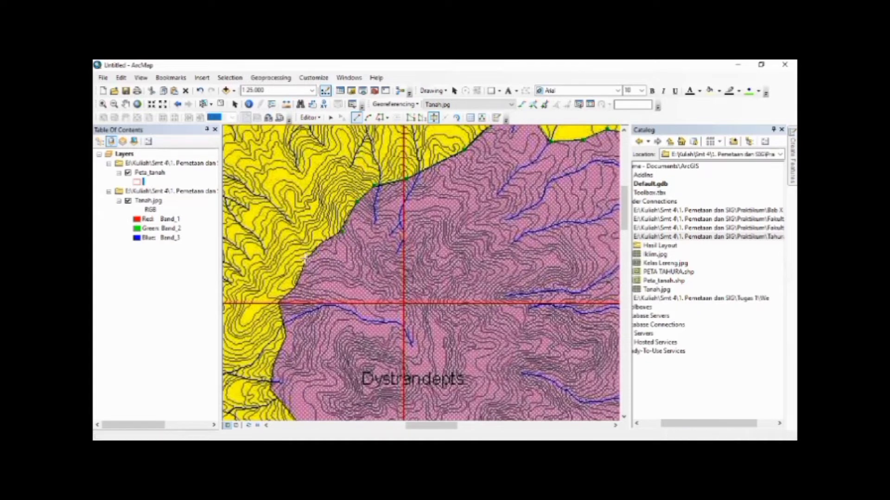
click(295, 289)
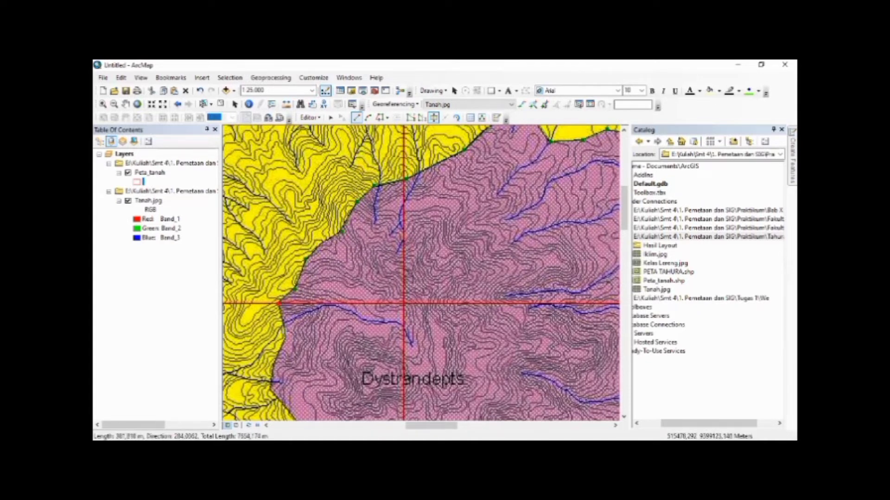
click(286, 335)
click(273, 365)
click(271, 393)
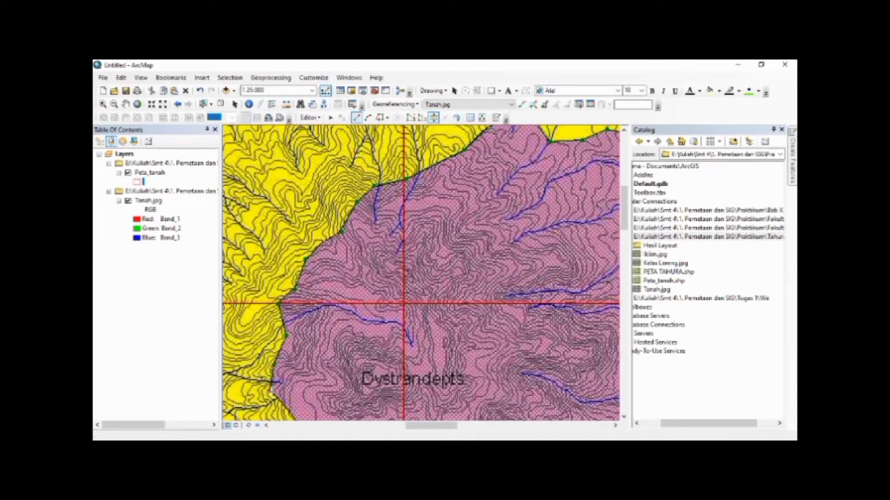
Trace the cut line along the southwestern edge of the Dystrandepts zone to the start of its southern border
key(Right)
key(Right)
key(Down)
key(Down)
key(Down)
key(Down)
key(Down)
key(Down)
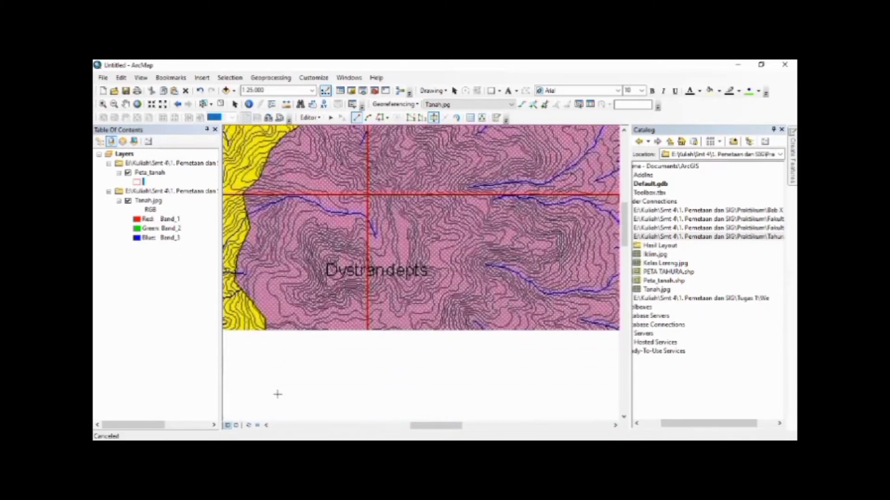
key(Down)
key(Down)
key(Down)
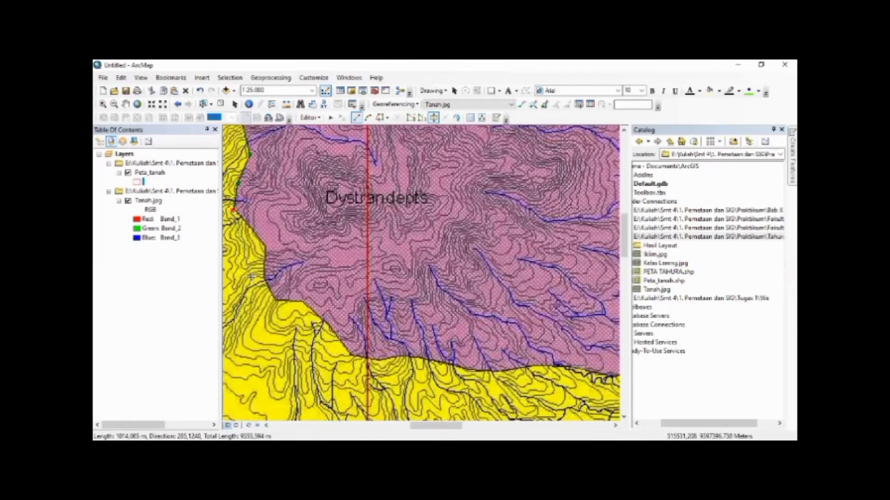
click(267, 246)
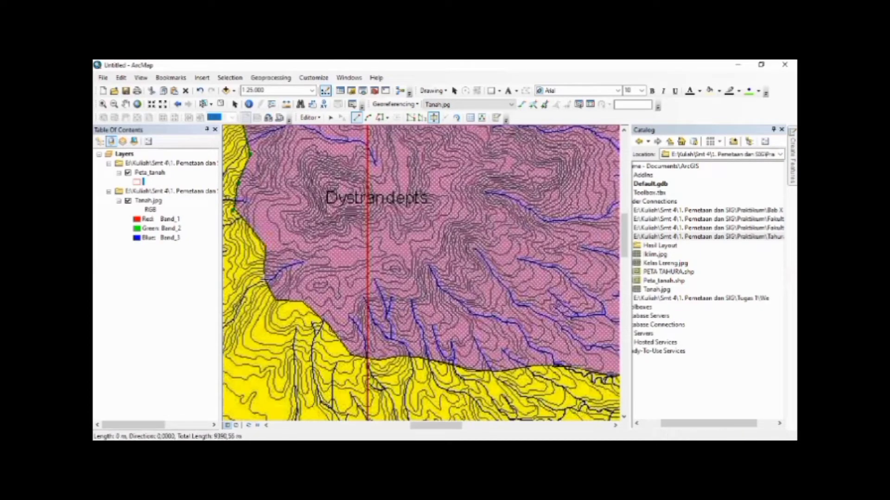
click(266, 278)
click(276, 302)
click(306, 302)
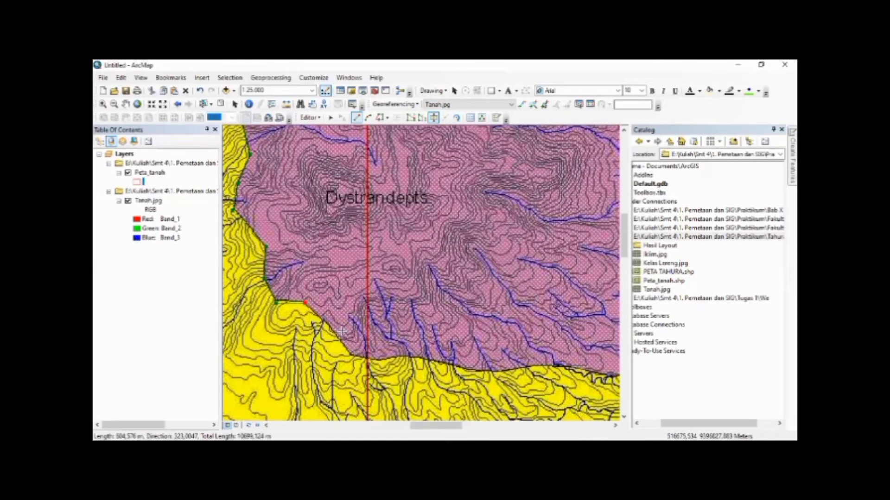
click(331, 326)
click(353, 358)
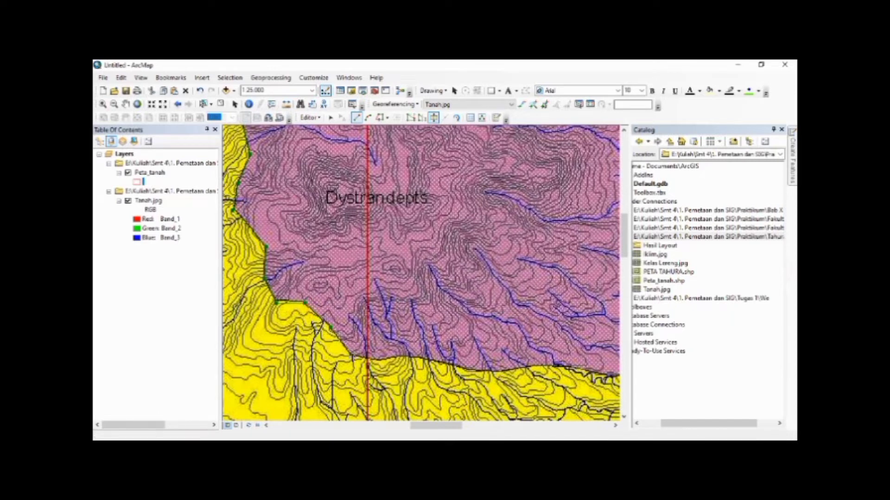
Trace the cut line eastward along the southern border between the Dystrandepts zone and the yellow zone
click(378, 360)
click(401, 357)
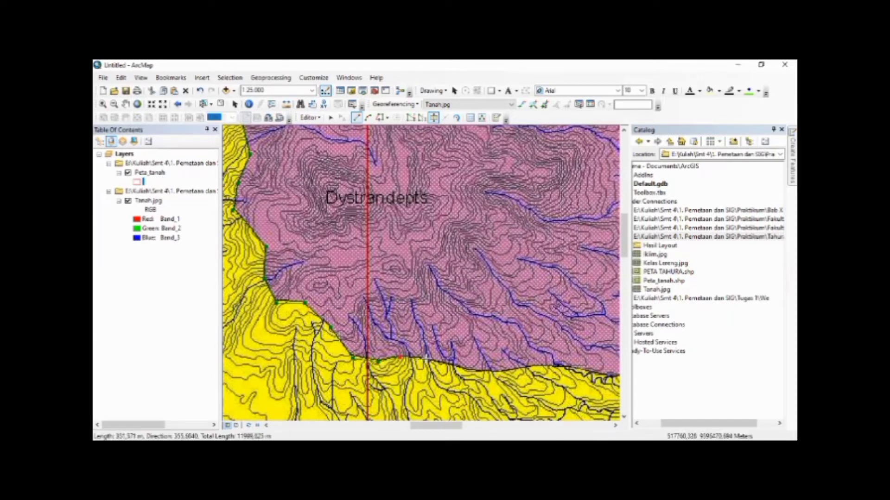
click(426, 358)
click(473, 369)
click(495, 371)
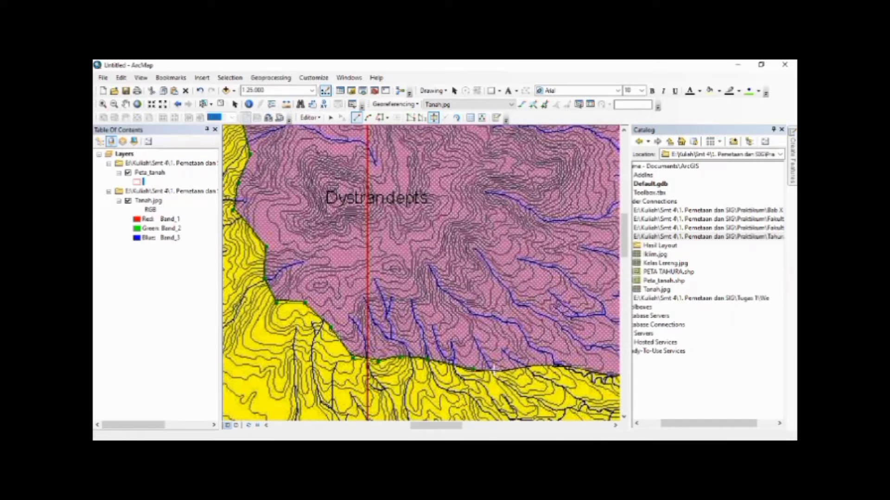
click(524, 367)
click(566, 367)
Finish the cut line up the southeastern border at the outer boundary, splitting the northern Dystrandepts zone from the polygon
key(Right)
key(Right)
key(Right)
key(Right)
key(Right)
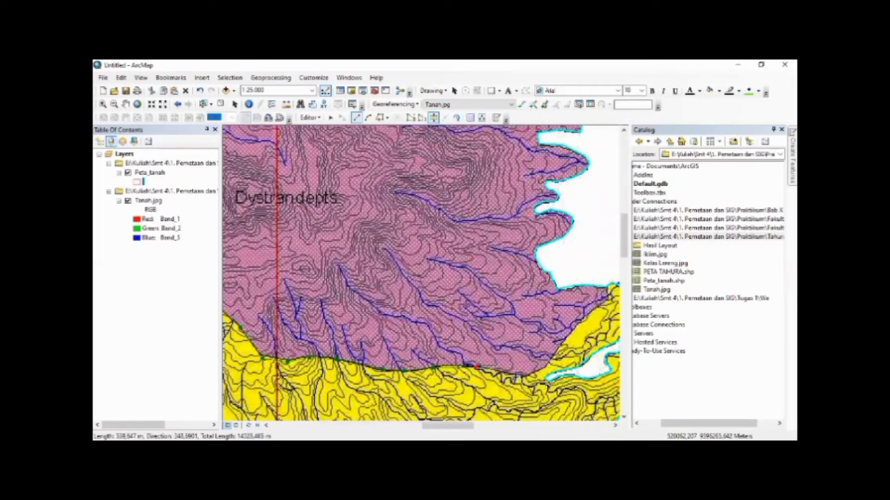
click(524, 377)
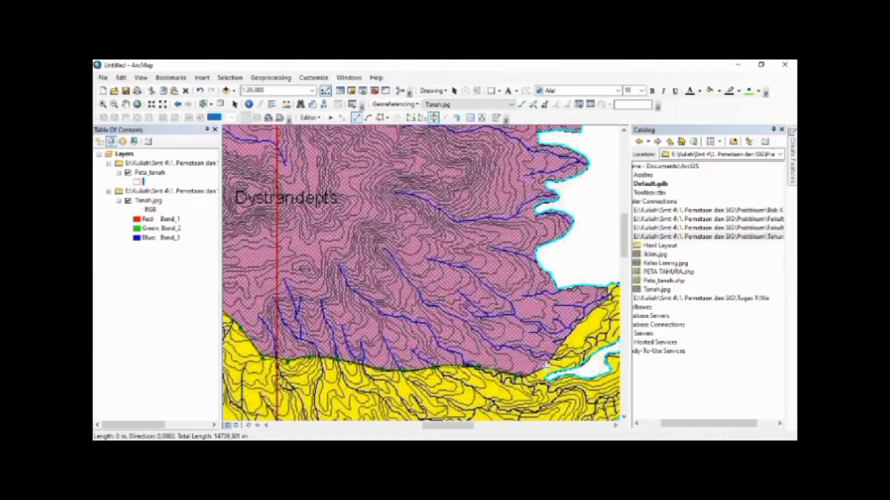
click(568, 336)
click(583, 319)
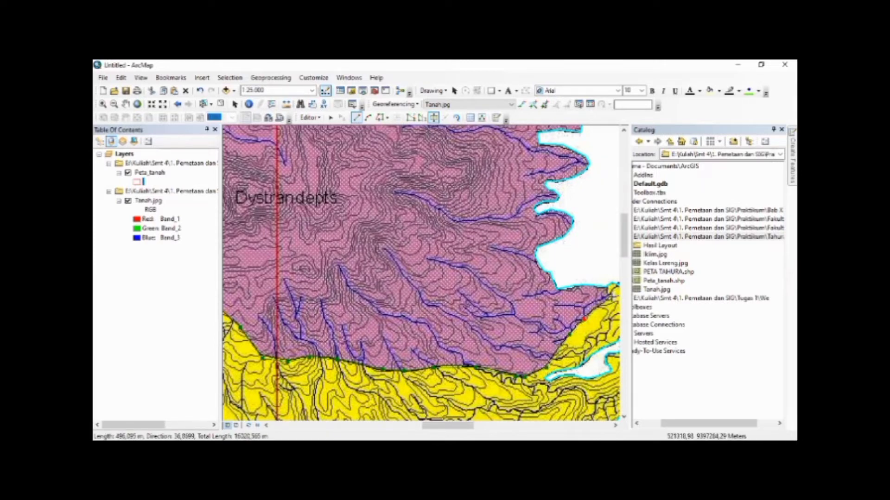
double_click(608, 287)
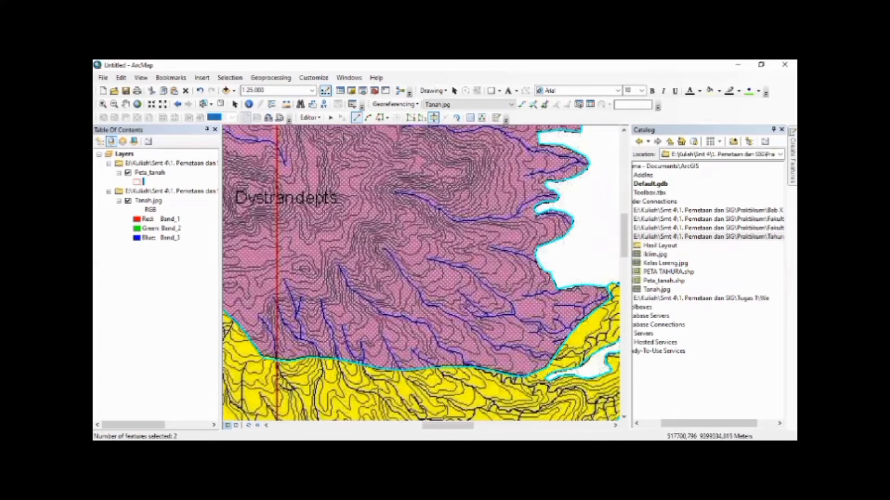
Stop the editing session and save the edits to the Peta_tanah polygons
click(318, 119)
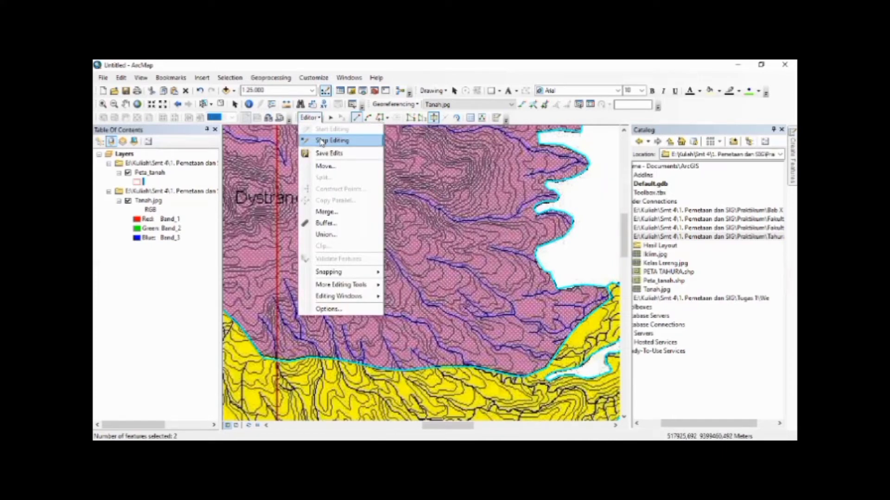
click(321, 141)
click(408, 285)
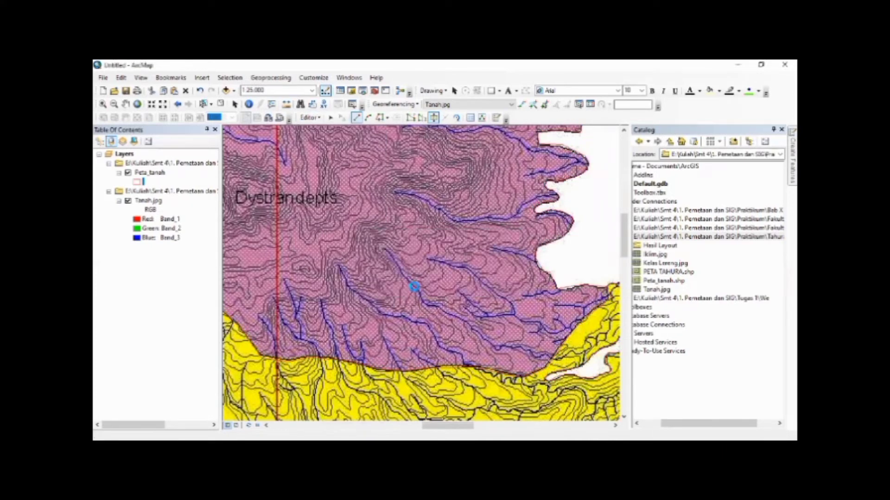
Check the cut Peta_tanah polygons at full extent by hiding the Tanah.jpg layer and showing it again
click(137, 104)
click(128, 200)
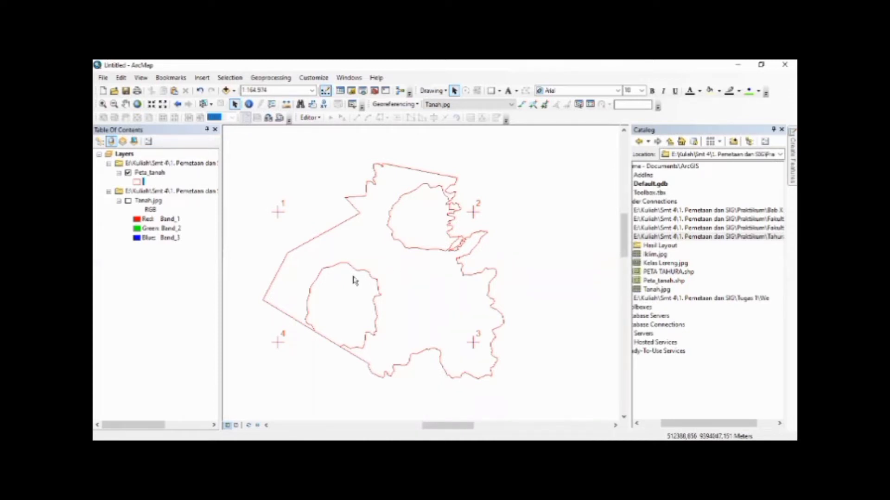
click(128, 200)
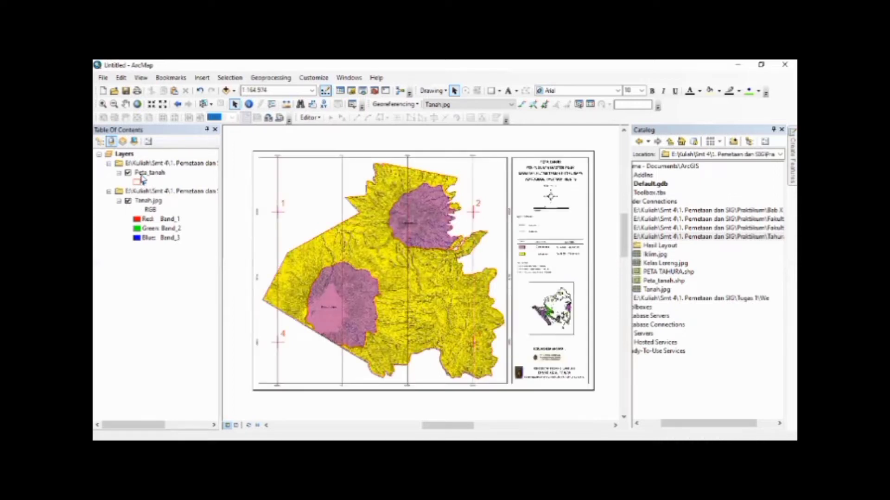
Open the attribute table of the Peta_tanah layer and move it clear of the western part of the map
click(143, 173)
right_click(142, 174)
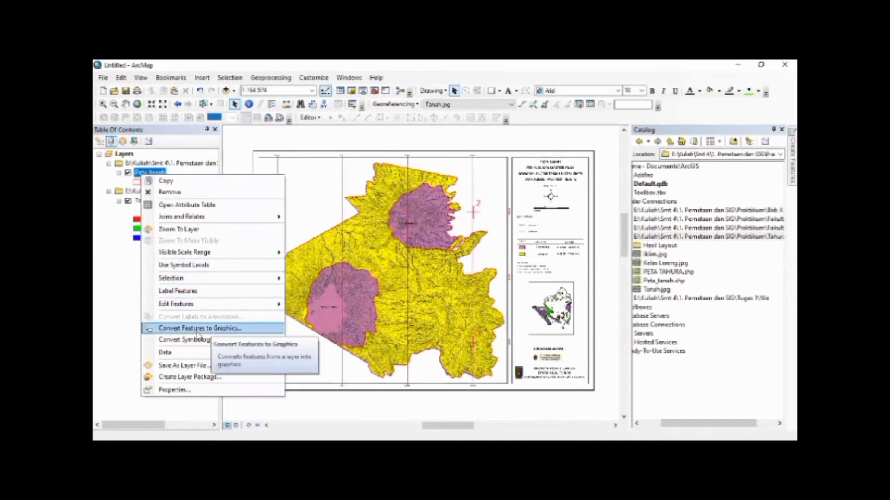
click(163, 207)
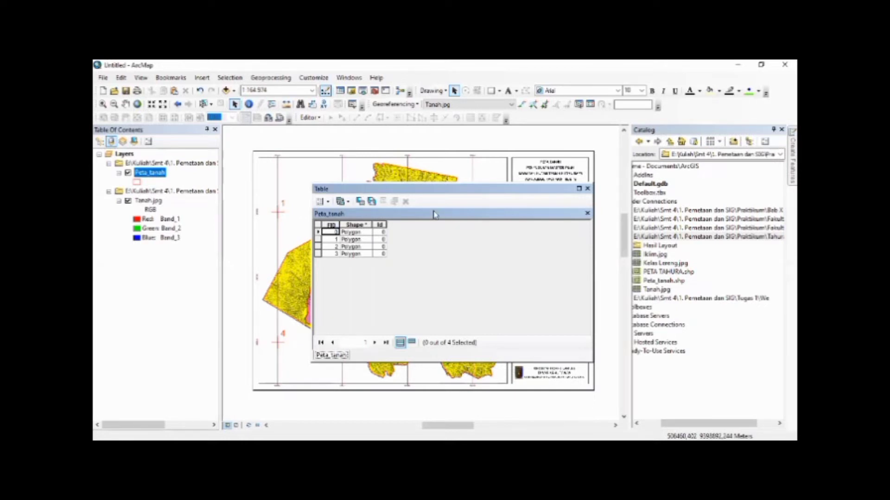
drag(436, 214, 556, 239)
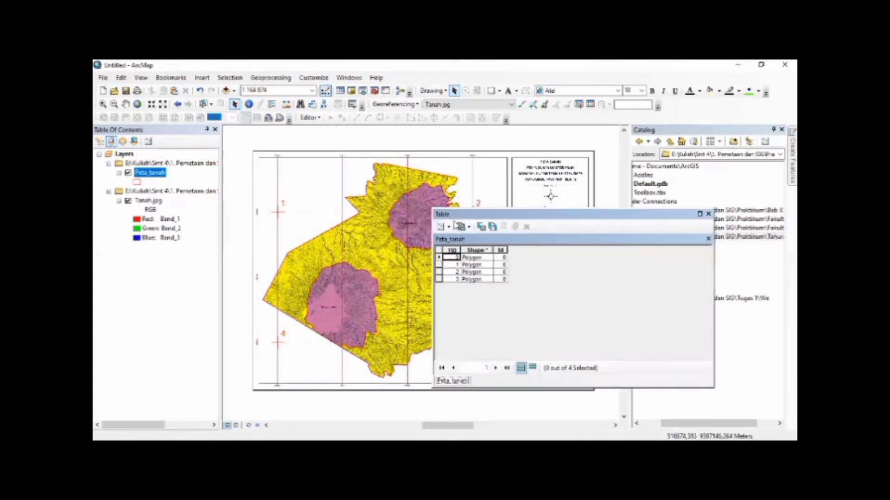
drag(455, 215, 456, 226)
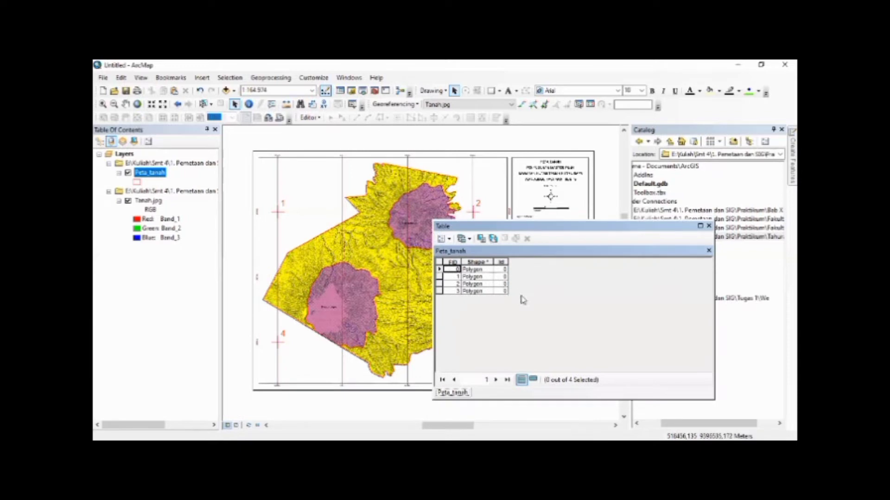
Set up a new attribute field named Klasifikasi with type Text for the Peta_tanah table
click(446, 239)
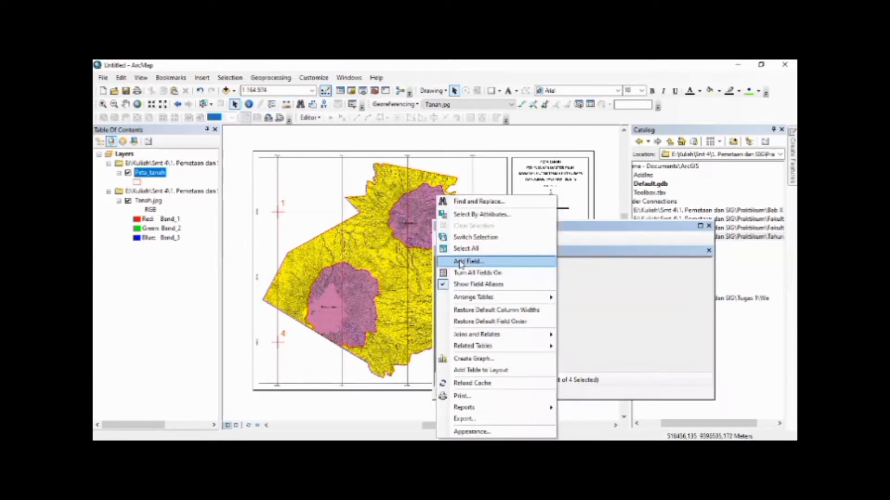
click(460, 262)
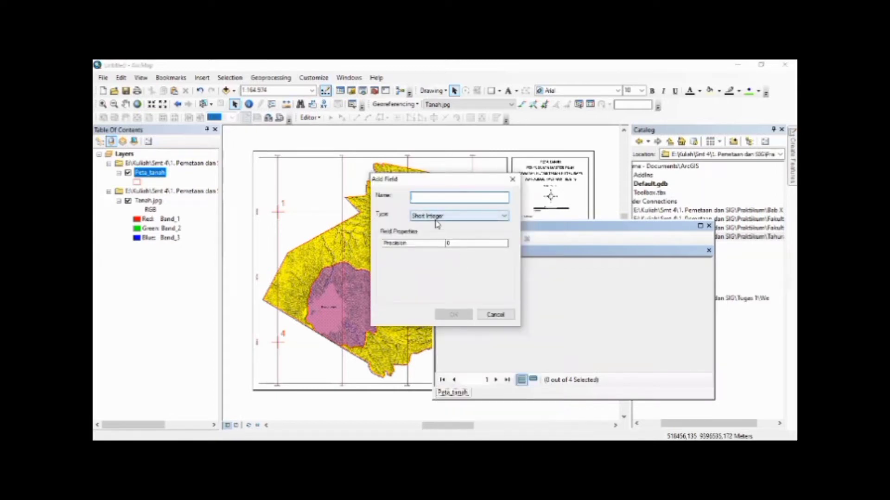
text(Klasifikasi)
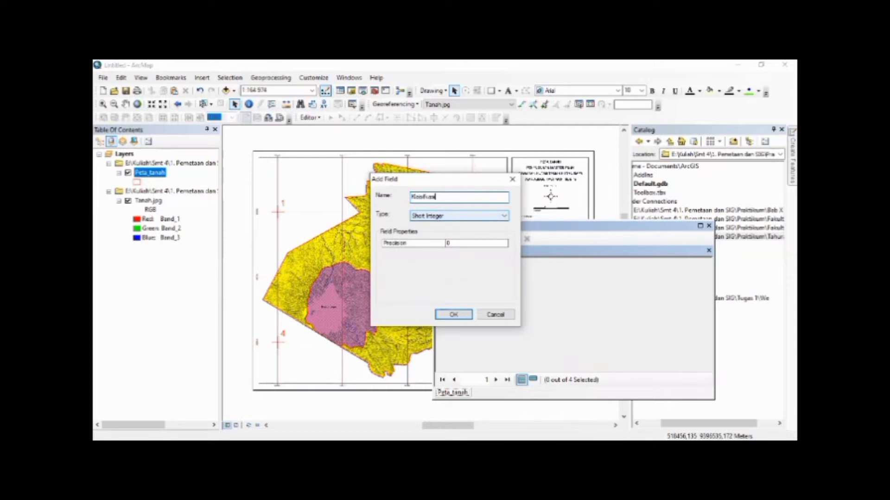
click(435, 216)
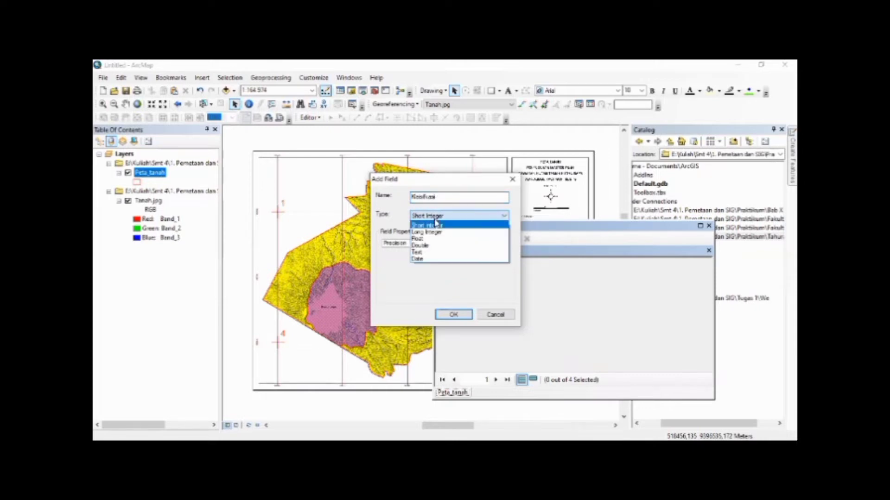
click(436, 224)
drag(437, 197, 411, 197)
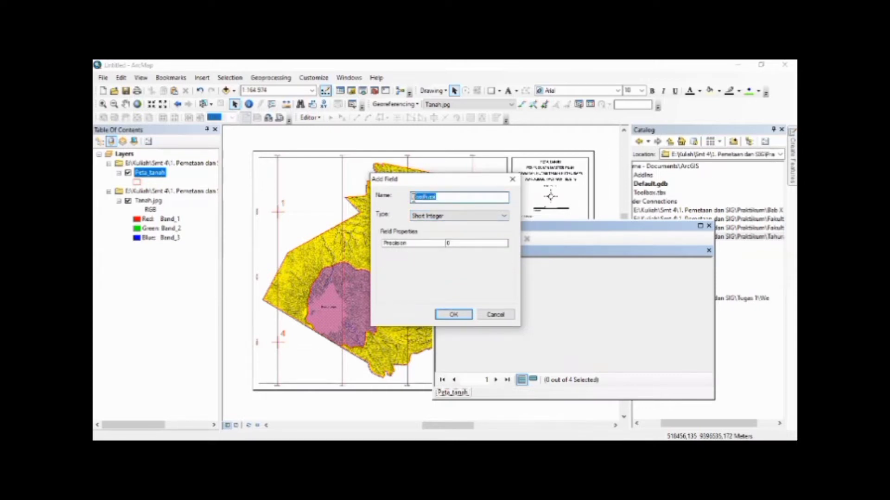
text(klas)
text(Klas)
text(ifikasi)
click(438, 216)
click(433, 250)
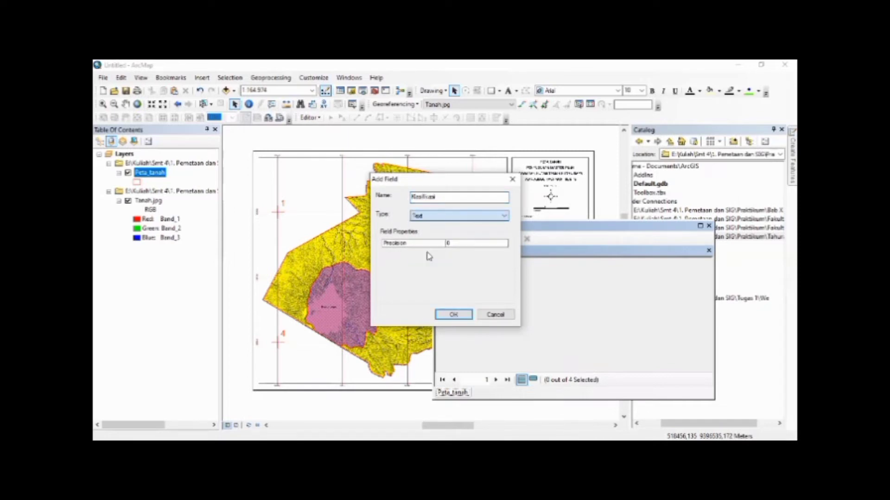
Edit the text field's length and create the field, accepting the shortened name Klasifikas
click(450, 244)
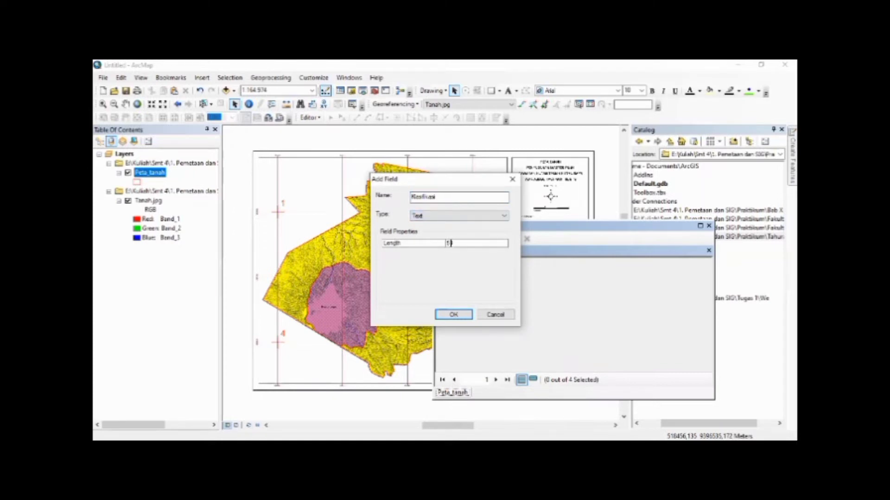
key(BackSpace)
click(456, 315)
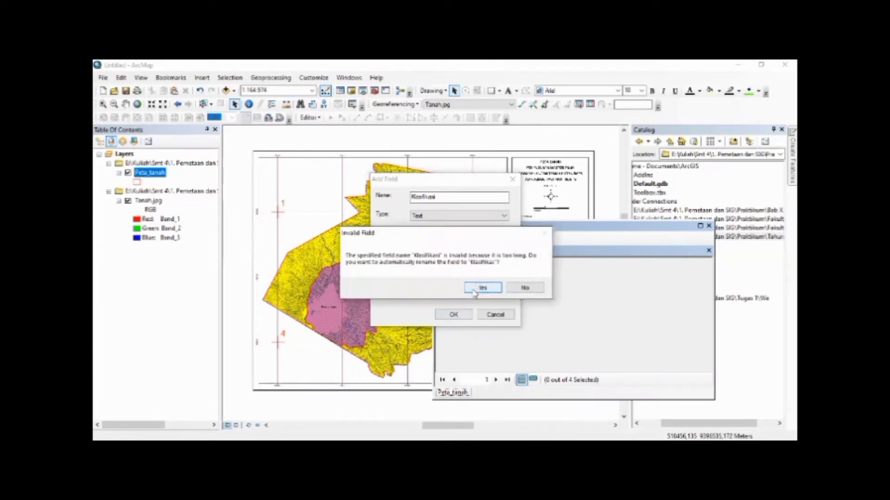
click(482, 288)
click(441, 237)
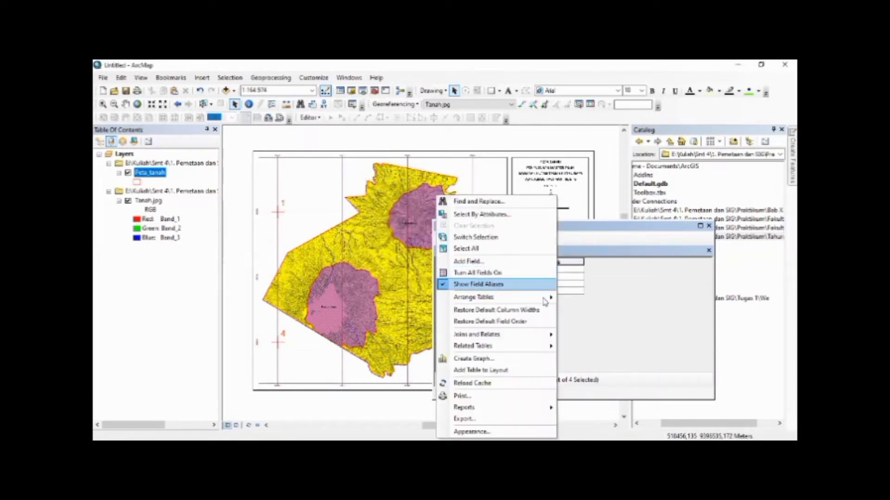
click(577, 306)
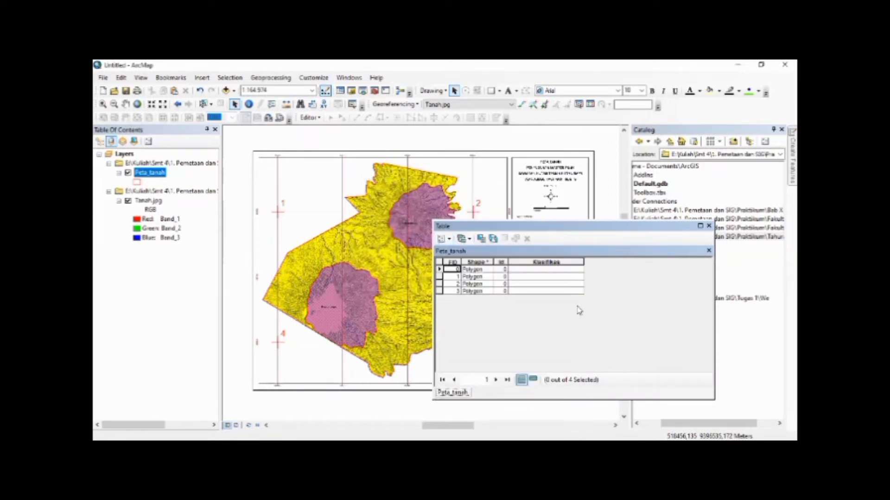
Select the southwestern, northern and small eastern polygons one by one with Select by Rectangle to match them to their table rows
click(211, 104)
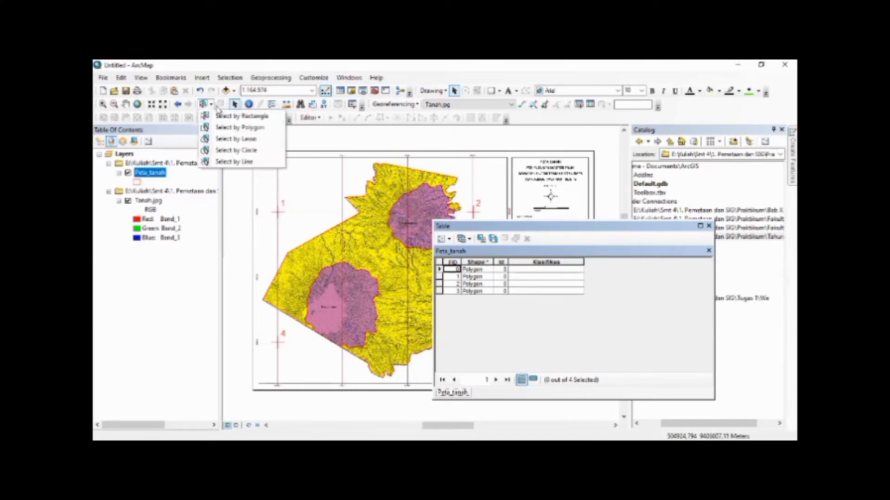
click(227, 116)
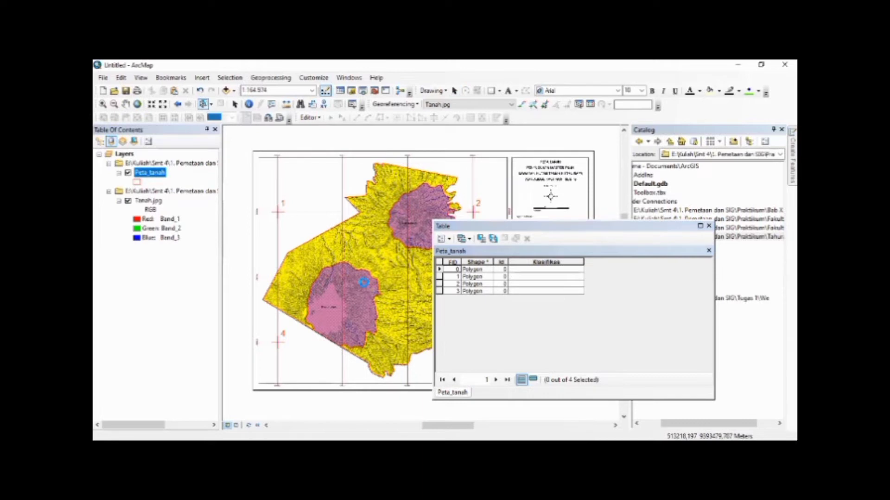
click(363, 282)
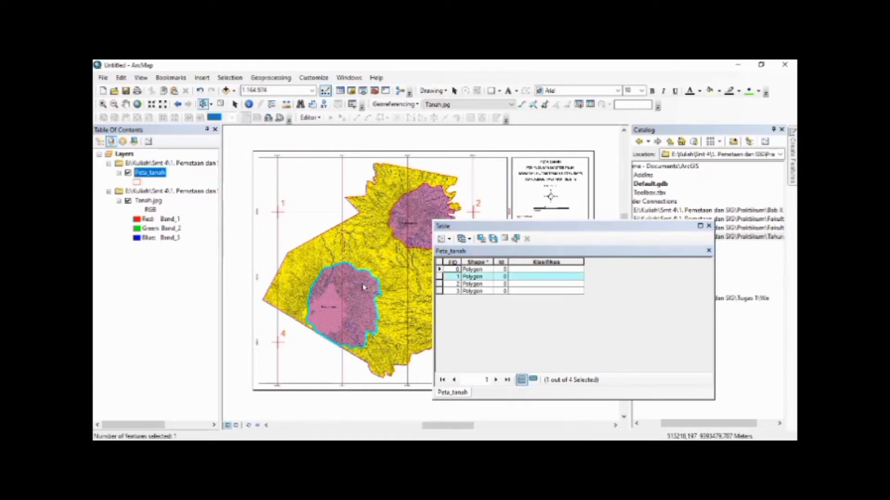
click(407, 225)
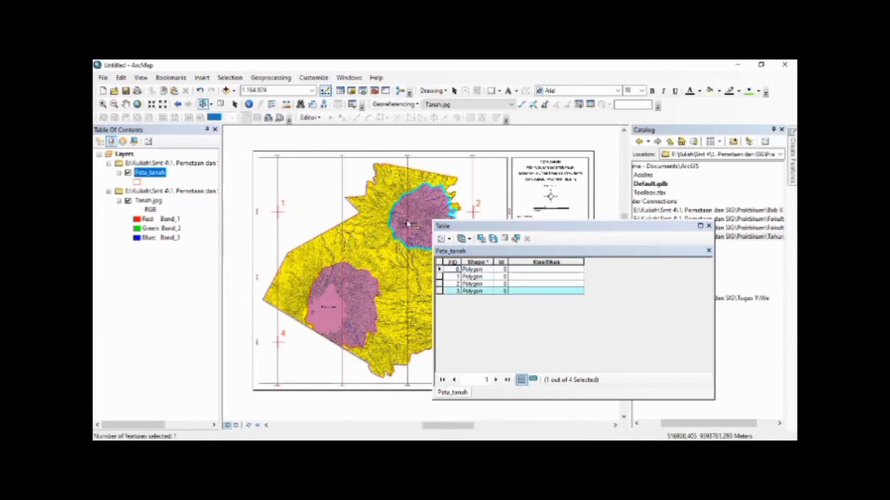
click(454, 206)
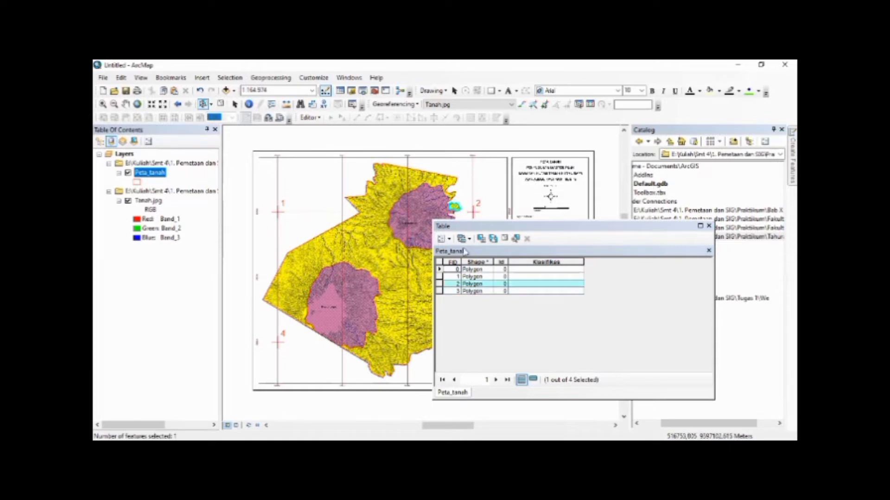
Select the southwestern purple polygon and fill its Klasifikas value with "Dystrandepts" using the Field Calculator
click(389, 287)
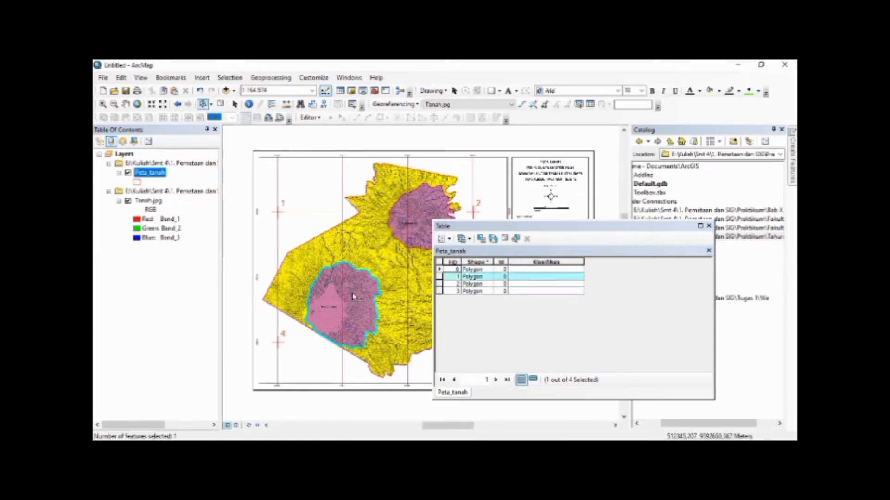
click(530, 258)
right_click(531, 262)
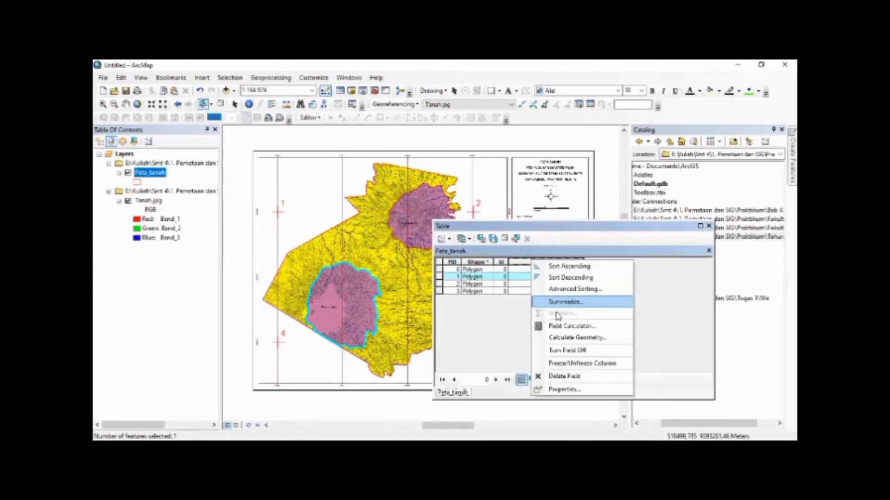
click(561, 325)
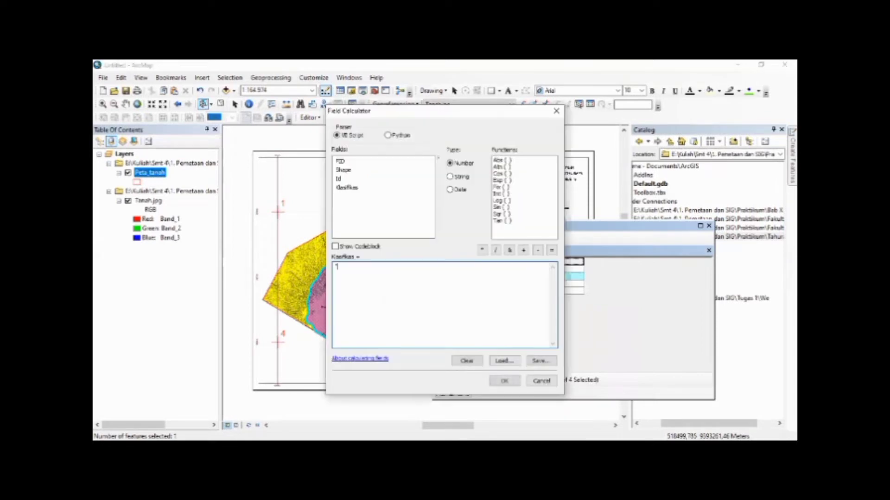
text("Tustran)
key(BackSpace)
key(BackSpace)
click(510, 384)
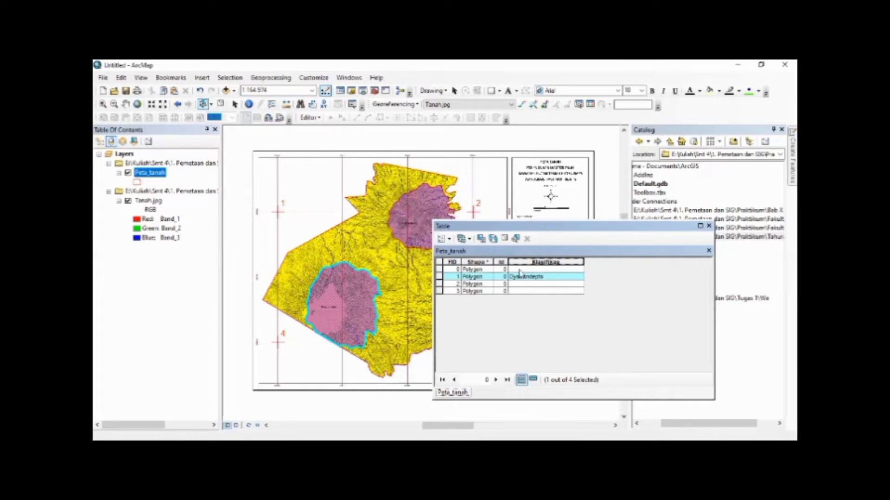
Select the northern purple polygon and calculate its Klasifikas value as "Dystrandepts"
click(417, 228)
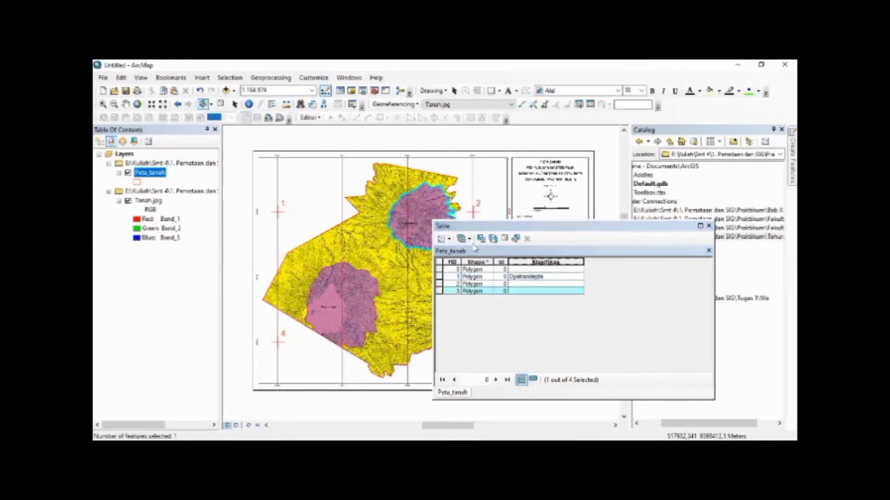
right_click(549, 260)
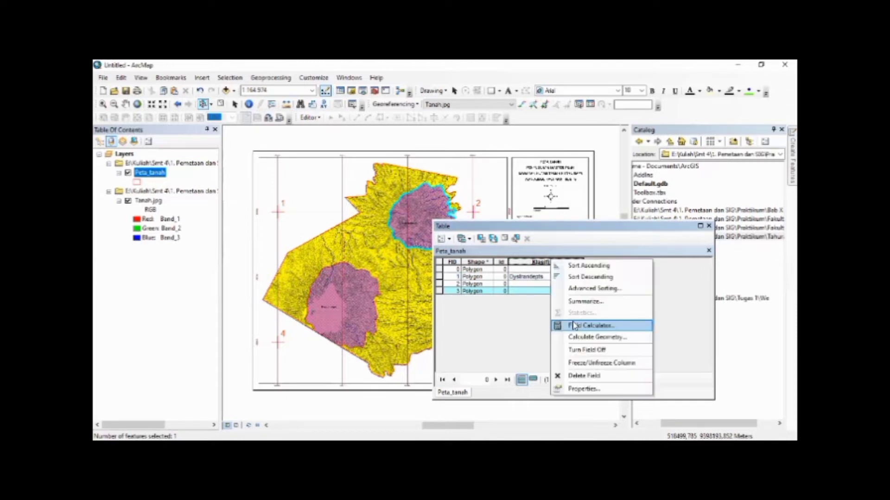
click(575, 325)
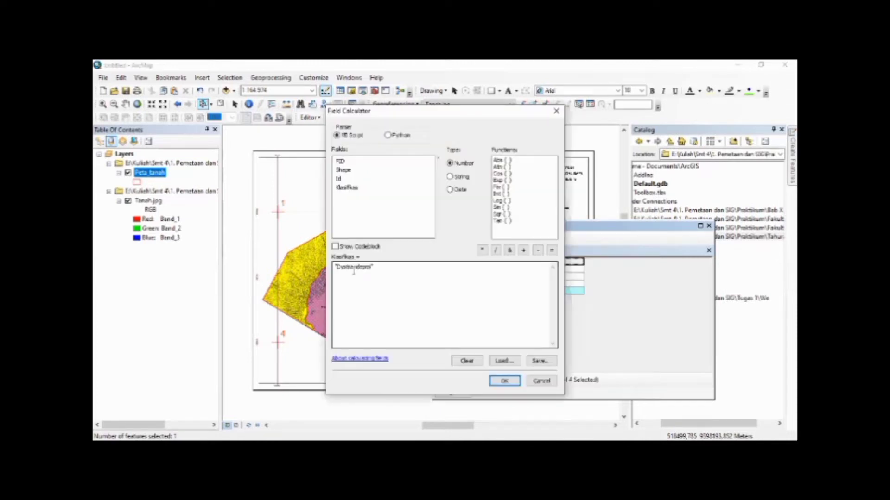
click(504, 382)
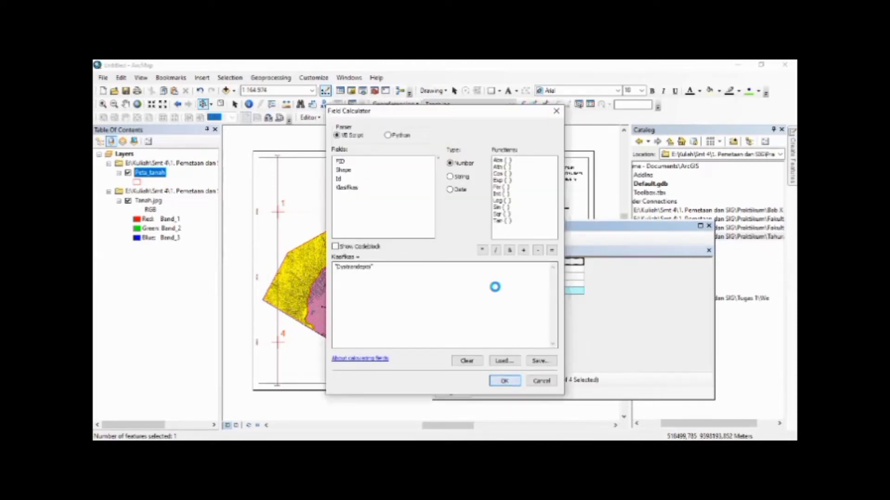
Select the large yellow polygon and calculate its Klasifikas value as "Dystropepts"
click(410, 263)
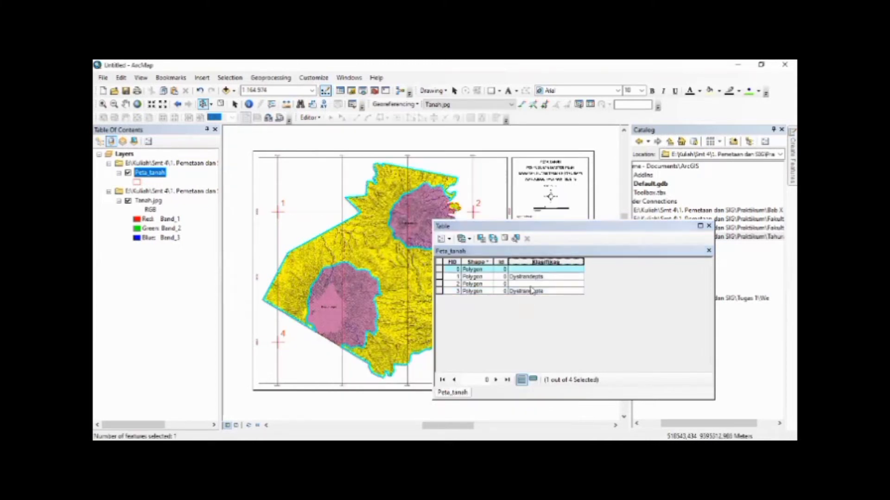
right_click(519, 262)
click(559, 328)
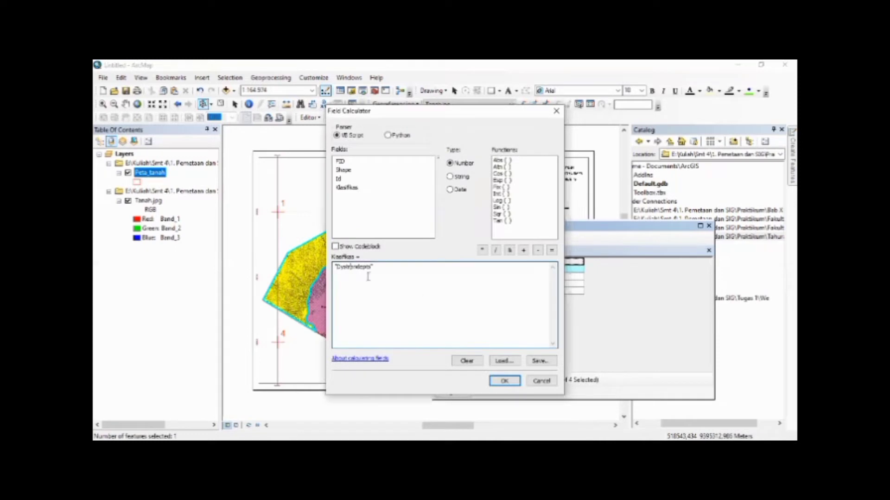
key(Delete)
key(Delete)
text(opep)
click(481, 284)
click(509, 380)
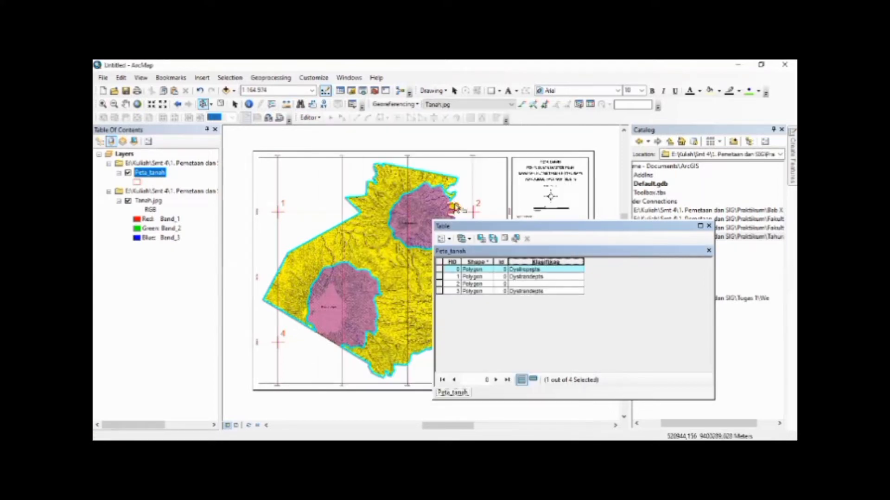
Calculate Klasifikas as "Dystropepts" for the small yellow polygon on the eastern edge, and narrow the Klasifikas column
click(455, 208)
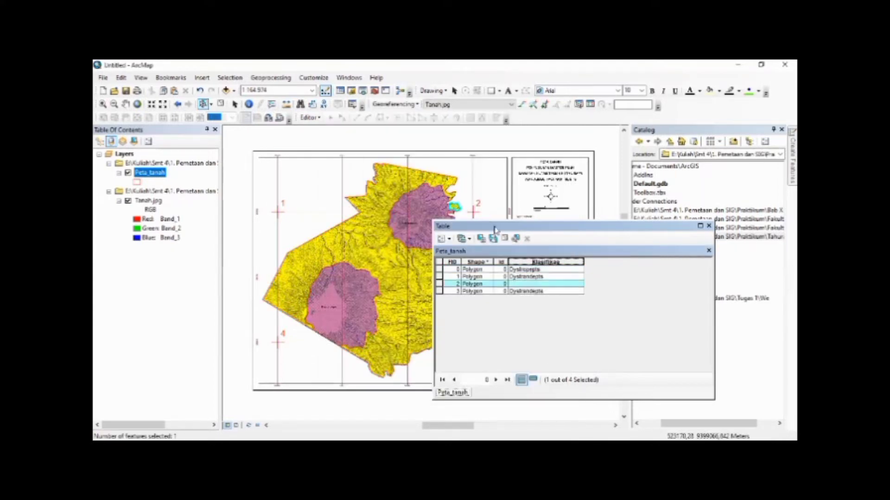
right_click(526, 261)
click(562, 331)
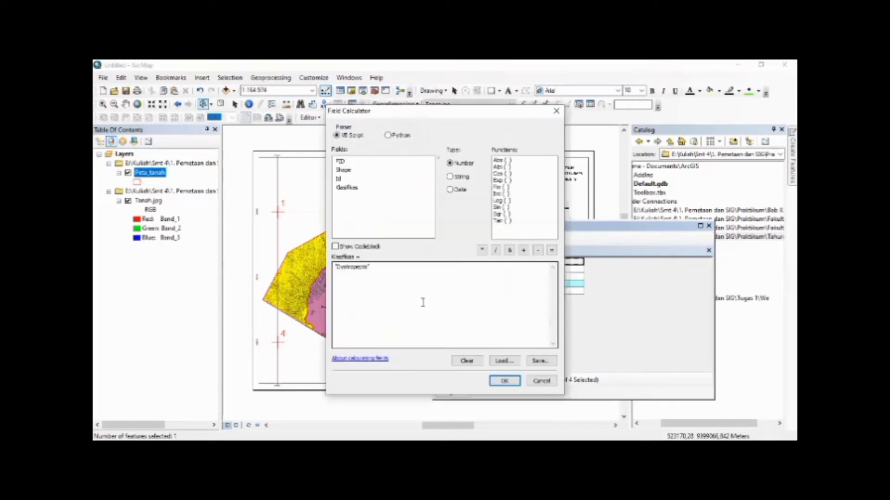
click(495, 381)
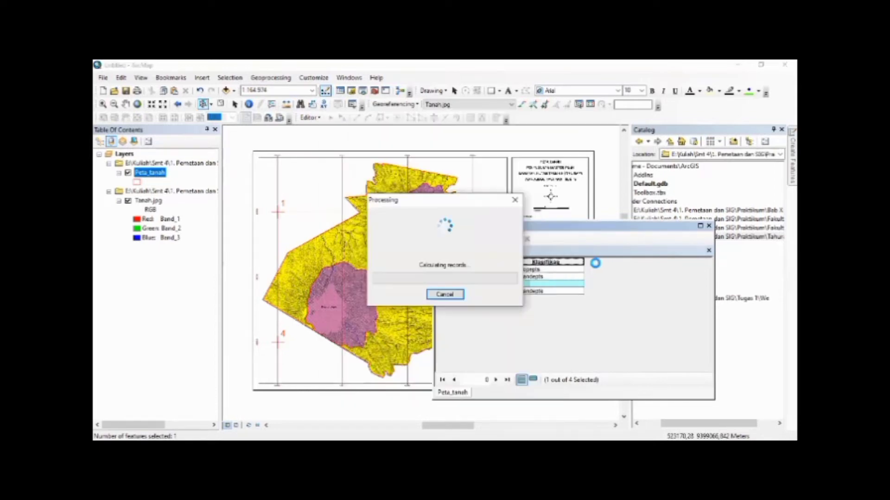
drag(583, 262, 549, 262)
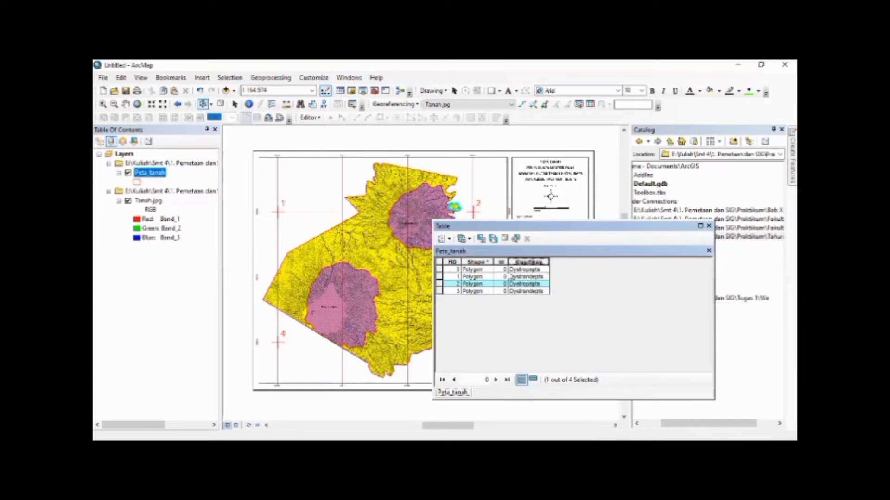
Clear the selection and add a field named Luas with type Double to the Peta_tanah table
click(442, 263)
click(449, 239)
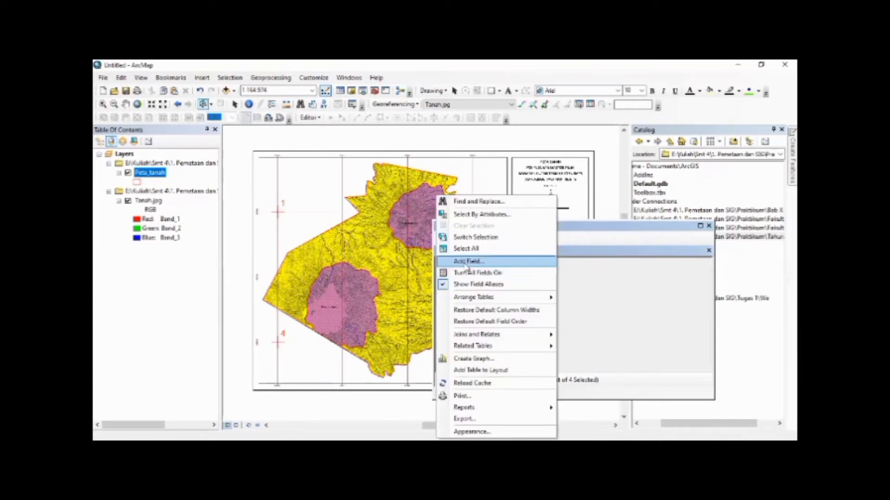
click(465, 262)
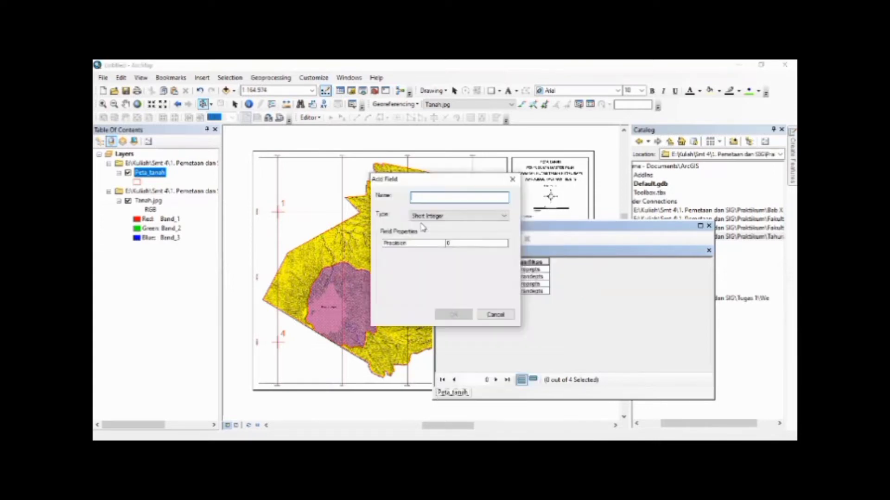
text(Luas)
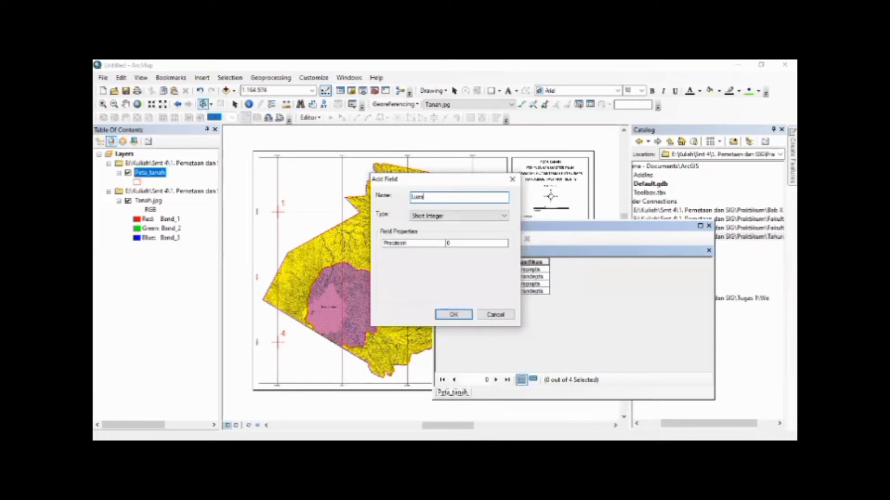
click(416, 217)
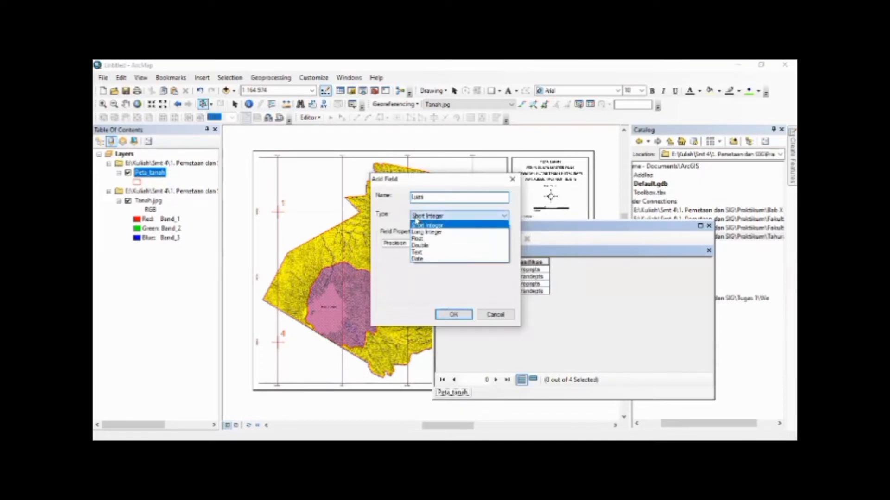
click(422, 246)
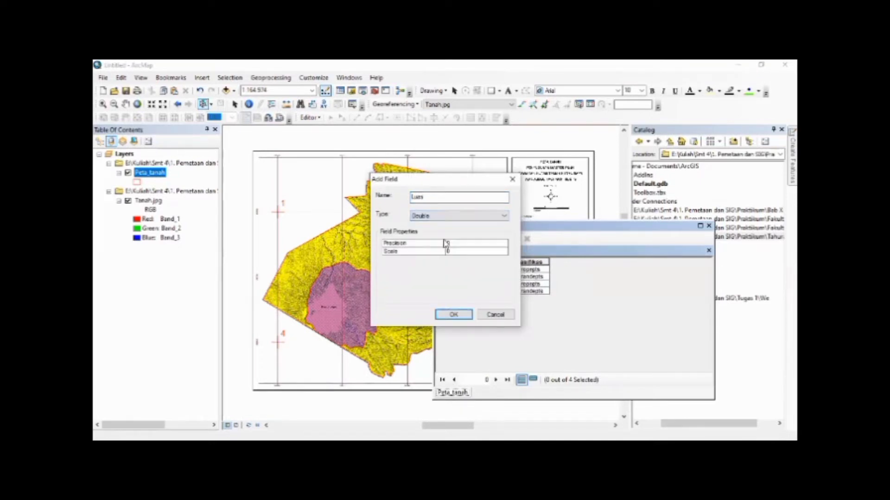
click(479, 254)
click(457, 314)
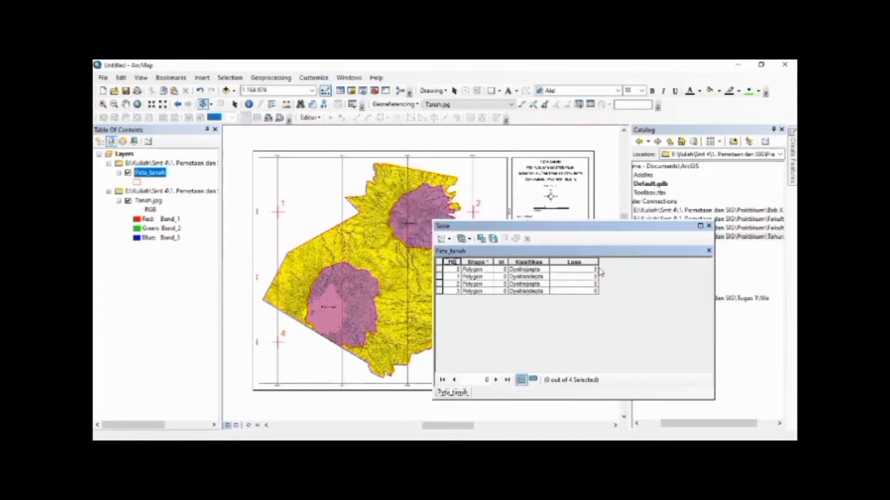
Calculate the Luas field as polygon area in hectares using the data source's coordinate system, and narrow the Luas column
click(568, 260)
right_click(569, 261)
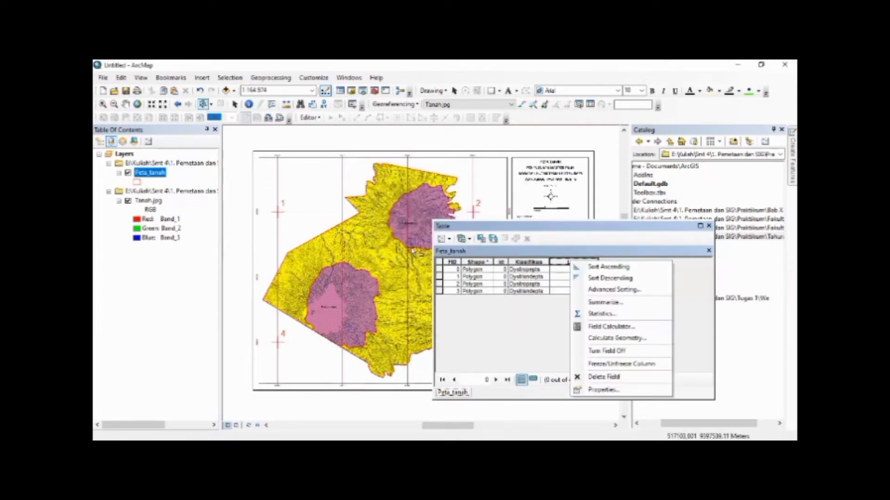
click(593, 344)
click(468, 280)
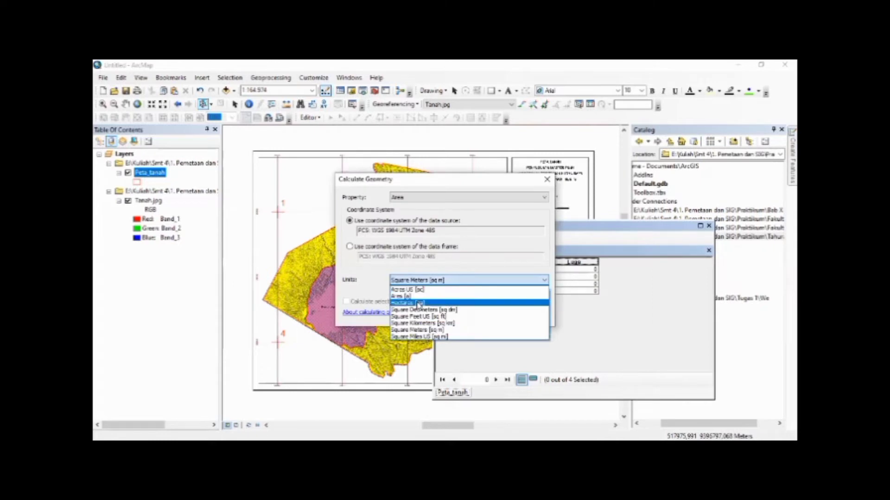
click(424, 289)
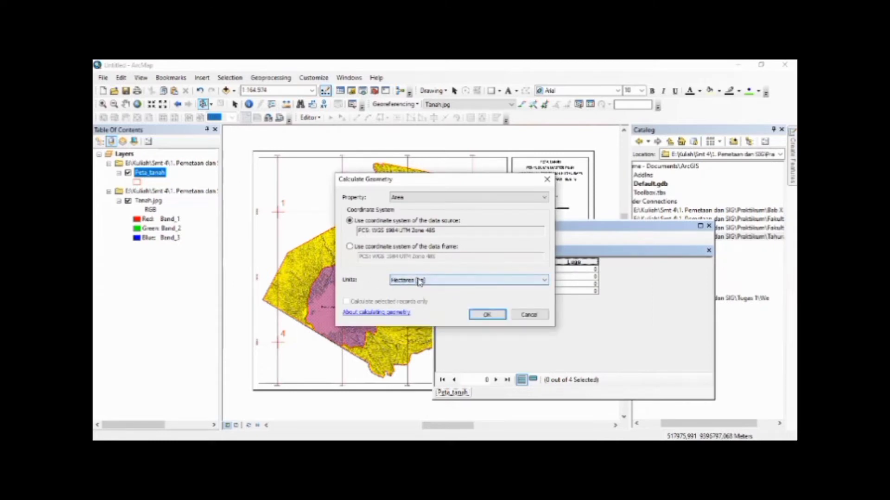
click(499, 315)
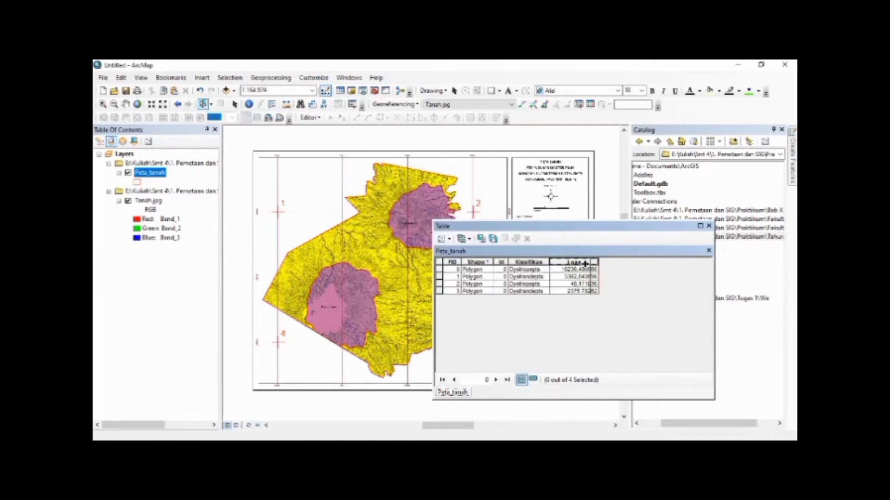
drag(599, 263, 575, 264)
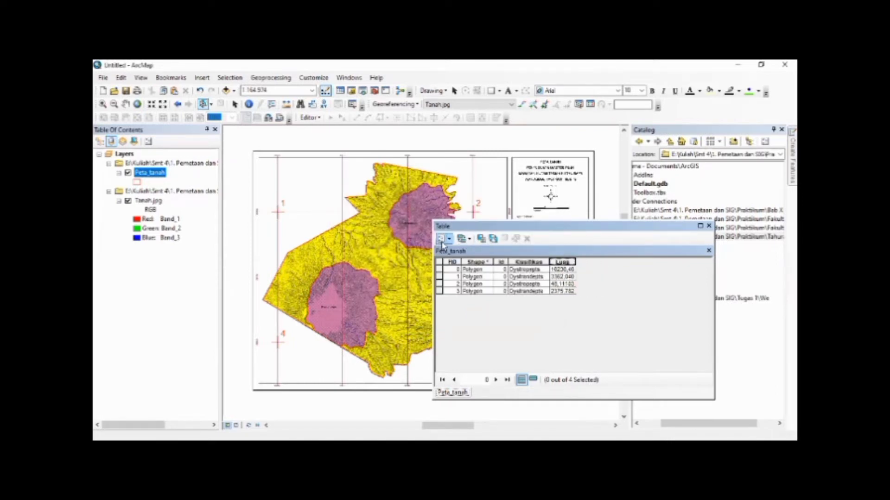
Add a Text field named Keterangan with length 20 to the Peta_tanah table, leaving no record selected
click(445, 239)
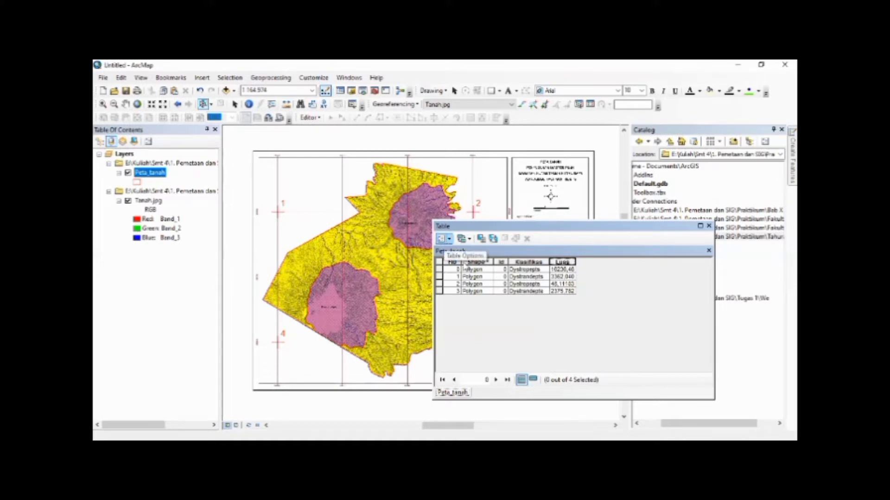
click(464, 306)
text(Keterangan)
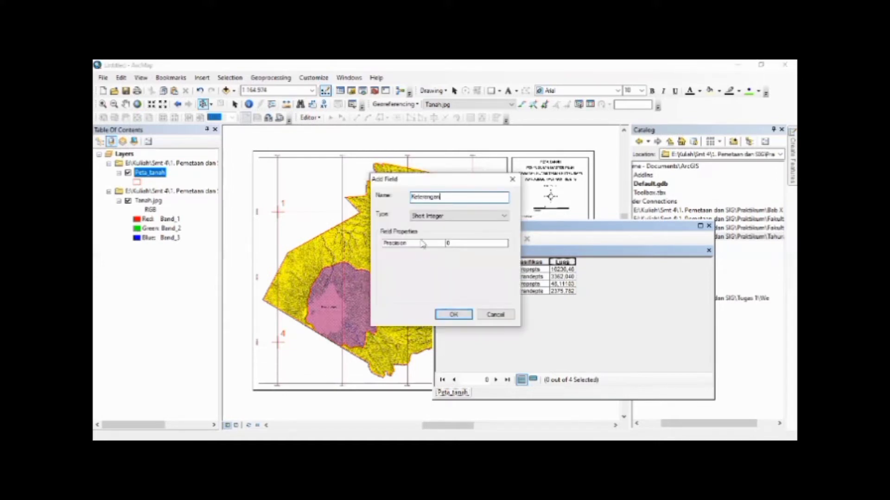
click(423, 216)
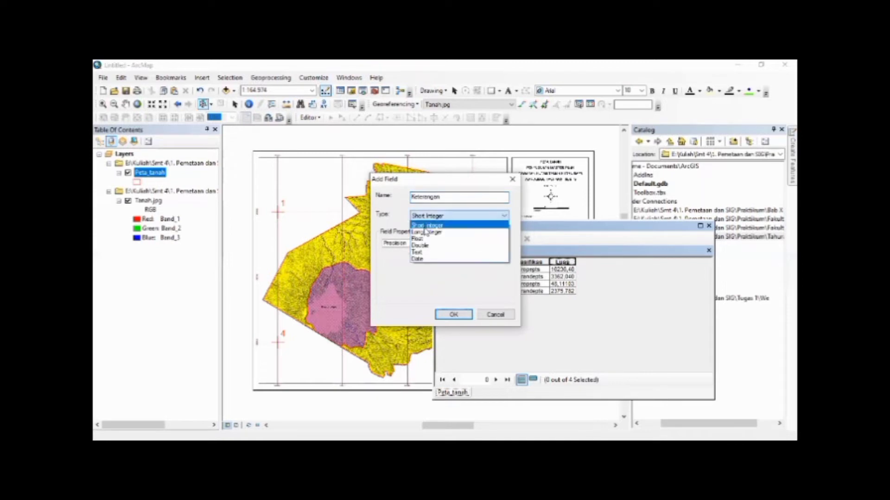
click(423, 253)
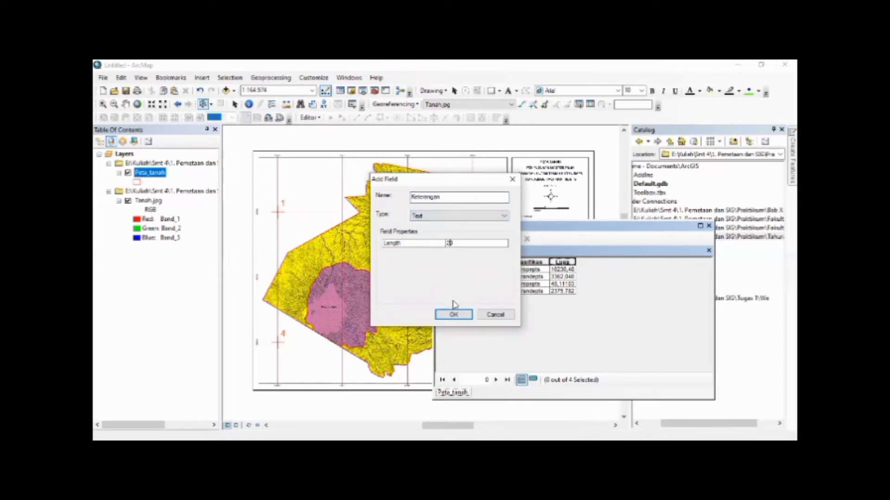
click(454, 314)
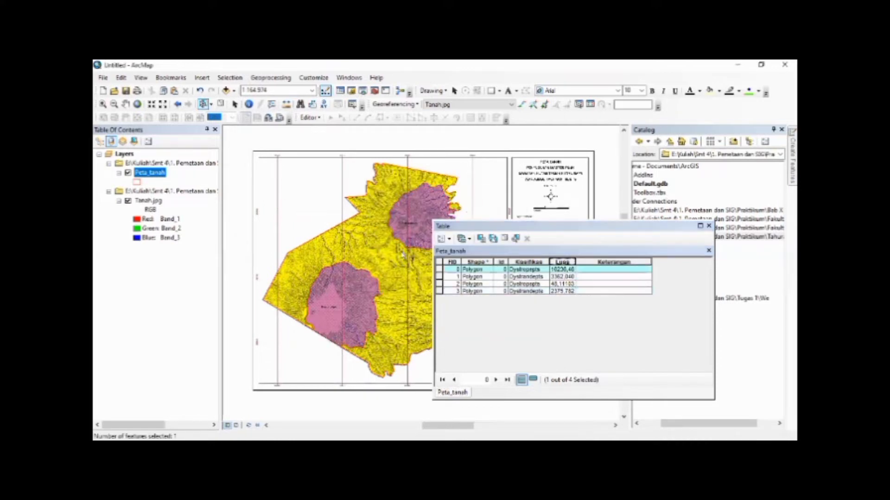
click(439, 269)
click(441, 263)
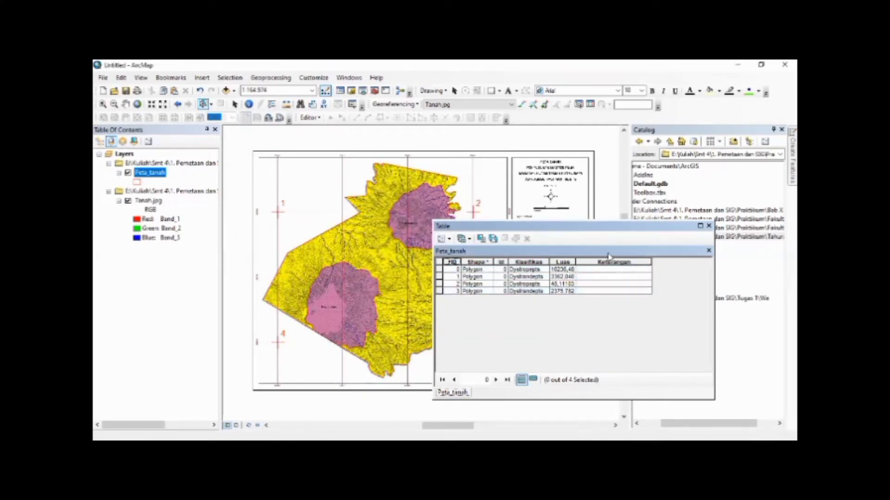
Calculate Keterangan as "Tidak Peka" for all records and narrow the Keterangan column
click(605, 261)
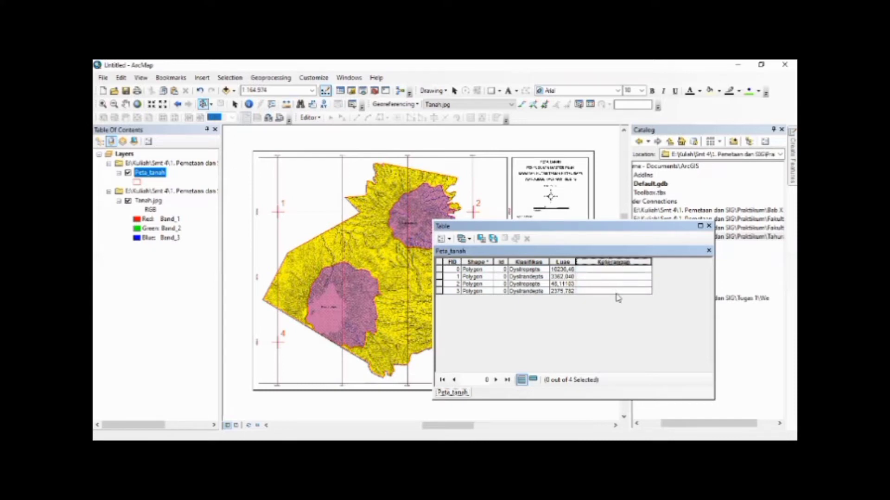
right_click(598, 263)
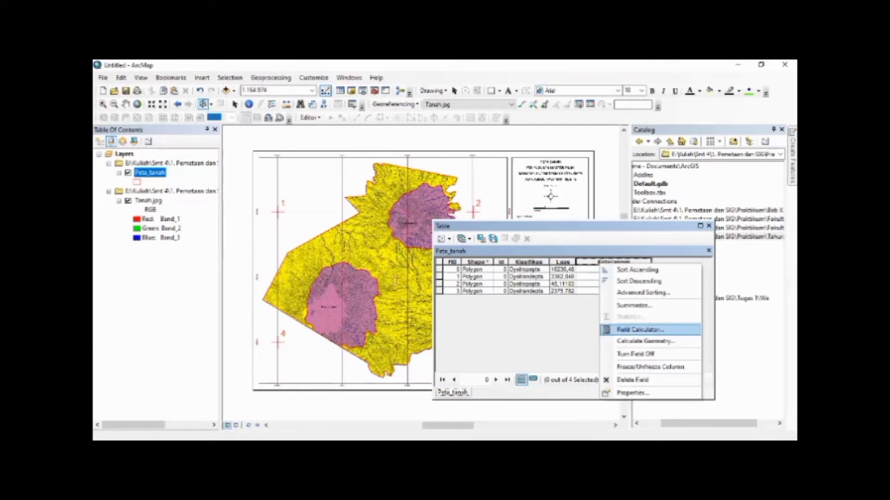
click(640, 329)
drag(383, 276, 304, 283)
key(Delete)
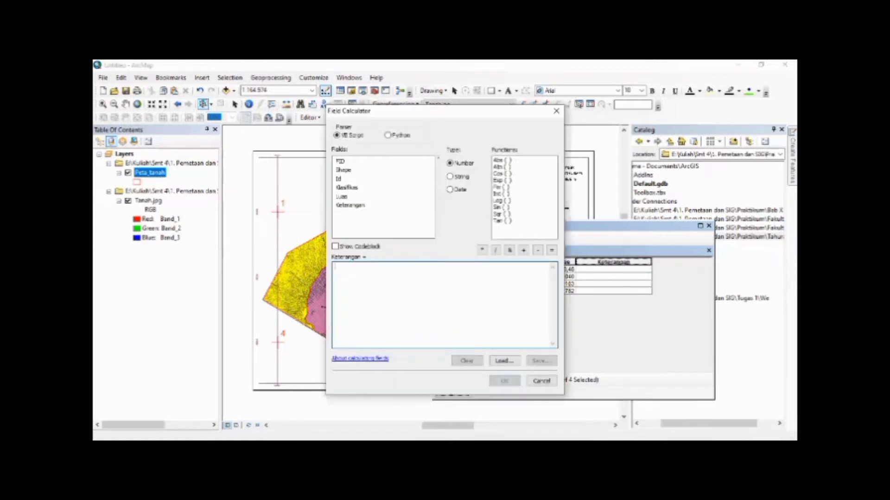
text("Tidak Peka)
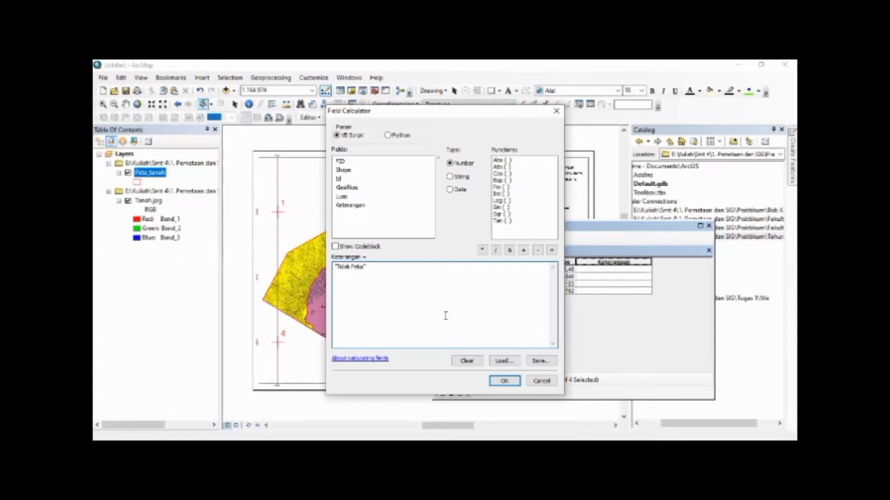
click(504, 381)
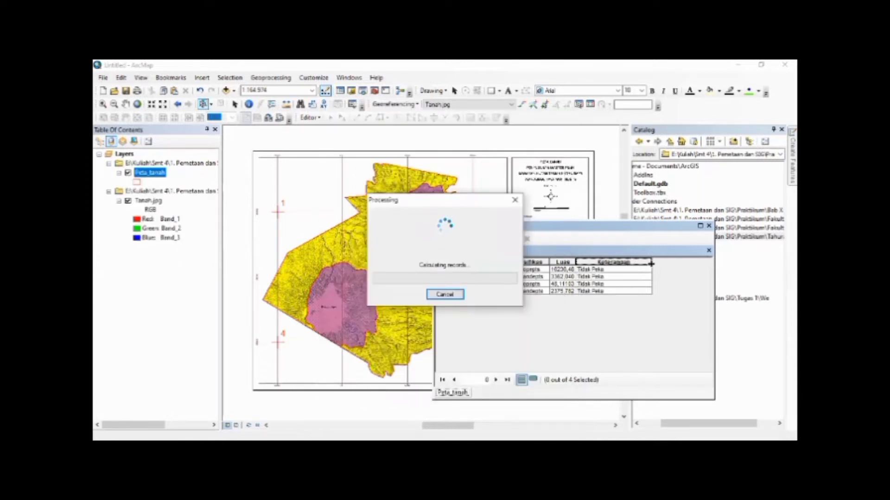
drag(651, 263, 612, 267)
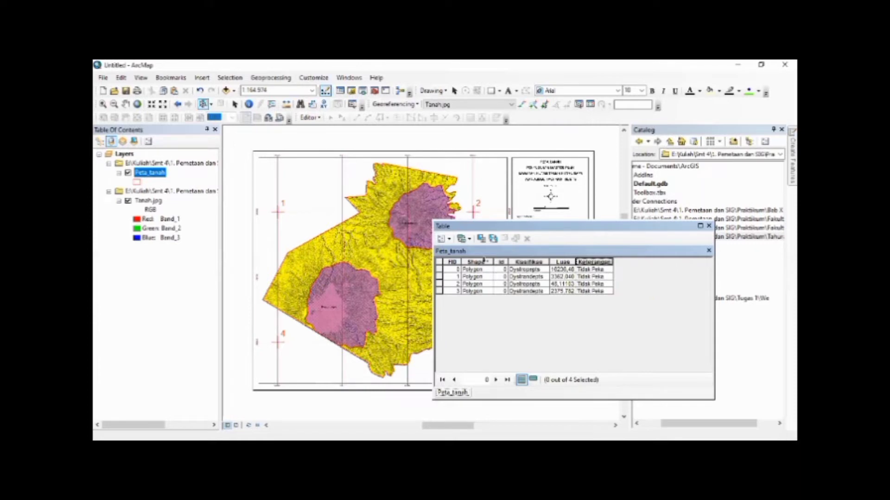
Add a field named Skor with type Double to the Peta_tanah table and narrow its column
click(443, 239)
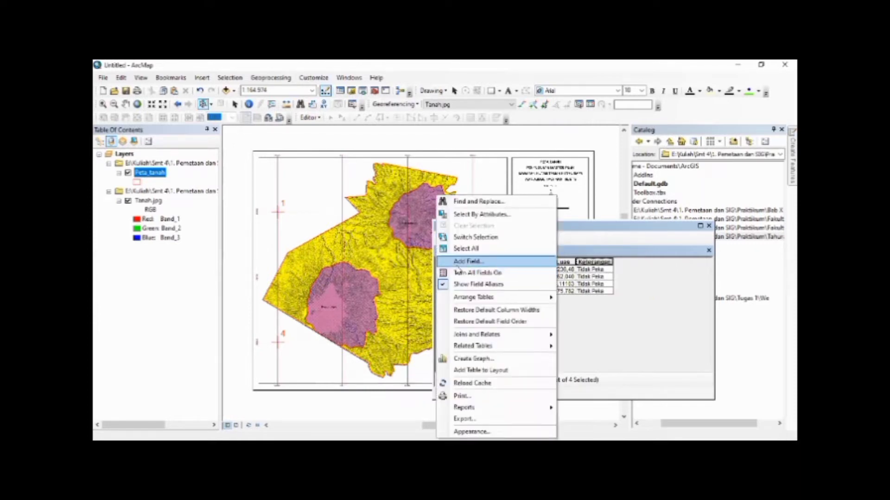
click(458, 262)
text(Skor)
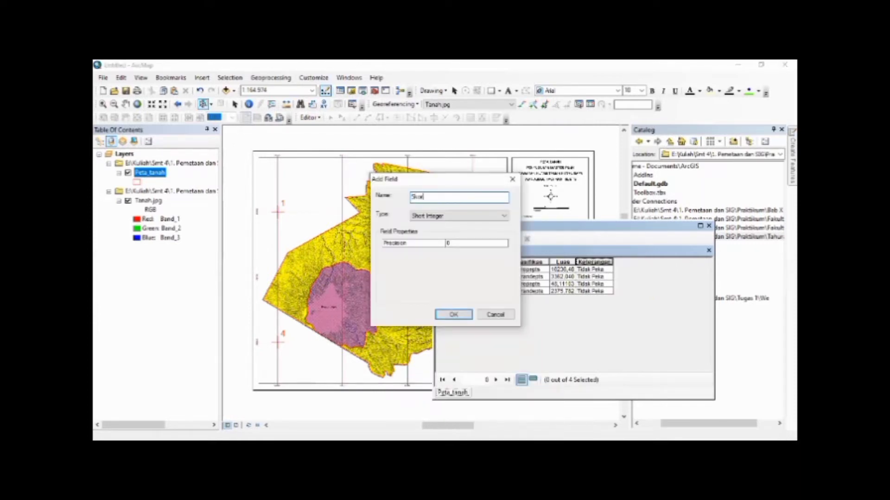
click(426, 216)
click(424, 247)
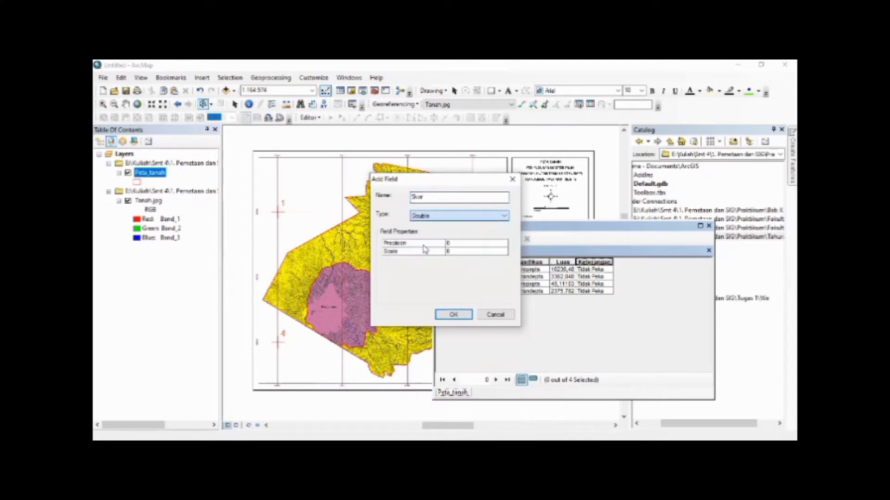
click(455, 314)
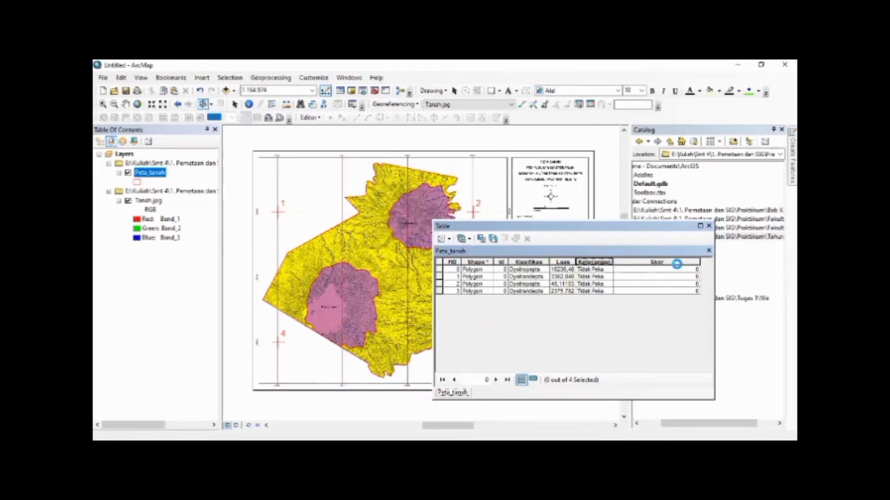
drag(699, 262, 641, 270)
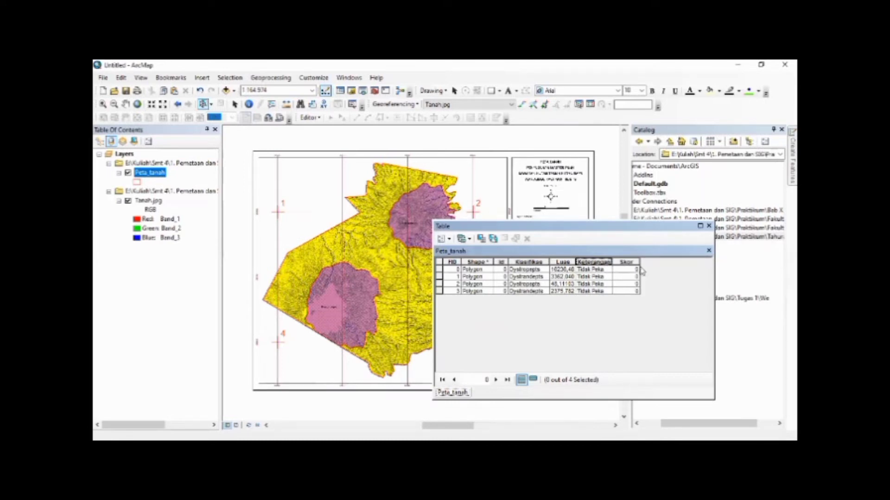
Calculate Skor as 30 for all records and close the attribute table
right_click(630, 262)
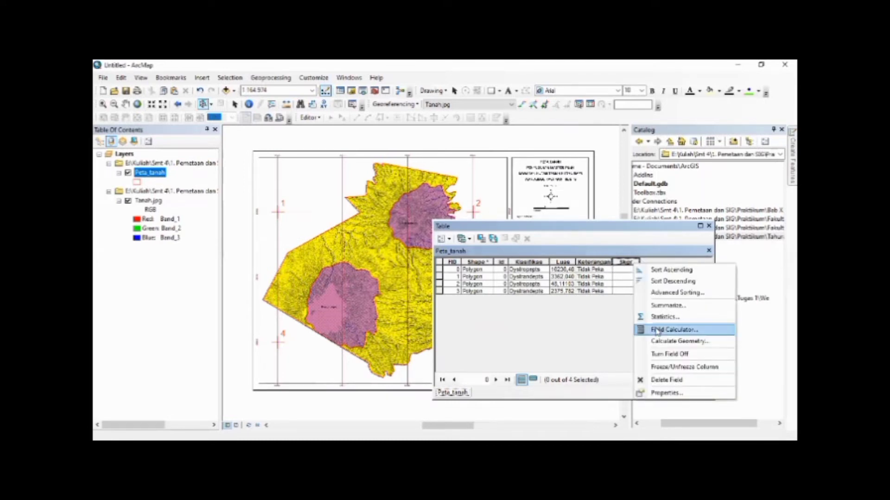
click(657, 330)
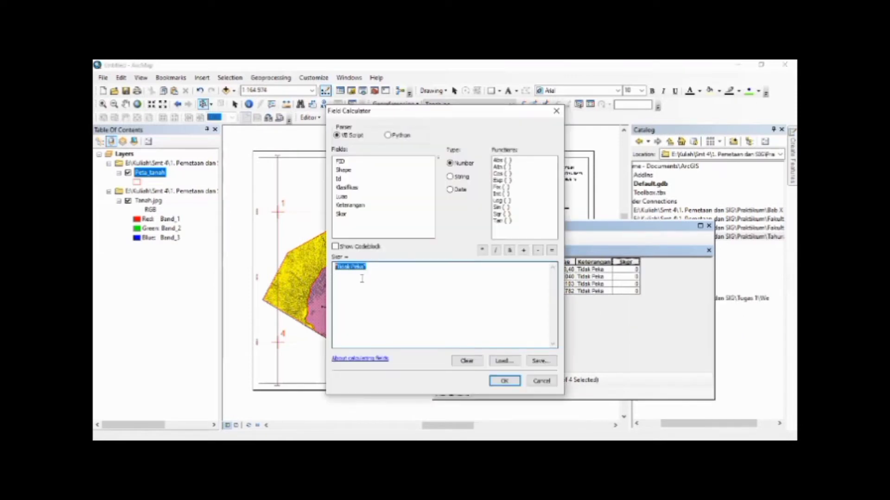
click(377, 265)
drag(378, 265, 332, 267)
text(30)
click(511, 382)
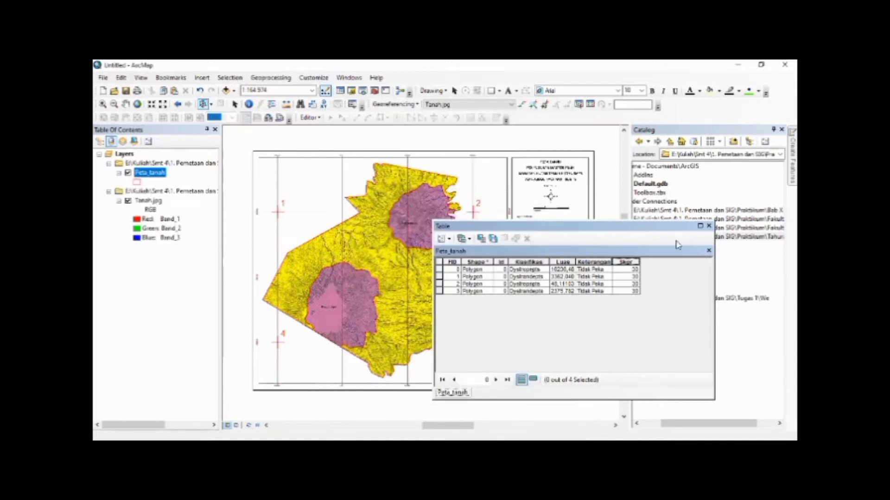
click(708, 227)
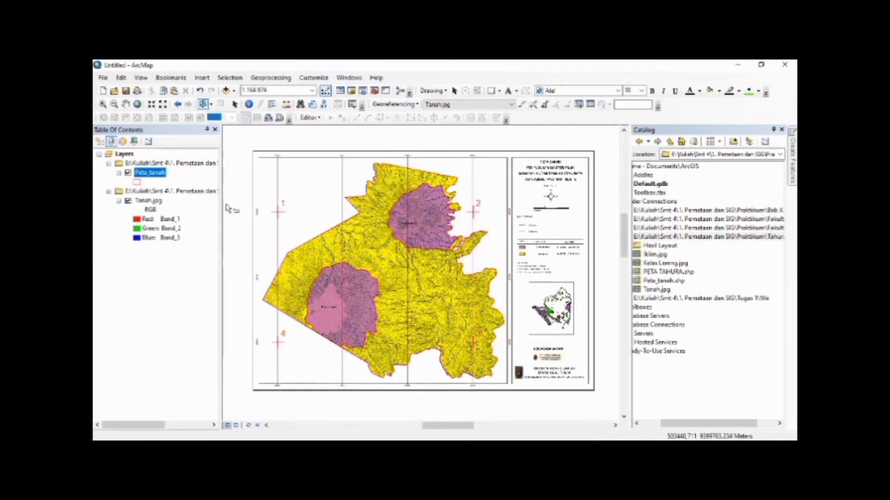
Set the Peta_tanah symbology to unique values of the Klasifikas field, with <all other values> turned off
right_click(156, 174)
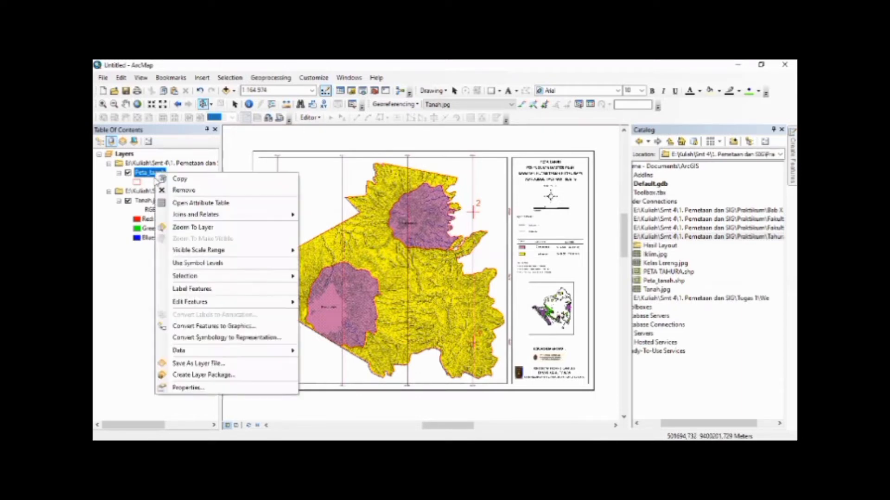
click(190, 388)
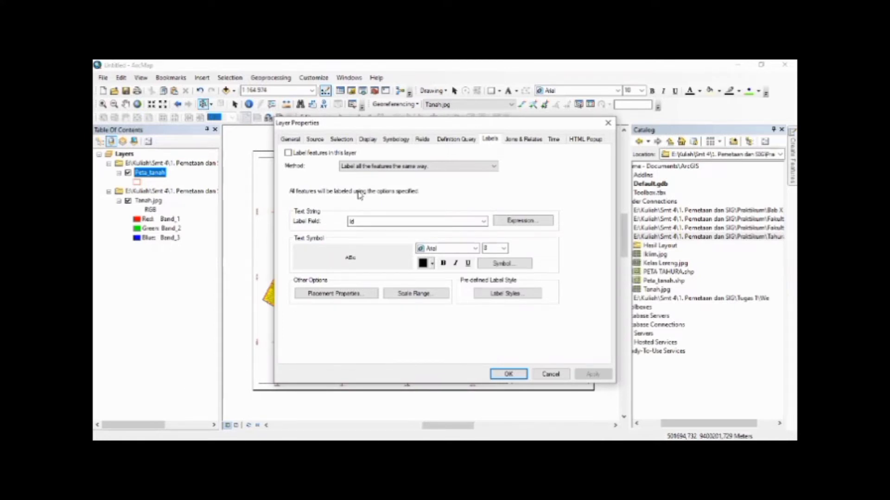
click(395, 139)
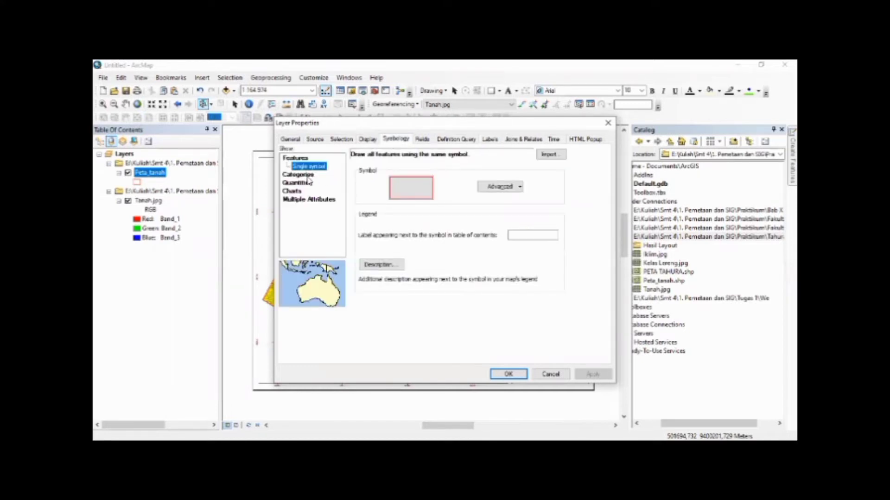
click(299, 179)
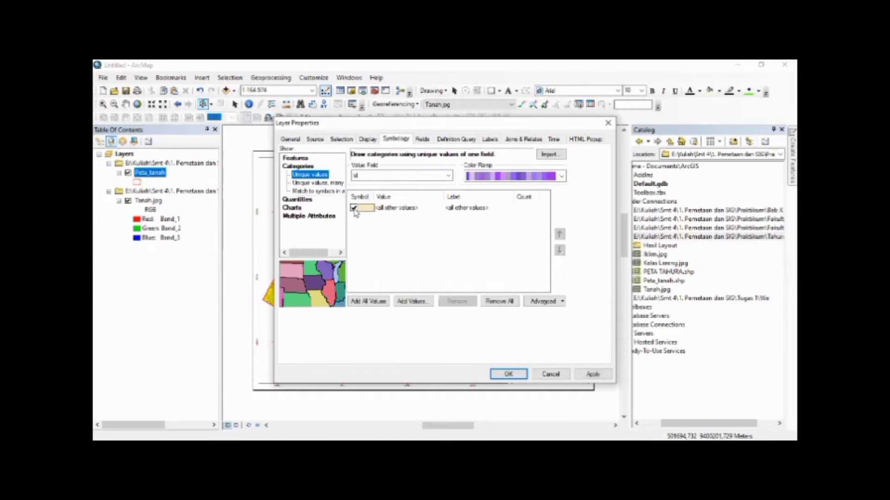
click(448, 175)
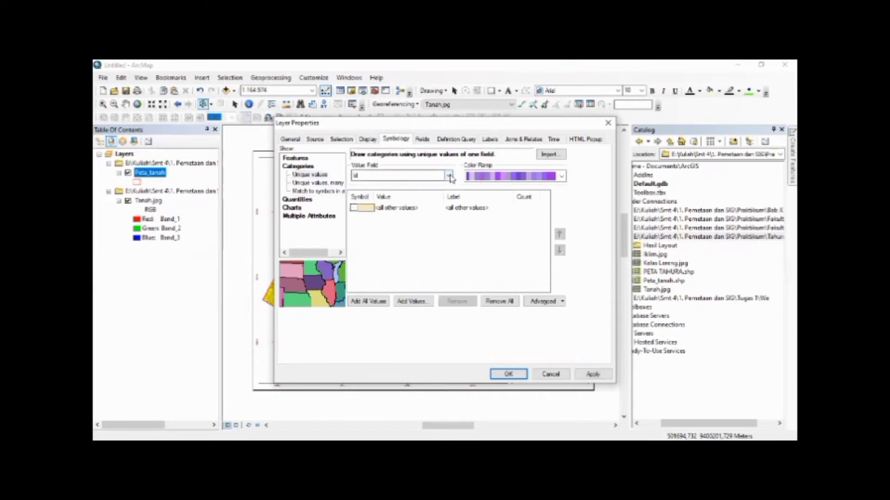
click(415, 192)
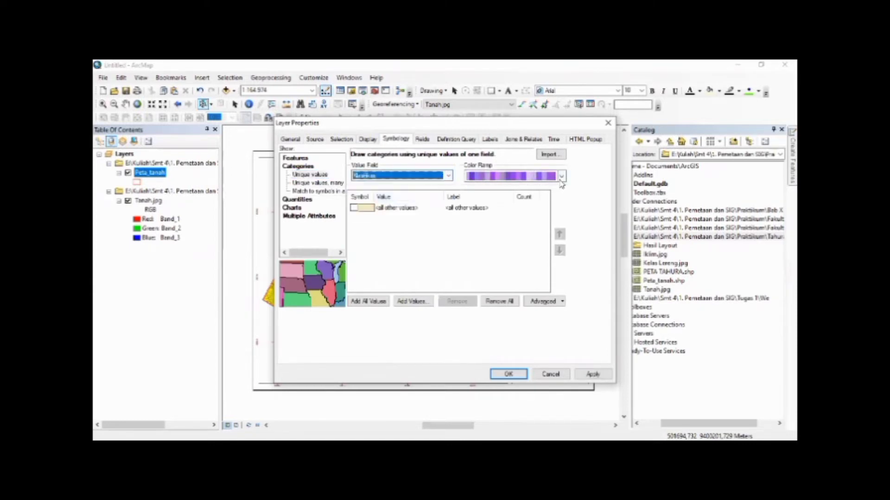
Choose the multi-tone orange colour ramp and add all Klasifikas values to the unique-values symbology
click(561, 177)
mouse_move(560, 230)
mouse_down()
mouse_move(560, 194)
mouse_move(558, 280)
mouse_move(559, 234)
mouse_up()
scroll(559, 199, down, 2)
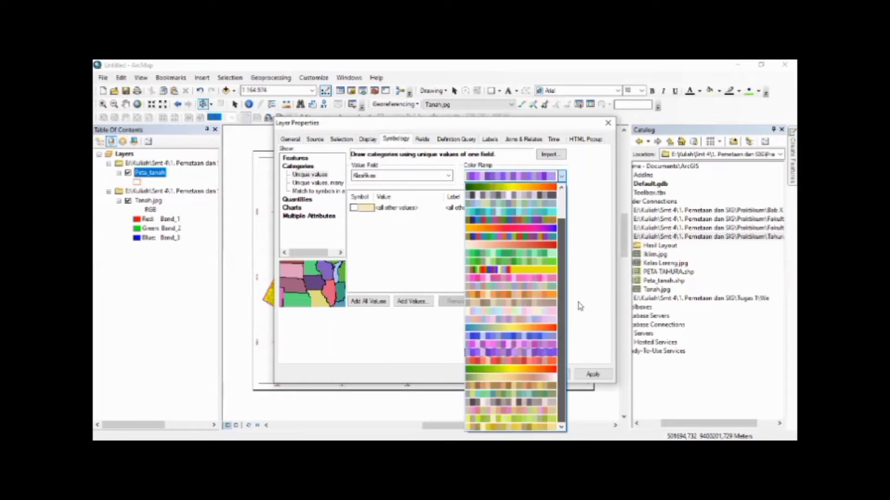
scroll(554, 209, up, 2)
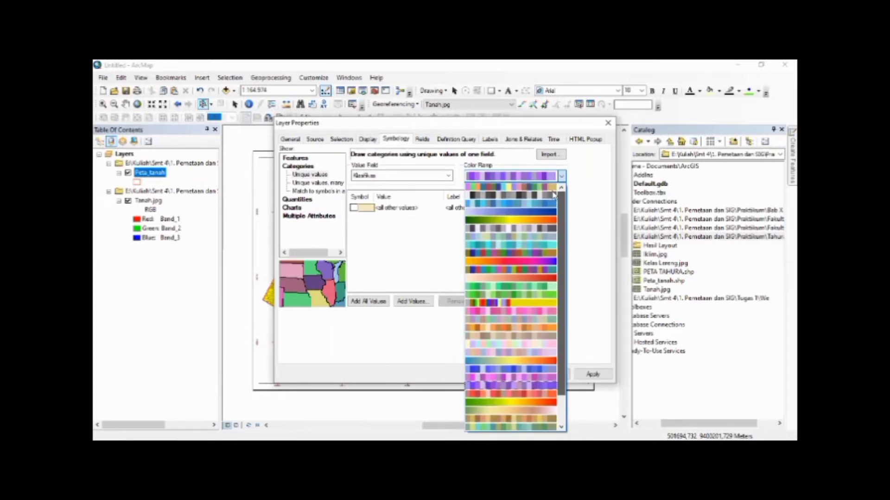
scroll(571, 270, down, 2)
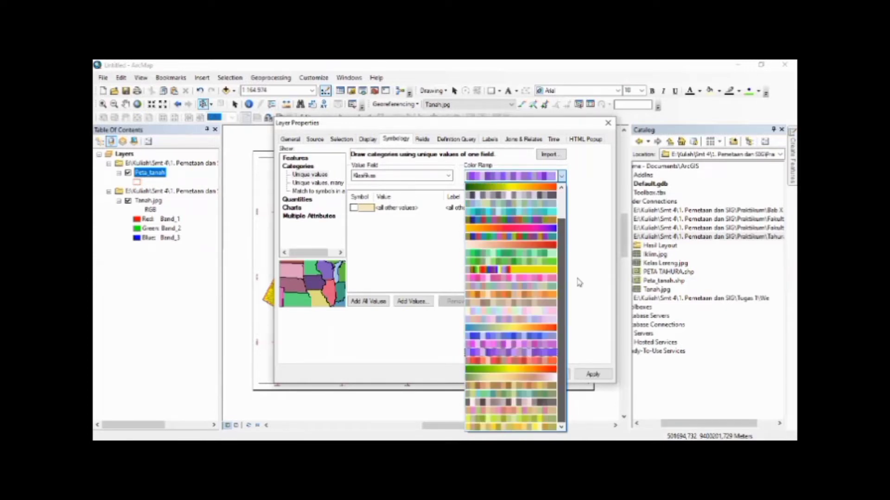
scroll(509, 292, down, 4)
click(520, 298)
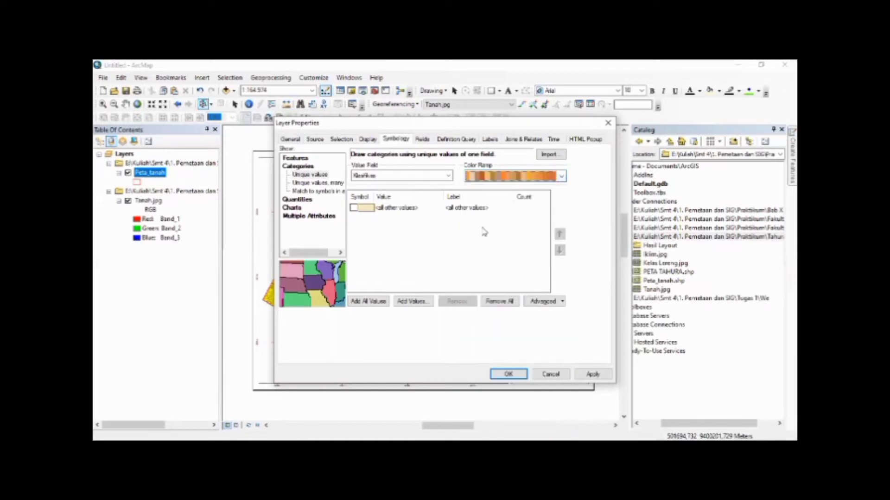
click(370, 304)
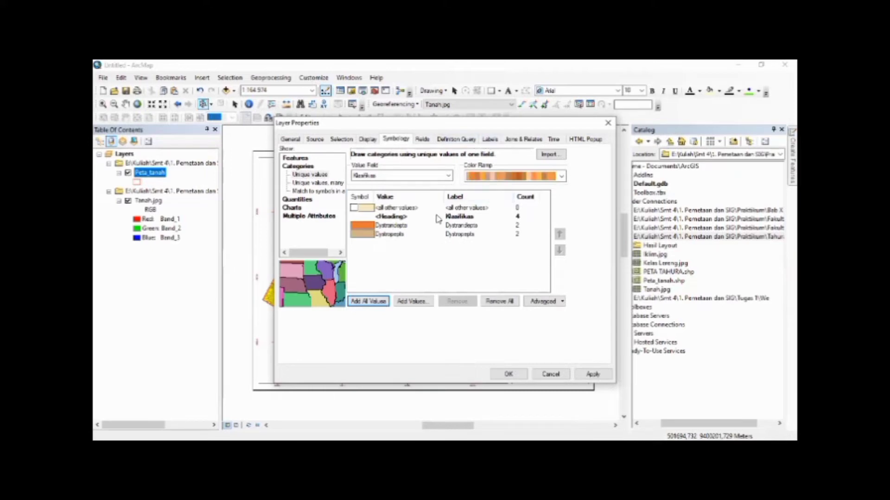
Label Peta_tanah features by Klasifikas, placed horizontally inside polygons with one label per feature part, and apply the layer properties
click(491, 139)
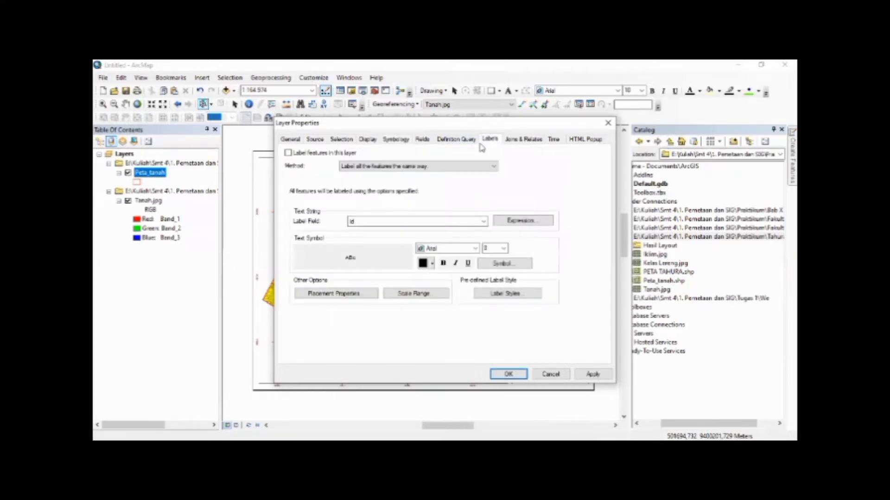
click(288, 153)
click(483, 222)
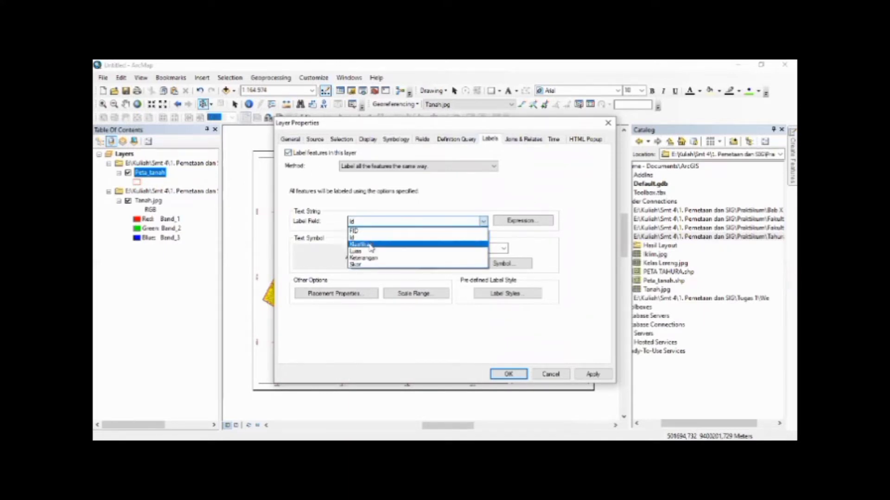
click(370, 246)
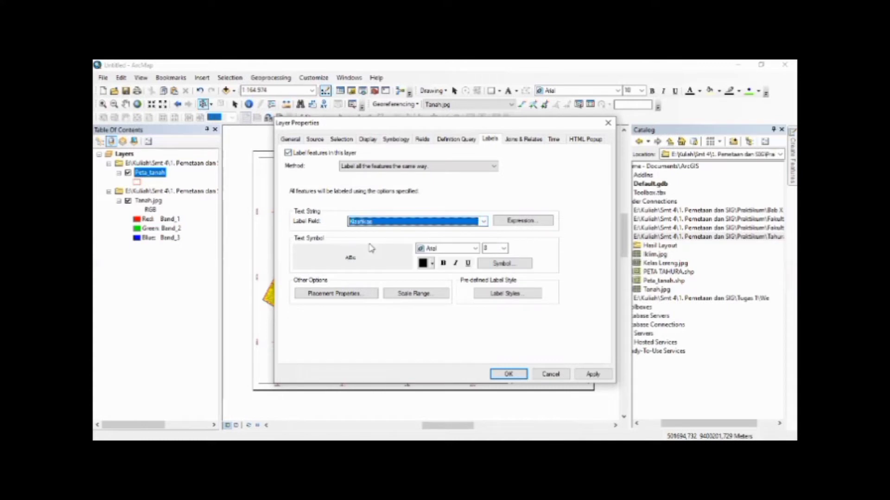
click(350, 294)
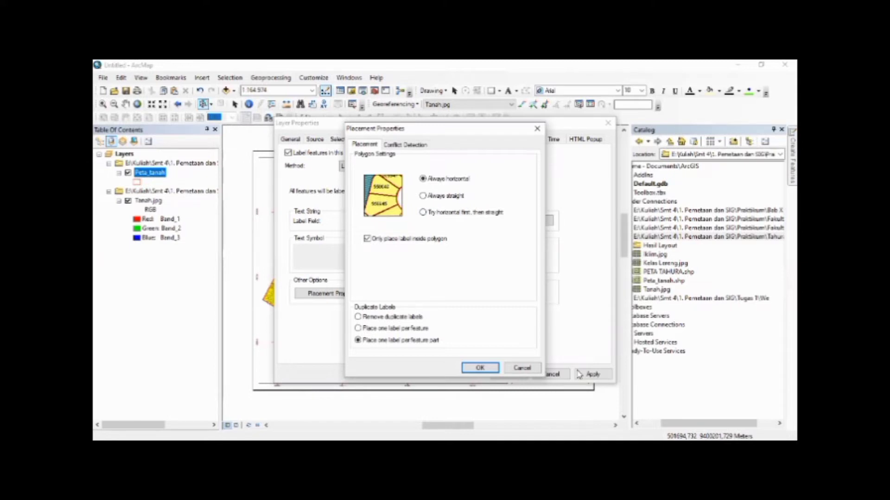
click(480, 368)
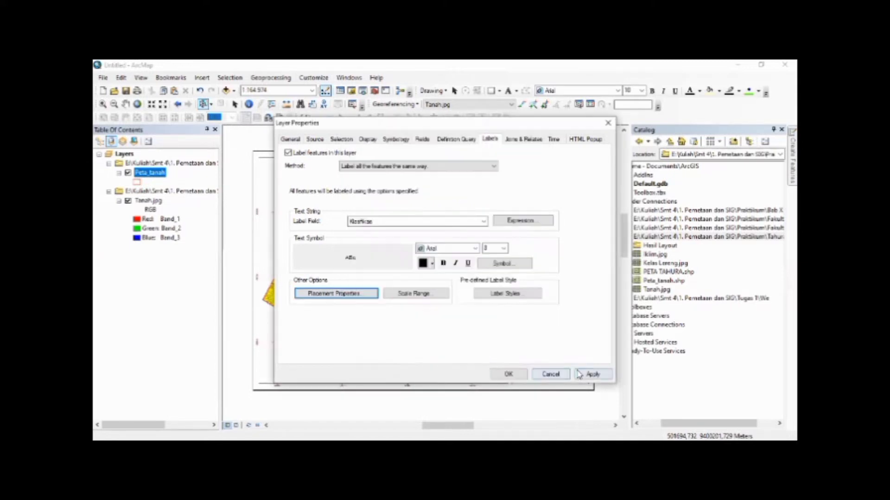
click(589, 374)
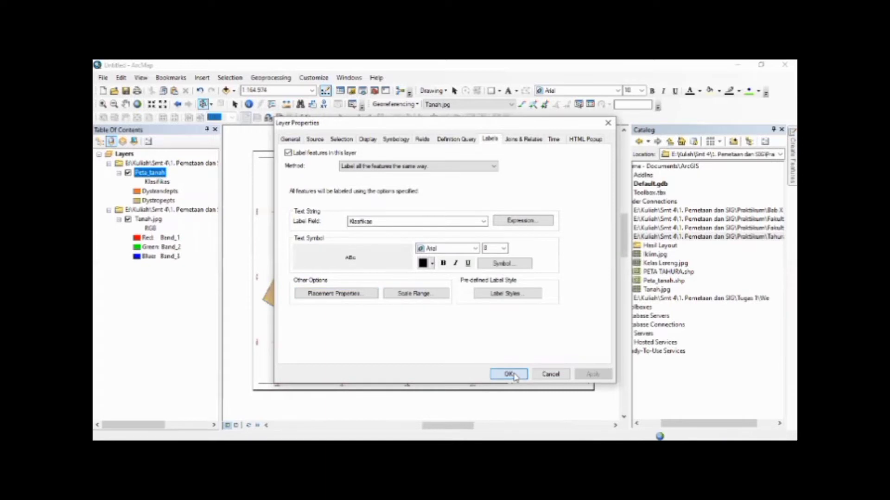
key(Return)
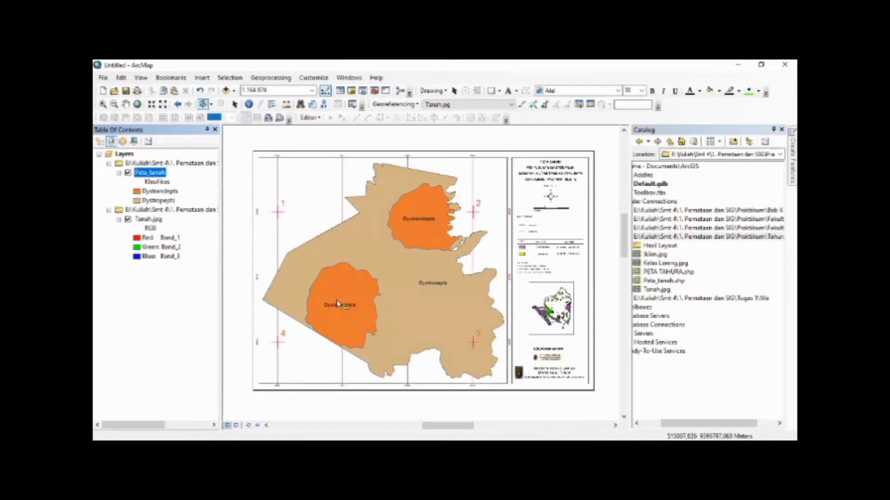
Remove the Tanah.jpg raster layer from the map
click(128, 220)
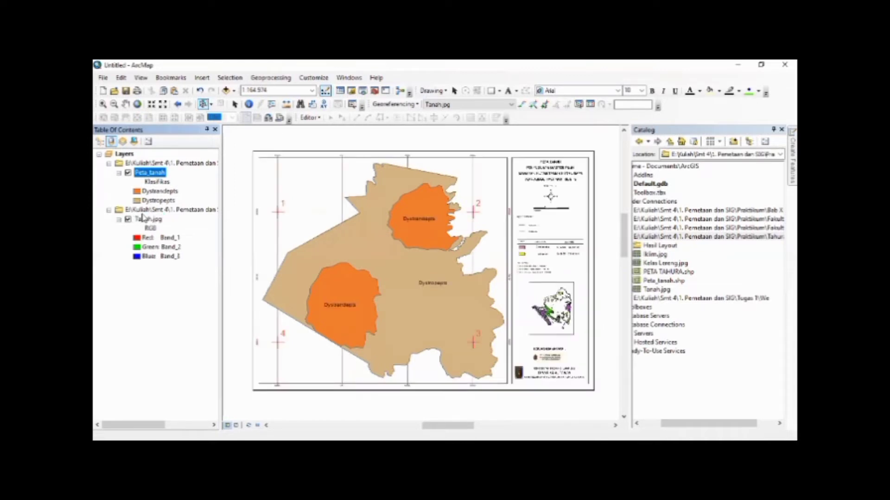
click(146, 221)
right_click(146, 220)
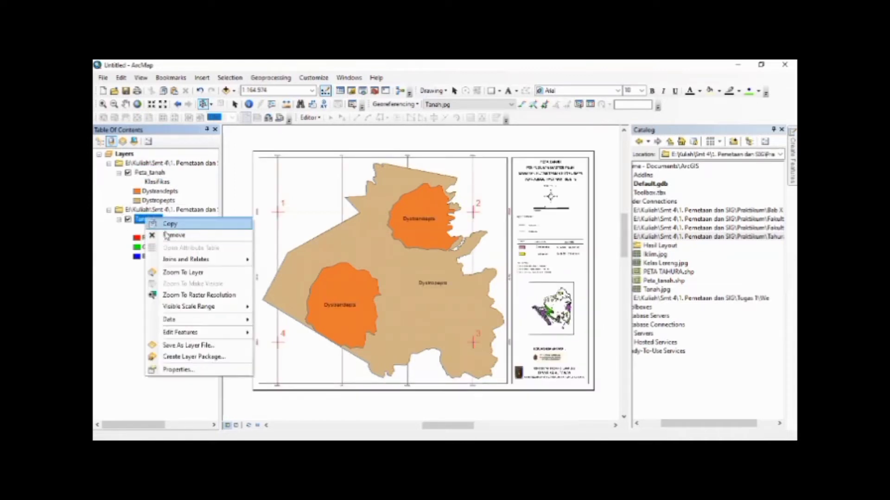
click(173, 235)
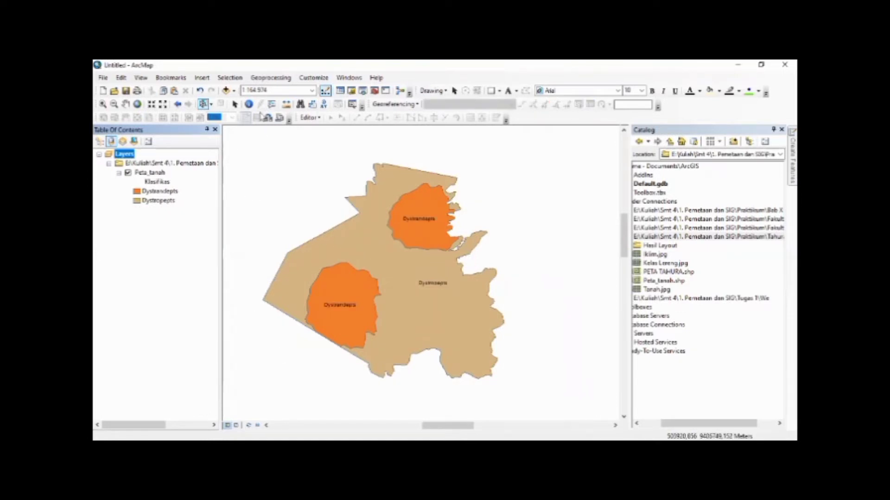
Set the page to A4 paper in landscape orientation and switch to the layout view
click(234, 104)
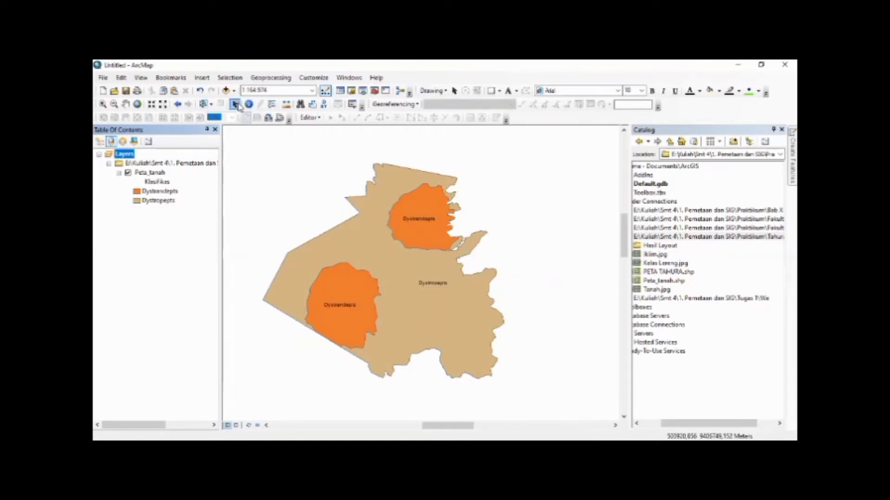
click(104, 78)
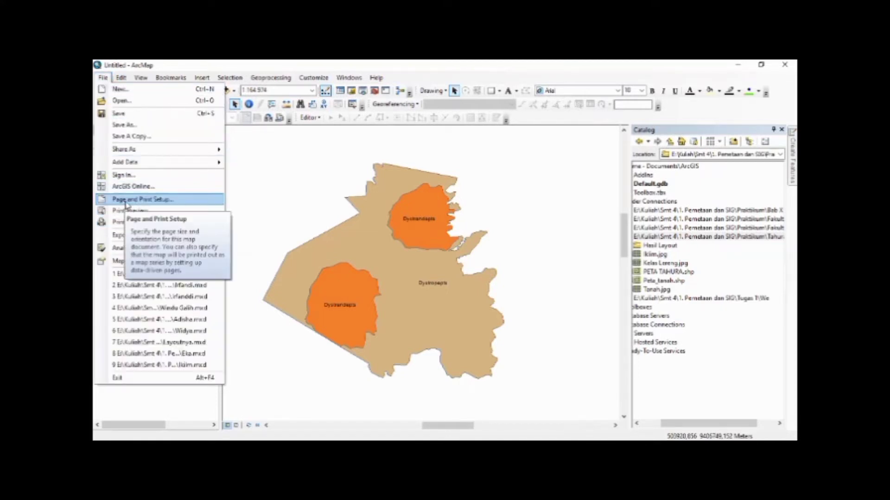
click(102, 80)
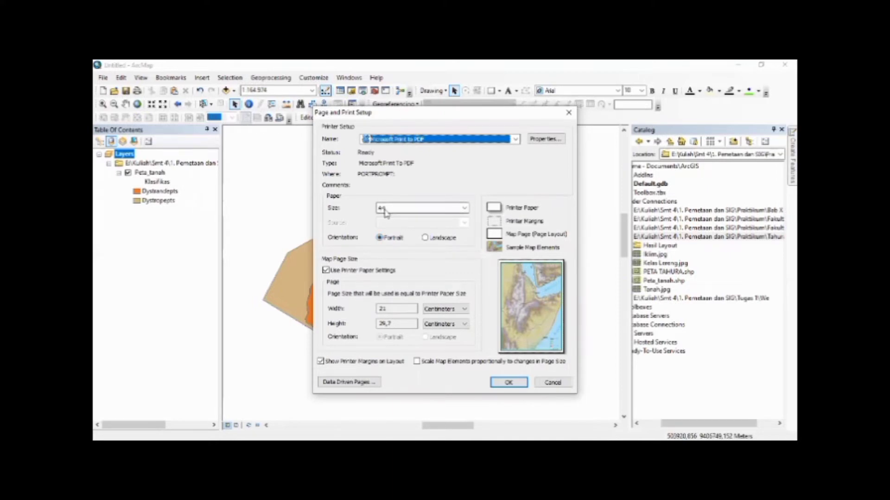
click(426, 238)
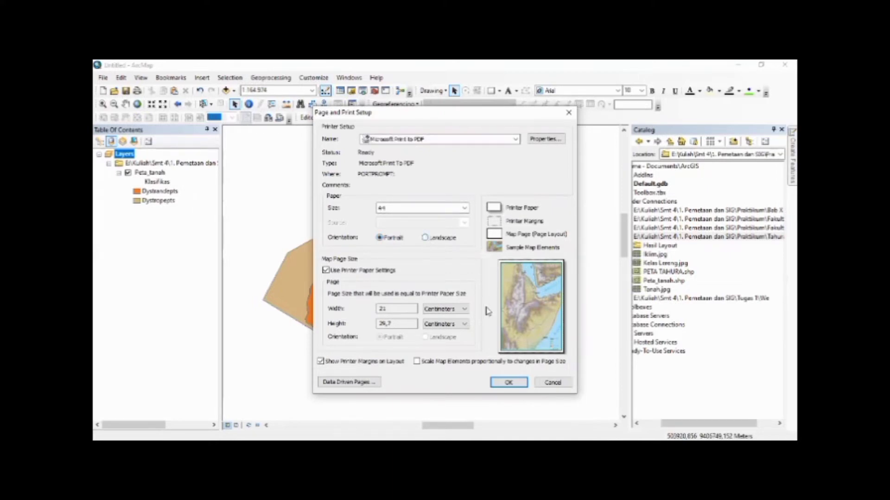
click(509, 382)
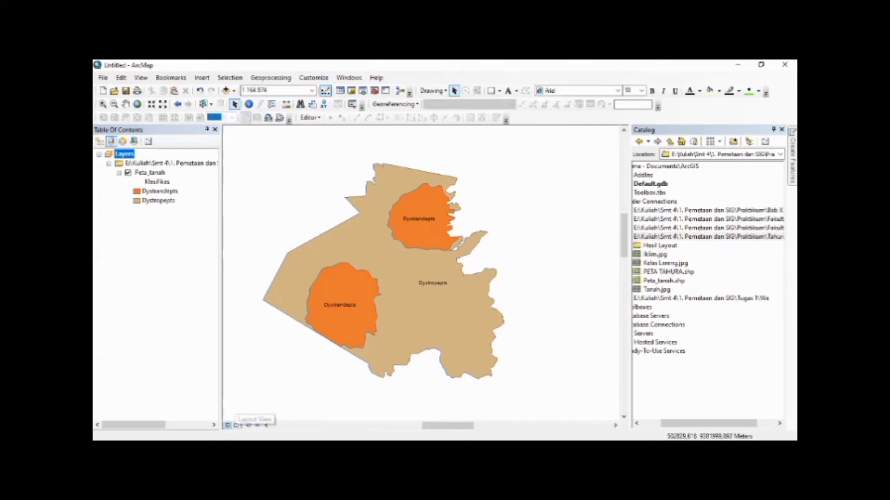
click(236, 425)
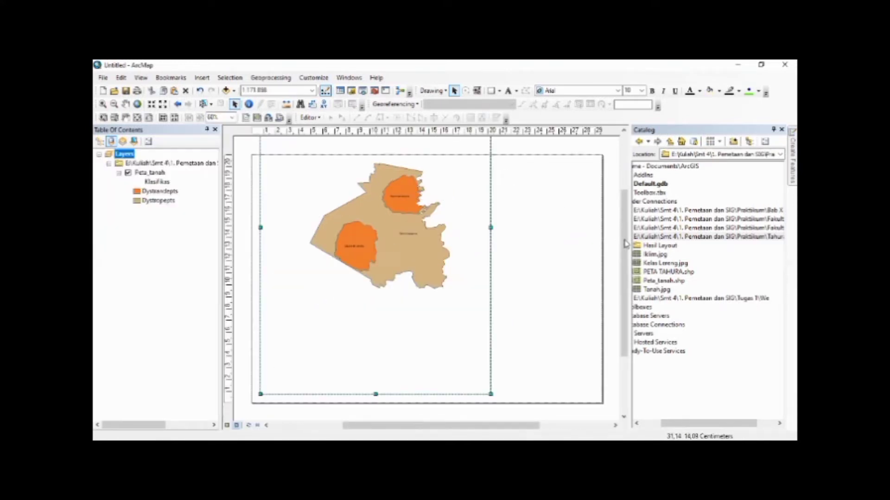
Resize the data frame to fit the landscape page, leaving about 1 cm at its upper, lower and outer side edges
drag(626, 244, 621, 202)
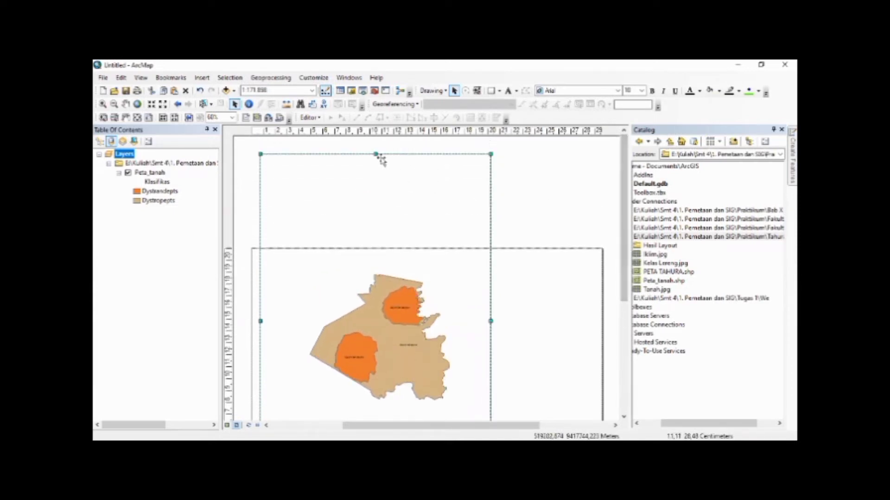
drag(375, 153, 376, 259)
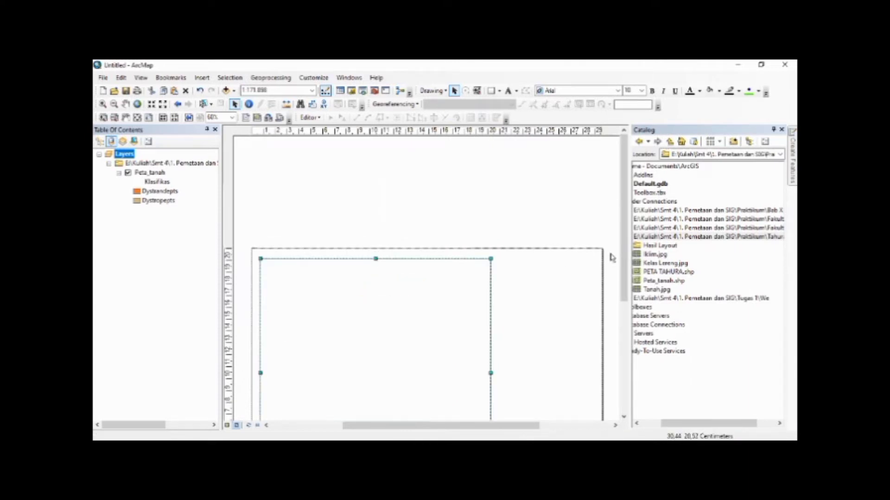
drag(625, 241, 628, 332)
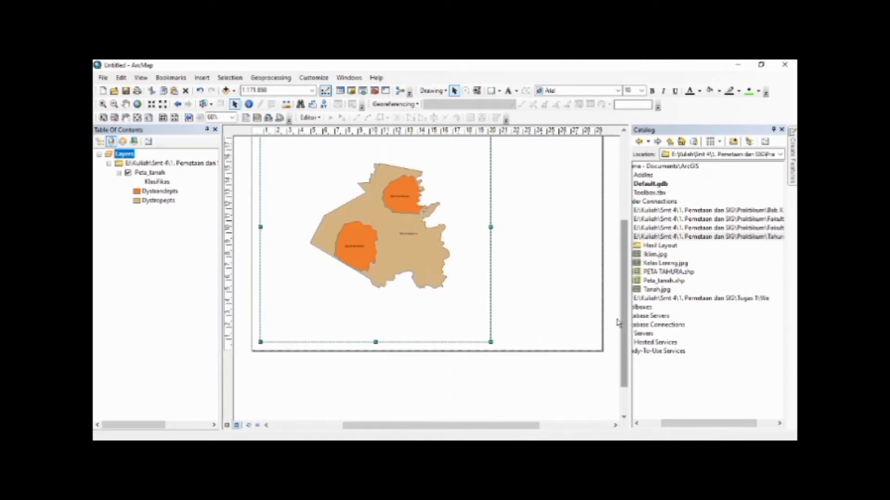
drag(376, 340, 375, 337)
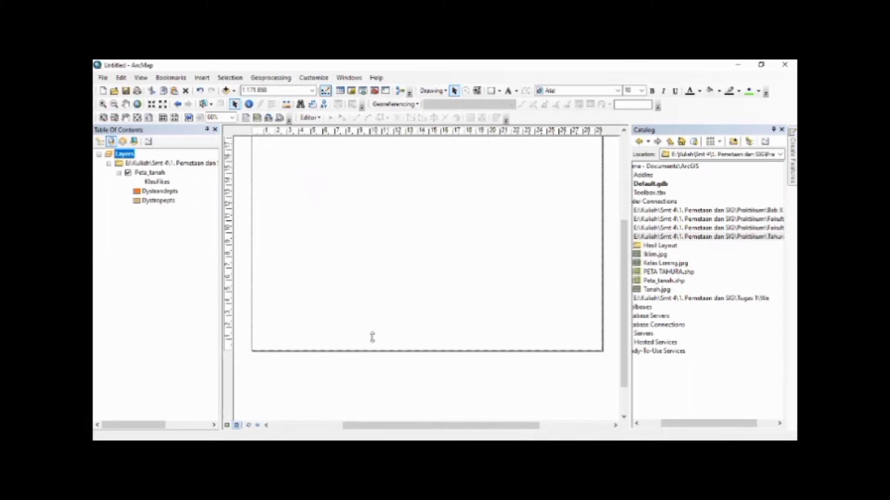
drag(261, 225, 264, 226)
drag(623, 307, 623, 269)
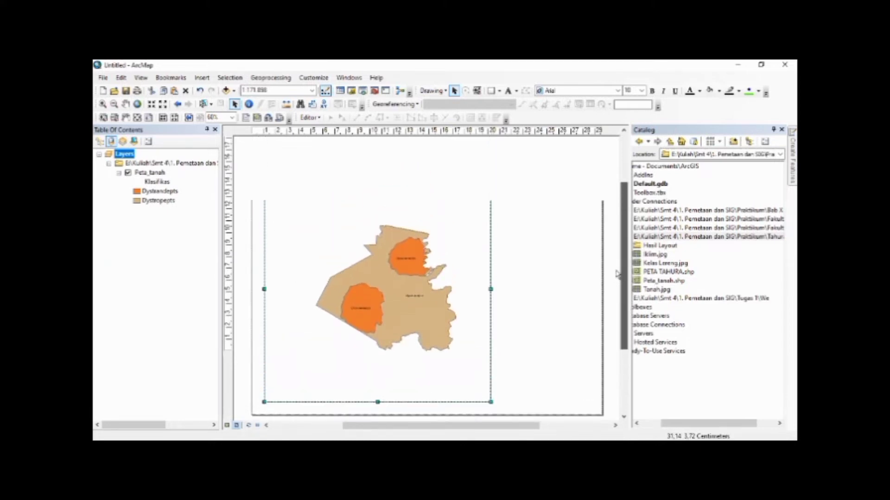
drag(377, 177, 377, 180)
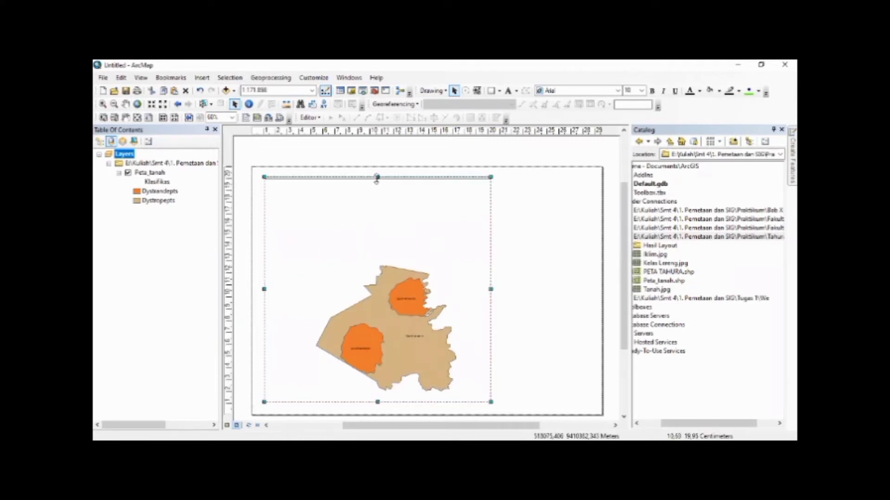
Add a horizontal ruler guide aligned with the data frame's upper edge and deselect the frame
click(228, 182)
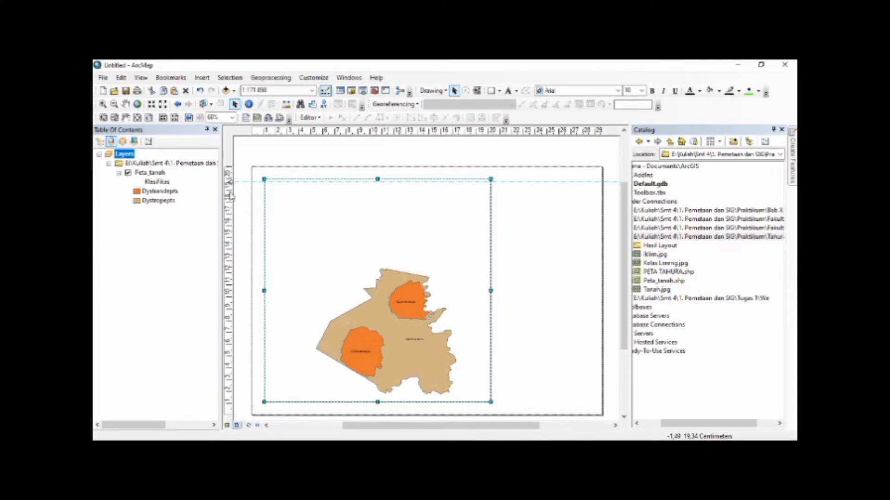
drag(228, 182, 228, 179)
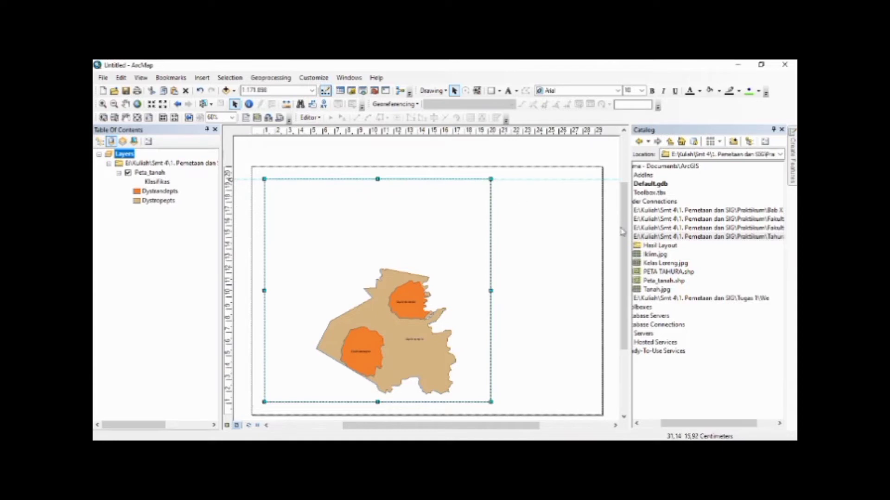
drag(623, 232, 623, 268)
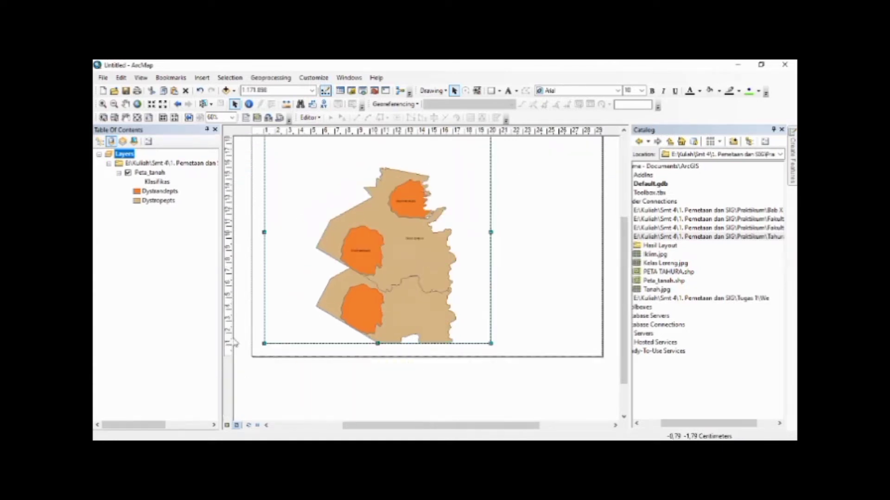
drag(623, 297, 624, 268)
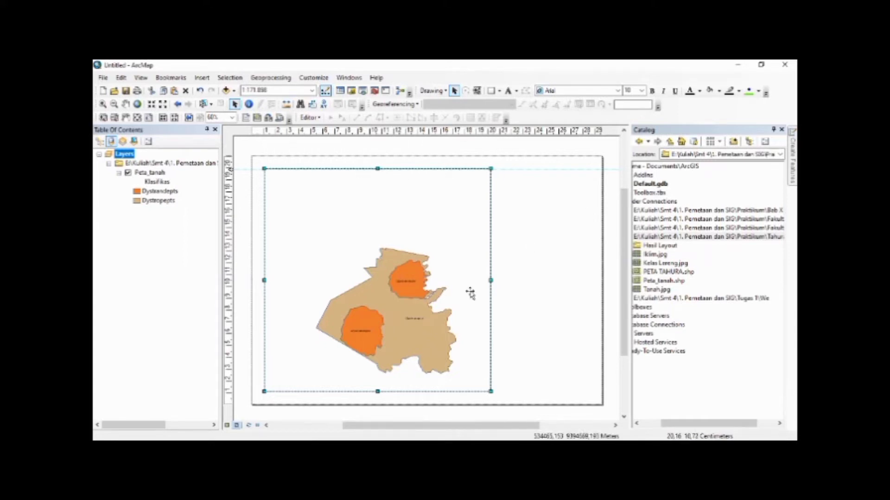
click(527, 303)
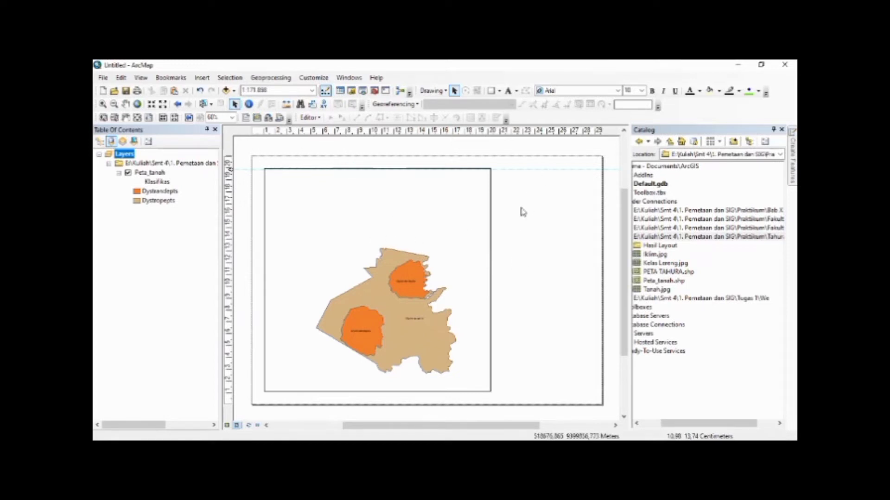
Insert a text element and move it to the blank page area beside the data frame, near the page's upper edge
click(202, 78)
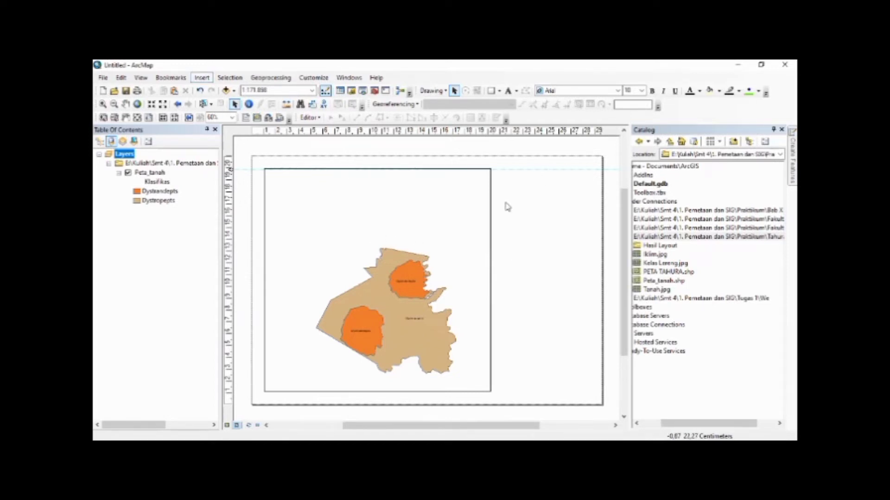
click(214, 113)
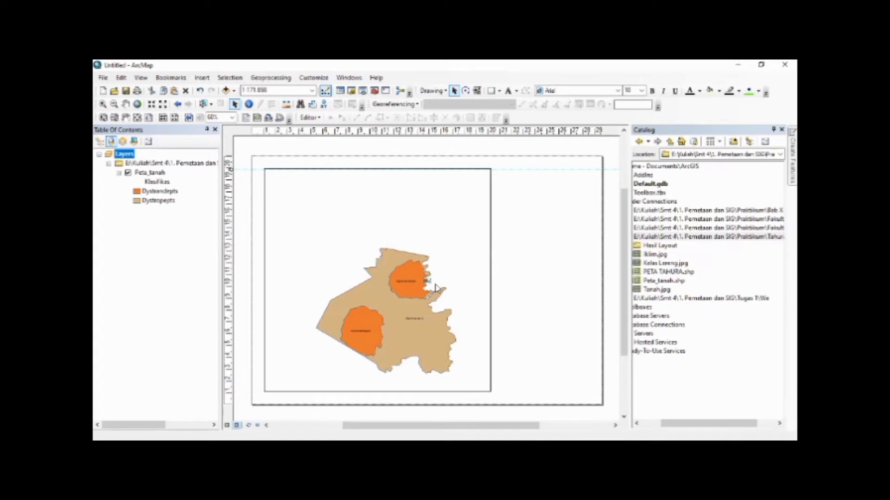
click(436, 285)
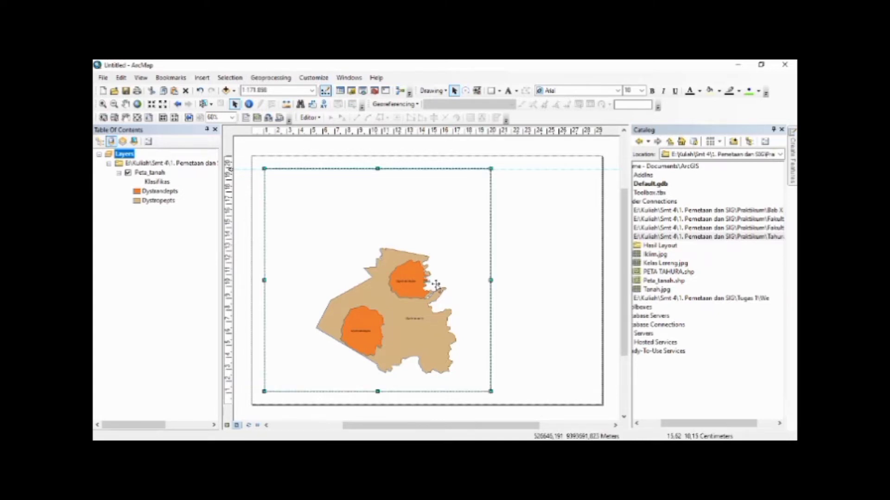
click(548, 264)
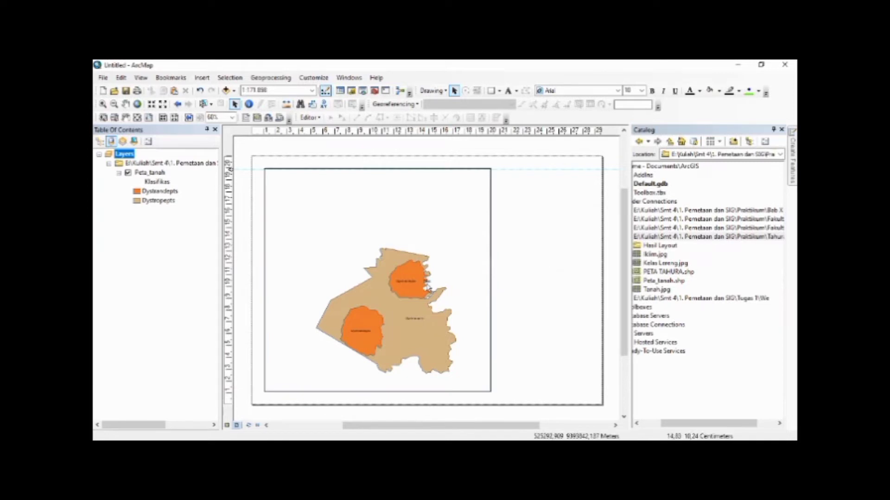
click(428, 282)
drag(427, 283, 547, 182)
Change the text element to the three-line title PETA JENIS TANAH / TAMAN HUTAN RAYA / WAN ABDUL RACHMAN
double_click(546, 178)
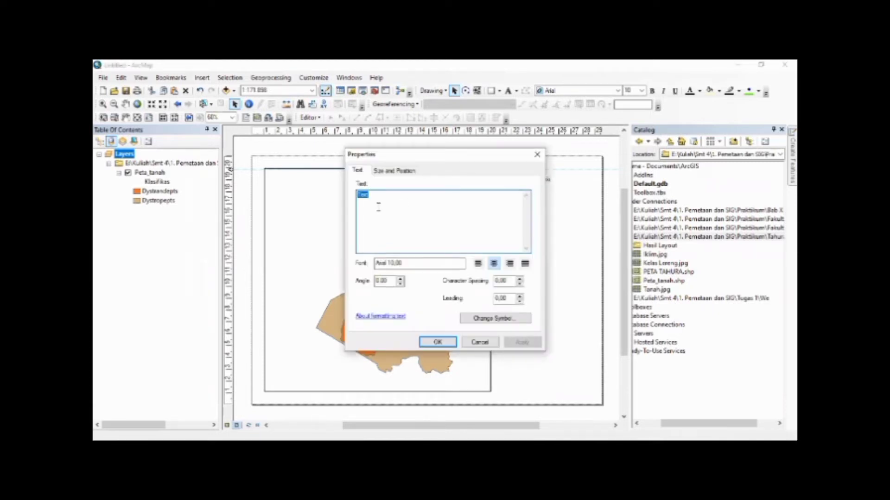
text(PETA JENIS TANAH)
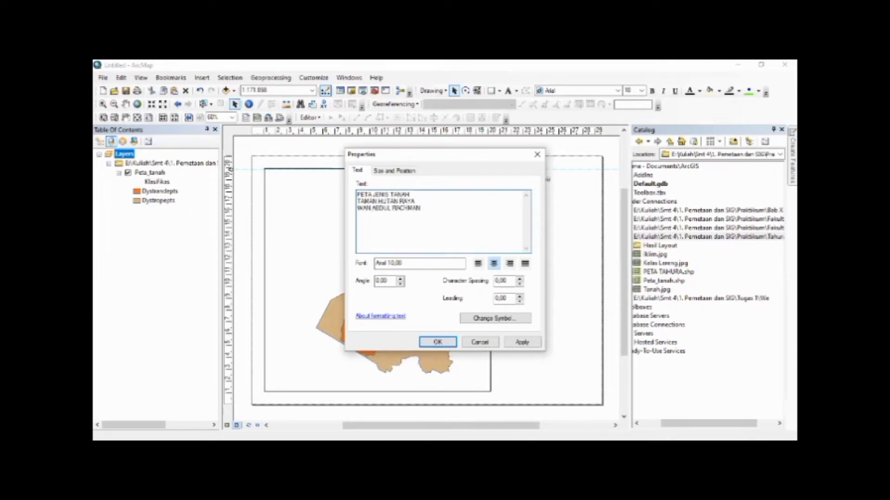
click(441, 341)
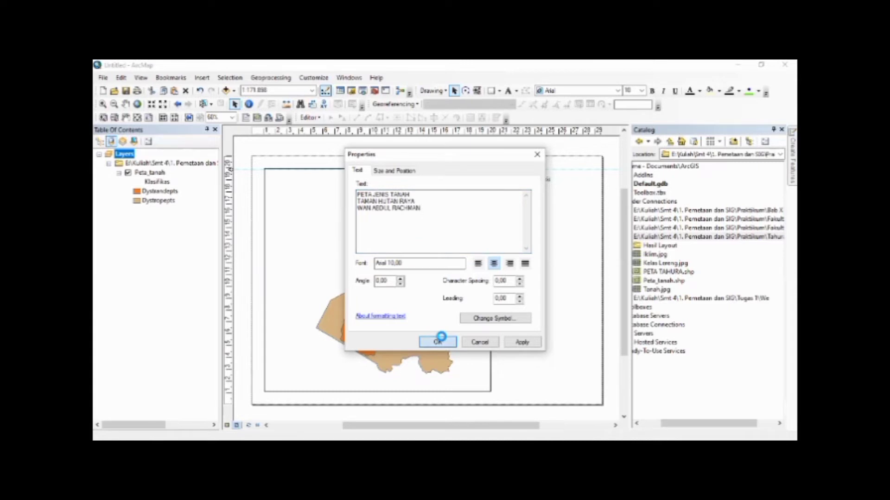
Format the map title in bold Arial Narrow, size 18, and adjust its position in the space beside the data frame
click(618, 90)
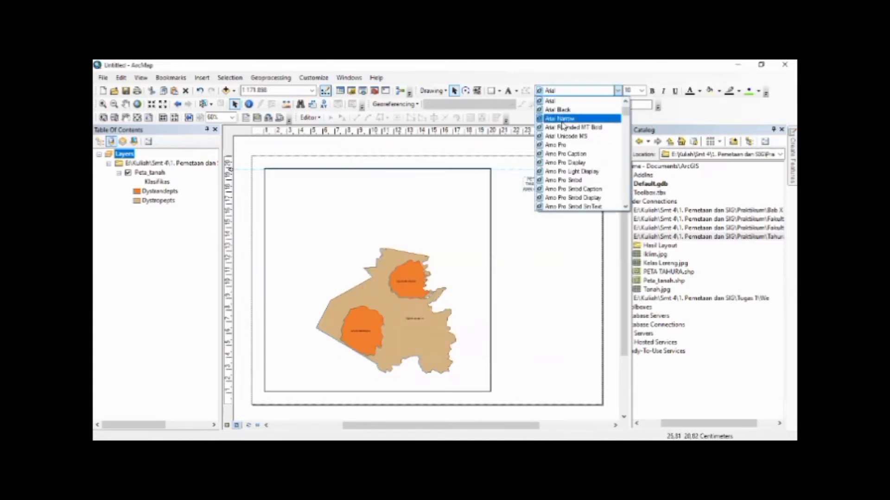
mouse_move(625, 112)
mouse_down()
mouse_move(625, 182)
mouse_move(626, 105)
mouse_up()
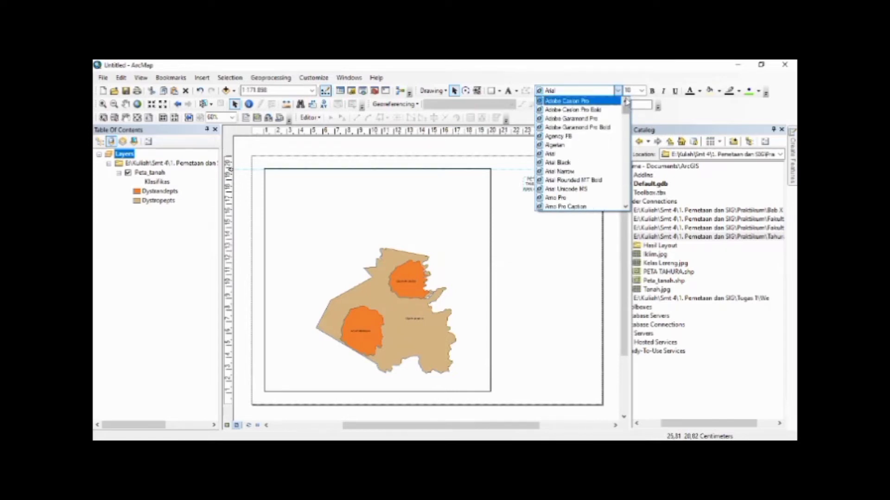
click(562, 172)
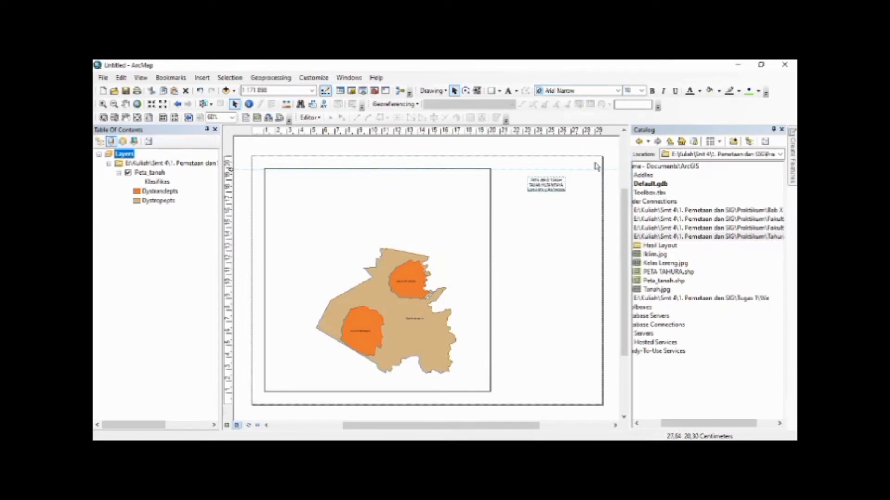
click(653, 90)
click(642, 91)
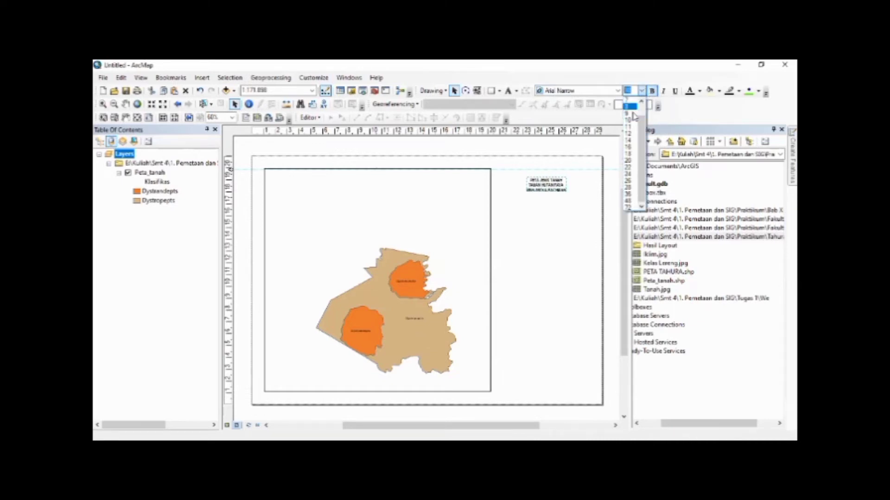
click(630, 156)
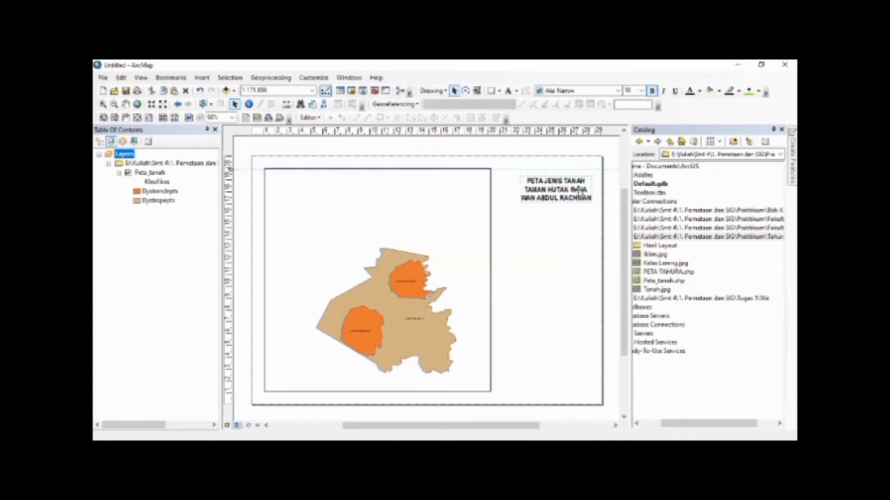
click(596, 198)
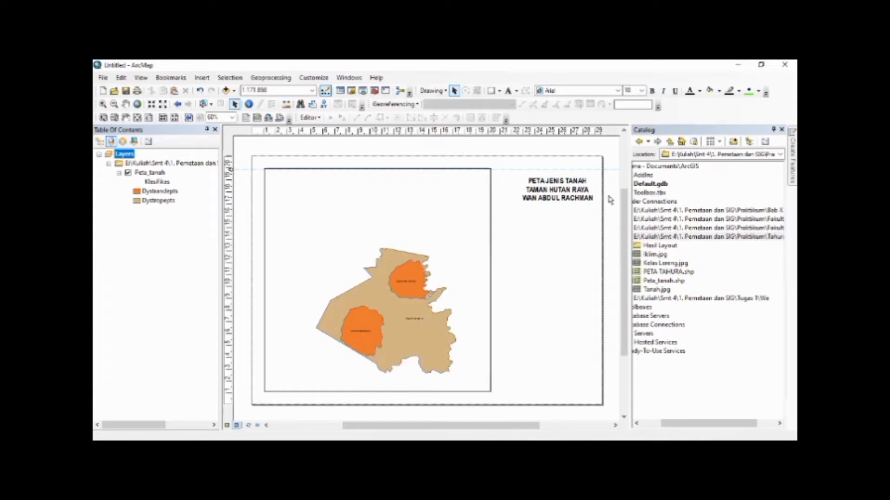
click(551, 189)
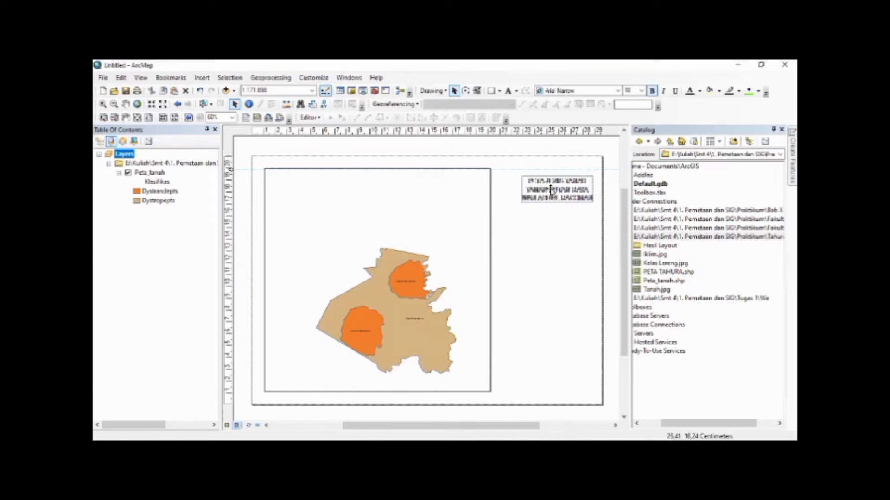
click(606, 203)
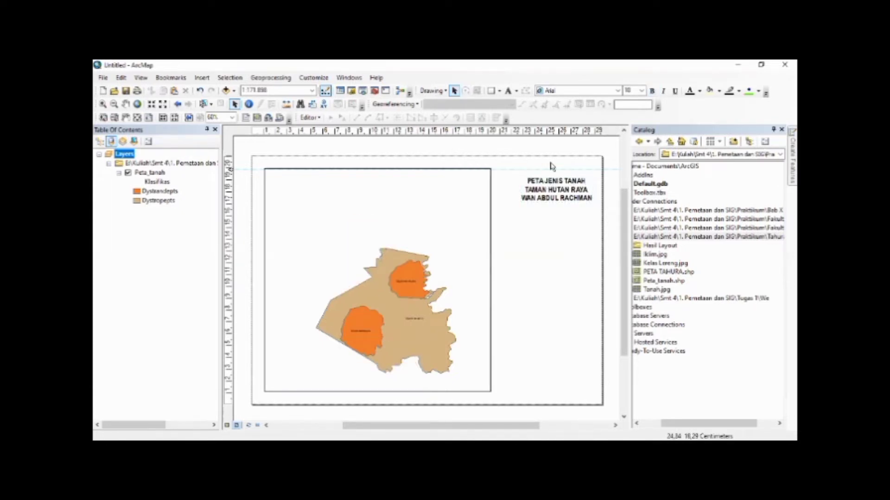
Insert the ESRI North 6 north arrow and place it centred just below the map title
click(203, 80)
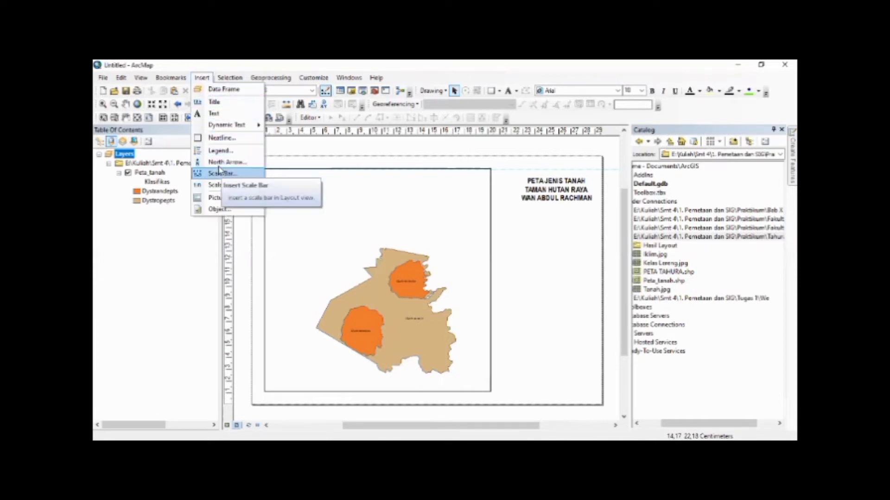
click(219, 166)
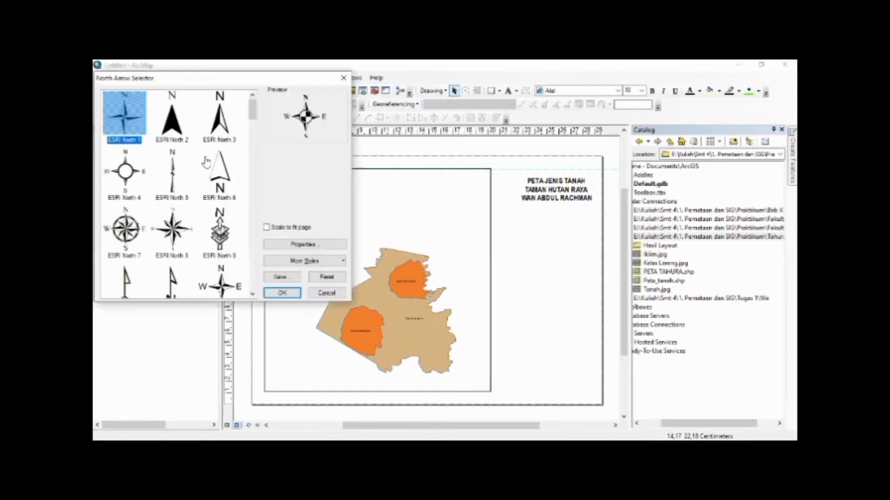
click(222, 172)
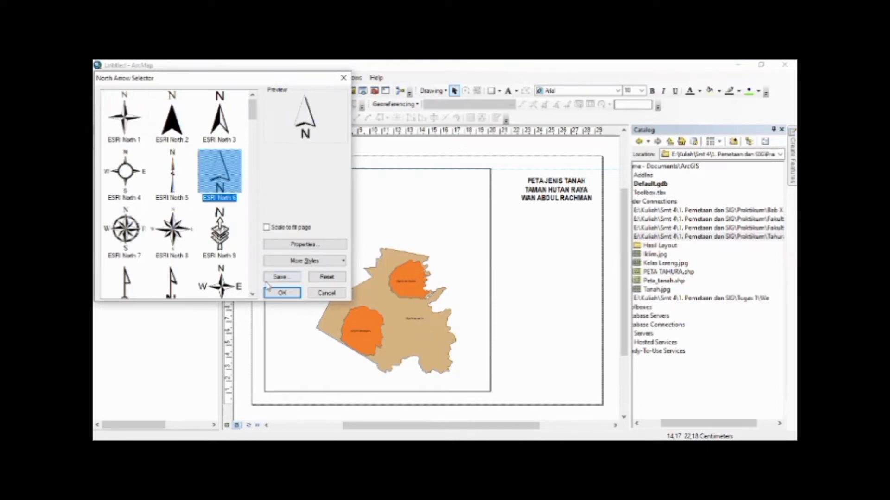
click(280, 293)
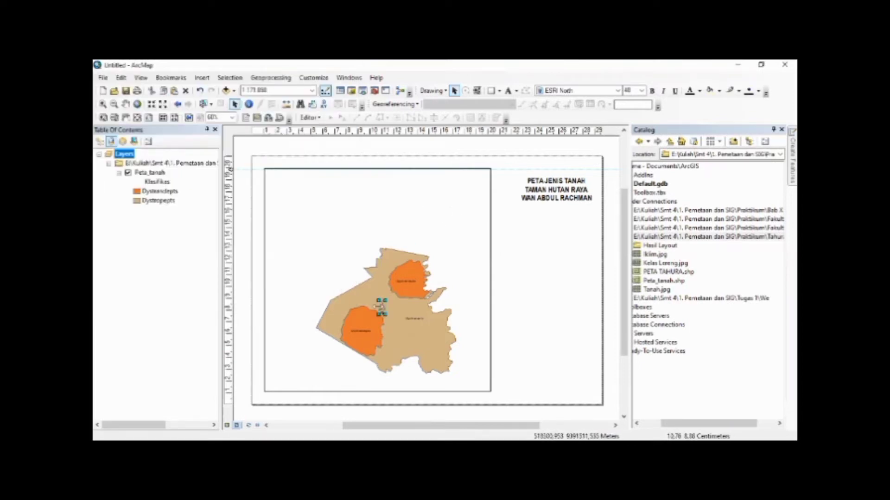
drag(381, 306, 558, 215)
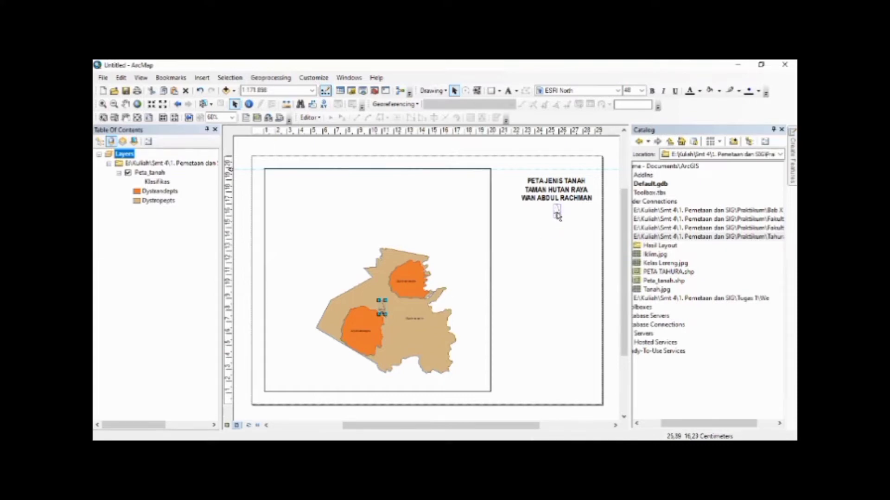
drag(558, 215, 557, 214)
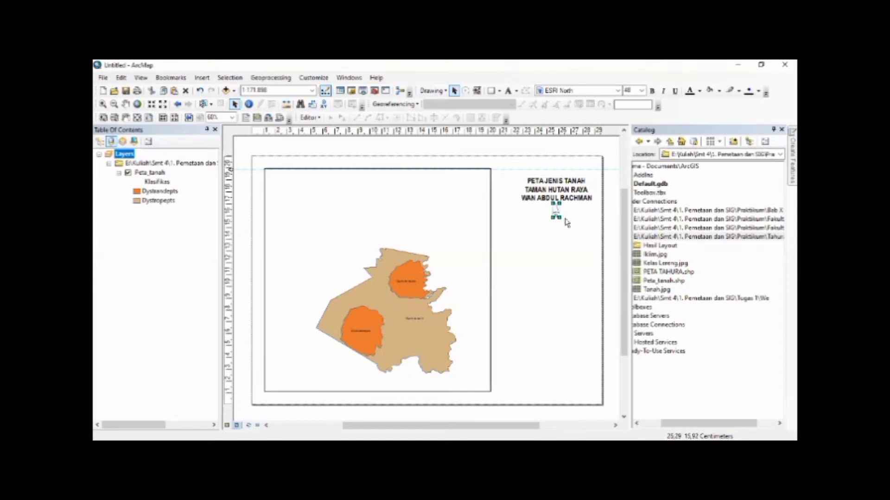
click(568, 224)
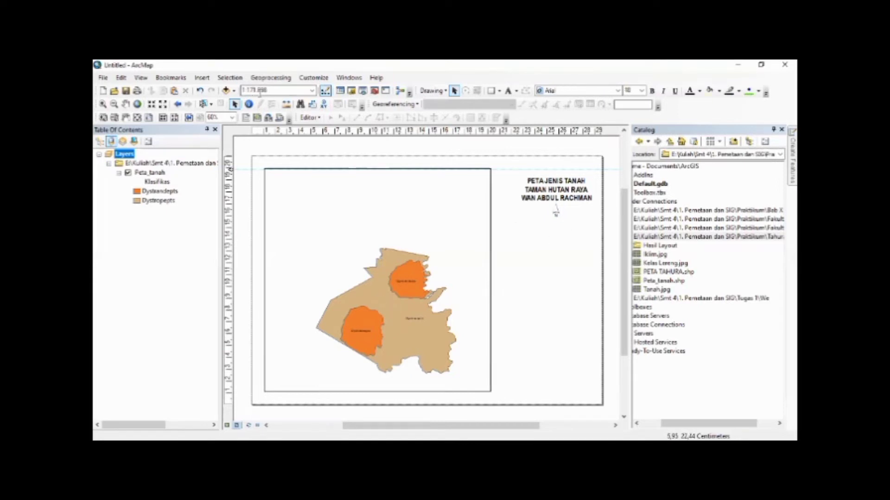
click(556, 214)
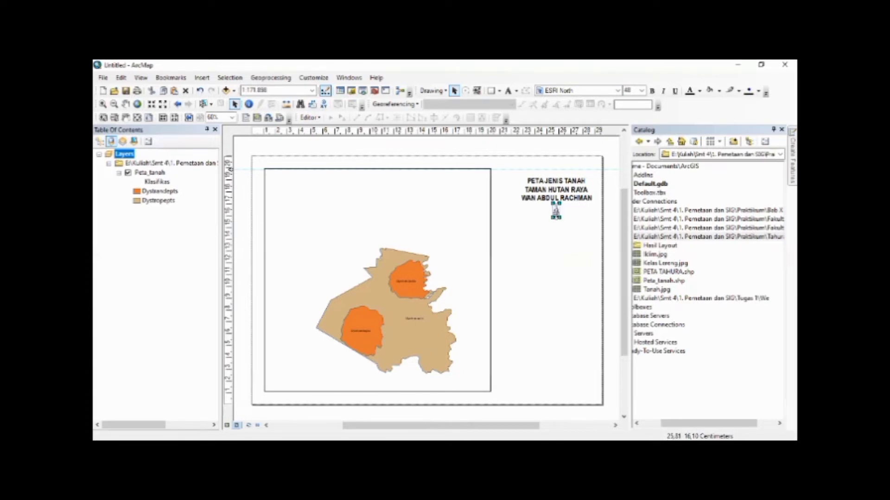
click(556, 218)
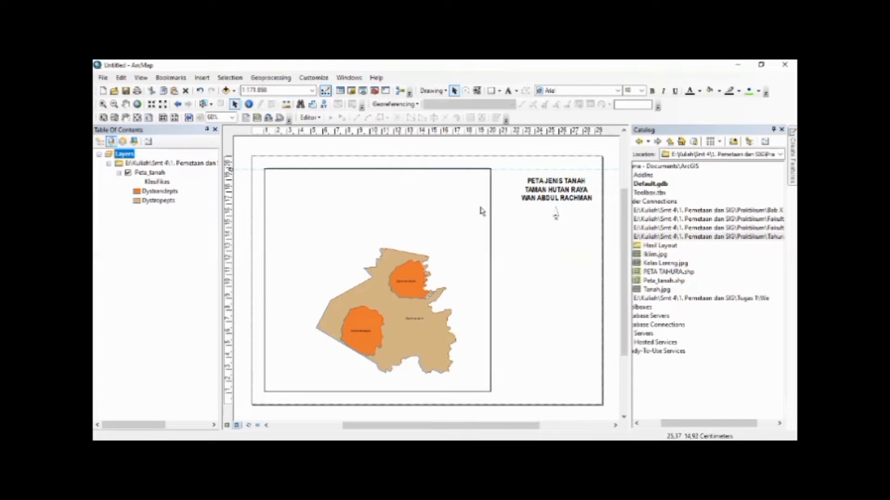
Set the data frame's map scale to 1:120.000 and deselect the frame
click(201, 80)
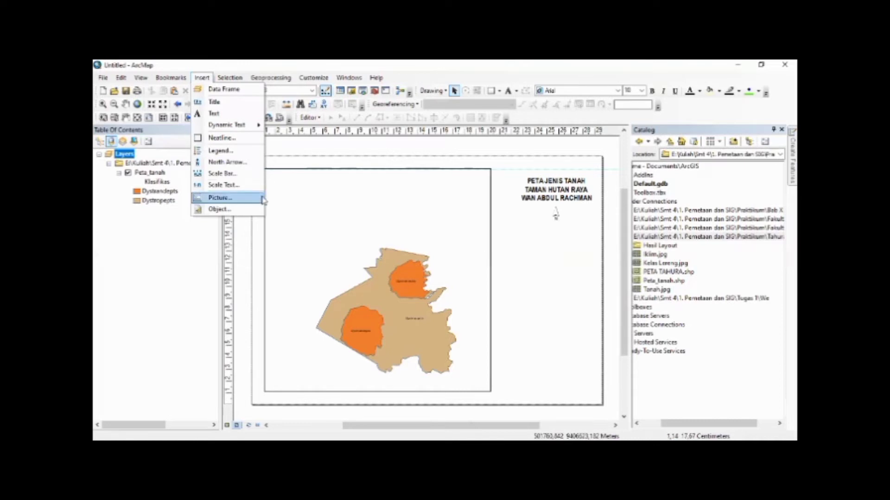
click(526, 294)
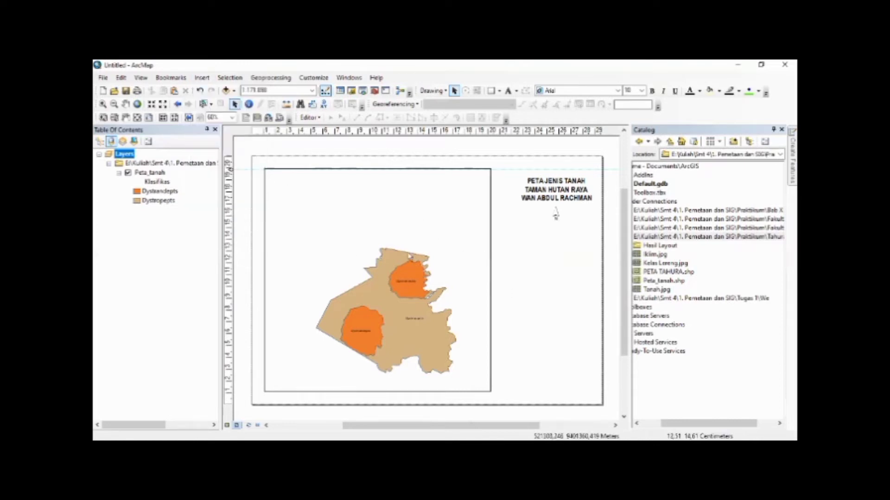
click(399, 271)
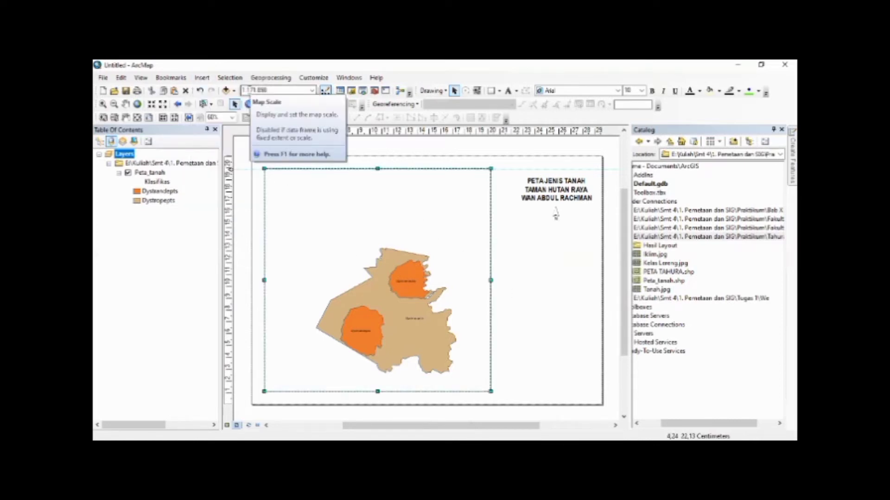
click(278, 90)
click(265, 90)
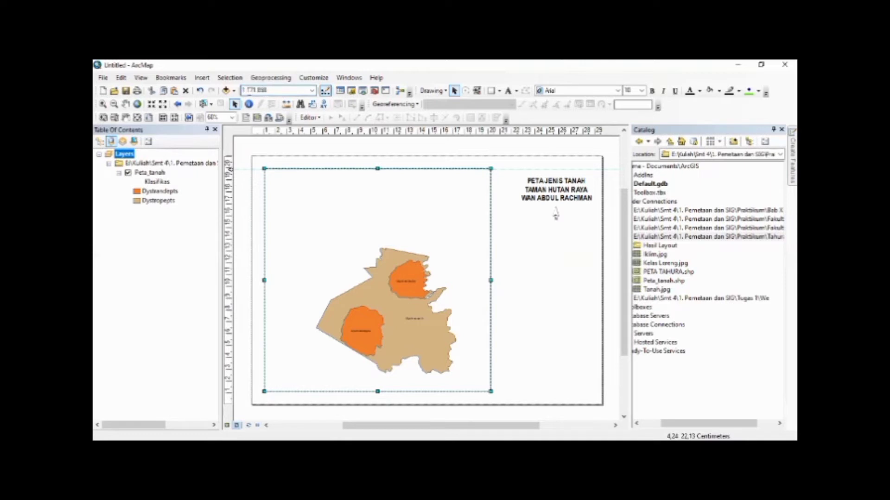
drag(250, 91, 270, 91)
text(20.000)
key(Return)
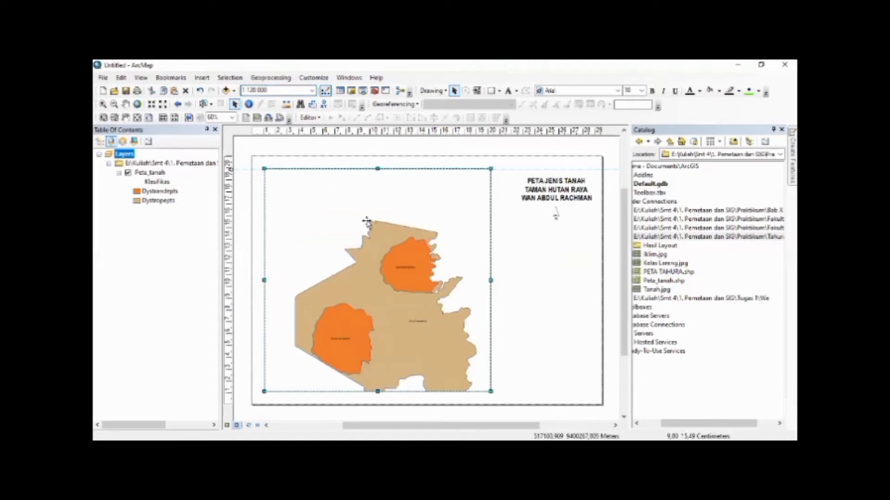
click(512, 284)
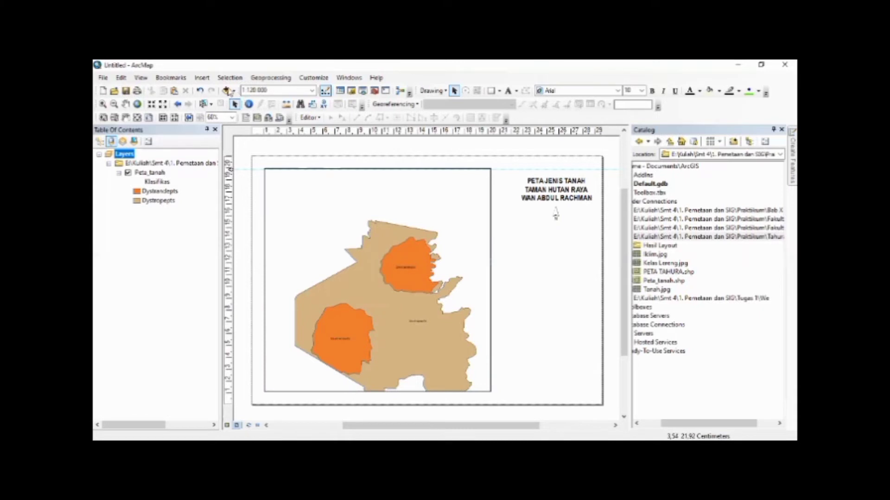
Insert a scale text in the Absolute Scale style into the layout
key(alt+s)
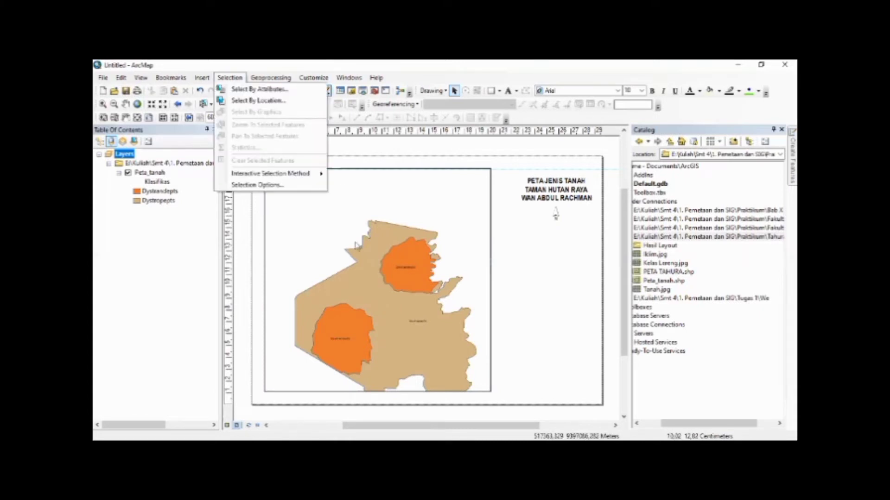
key(Escape)
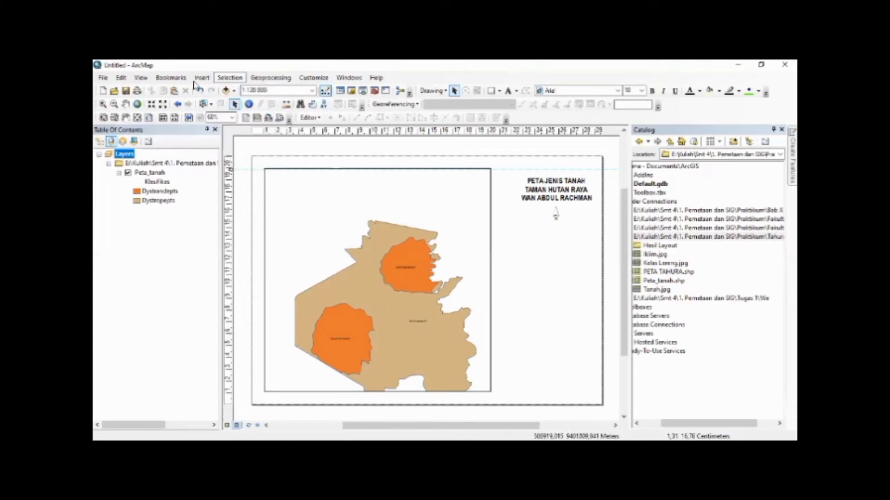
click(202, 78)
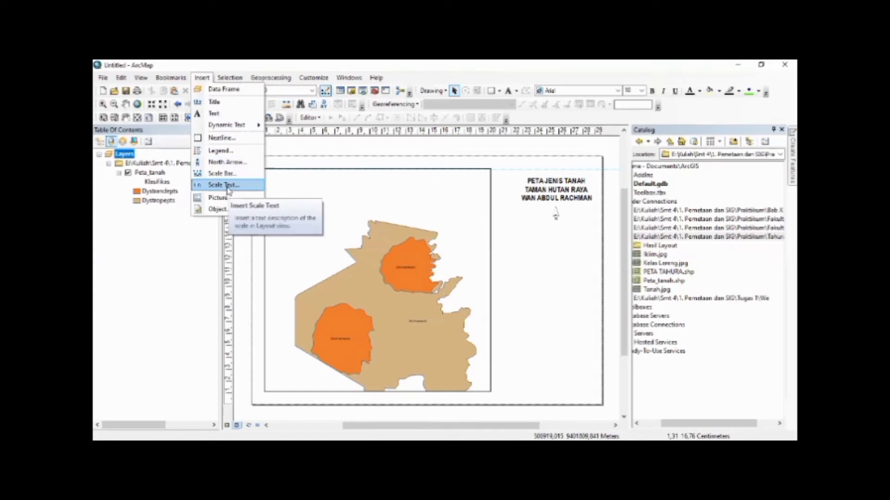
click(224, 186)
click(182, 103)
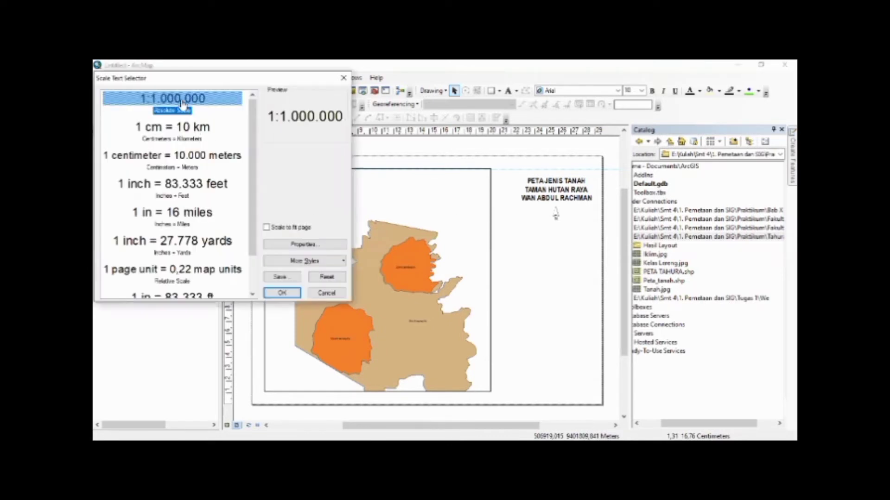
click(295, 295)
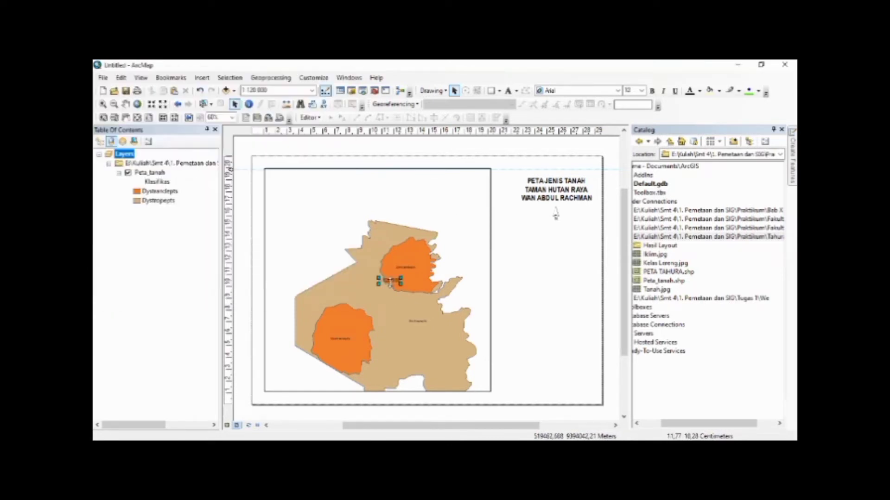
Place the scale text centred just below the north arrow and deselect it
drag(390, 281, 557, 232)
click(557, 257)
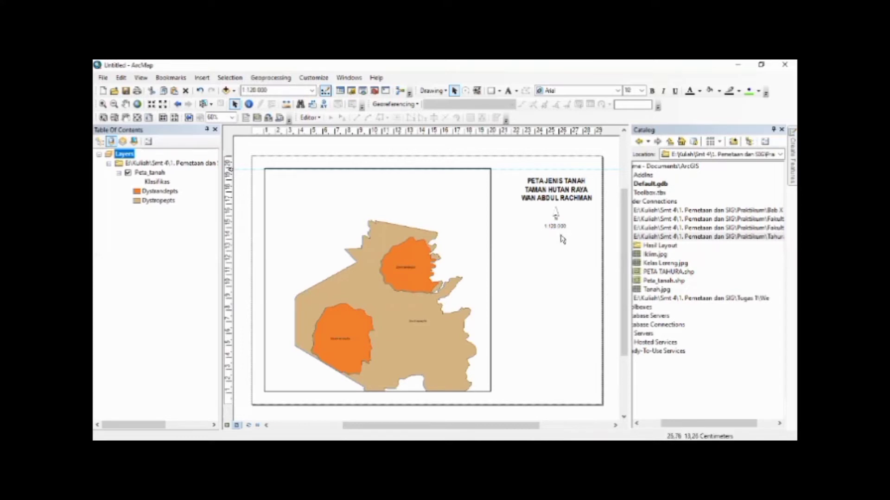
Insert a scale bar in the Scale Line 3 style with division units in Kilometers and the label Km
click(203, 78)
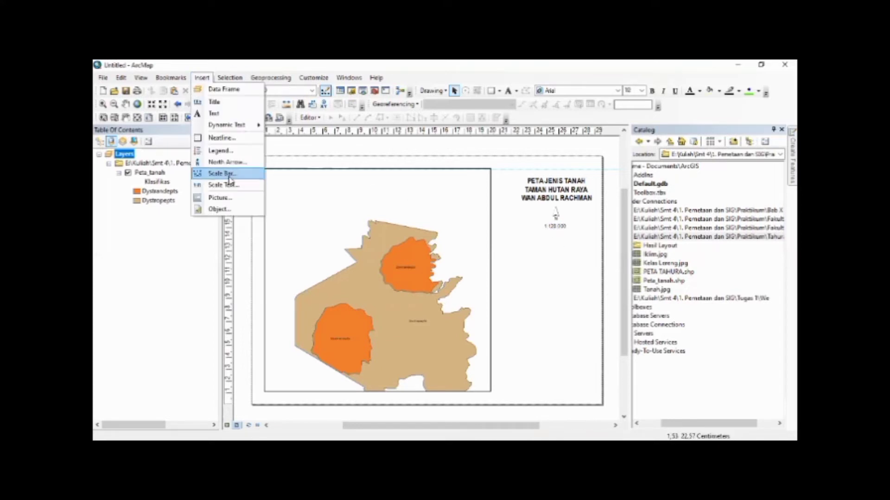
click(229, 177)
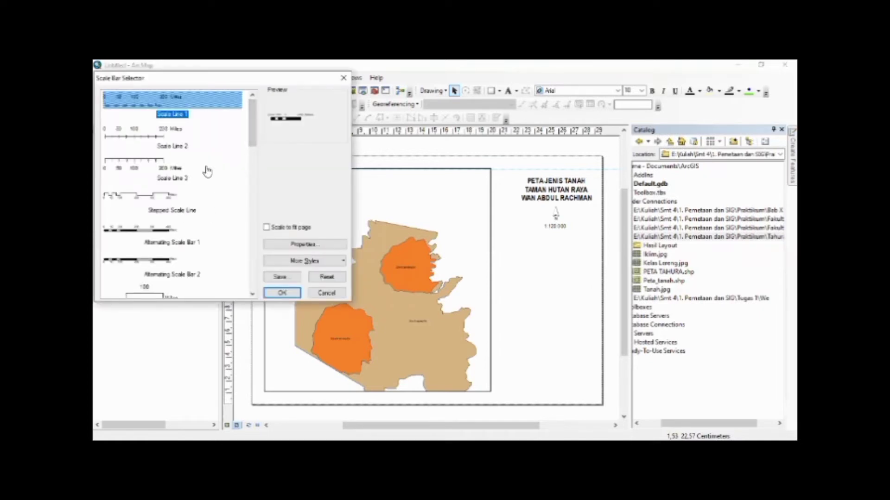
drag(252, 133, 253, 92)
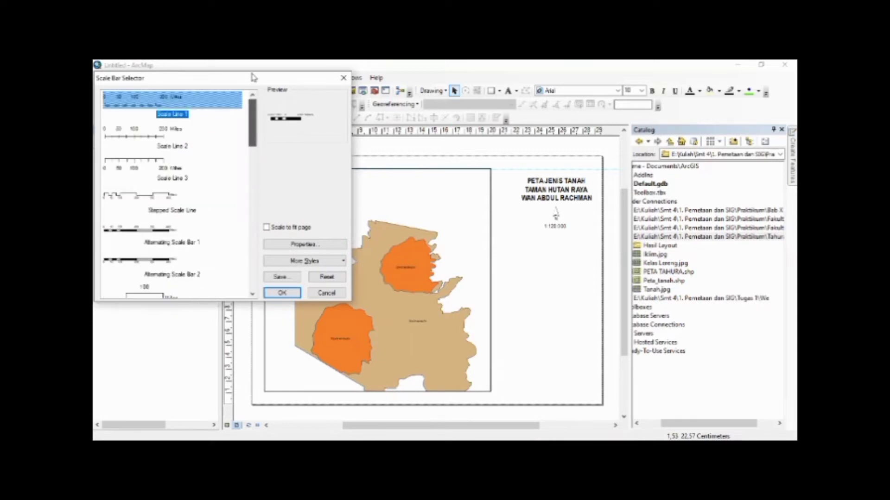
click(189, 171)
click(295, 244)
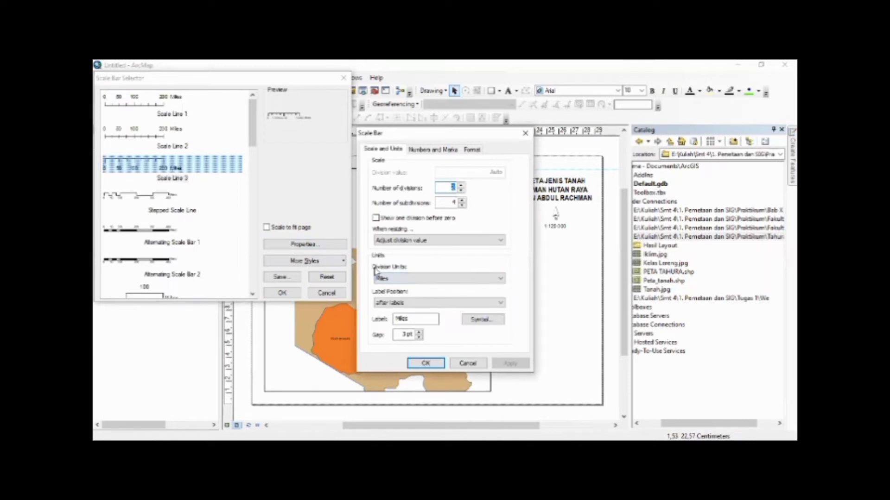
click(396, 278)
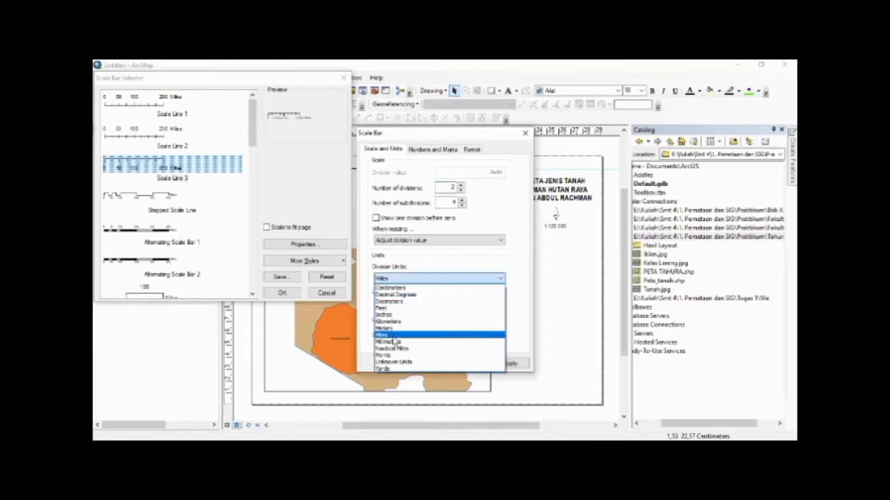
click(389, 322)
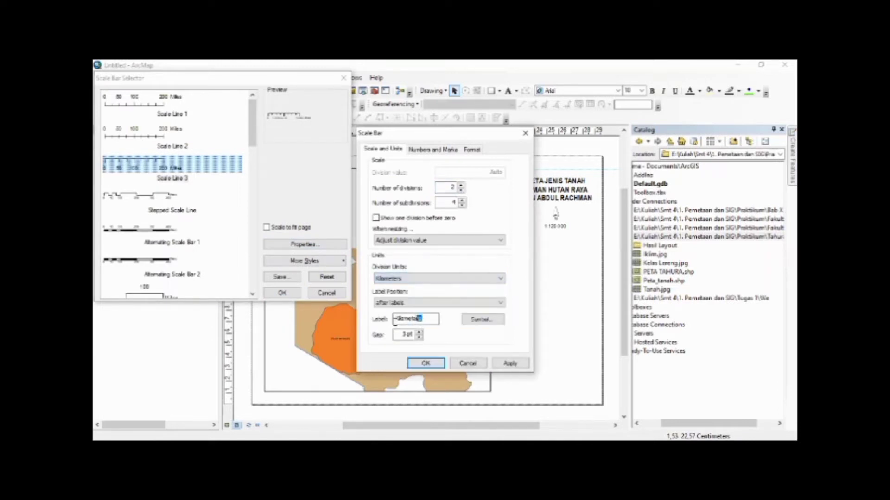
drag(394, 322, 366, 325)
text(Km)
click(425, 364)
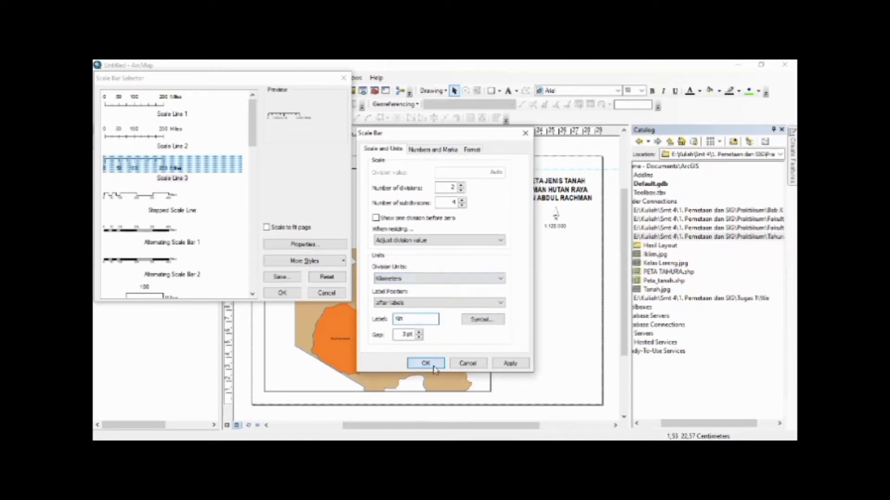
click(282, 294)
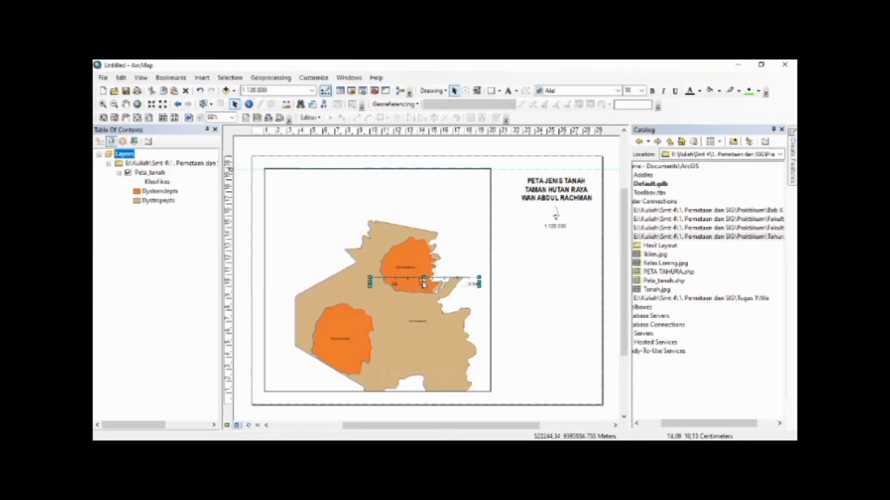
Move the scale bar below the scale text and shorten it to span about 7 km
drag(436, 282, 567, 239)
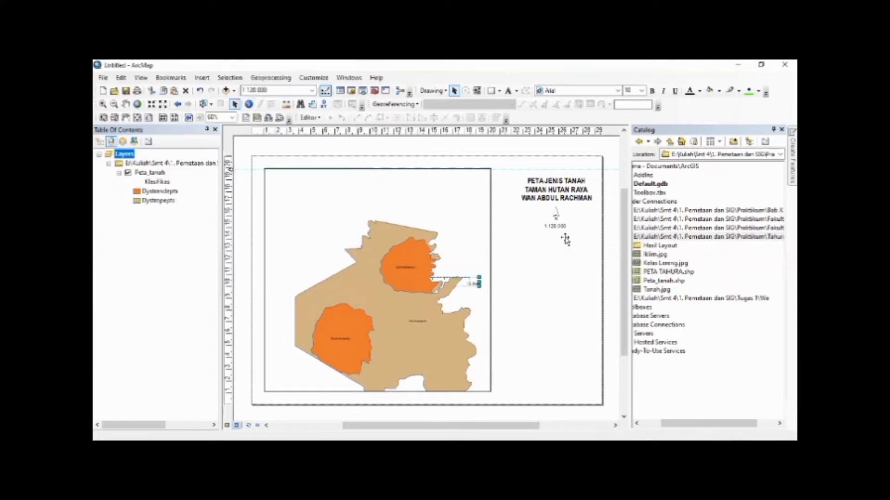
click(581, 265)
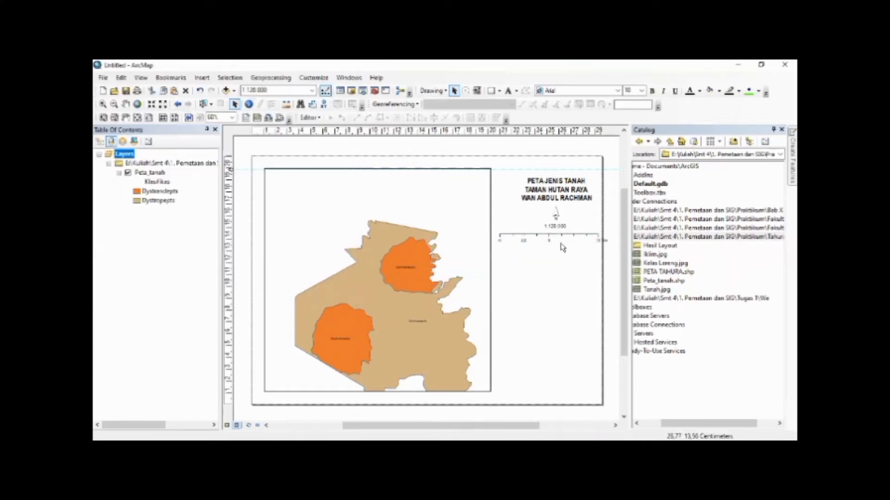
click(606, 240)
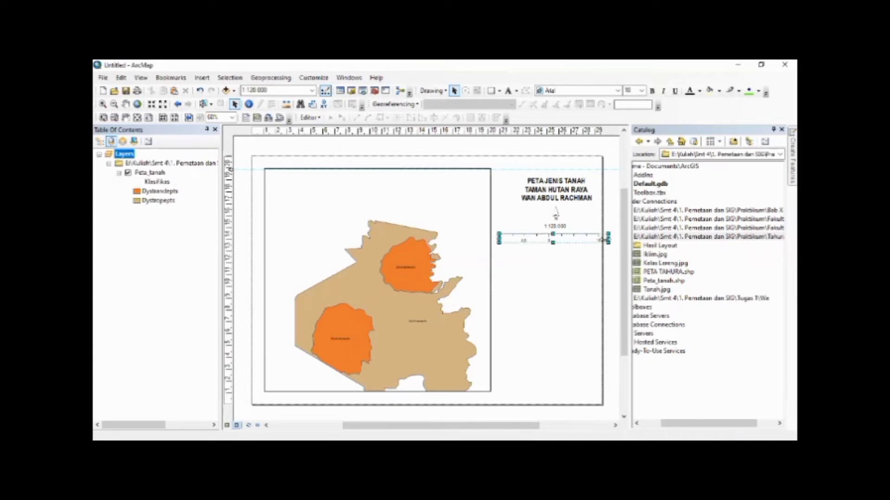
drag(602, 239, 597, 240)
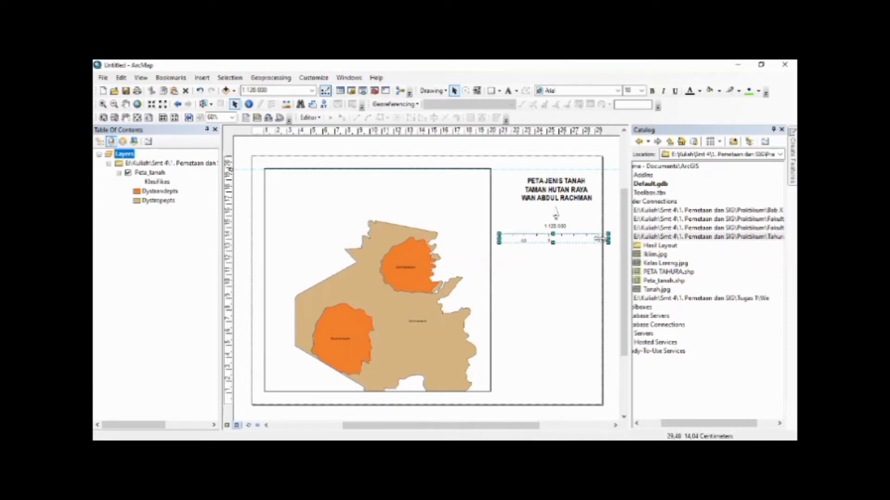
click(580, 261)
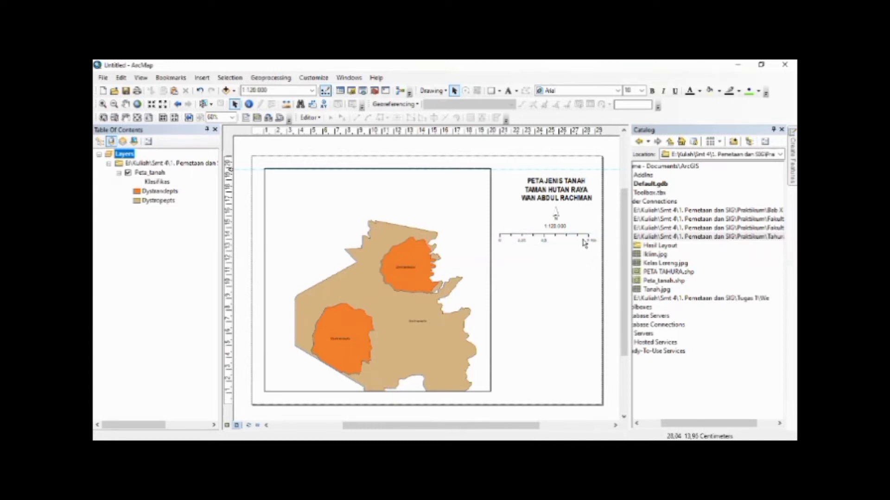
click(586, 241)
drag(589, 240, 557, 247)
click(546, 255)
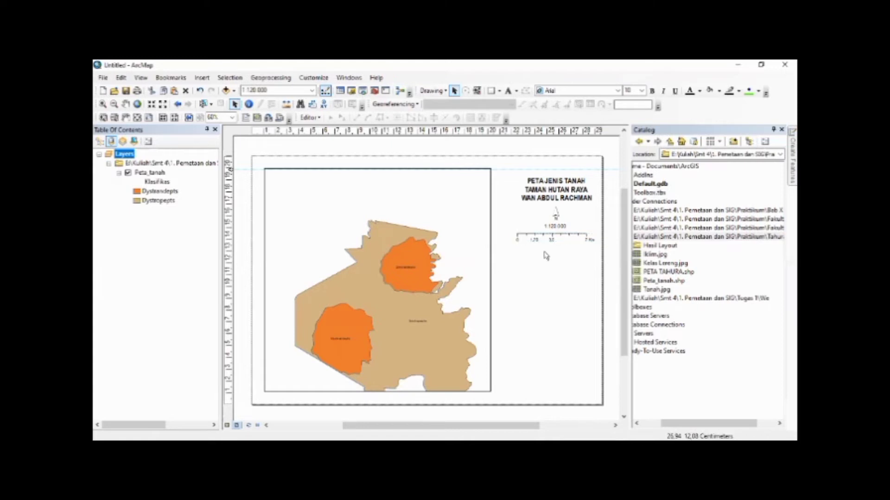
Nudge the scale bar and the map title slightly sideways so they line up with the scale text
click(575, 240)
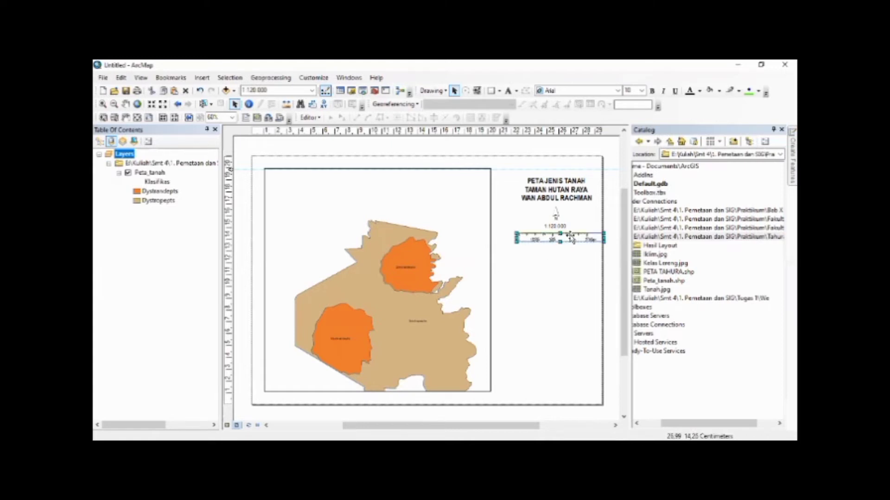
click(575, 251)
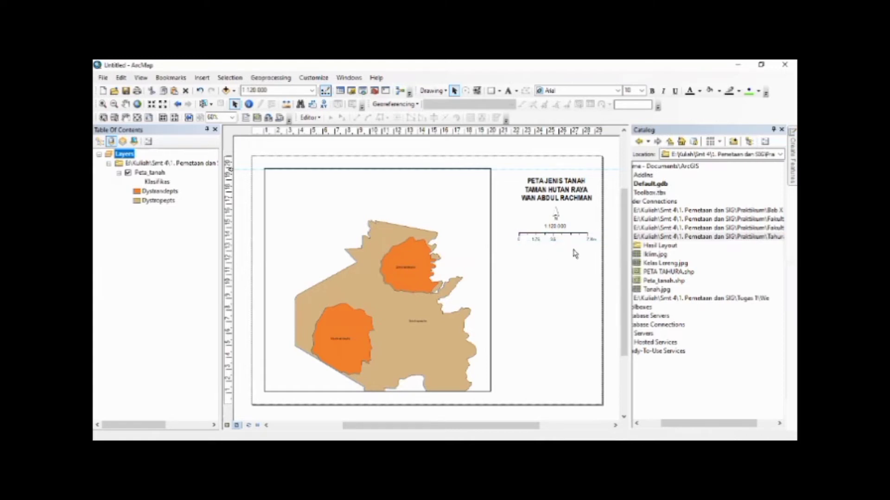
click(566, 199)
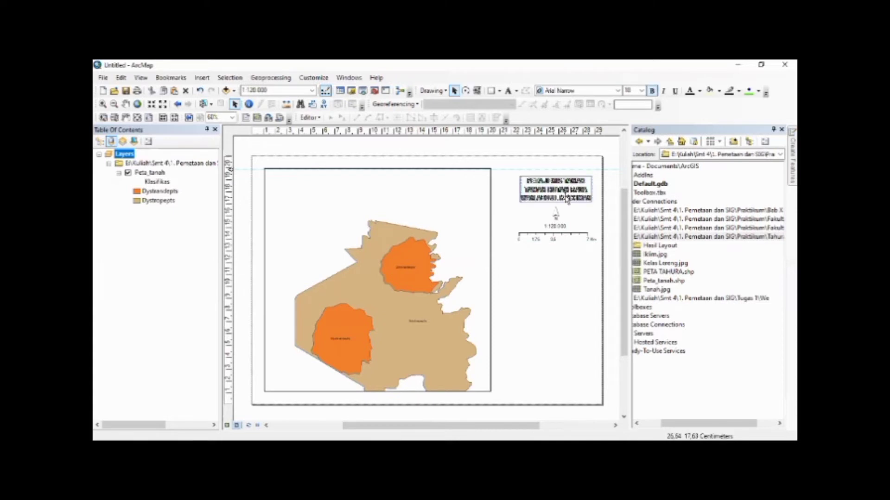
click(554, 274)
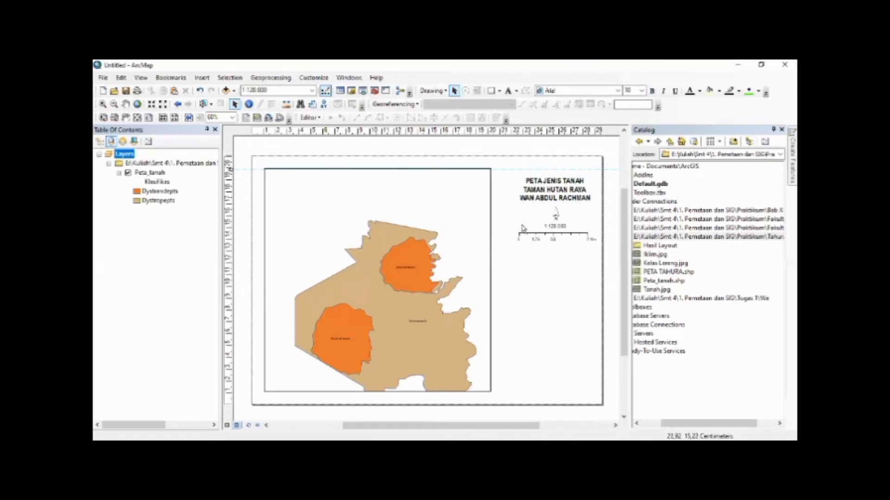
Insert a one-column legend for the Peta_tanah layer titled Keterangan, keeping the default patch and spacing settings
click(200, 81)
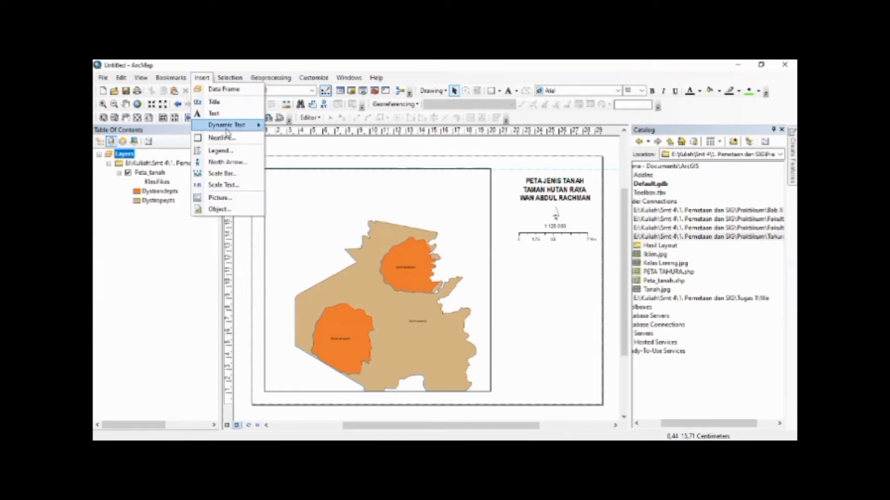
click(211, 152)
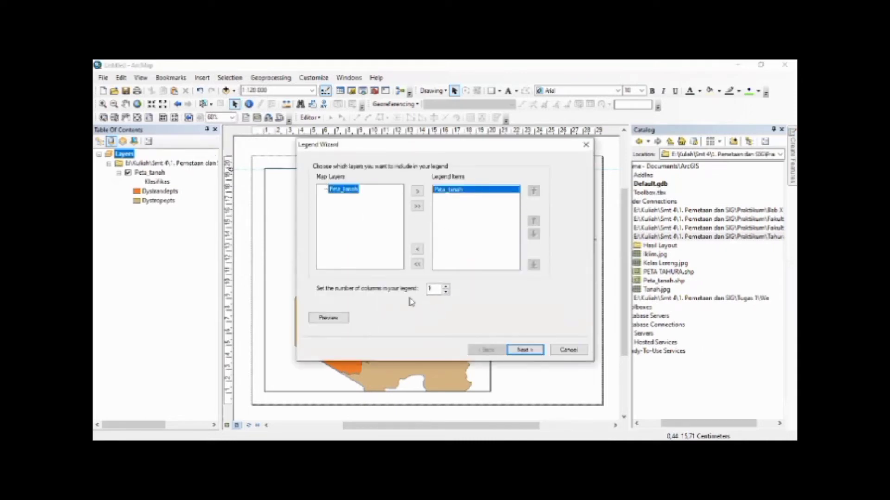
click(523, 350)
click(522, 351)
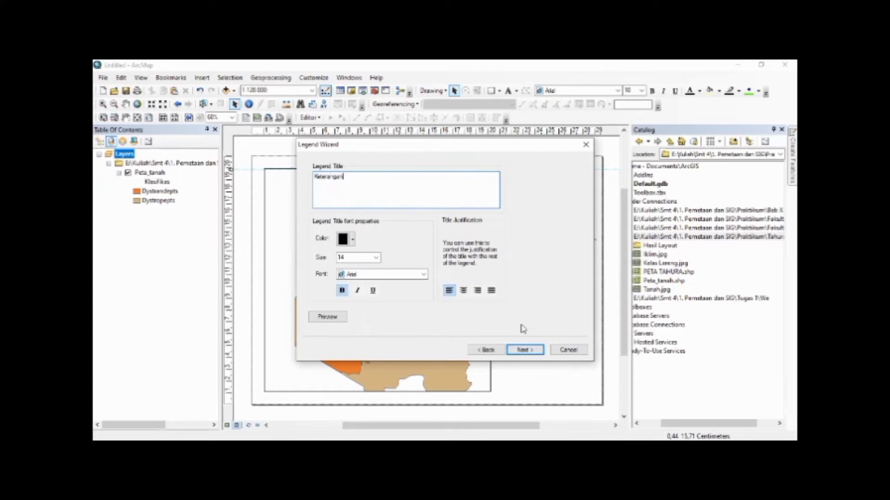
click(523, 350)
click(521, 350)
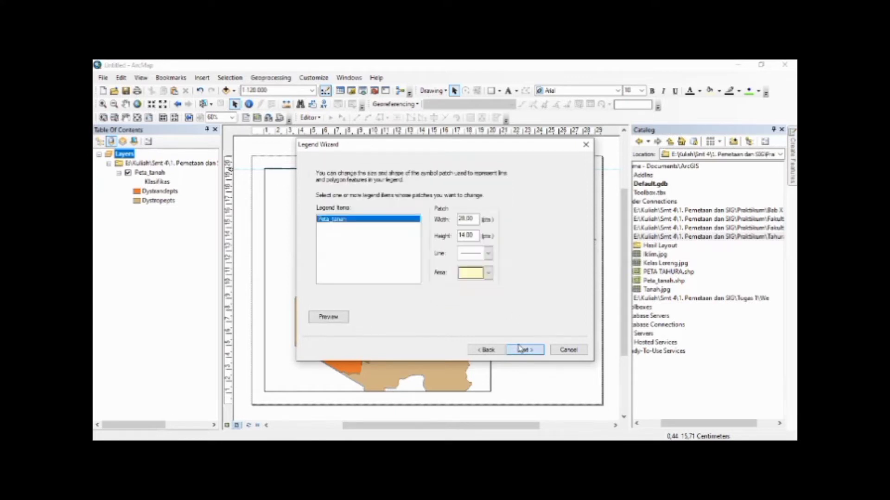
click(520, 350)
click(521, 348)
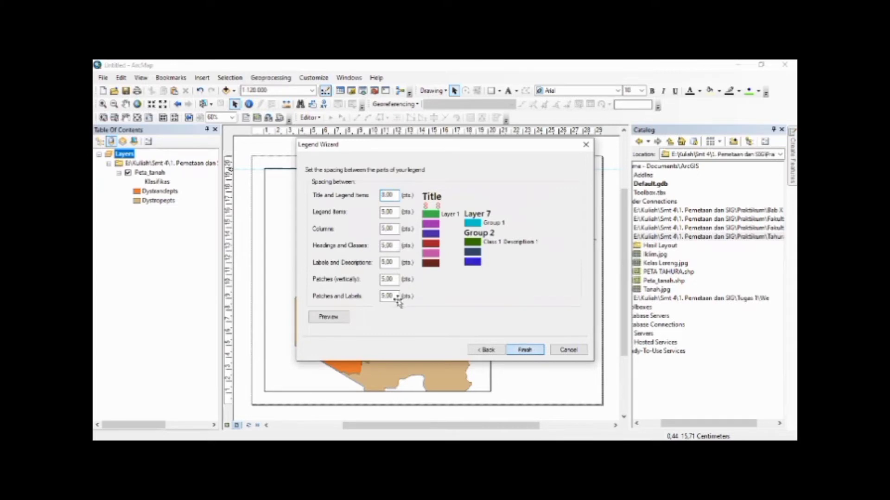
Move the Keterangan legend below the scale bar, leaving its properties unchanged, and deselect it
drag(402, 301, 555, 276)
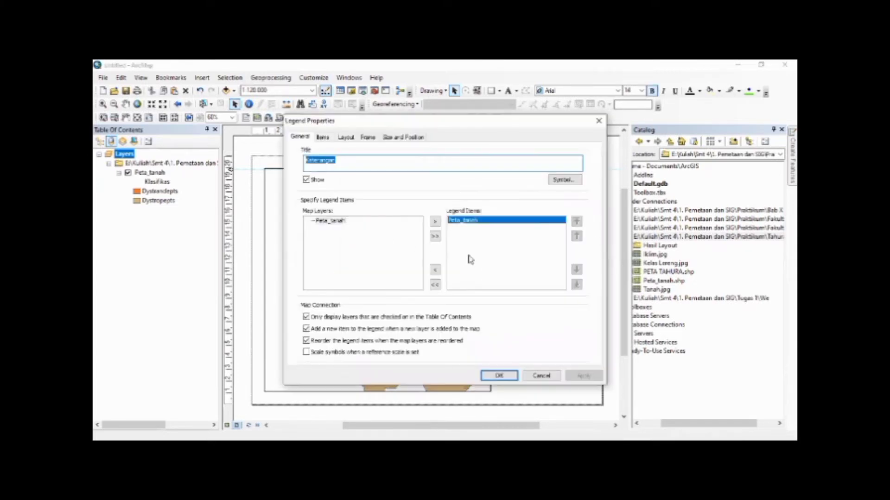
click(553, 375)
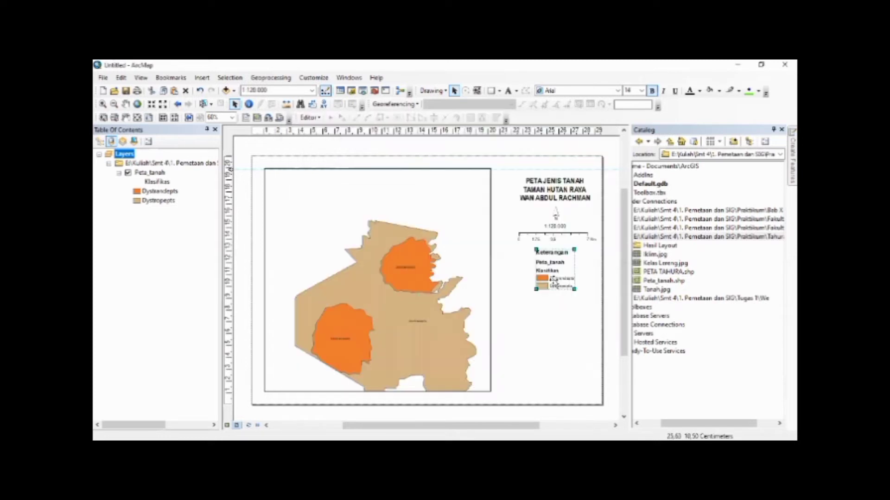
click(555, 321)
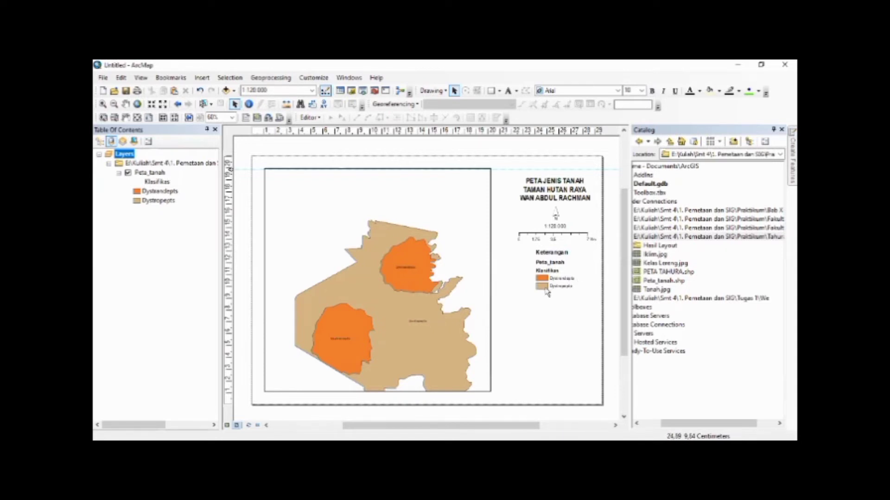
Convert the legend to graphics and ungroup it into separate elements
right_click(549, 278)
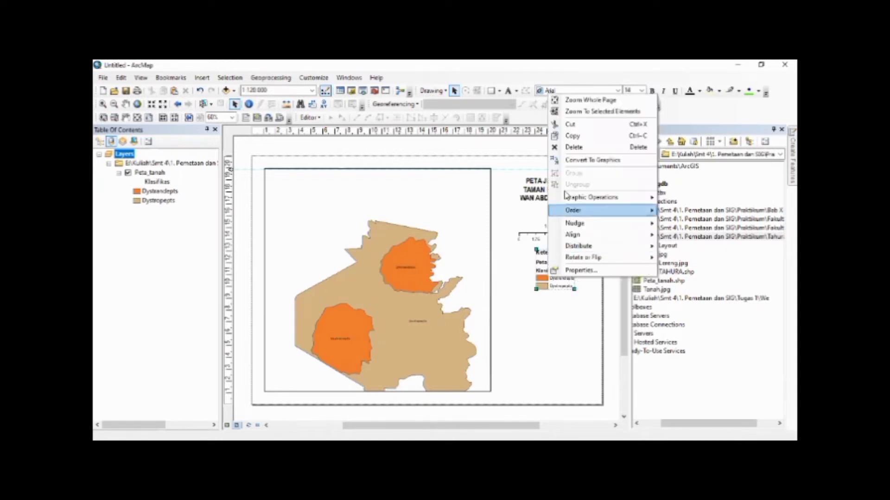
click(571, 160)
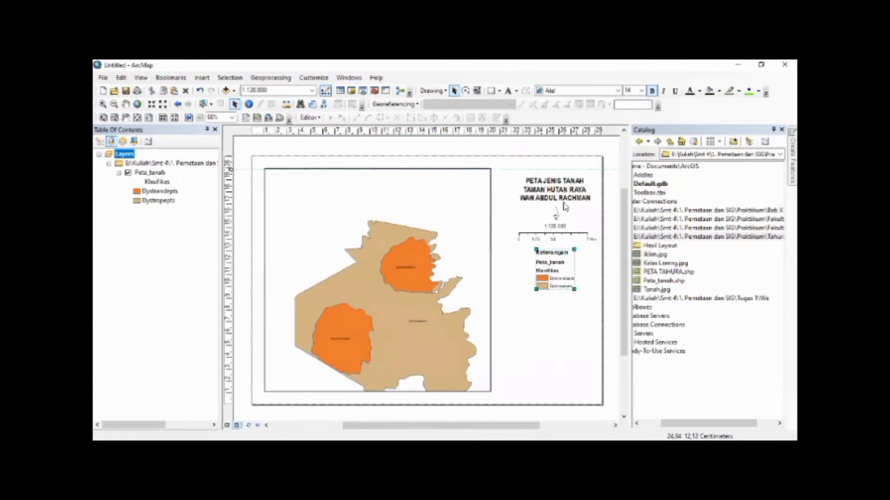
right_click(545, 263)
click(573, 169)
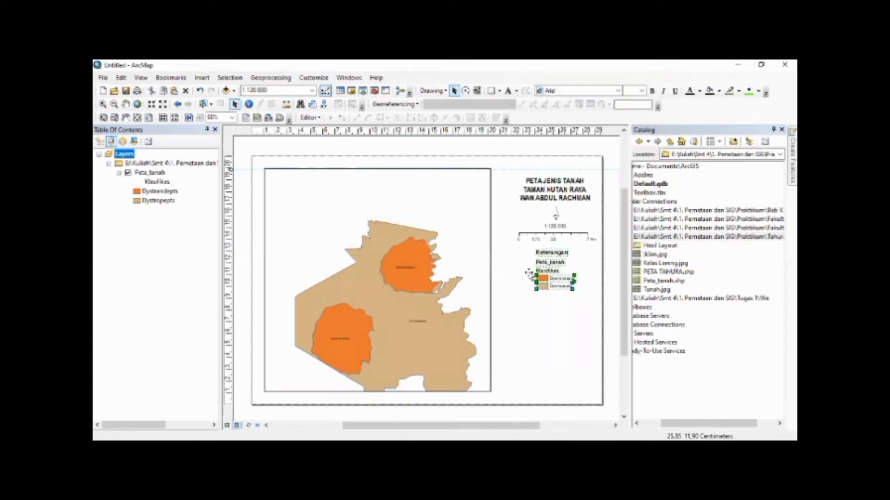
Delete the Peta_tanah and Klasifikas headings from the ungrouped legend
click(508, 278)
click(556, 262)
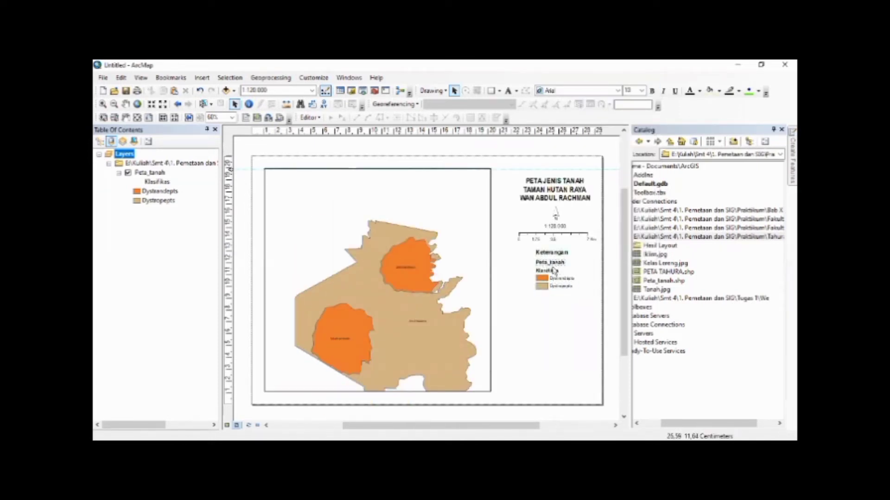
shift+click(551, 271)
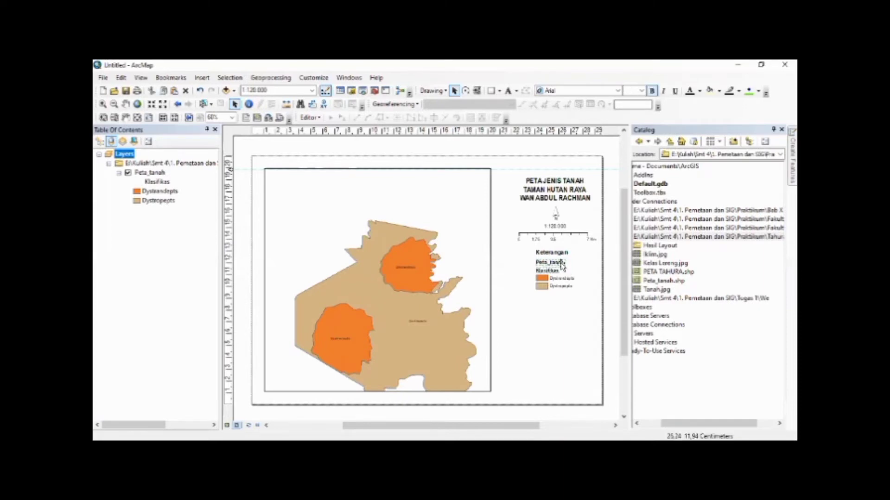
right_click(562, 264)
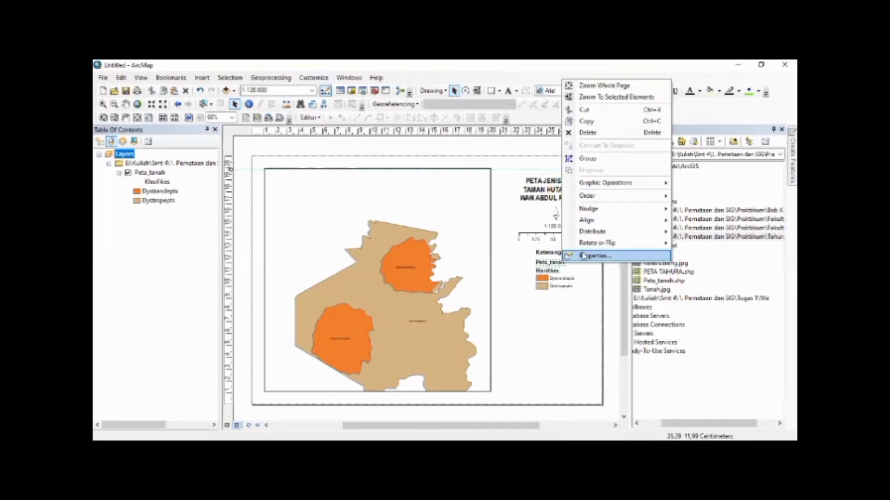
click(587, 132)
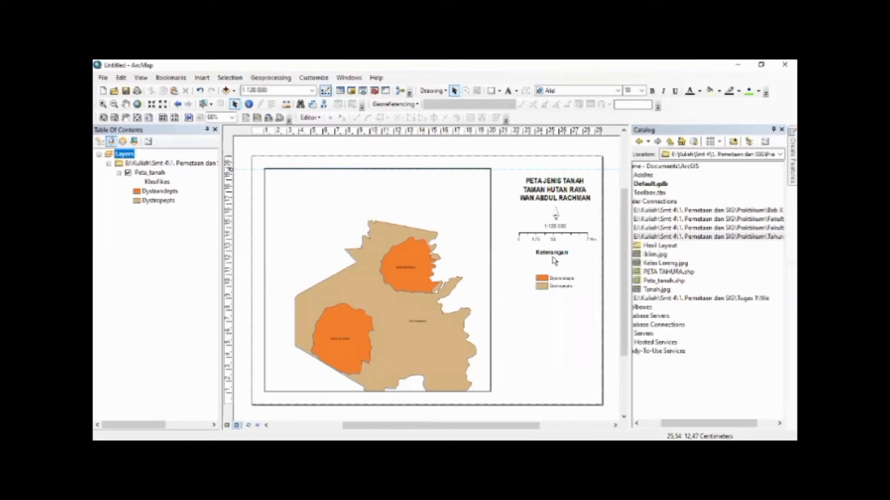
Group the Keterangan heading, placed close above its soil-class entries, with them and move the grouped legend up below the scale bar
drag(551, 253, 595, 297)
click(553, 297)
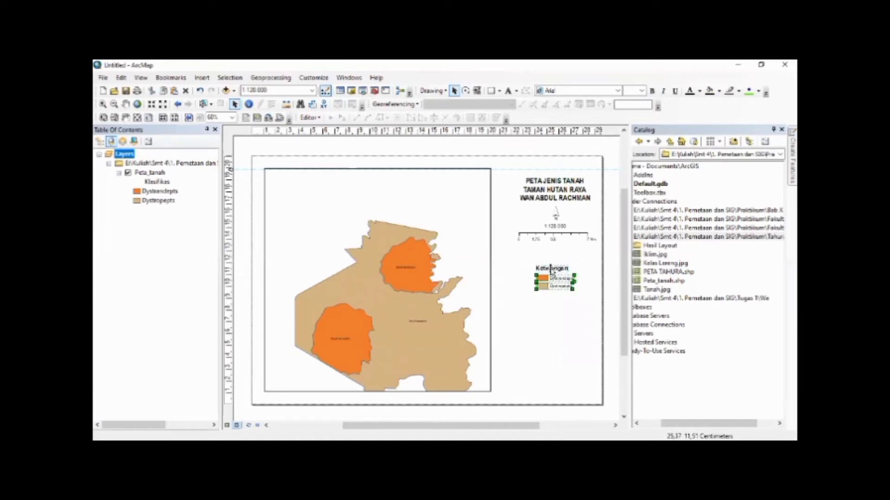
right_click(551, 271)
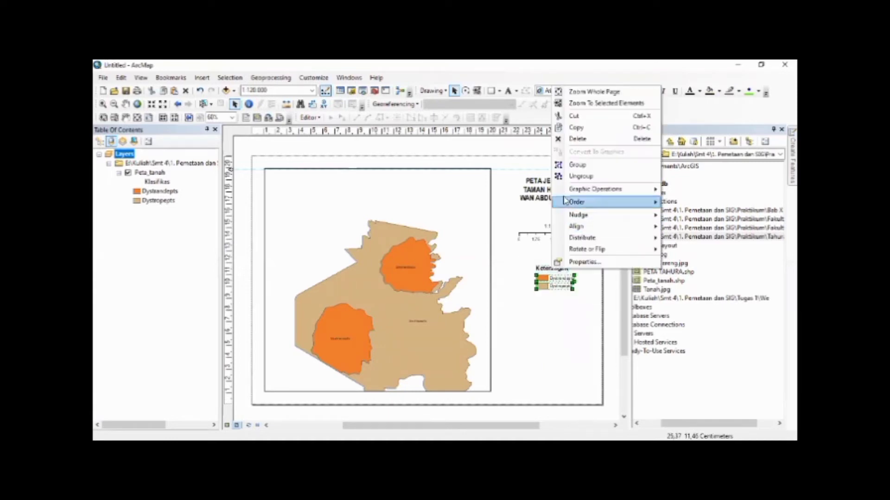
click(561, 165)
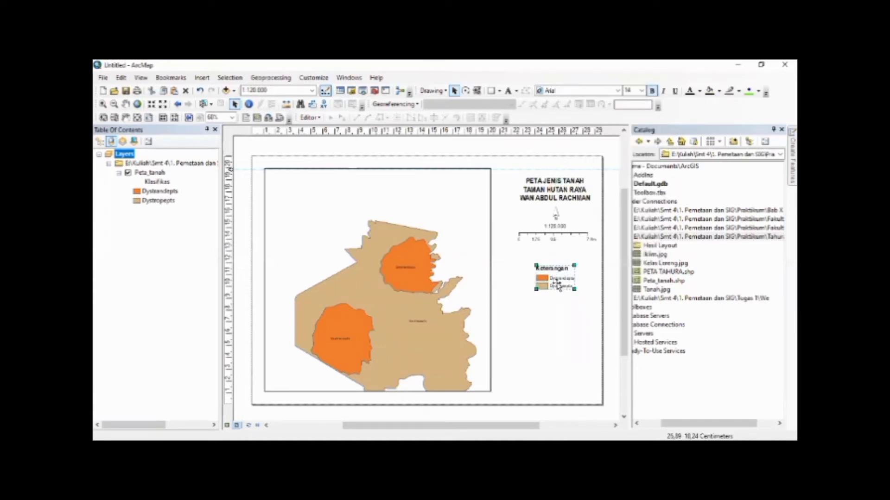
drag(557, 285, 557, 272)
click(559, 291)
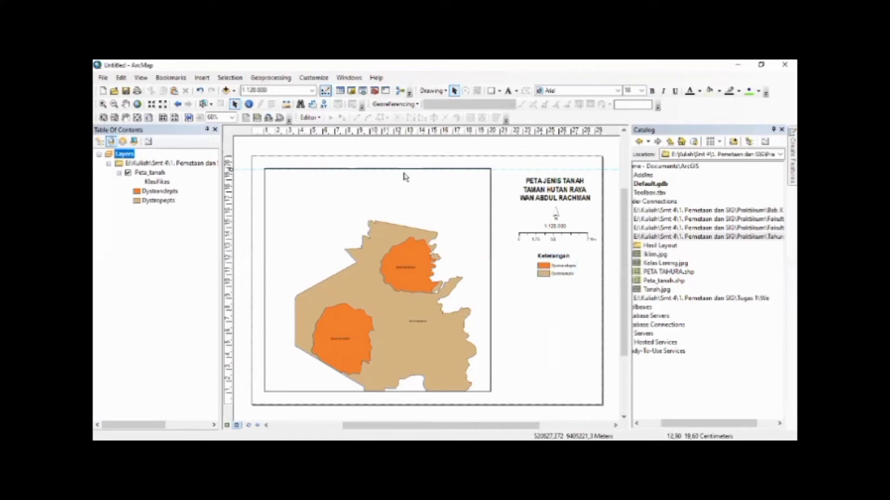
Insert the Coordinate System dynamic text and place it below the Keterangan legend
click(209, 79)
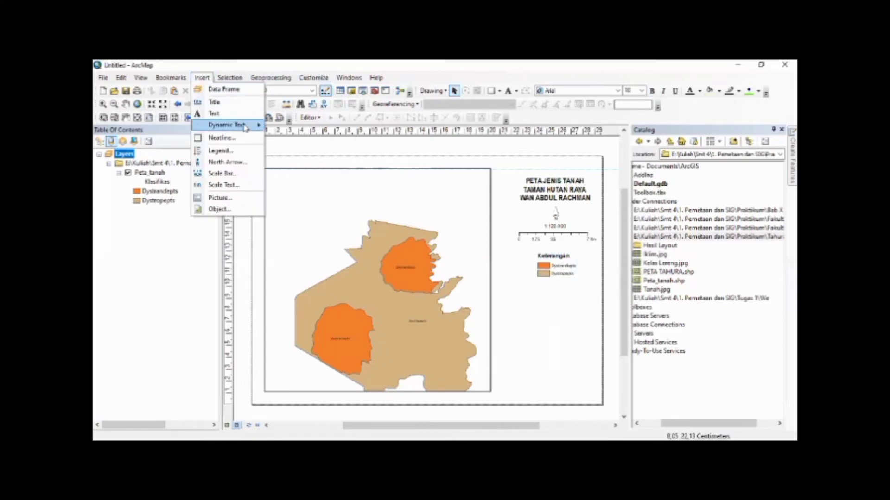
mouse_move(245, 126)
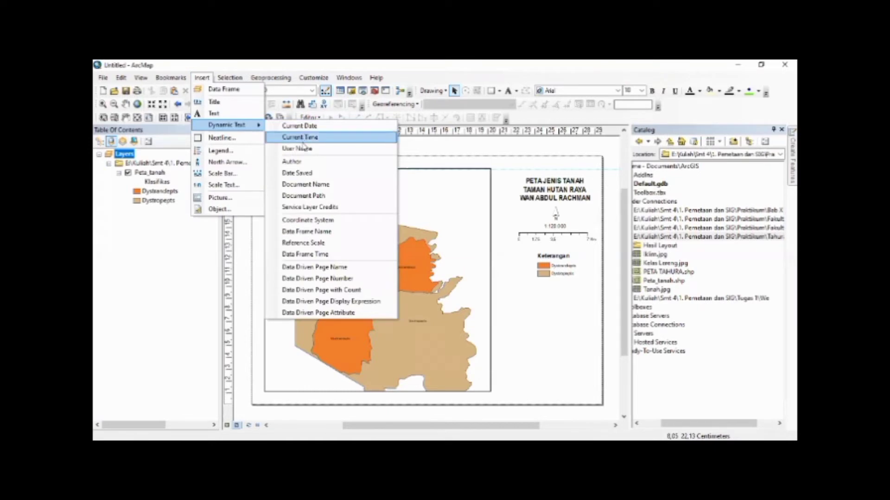
click(317, 222)
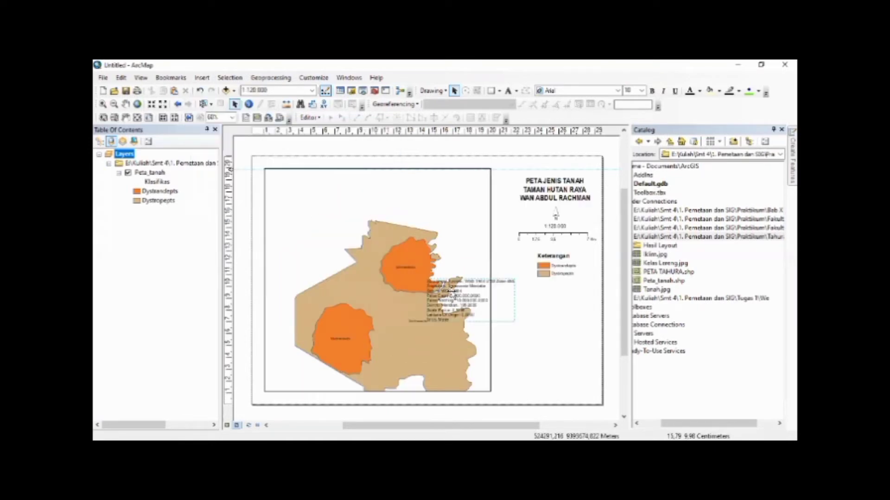
drag(527, 305, 535, 299)
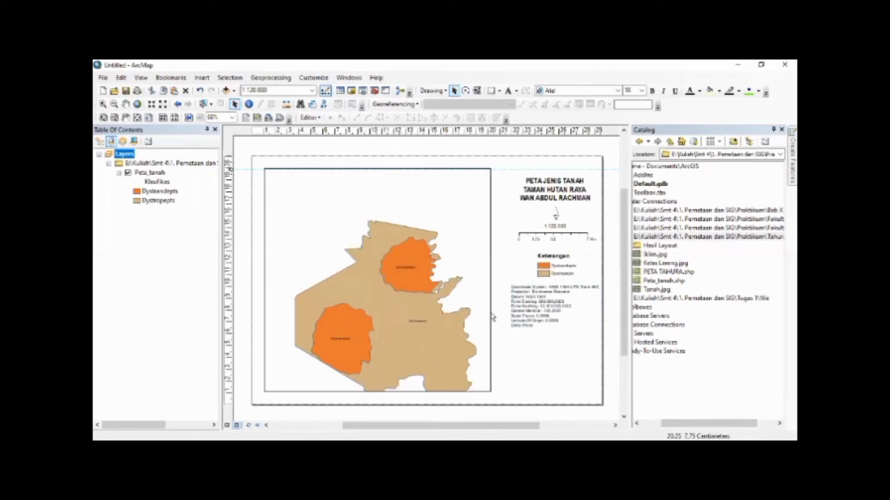
Insert a text element below the coordinate system text with the lines NAMA, NPM and KELAS
click(201, 78)
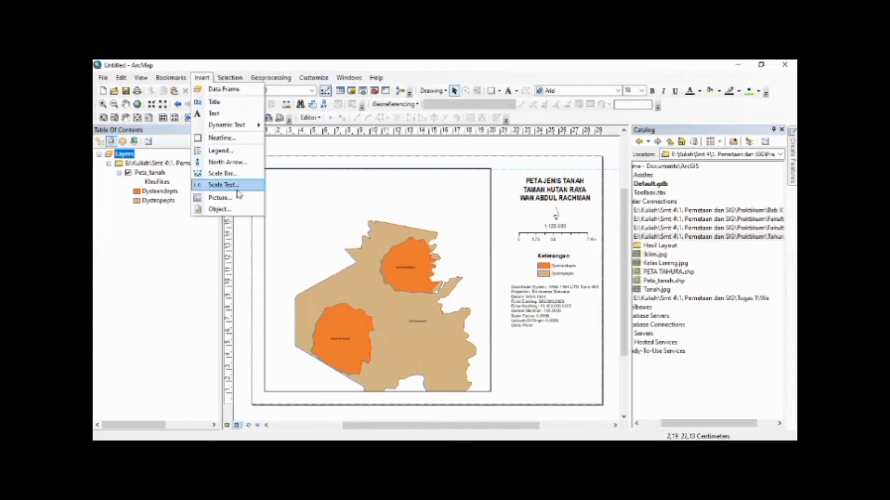
click(215, 114)
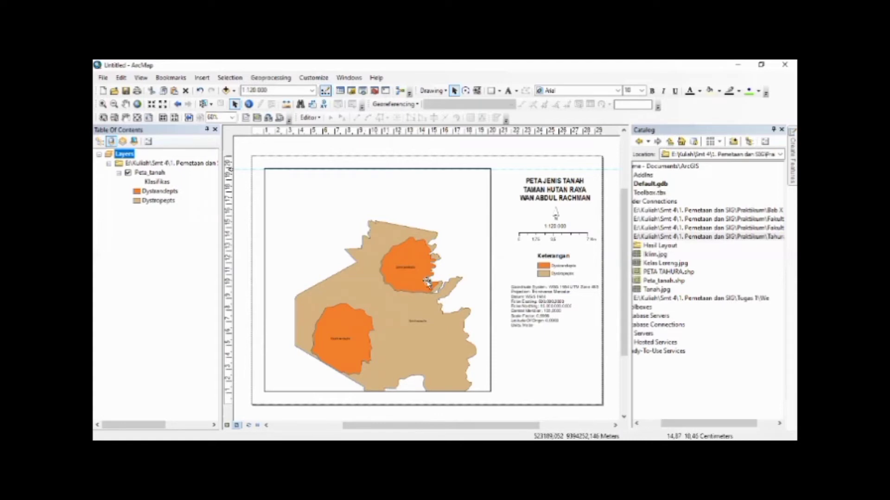
drag(551, 352, 551, 350)
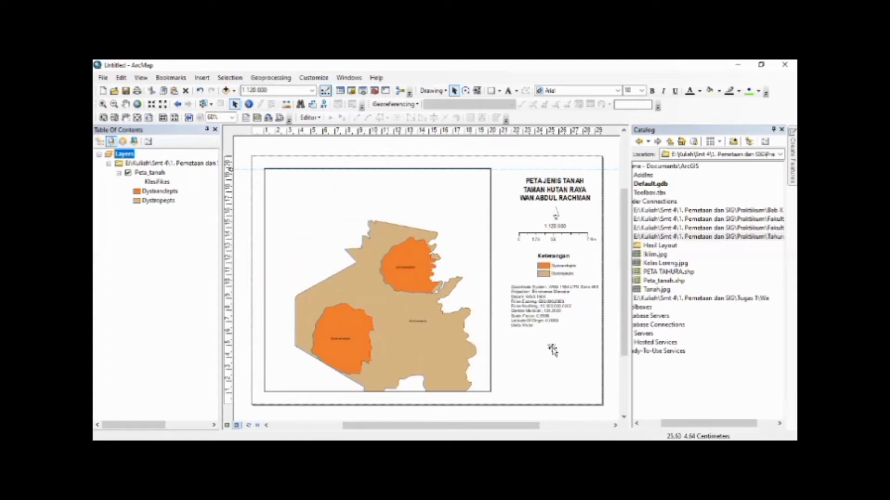
drag(385, 234, 347, 221)
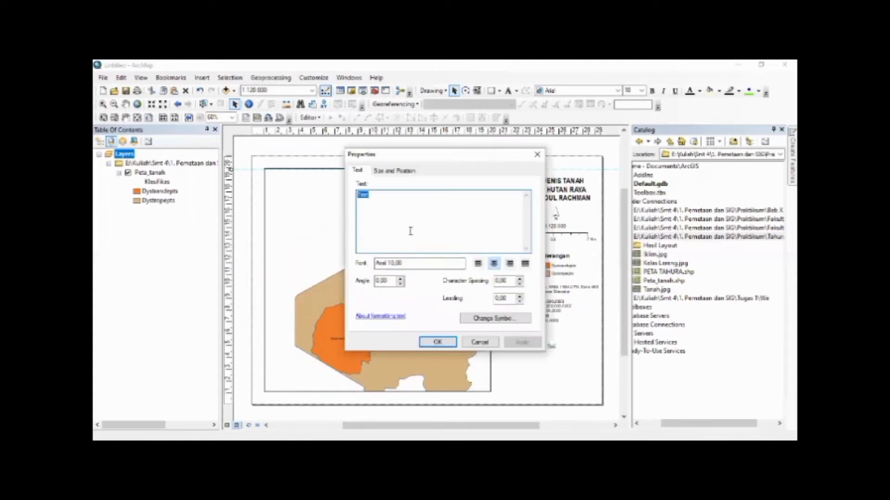
text(NAMA)
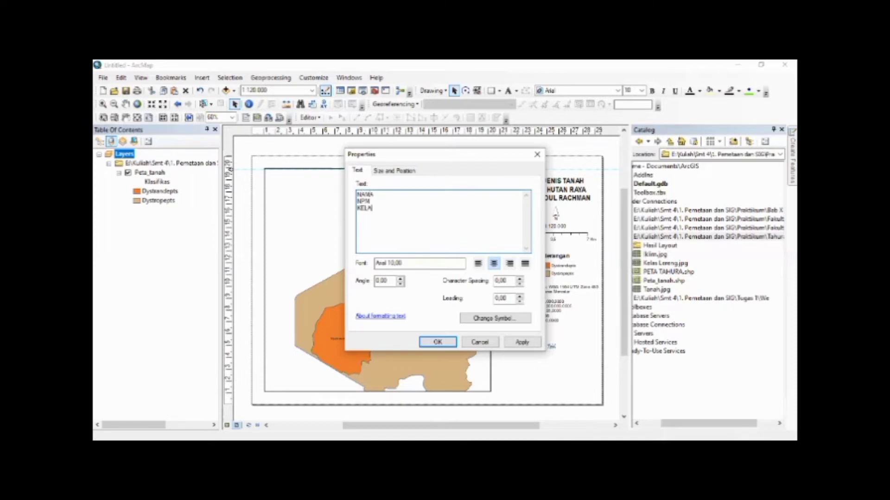
click(522, 342)
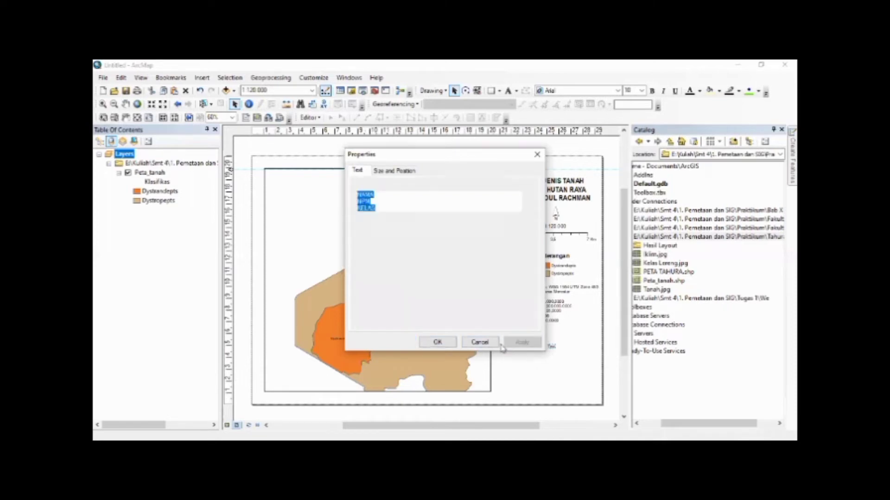
click(435, 342)
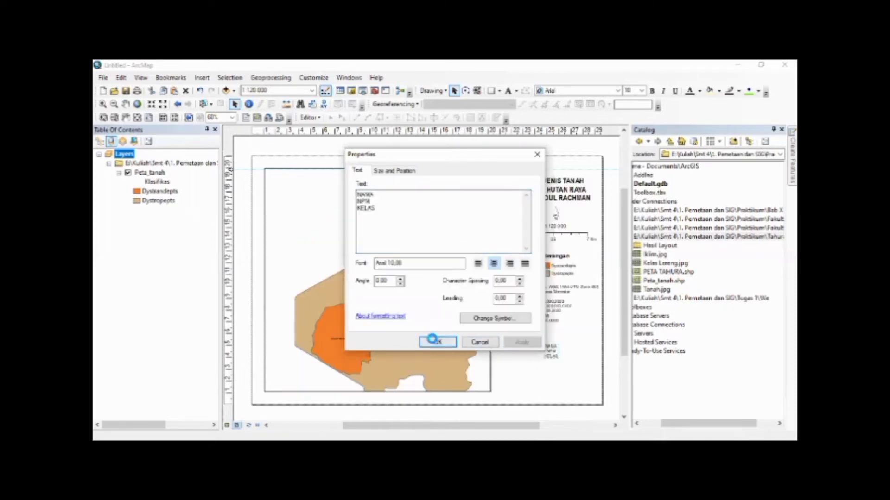
Format the NAMA, NPM, KELAS text as Arial Black at size 14 and deselect it
click(642, 90)
click(631, 141)
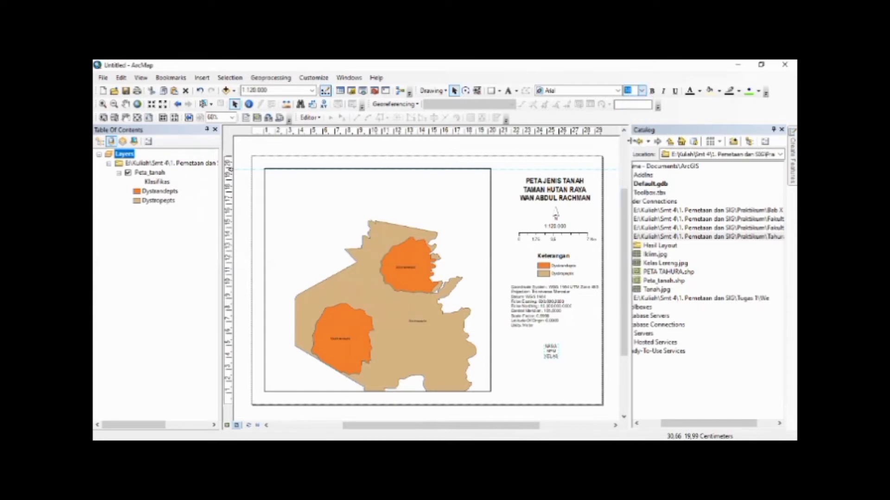
click(618, 91)
click(579, 107)
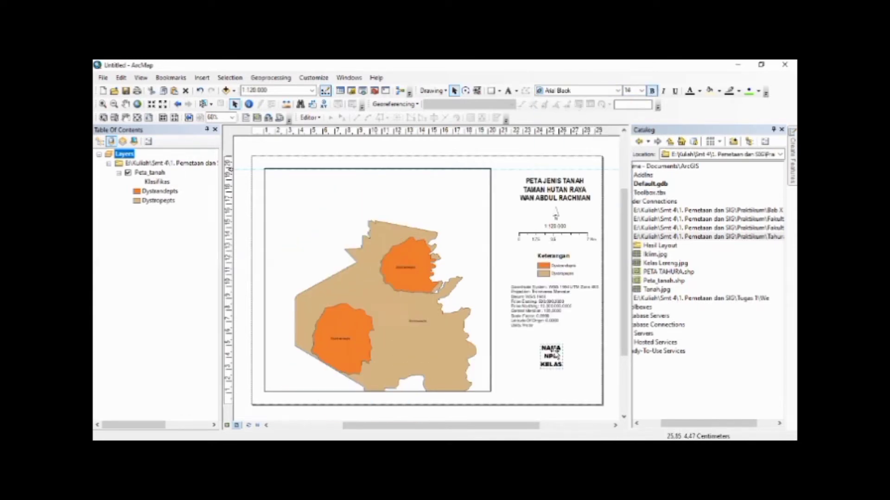
click(578, 367)
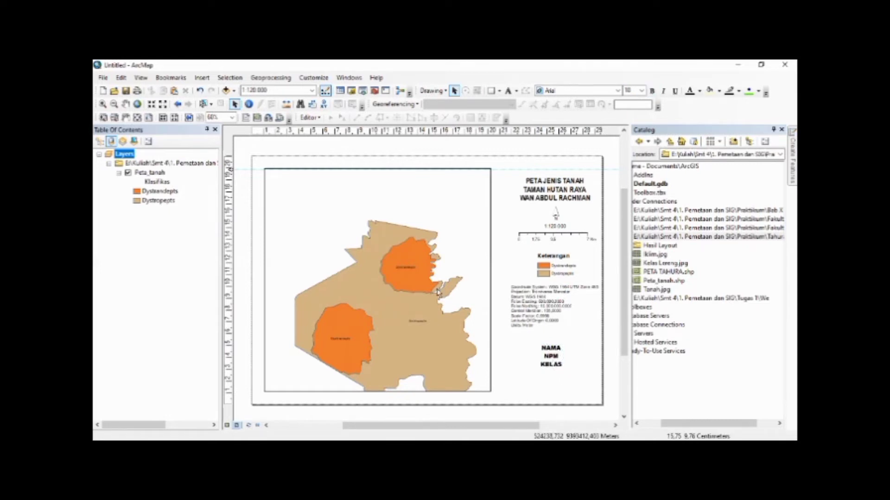
Add a Measured Grid to the map's data frame, keeping the wizard's default settings
click(407, 195)
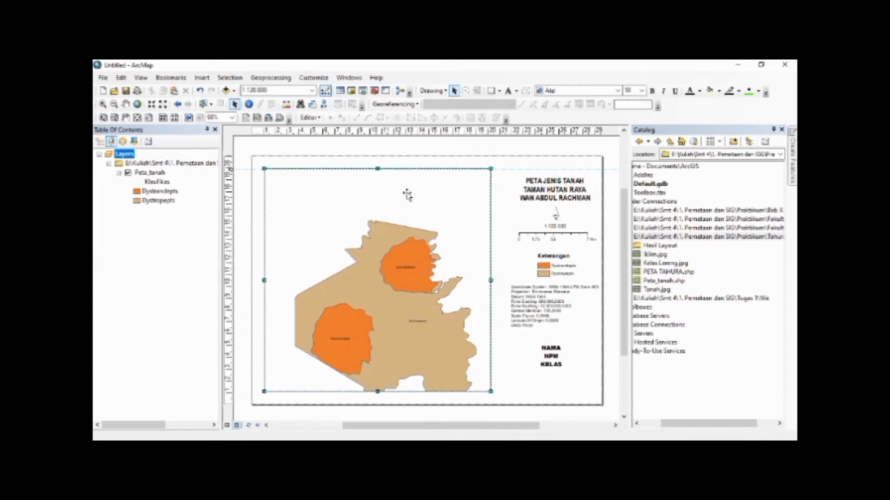
right_click(331, 225)
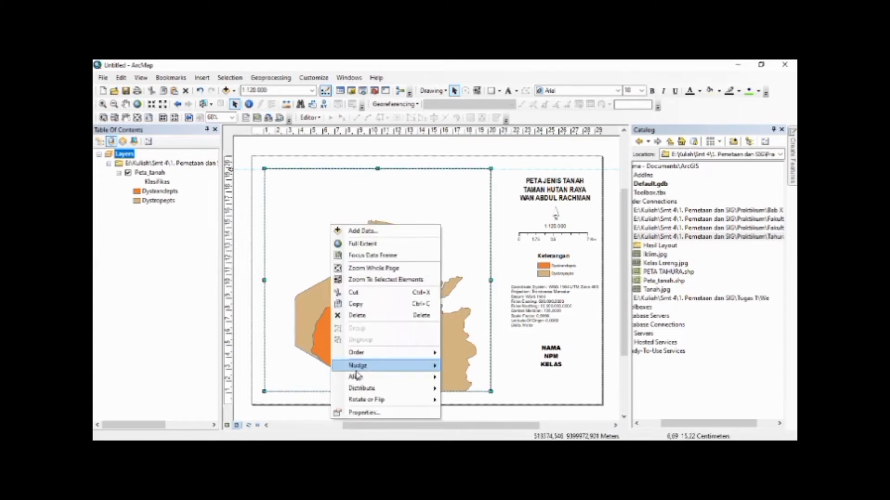
click(364, 413)
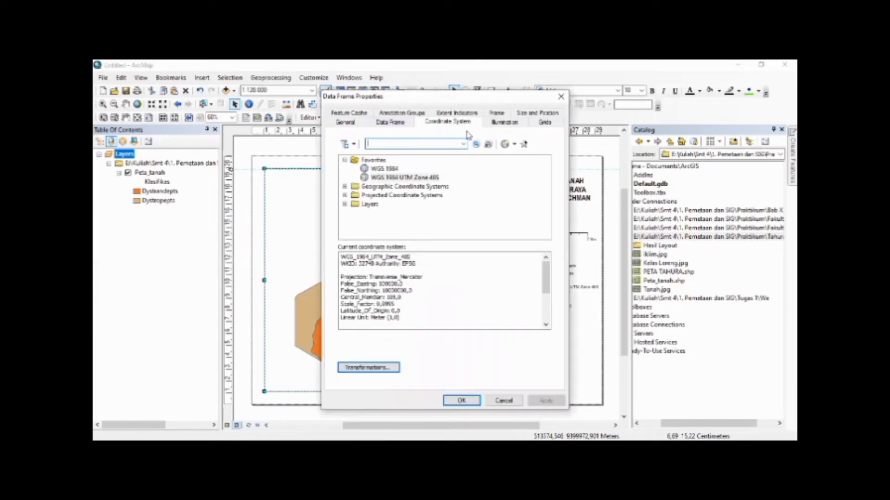
click(542, 123)
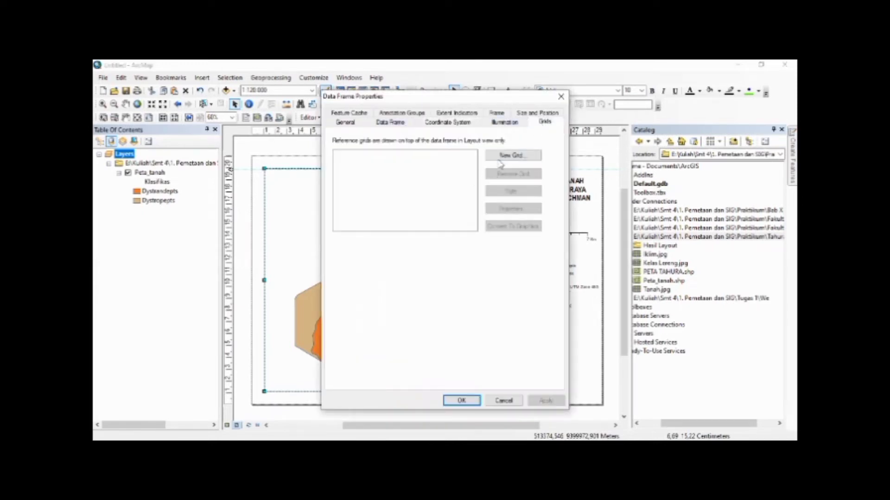
click(499, 159)
click(448, 221)
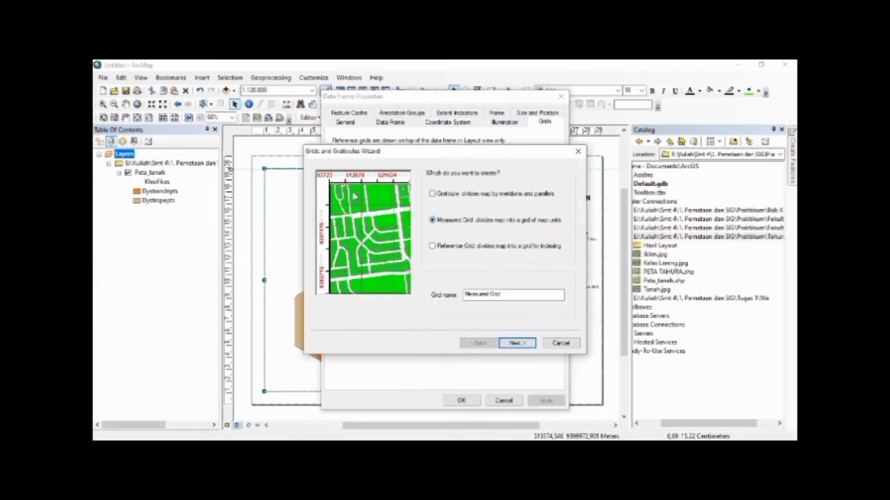
click(515, 342)
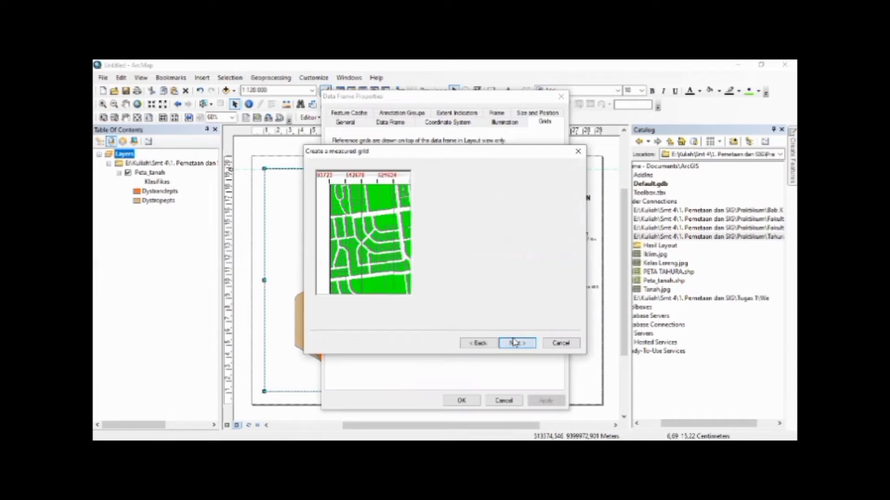
click(515, 343)
click(515, 343)
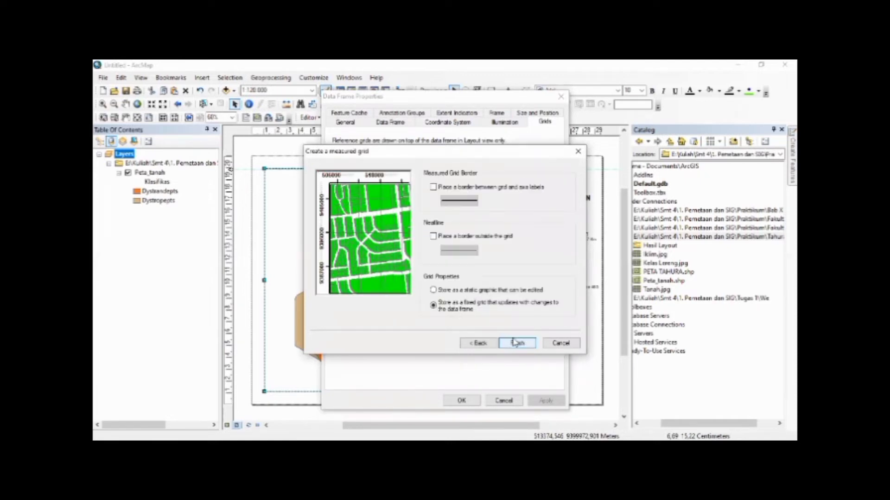
click(515, 343)
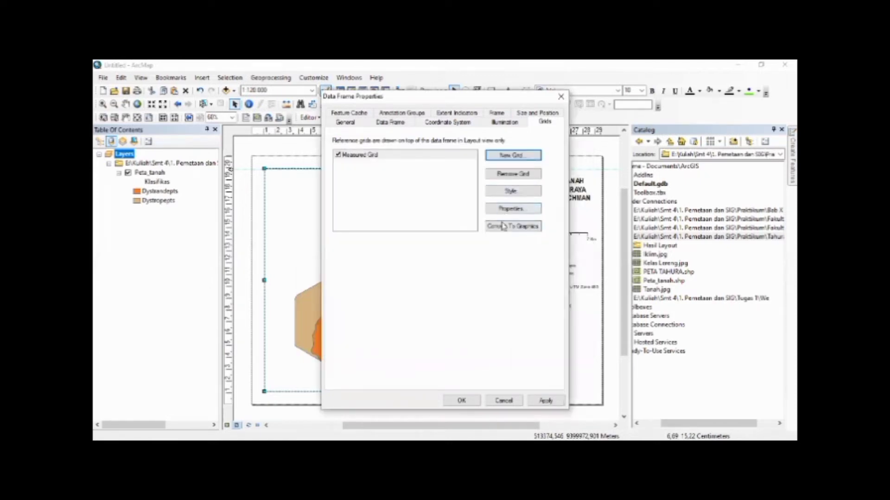
click(547, 401)
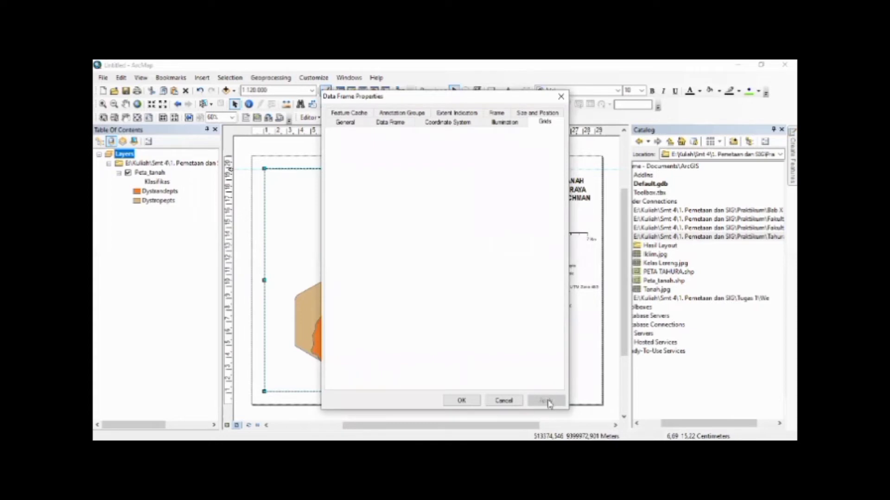
click(462, 401)
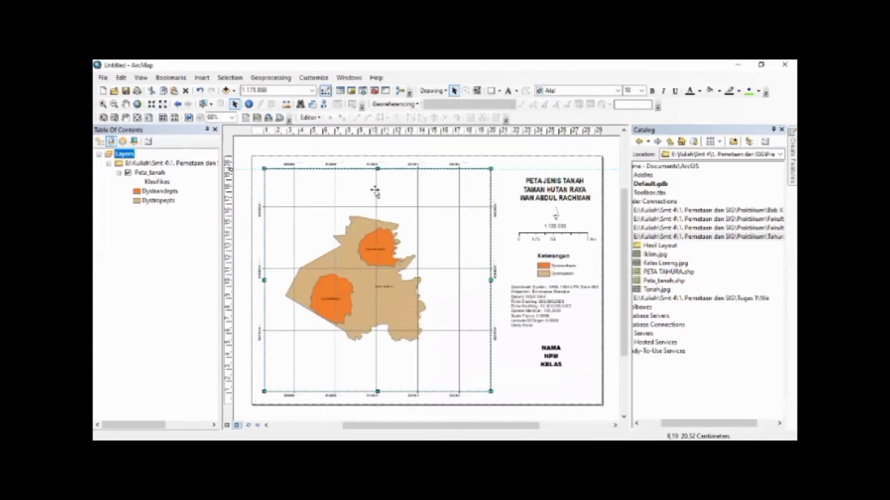
Set the map scale to 1:120.000 and centre the soil map within its data frame
click(312, 91)
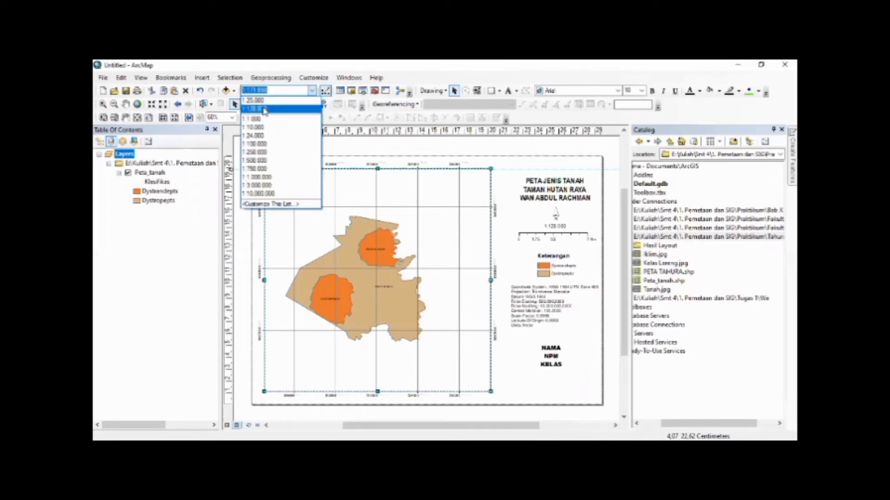
click(263, 109)
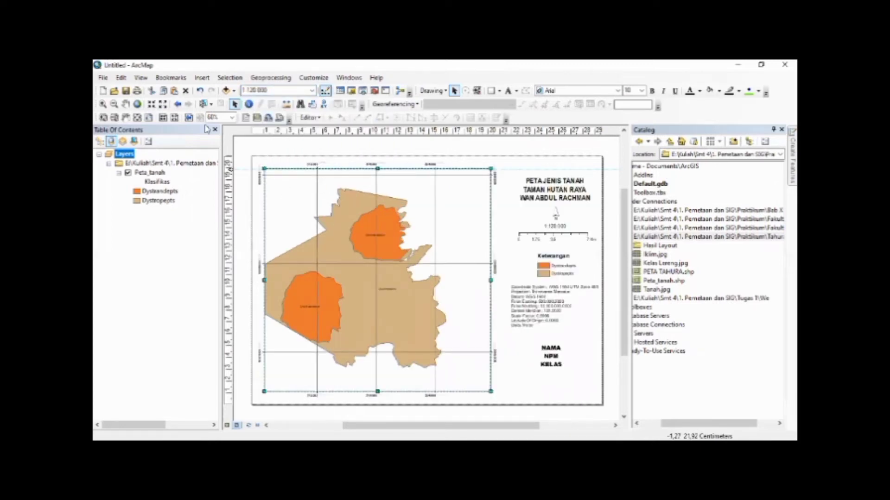
click(125, 104)
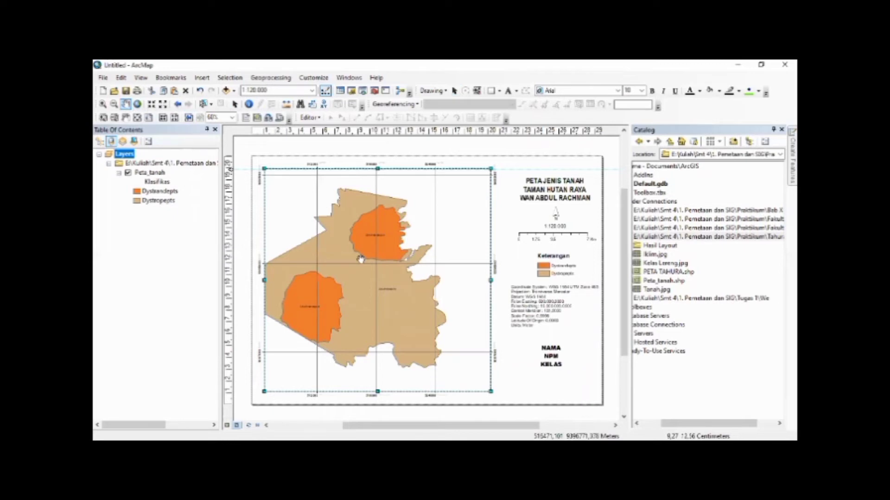
drag(361, 259, 389, 267)
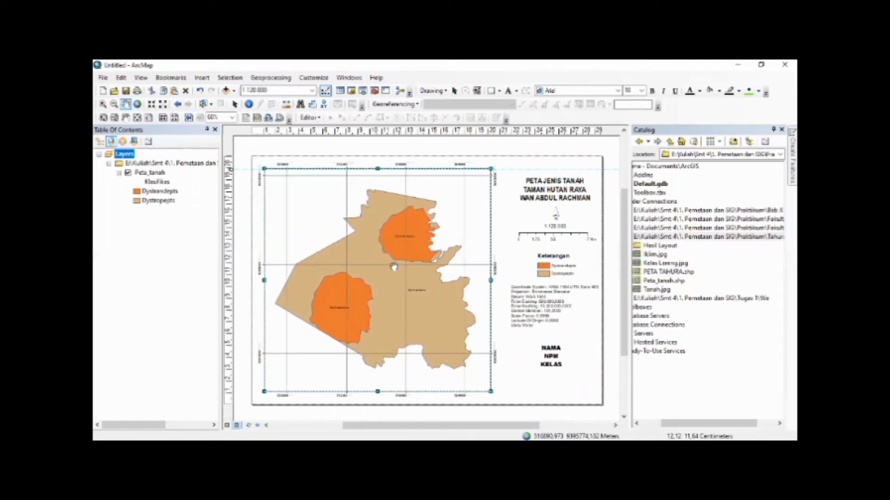
click(234, 104)
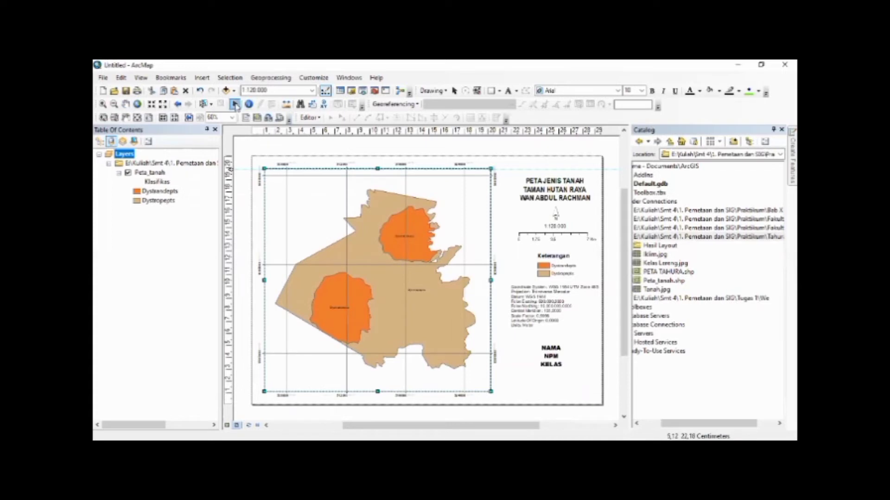
click(530, 365)
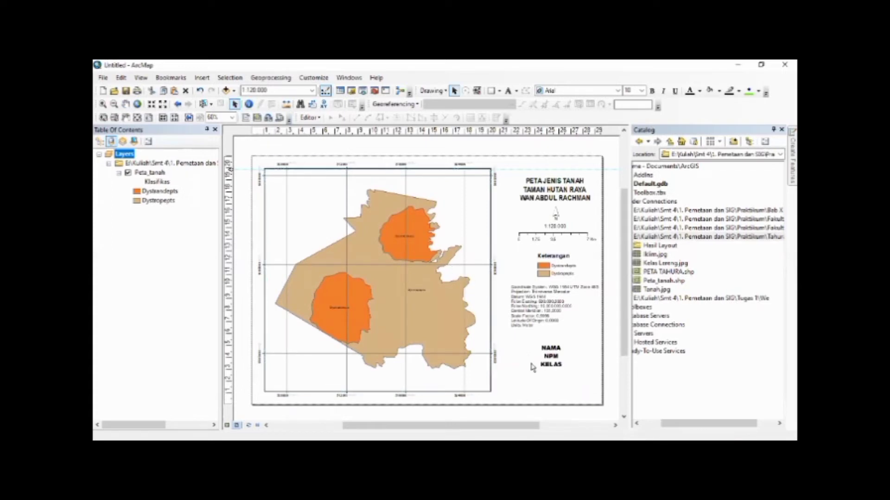
Open the additional label properties of the data frame's Measured Grid
click(407, 229)
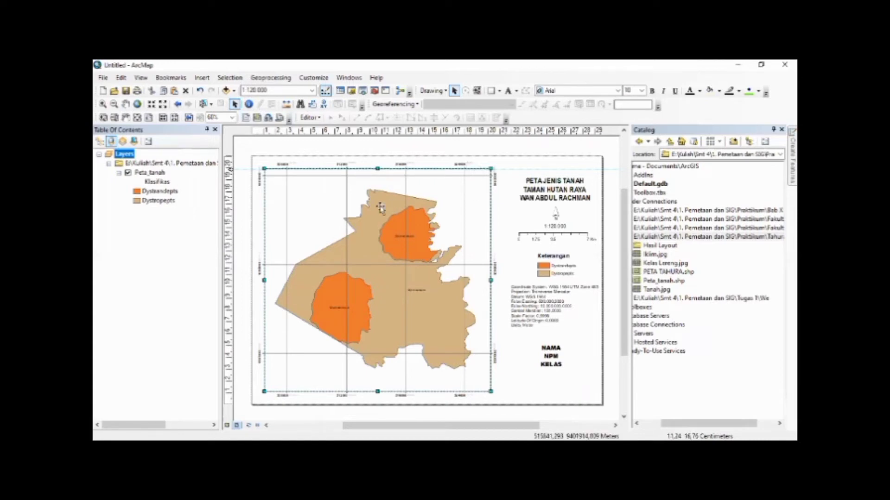
right_click(347, 214)
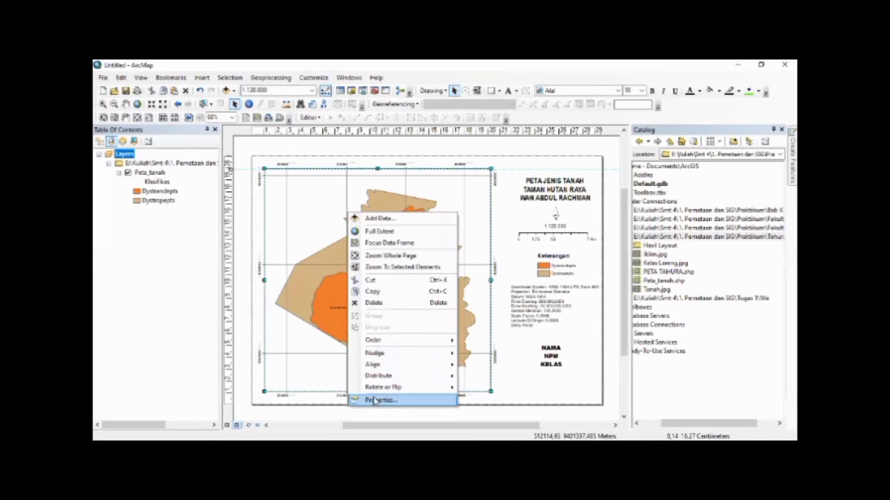
click(375, 399)
click(509, 209)
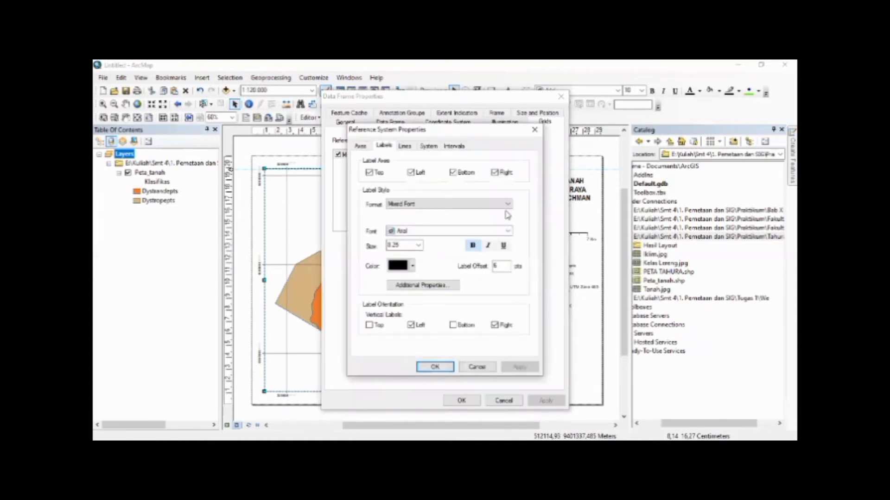
click(420, 284)
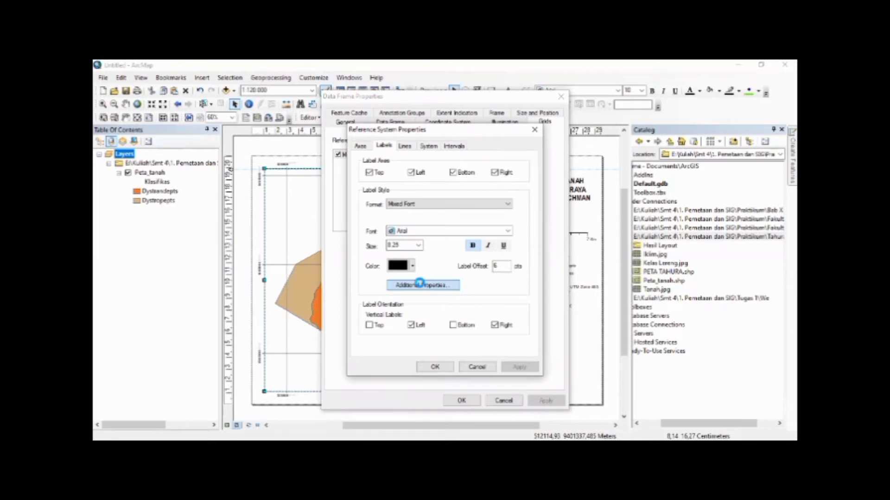
Set the Measured Grid's label number format to 0 decimal places and apply it to the data frame
click(419, 283)
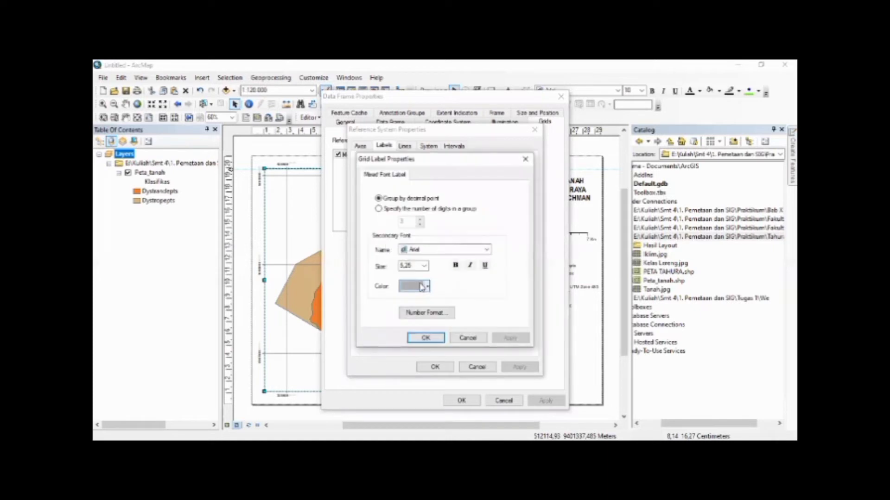
click(423, 312)
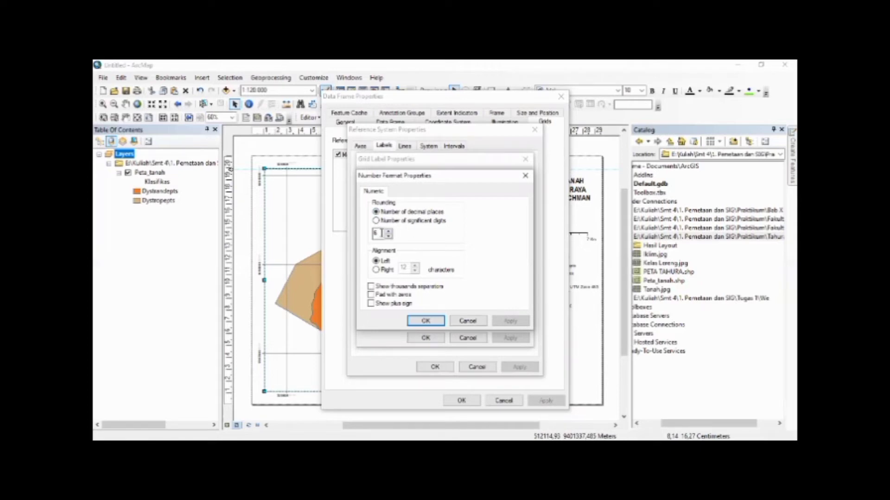
click(435, 322)
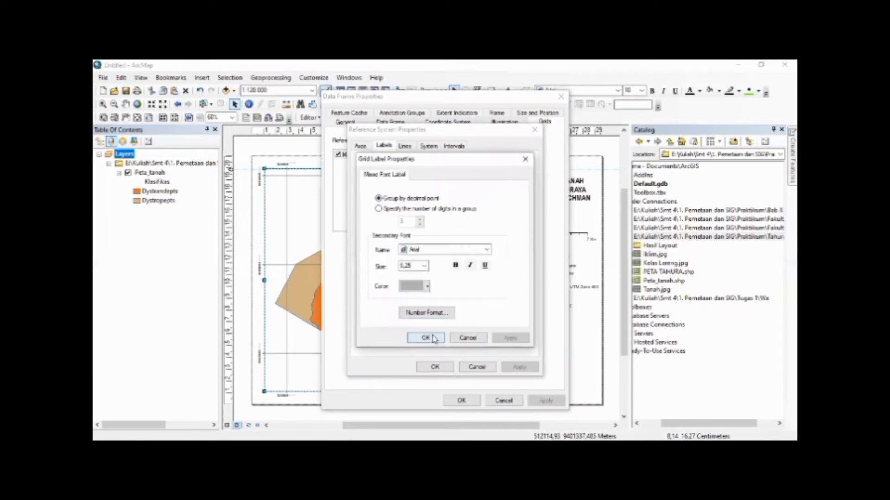
click(426, 338)
click(433, 367)
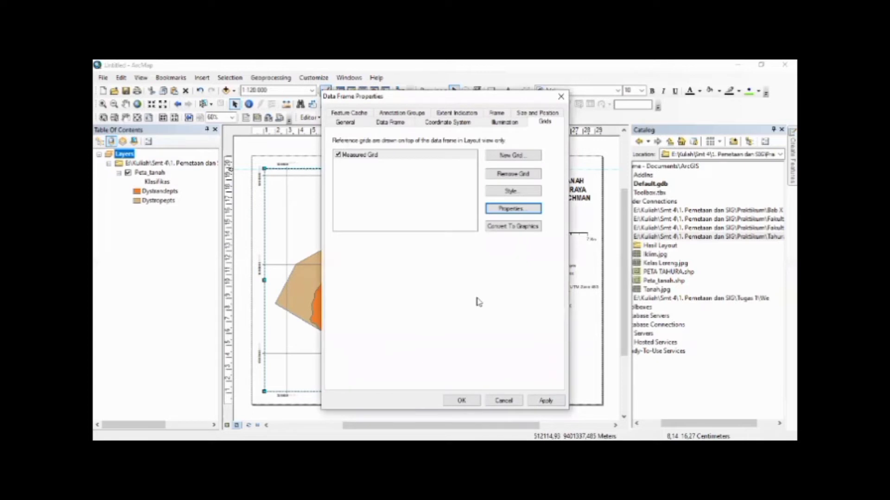
click(541, 401)
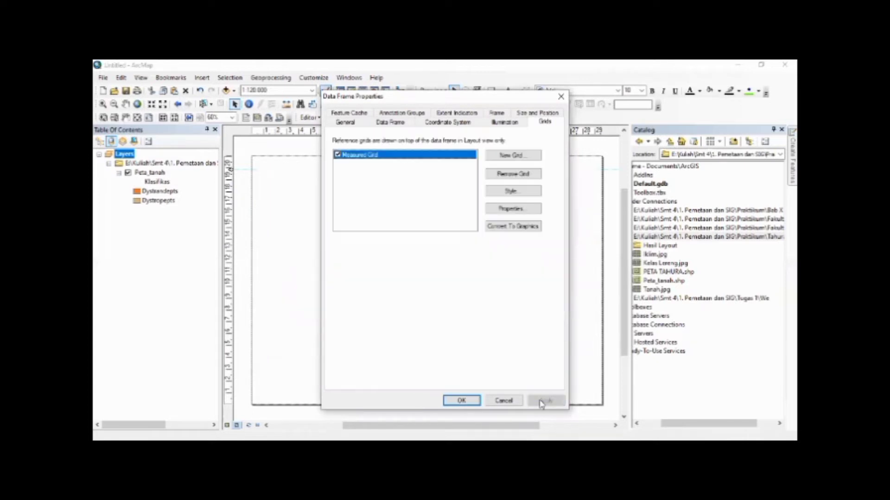
click(461, 400)
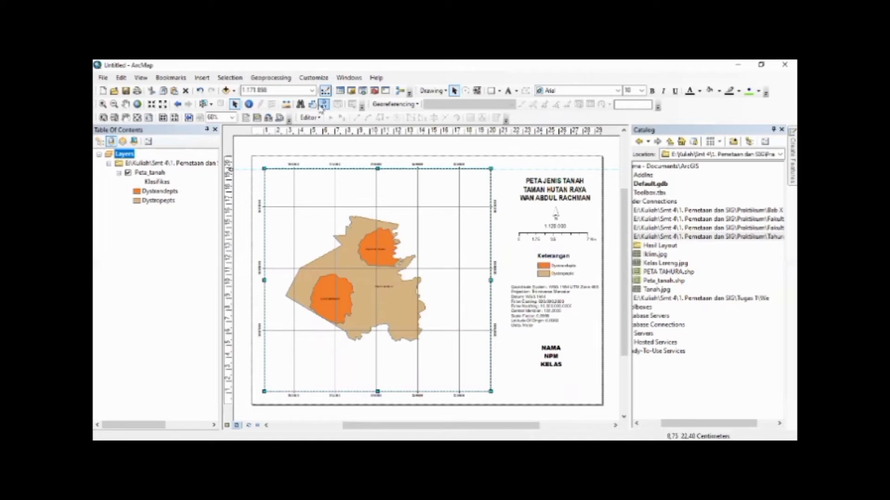
Set the map scale back to 1:120.000, recentre the soil map within its frame and deselect the data frame
click(313, 92)
click(299, 111)
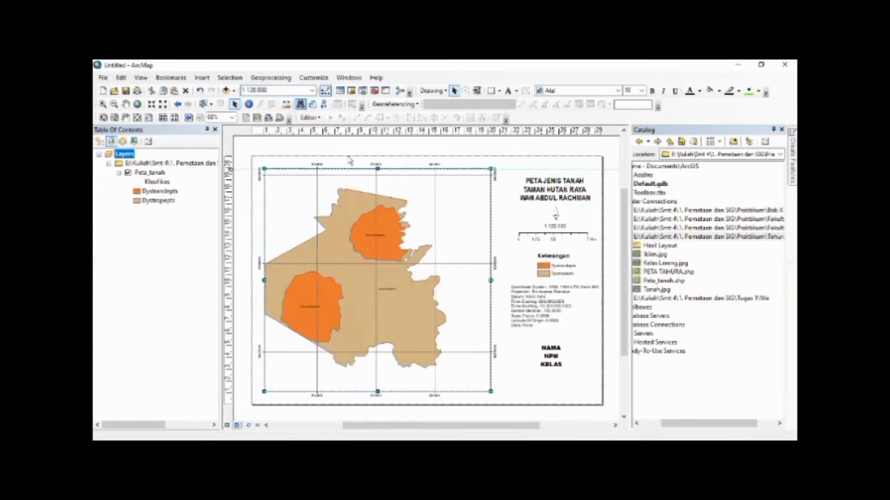
click(125, 104)
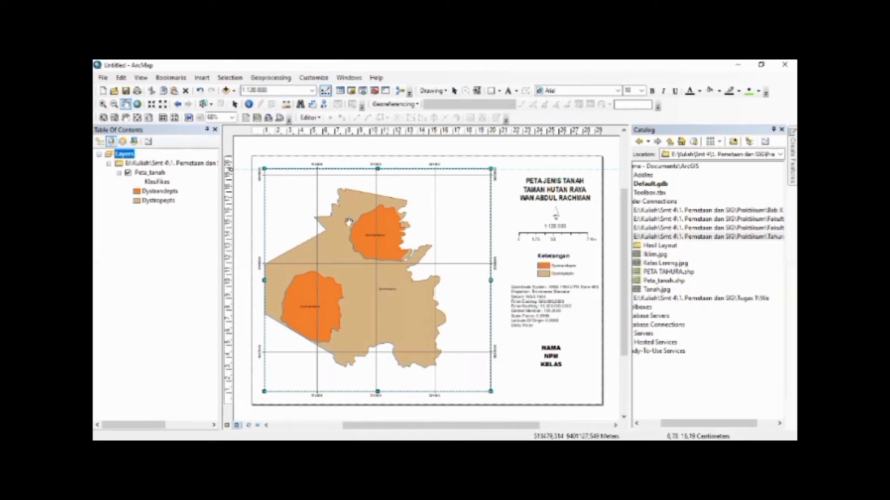
drag(392, 294, 424, 297)
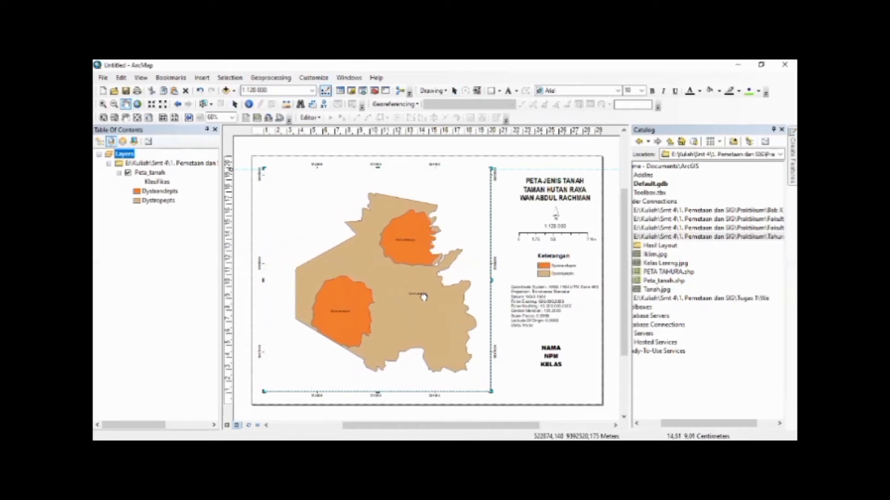
click(235, 104)
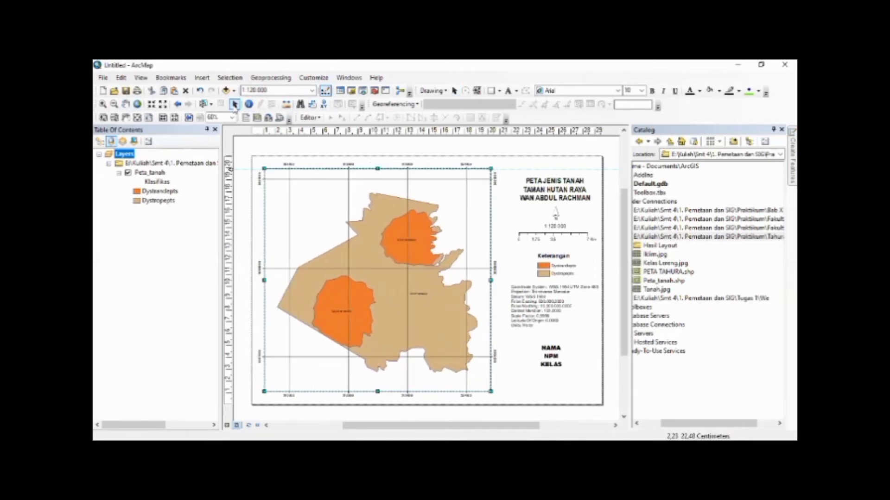
click(461, 155)
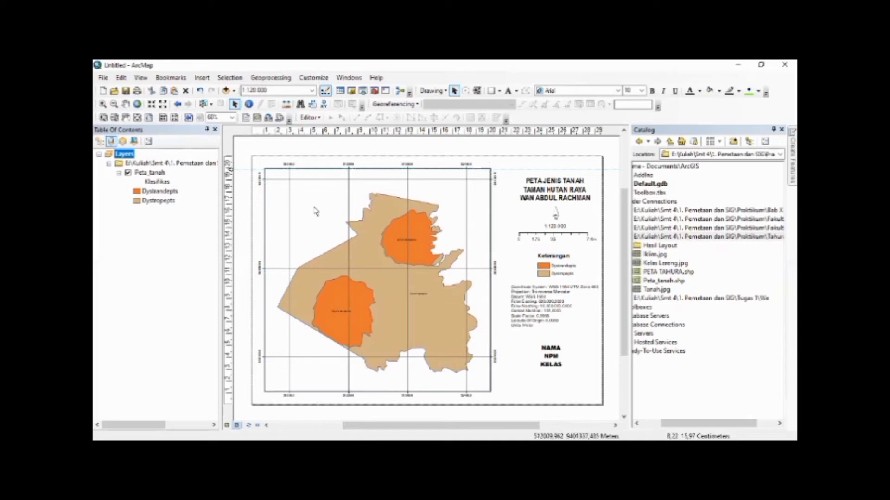
Export the layout as JPEG PETA TANAH TAHURA into the Hasil Layout folder at 300 dpi
click(101, 78)
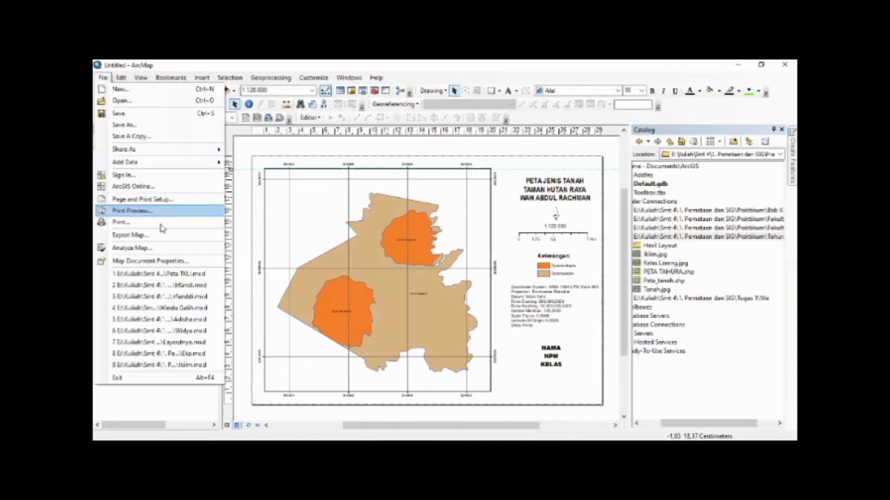
click(155, 238)
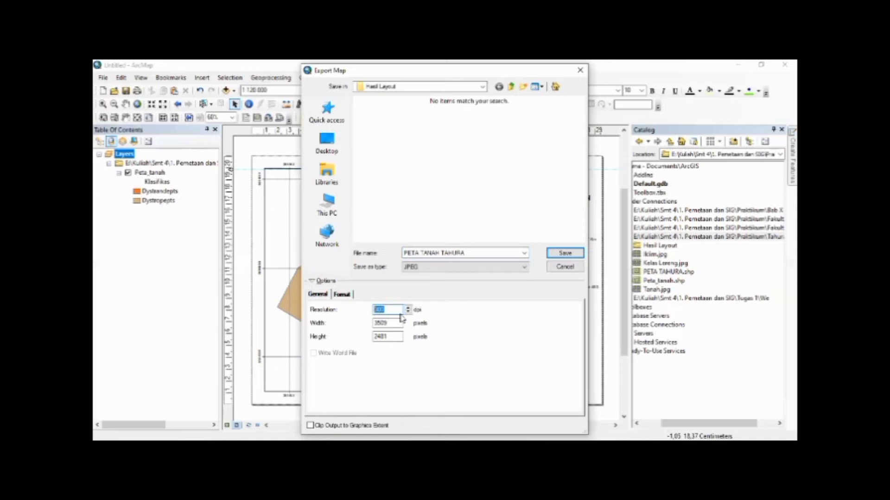
text(100)
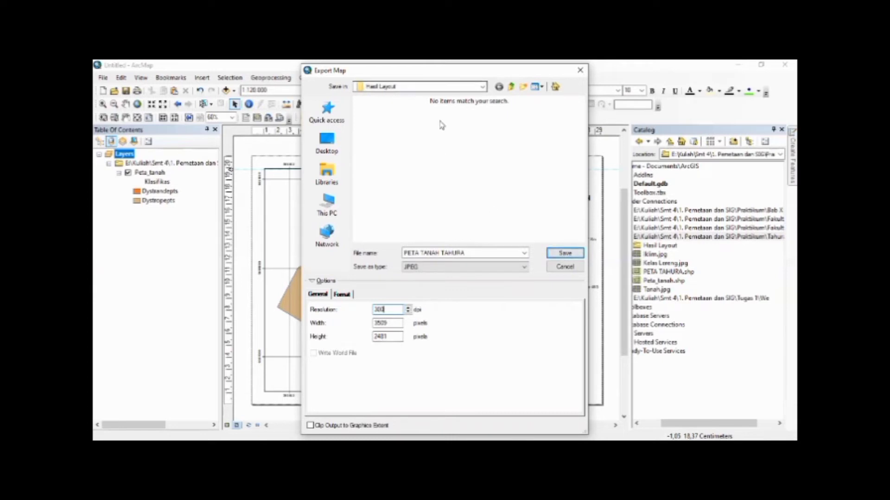
click(556, 256)
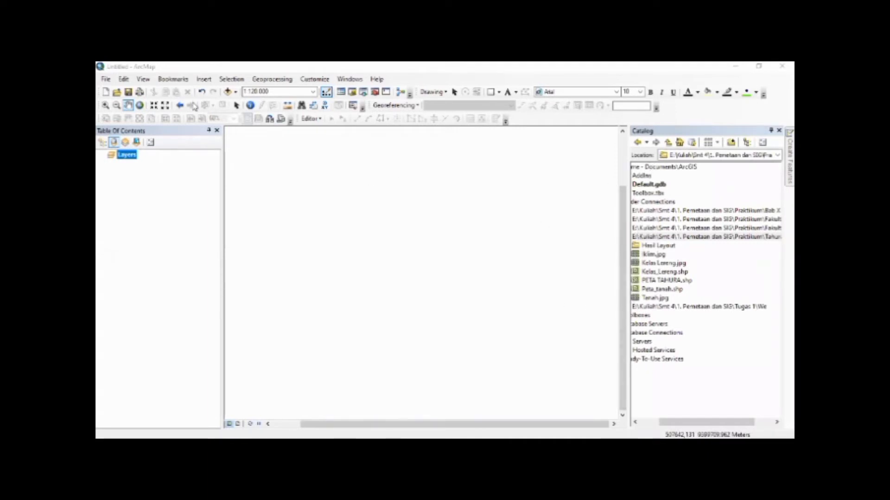
Add the Iklim.jpg image from the Catalog to the empty map
click(236, 105)
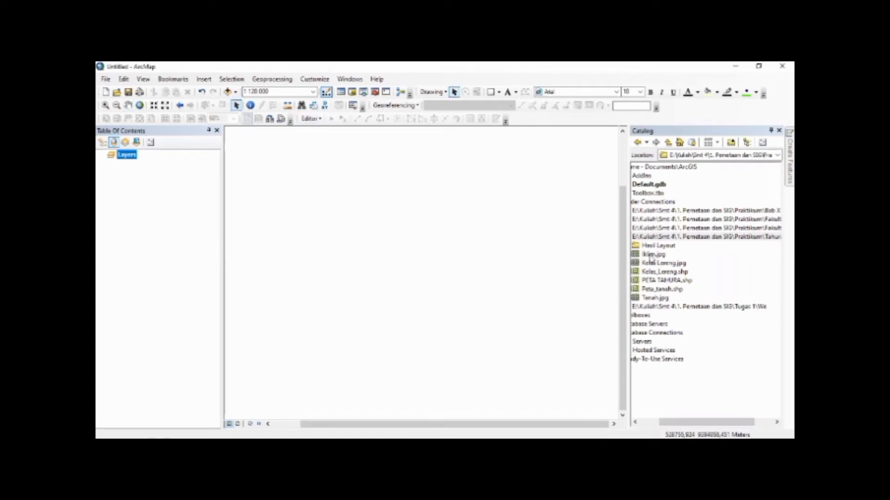
click(651, 255)
drag(588, 260, 482, 251)
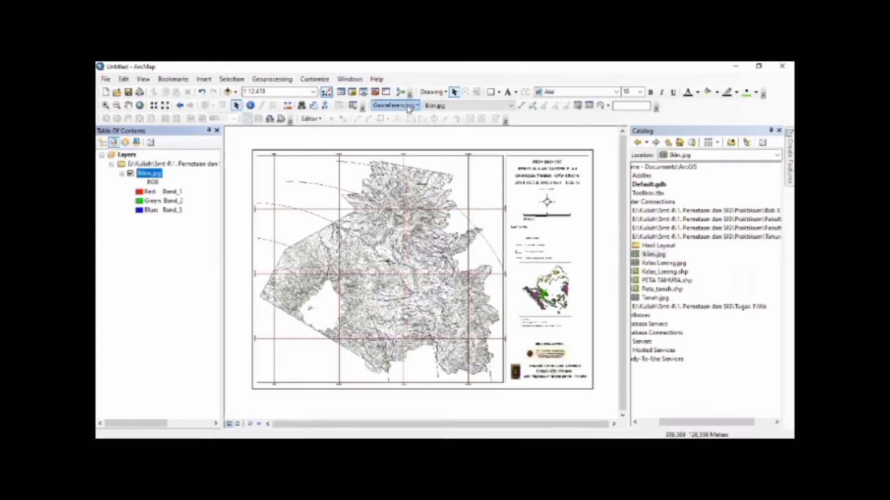
Place the first georeferencing control point on the upper-left grid-line intersection of Iklim.jpg
click(522, 106)
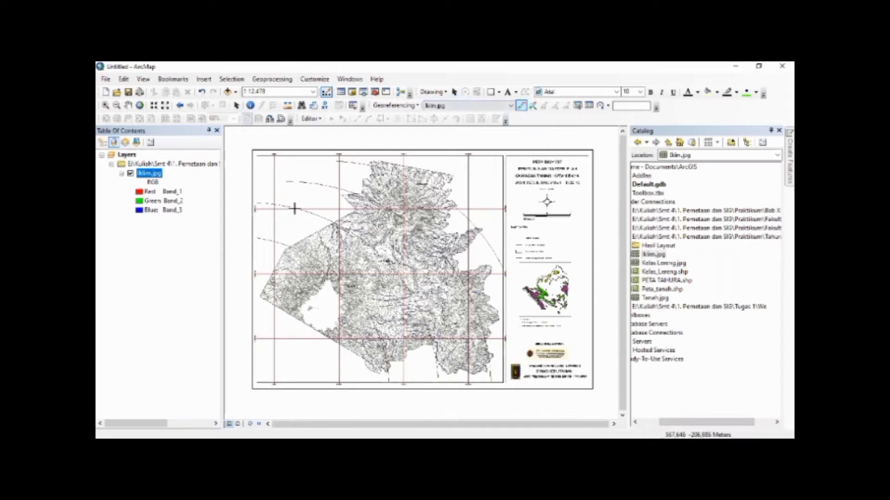
scroll(277, 210, up, 10)
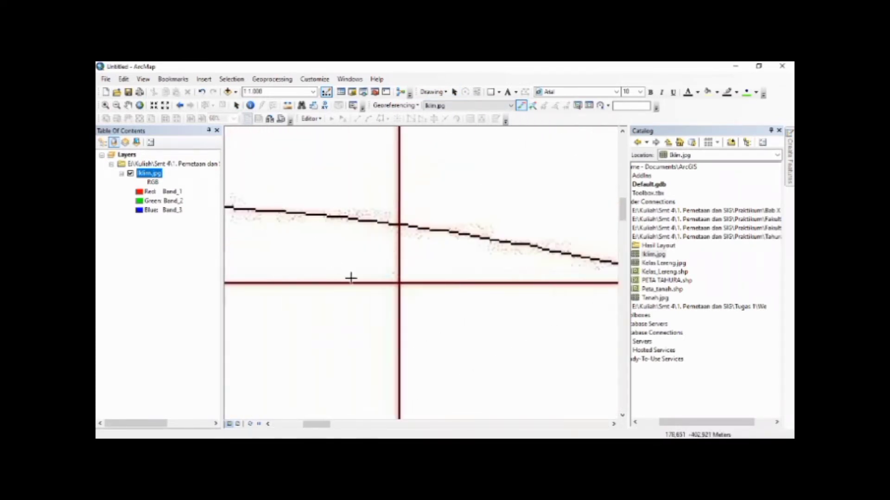
scroll(444, 279, up, 4)
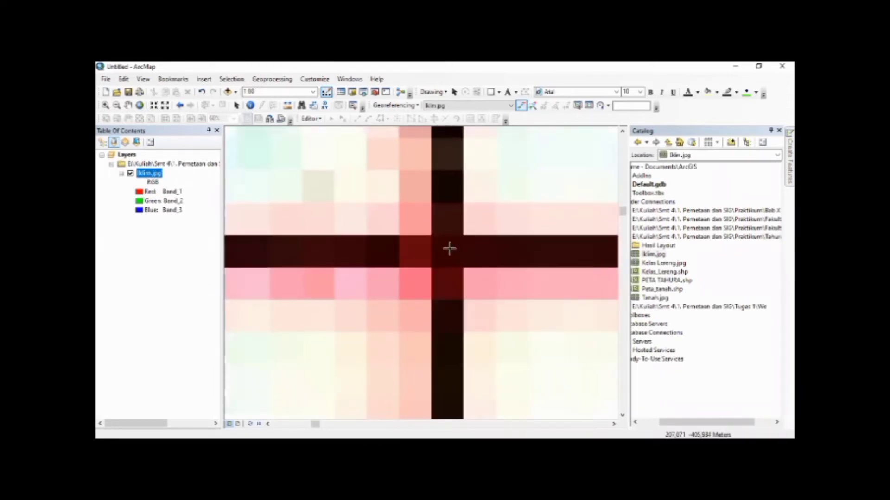
Assign the coordinates X 506000 and Y 9399500 to the first control point
scroll(361, 170, down, 4)
scroll(361, 171, down, 3)
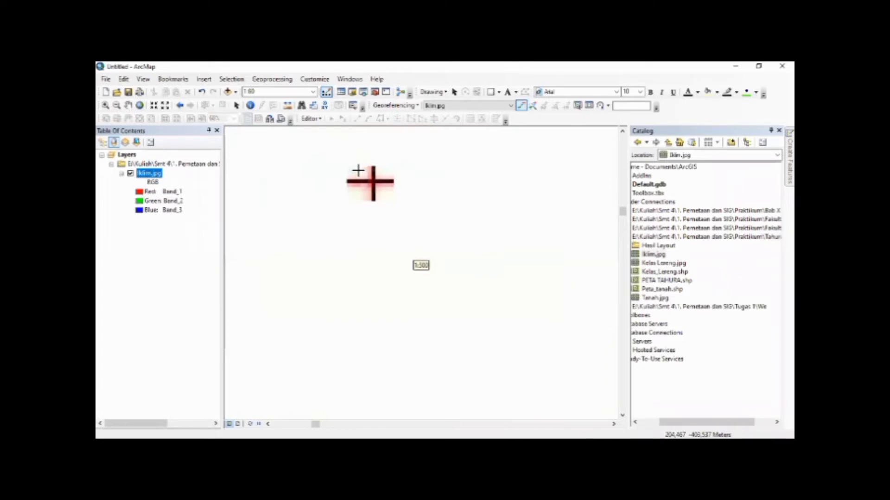
scroll(358, 171, down, 2)
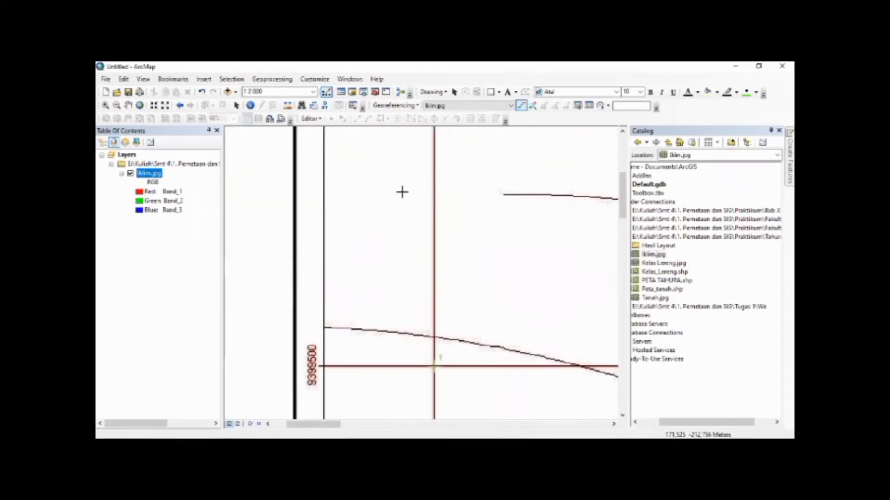
scroll(402, 192, down, 1)
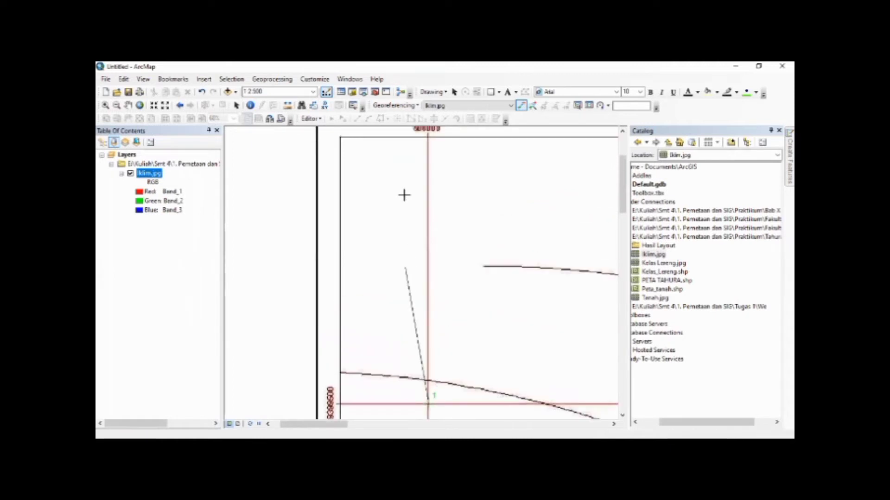
scroll(390, 222, down, 1)
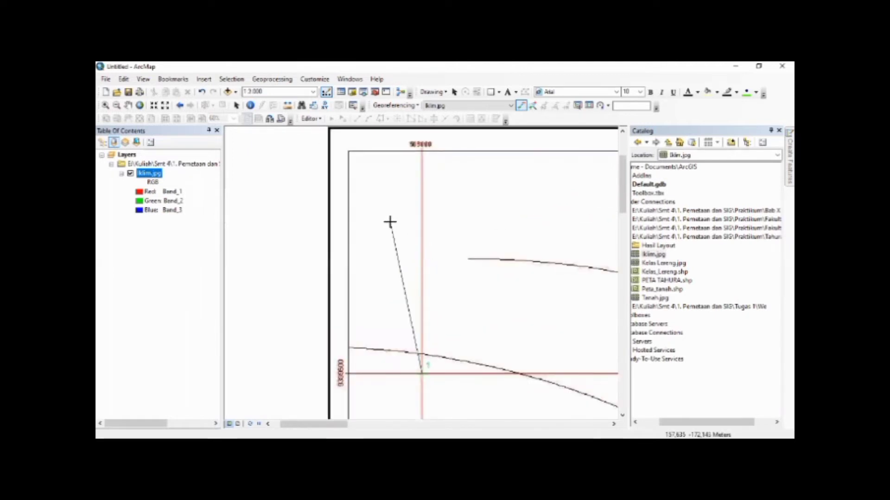
right_click(402, 236)
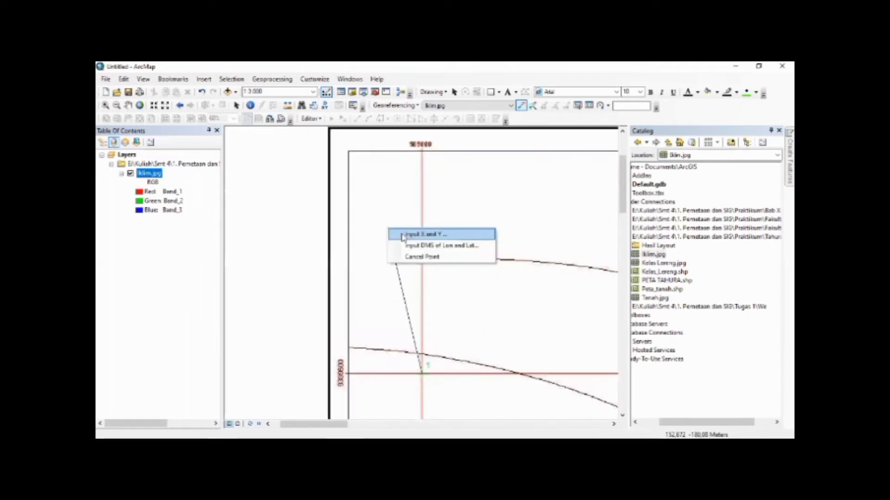
click(402, 237)
text(509000)
key(Tab)
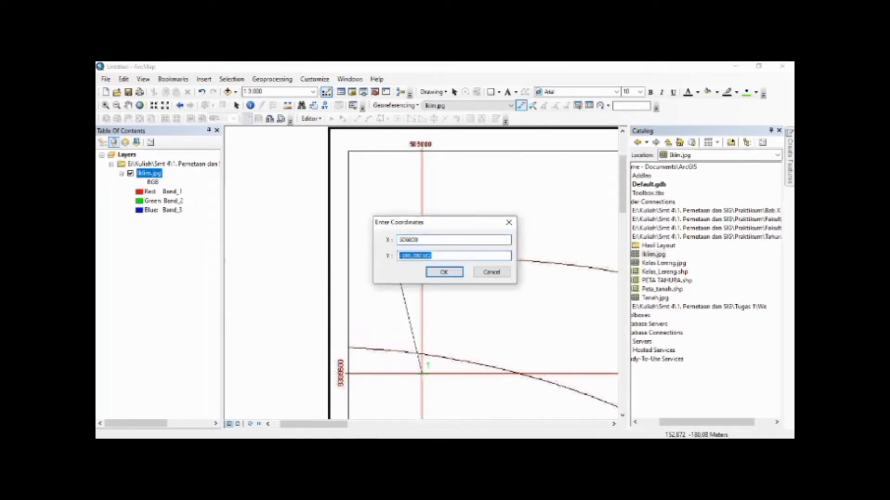
text(9399500)
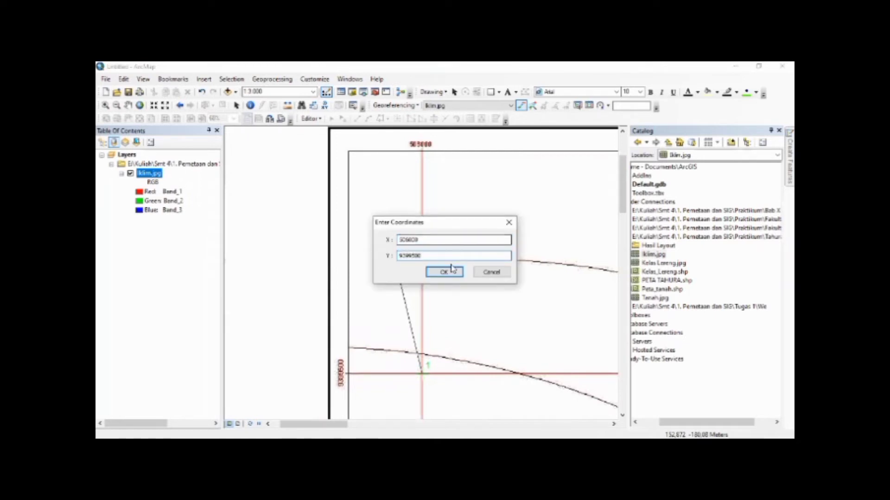
click(440, 273)
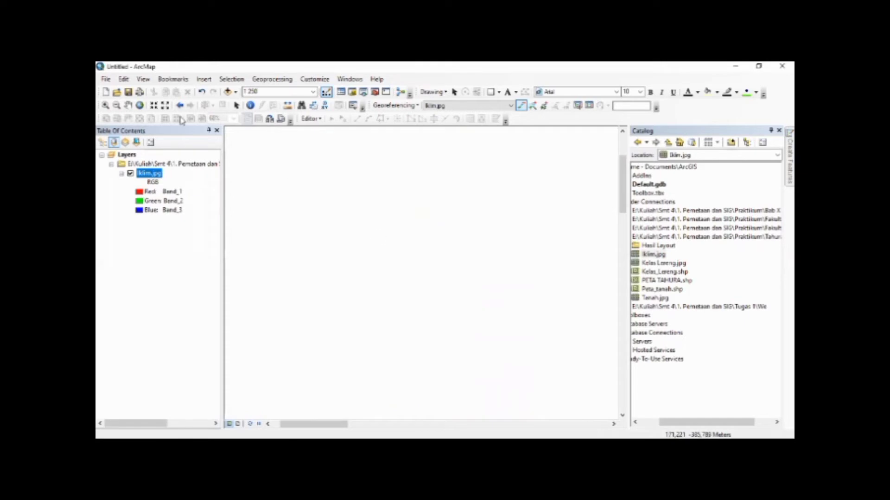
Place the second georeferencing control point on the upper-right grid-line intersection of Iklim.jpg
click(139, 105)
scroll(493, 201, up, 4)
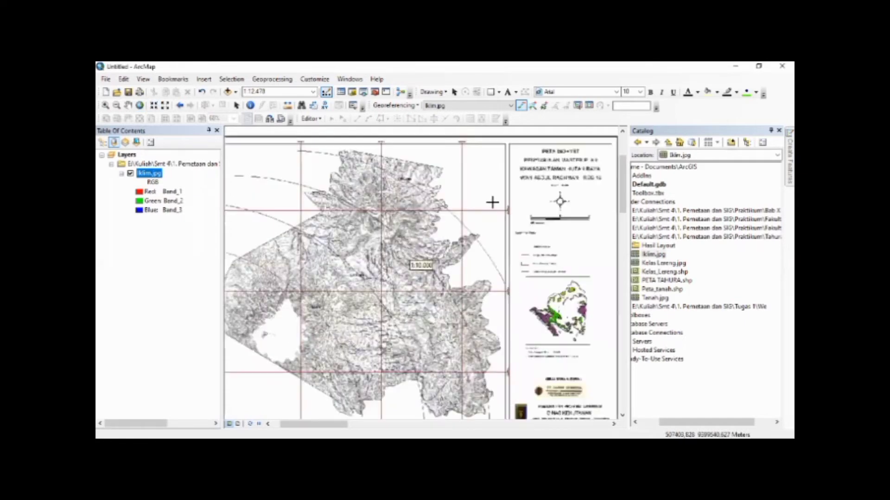
scroll(338, 229, up, 5)
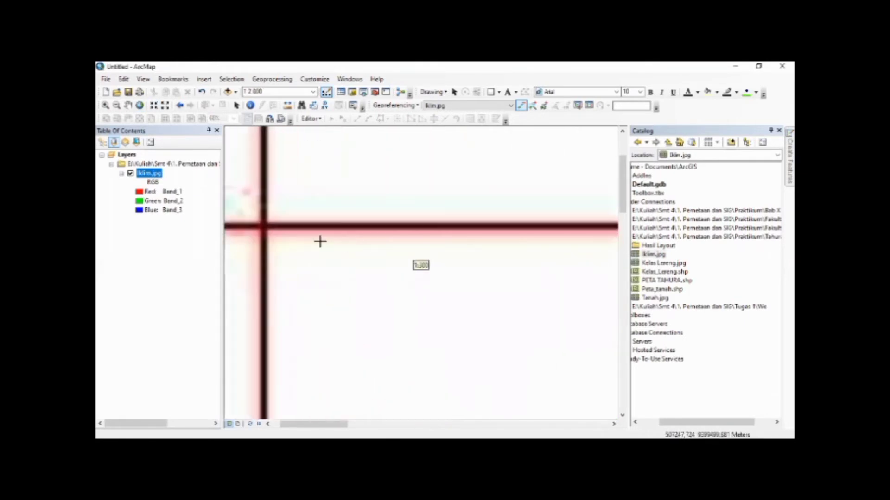
scroll(256, 235, up, 3)
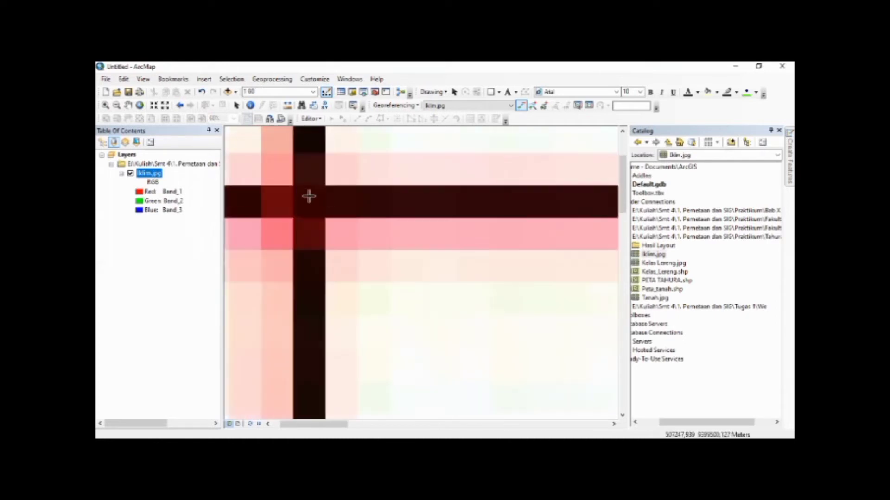
Assign the coordinates X 522500 and Y 9399500 to the second control point
scroll(472, 198, down, 3)
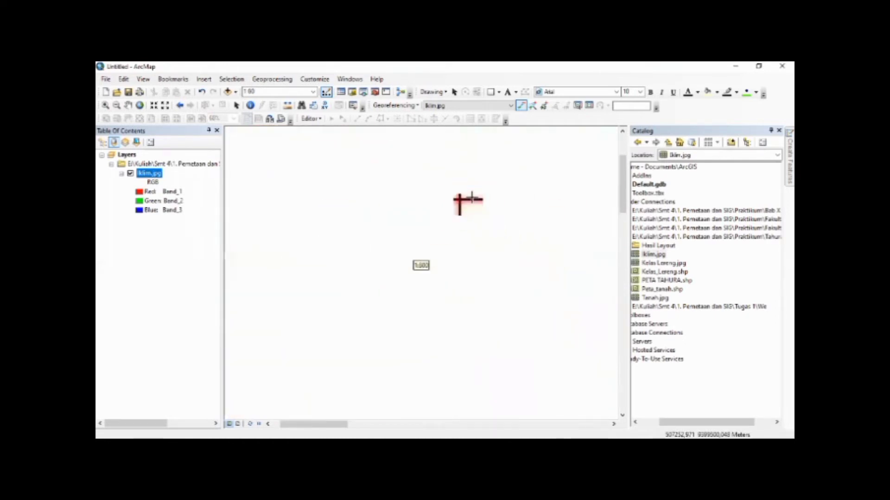
scroll(472, 198, down, 2)
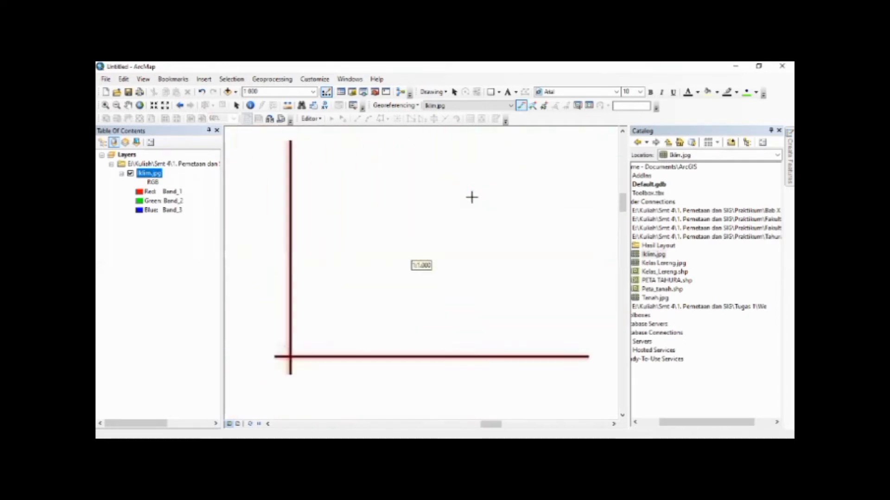
scroll(472, 198, down, 2)
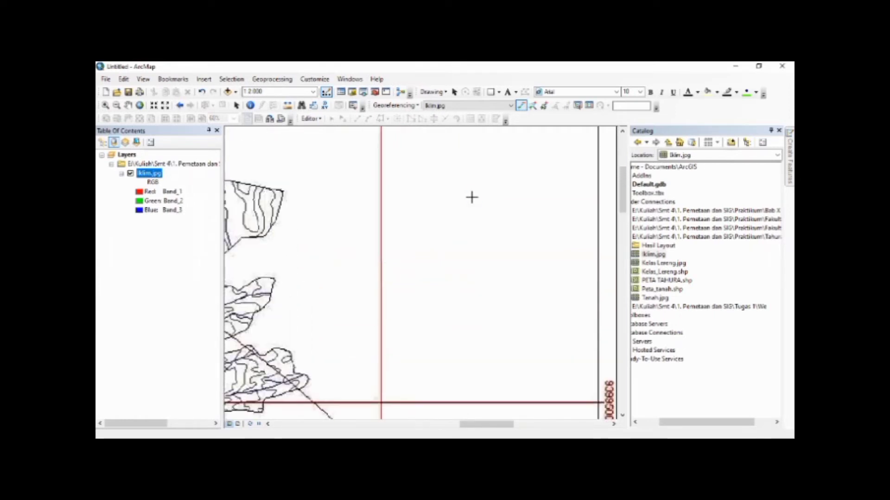
scroll(472, 197, down, 1)
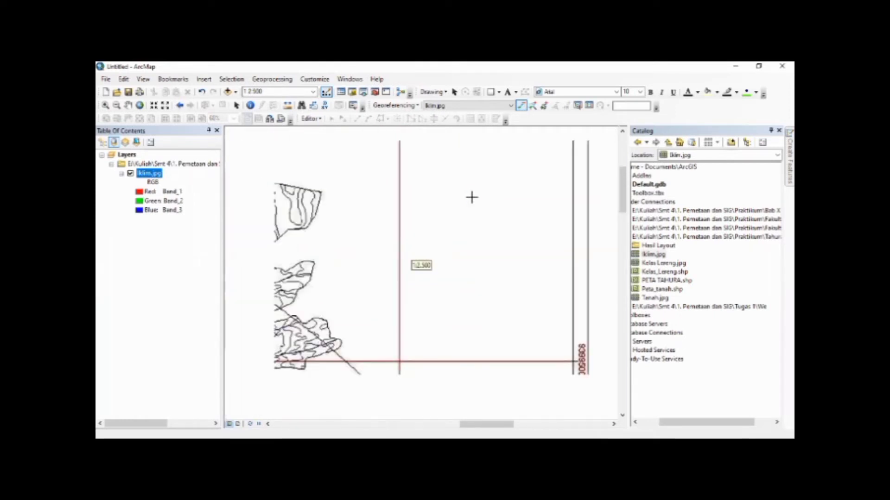
key(Up)
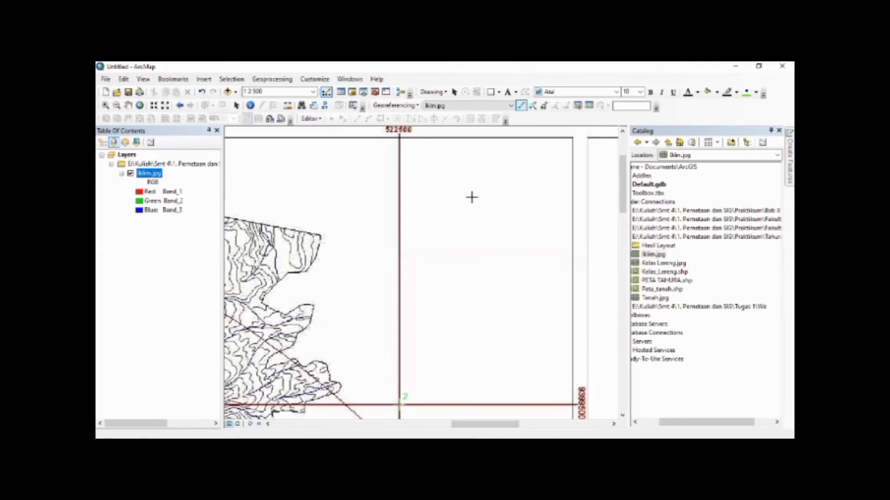
right_click(471, 197)
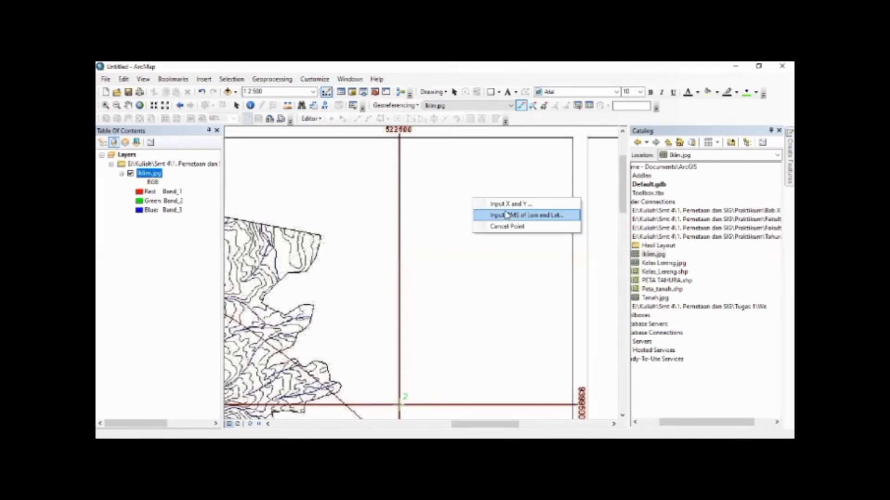
click(506, 204)
text(52)
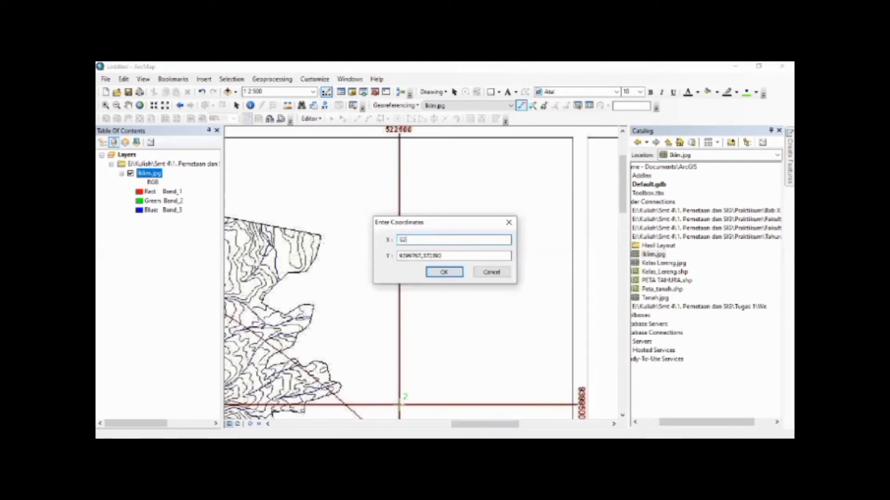
text(2500)
key(Tab)
text(9)
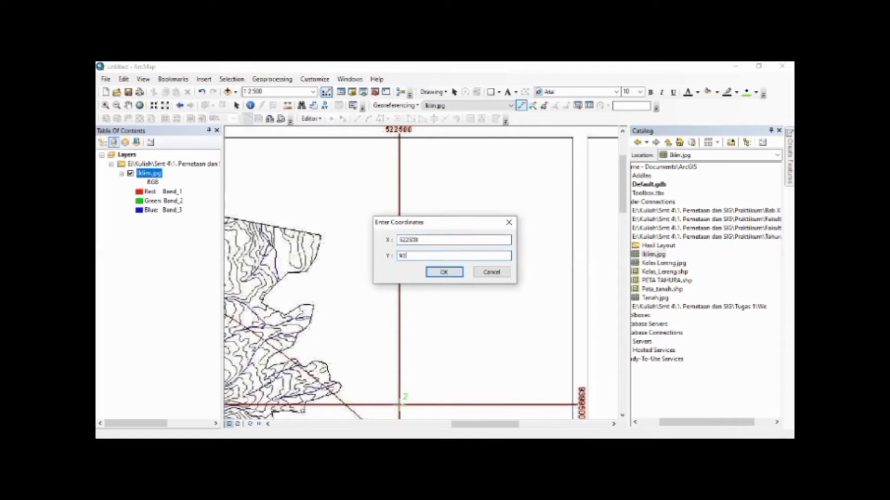
text(399500)
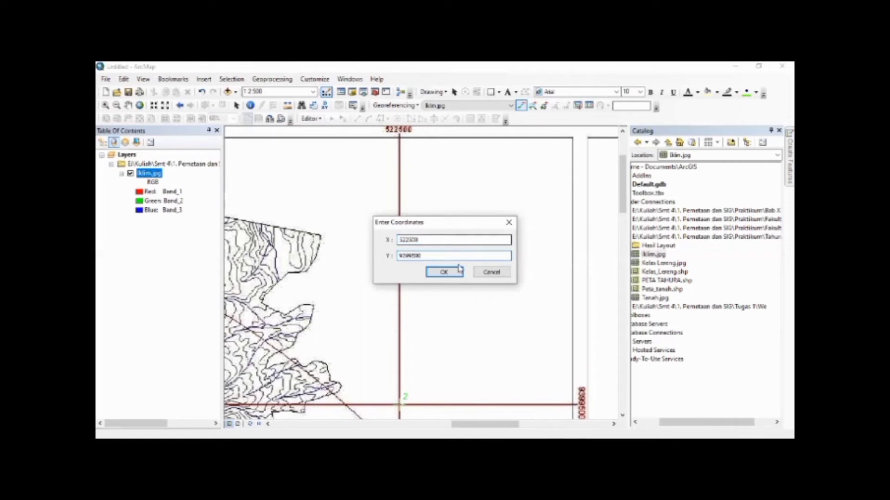
click(444, 272)
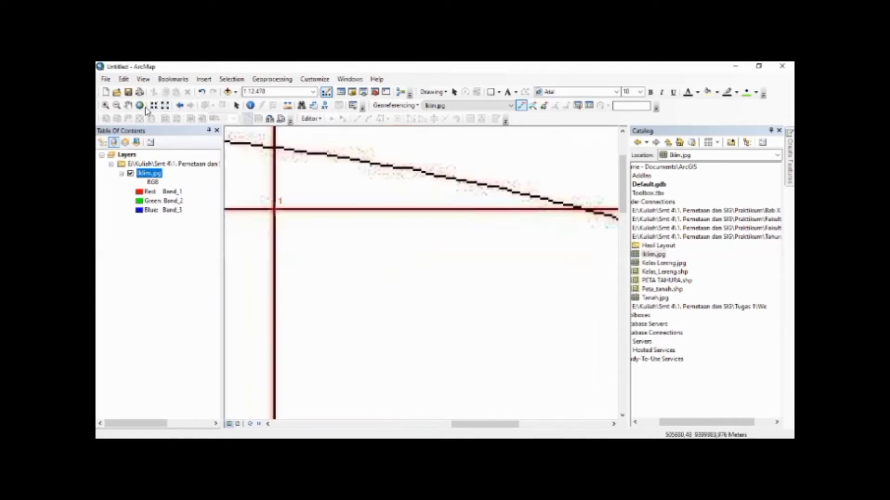
Place the third control point on the lower-right grid-line intersection of Iklim.jpg
click(139, 105)
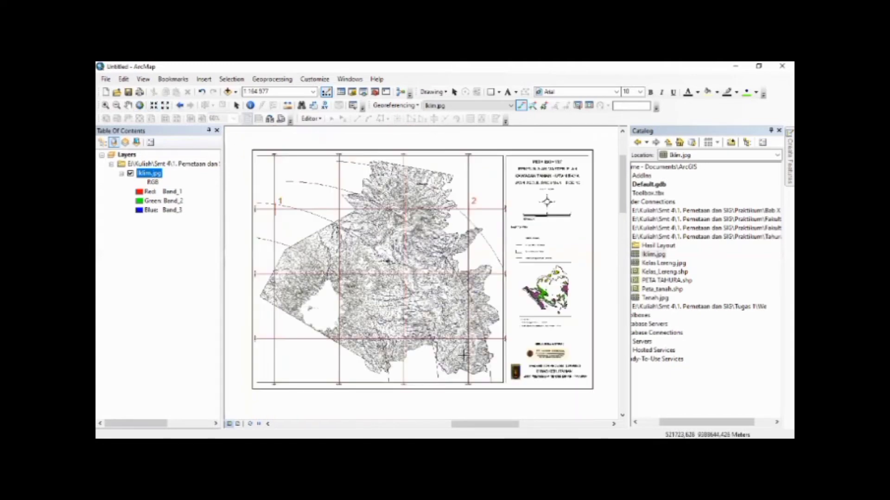
scroll(465, 318, up, 4)
scroll(454, 301, up, 2)
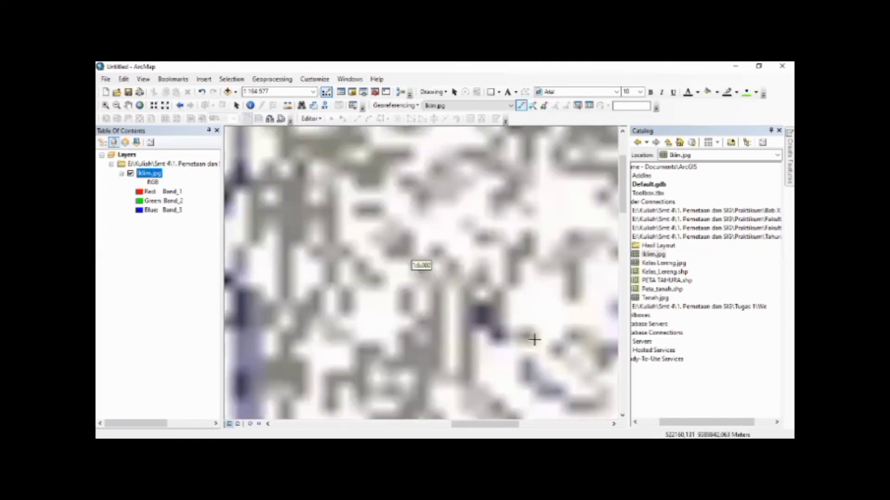
key(Right)
key(Down)
key(Right)
key(Right)
key(Down)
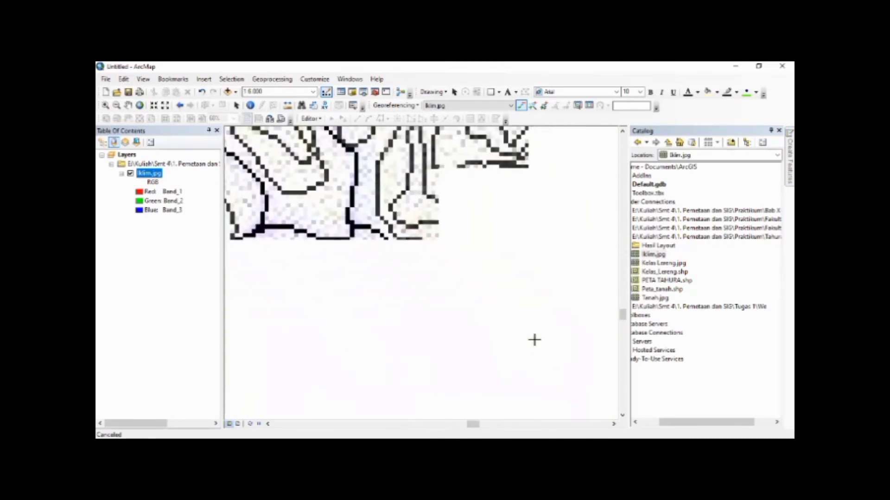
scroll(535, 340, down, 2)
scroll(534, 341, down, 2)
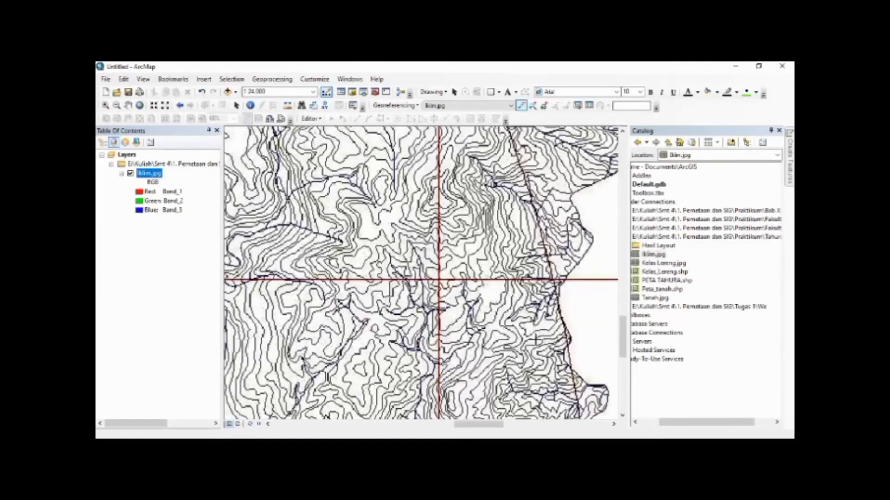
scroll(395, 221, up, 3)
scroll(395, 221, up, 5)
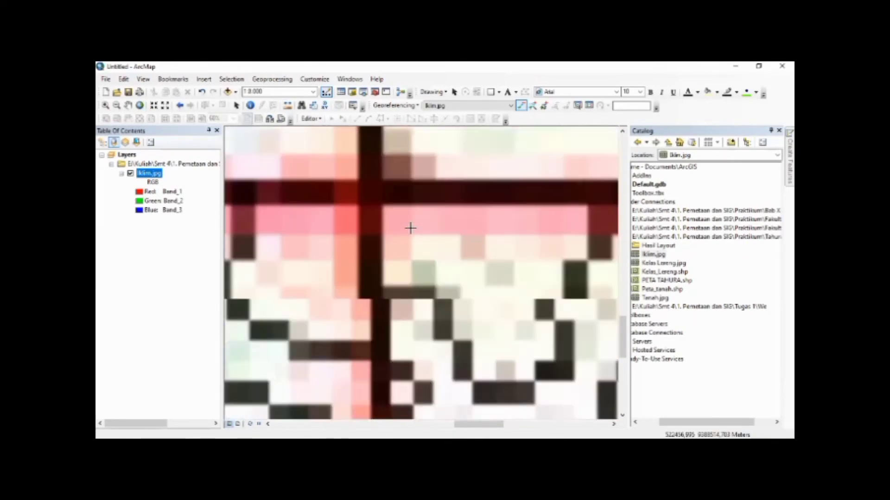
click(376, 200)
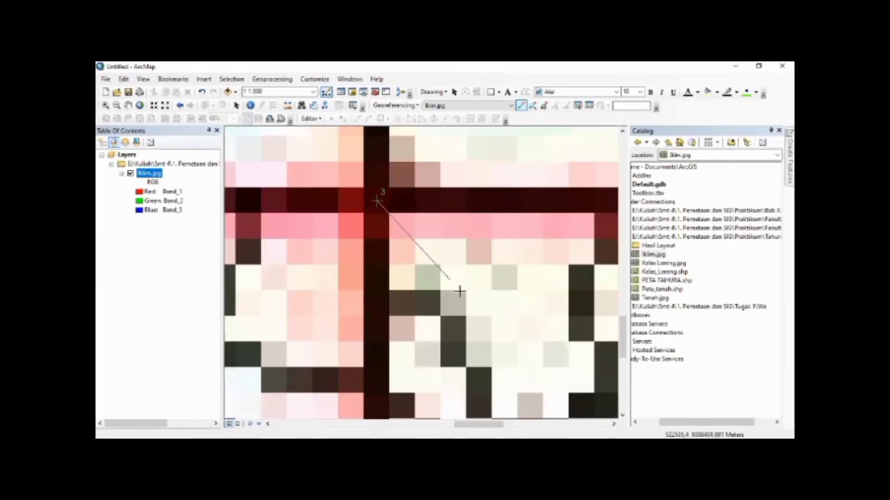
Assign the coordinates X 522500 and Y 9388500 to the third control point
scroll(471, 319, down, 5)
scroll(471, 320, down, 3)
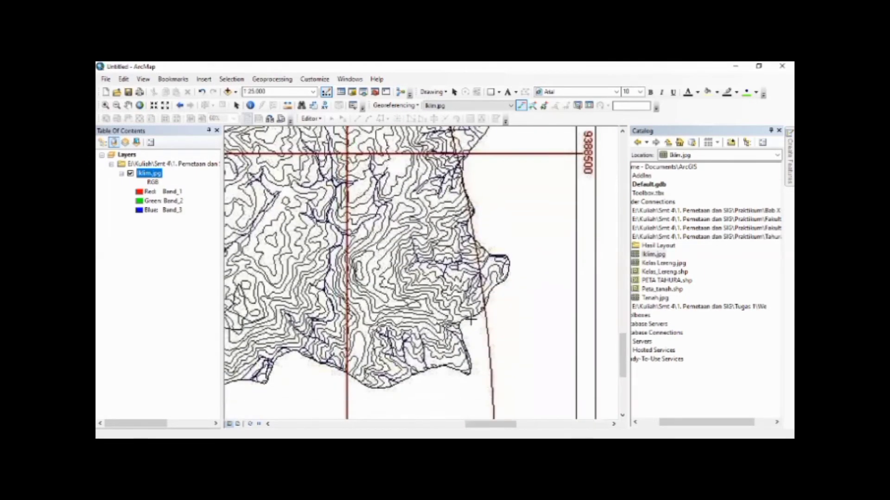
scroll(471, 319, down, 1)
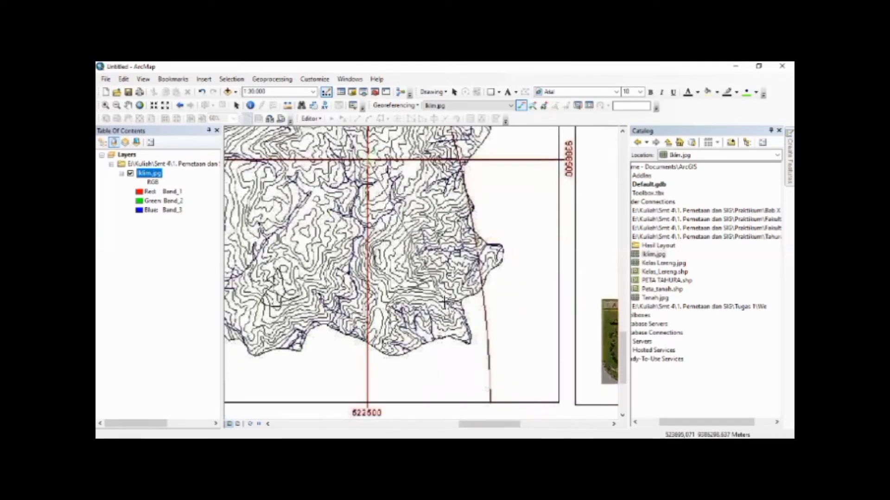
right_click(443, 302)
click(459, 309)
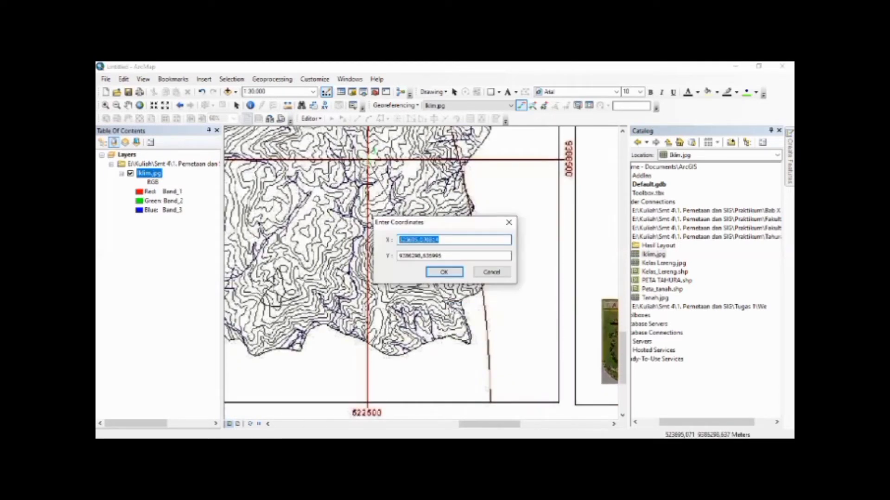
text(522500)
key(Tab)
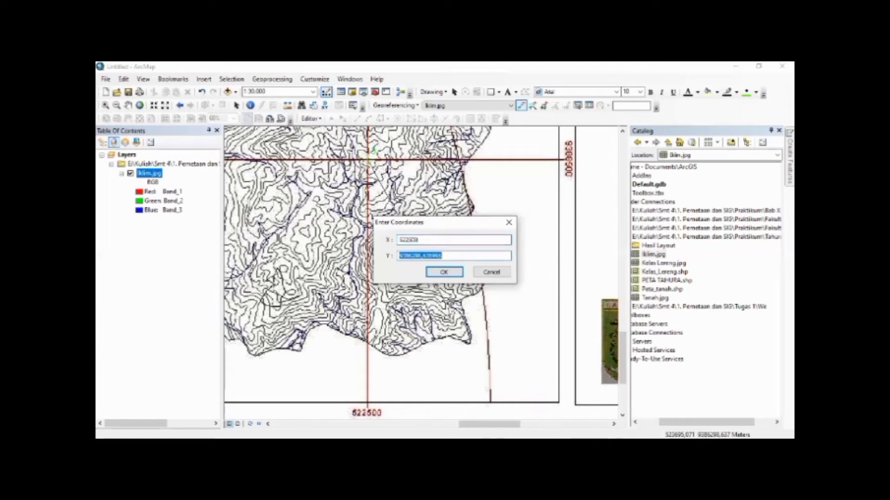
text(9388500)
click(443, 273)
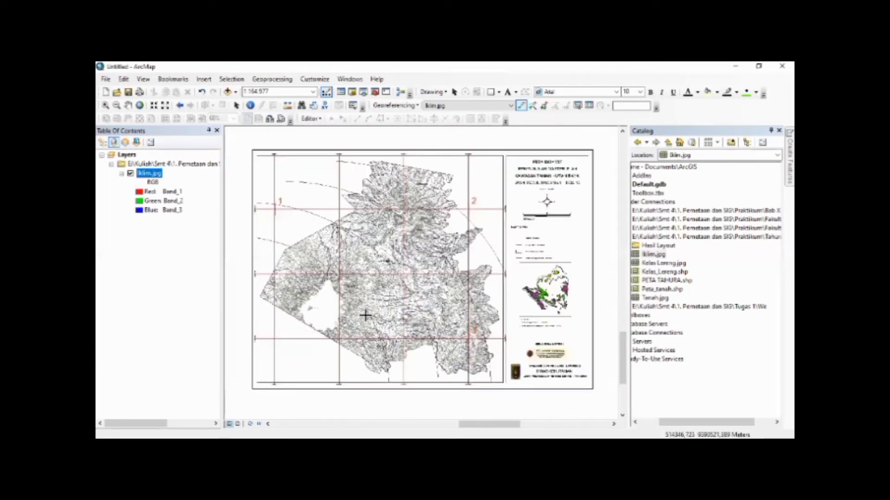
Place the fourth control point on the lower-left grid-line intersection of Iklim.jpg
scroll(255, 342, down, 10)
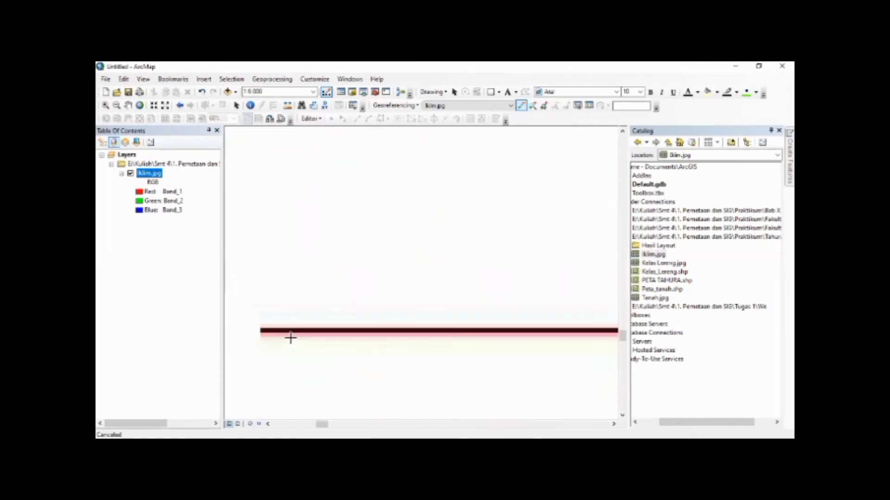
scroll(306, 327, down, 5)
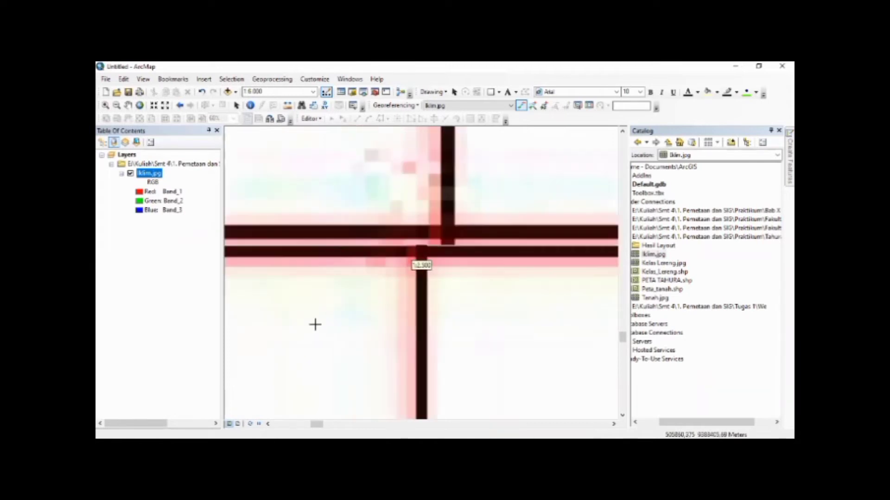
scroll(498, 204, down, 5)
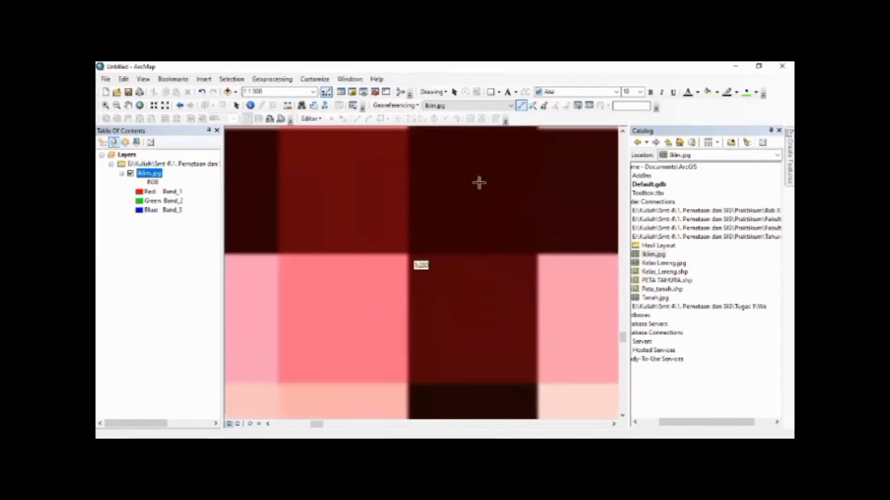
Assign the coordinates X 506000 and Y 9388500 to the fourth control point
scroll(280, 355, up, 3)
scroll(280, 355, up, 5)
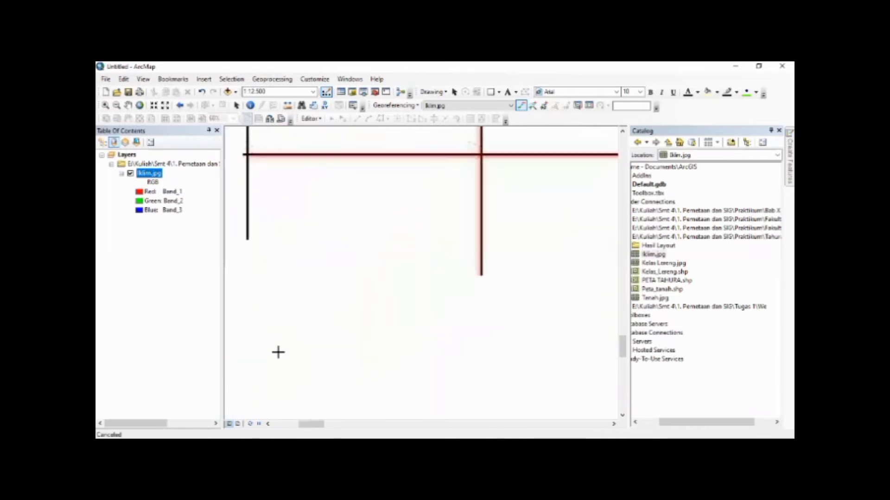
scroll(331, 363, up, 2)
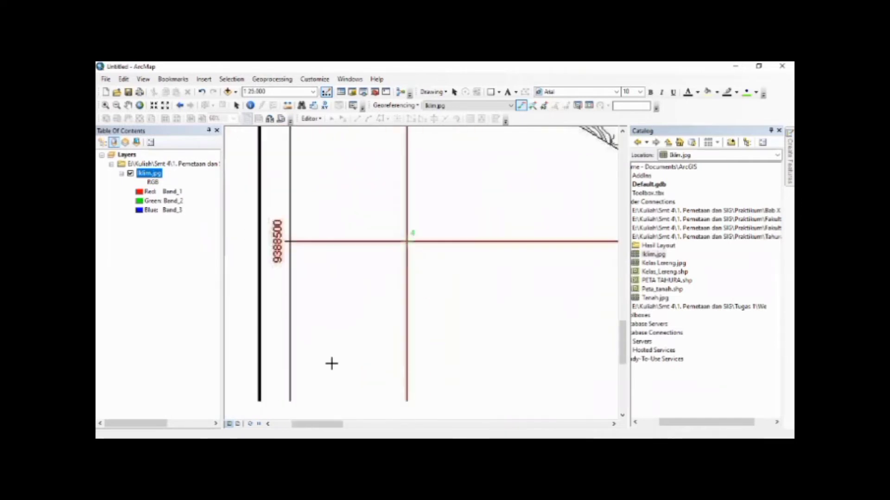
scroll(331, 363, up, 2)
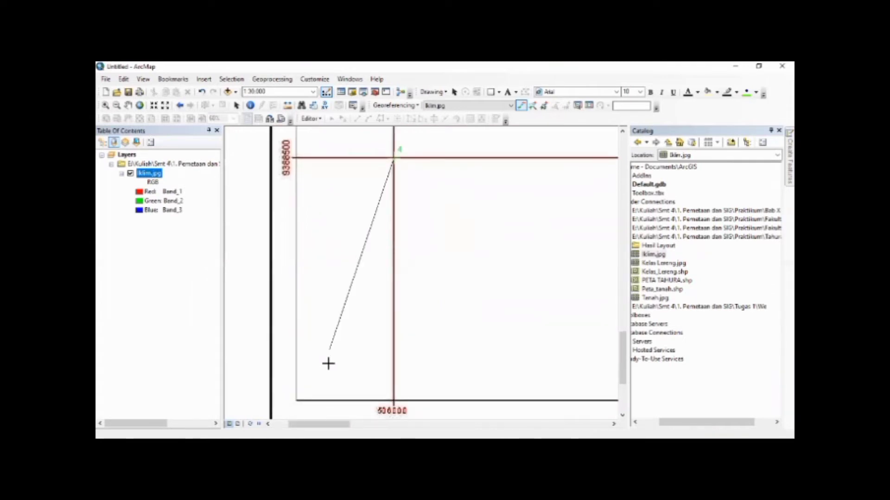
right_click(342, 324)
click(372, 329)
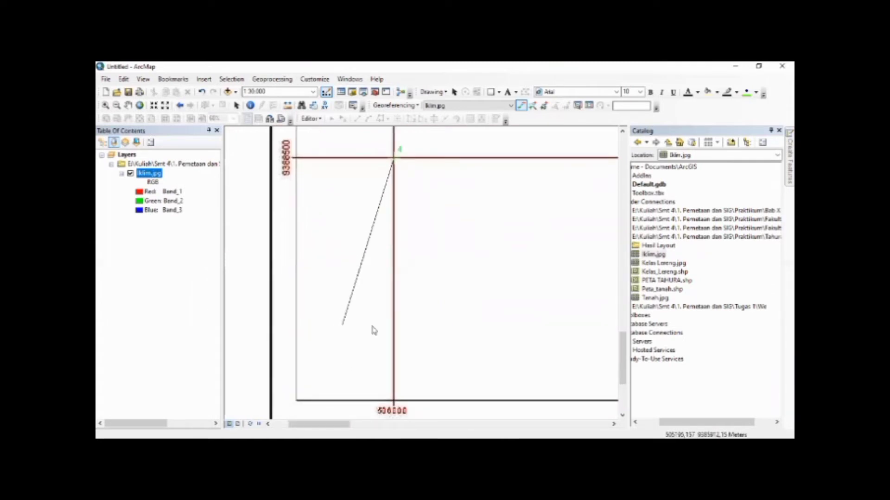
text(506000)
key(Tab)
text(95)
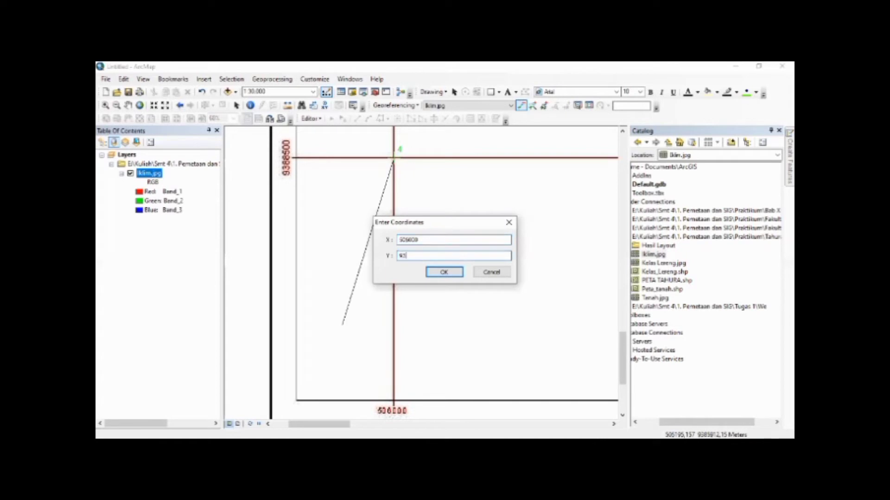
click(434, 271)
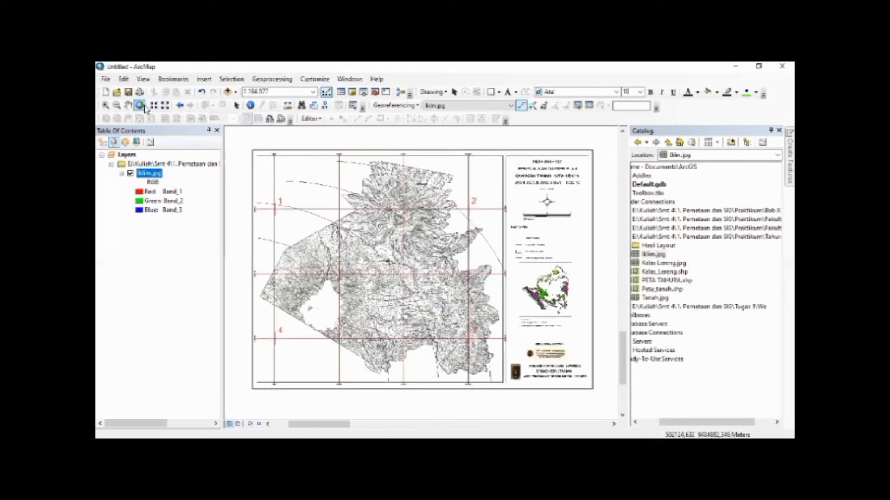
Add the PETA TAHURA.shp shapefile from the Catalog to the map over the Iklim.jpg image
click(236, 105)
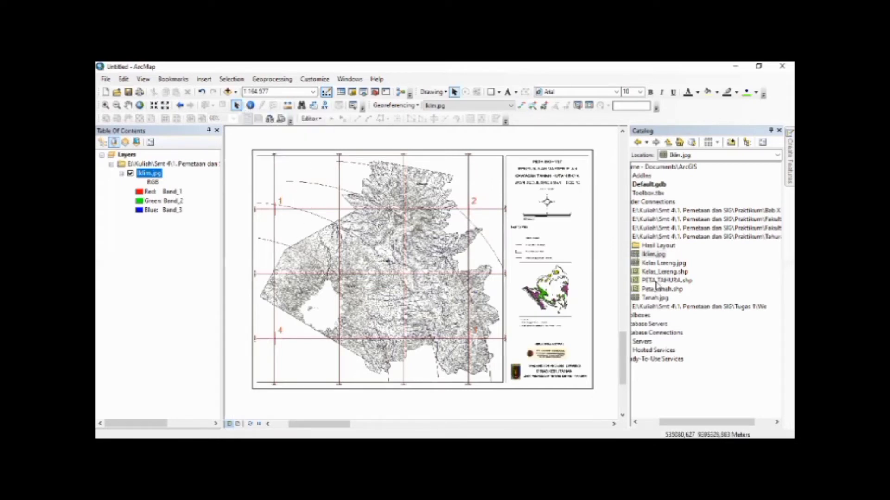
mouse_move(656, 283)
mouse_down()
mouse_move(665, 283)
mouse_move(427, 283)
mouse_up()
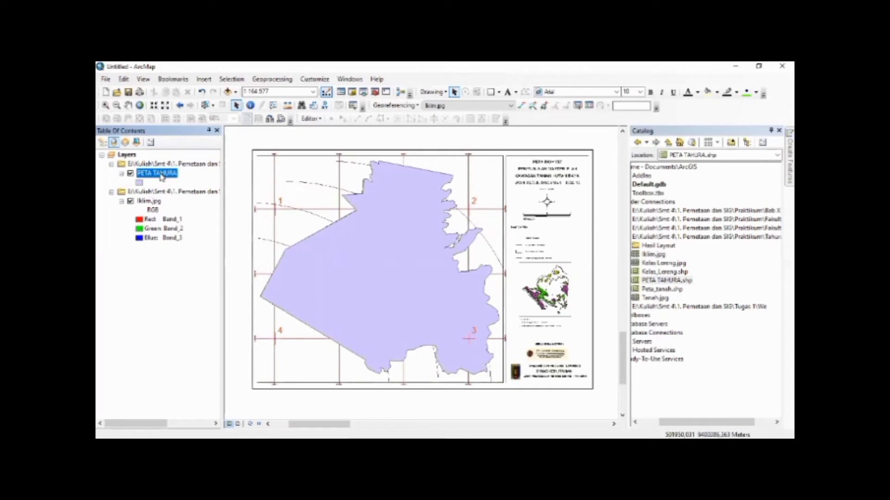
Export the PETA TAHURA layer as the shapefile Peta_Iklim, add it to the map and remove the original layer
right_click(161, 177)
mouse_move(294, 353)
click(348, 359)
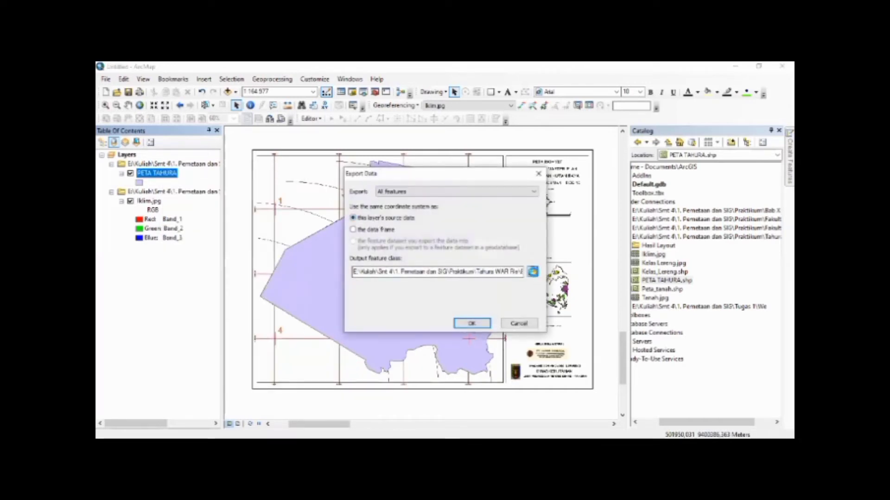
drag(431, 305, 327, 306)
text(Iklim)
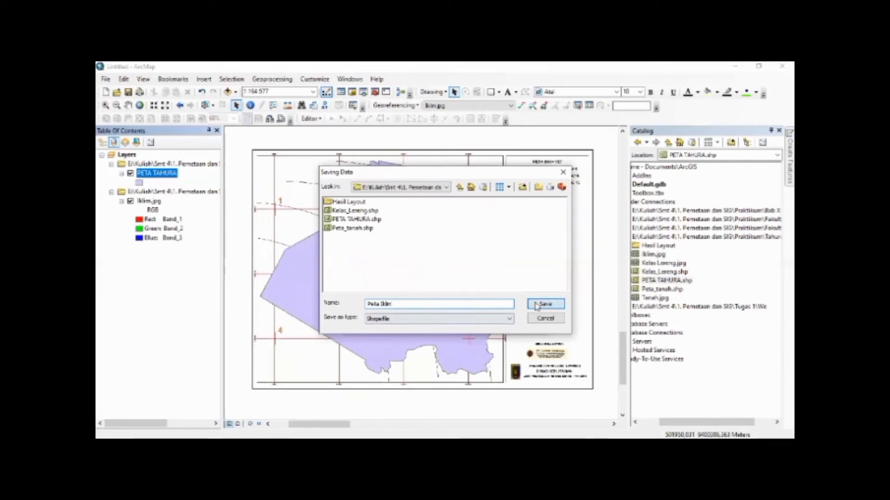
key(Return)
click(469, 321)
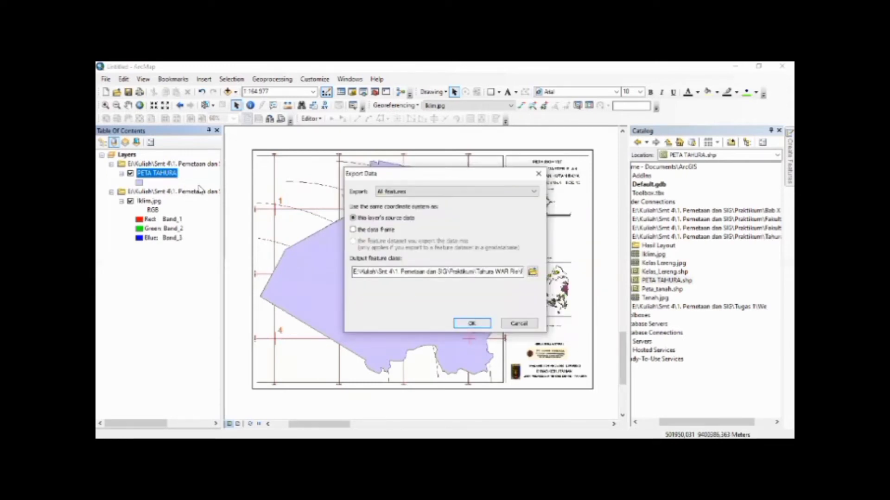
click(481, 289)
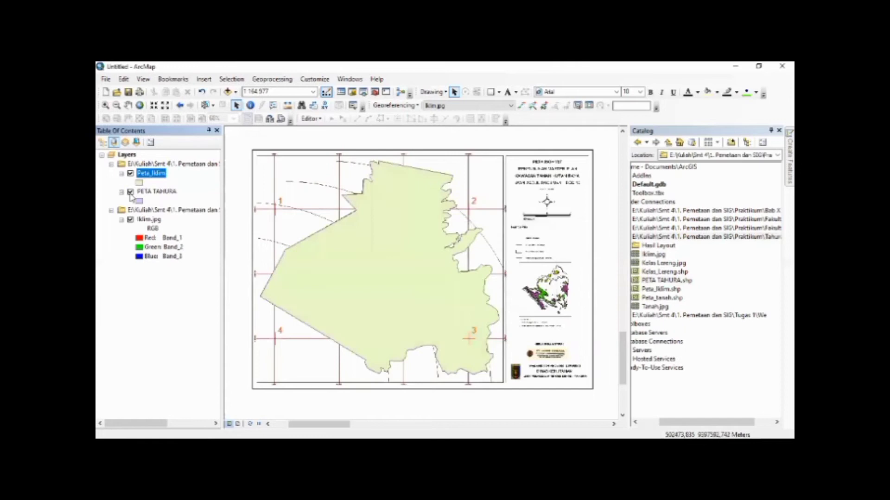
click(160, 192)
key(Delete)
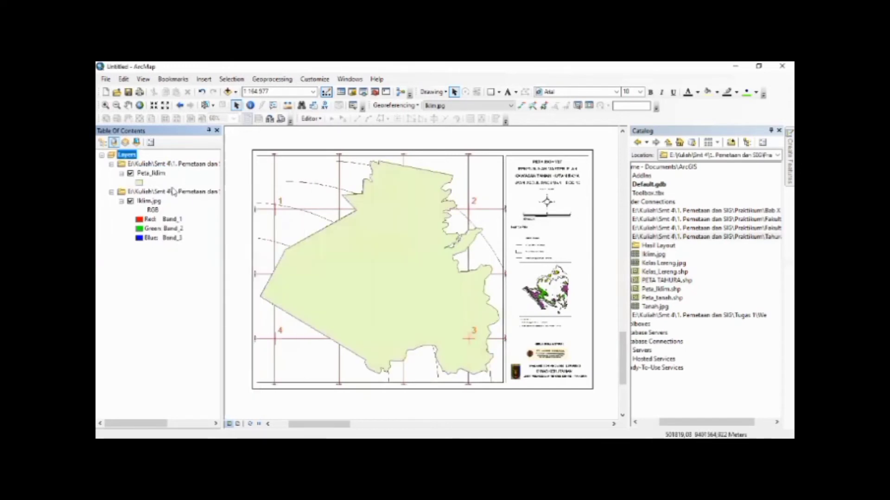
Style the Peta_Iklim layer with the Hollow symbol, an outline width of 1 and a red outline color
click(153, 174)
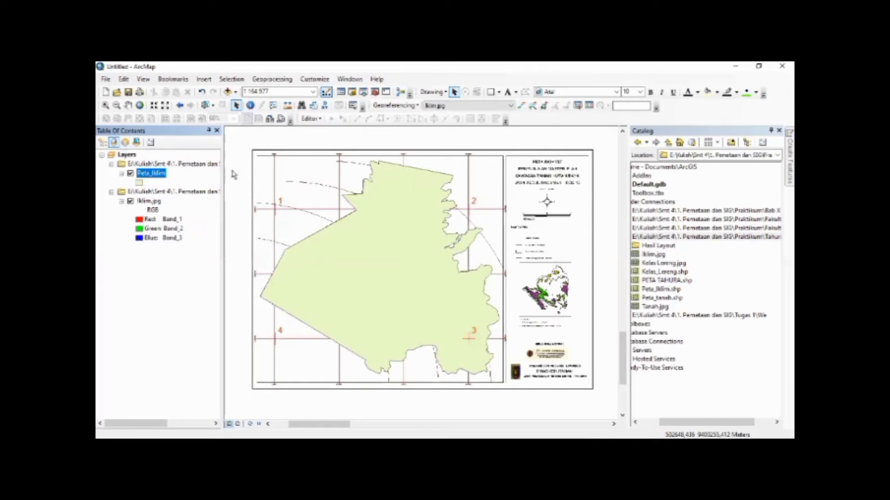
click(139, 185)
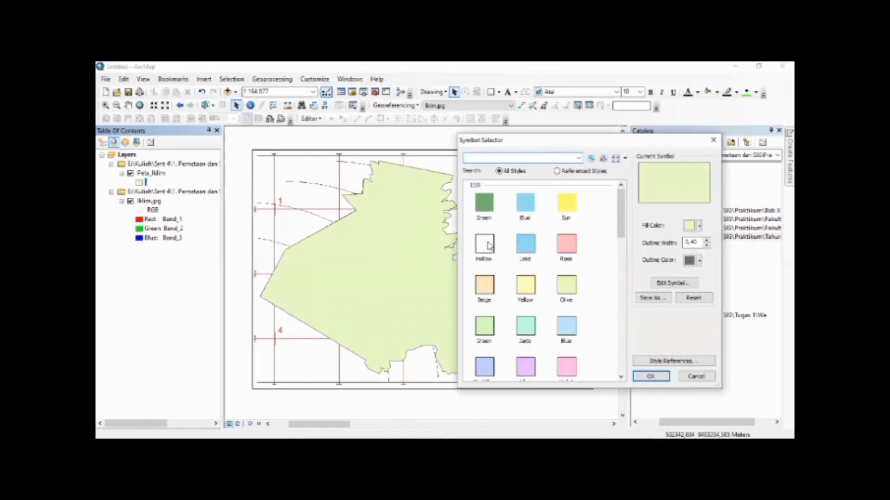
click(484, 244)
click(707, 241)
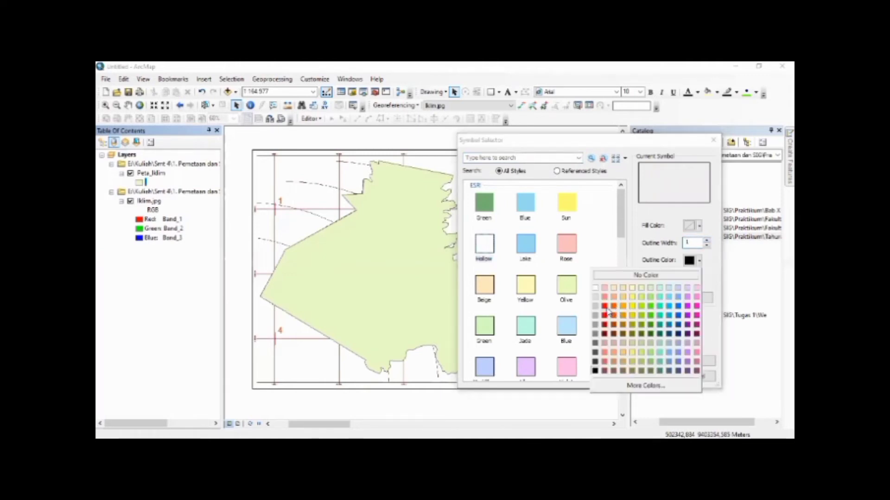
click(605, 307)
key(Return)
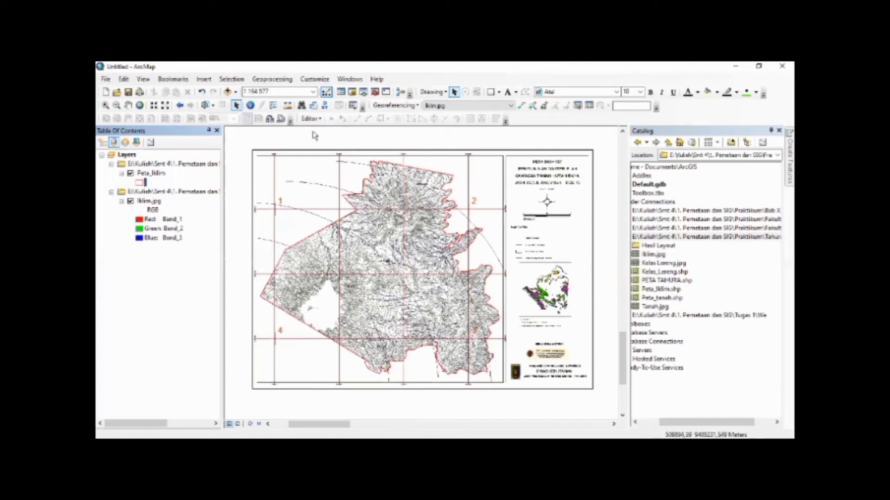
Cut the Peta_Iklim polygon with an arc along the northernmost dashed isohyet, from the western boundary to the eastern promontory
click(331, 119)
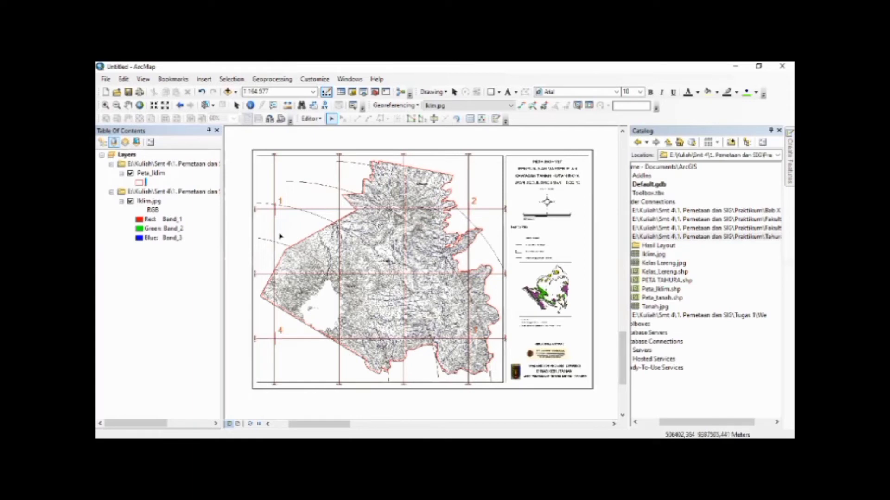
click(373, 163)
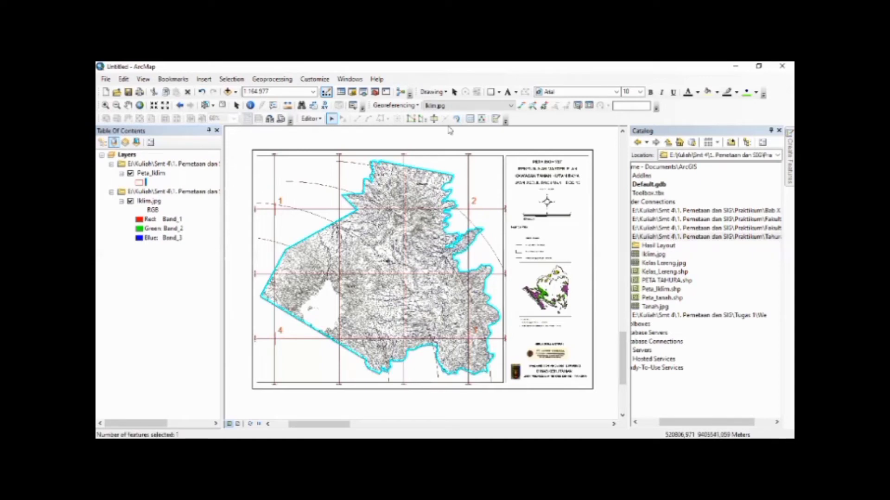
click(434, 119)
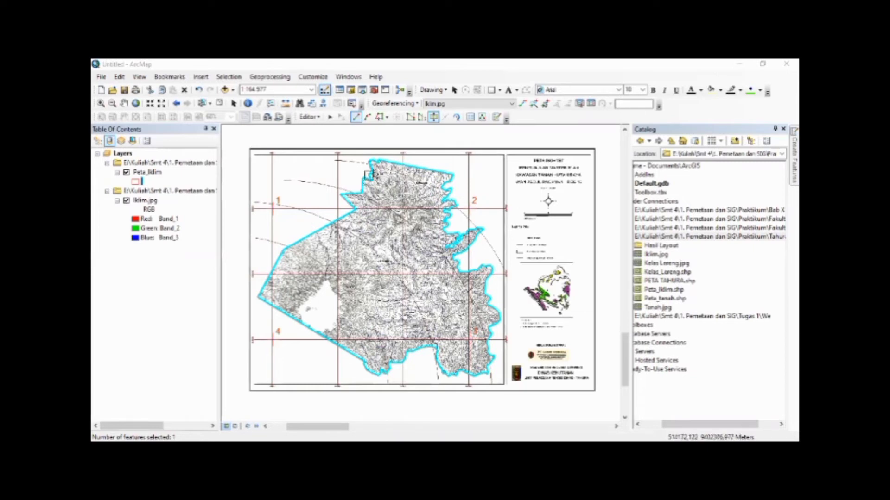
click(369, 118)
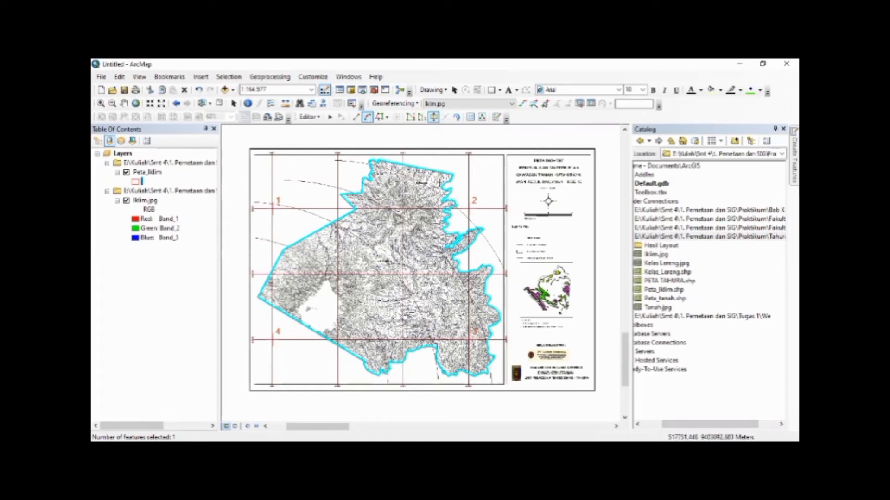
scroll(370, 167, up, 5)
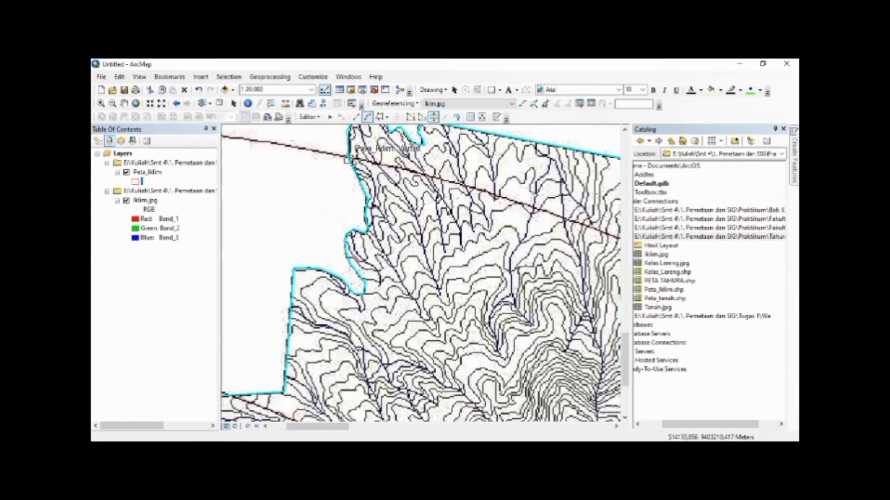
click(348, 159)
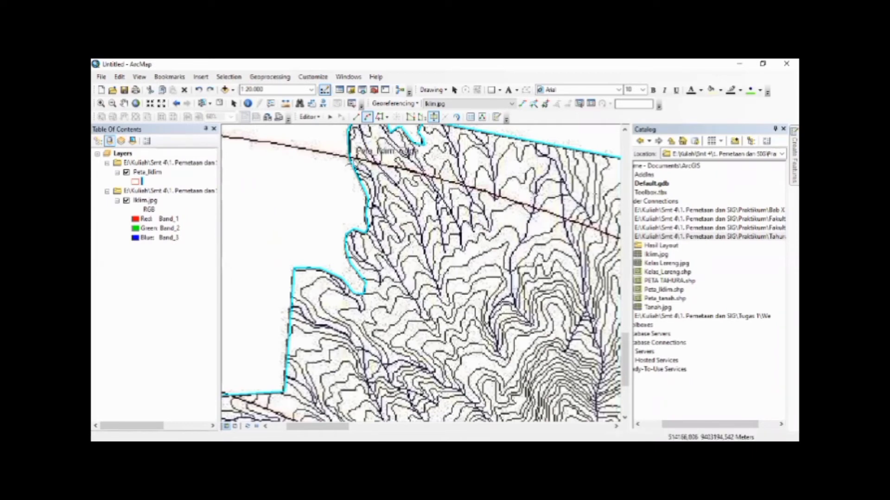
scroll(356, 168, up, 4)
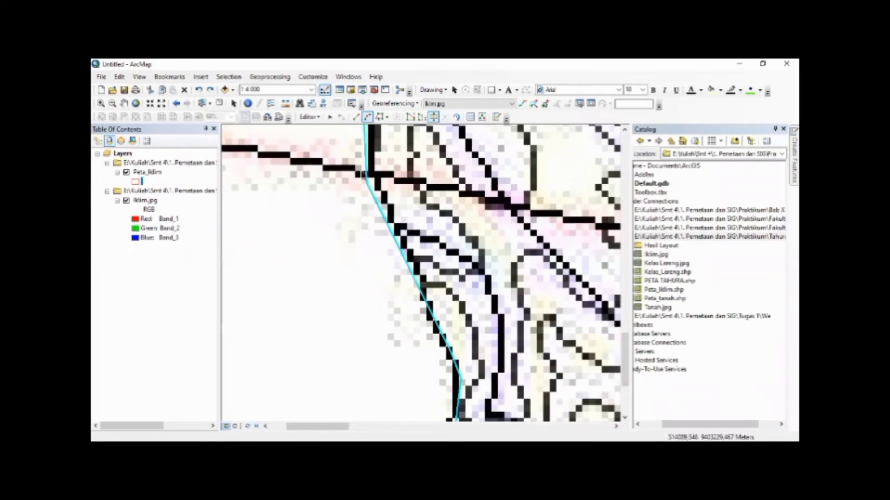
scroll(446, 191, down, 5)
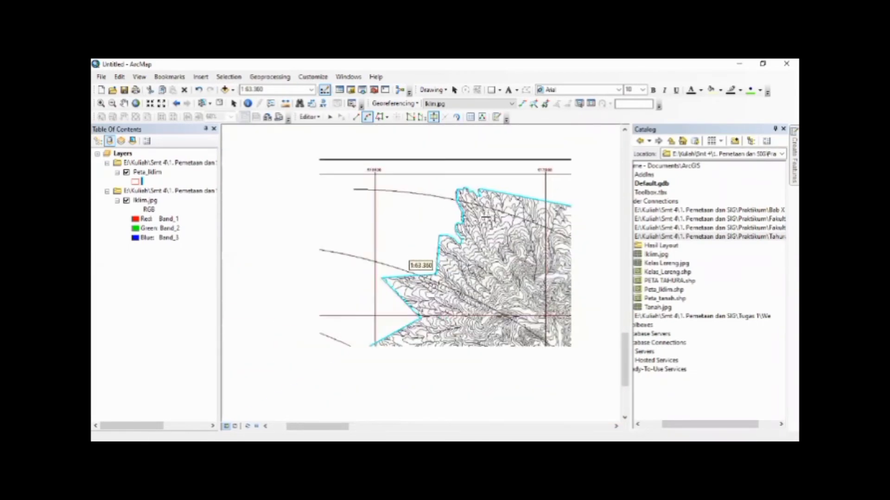
key(Right)
key(Down)
key(Right)
key(Down)
key(Right)
key(Down)
key(Right)
key(Down)
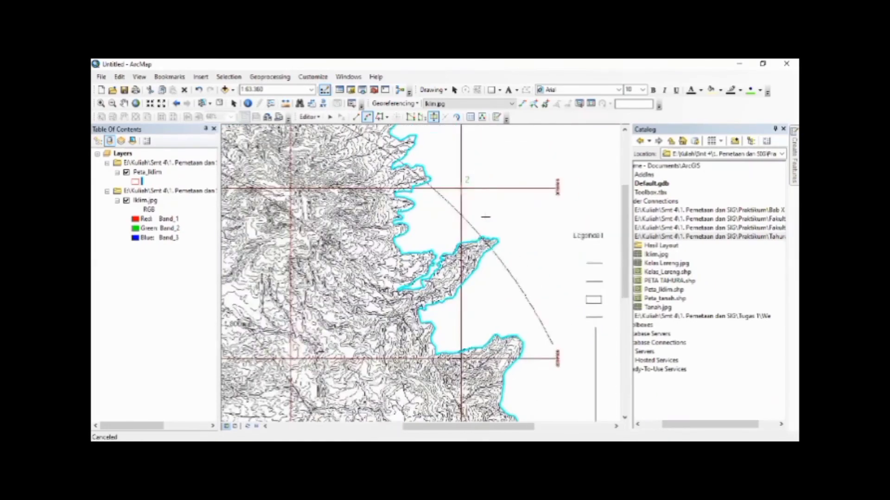
scroll(470, 238, up, 6)
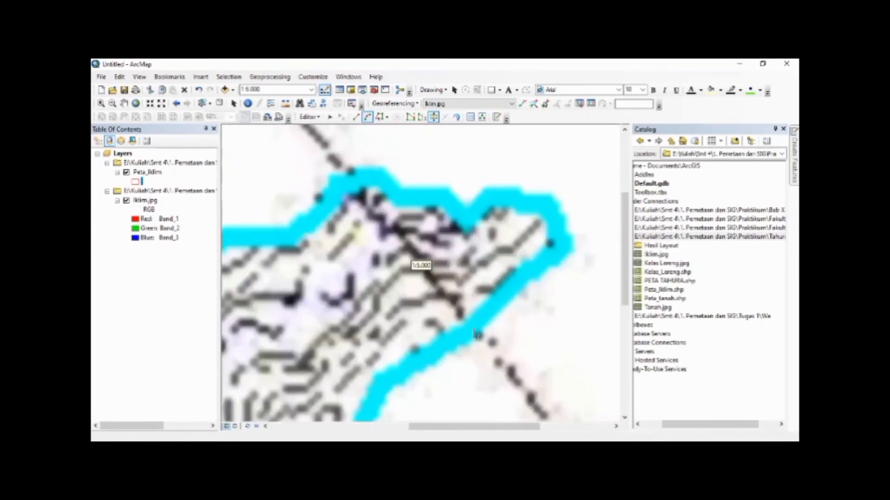
scroll(458, 303, down, 6)
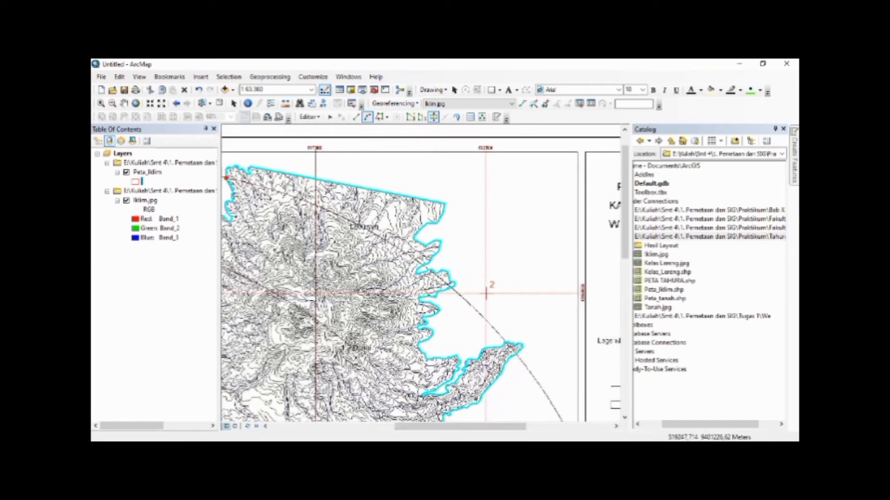
double_click(385, 241)
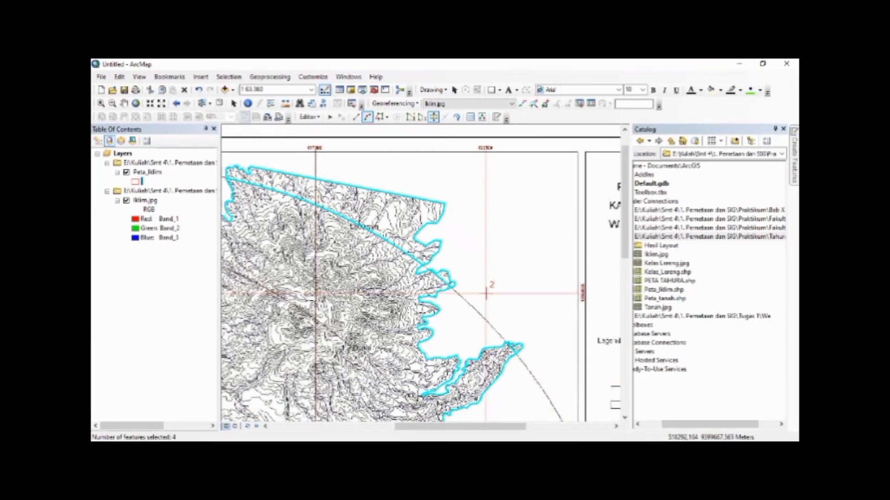
Start the second cut arc where the second isohyet crosses the north-western Peta_Iklim boundary
drag(356, 226, 501, 208)
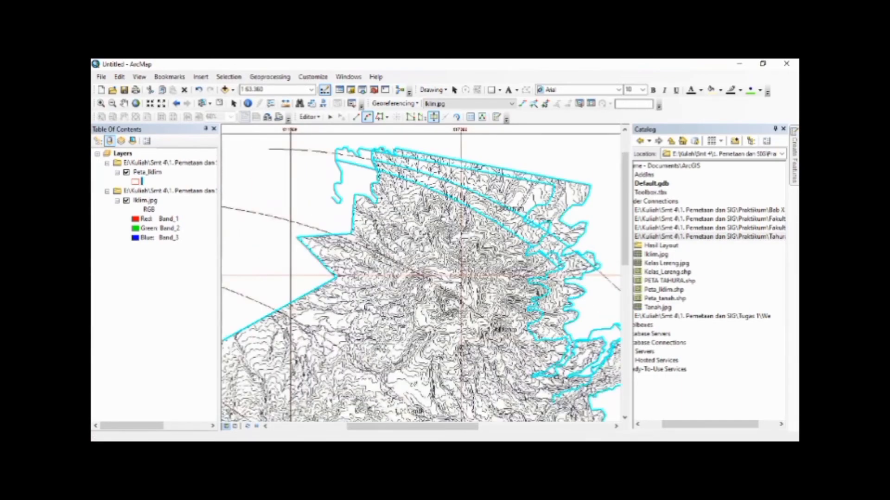
scroll(373, 257, down, 5)
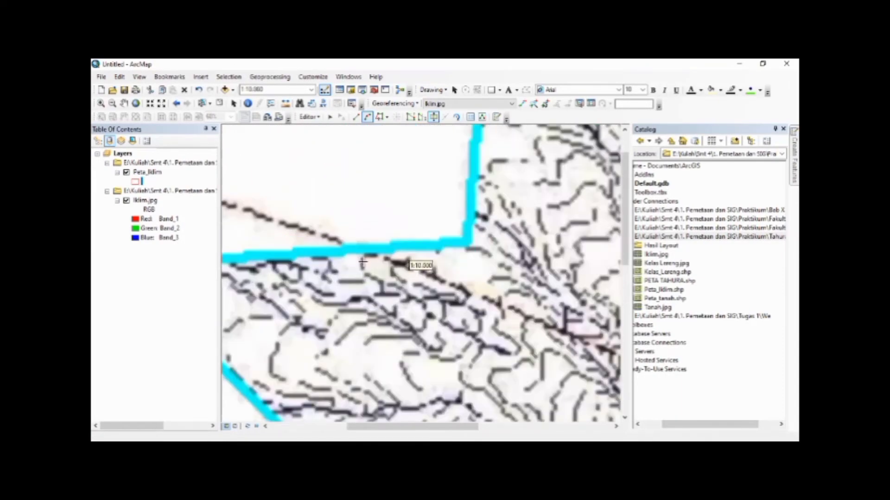
scroll(375, 256, down, 3)
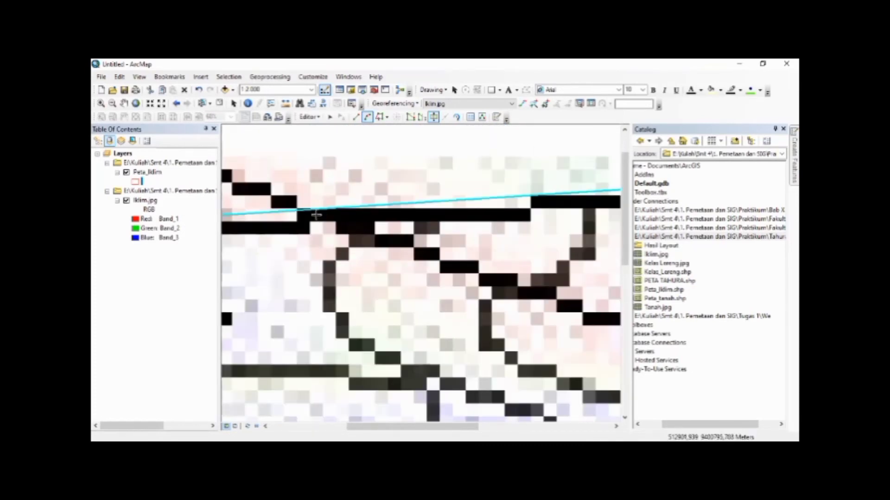
Complete the second cut arc along its isohyet, ending where the dashed line leaves the south-eastern boundary
scroll(421, 262, up, 2)
scroll(420, 259, up, 3)
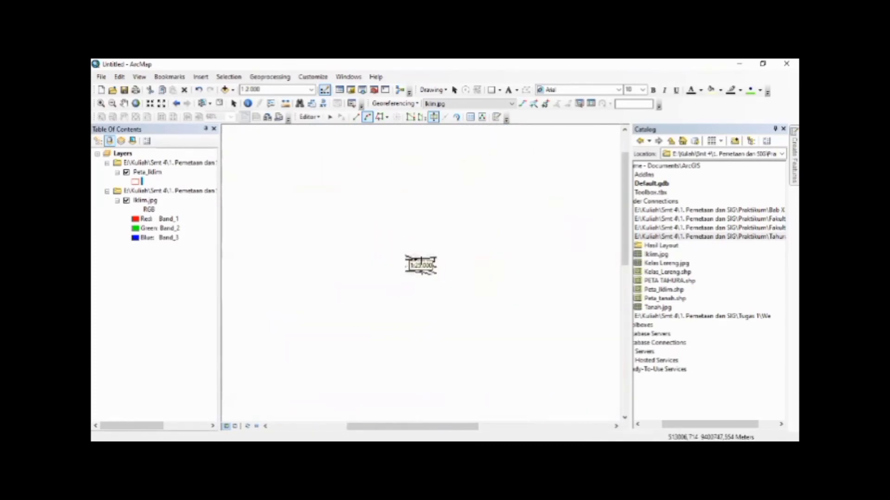
scroll(420, 265, up, 2)
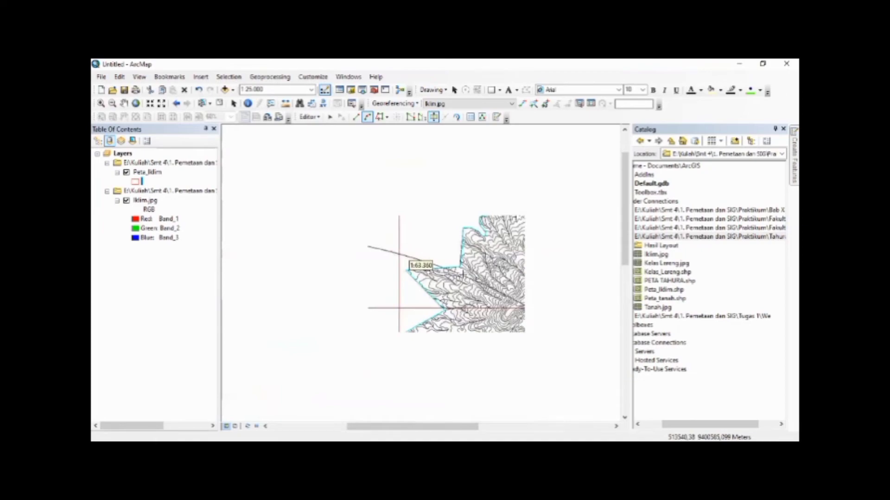
key(Right)
key(Right)
key(Right)
key(Right)
key(Right)
key(Right)
key(Right)
key(Right)
key(Right)
key(Right)
key(Right)
key(Right)
key(Right)
key(Down)
key(Down)
key(Down)
key(Down)
key(Down)
key(Down)
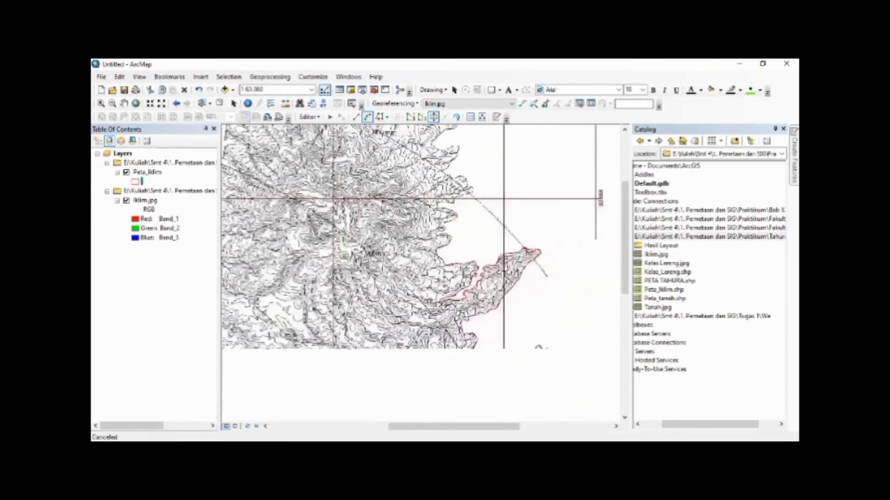
key(Down)
key(Down)
key(Down)
key(Down)
key(Down)
key(Down)
key(Down)
key(Down)
key(Right)
key(Down)
key(Down)
key(Down)
key(Down)
key(Right)
key(Right)
key(Down)
key(Down)
key(Down)
key(Right)
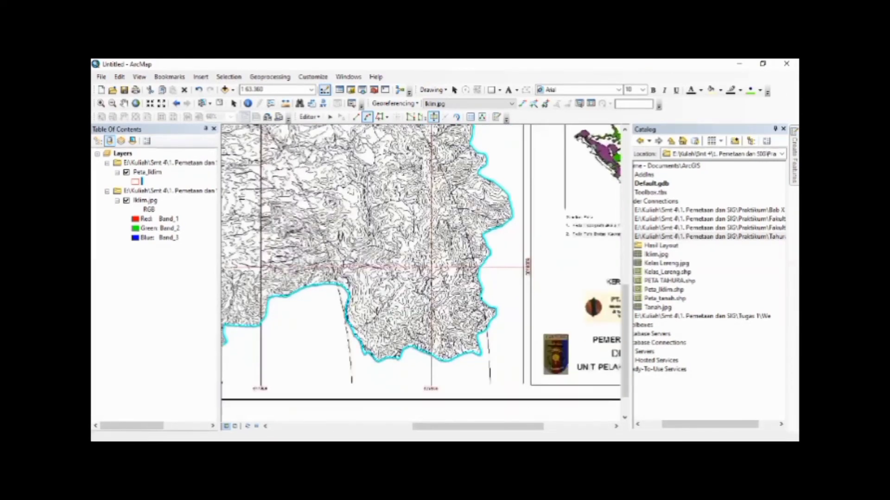
key(Down)
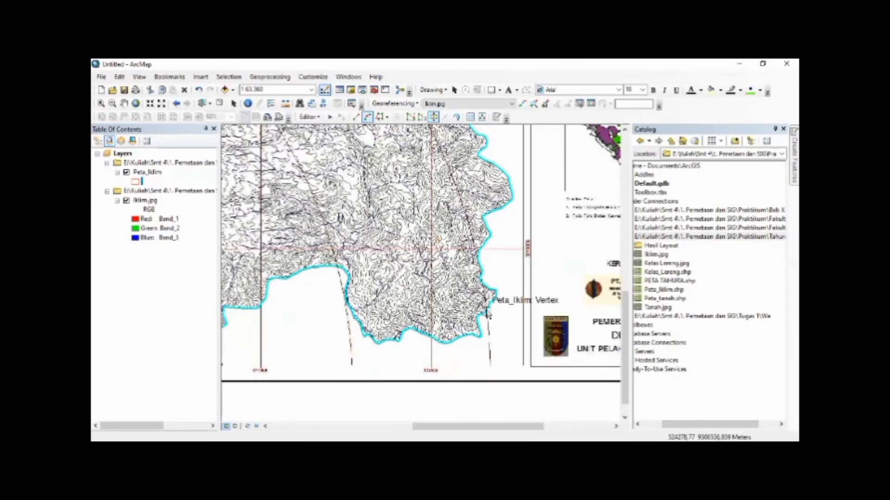
scroll(486, 314, up, 10)
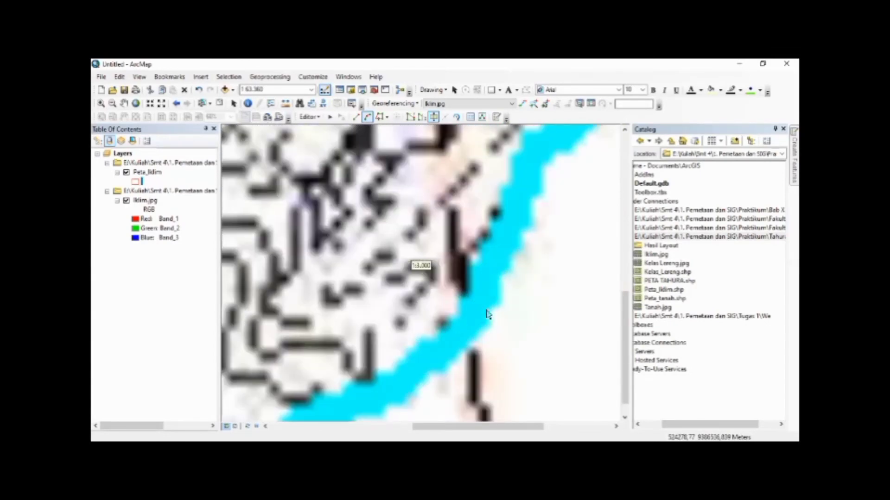
scroll(392, 214, down, 8)
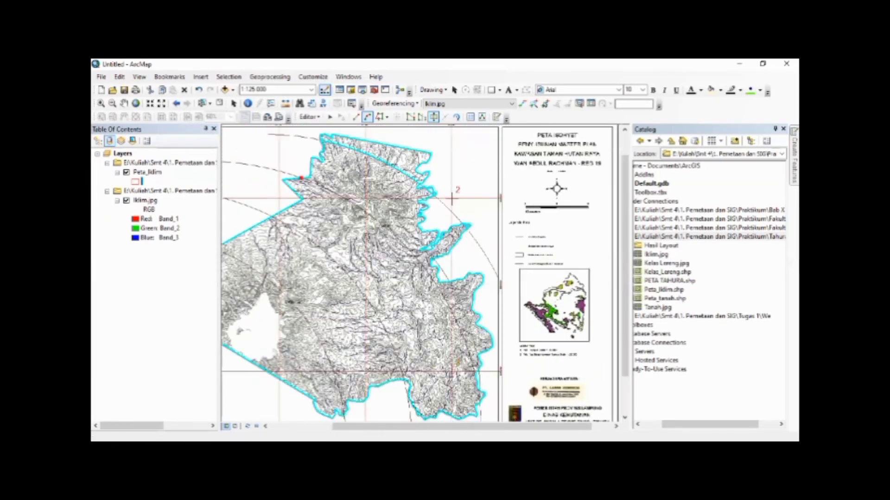
scroll(388, 220, up, 3)
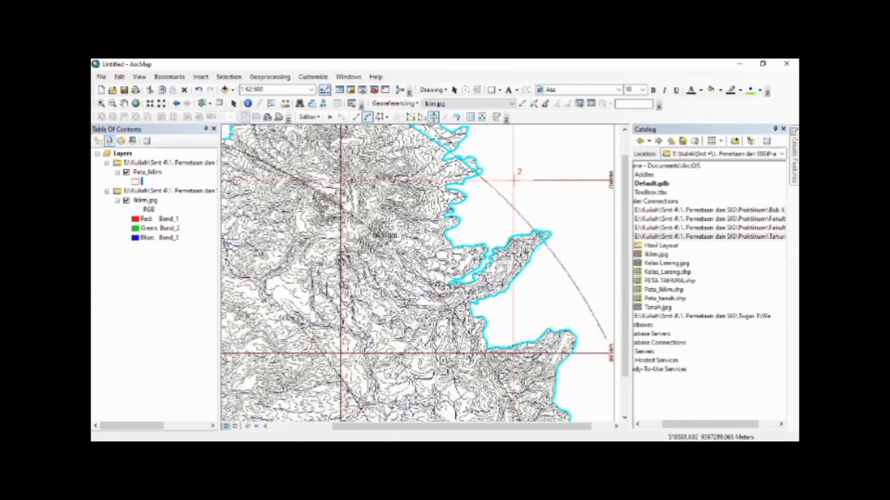
double_click(394, 249)
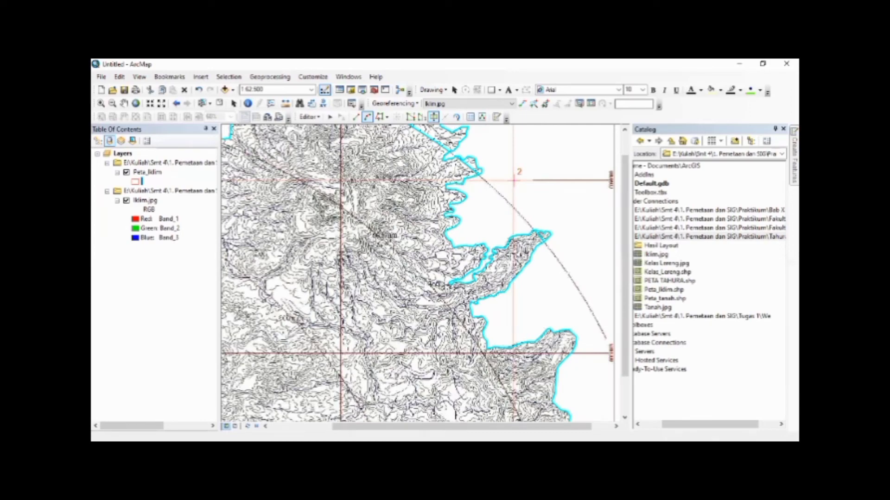
Start the third cut arc where the 1,800 mm isohyet crosses the north-western Peta_Iklim boundary
key(Left)
key(Left)
key(Left)
key(Left)
key(Left)
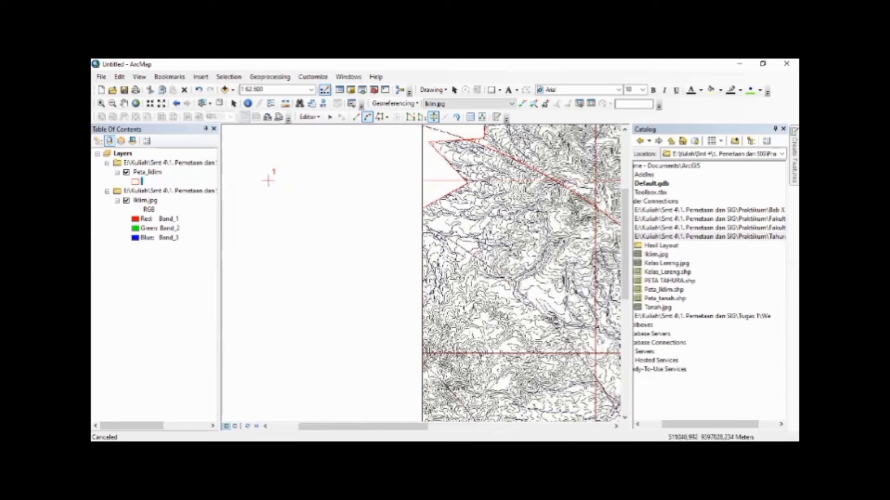
key(Left)
key(Right)
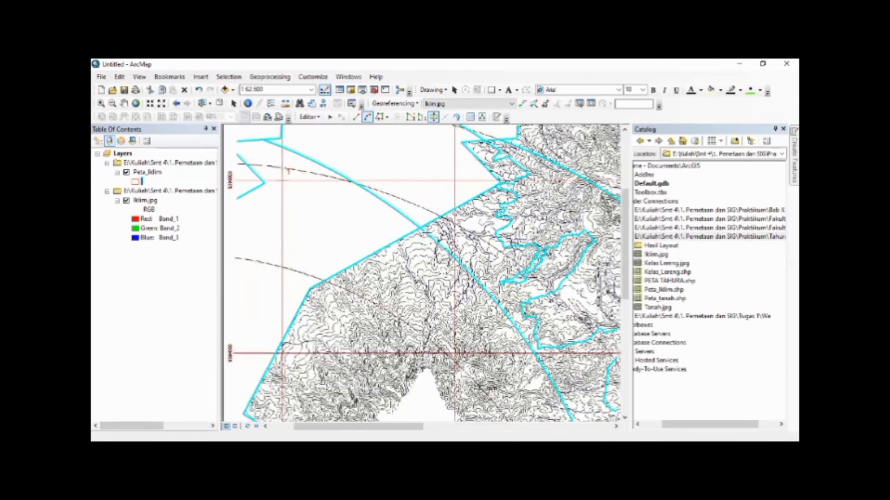
key(Right)
scroll(430, 229, down, 5)
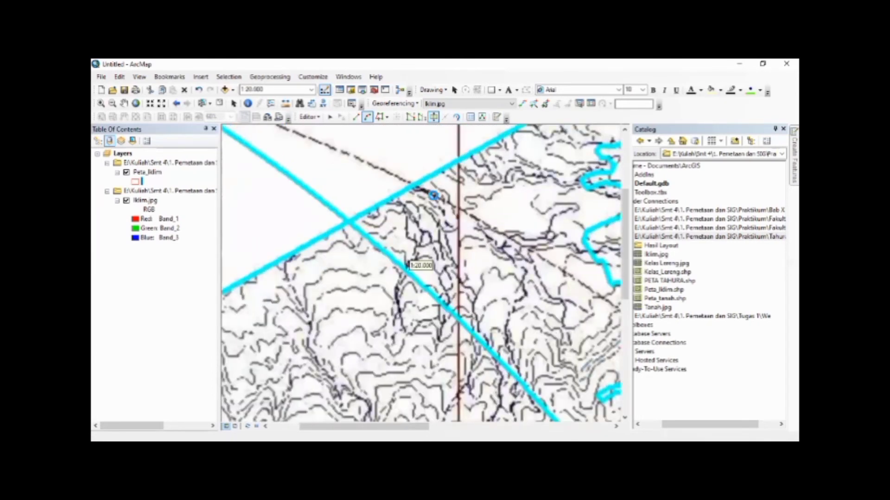
scroll(433, 195, down, 3)
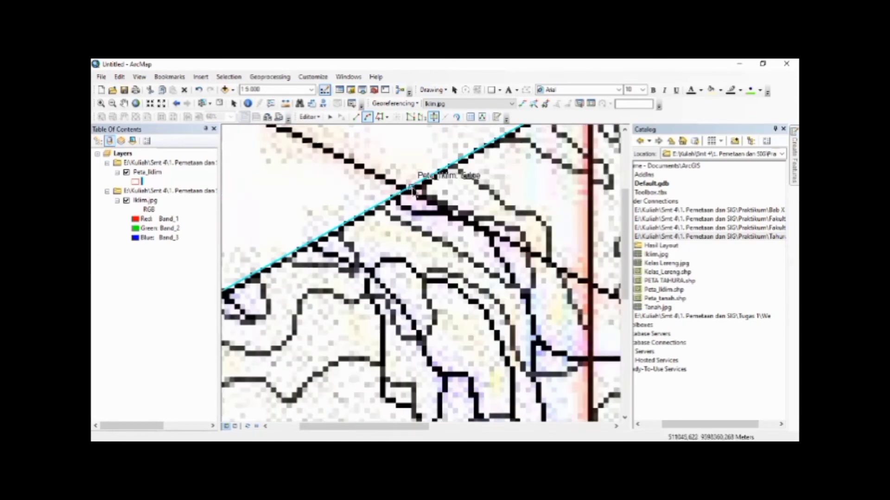
scroll(439, 221, up, 2)
scroll(440, 222, up, 4)
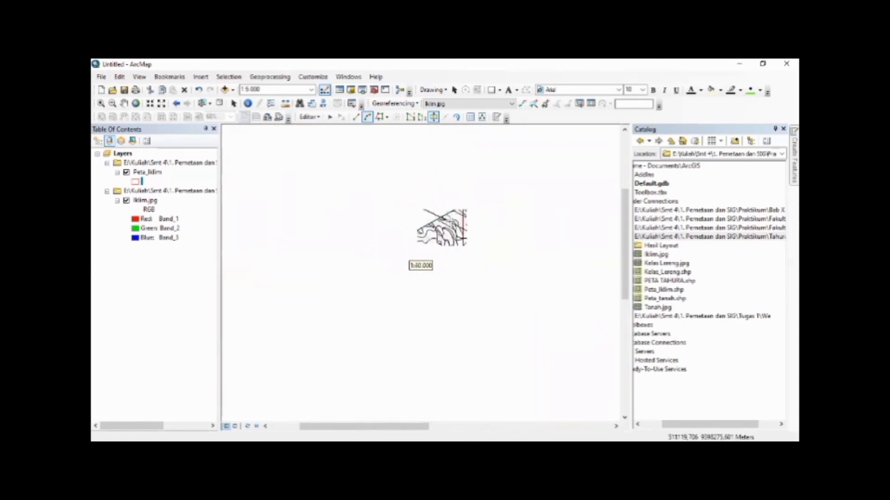
Complete the third cut arc along the 1,800 mm isohyet, ending at the bay in the southern boundary, and split the polygon
drag(445, 359, 227, 104)
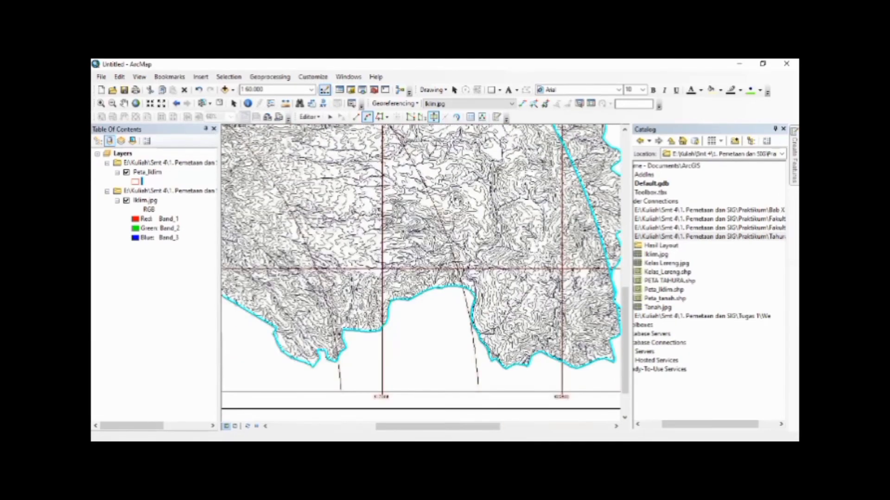
scroll(455, 292, down, 4)
scroll(490, 283, down, 3)
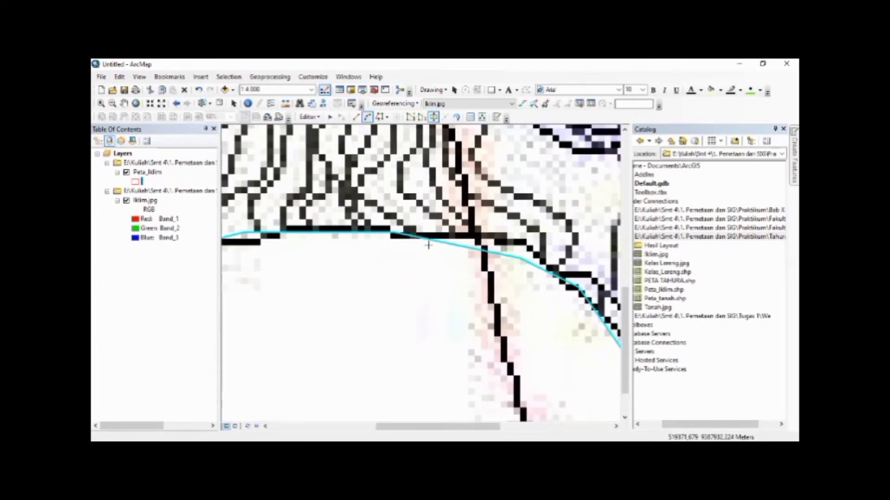
scroll(426, 232, up, 3)
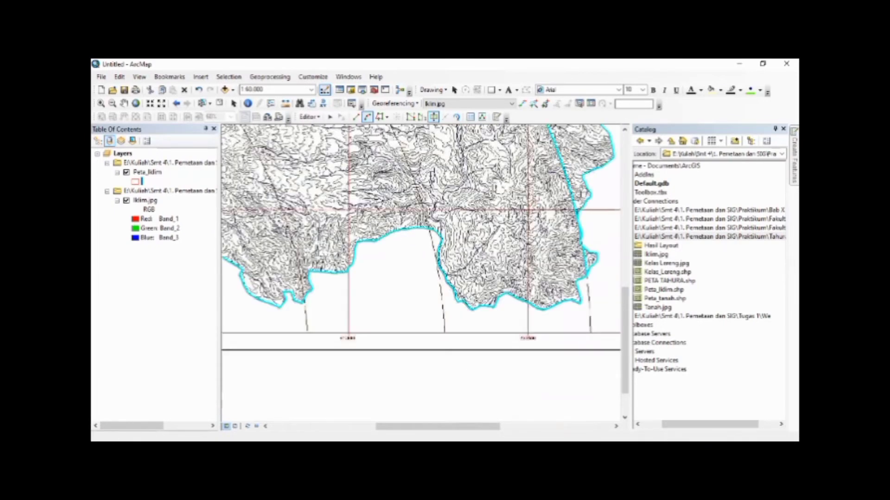
key(Up)
key(Up)
key(Up)
key(Up)
key(Up)
key(Up)
key(Up)
key(Left)
key(Left)
key(Left)
key(Left)
key(Up)
key(Up)
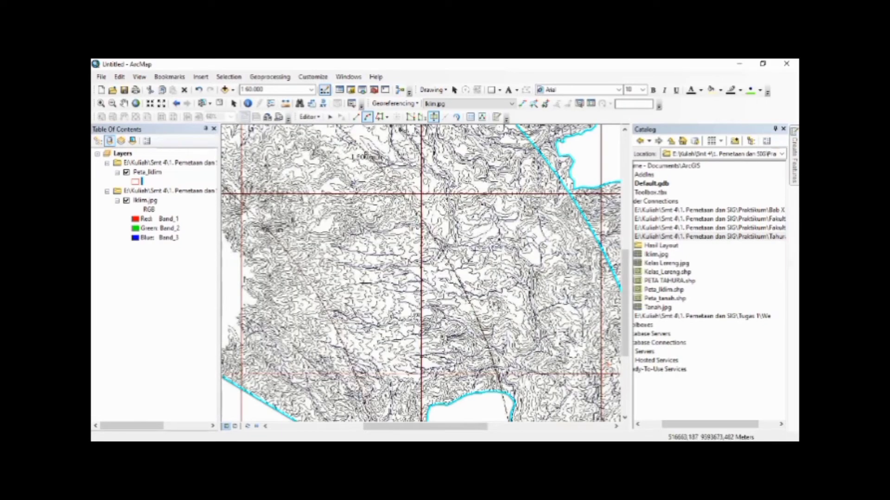
double_click(410, 203)
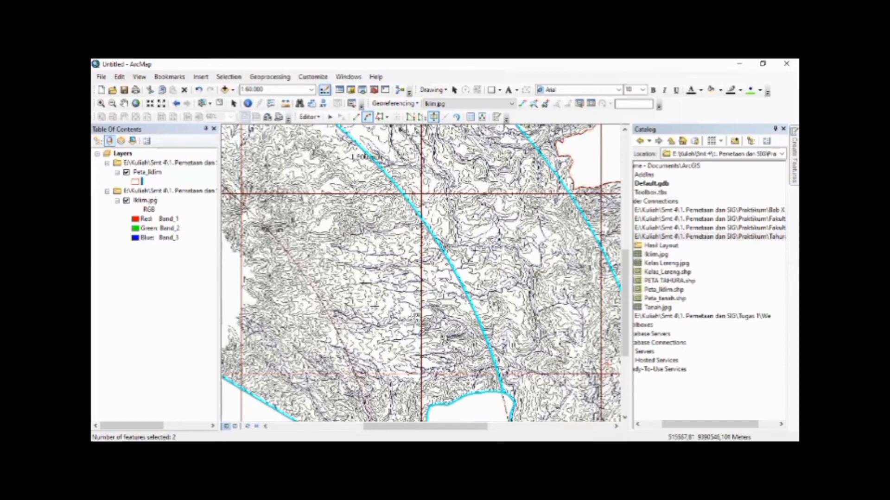
Start the fourth cut arc where the 1,700 mm isohyet leaves the small headland on the southern Peta_Iklim boundary
key(Down)
key(Down)
key(Down)
key(Down)
key(Down)
key(Down)
key(Left)
key(Left)
key(Down)
scroll(417, 335, down, 1)
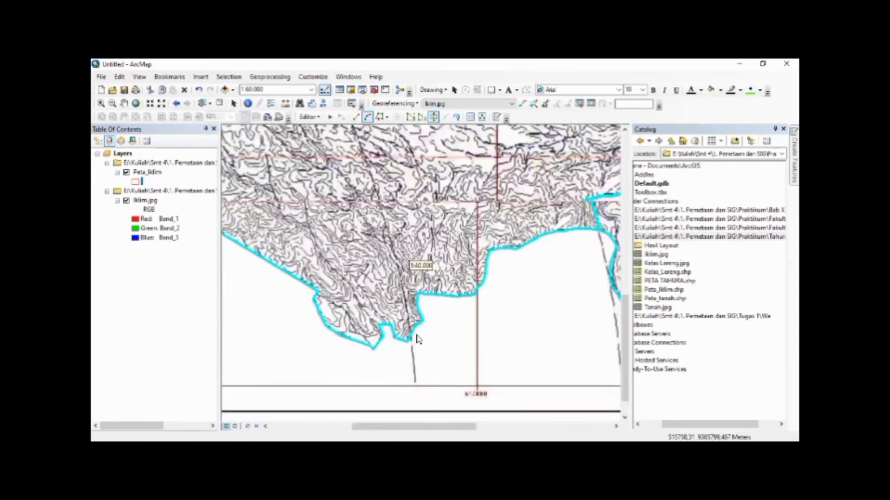
scroll(416, 339, down, 5)
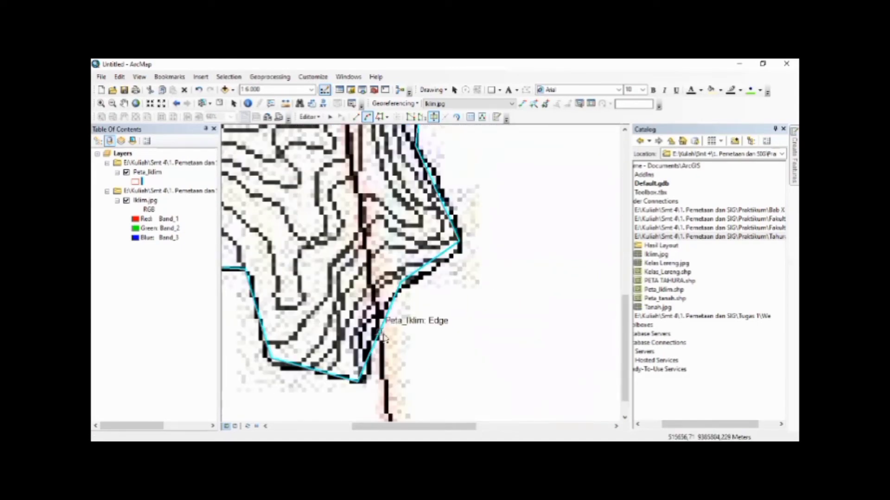
scroll(383, 339, up, 6)
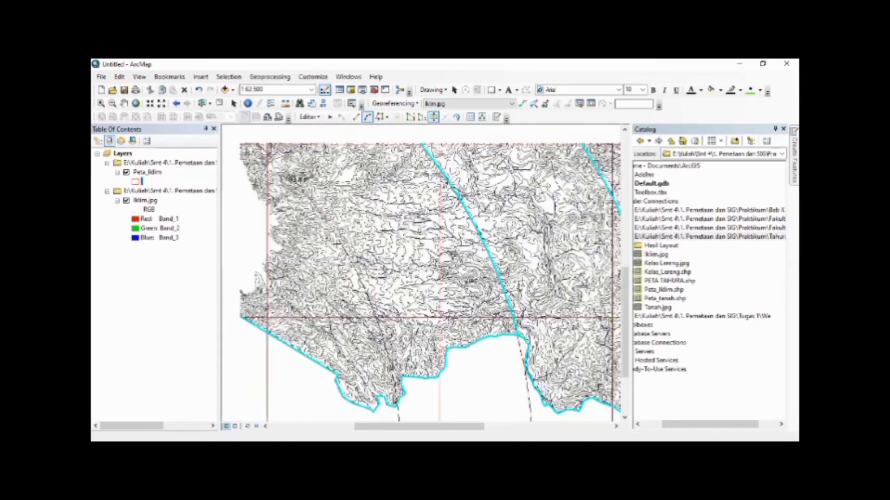
End the fourth cut arc on the north-western boundary and bend it along the 1,700 mm isohyet to split the polygon
scroll(337, 245, down, 4)
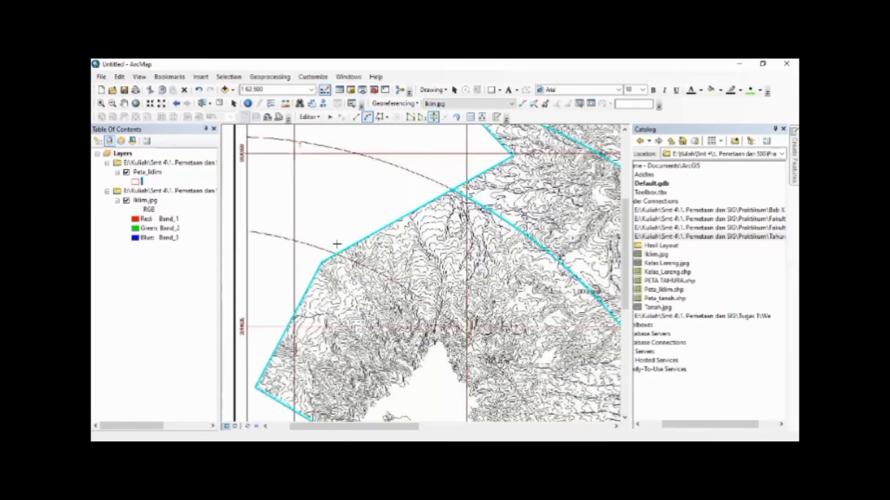
scroll(337, 244, down, 3)
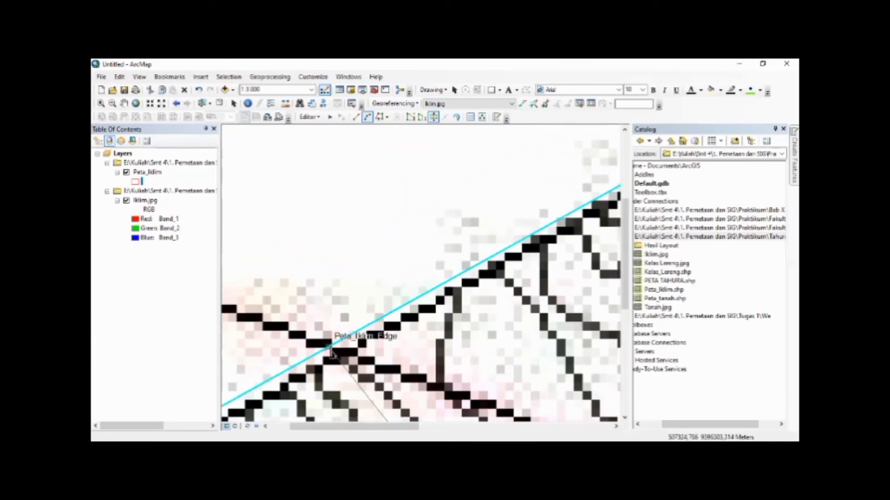
scroll(432, 341, up, 5)
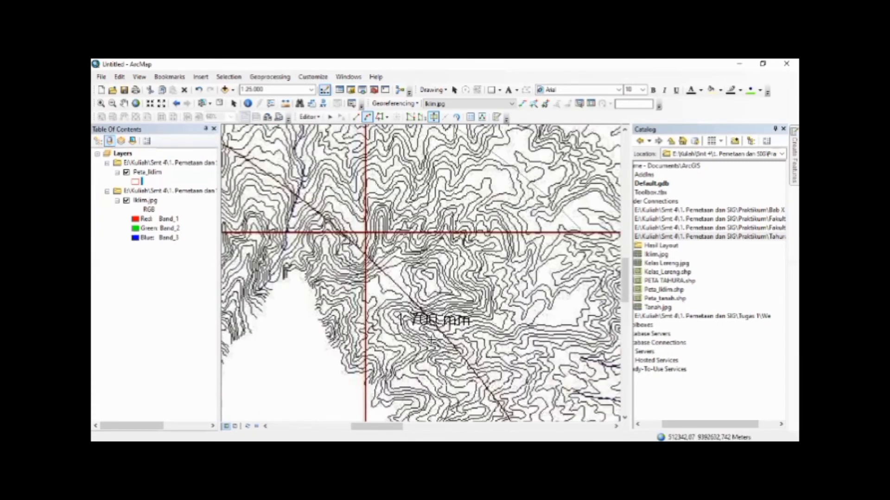
scroll(432, 340, up, 2)
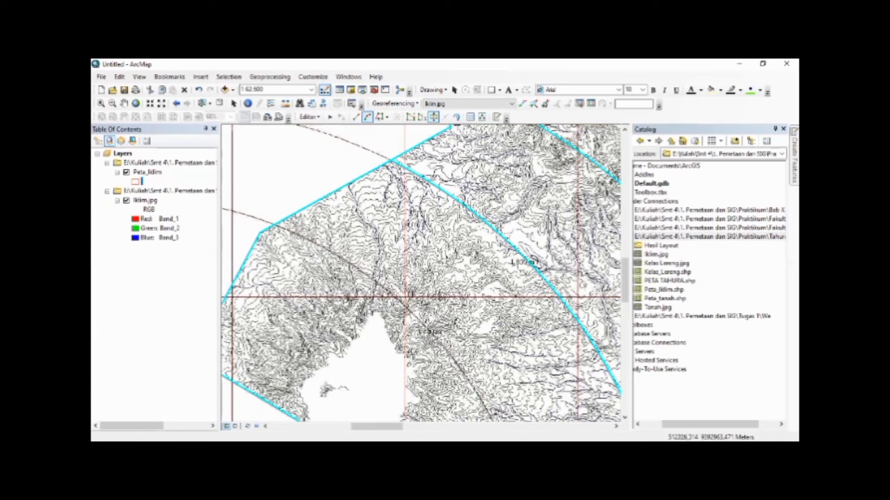
double_click(428, 330)
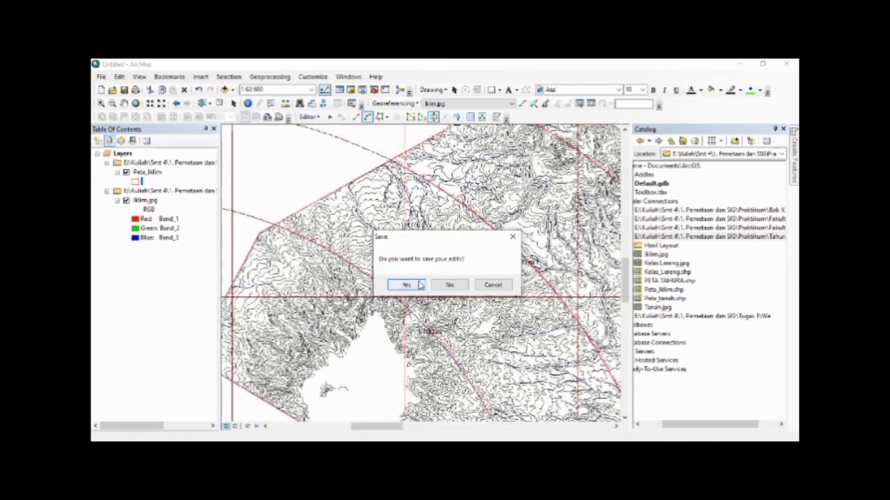
Save the Peta_Iklim edits and show the whole map at full extent
click(406, 285)
click(136, 105)
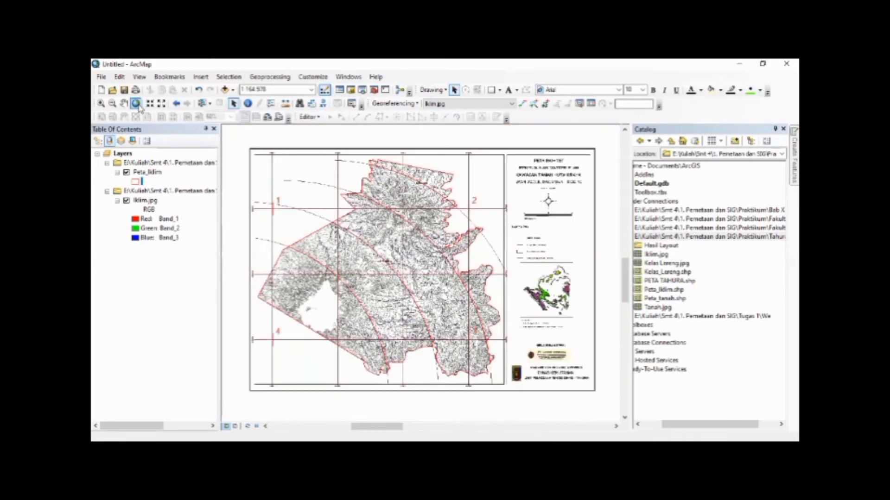
click(126, 200)
click(148, 172)
right_click(148, 171)
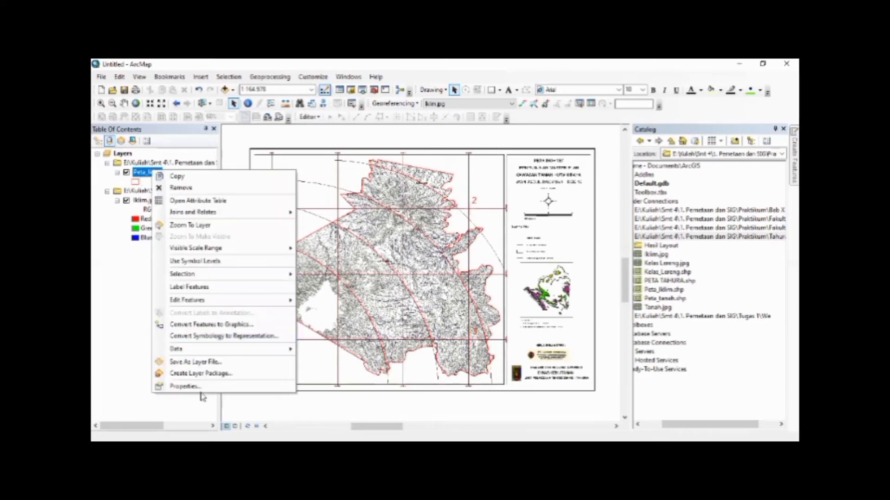
click(198, 387)
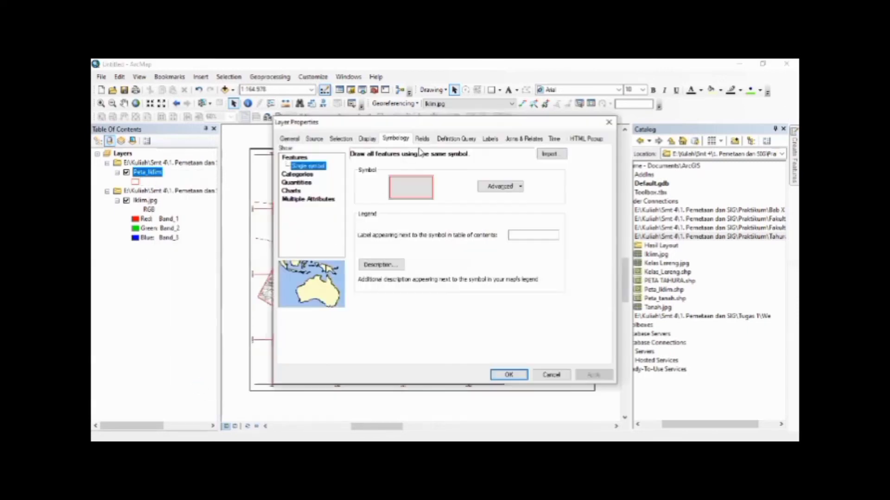
click(299, 174)
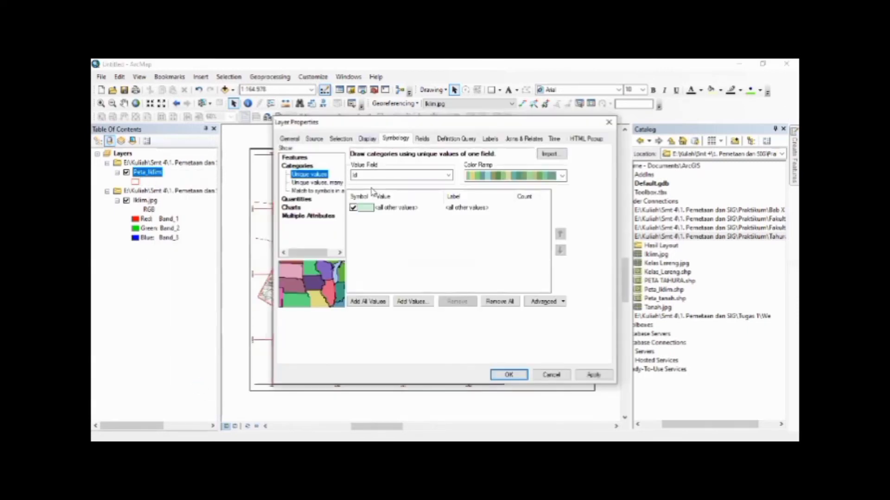
click(414, 176)
click(406, 184)
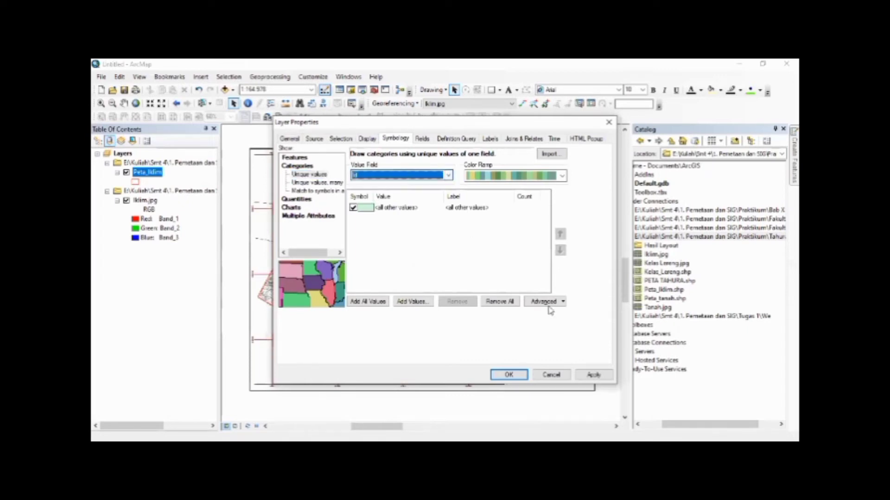
click(551, 375)
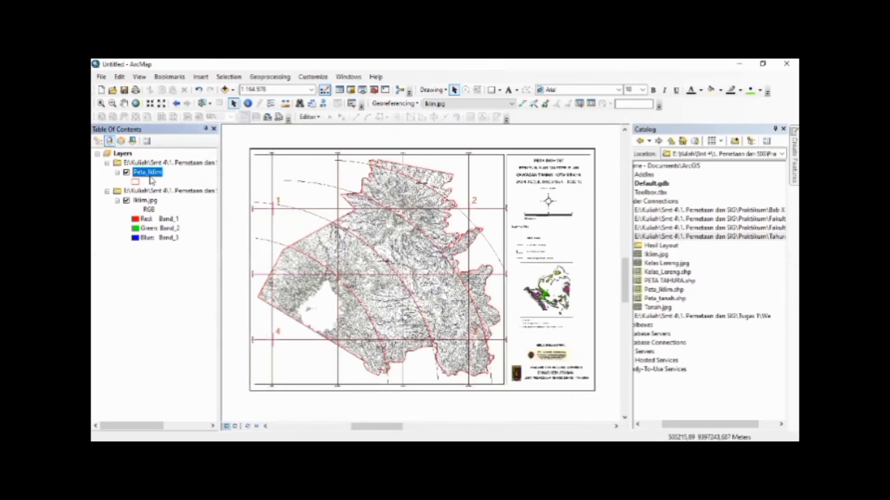
Add a text field named Klasifikasi to the Peta_Iklim attribute table
right_click(148, 172)
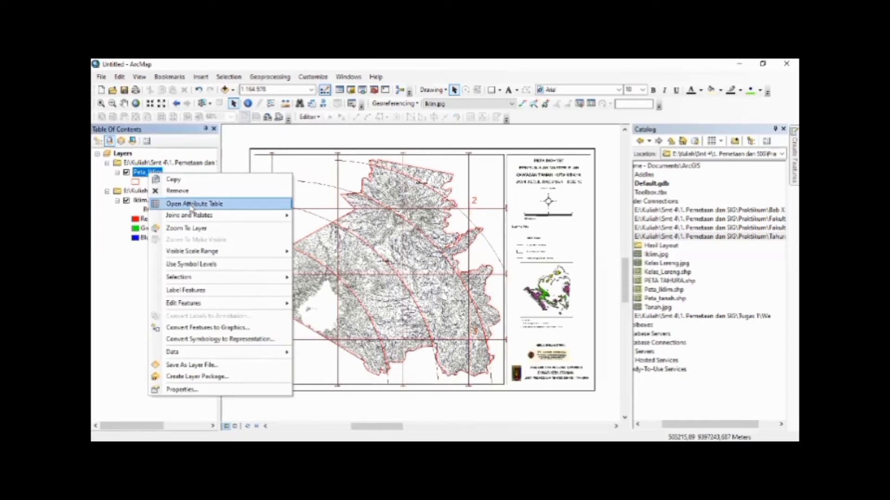
click(195, 204)
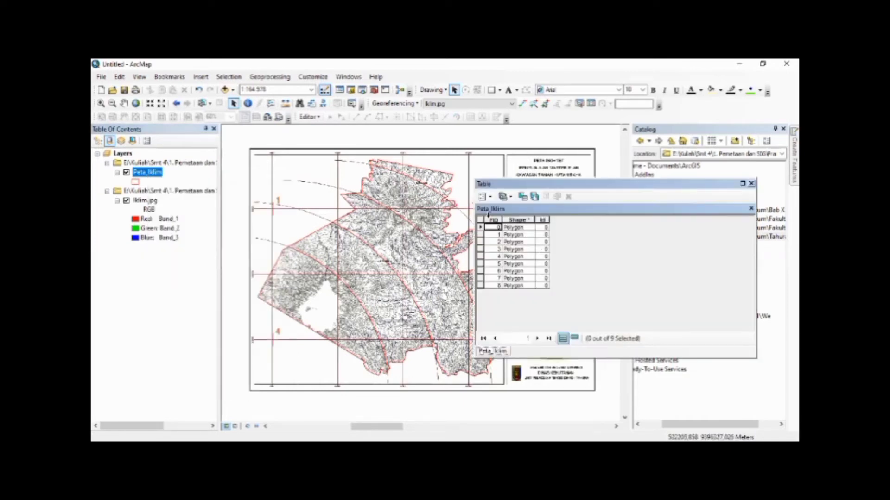
click(484, 196)
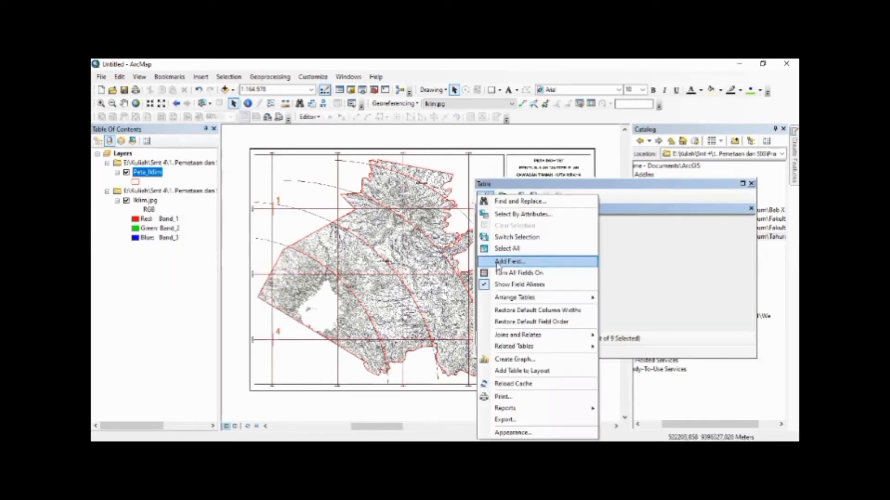
click(497, 262)
text(Klasifikasi)
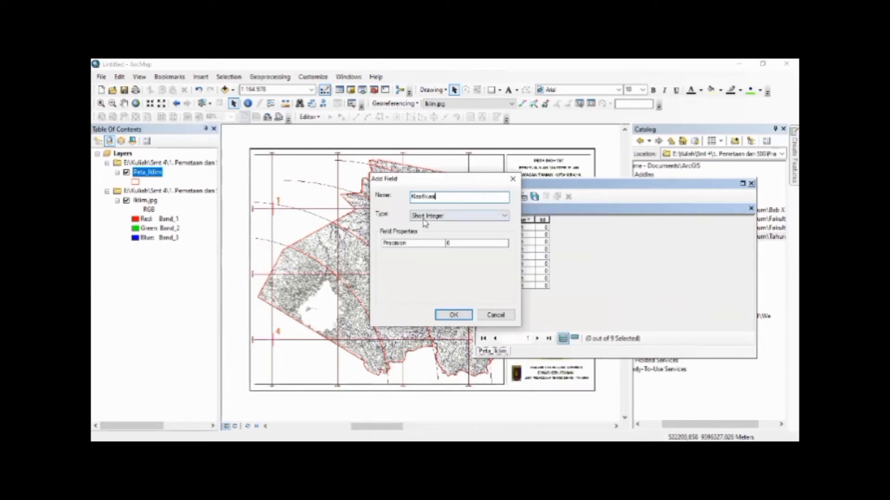
click(425, 223)
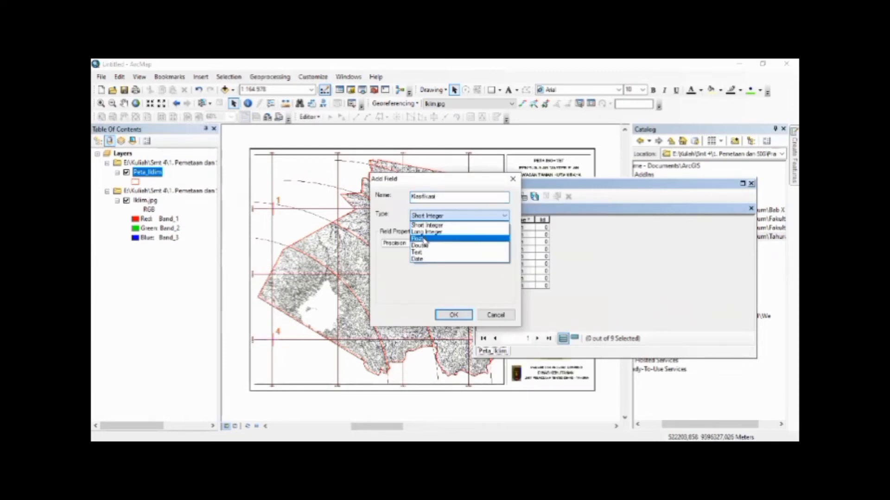
click(424, 251)
click(448, 243)
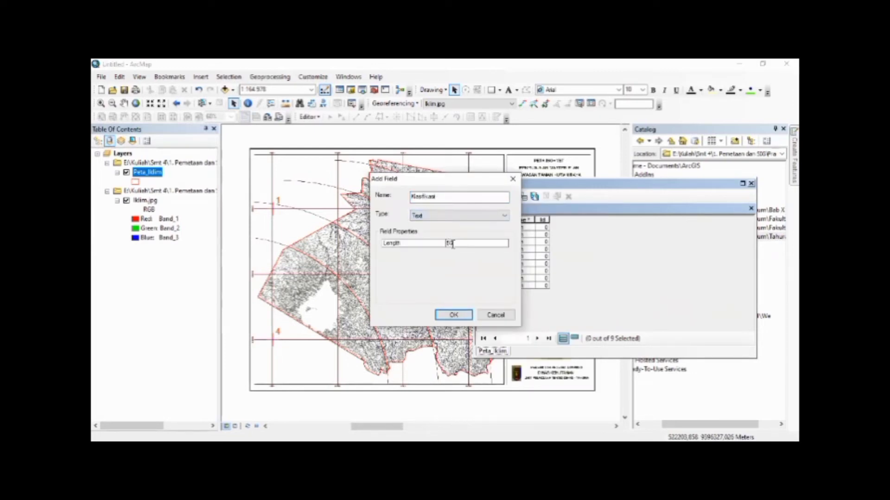
click(453, 314)
Narrow the new classification column to fit its heading in the Peta_Iklim table and leave no record selected
click(490, 286)
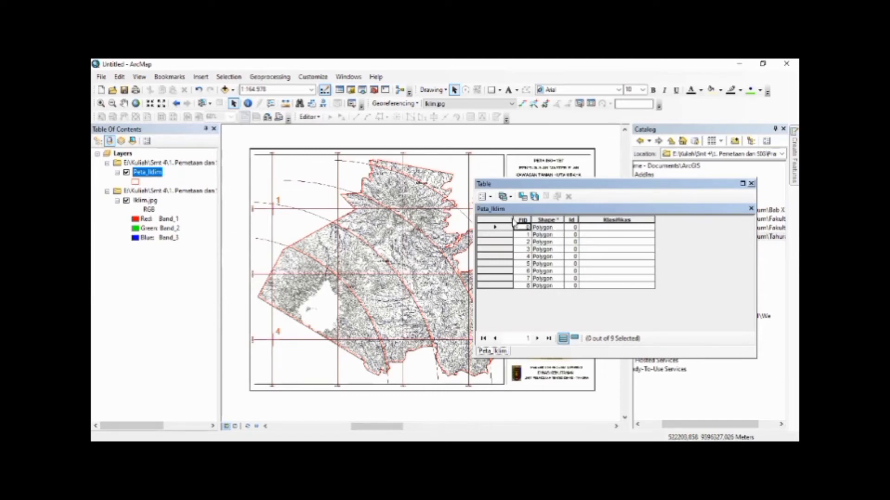
click(494, 220)
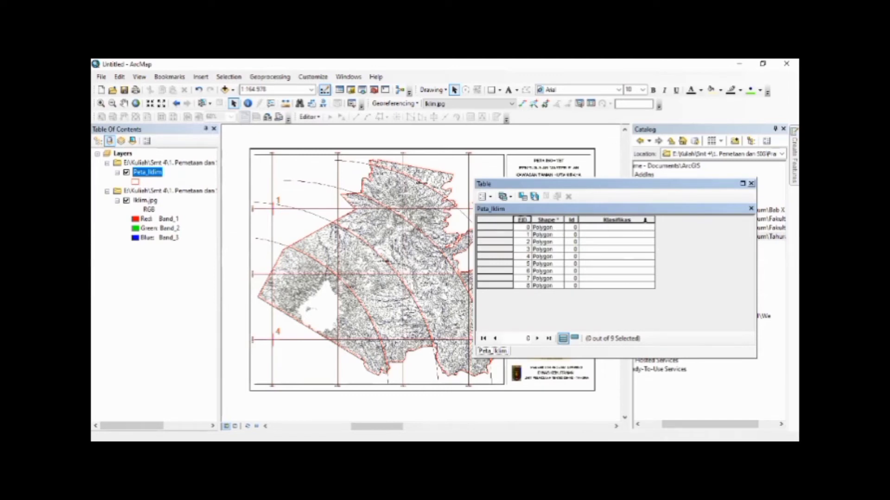
double_click(652, 220)
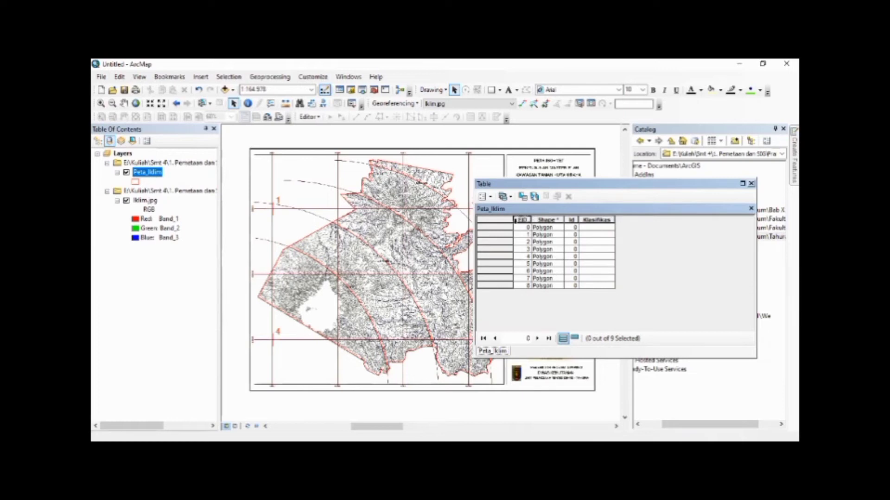
click(502, 241)
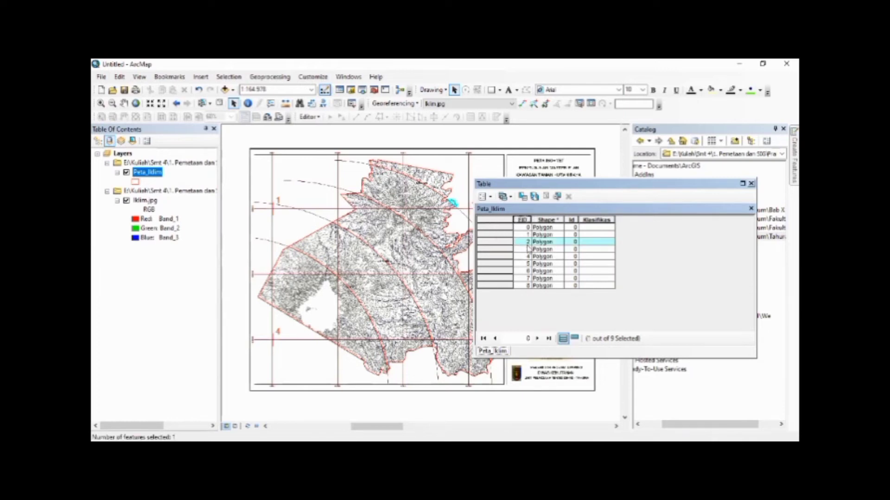
click(501, 220)
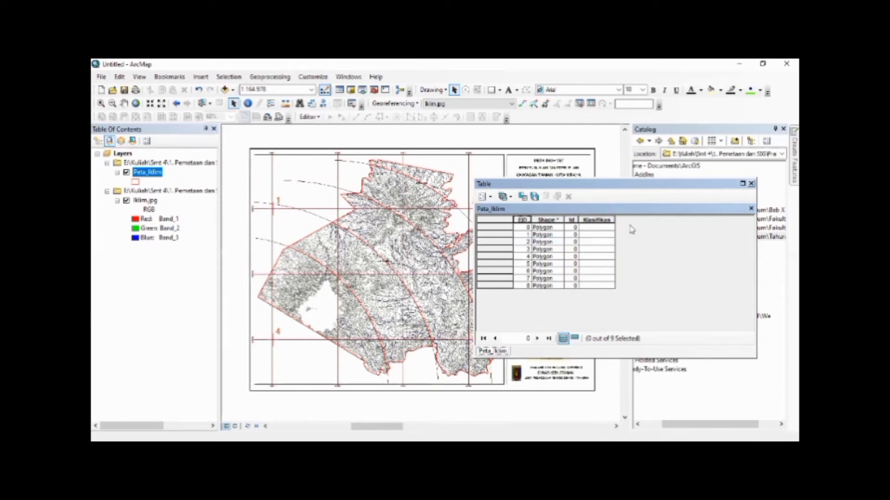
click(609, 221)
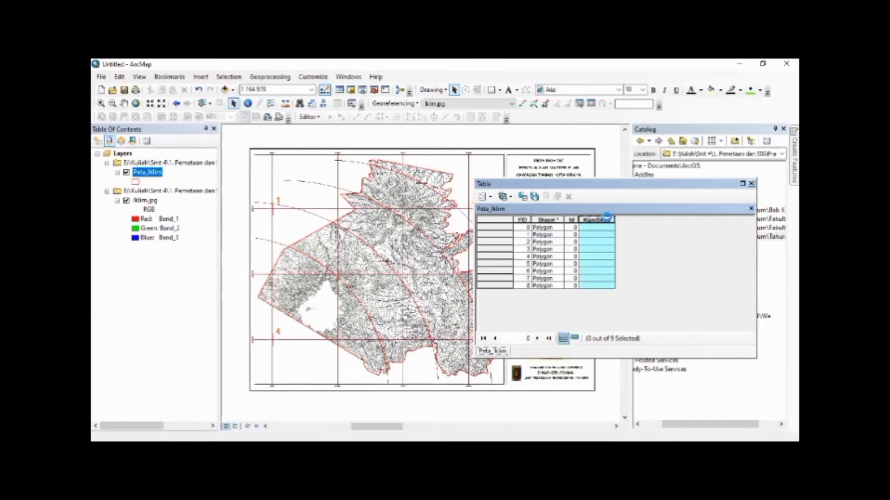
click(573, 219)
click(646, 269)
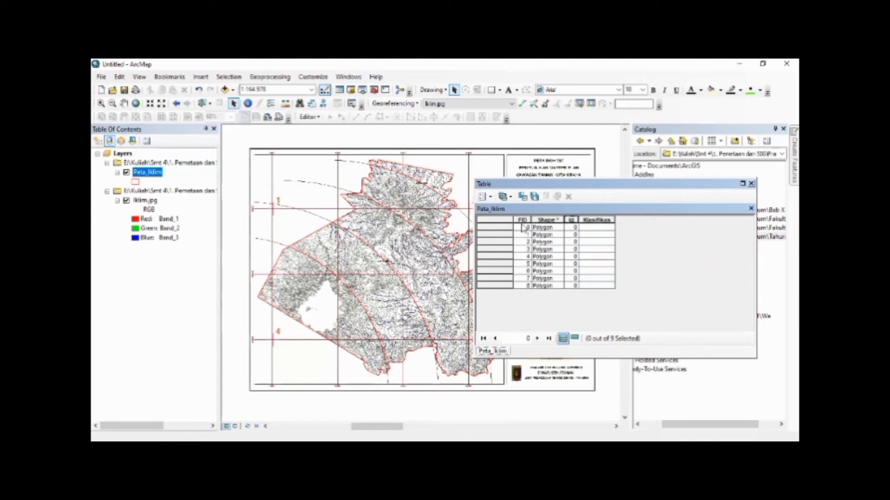
click(505, 227)
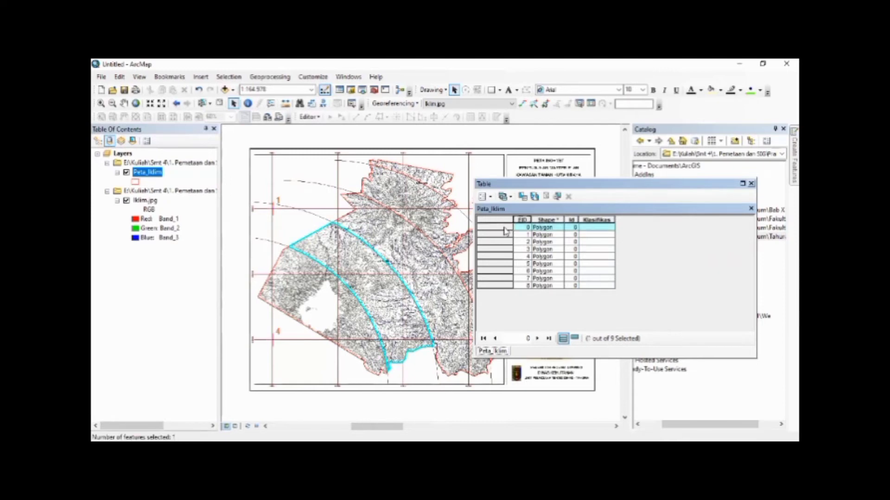
click(501, 221)
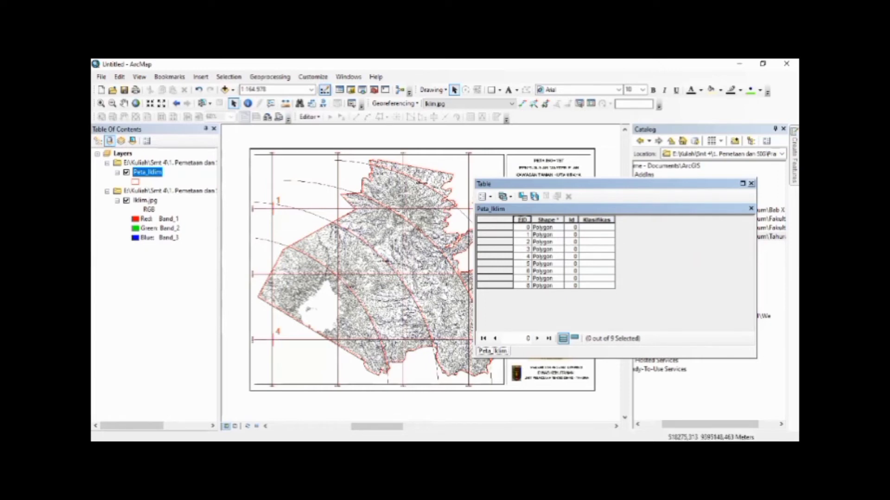
Select the south-western polygon on the map and calculate its classification field as "1600 - 1700 mm"
click(202, 103)
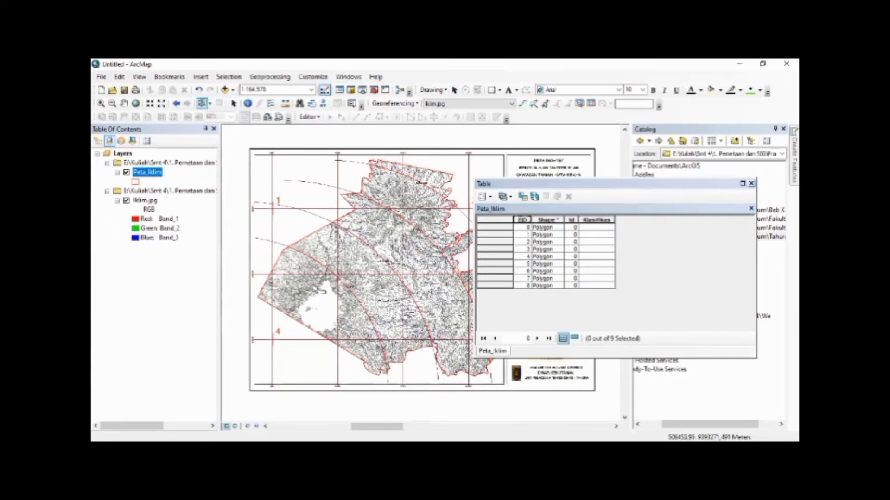
click(315, 286)
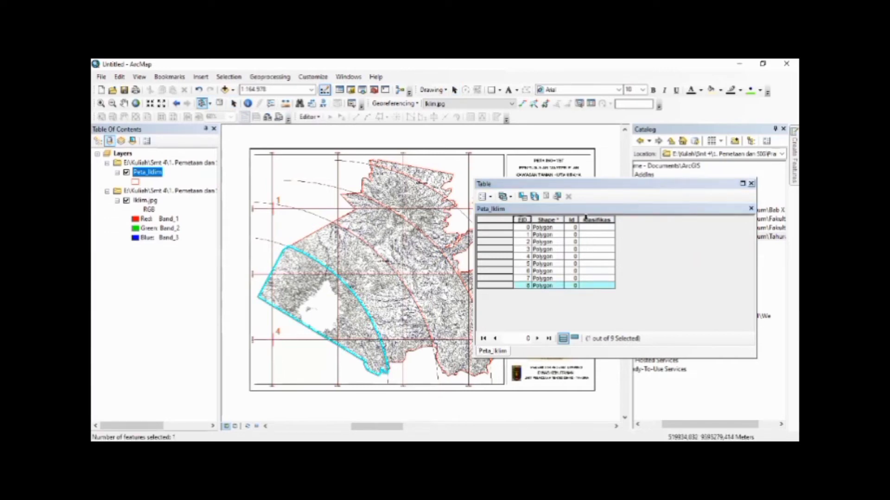
right_click(596, 220)
click(608, 284)
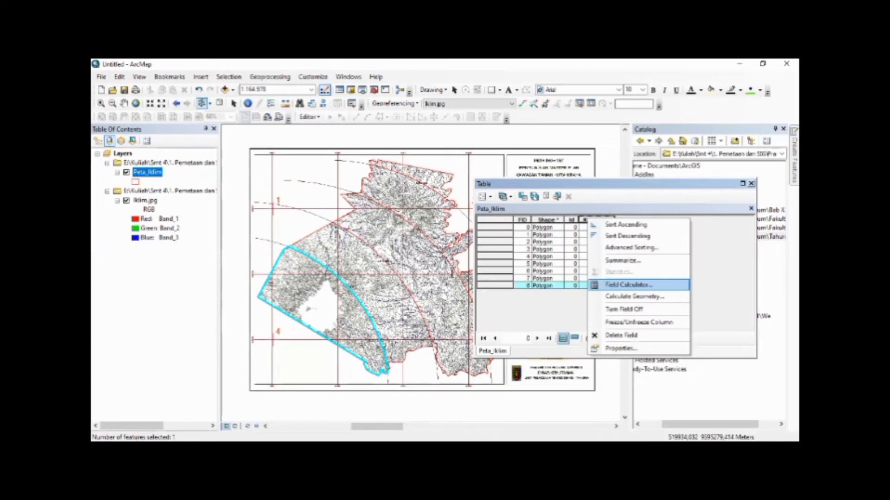
text(1600 - 1700 mm")
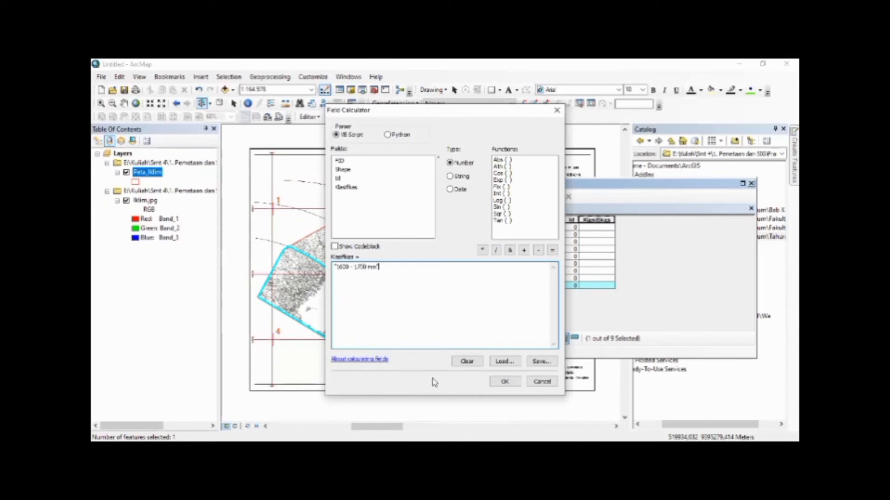
click(505, 381)
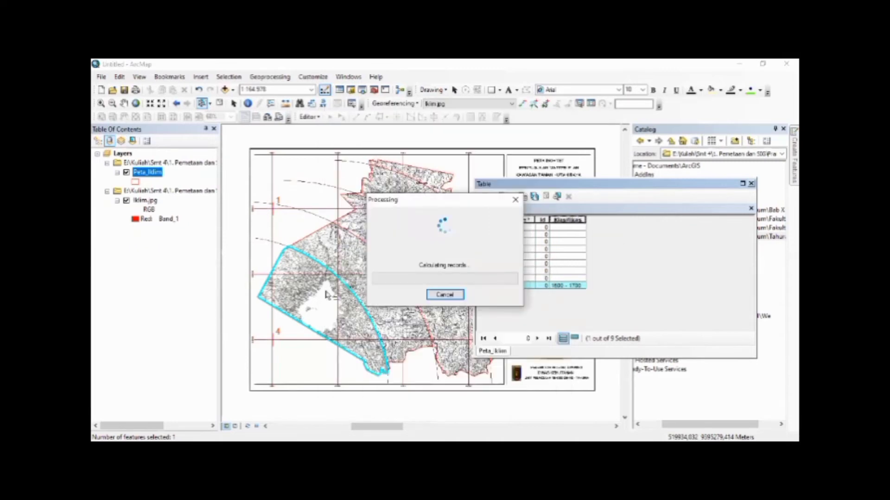
Select the band just north-east of the south-western polygon and calculate its classification as "1700 - 1800 mm"
click(375, 278)
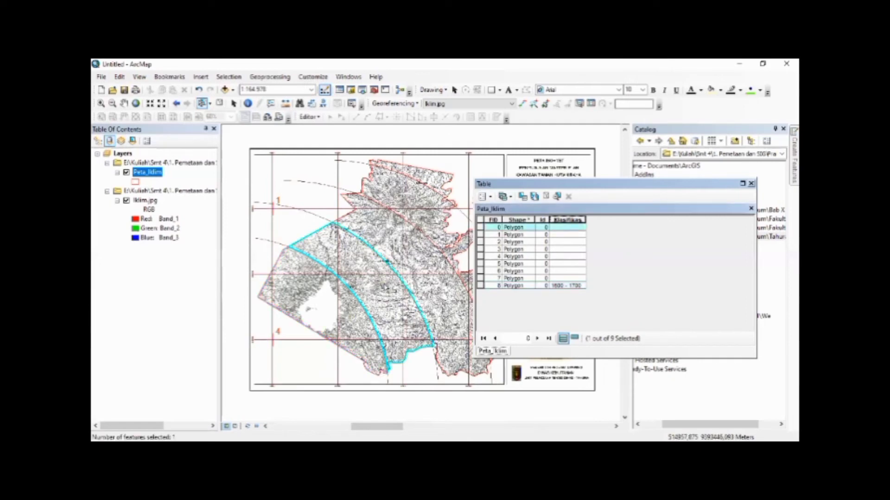
right_click(568, 218)
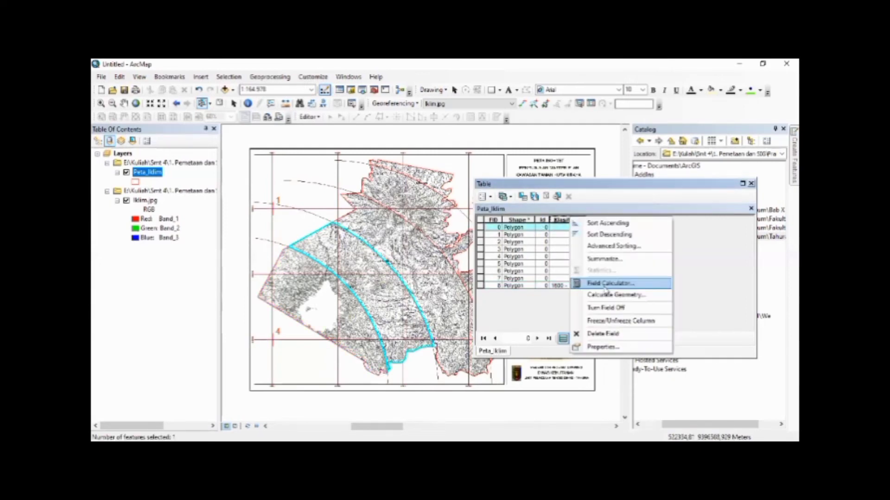
click(610, 283)
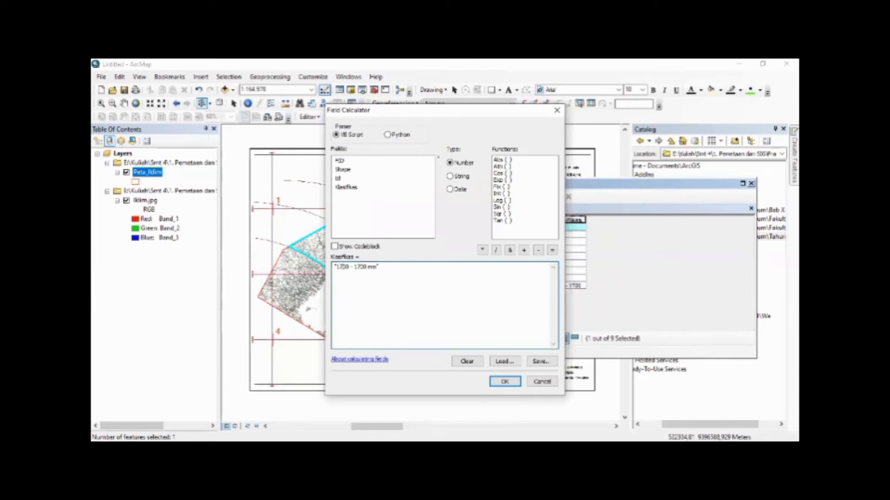
key(BackSpace)
text(8)
click(512, 384)
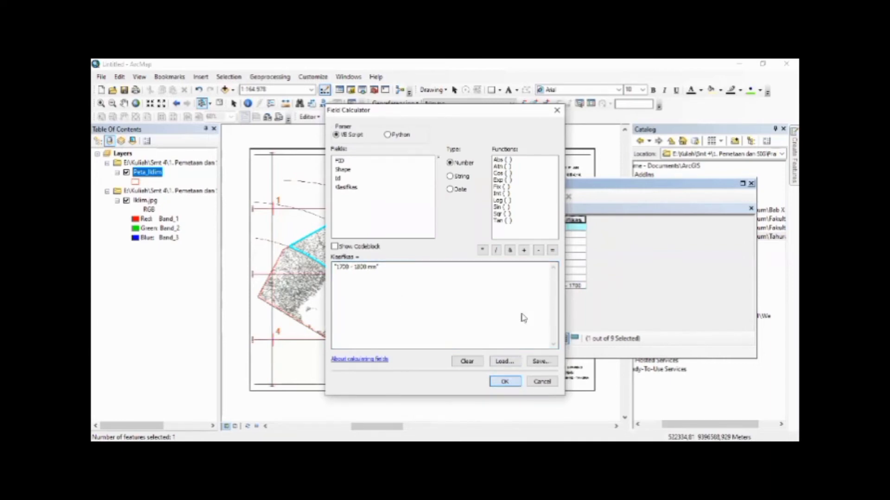
Calculate the classification of the third band from the south-west, record FID 7, as "1800 - 1900 mm"
right_click(569, 218)
click(589, 272)
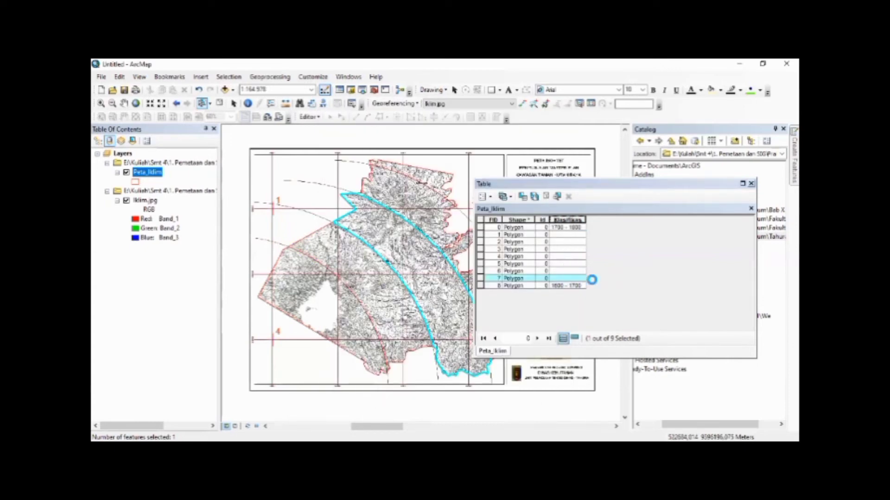
key(BackSpace)
text(800 - 1800 mm")
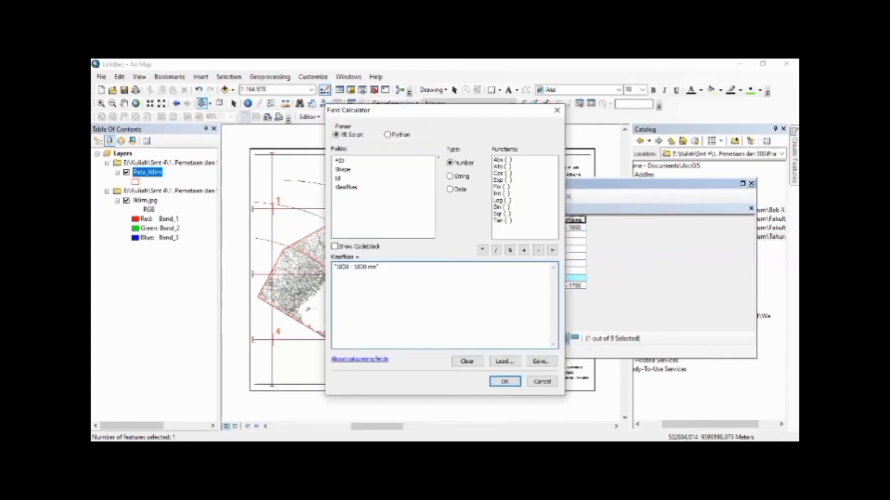
key(BackSpace)
text(9)
click(503, 384)
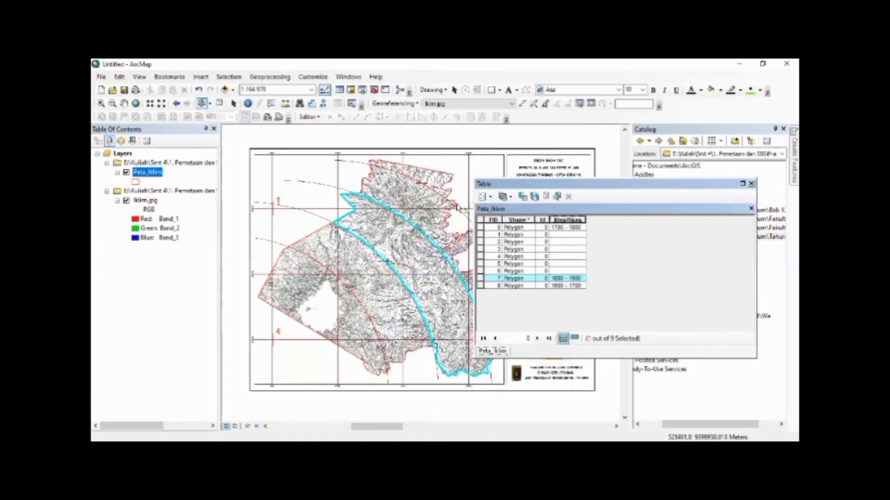
Select the fourth band from the south-west, record FID 6, and calculate its classification as "1900 - 1800 mm"
click(427, 209)
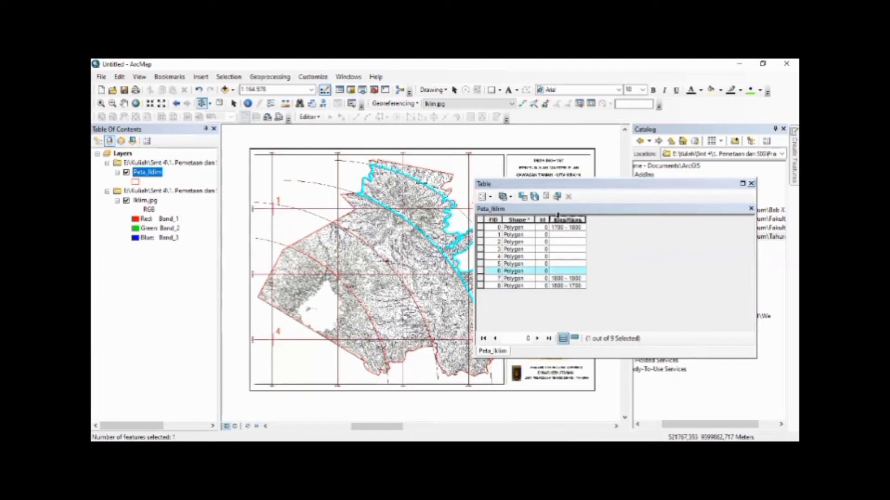
right_click(557, 220)
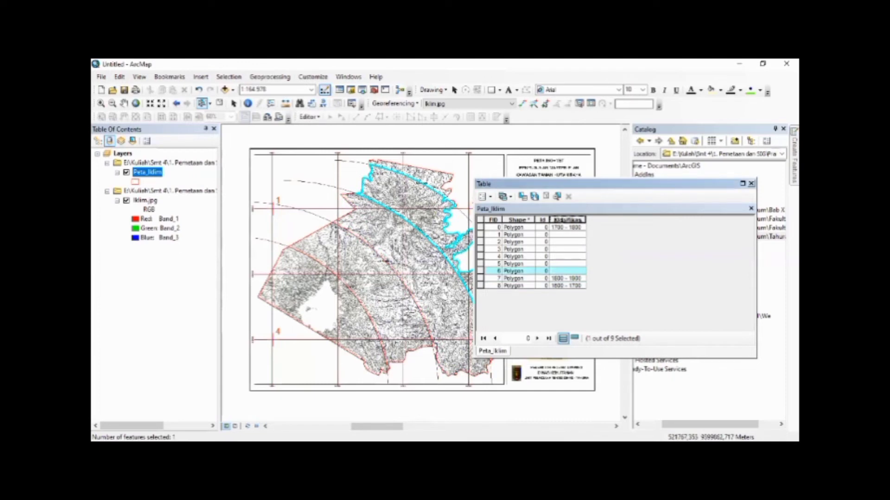
right_click(564, 223)
click(598, 285)
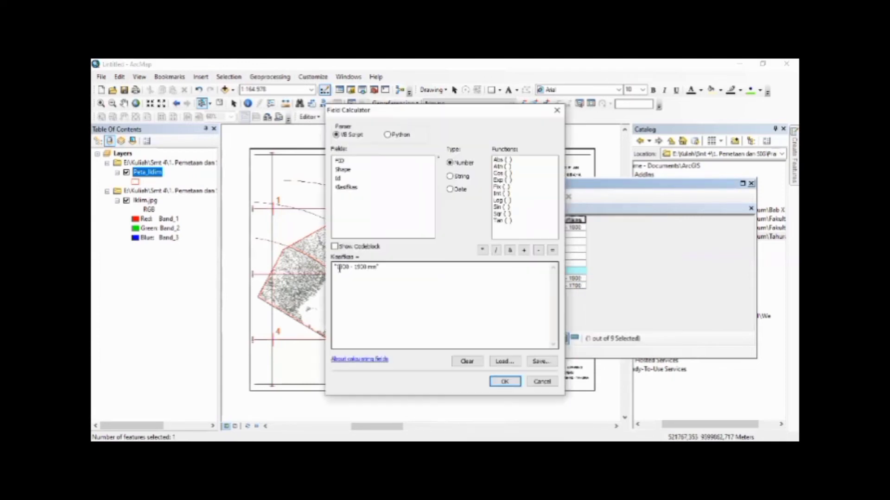
key(Delete)
text(9)
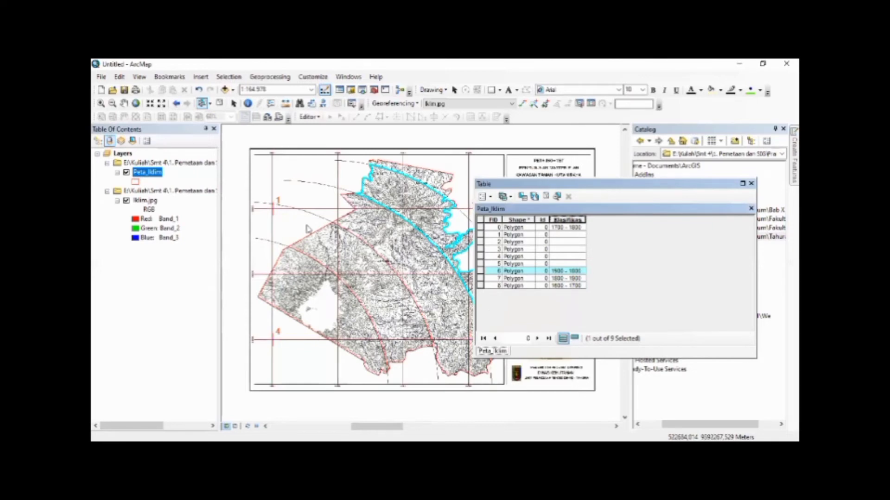
Move the attribute table off the map's eastern part and calculate the classification of records FID 5 and 4 as "1900 - 1800 mm"
drag(556, 184, 259, 219)
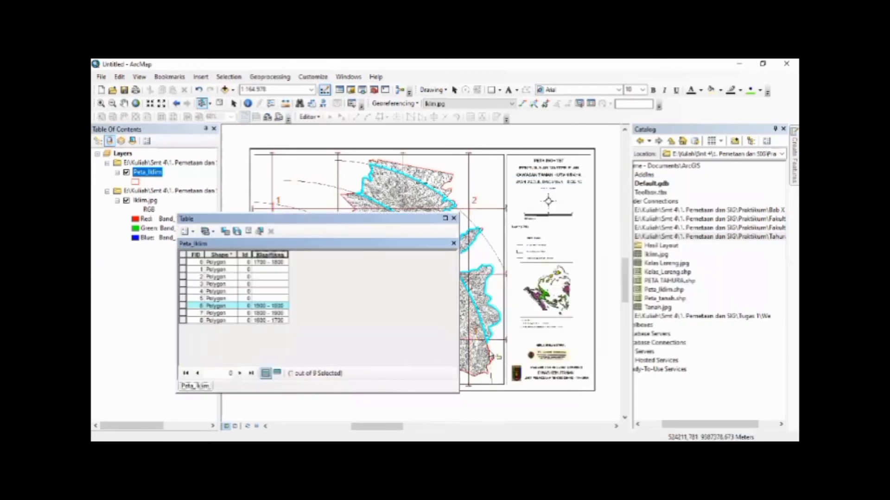
click(183, 299)
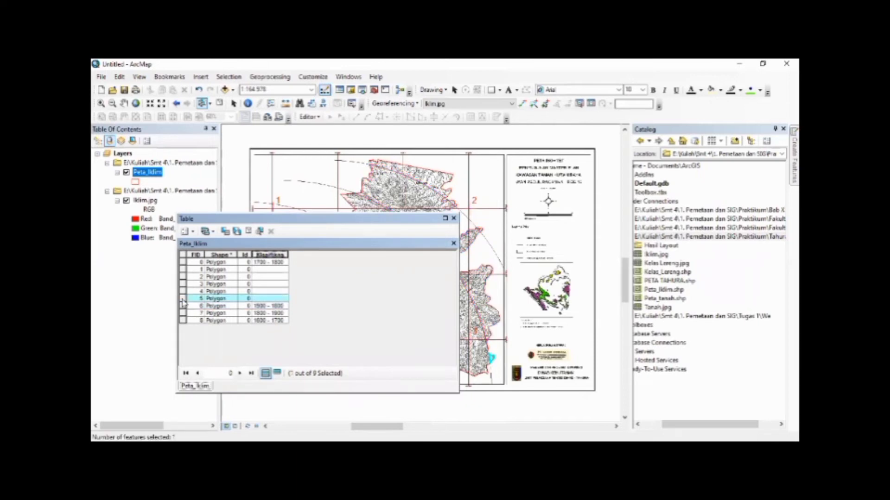
right_click(270, 256)
click(304, 323)
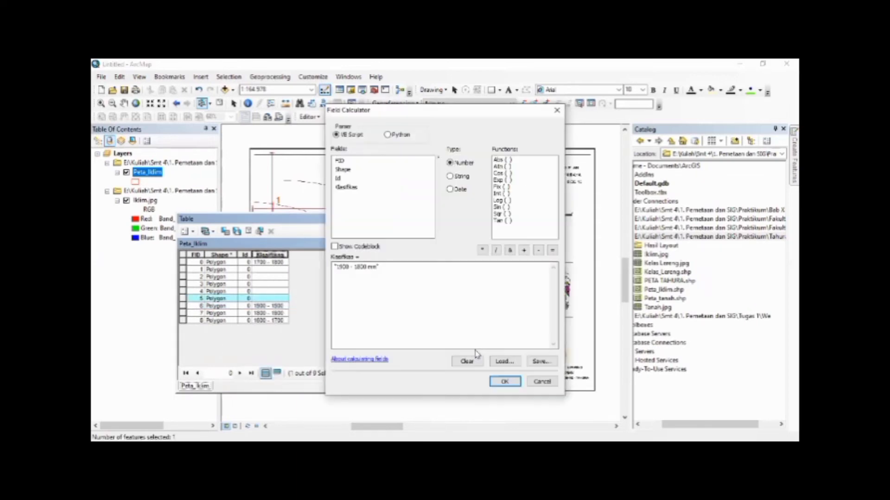
click(514, 382)
click(182, 291)
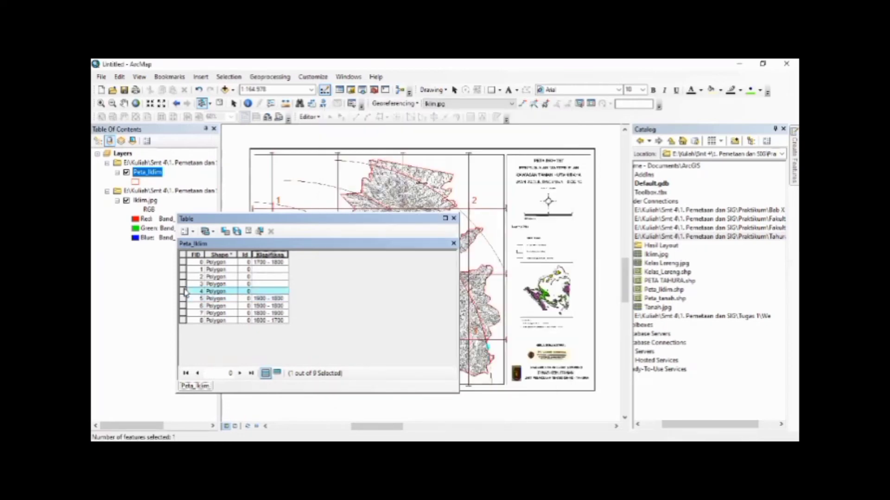
right_click(269, 254)
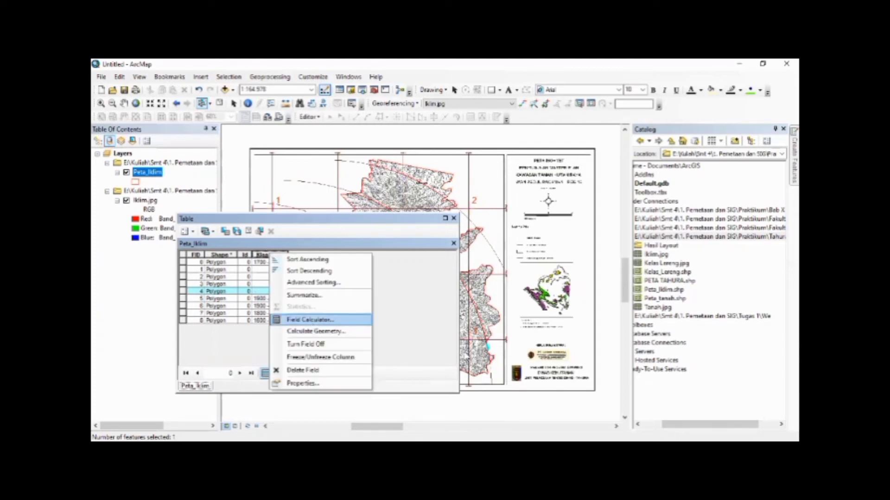
click(310, 320)
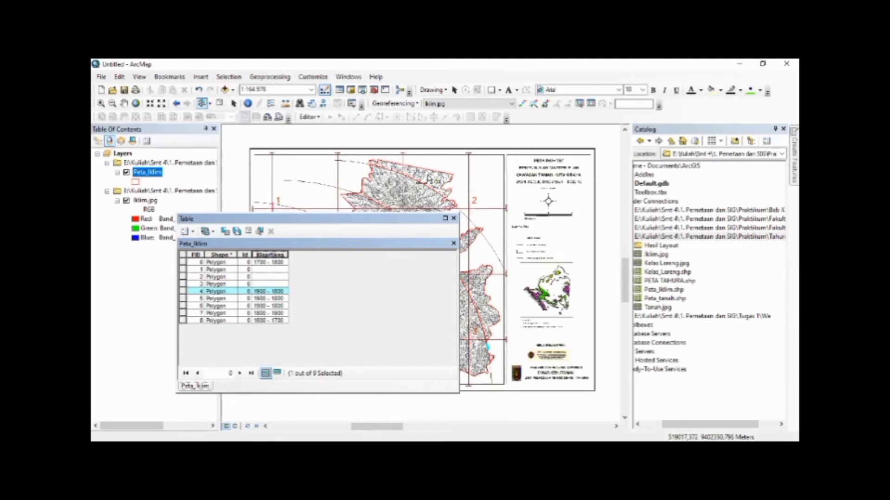
Select the northernmost polygon, record FID 3, and calculate its classification as "1800 - 1700 mm"
click(428, 178)
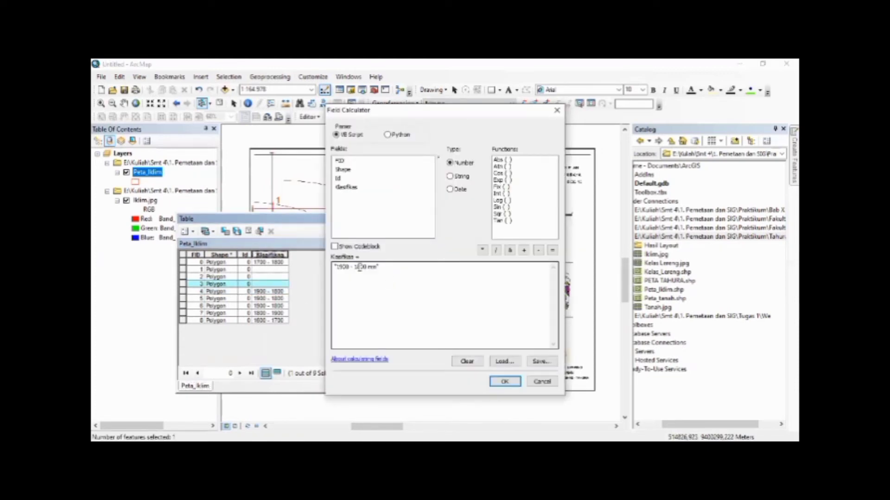
click(344, 267)
key(BackSpace)
text(8)
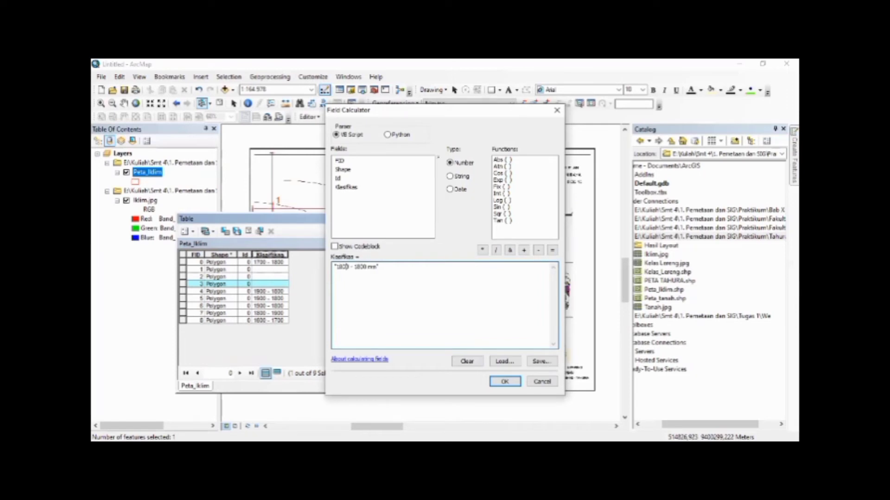
key(BackSpace)
text(7)
click(509, 383)
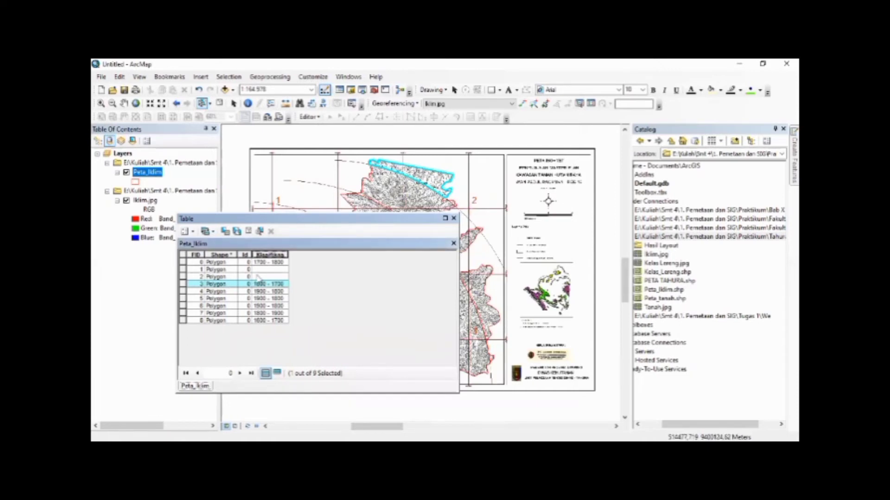
Select the two small north-eastern polygons, records FID 1 and 2, and calculate their classification as "1800 - 1700 mm"
click(182, 270)
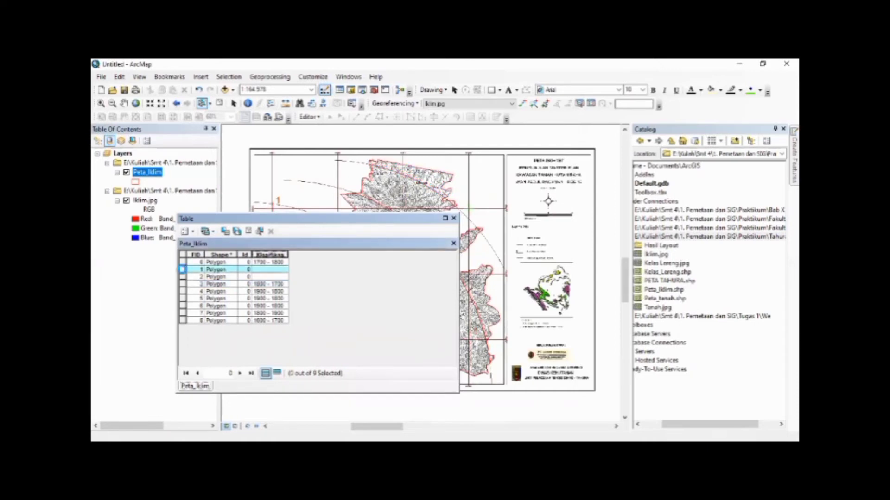
ctrl+click(182, 277)
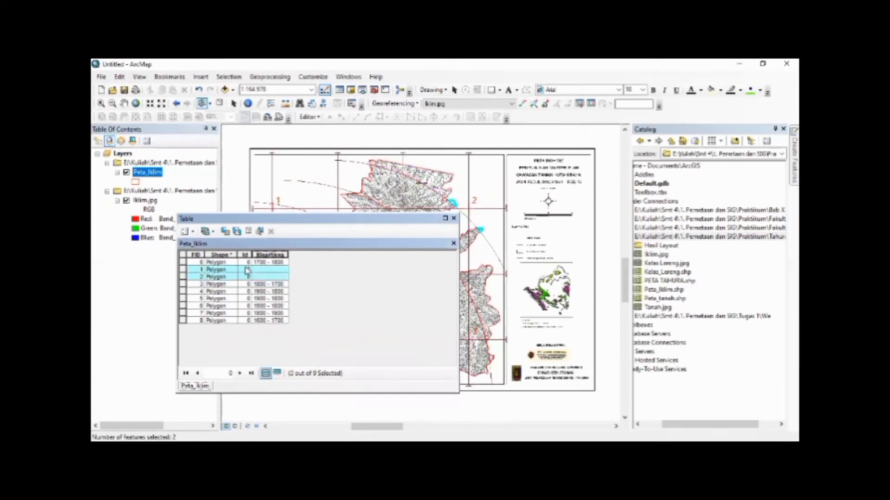
right_click(268, 256)
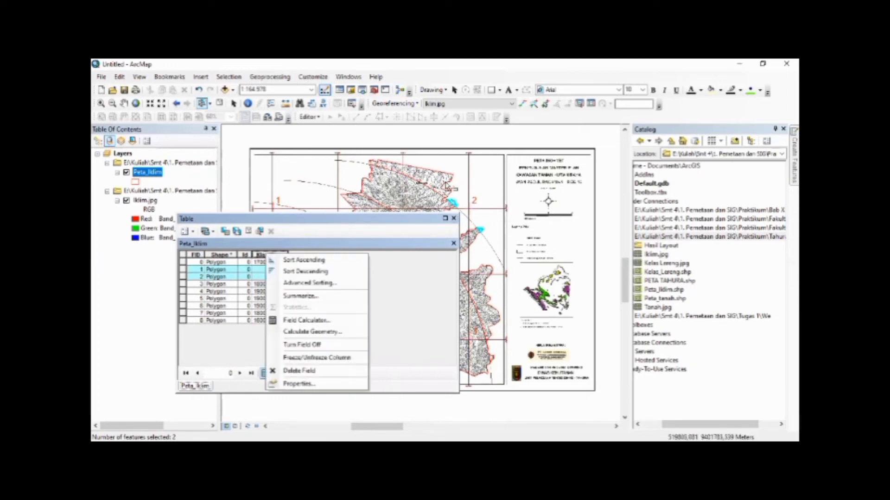
click(304, 321)
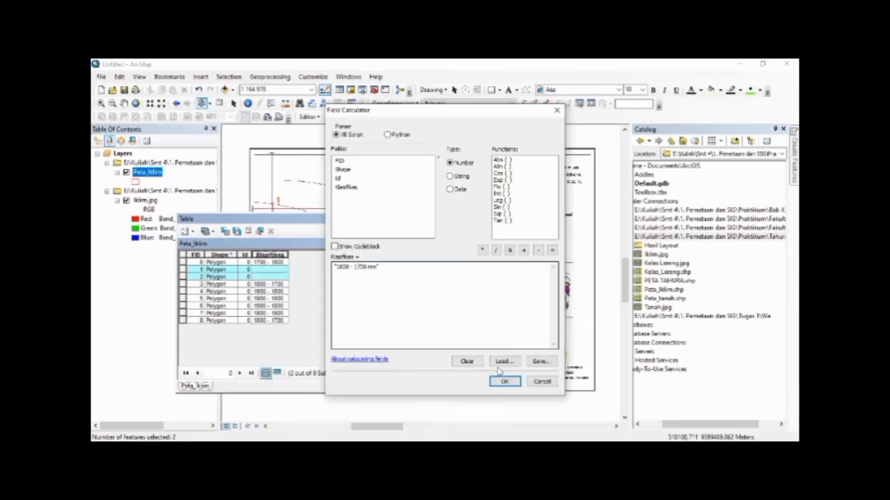
click(506, 381)
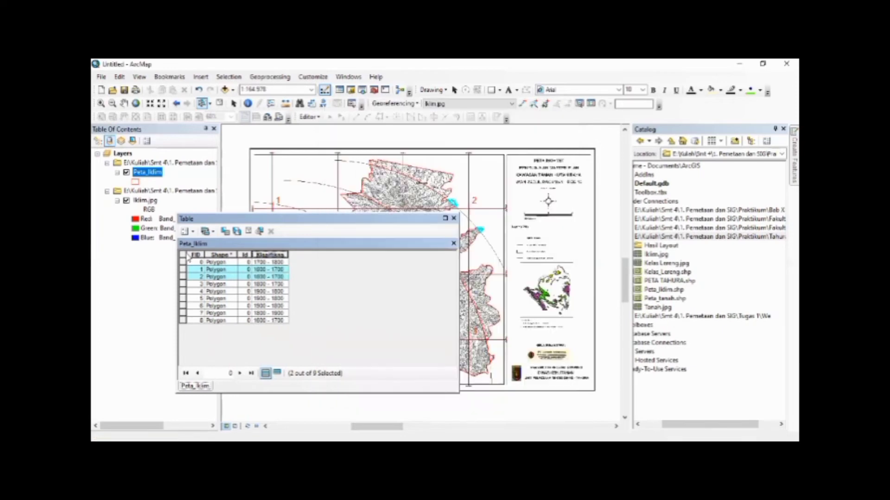
Add a Double field named Luas to the Peta_Iklim attribute table
click(186, 231)
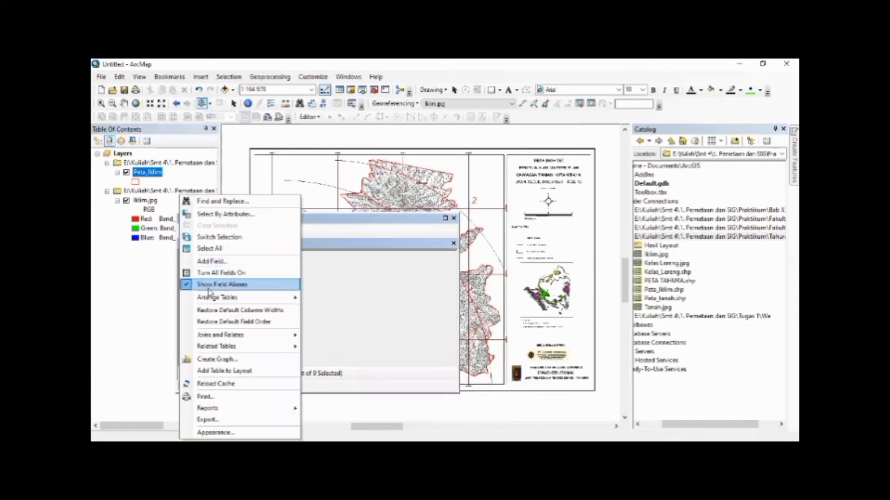
click(206, 263)
text(Luas)
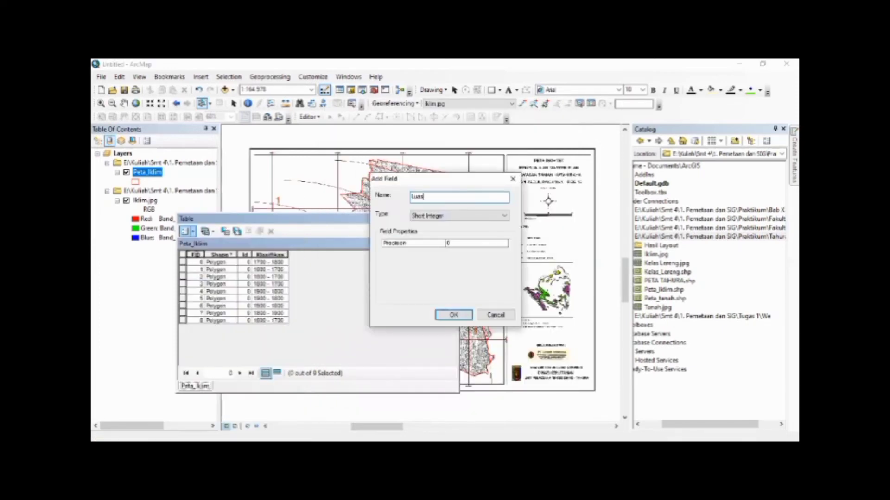
click(423, 218)
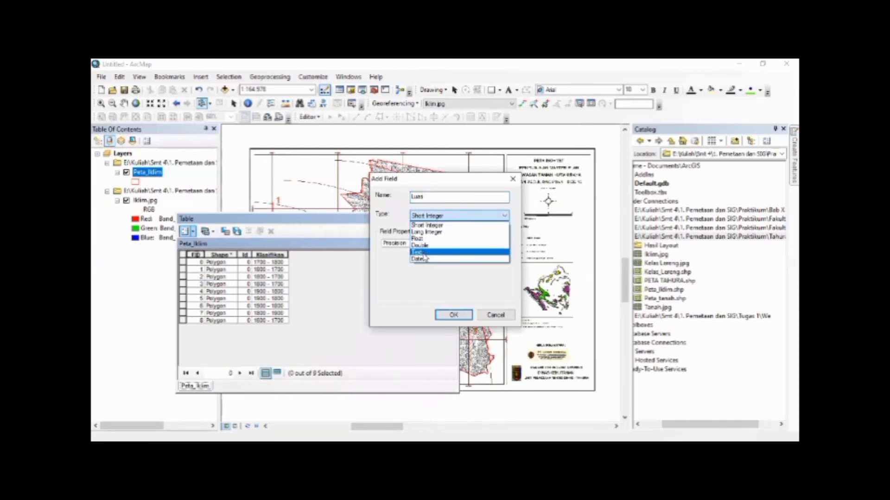
click(455, 249)
click(454, 244)
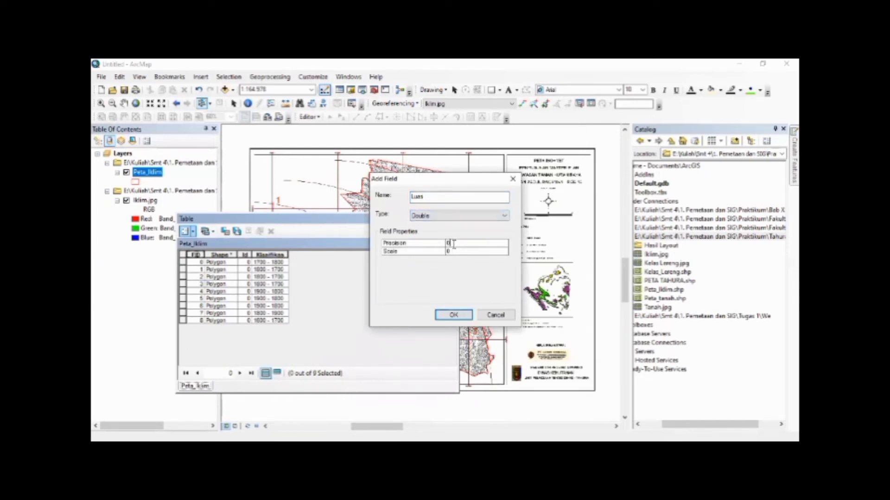
click(453, 250)
text(5)
key(Return)
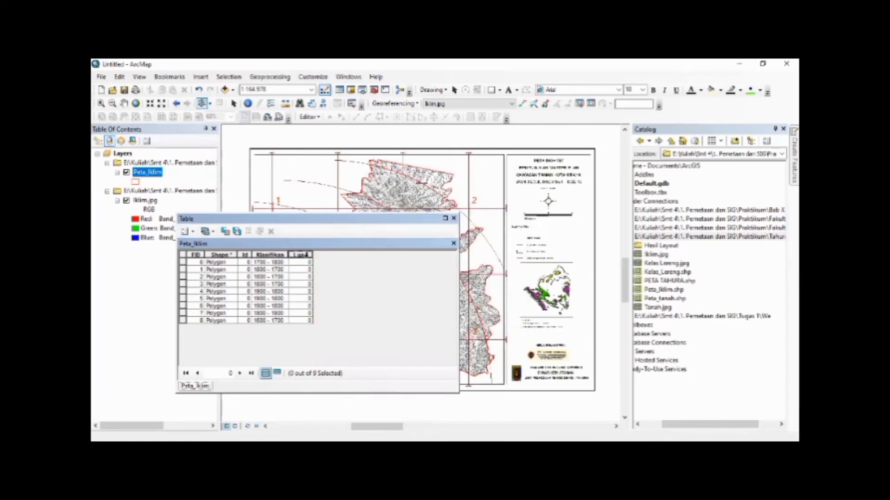
Calculate the Luas field as polygon area in hectares, using the coordinate system of the data source
right_click(307, 254)
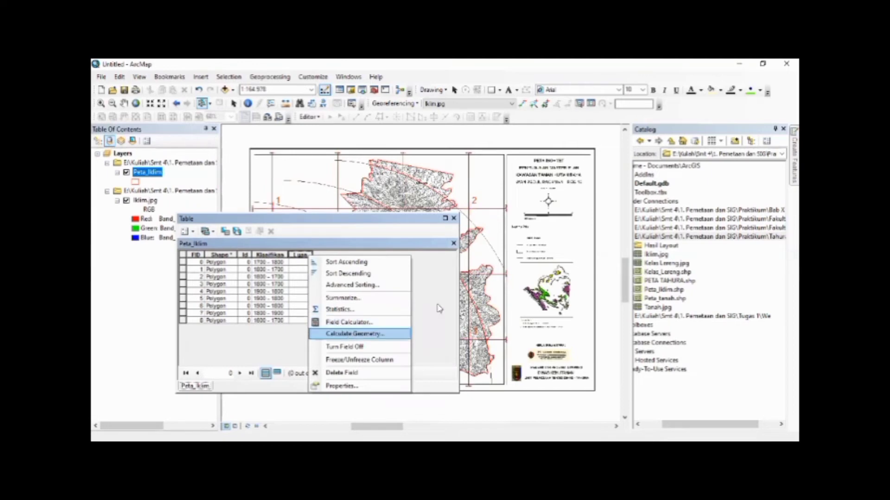
click(354, 333)
click(468, 279)
click(417, 308)
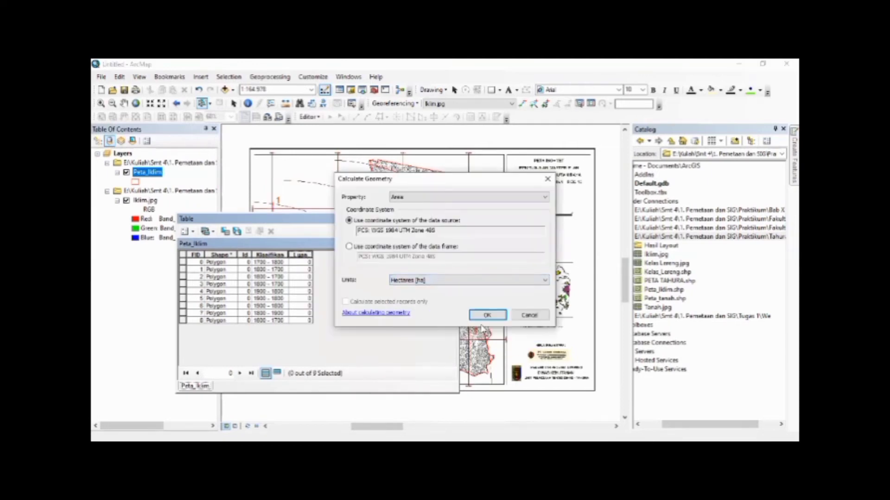
click(487, 317)
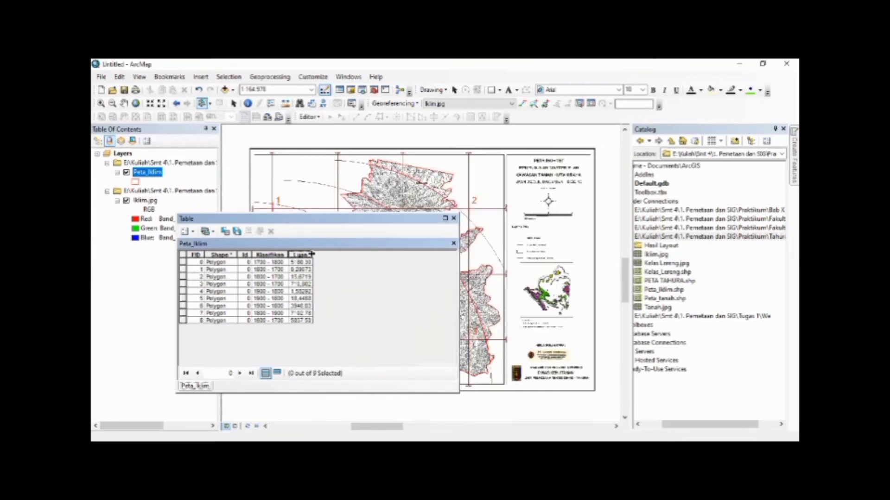
Add a Text field named Keterangan with a length of 20 and narrow its column in the attribute table
click(185, 234)
click(215, 261)
text(Keterangan)
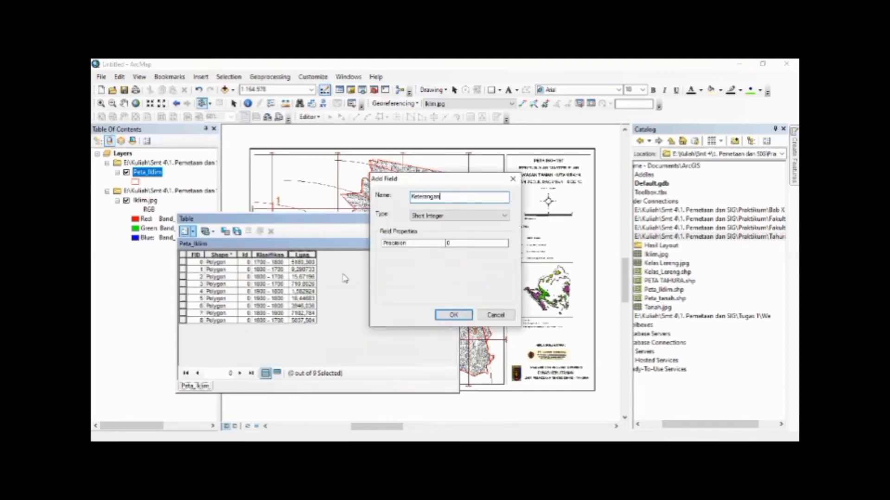
click(428, 215)
click(426, 253)
click(449, 243)
text(20)
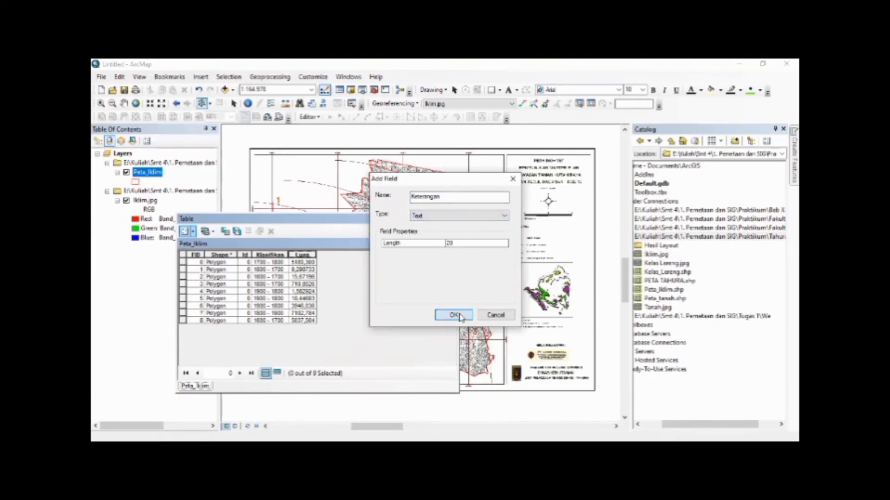
click(457, 315)
drag(391, 256, 360, 255)
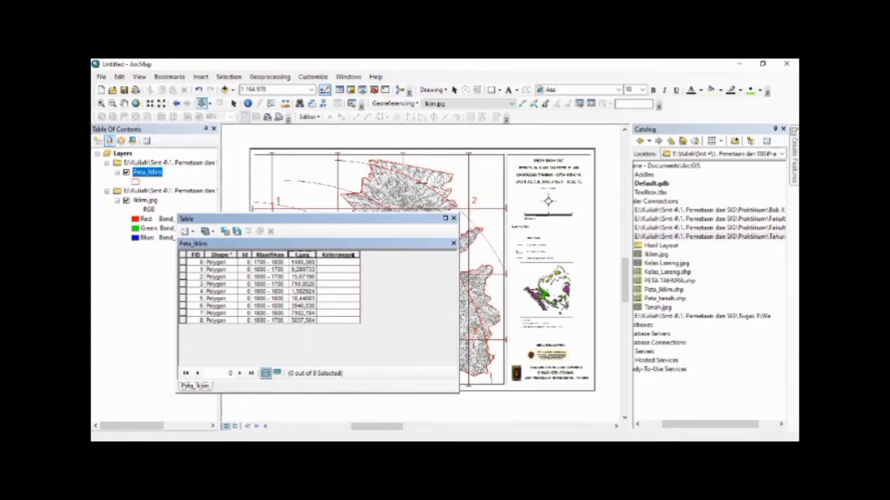
Calculate the Keterangan field as "Sangat Rendah" for all records
right_click(343, 259)
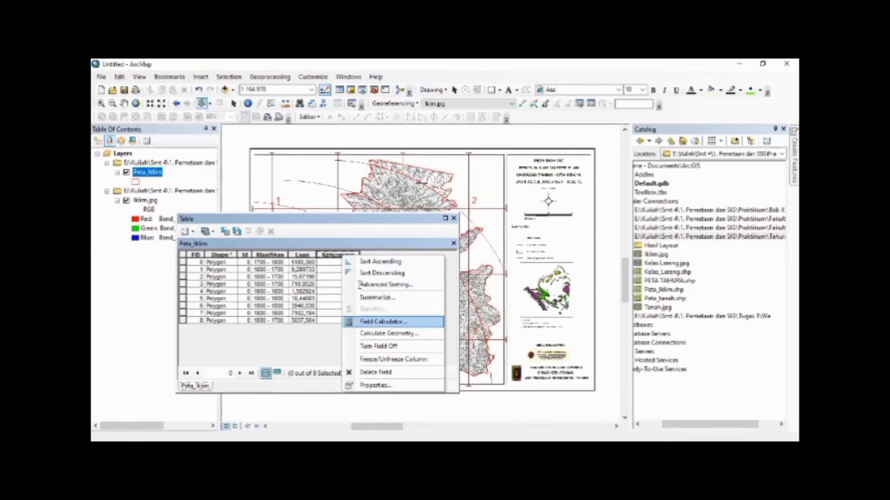
click(370, 322)
drag(378, 268, 343, 268)
click(339, 270)
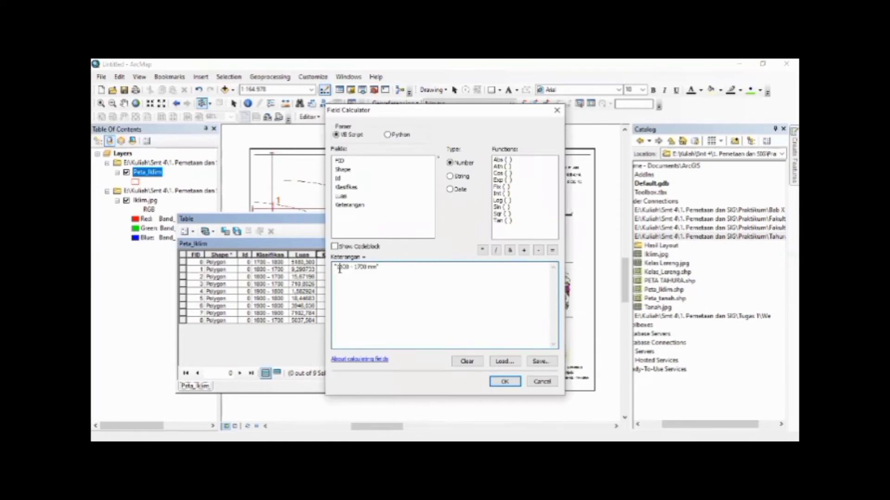
key(Delete)
key(Delete)
key(Delete)
key(Delete)
key(Delete)
key(Delete)
key(Delete)
key(Delete)
key(Delete)
text(R)
click(504, 381)
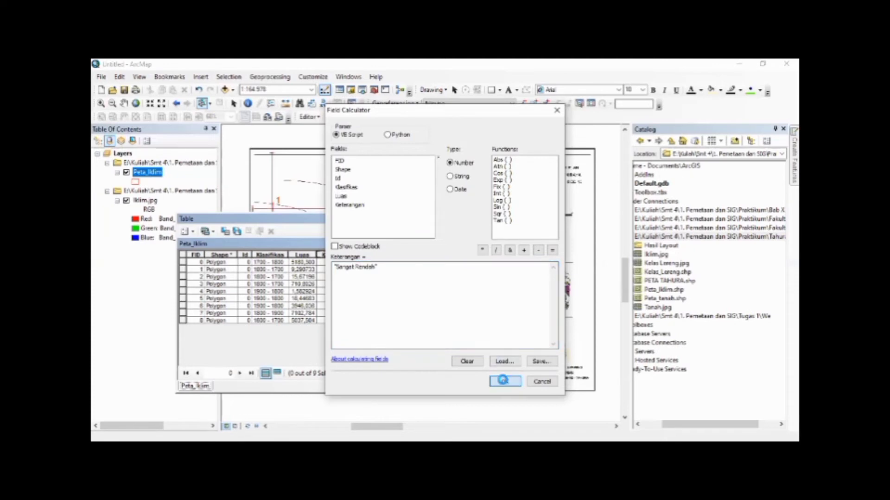
Add a Double field named Skor to the Peta_Iklim attribute table
click(193, 231)
click(204, 264)
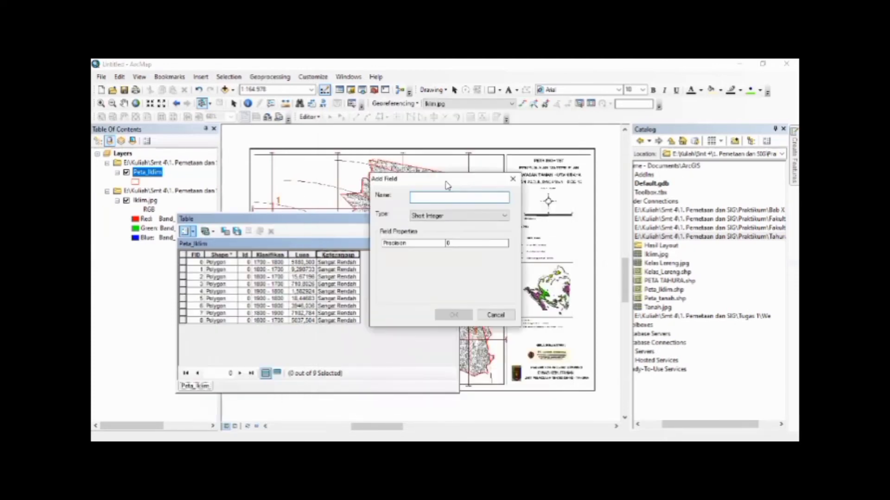
text(Skor)
click(438, 216)
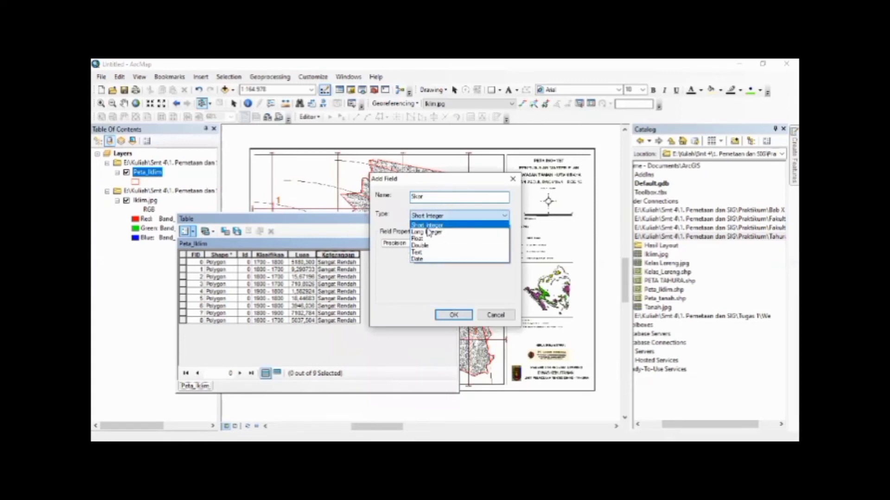
click(420, 246)
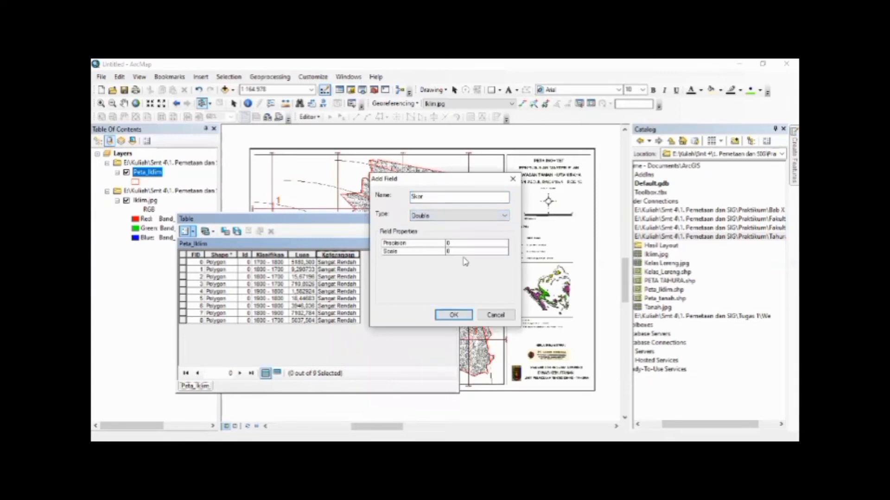
key(Return)
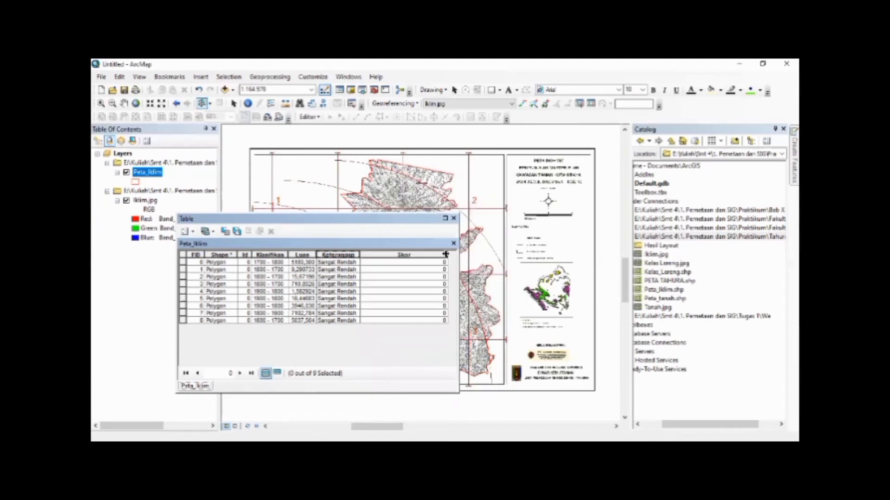
Calculate the Skor field as 10 for all records and close the attribute table
right_click(377, 255)
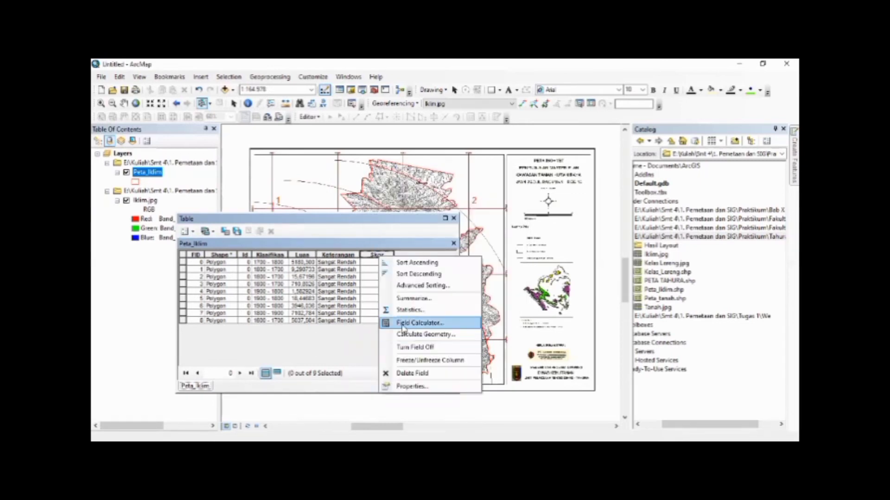
click(401, 321)
text(10)
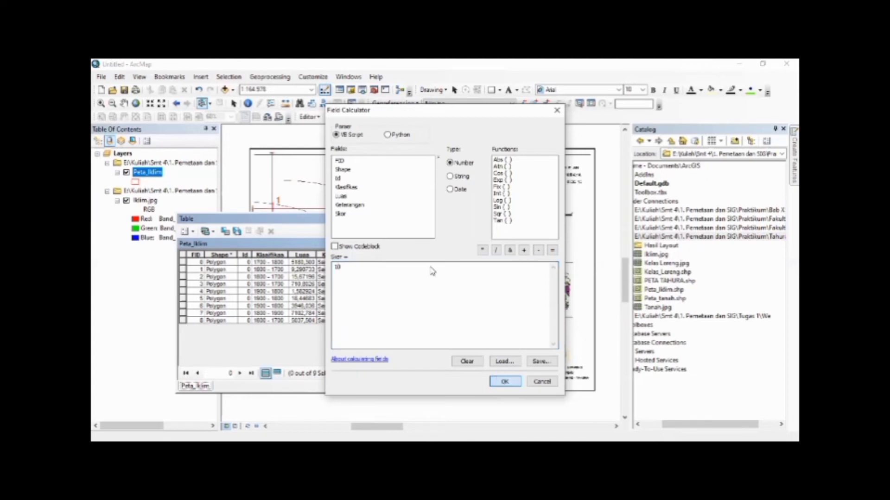
key(Return)
click(454, 218)
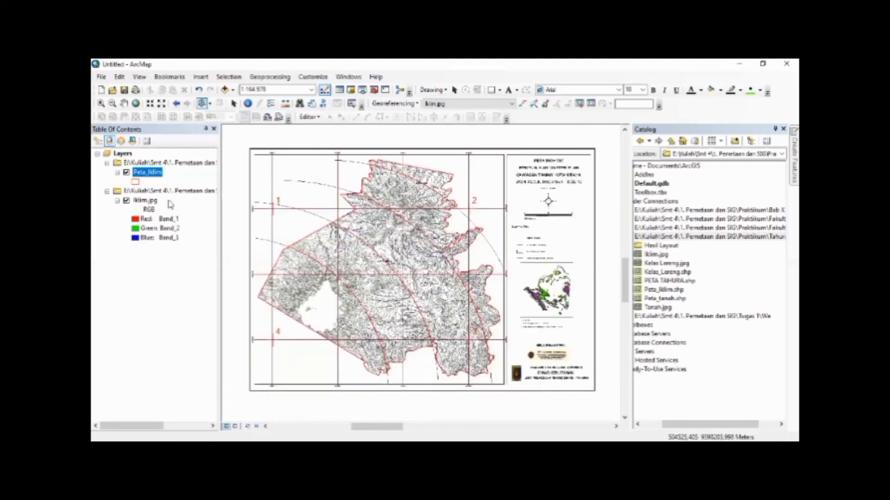
Set the Peta_Iklim layer's symbology to unique-value categories based on the Klasifikas field
right_click(143, 175)
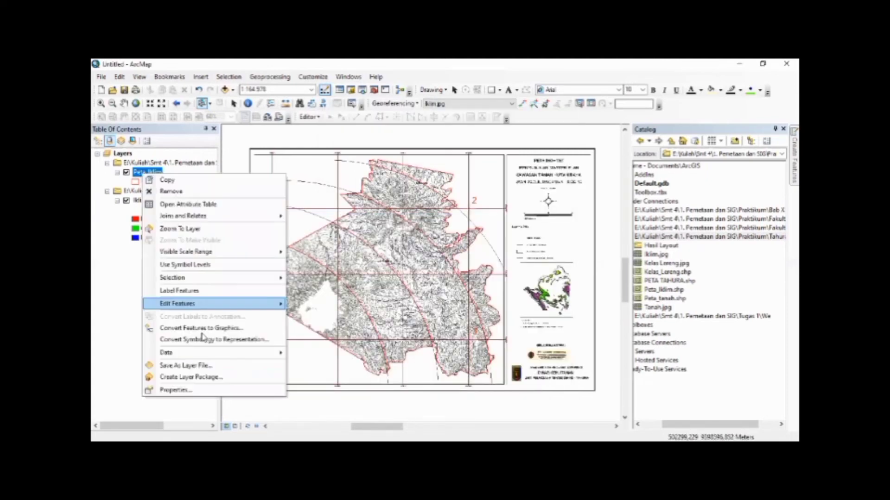
click(194, 389)
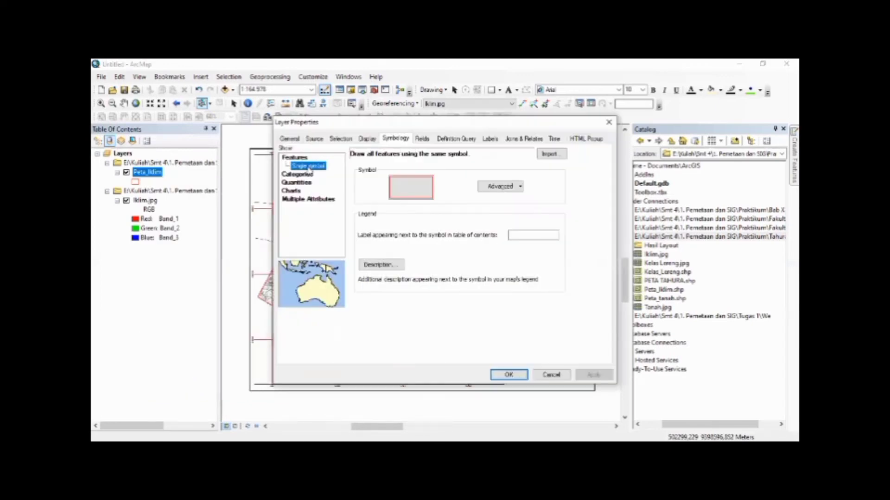
click(298, 174)
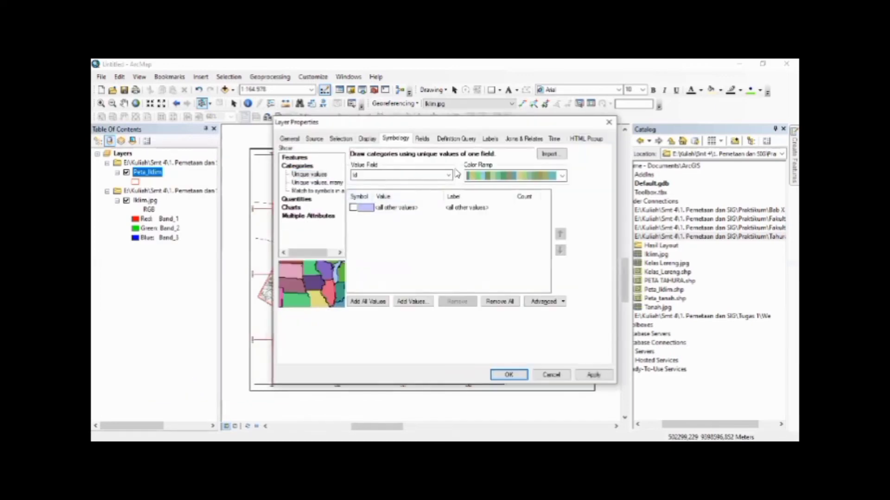
click(448, 174)
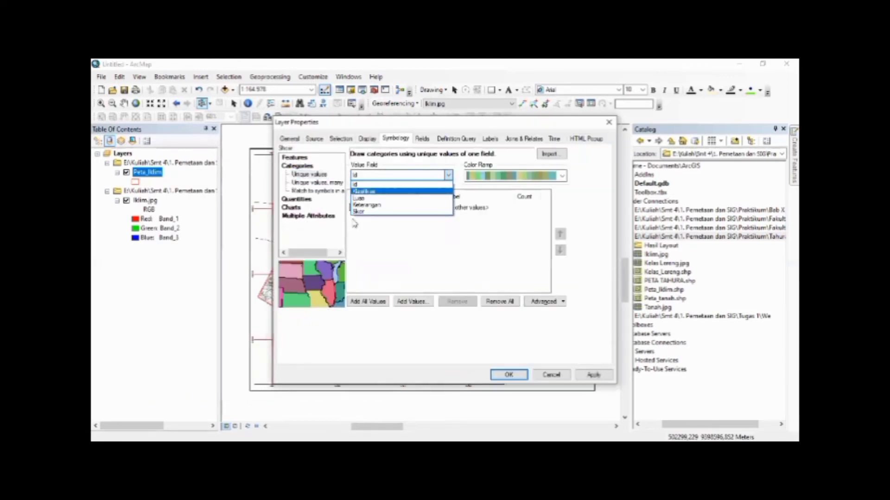
click(366, 191)
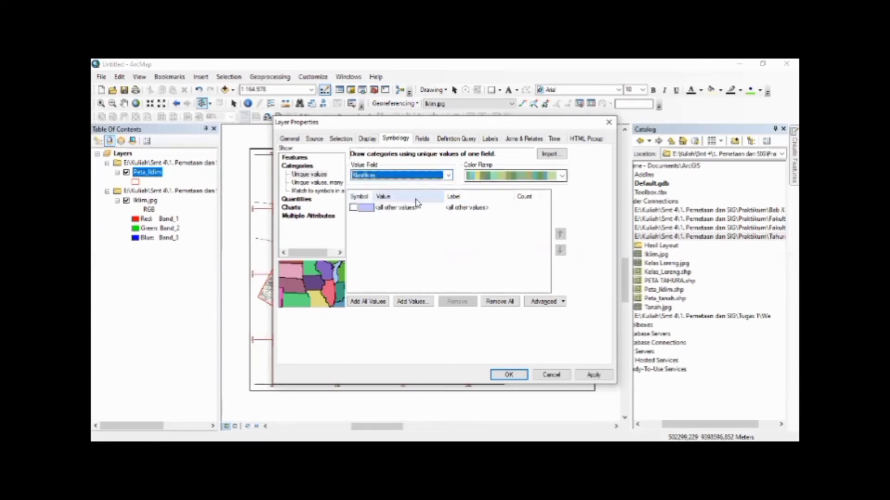
Choose the pink multi-shade color ramp and add all Klasifikas values to the symbology
click(561, 176)
scroll(562, 192, up, 2)
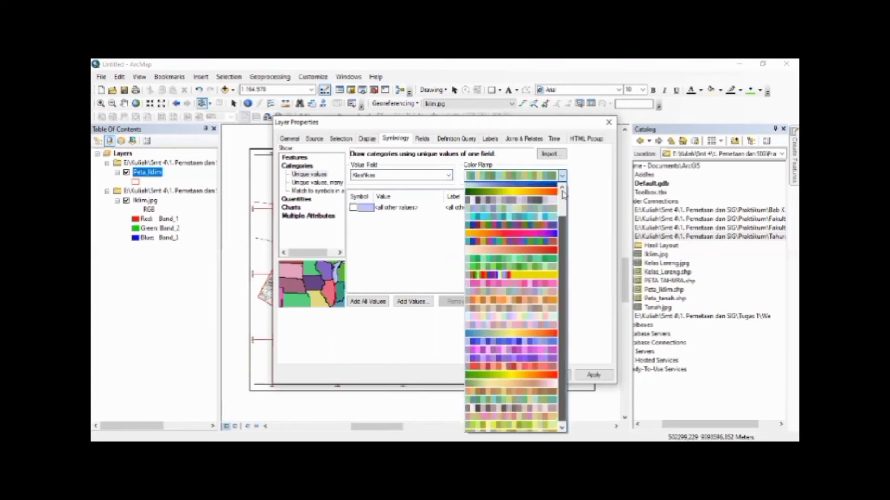
scroll(563, 192, up, 2)
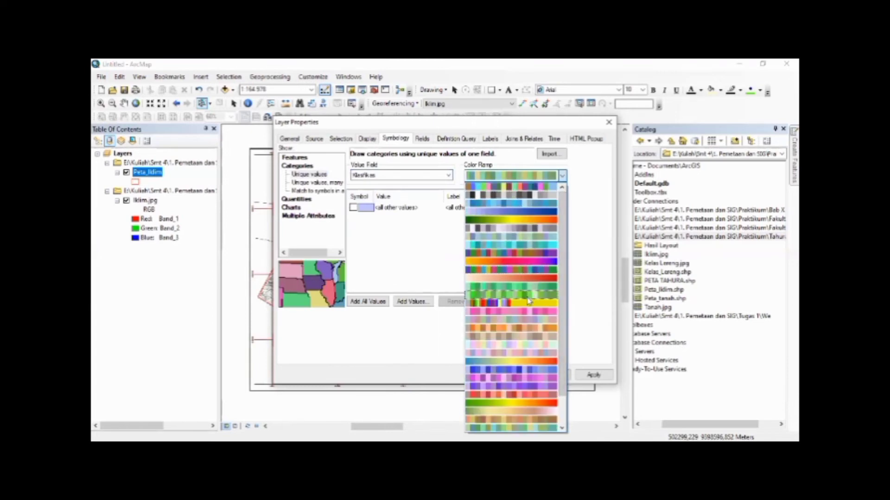
click(512, 314)
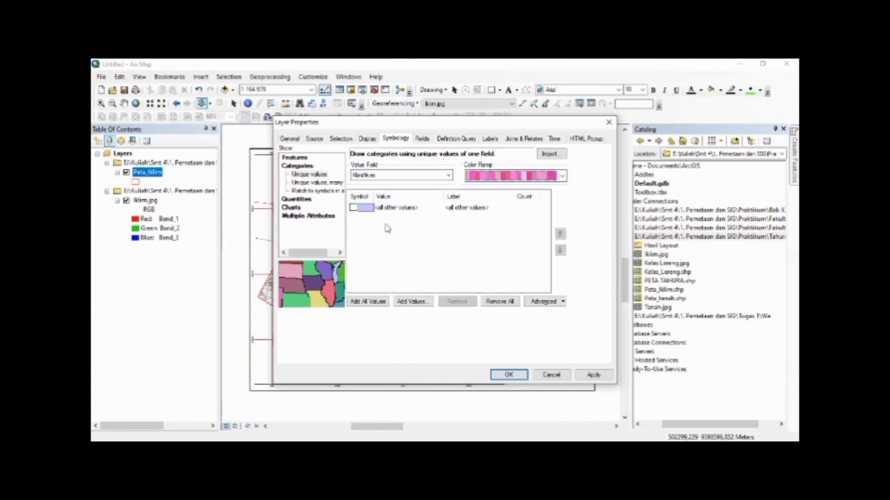
click(374, 300)
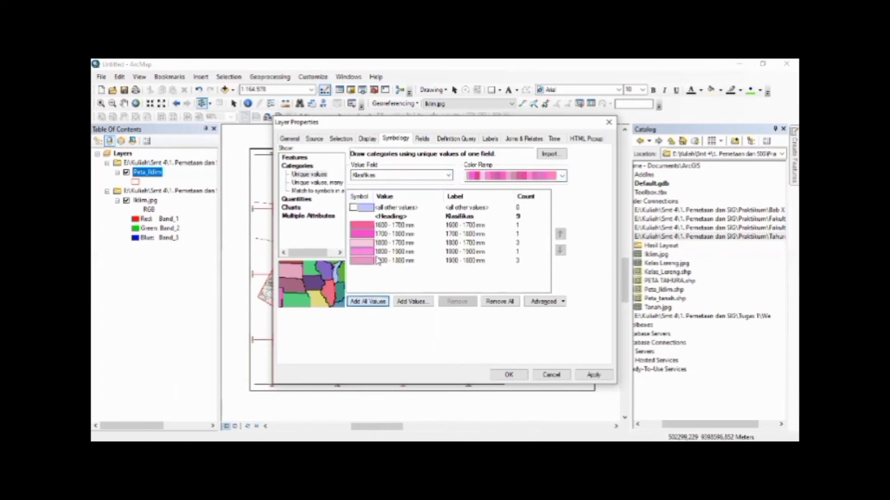
Reapply the pink color ramp several times to reshuffle the shades assigned to the rainfall classes
click(548, 176)
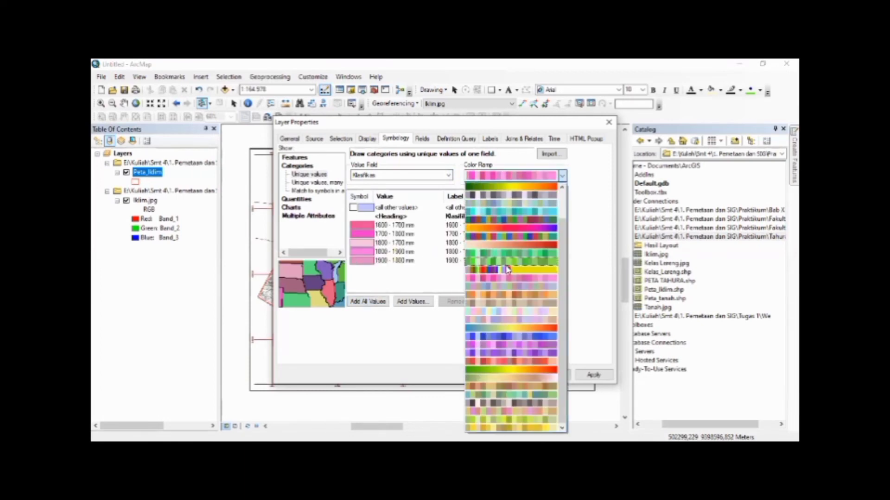
click(519, 280)
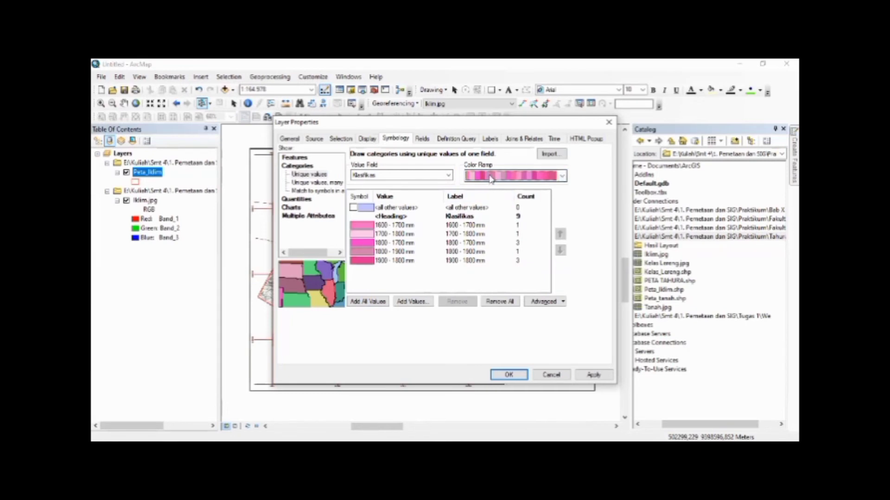
click(490, 178)
click(521, 280)
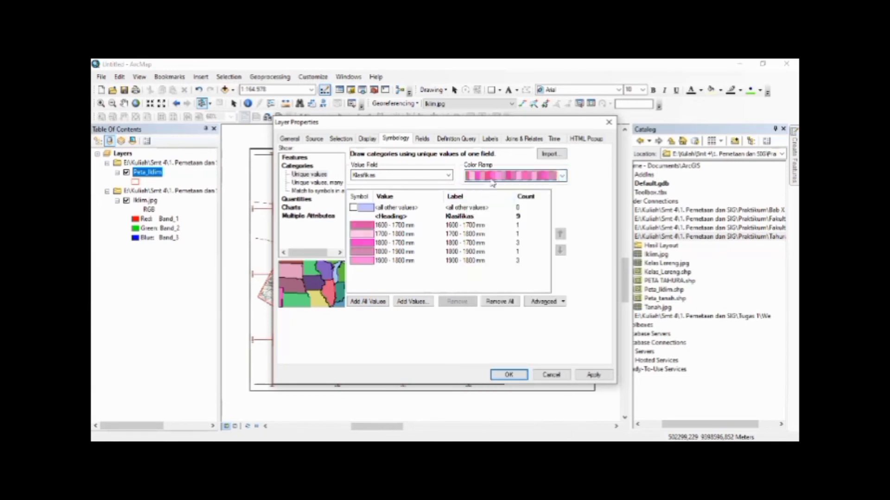
click(492, 178)
click(509, 281)
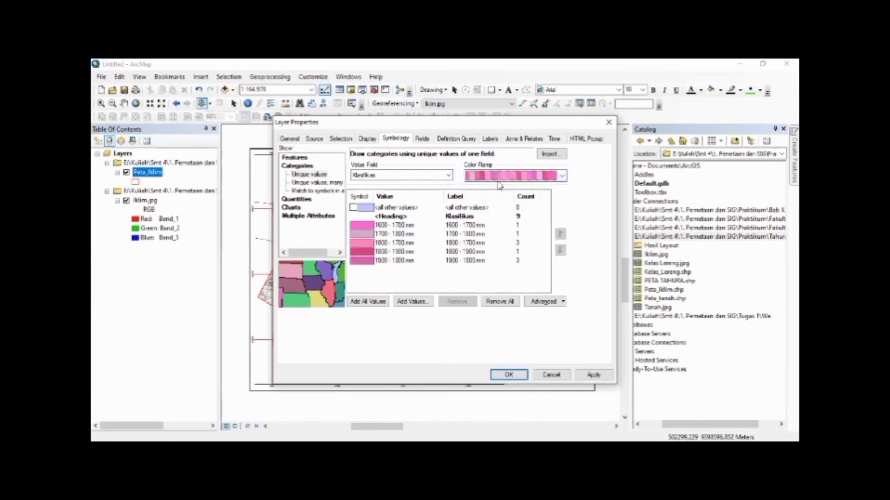
click(497, 179)
click(498, 281)
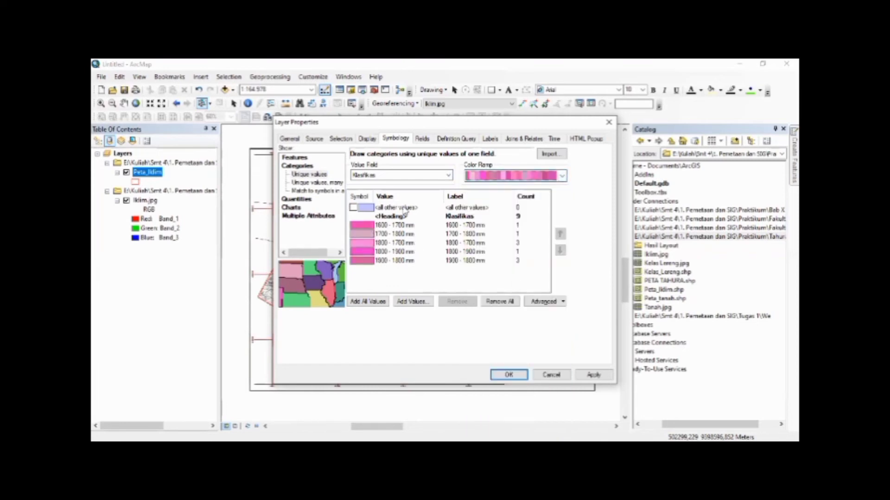
Apply the pink color ramp two more times for a different distribution of shades among the rainfall classes
click(505, 177)
click(529, 283)
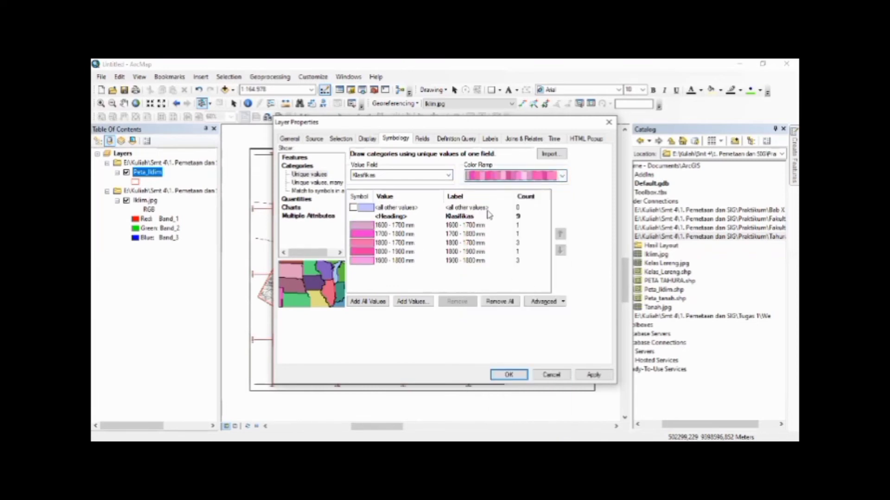
click(501, 177)
click(531, 284)
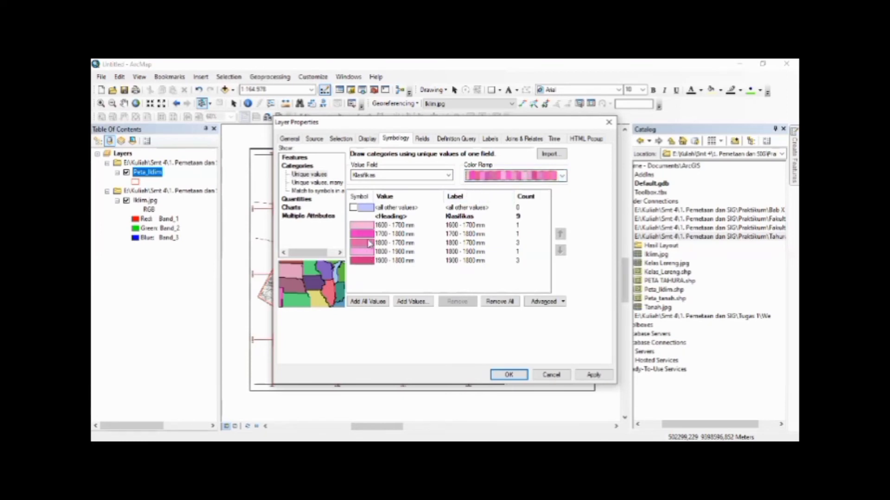
Label the Peta_Iklim features with the Klasifikas field, keeping the default horizontal placement, and apply the layer properties
click(484, 142)
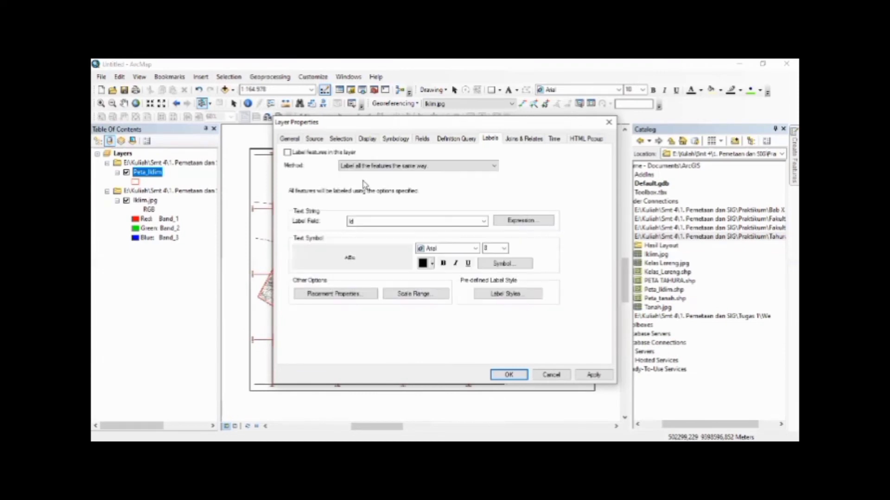
click(396, 225)
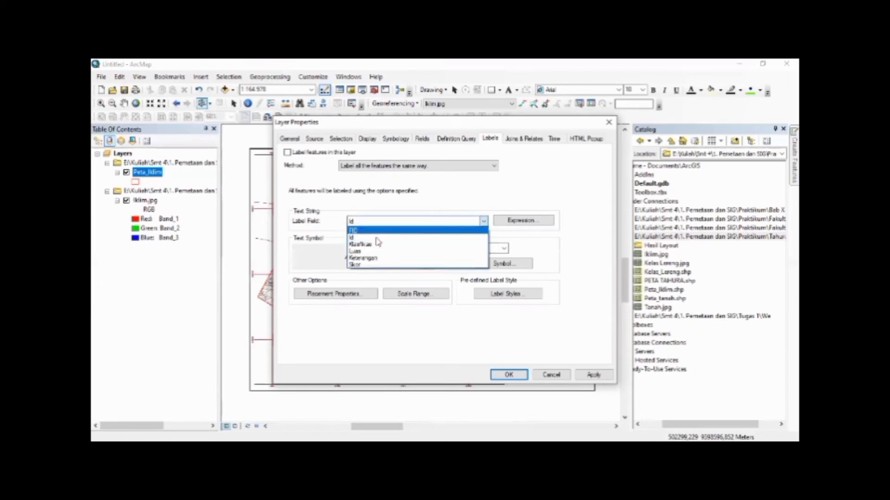
click(370, 246)
click(286, 153)
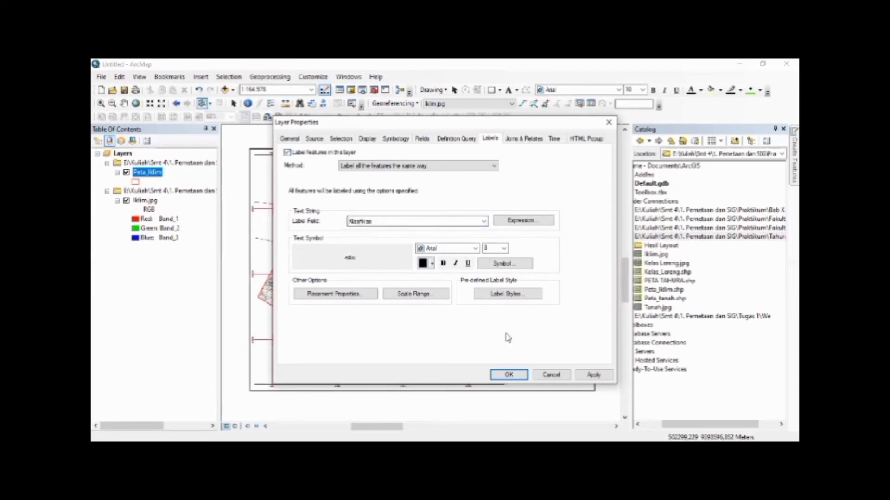
click(336, 294)
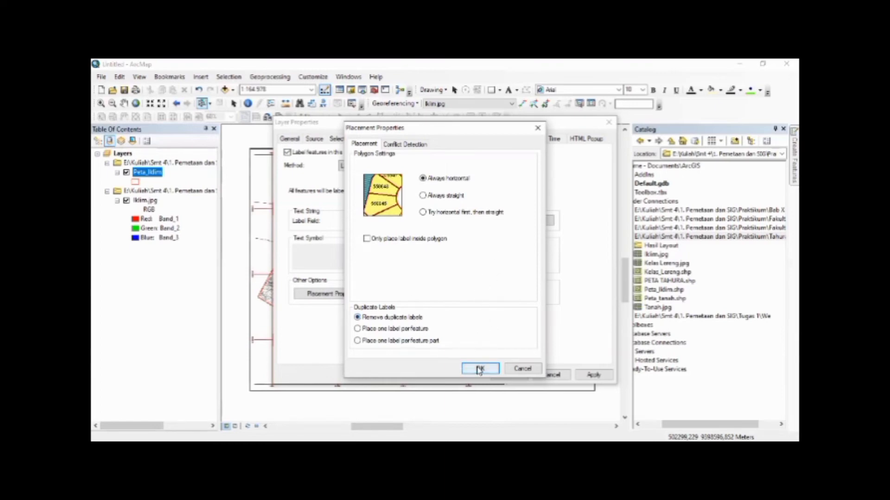
key(Return)
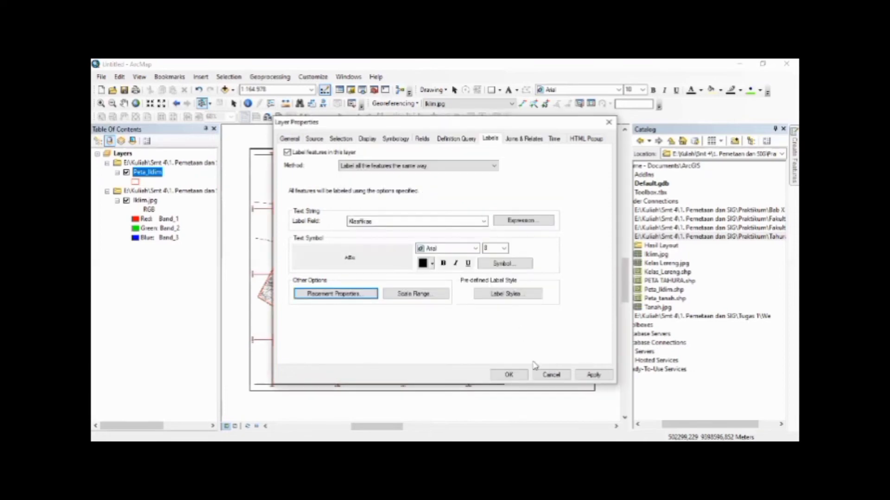
click(521, 378)
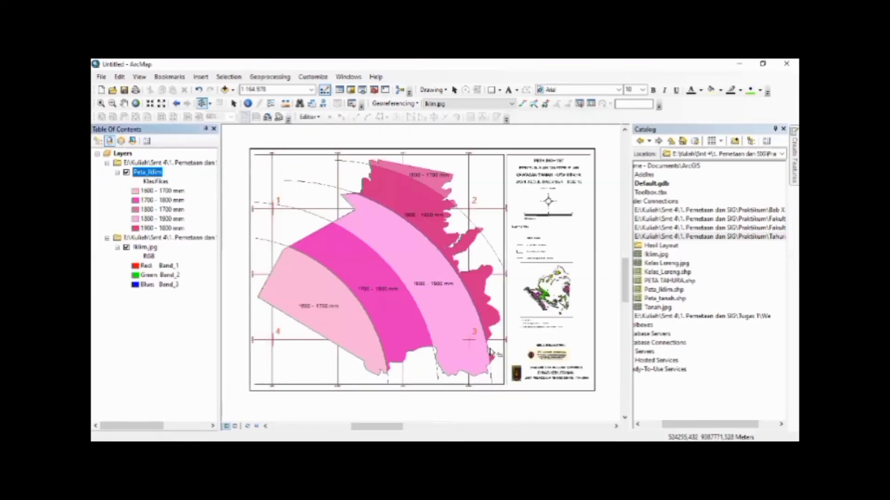
Toggle the Iklim.jpg raster's visibility to compare it with the polygons and remove the raster from the map
click(126, 247)
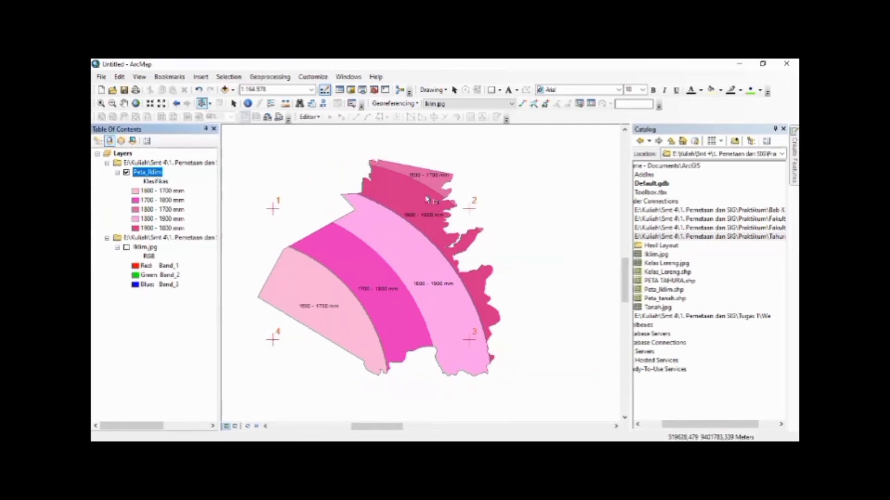
click(126, 247)
right_click(140, 248)
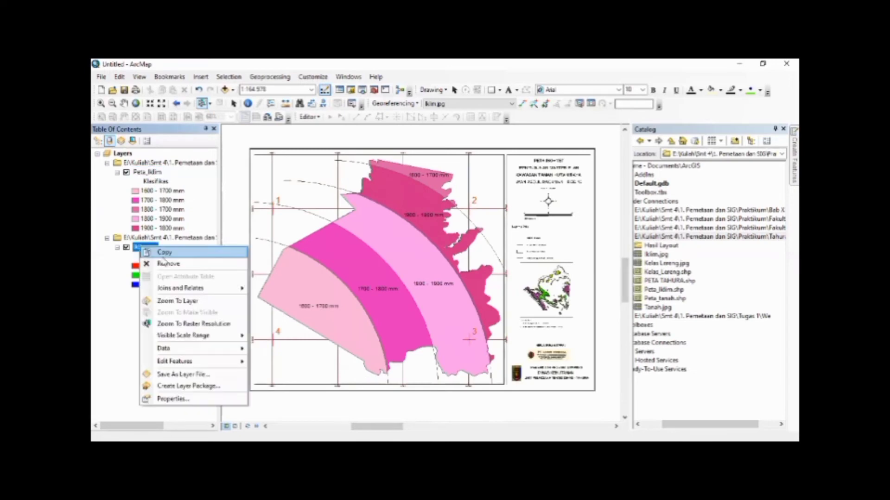
click(167, 263)
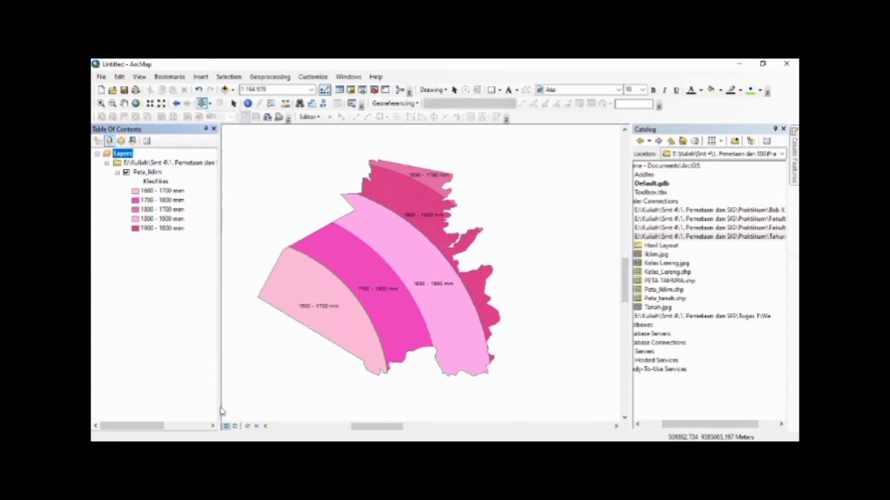
In the layout view, set the map scale to 1:120.000 and shift the map upward to centre it in its frame
click(234, 426)
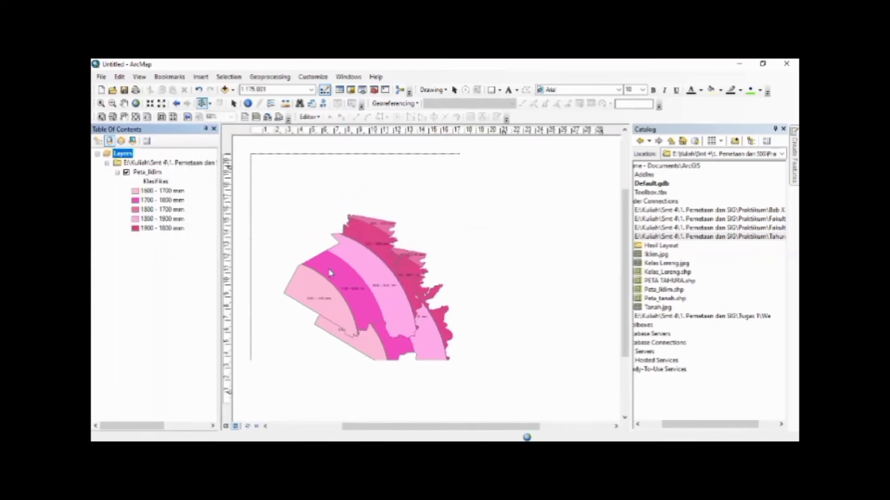
click(233, 103)
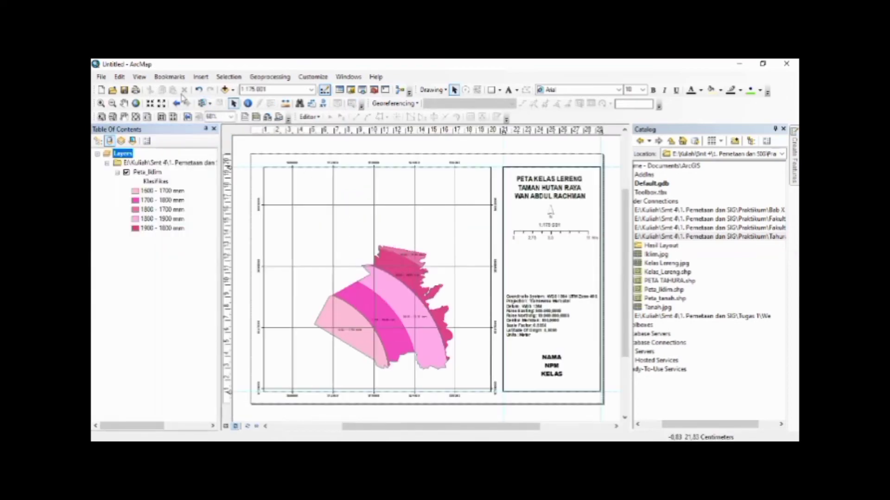
click(312, 90)
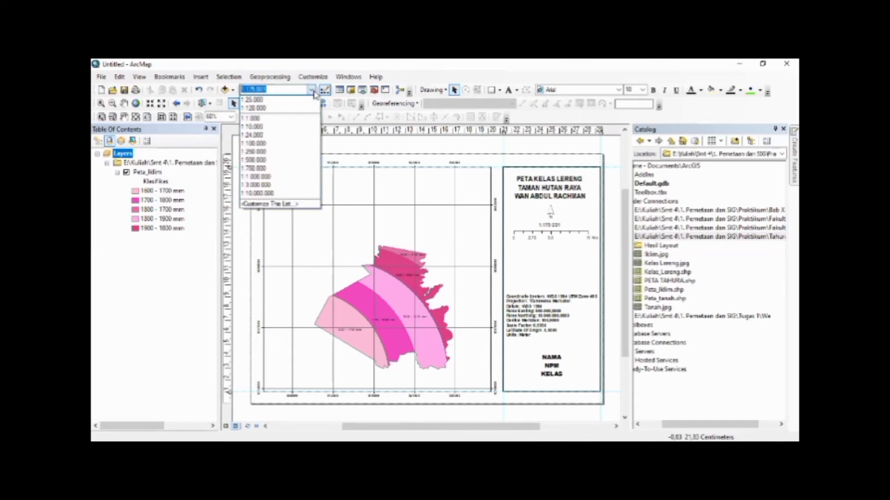
click(291, 113)
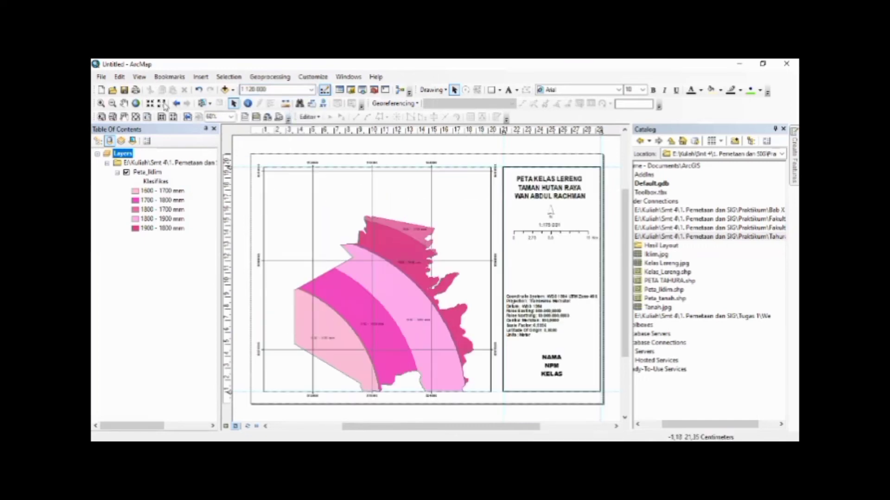
click(125, 104)
drag(415, 305, 423, 275)
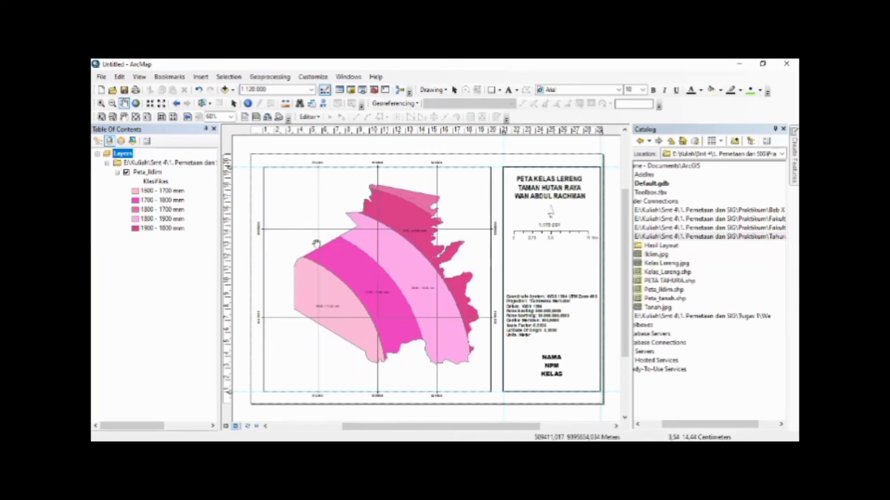
click(235, 104)
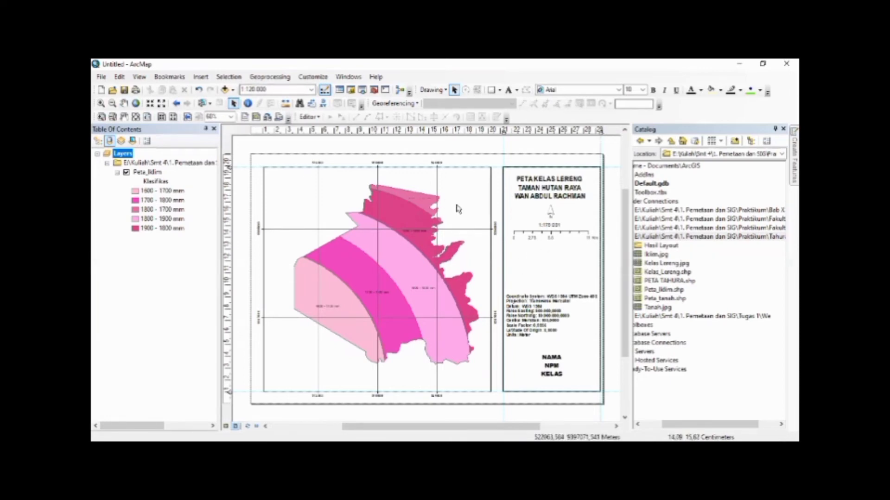
Insert a legend for Peta_Iklim titled Keterangan with default formatting and place it in the map frame's upper-right corner
click(200, 78)
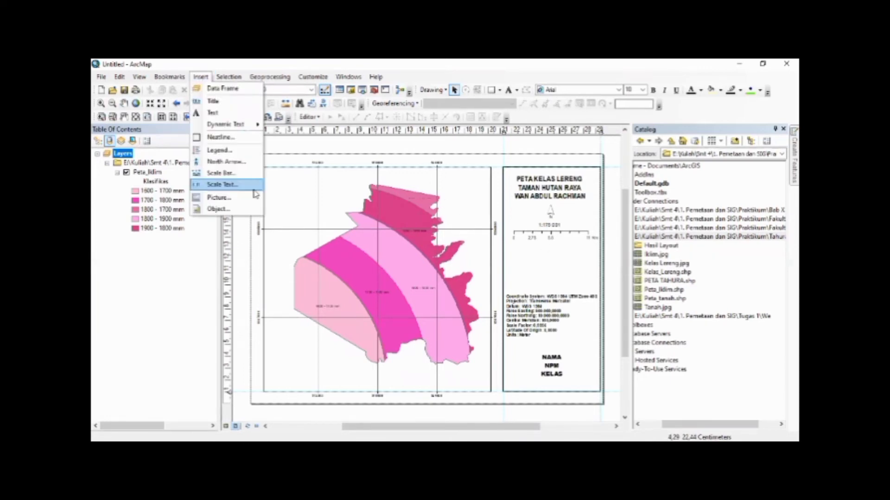
click(219, 152)
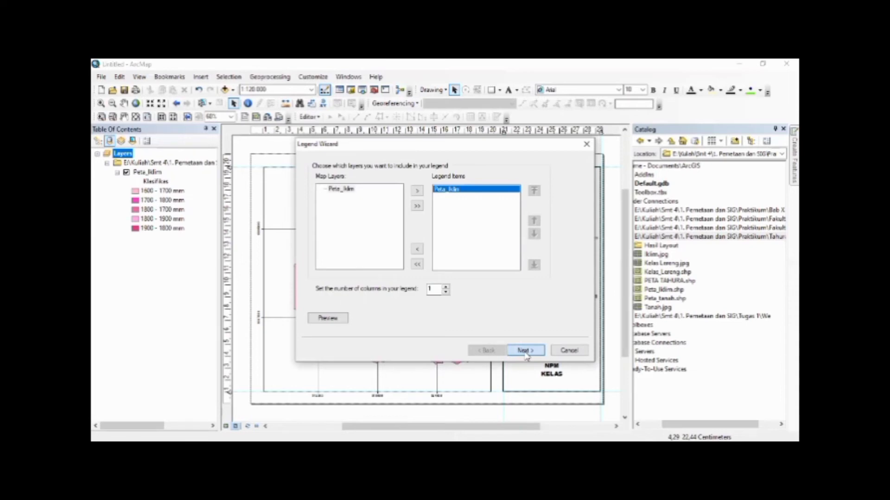
click(525, 351)
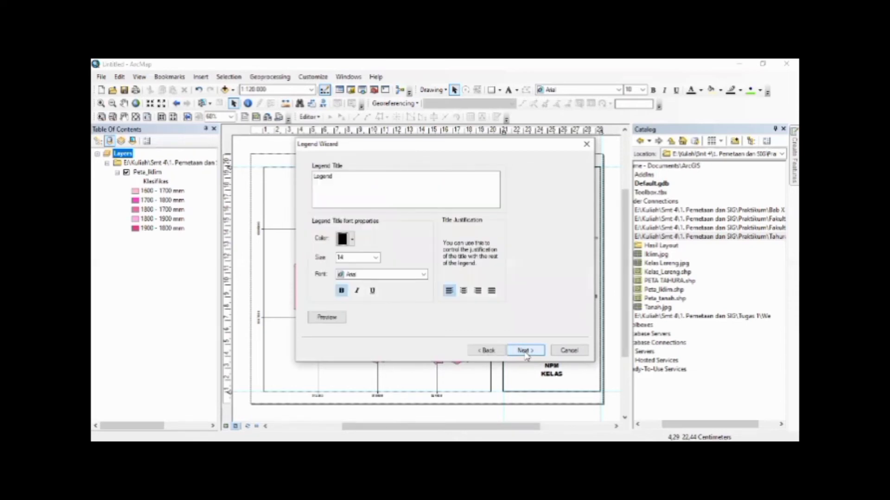
click(407, 175)
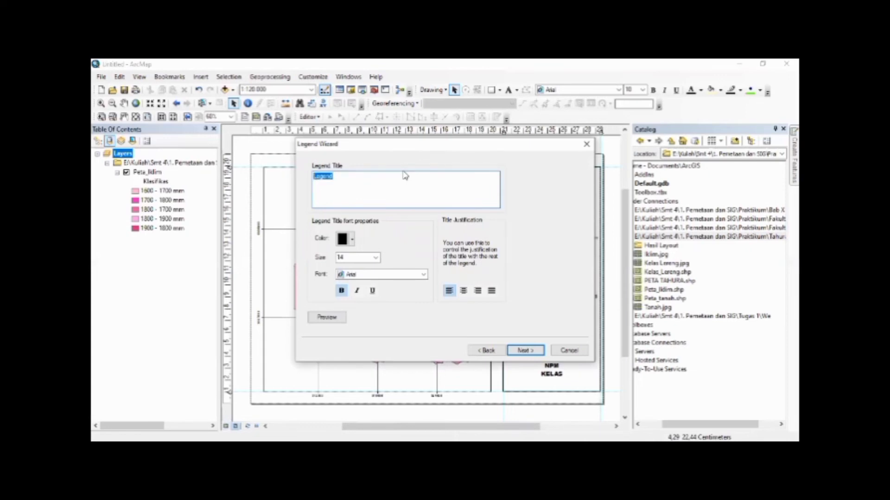
text(Keteranga)
click(525, 350)
click(526, 351)
click(527, 350)
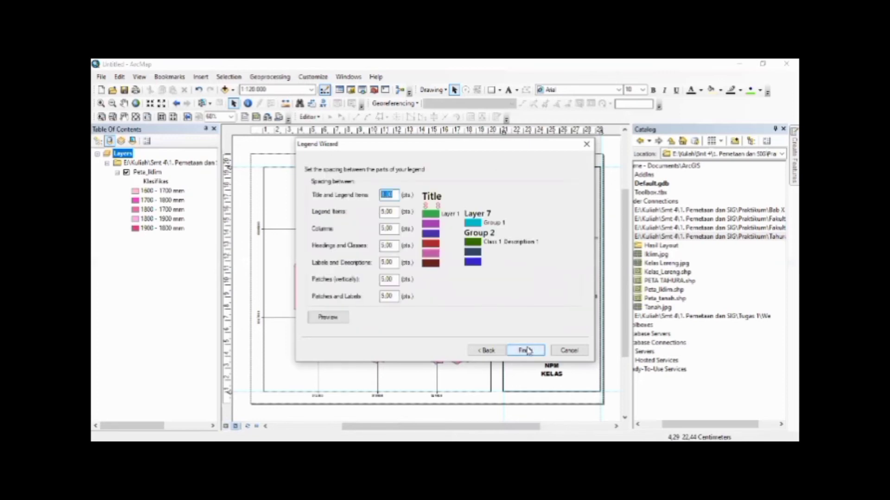
click(527, 350)
drag(411, 293, 484, 219)
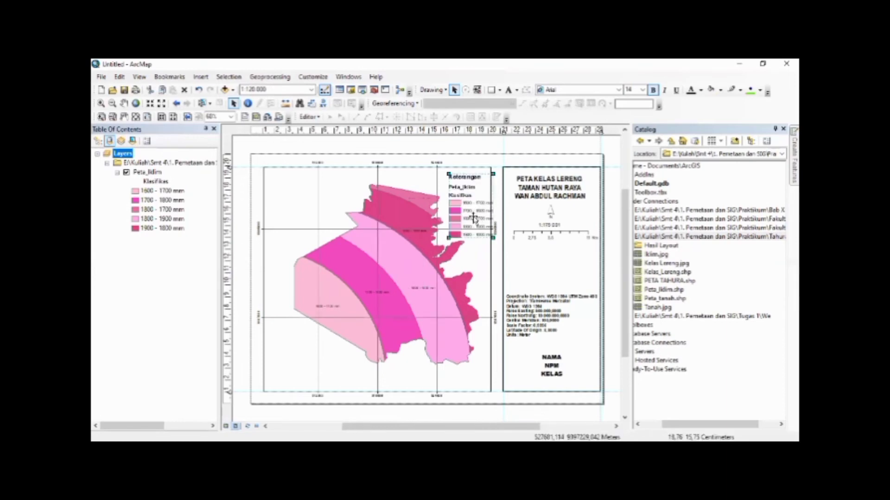
Convert the Keterangan legend to graphics and ungroup it into separate elements
right_click(471, 217)
click(498, 283)
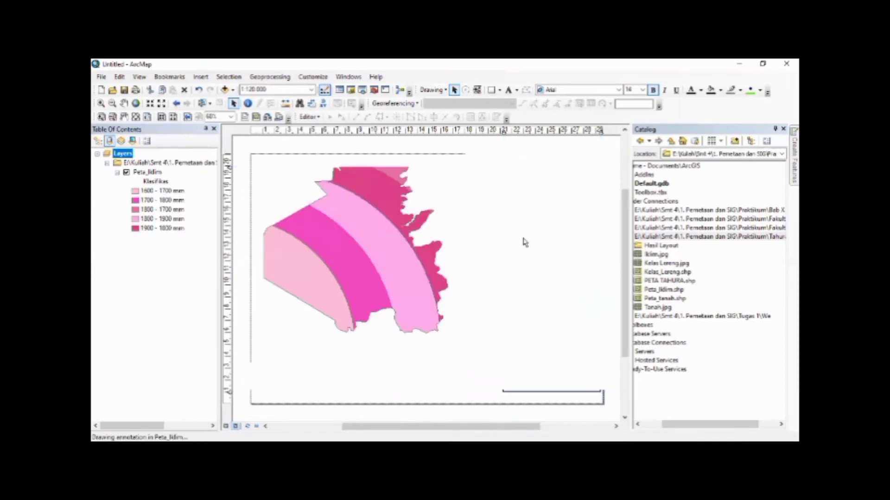
click(523, 149)
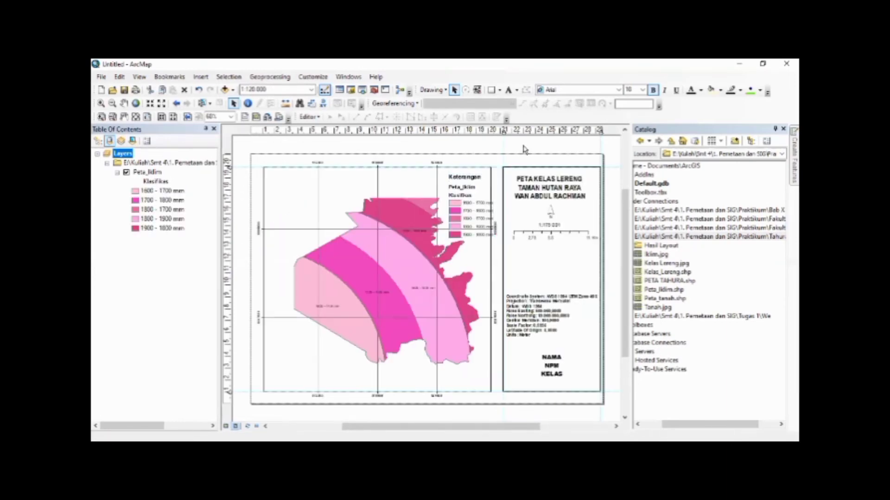
right_click(465, 187)
click(494, 281)
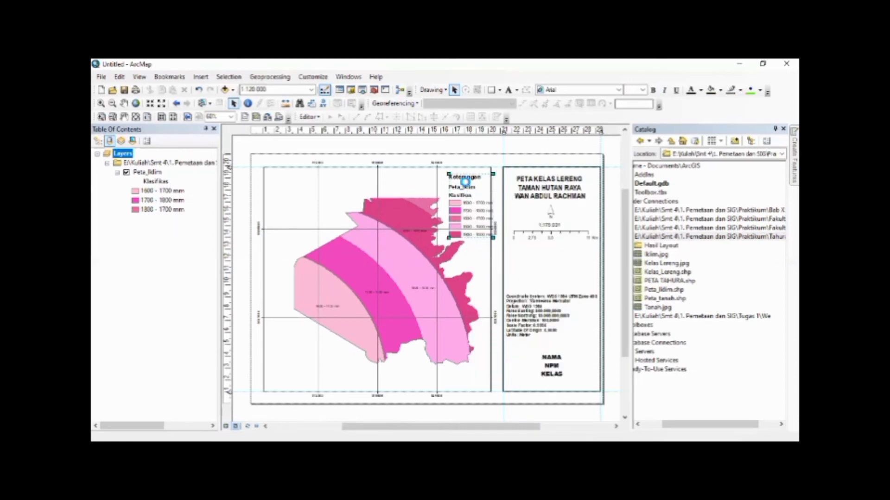
click(476, 147)
Delete the Peta_Iklim and Klasifikas headings from the ungrouped legend
click(468, 188)
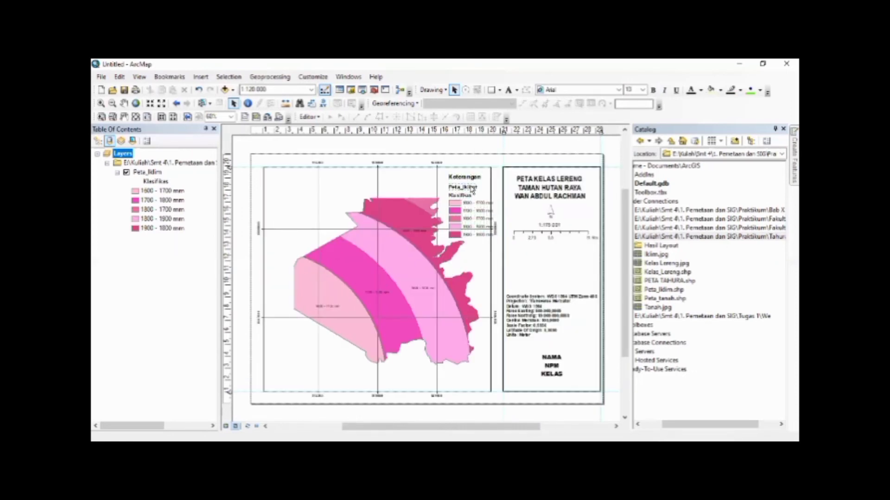
shift+click(469, 195)
key(Delete)
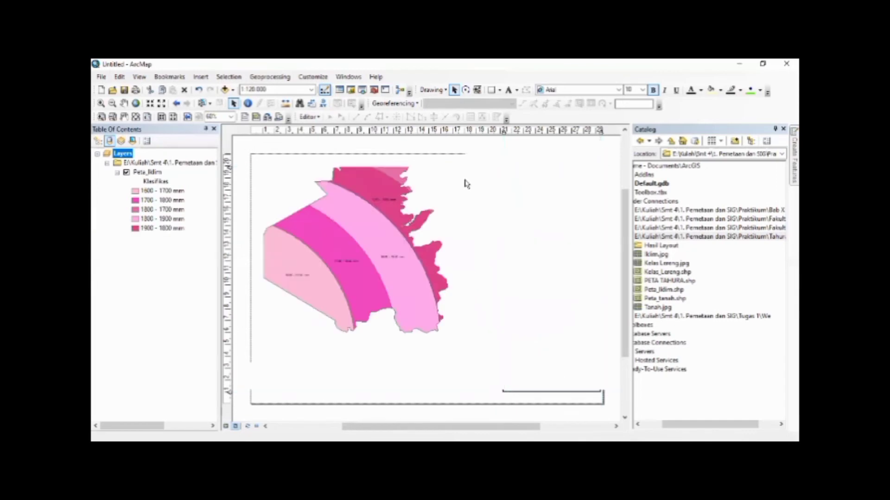
Move the Keterangan title down to just above the rainfall class entries and show the whole layout page
click(465, 180)
right_click(465, 178)
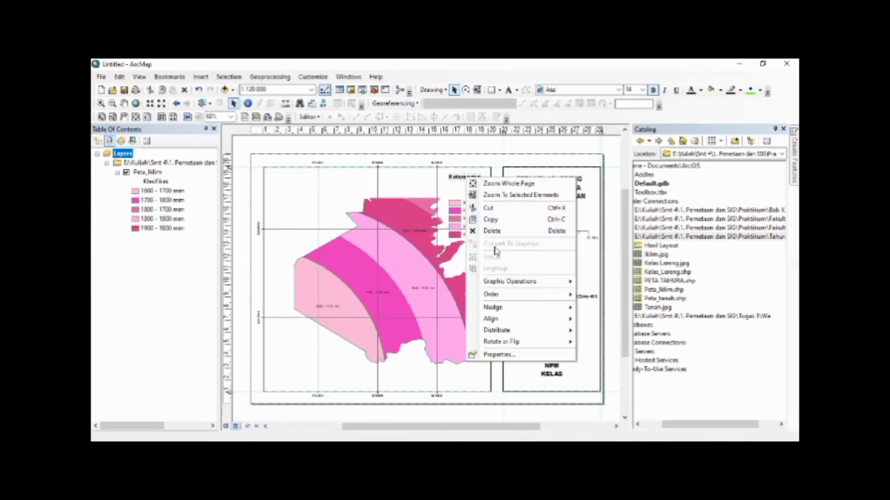
click(458, 158)
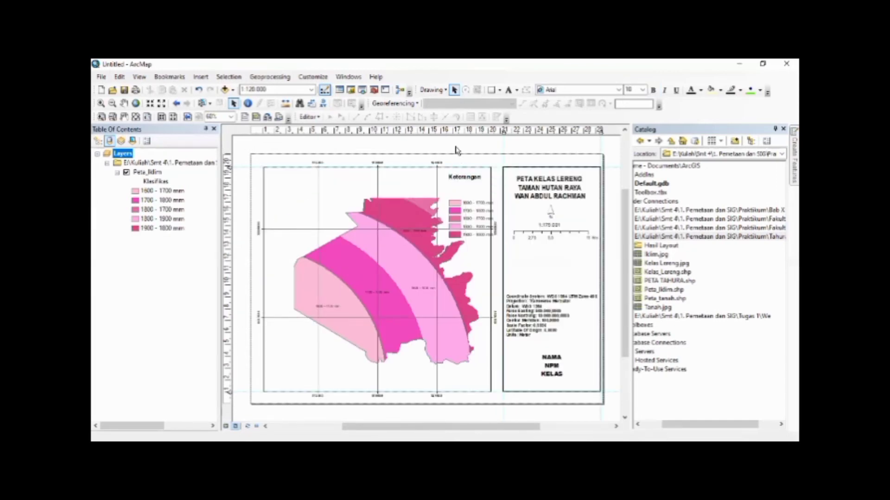
click(465, 180)
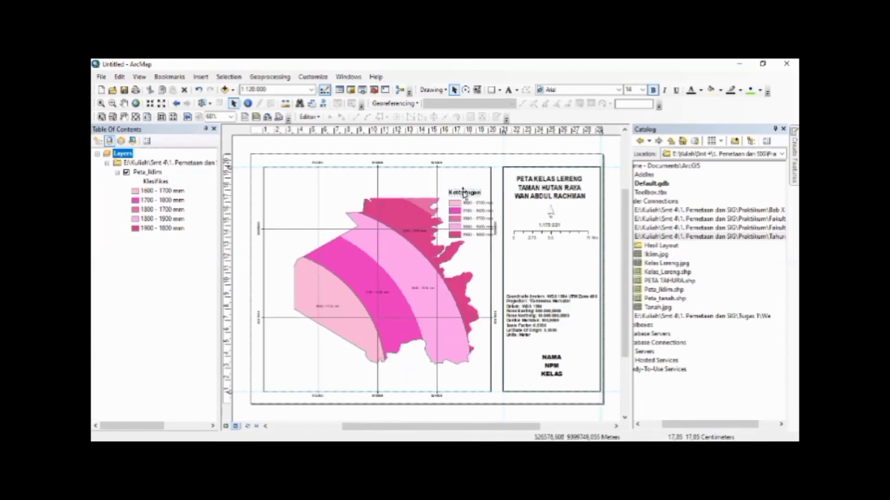
right_click(464, 192)
click(482, 207)
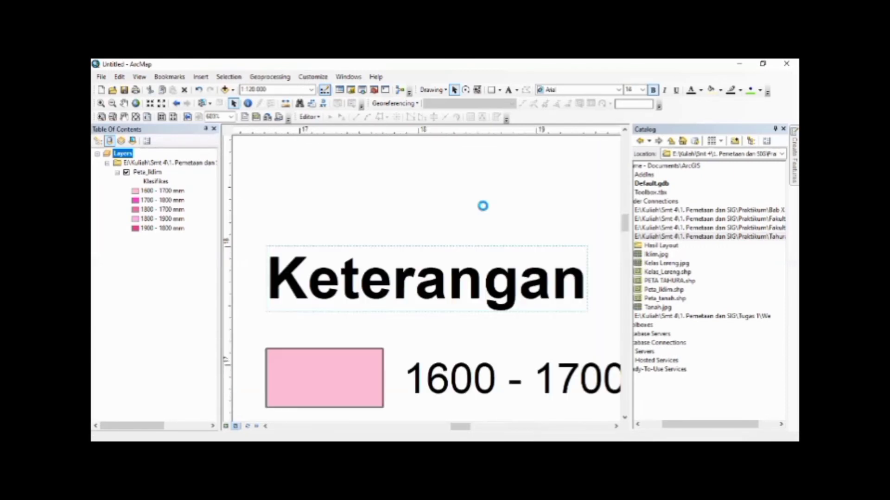
right_click(440, 209)
click(457, 219)
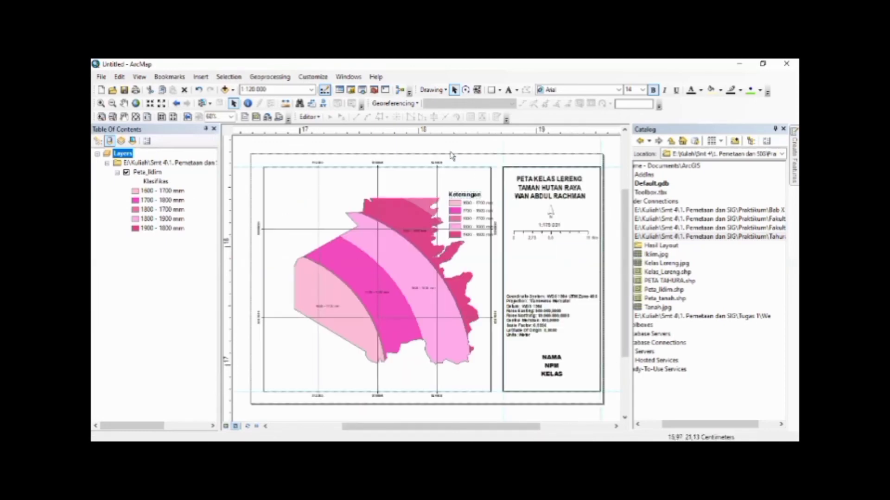
Group the Keterangan title with the rainfall class entries and move the group into the side panel below the scale bar
click(443, 186)
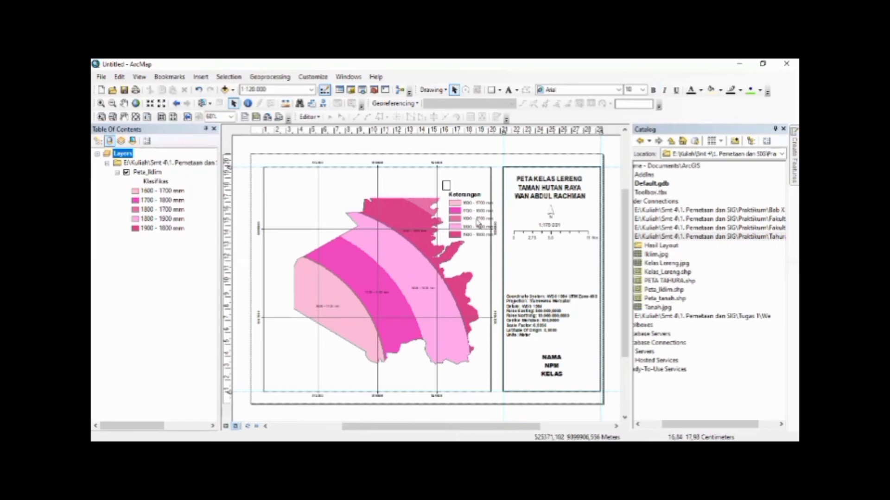
drag(501, 249, 500, 249)
right_click(470, 214)
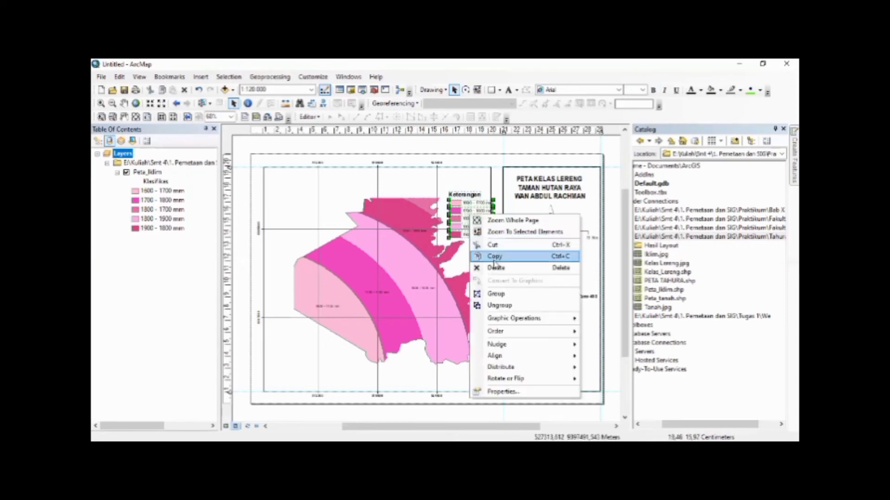
click(503, 294)
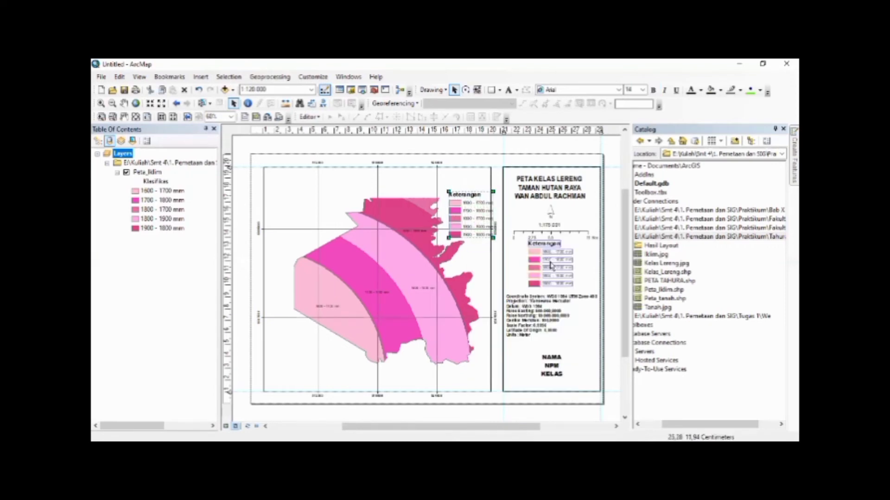
drag(555, 269, 556, 270)
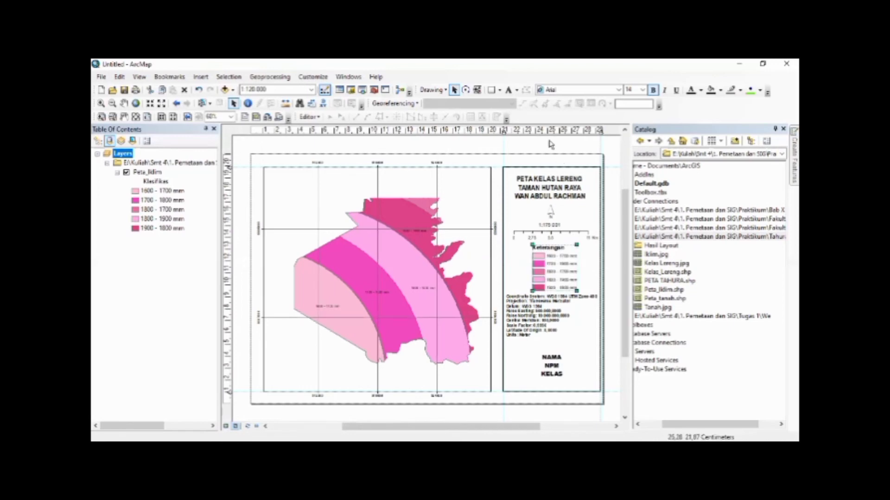
Replace the scale text below the north arrow with a new scale text in the Absolute Scale style
click(387, 244)
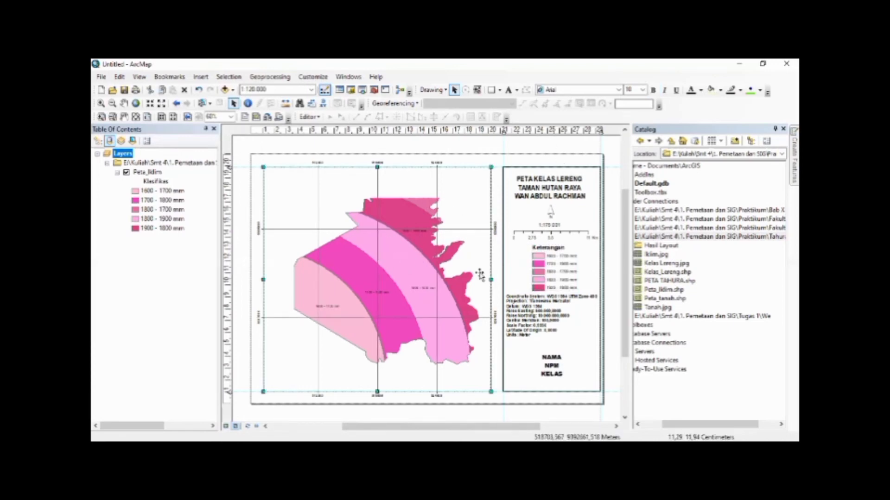
click(548, 315)
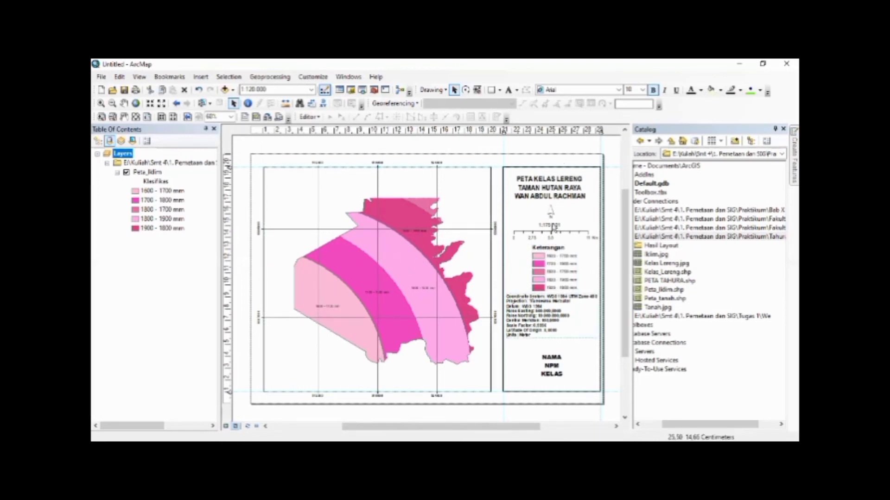
click(553, 226)
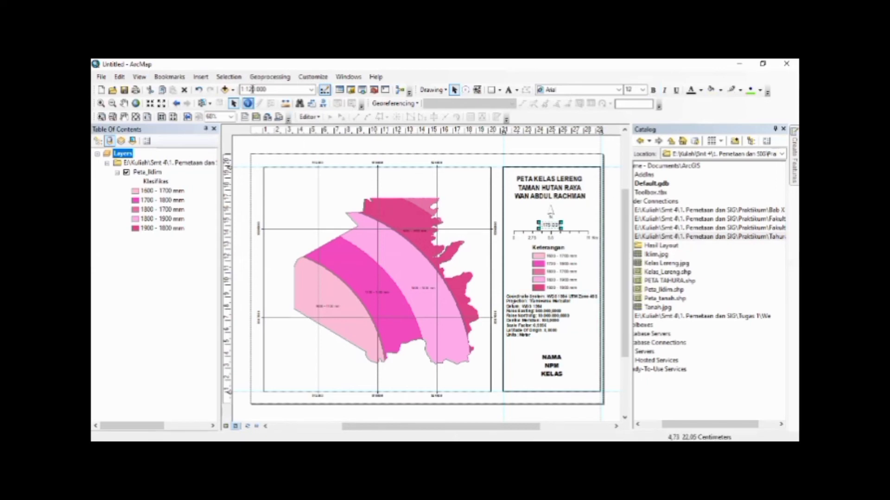
key(Delete)
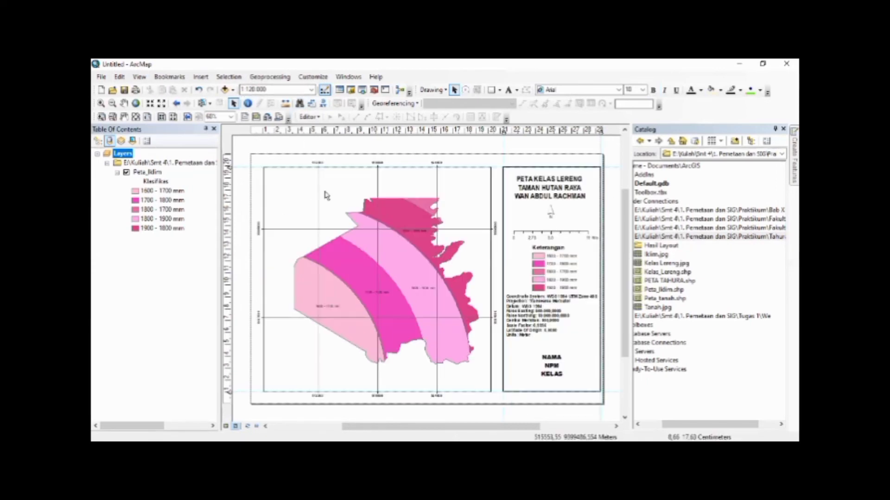
click(201, 77)
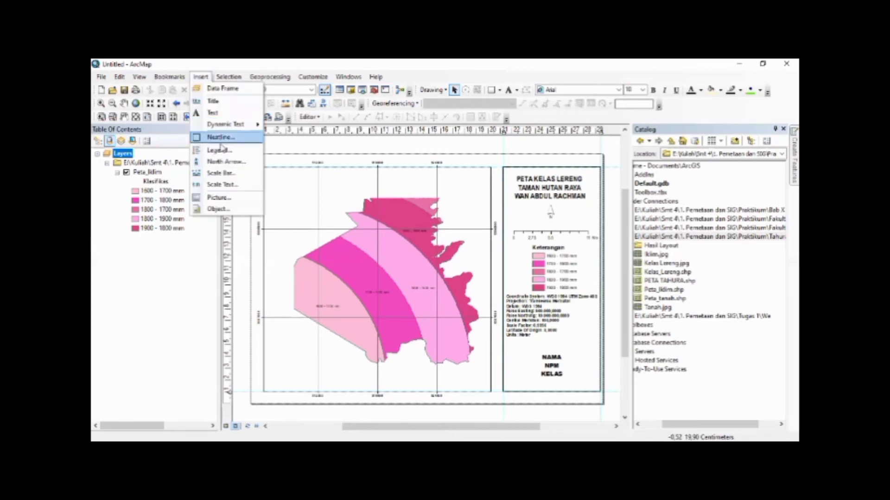
click(226, 181)
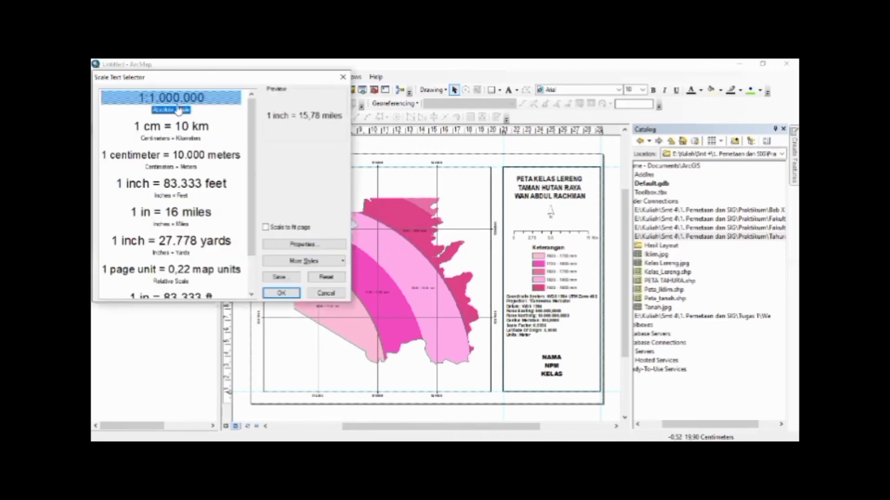
click(179, 109)
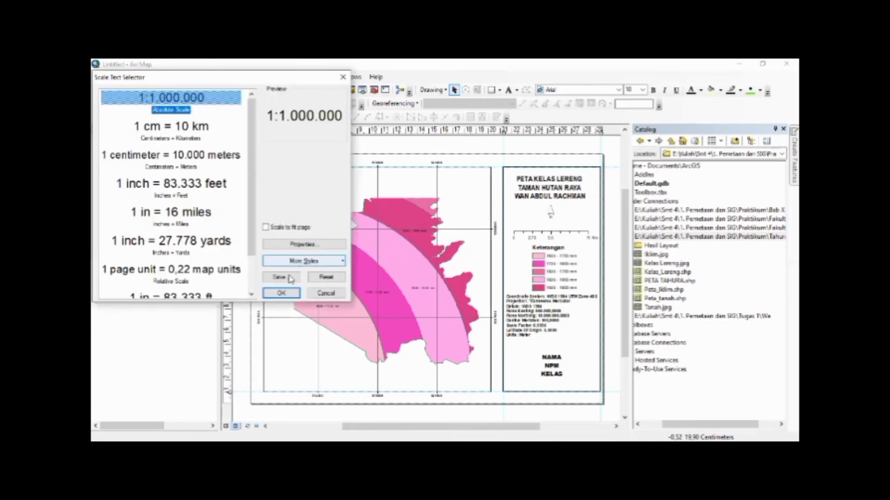
click(282, 292)
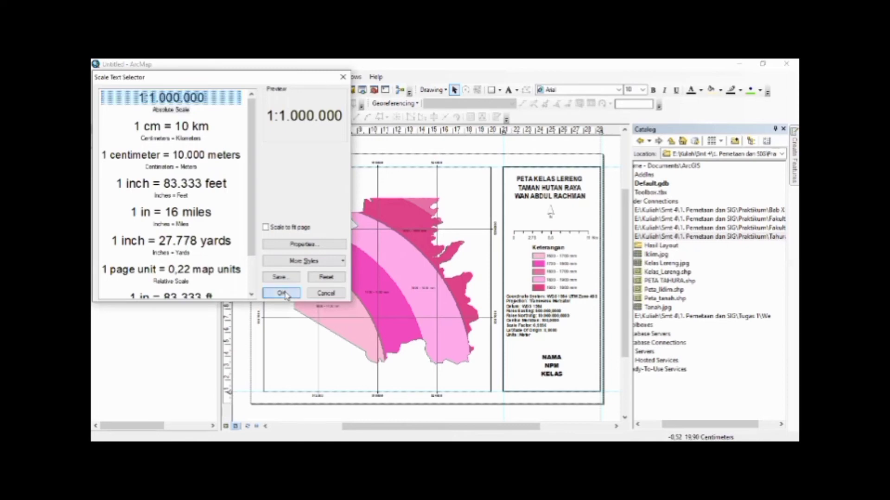
drag(395, 279, 558, 231)
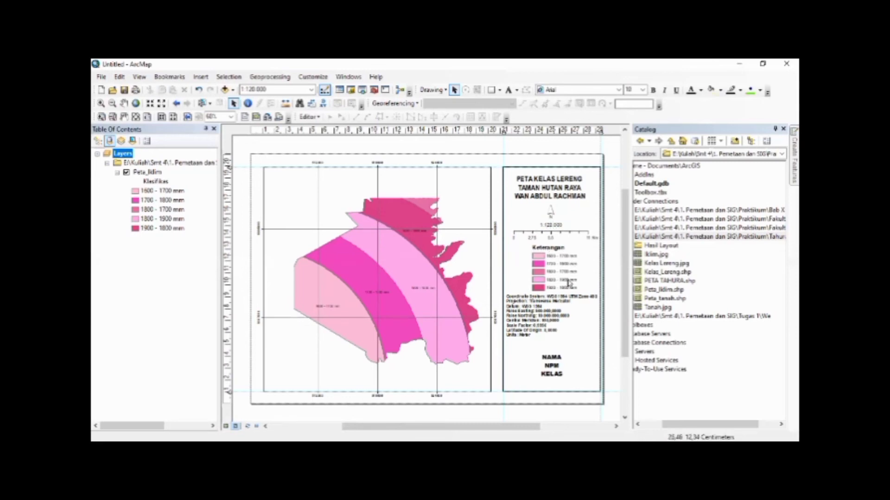
Move the coordinate system text block slightly down in the side panel, leaving a gap below the Keterangan legend
right_click(544, 326)
click(573, 162)
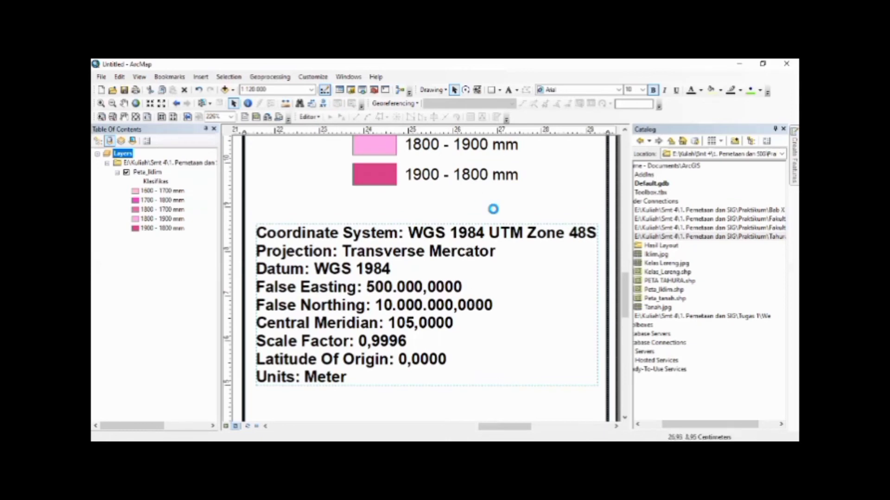
right_click(510, 210)
click(528, 216)
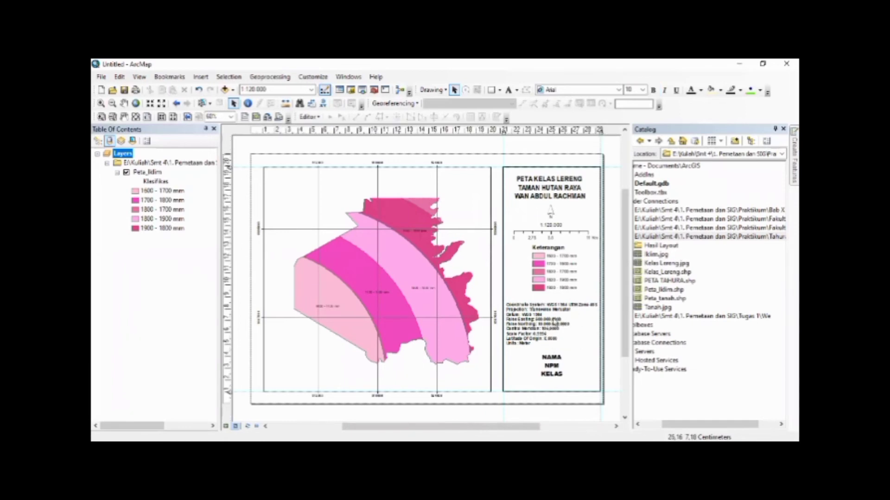
Apply the map grid's label properties with vertical orientation for the left and right labels
click(361, 213)
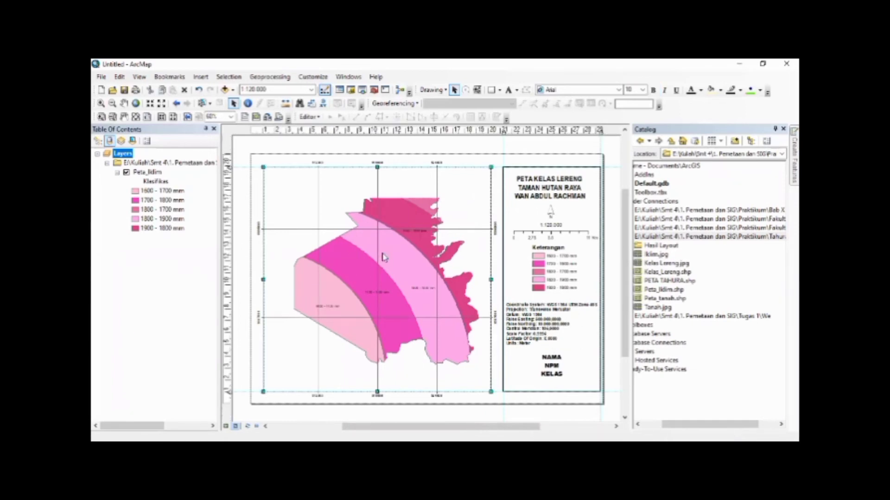
right_click(382, 254)
click(381, 251)
click(513, 208)
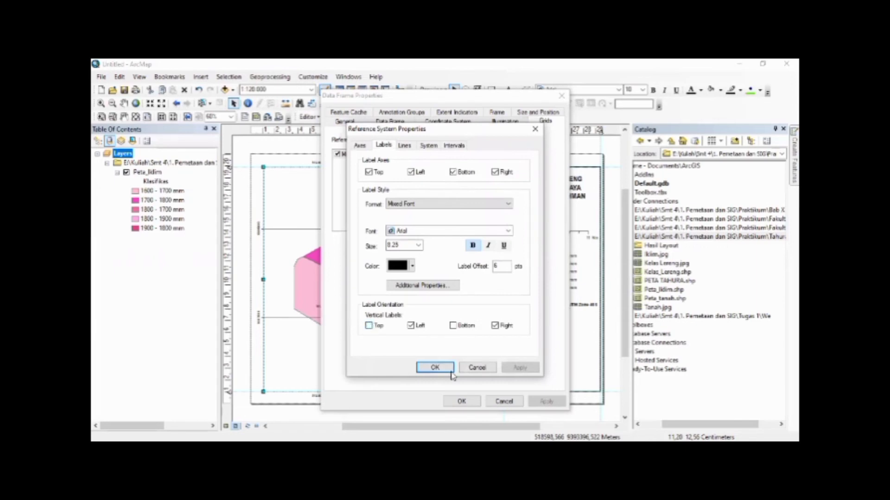
key(Return)
click(472, 401)
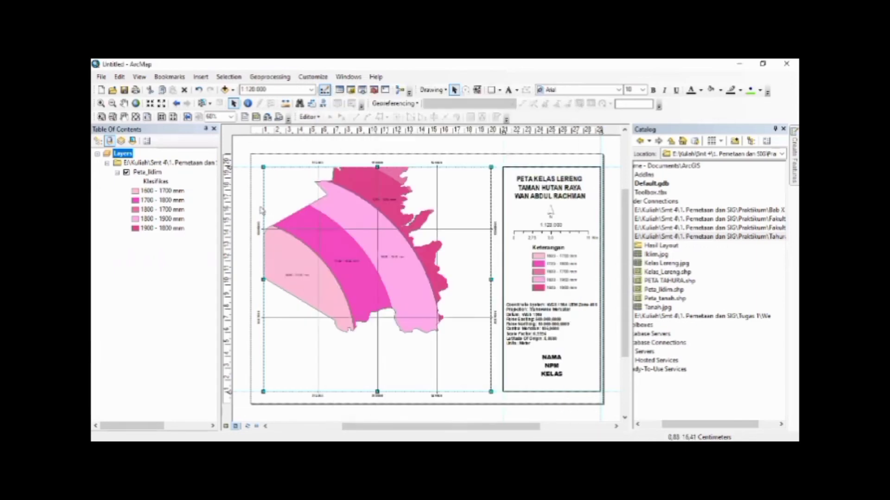
Pan the climate map inside its data frame until all rainfall zones sit centred within the frame
click(124, 103)
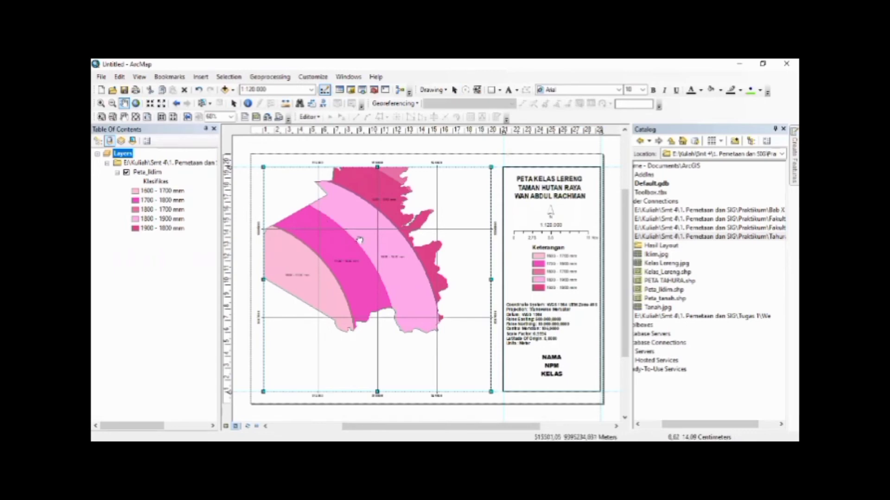
drag(359, 241, 388, 272)
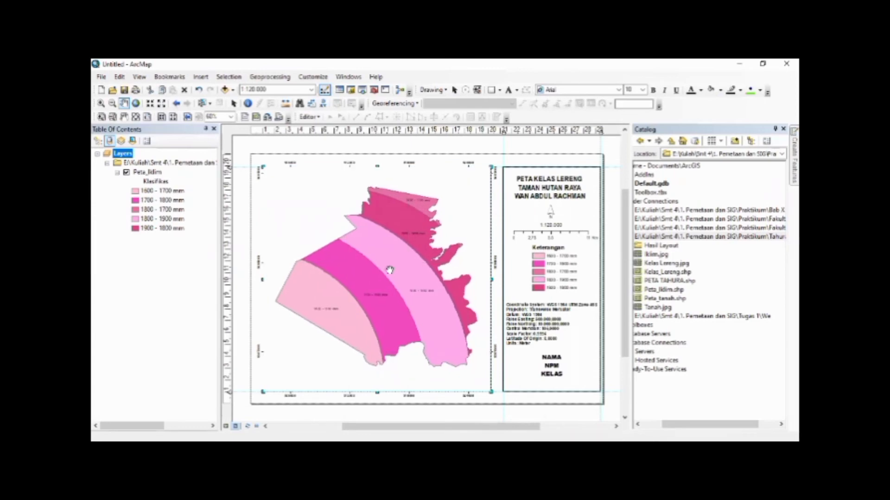
click(234, 103)
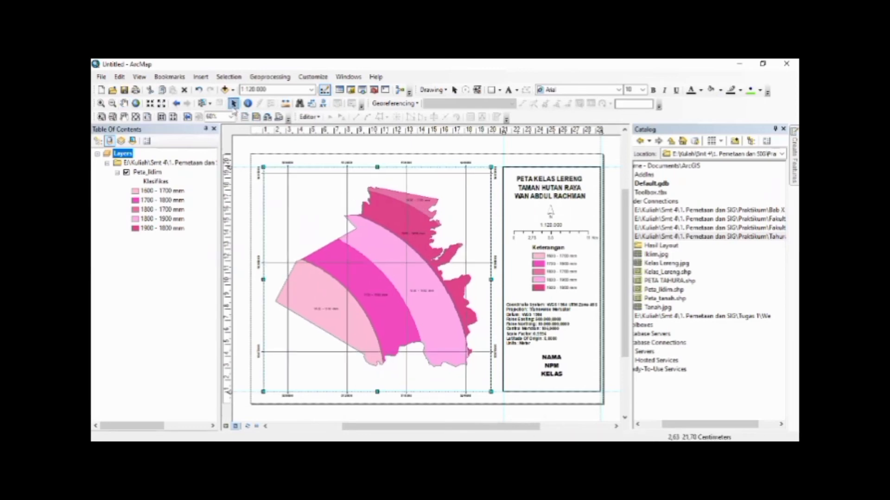
click(271, 145)
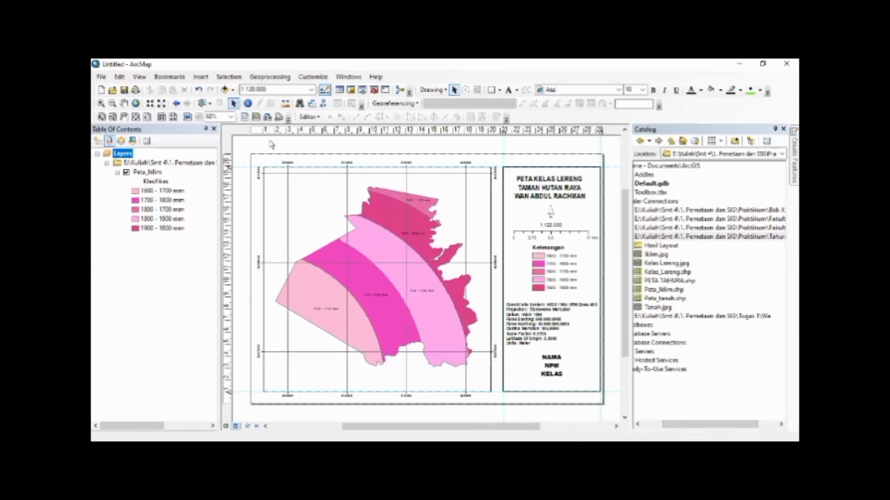
Change the first line of the layout title to PETA IKLIM, keeping the Taman Hutan Raya lines
double_click(553, 167)
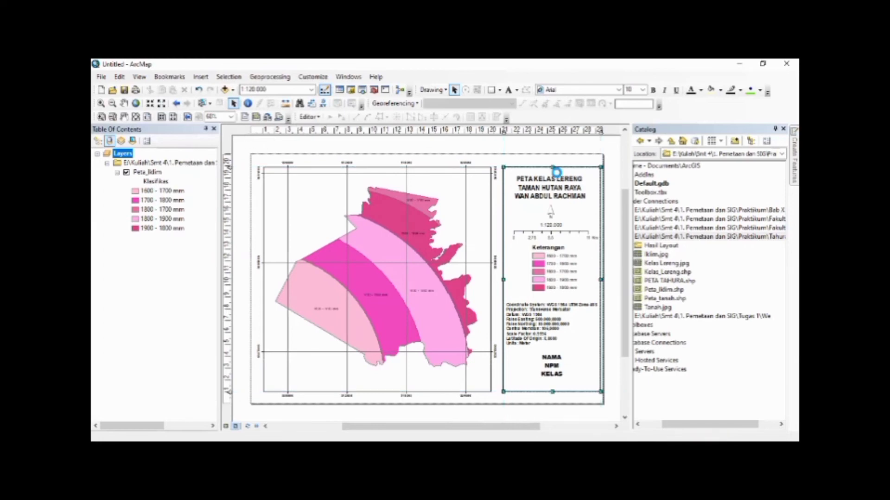
click(543, 142)
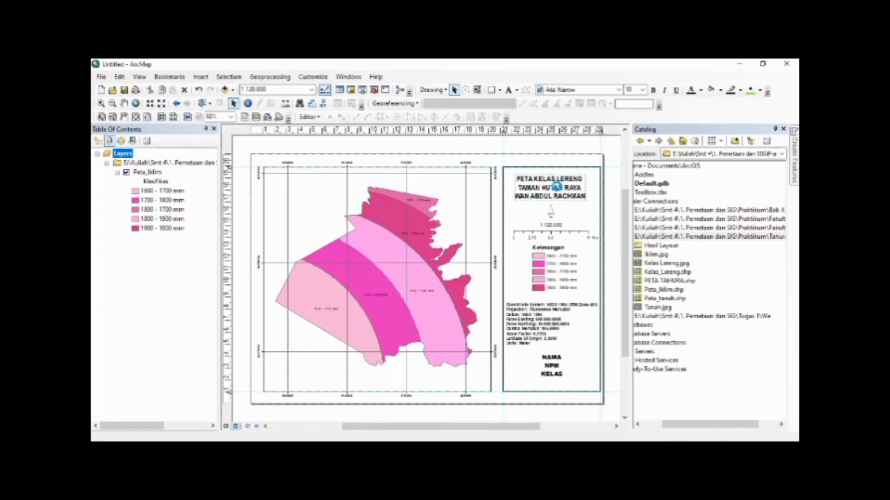
double_click(556, 187)
click(377, 195)
drag(373, 195, 428, 198)
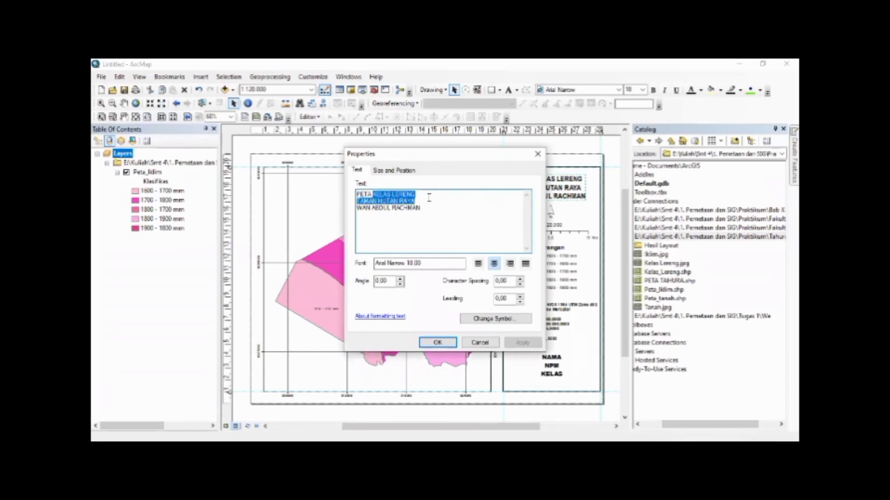
click(428, 197)
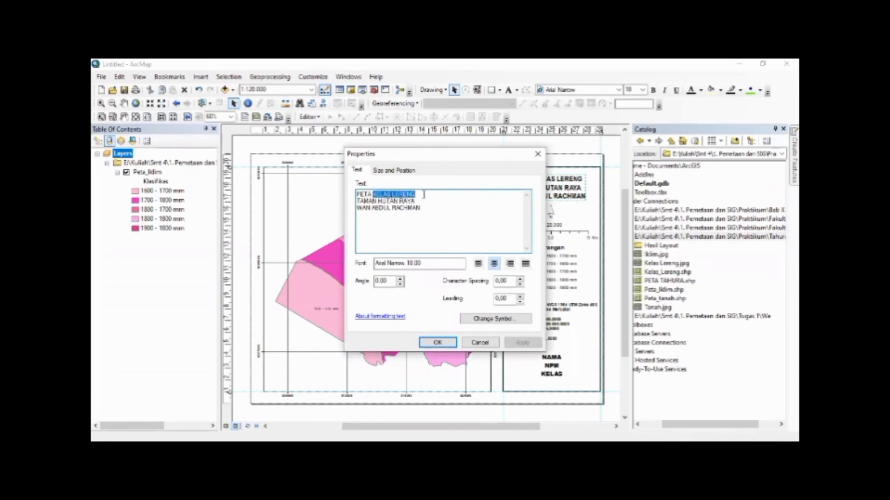
text(IKLIM)
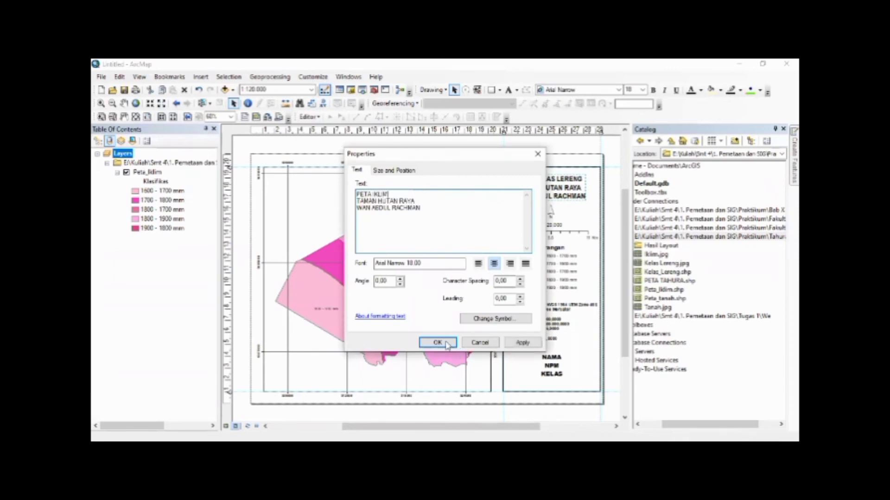
click(446, 343)
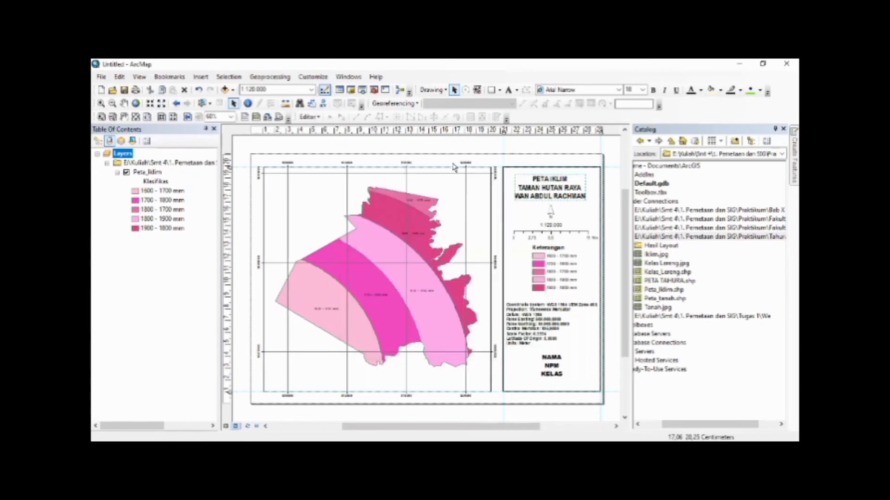
click(447, 147)
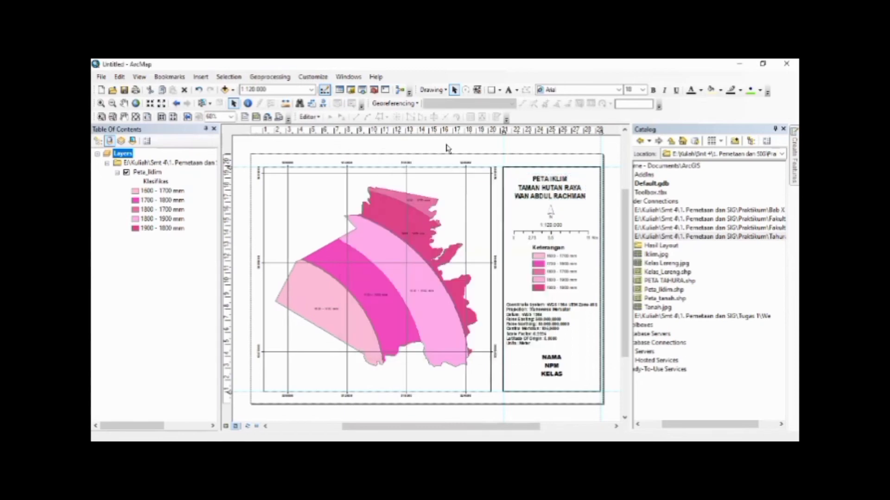
Export the layout as a 300 dpi JPEG named PETA IKLIM TAHURA in the Hasil Layout folder
click(104, 82)
click(160, 234)
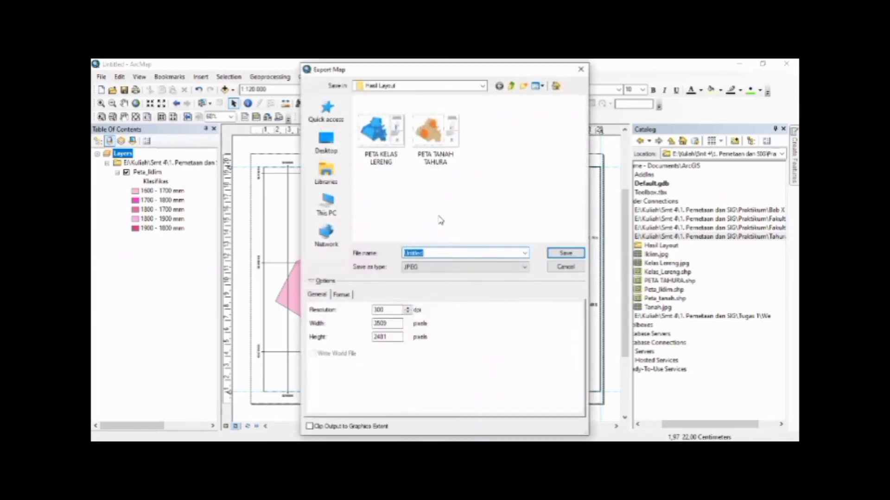
text(PETA)
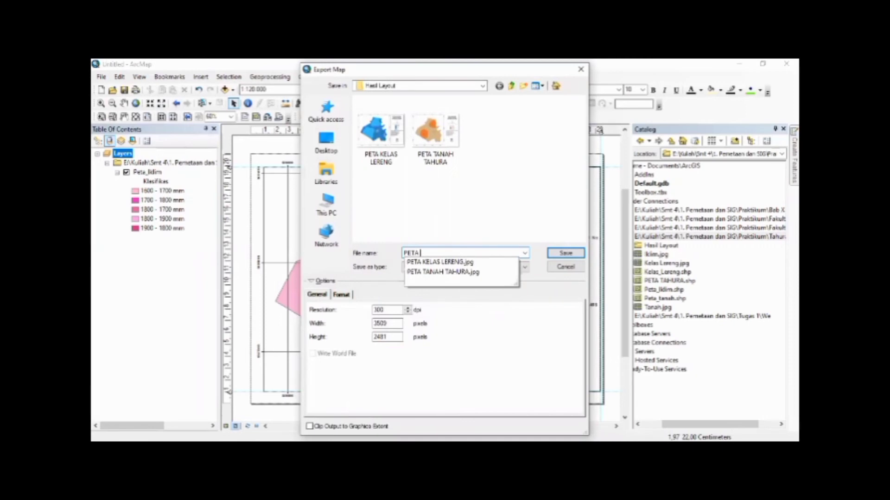
text( IKLIM TAHURA)
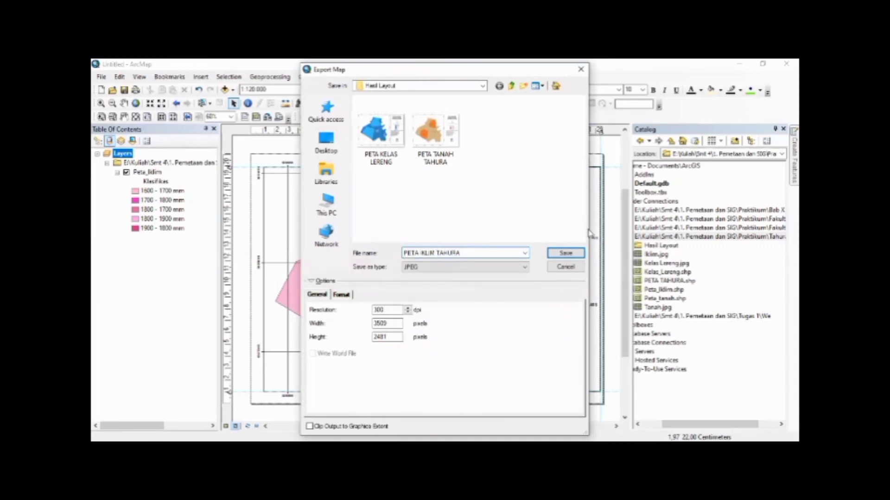
click(565, 253)
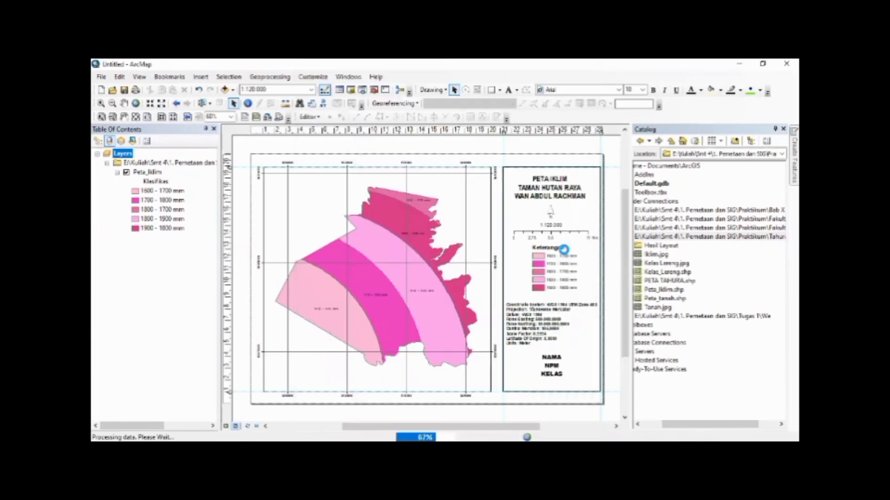
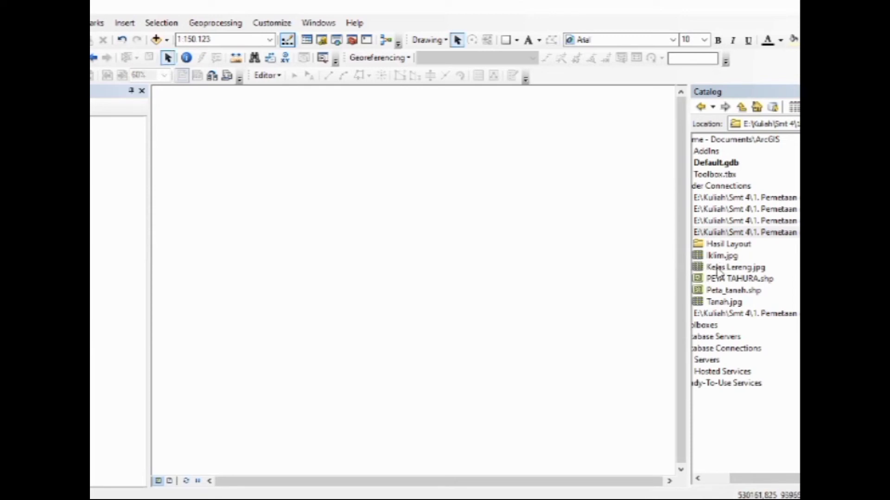
Add Kelas Lereng.jpg to the map and place georeferencing control point 1 on the slope map's upper-left grid intersection
click(717, 269)
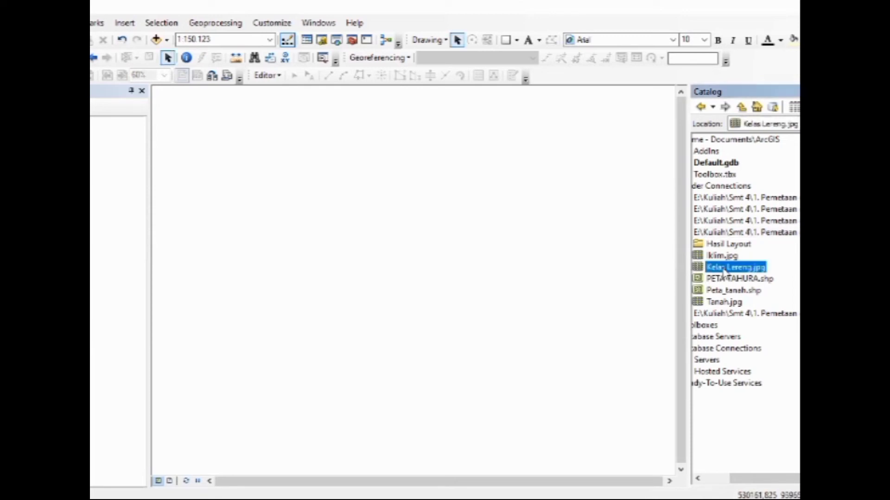
drag(714, 272, 510, 278)
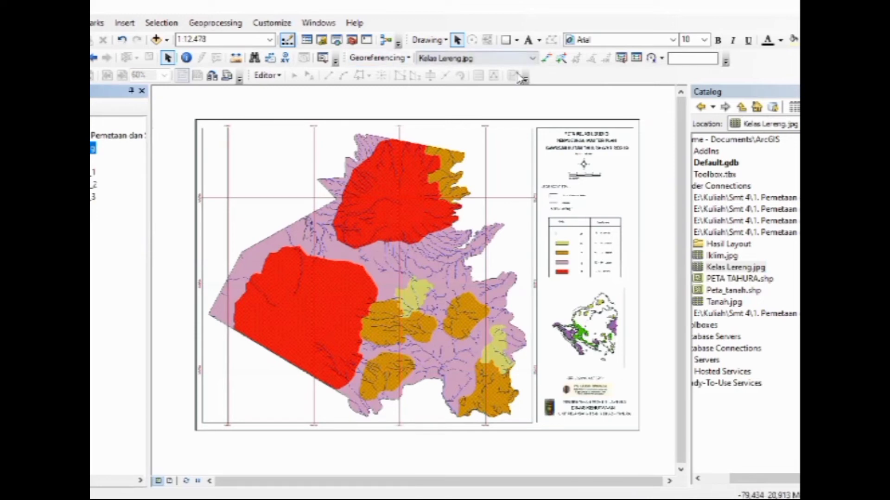
click(544, 61)
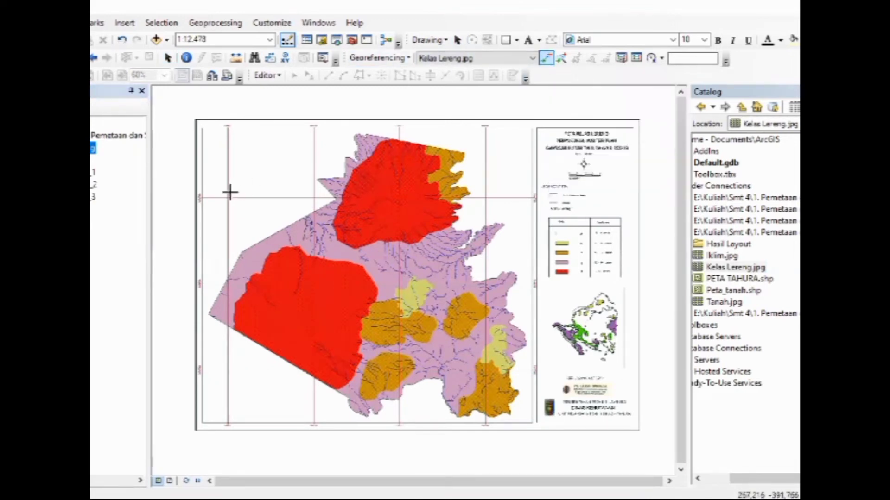
scroll(227, 194, down, 4)
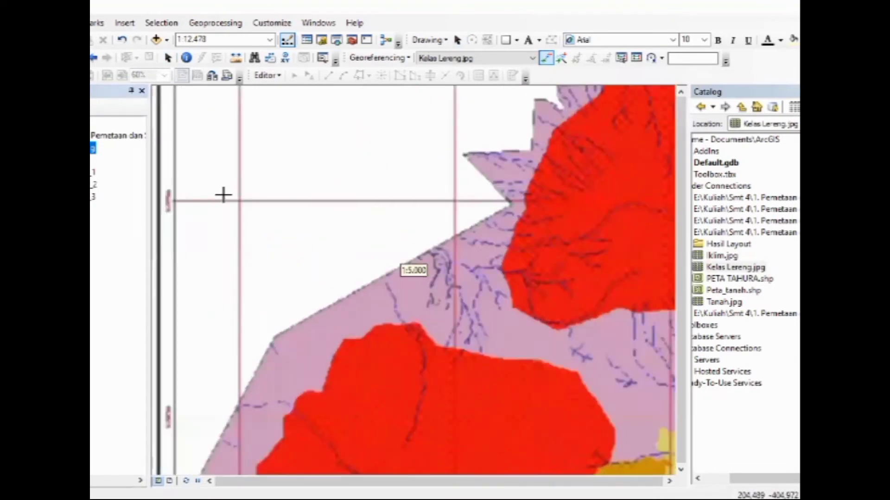
scroll(227, 194, down, 4)
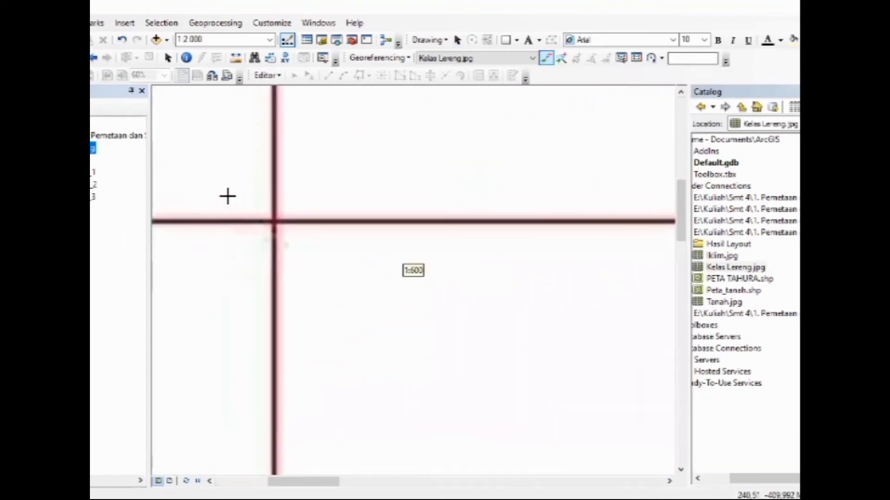
scroll(342, 224, down, 4)
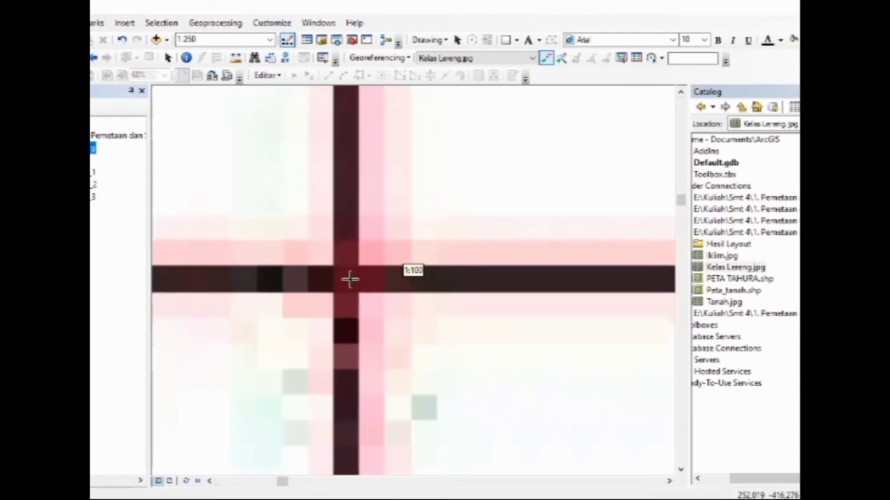
scroll(227, 143, up, 3)
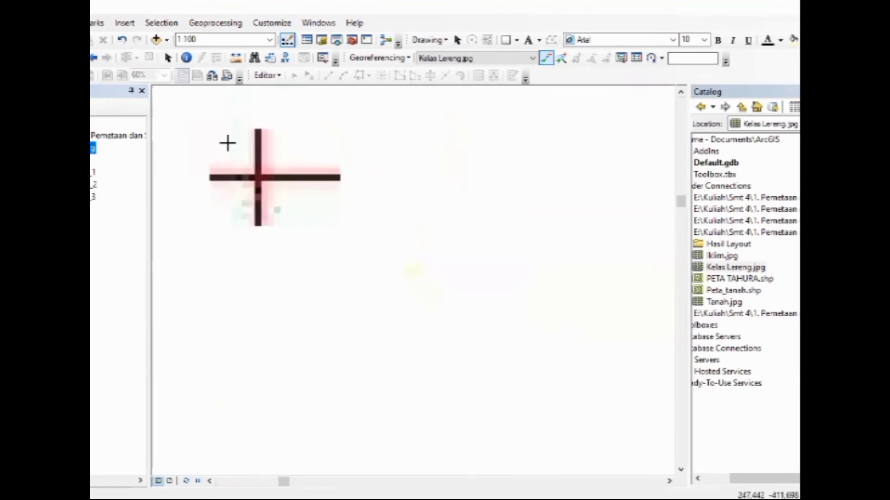
scroll(210, 127, up, 4)
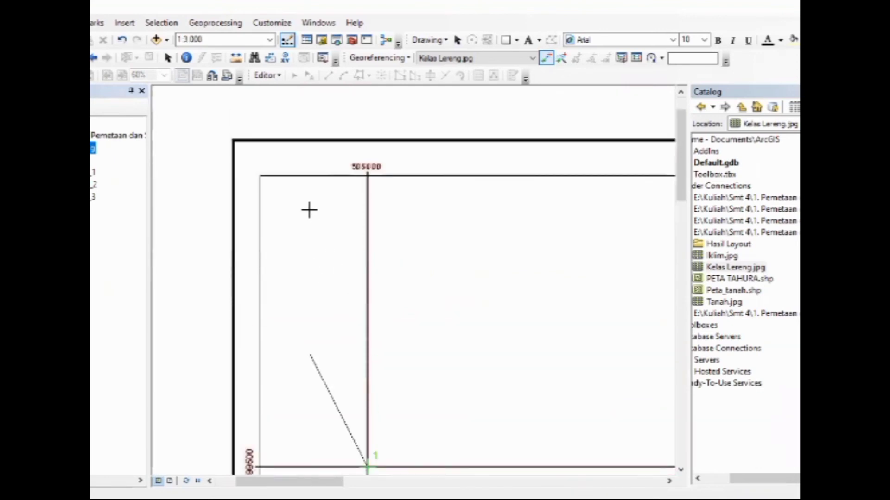
Set control point 1's map coordinates to X 506000 and Y 9399500
right_click(301, 247)
click(327, 256)
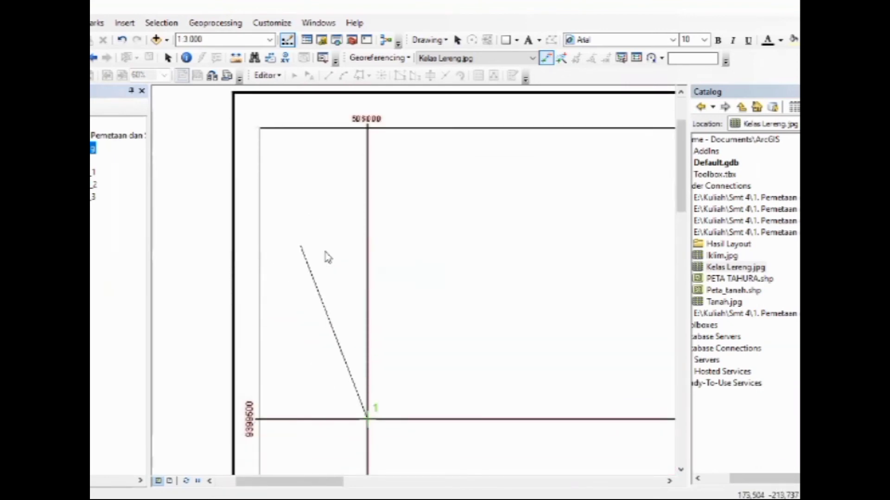
text(50600)
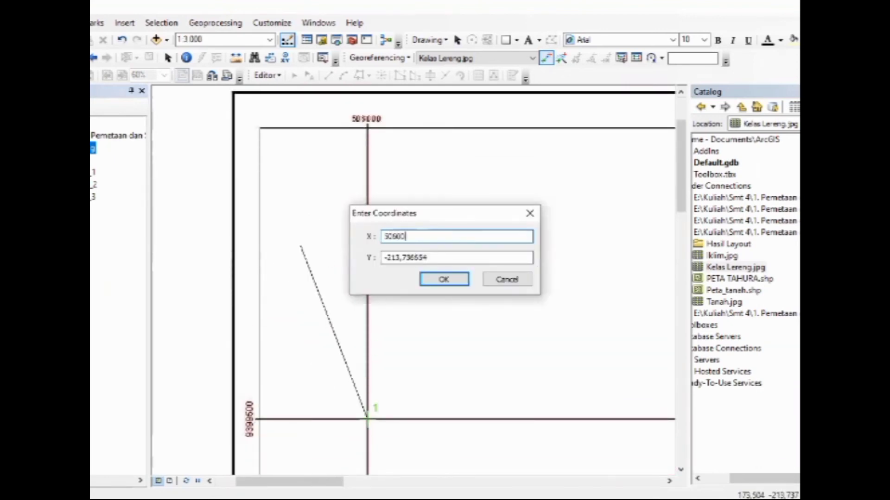
text(0)
key(Tab)
text(93)
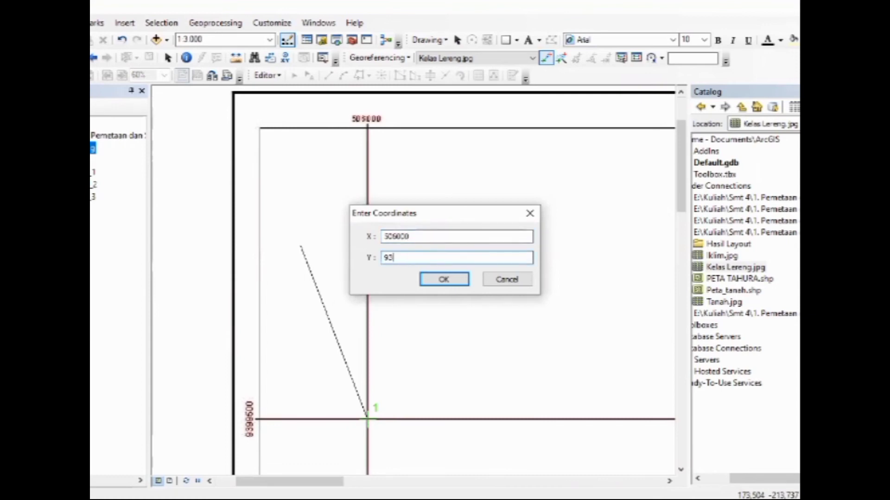
click(444, 279)
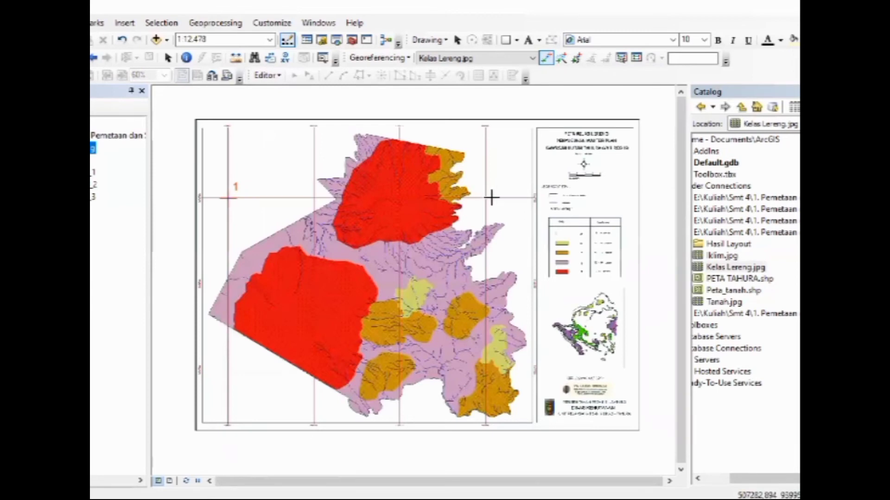
Place control point 2 exactly on the slope map's upper-right grid intersection
scroll(491, 181, up, 3)
scroll(503, 191, up, 3)
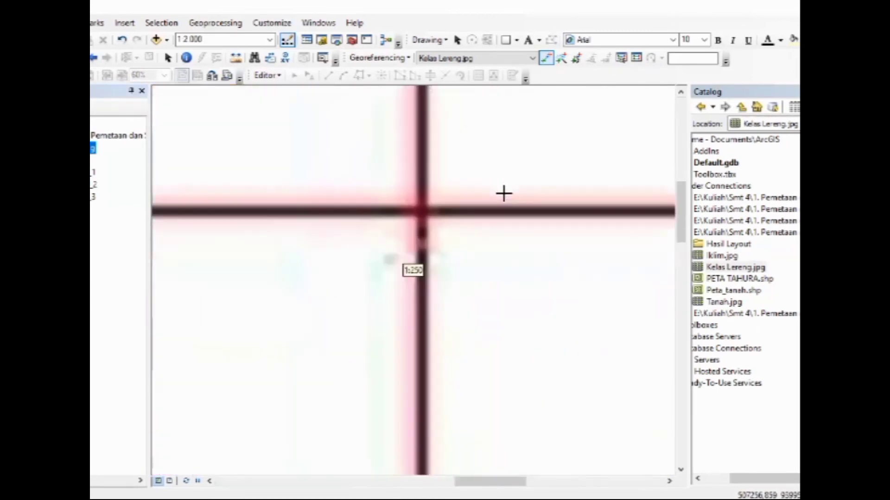
click(422, 220)
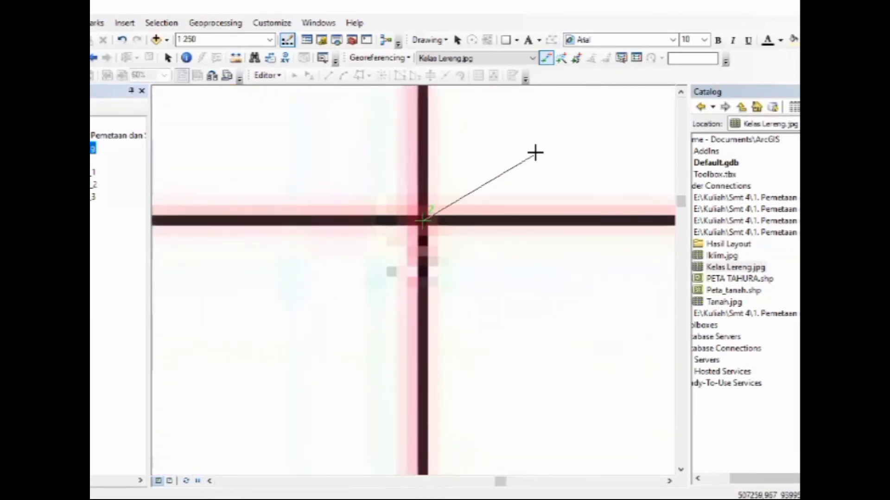
scroll(535, 153, down, 4)
key(q)
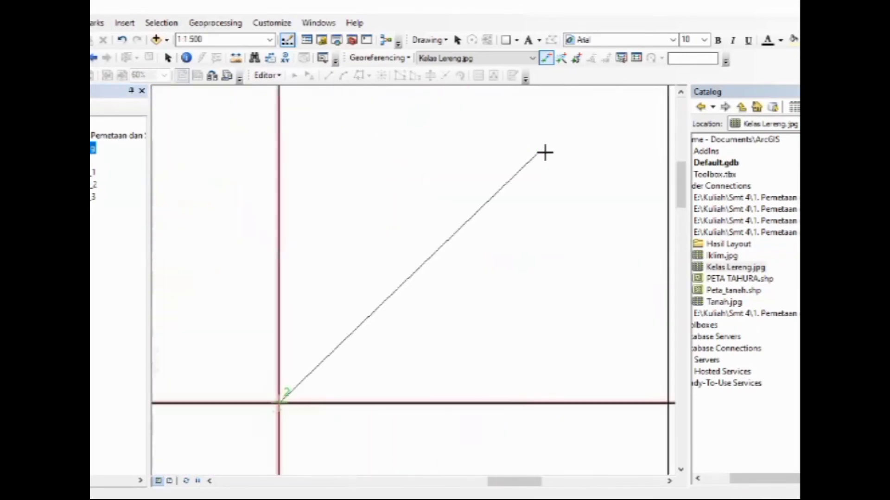
scroll(537, 152, down, 2)
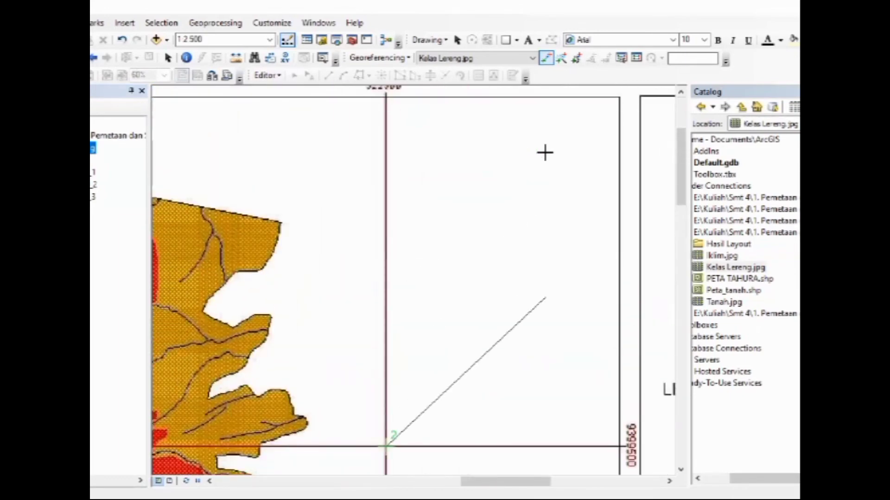
scroll(500, 187, down, 1)
Set control point 2's map coordinates to X 522500 and Y 9399500
right_click(500, 187)
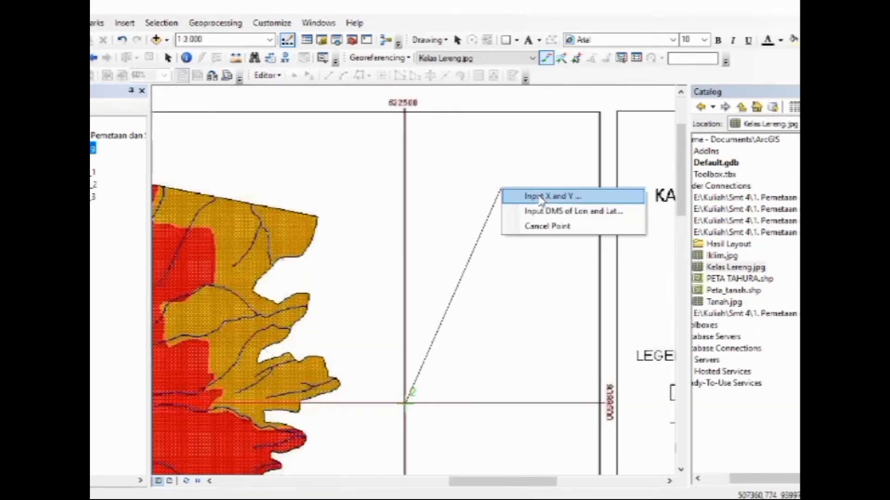
click(527, 196)
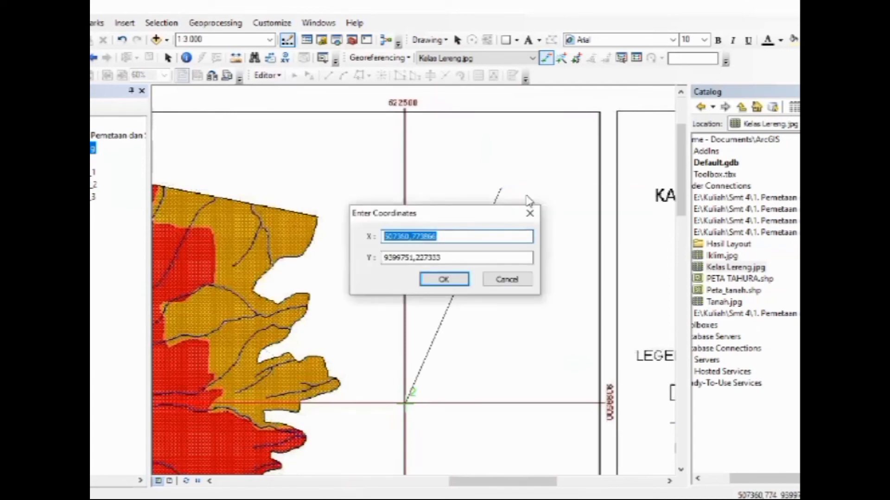
text(522500)
key(Tab)
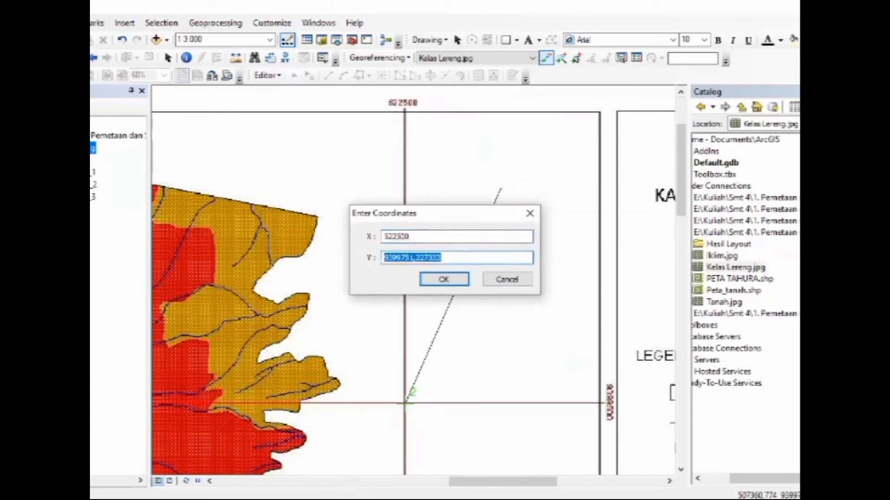
text(9399500)
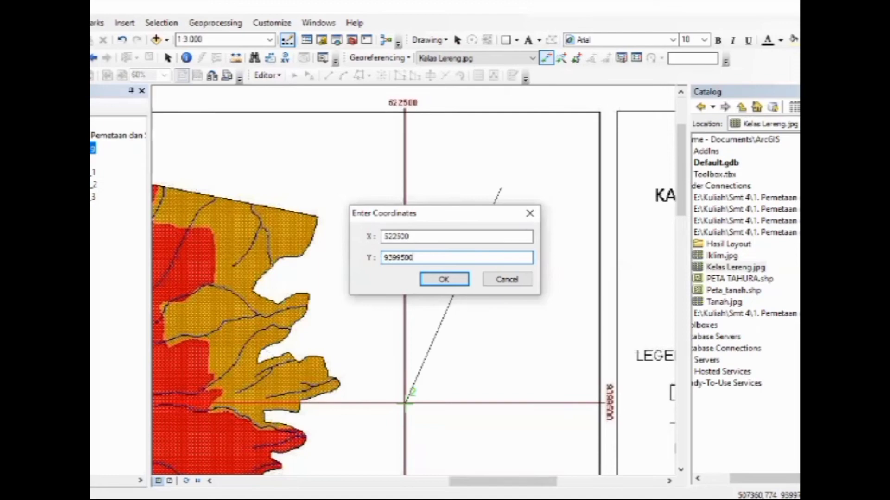
click(457, 280)
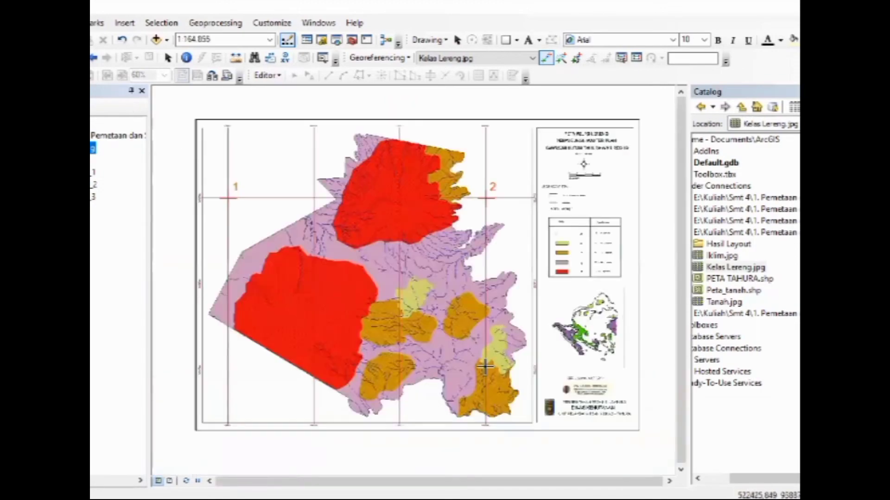
Place control point 3 on the slope map's lower-right grid intersection, inside the orange zone
scroll(487, 366, up, 8)
scroll(475, 381, up, 3)
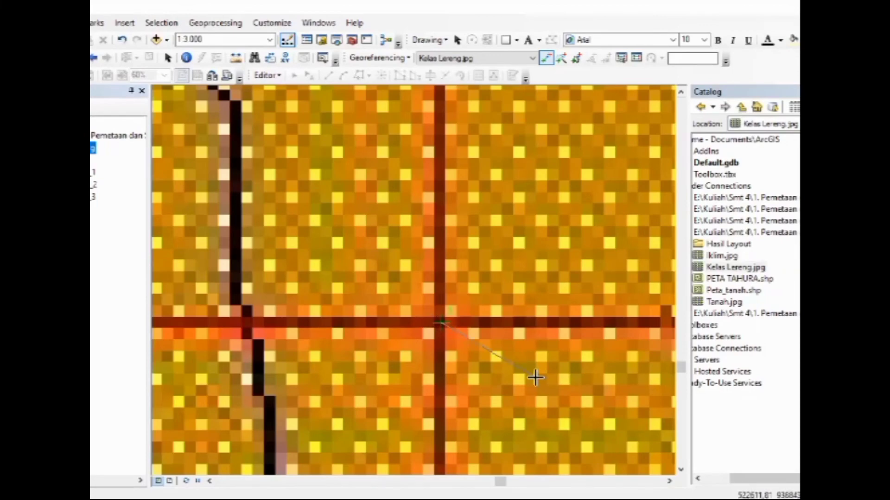
scroll(533, 376, down, 5)
scroll(543, 379, down, 2)
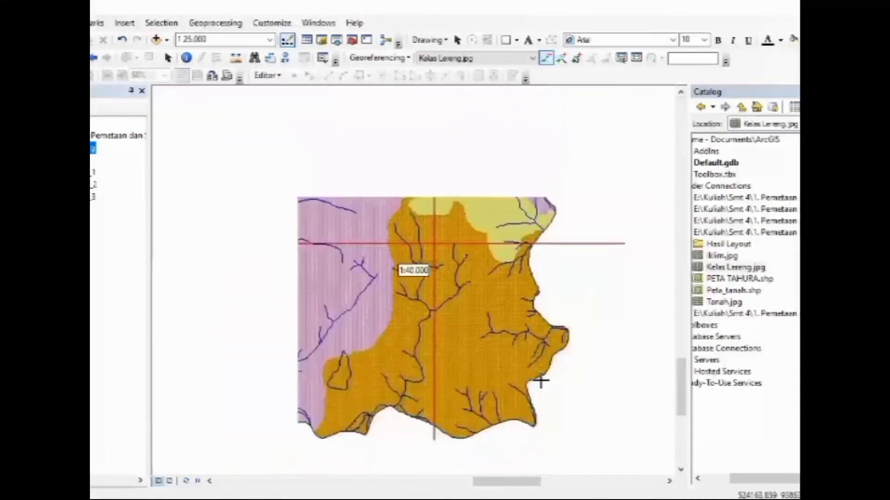
Set control point 3's map coordinates to X 522500 and Y 9388500
right_click(491, 319)
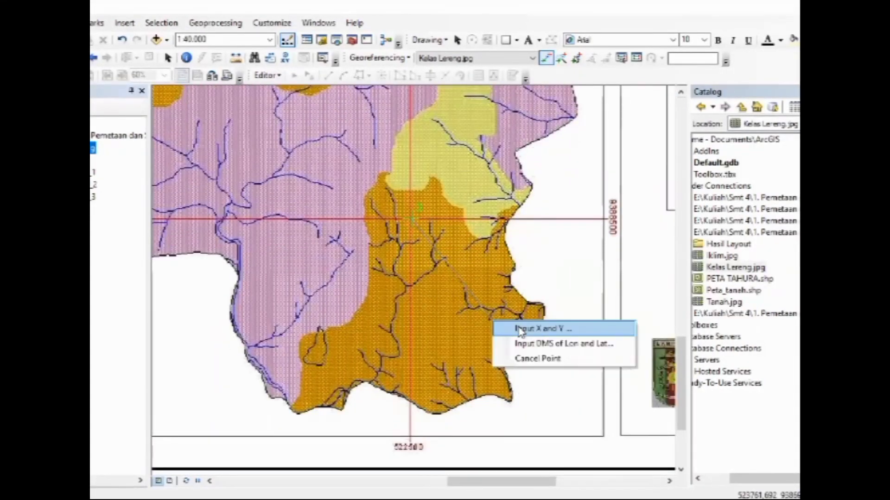
click(529, 330)
text(52250)
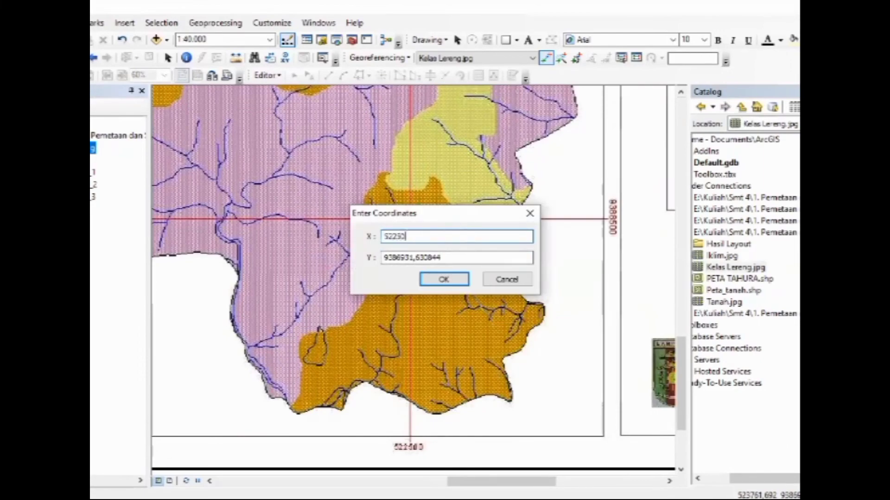
text(0)
key(Tab)
text(938)
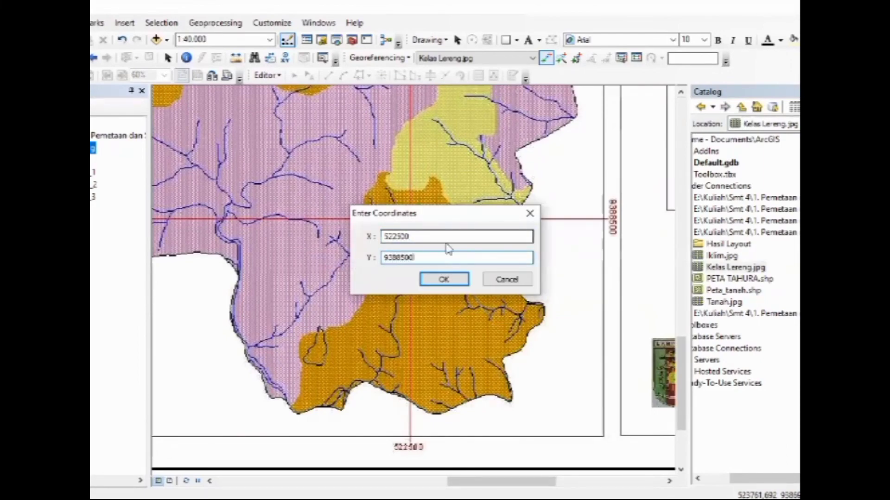
click(443, 279)
Place control point 4 on the slope map's lower-left grid intersection, below the large red zone
key(Left)
key(Left)
key(Left)
key(Left)
key(Left)
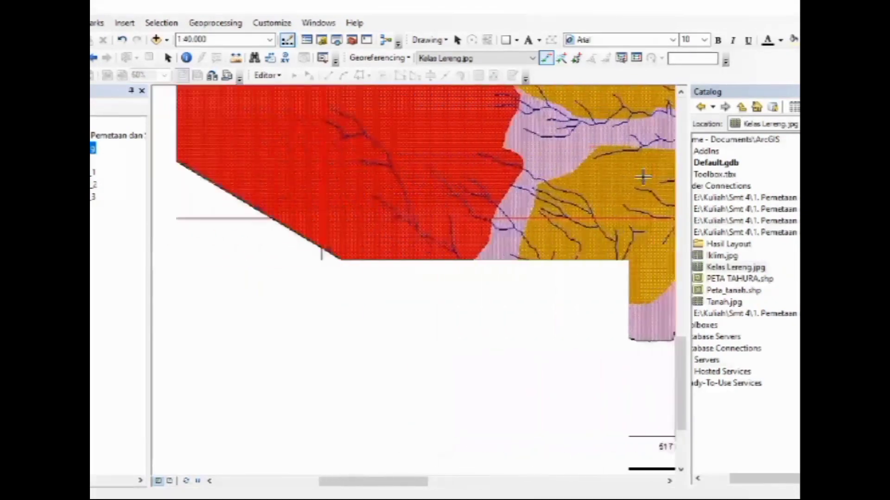
scroll(446, 224, up, 3)
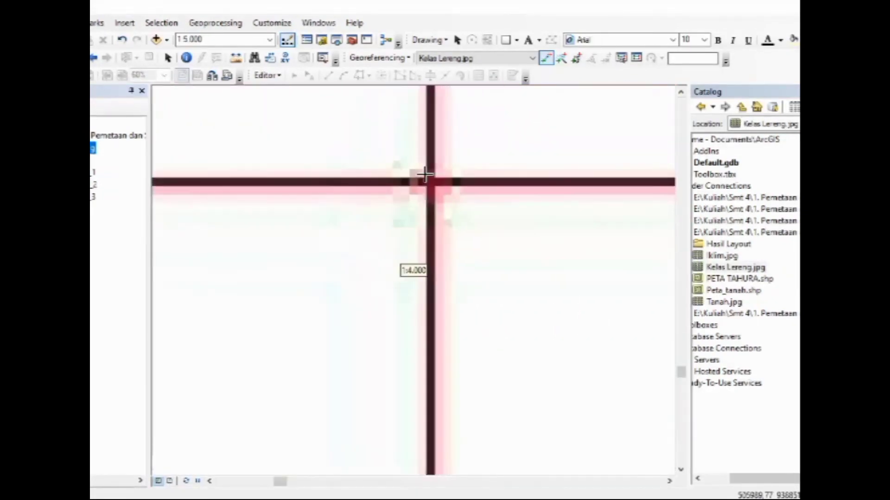
scroll(421, 175, up, 5)
scroll(315, 312, down, 2)
scroll(315, 313, down, 1)
key(Down)
key(Down)
key(Down)
key(Down)
key(Down)
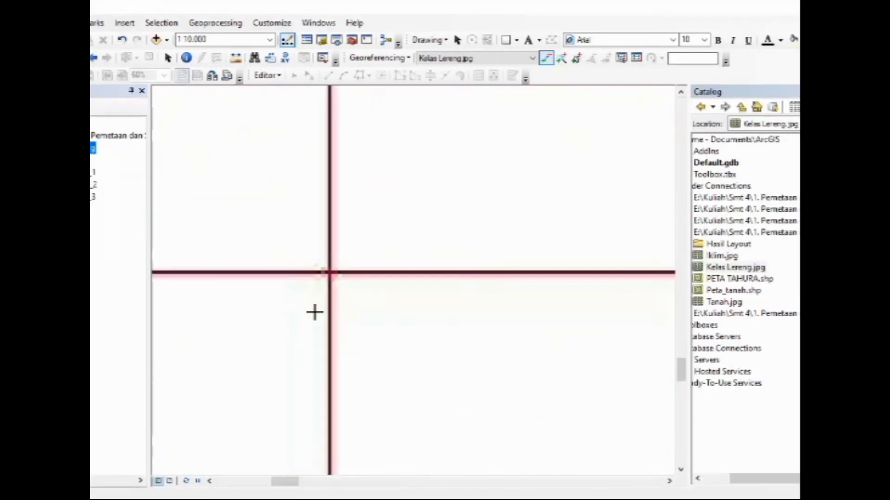
key(Left)
key(Left)
key(Left)
key(Left)
key(Left)
scroll(322, 346, down, 2)
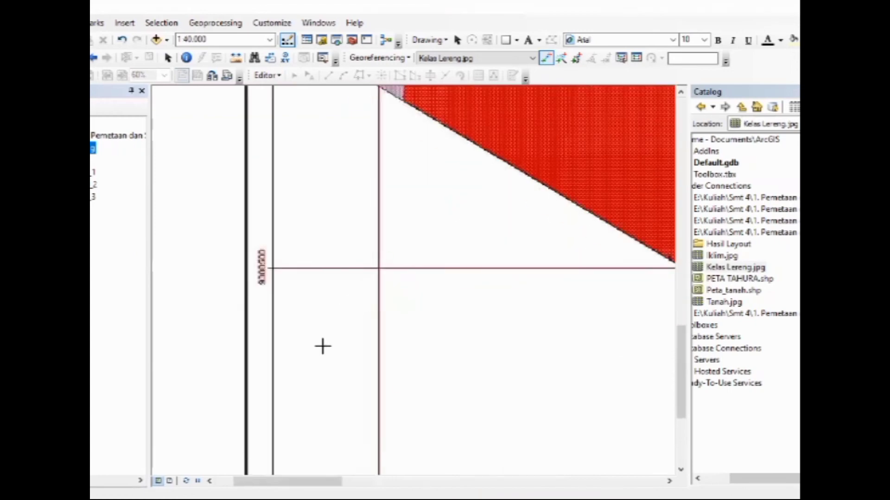
scroll(323, 346, up, 1)
Set control point 4's map coordinates to X 506000 and Y 9388500, and leave the control point tool
right_click(317, 289)
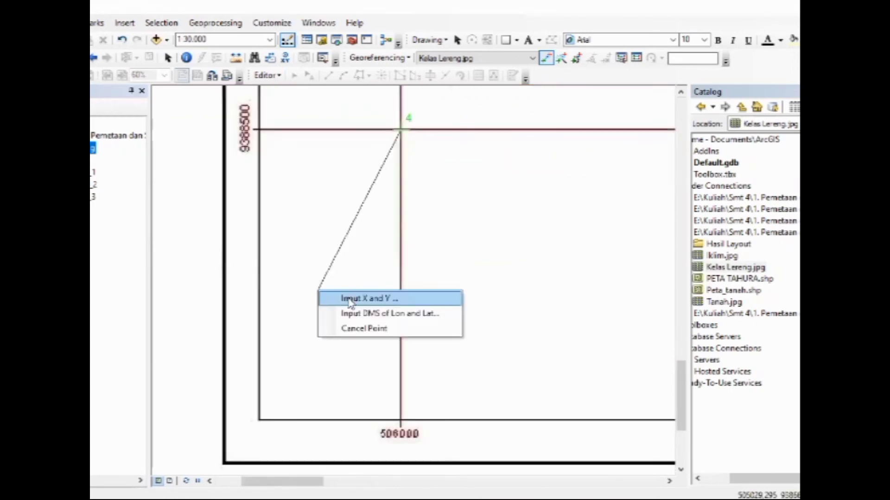
click(359, 297)
text(506000)
key(Tab)
text(9388500)
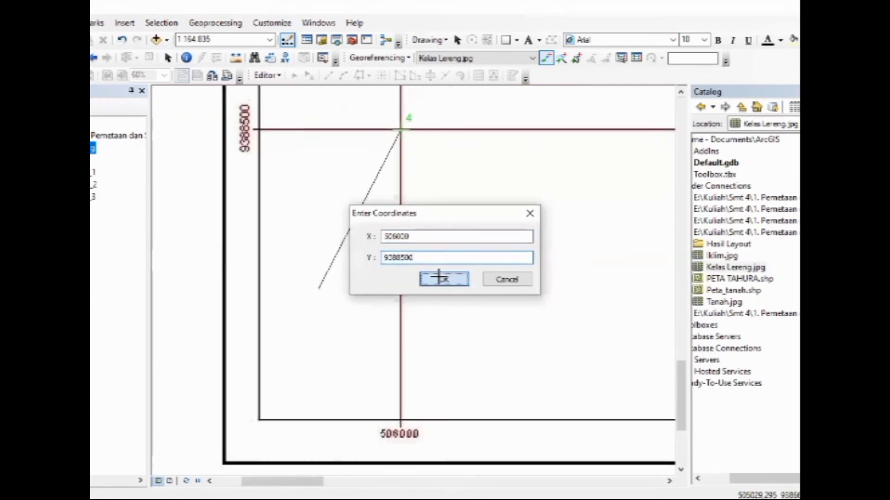
click(443, 279)
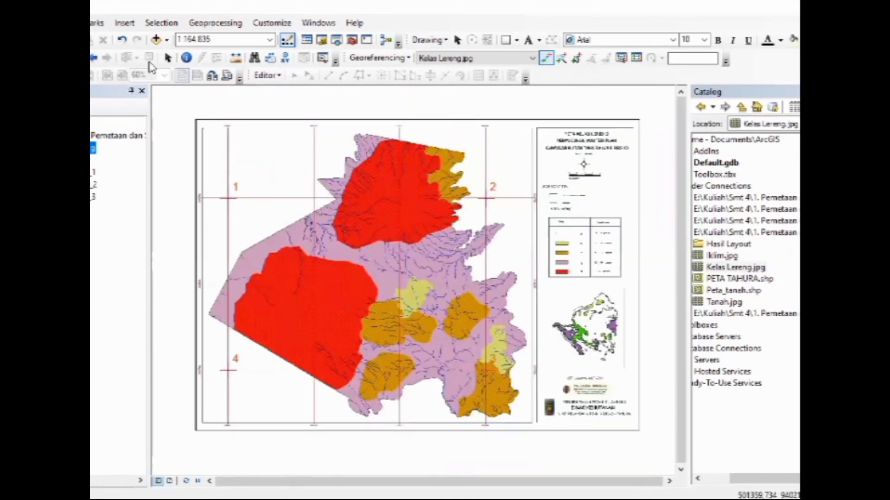
click(168, 57)
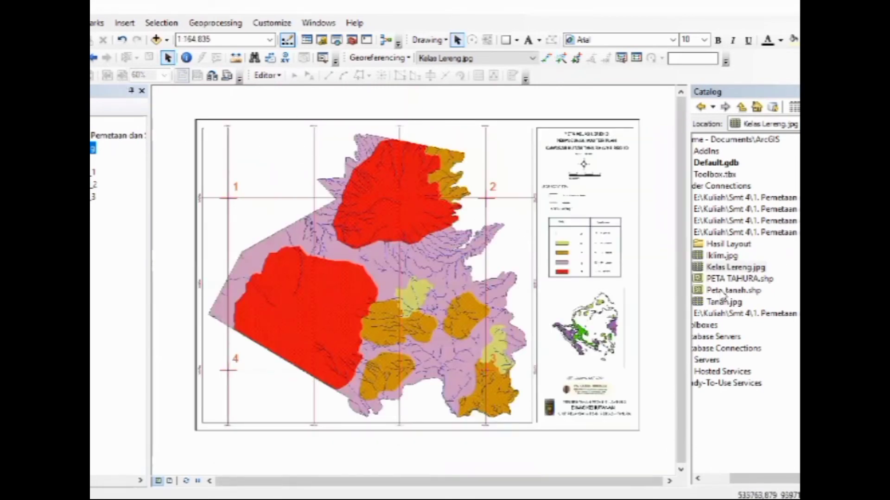
Add PETA TAHURA.shp to the map and export all its features as a shapefile named Kelas Lereng, adding the result as a layer
click(738, 279)
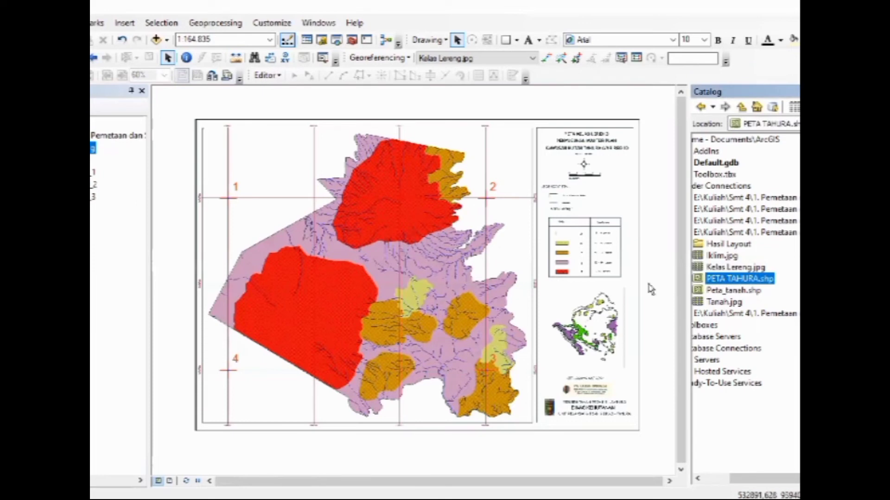
drag(730, 283, 562, 295)
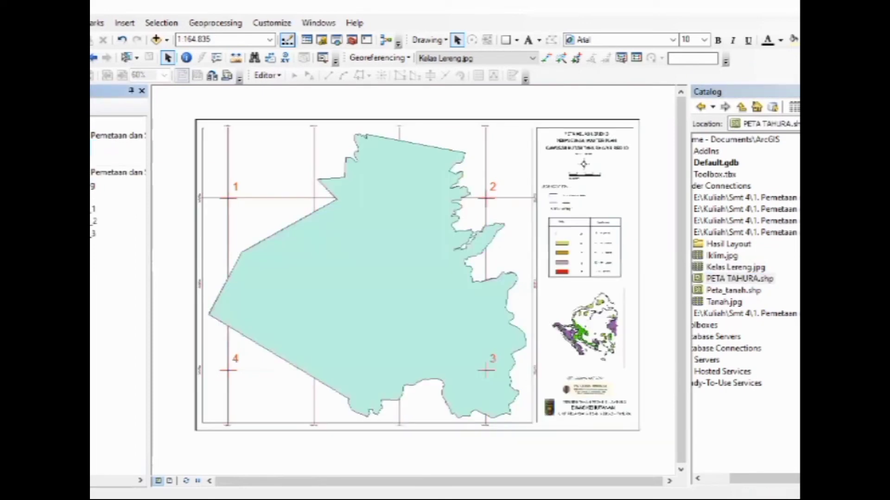
right_click(51, 148)
mouse_move(229, 384)
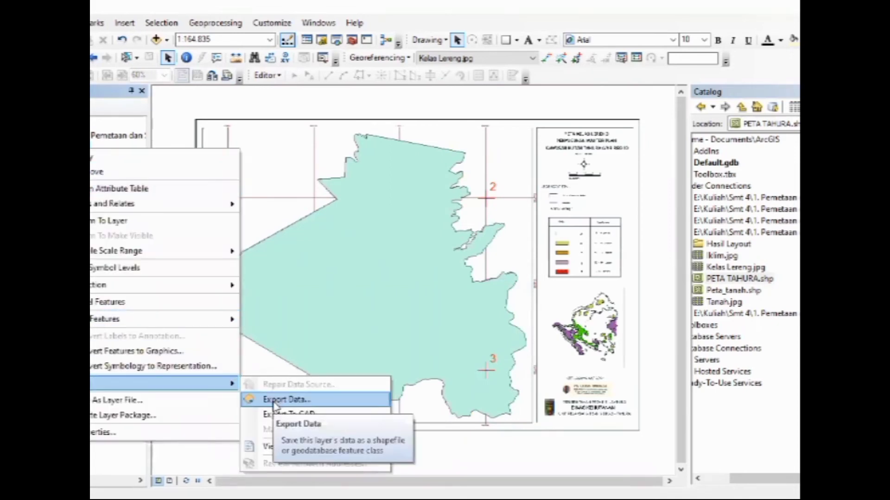
click(283, 401)
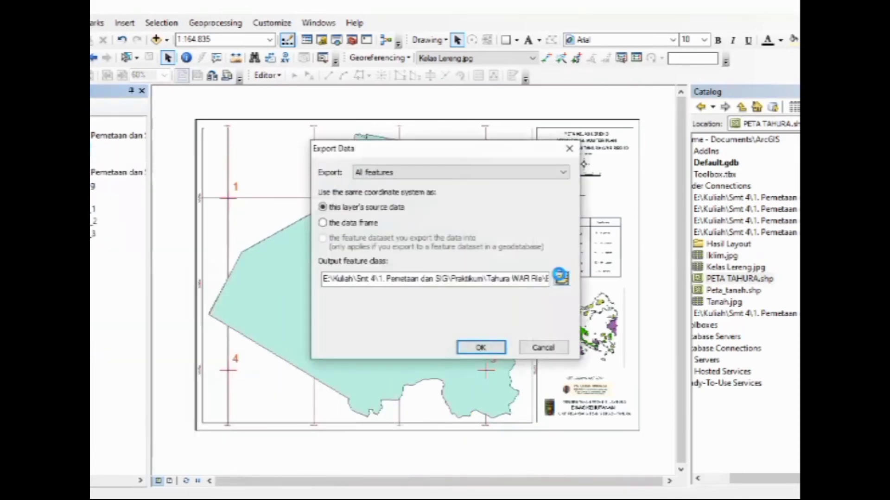
click(560, 277)
triple_click(415, 320)
text(Kelas Lereng)
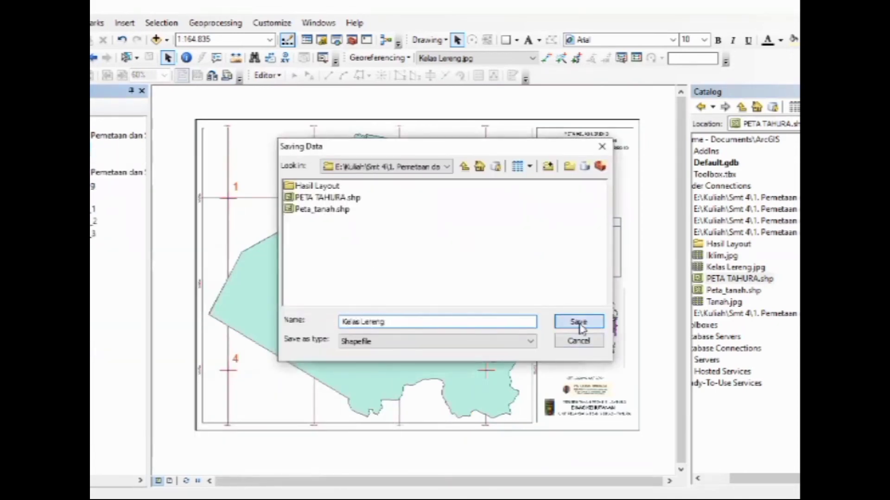
click(578, 322)
click(479, 349)
click(486, 302)
Remove the original PETA TAHURA layer and style the Kelas_Lereng layer as Hollow with a red outline of width 1
right_click(55, 170)
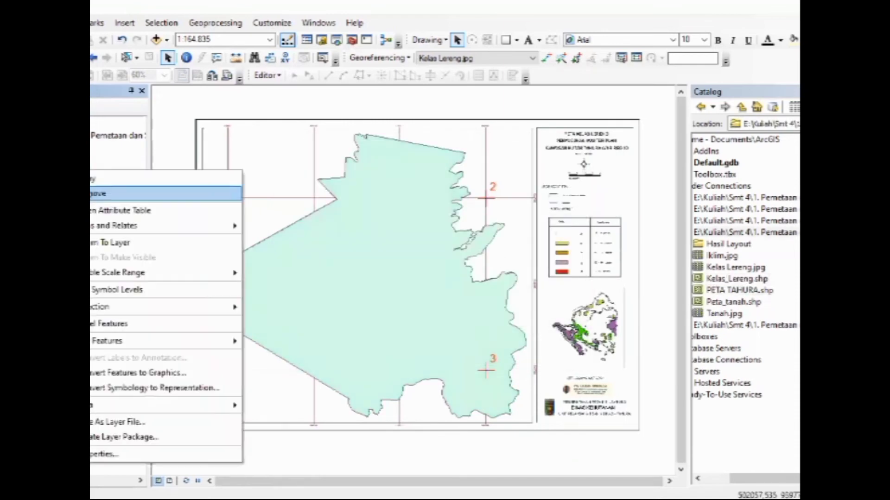
click(77, 193)
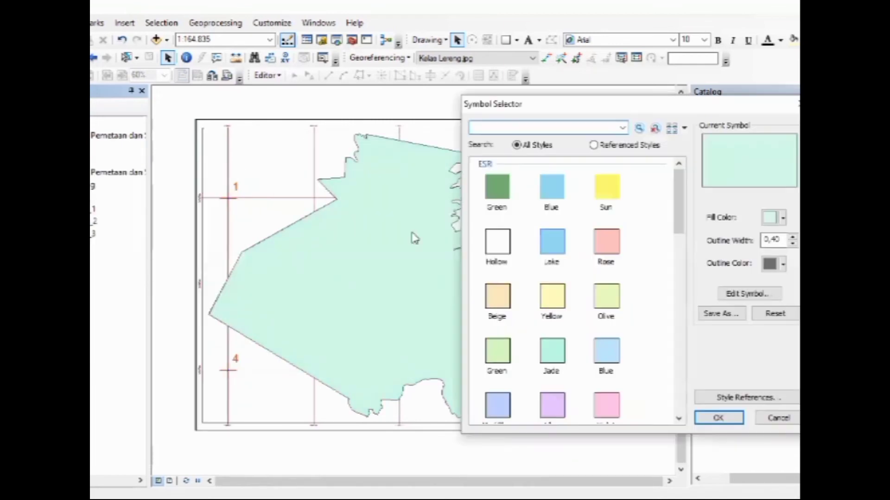
click(497, 241)
double_click(773, 239)
text(1)
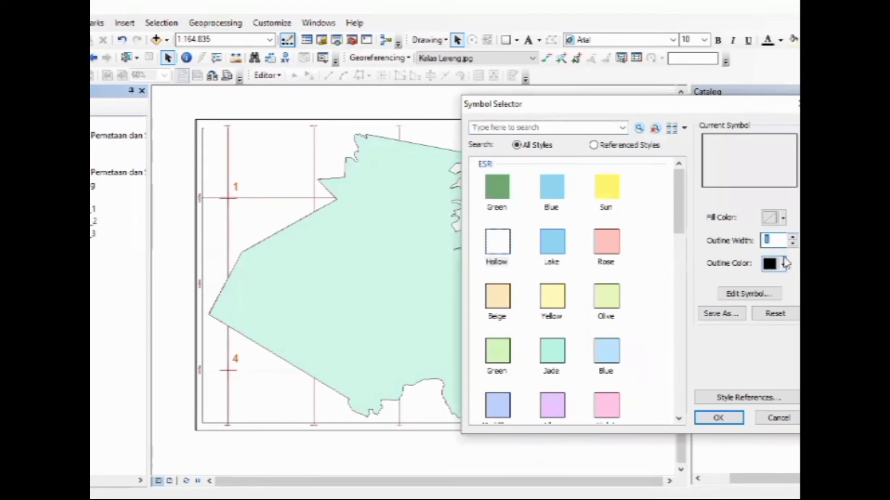
click(782, 264)
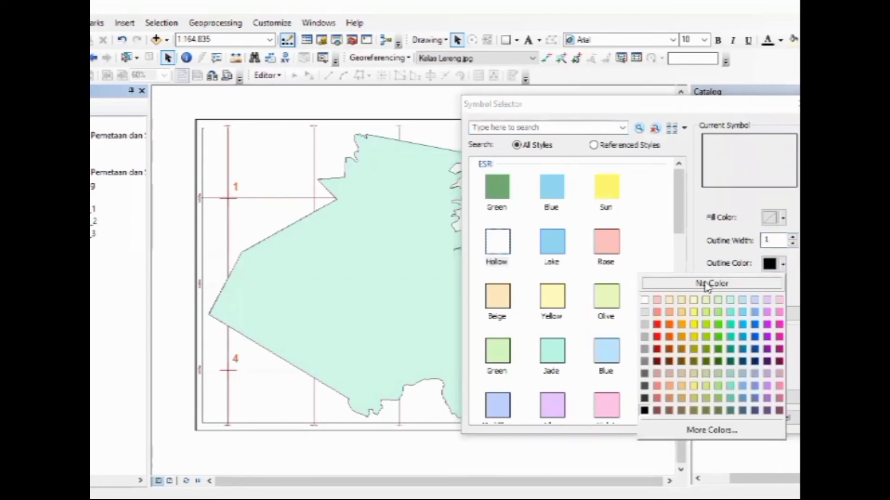
click(657, 324)
click(716, 418)
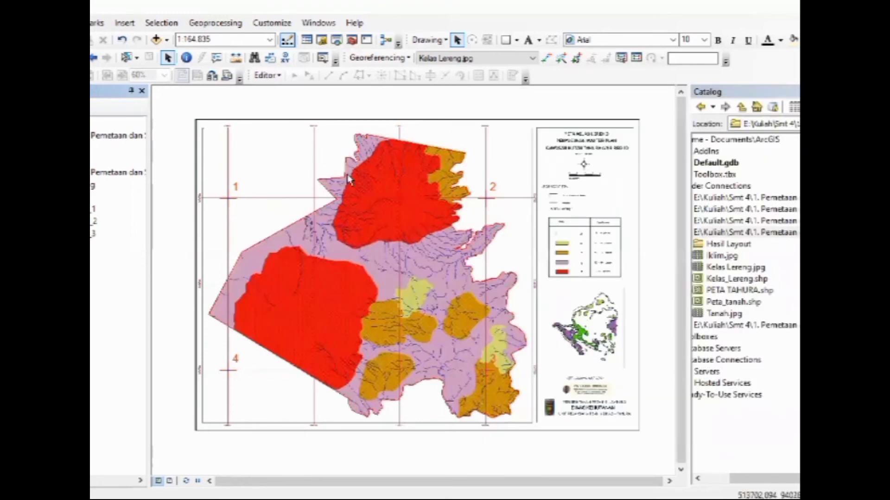
Start editing the Kelas_Lereng boundary polygon with the Cut Polygons tool and set the map scale to 1:25.000
click(266, 75)
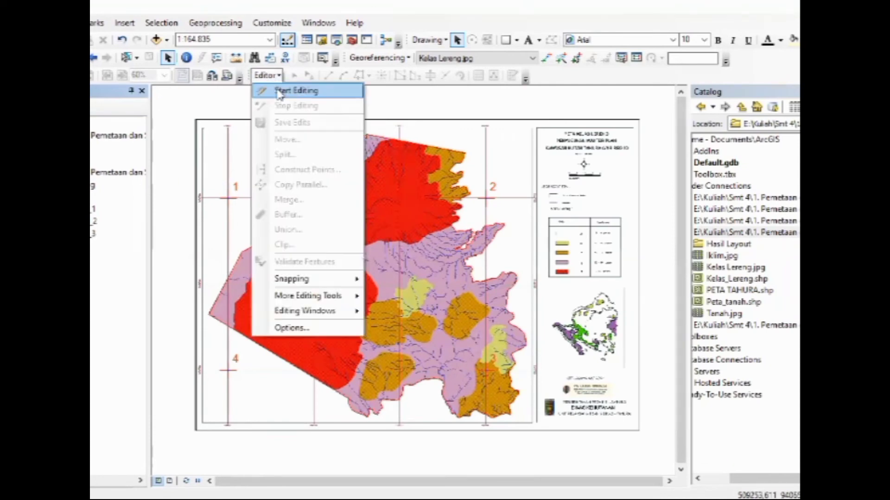
click(278, 88)
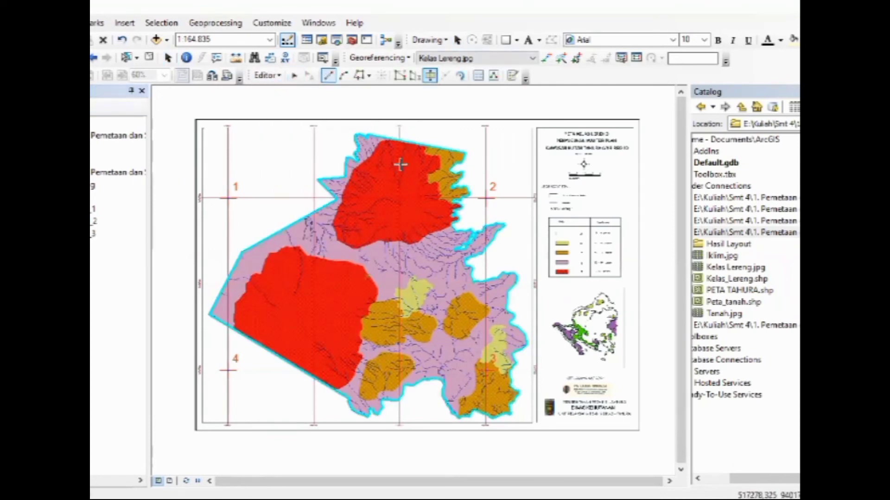
click(270, 39)
click(243, 54)
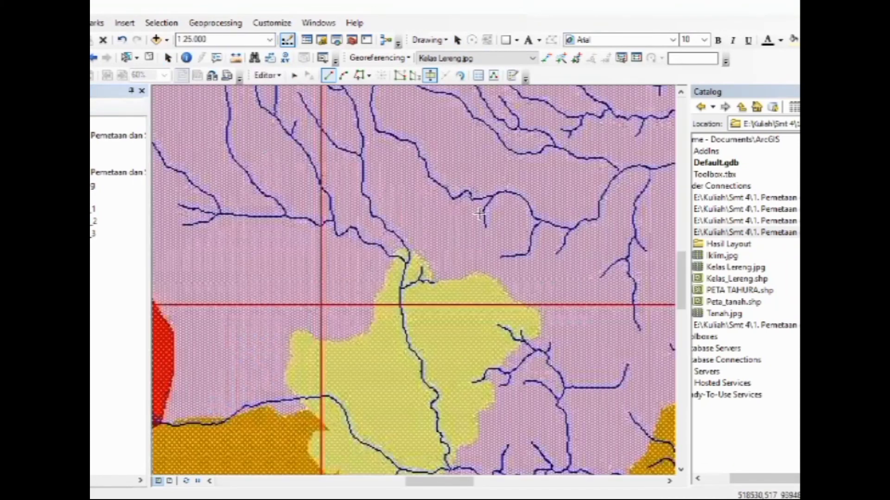
Start a cut line where the large southwestern red zone's west edge meets the boundary and trace that edge north to its first corner
key(Left)
key(Left)
key(Left)
key(Left)
key(Left)
key(Left)
key(Left)
key(Down)
key(Down)
key(Down)
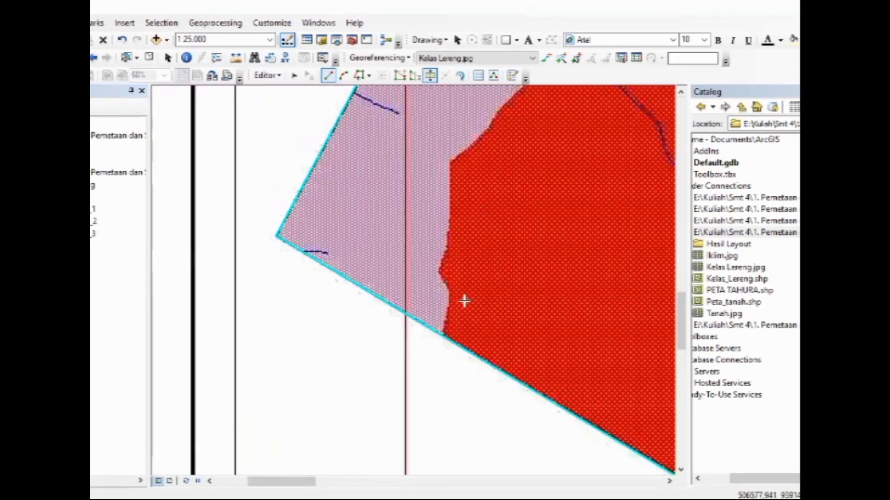
click(444, 337)
click(450, 293)
click(439, 271)
click(448, 248)
click(451, 220)
click(448, 164)
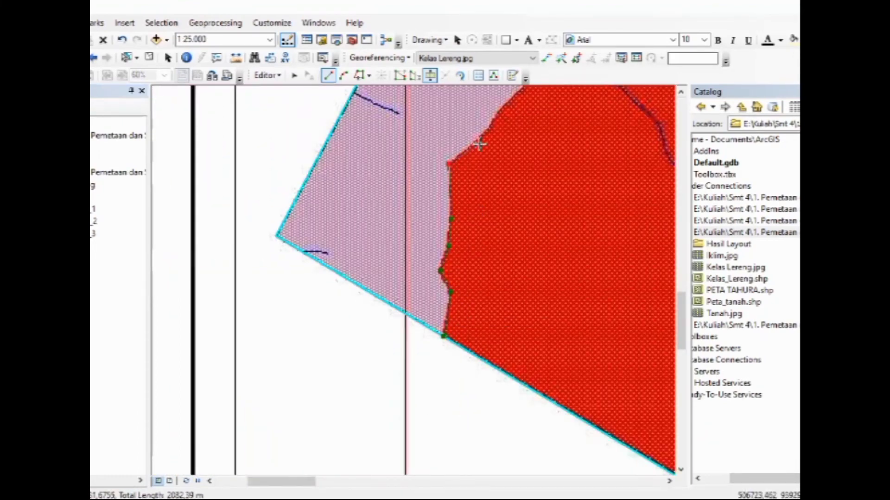
Continue the cut line up the stepped northwestern edge of the southwestern red zone, between red and purple
key(Right)
key(Up)
click(398, 218)
click(398, 209)
click(427, 182)
click(424, 129)
click(448, 120)
key(Right)
key(Up)
key(Up)
key(Up)
key(Up)
key(Up)
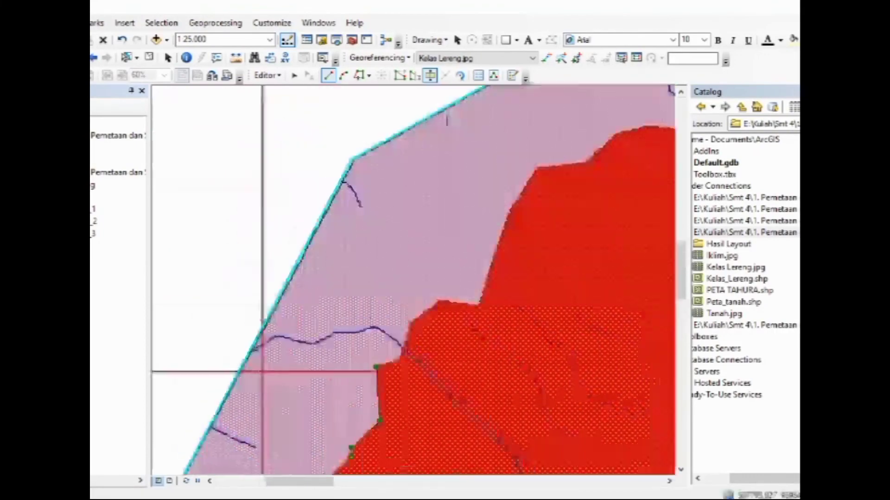
click(411, 321)
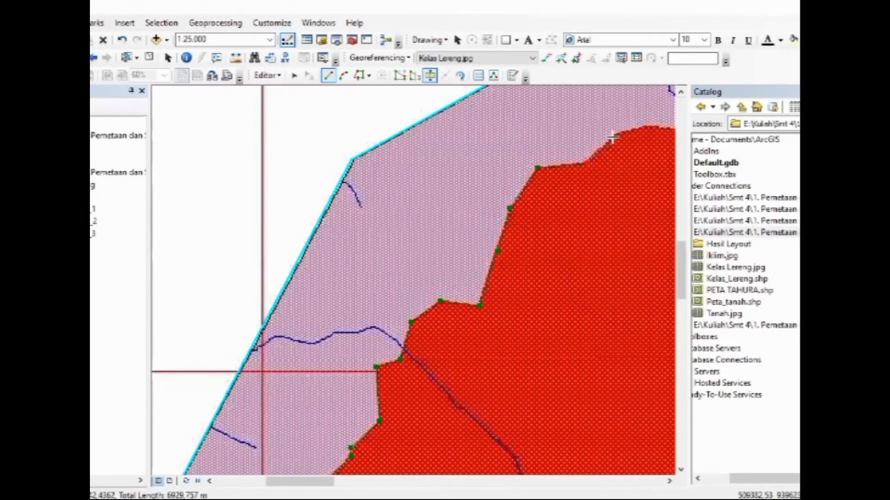
Trace the northern edge of the southwestern red zone eastward to where it bends down toward the southeast
key(Right)
click(434, 125)
click(462, 129)
click(514, 121)
click(566, 183)
key(Right)
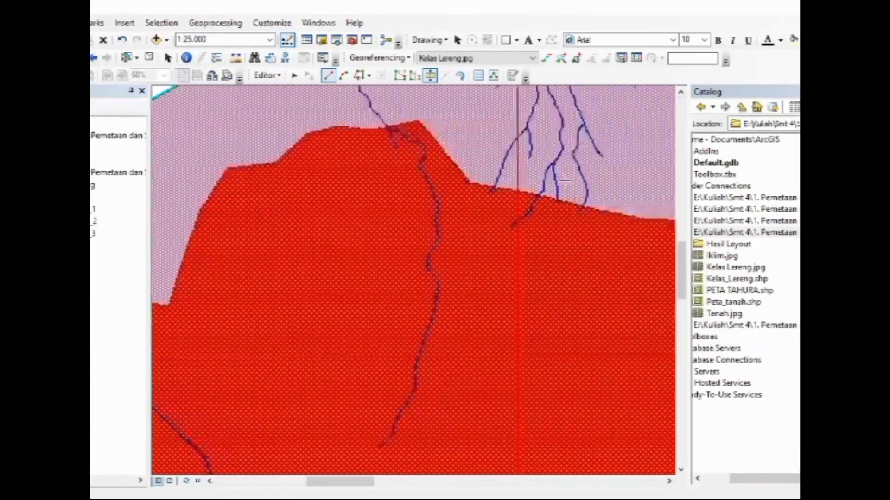
key(Down)
click(404, 191)
click(432, 194)
click(593, 222)
click(624, 227)
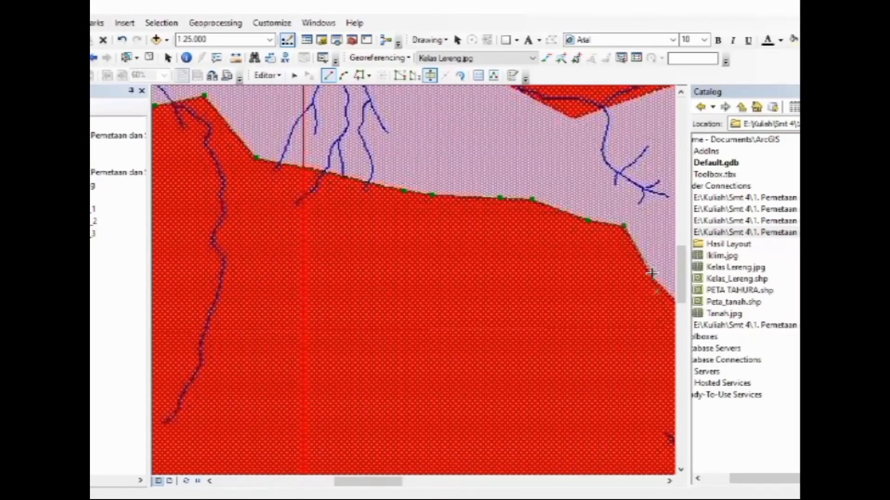
Carry the cut line down the southwestern red zone's eastern side, past the purple area and along the orange zone
click(650, 273)
drag(658, 283, 468, 90)
click(494, 123)
click(521, 171)
click(531, 183)
click(531, 230)
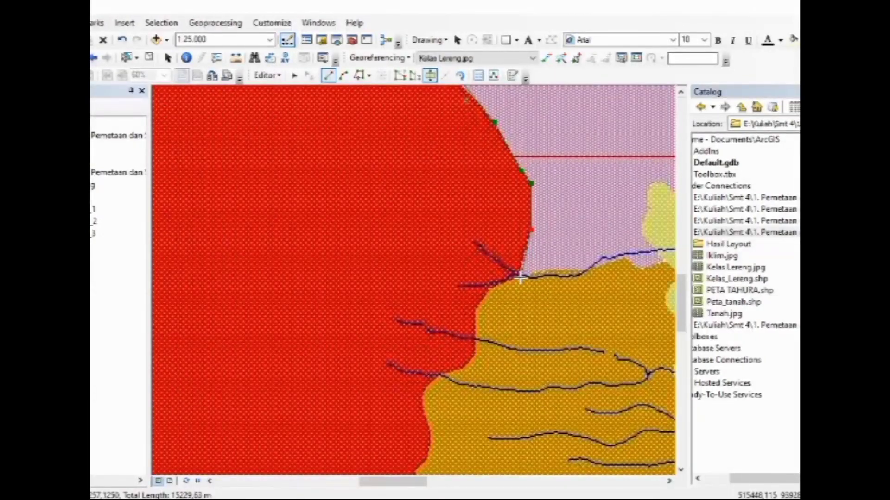
click(477, 309)
click(478, 355)
click(431, 432)
Follow the southwestern red zone's eastern edge from the orange zone's lower part down around the notch in the purple area
drag(433, 448, 504, 184)
click(500, 199)
click(485, 221)
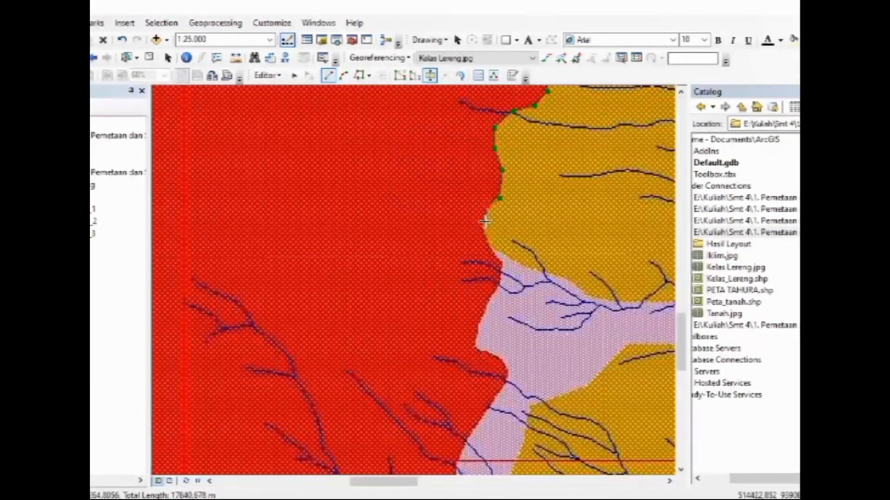
click(478, 334)
click(477, 350)
click(491, 355)
click(507, 365)
click(508, 379)
click(498, 396)
drag(496, 412, 496, 245)
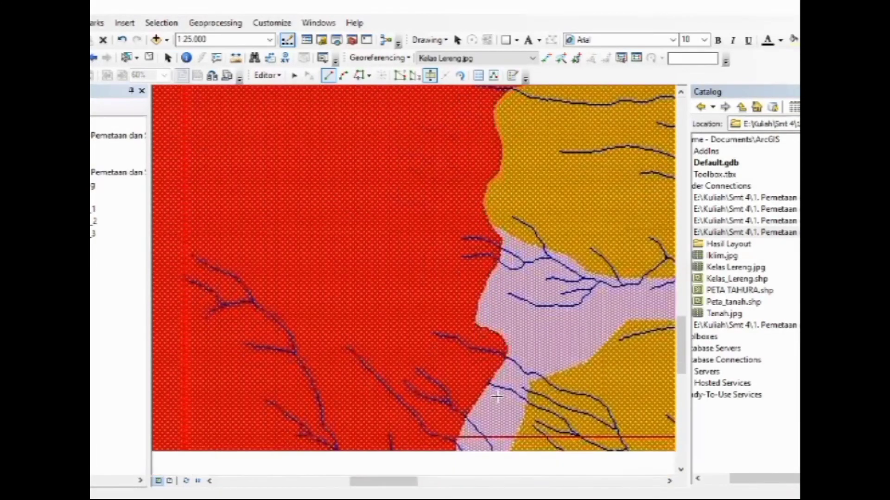
Trace the southwestern red zone's southeastern edge to the southern boundary and finish the cut line there
click(466, 273)
click(454, 329)
click(428, 360)
click(400, 386)
click(371, 410)
click(351, 417)
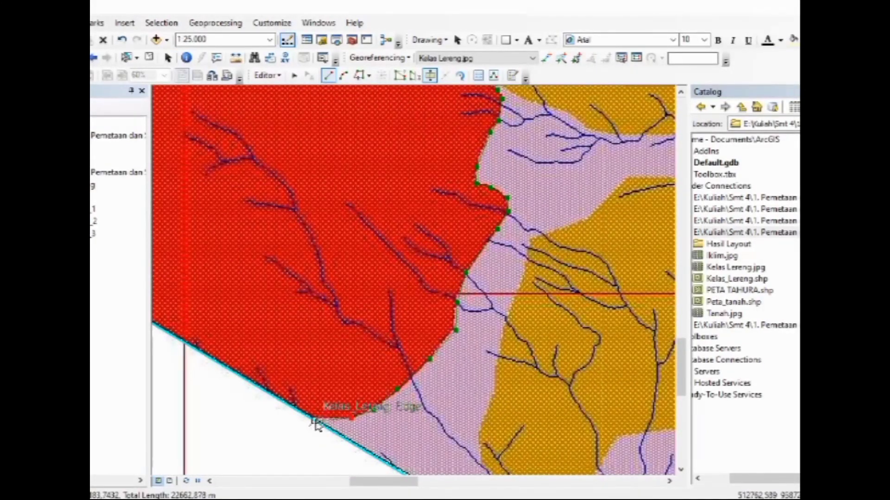
double_click(316, 421)
Start a cut line for the northern red zone at its southeastern boundary point and trace its southern edge westward to the pointed dip
key(Up)
key(Up)
key(Up)
key(Right)
key(Right)
key(Right)
key(Right)
key(Right)
key(Right)
key(Right)
key(Right)
key(Right)
key(Right)
key(Right)
key(Right)
key(Right)
key(Right)
key(Right)
key(Right)
key(Right)
key(Up)
key(Up)
key(Up)
key(Up)
key(Up)
key(Up)
key(Up)
key(Up)
key(Up)
key(Up)
key(Up)
key(Up)
key(Up)
key(Up)
key(Up)
key(Up)
key(Up)
key(Up)
key(Up)
key(Up)
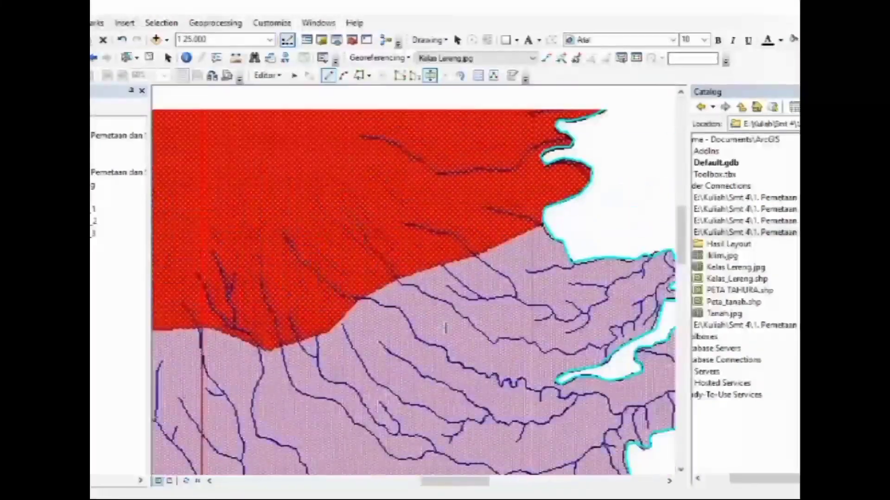
key(Right)
key(Right)
key(Down)
key(Left)
key(Down)
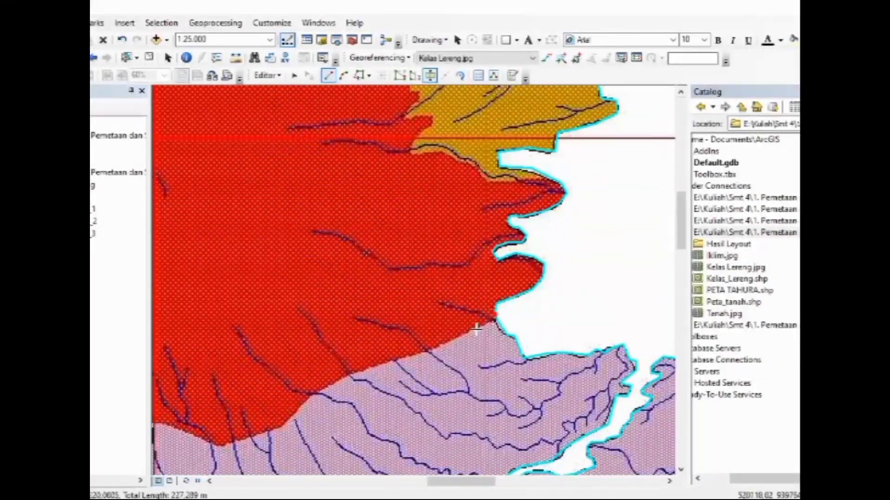
key(Left)
Continue the cut line west along the northern red zone's southern edge to its southwestern tip
key(Left)
key(Left)
key(Left)
key(Left)
key(Left)
key(Left)
key(Left)
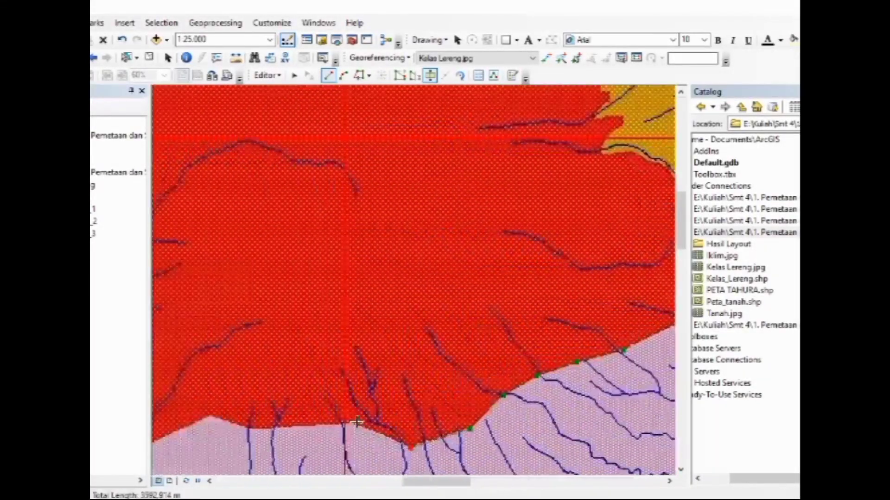
click(358, 422)
click(291, 428)
click(249, 429)
click(212, 415)
key(Left)
key(Left)
key(Left)
key(Left)
key(Left)
key(Left)
key(Left)
key(Left)
key(Left)
key(Left)
key(Down)
key(Down)
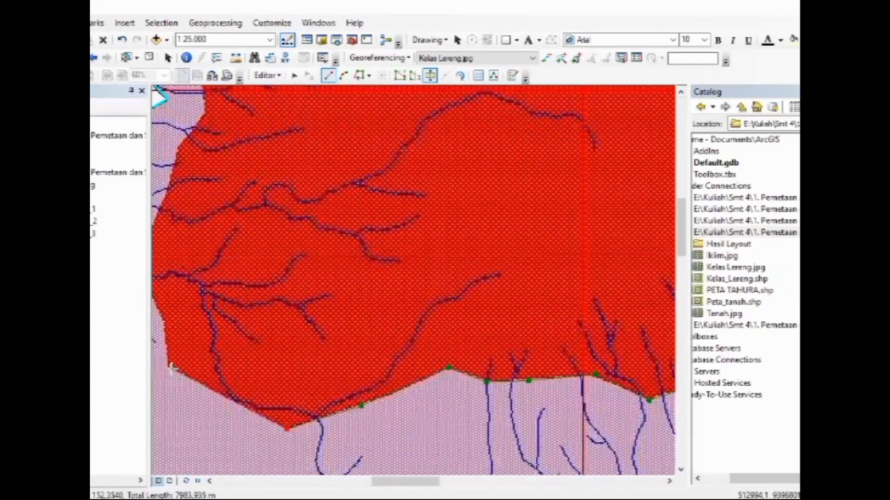
Trace the northern red zone's edge around its southwestern corner and up its lower western side
click(170, 368)
key(Left)
key(Left)
key(Left)
key(Up)
click(235, 342)
click(208, 289)
click(235, 225)
click(251, 177)
click(277, 136)
key(Up)
key(Up)
key(Up)
key(Up)
key(Up)
key(Up)
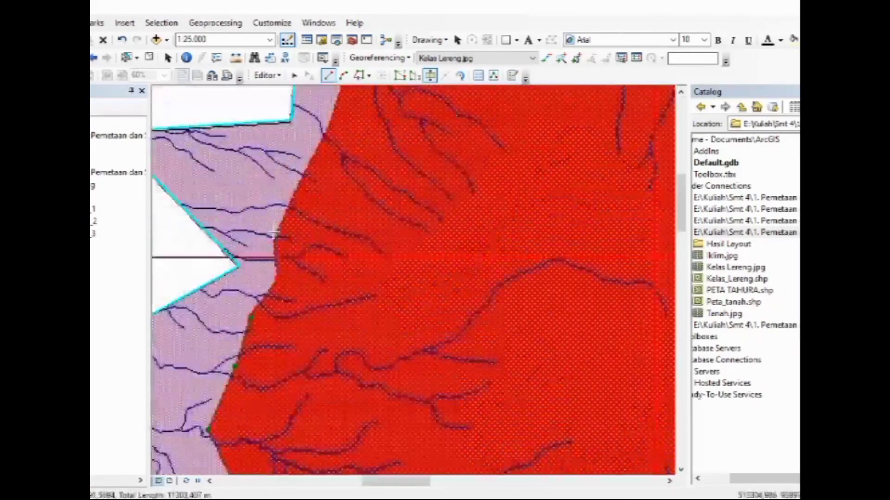
Extend the cut line up the northern red zone's western side and onto its slanting northwestern edge
click(275, 232)
click(323, 136)
key(Right)
key(Right)
key(Right)
key(Right)
key(Right)
key(Up)
key(Up)
key(Up)
key(Up)
key(Up)
key(Up)
key(Up)
key(Up)
key(Up)
key(Up)
click(228, 310)
click(285, 267)
click(307, 248)
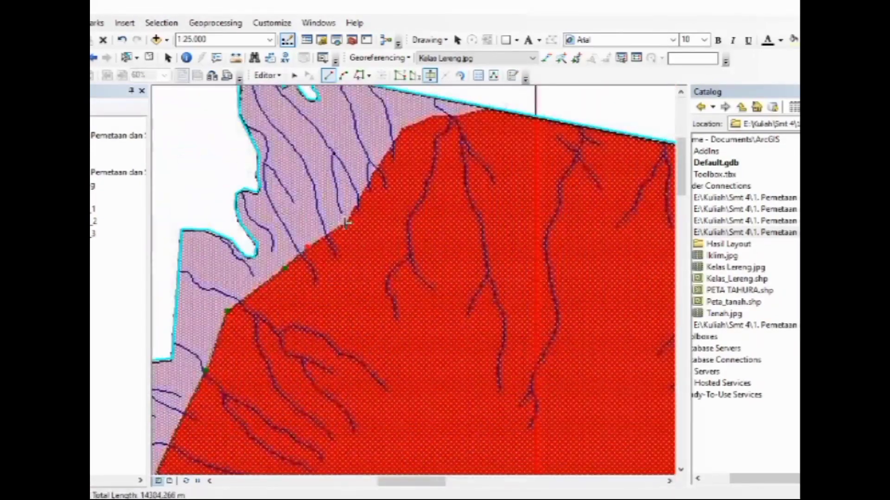
Trace the last stretch of the northern red zone's northwestern edge and end the cut line at the northern boundary
click(346, 224)
click(379, 165)
click(404, 126)
click(449, 116)
click(485, 110)
Start a cut line at the northern boundary between the red and northeastern orange zones, tracing their stepped border south past the large orange inlet
key(Right)
key(Right)
key(Right)
key(Right)
key(Right)
key(Right)
key(Right)
key(Right)
key(Right)
key(Right)
key(Right)
key(Right)
key(Down)
key(Down)
key(Down)
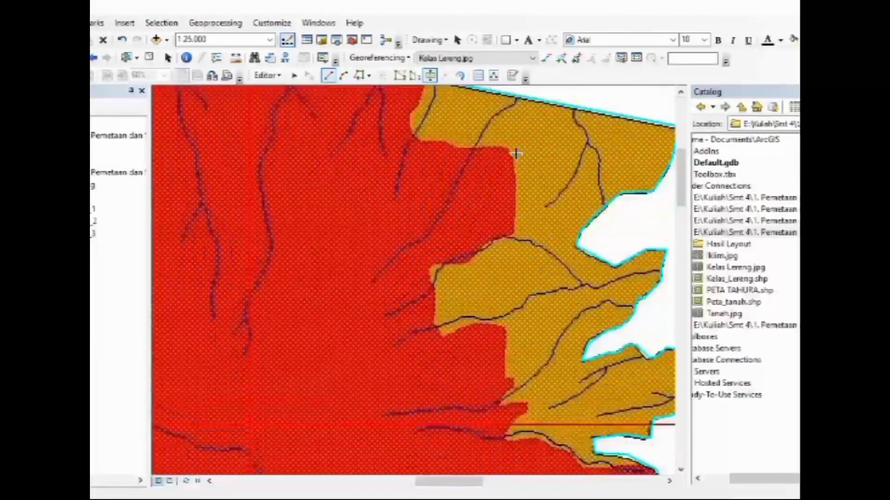
key(Up)
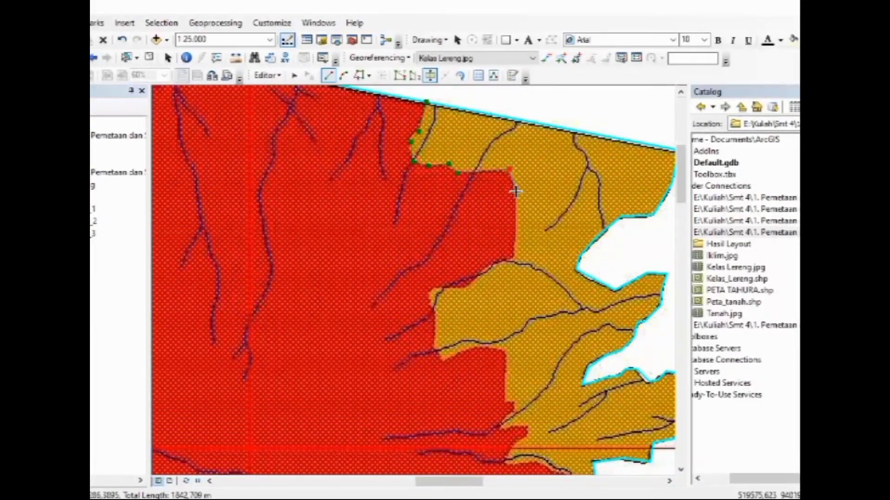
click(444, 361)
click(473, 347)
click(508, 352)
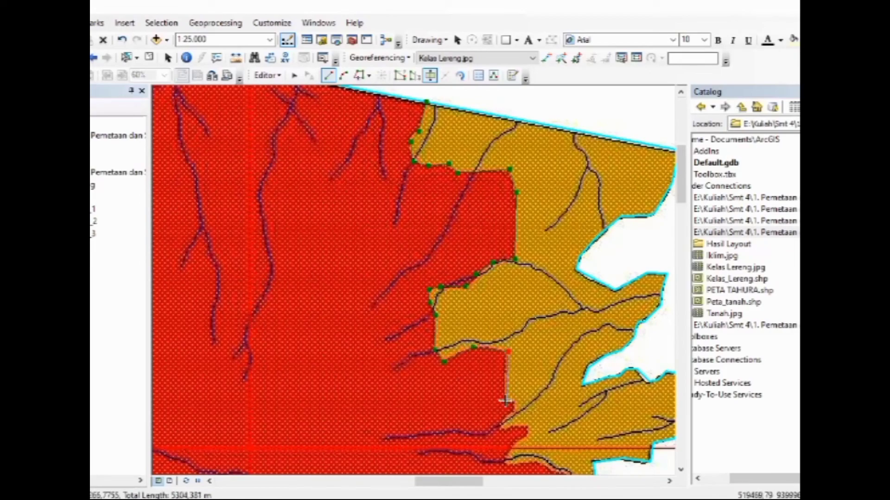
Extend the cut line southeast along the stepped border between the red and northeastern orange zones, toward the eastern boundary
click(511, 428)
click(530, 425)
click(529, 436)
key(Down)
key(Down)
key(Down)
click(507, 392)
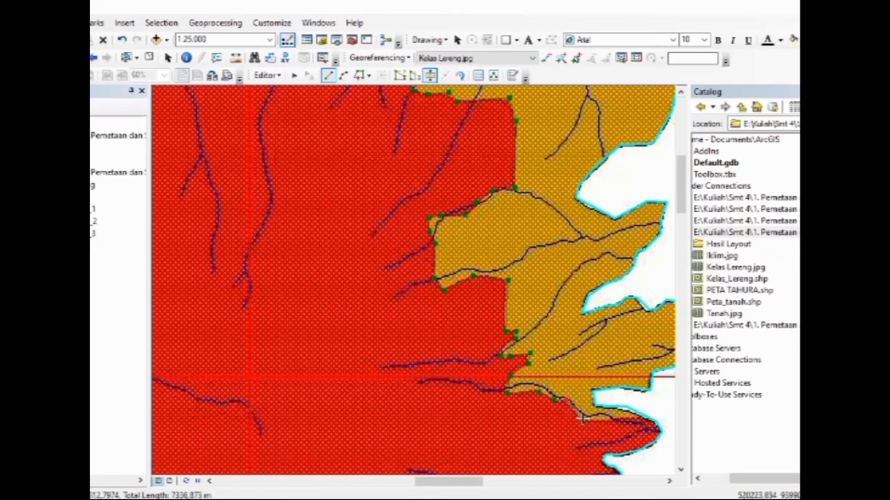
Start a cut line at the southern boundary and trace north along the border between the southwestern purple and southern orange zones
key(Down)
key(Down)
key(Down)
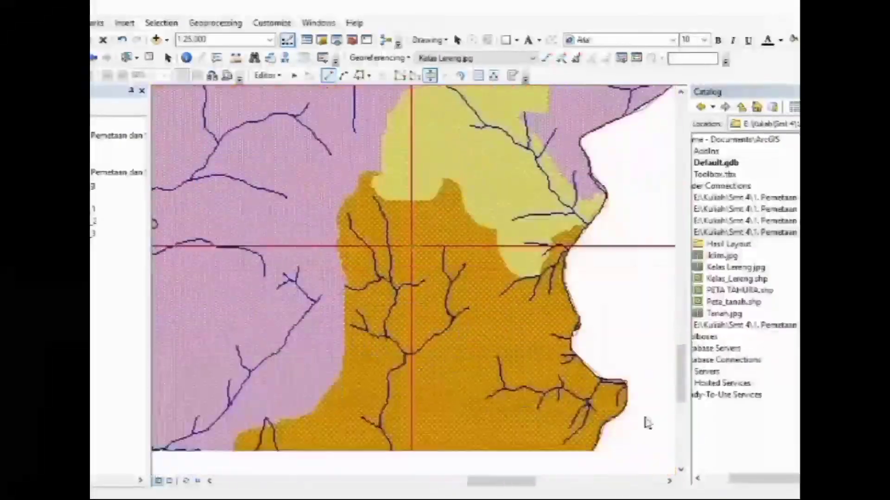
key(Down)
key(Down)
key(Down)
click(291, 428)
click(307, 407)
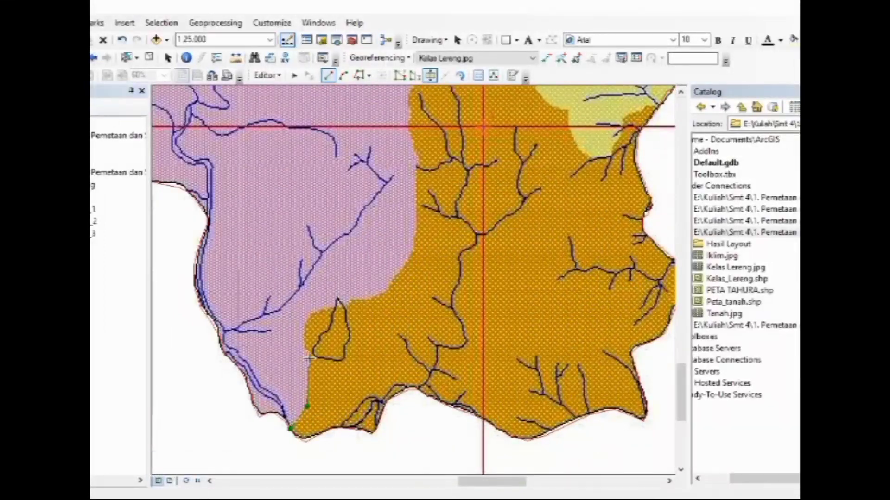
click(309, 358)
click(308, 319)
click(353, 301)
click(388, 288)
click(416, 219)
click(417, 160)
click(409, 128)
Try to complete the cut around the southern orange zone's northern tip and along the yellow zone's lower edge to the eastern boundary
key(Up)
key(Up)
key(Up)
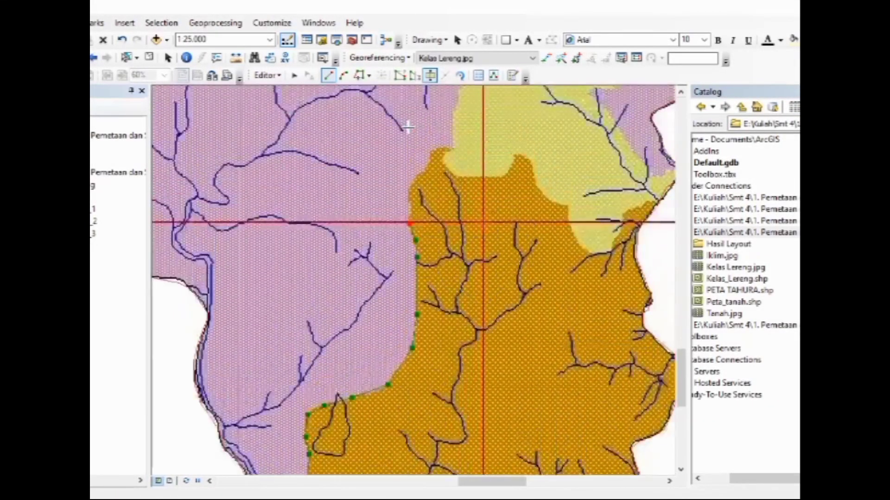
click(407, 189)
click(431, 160)
click(430, 151)
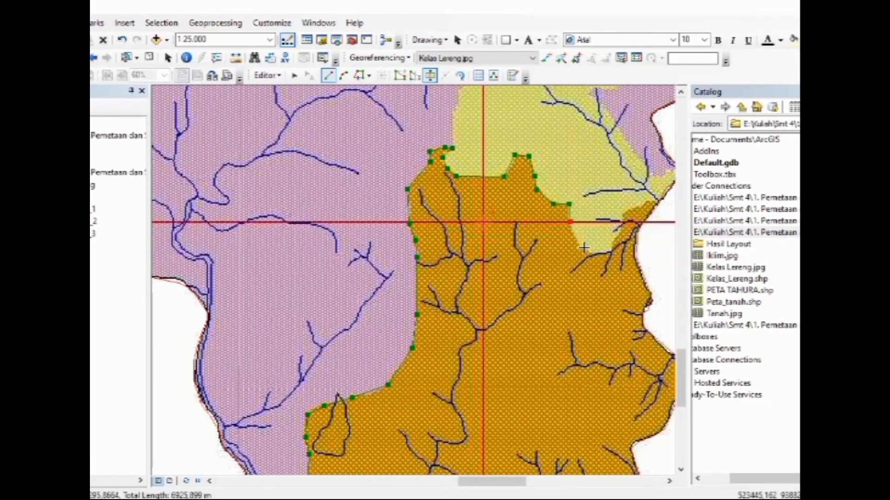
click(623, 214)
double_click(660, 201)
click(557, 287)
Start a new cut line at the eastern boundary, tracing west along the edge between the yellow and southern orange zones
click(660, 201)
click(644, 202)
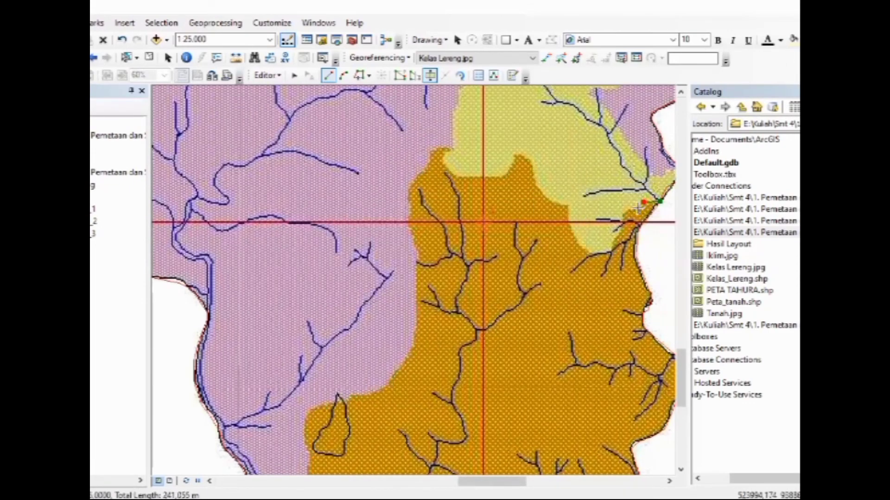
click(624, 213)
click(618, 235)
click(610, 250)
click(592, 253)
click(569, 207)
click(538, 185)
click(515, 155)
click(507, 174)
click(458, 177)
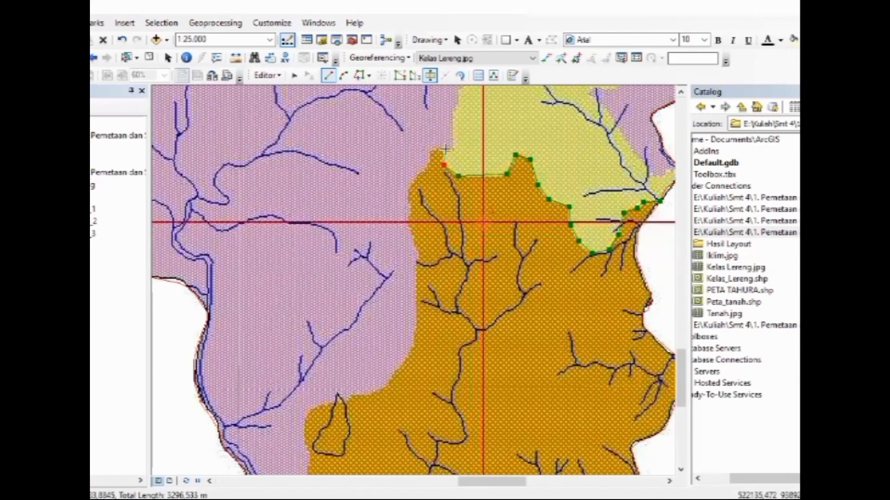
Try to finish the cut around the orange zone's northwestern tip and partway down its western side
click(443, 146)
click(426, 163)
click(408, 184)
click(409, 229)
double_click(418, 296)
click(546, 286)
Select the slope polygon for cutting and trace a cut line from the eastern boundary along the yellow zone's lower edge
click(294, 75)
click(367, 134)
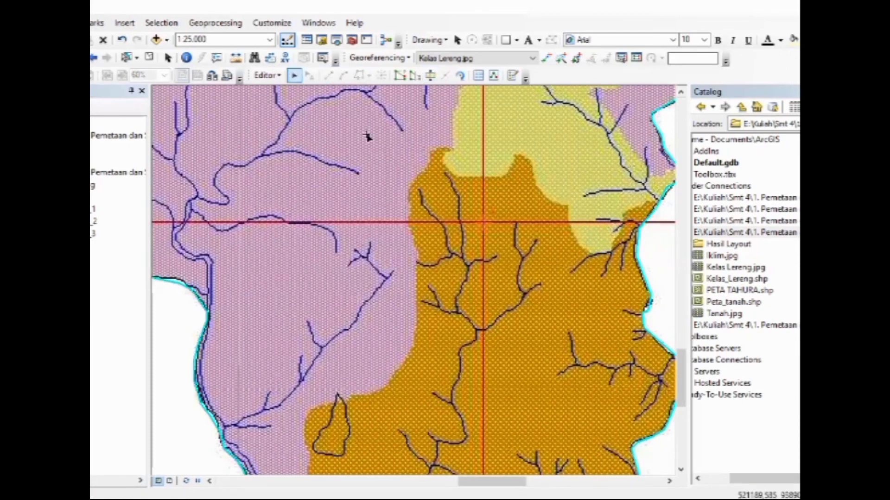
click(430, 76)
click(660, 200)
click(612, 250)
click(592, 252)
click(570, 227)
click(569, 206)
click(553, 200)
click(535, 184)
click(532, 162)
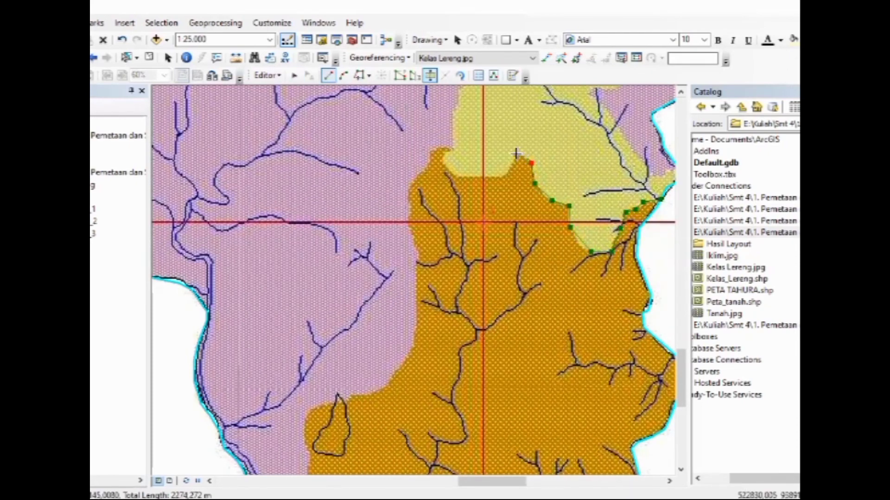
Continue the cut line down the southern orange zone's western edge and finish it across the southern boundary
click(415, 252)
click(402, 363)
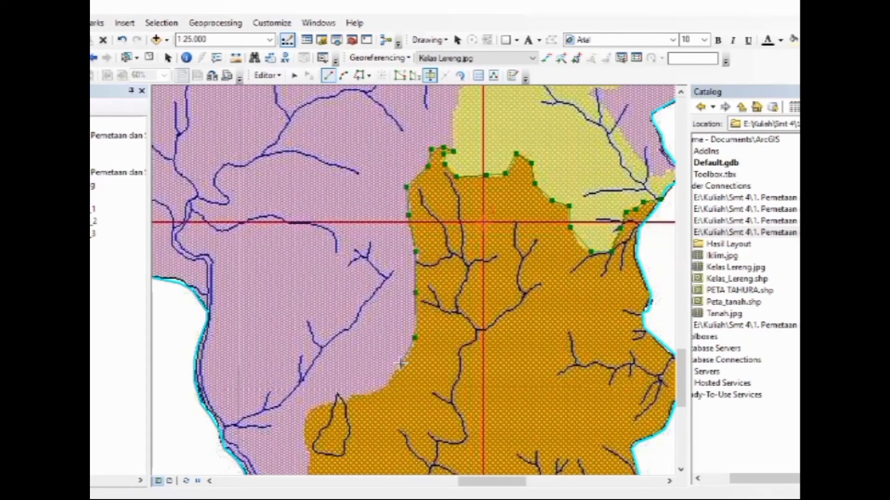
click(387, 386)
click(311, 411)
click(308, 448)
key(Down)
click(309, 364)
click(304, 382)
double_click(284, 399)
Start a cut line on the western red zone's edge and trace the adjoining large orange zone's southern edge east to the purple notch
key(Up)
key(Up)
key(Up)
key(Up)
key(Up)
key(Up)
key(Up)
key(Up)
key(Up)
key(Up)
key(Up)
key(Up)
key(Up)
key(Up)
key(Up)
key(Up)
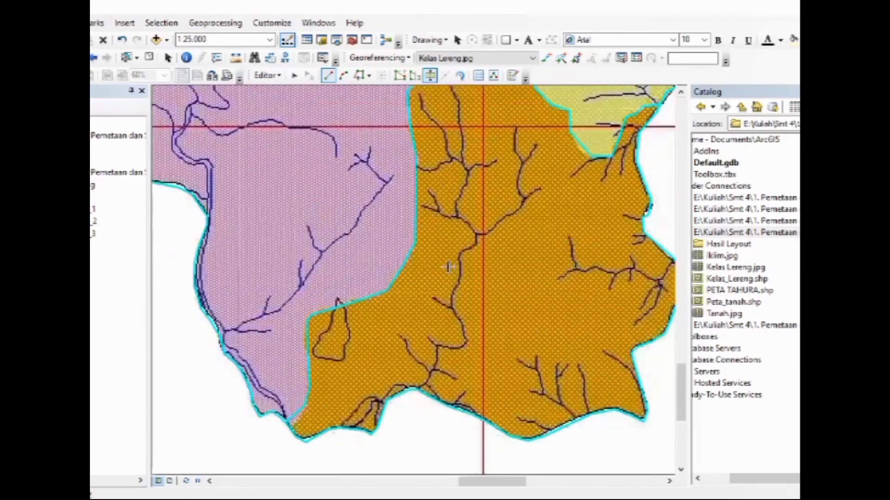
key(Left)
key(Left)
key(Left)
key(Left)
key(Left)
key(Left)
key(Left)
key(Left)
key(Left)
key(Left)
key(Left)
key(Left)
key(Left)
key(Left)
key(Left)
key(Left)
key(Left)
key(Left)
key(Left)
key(Left)
click(231, 273)
click(260, 289)
click(304, 302)
click(327, 319)
click(361, 324)
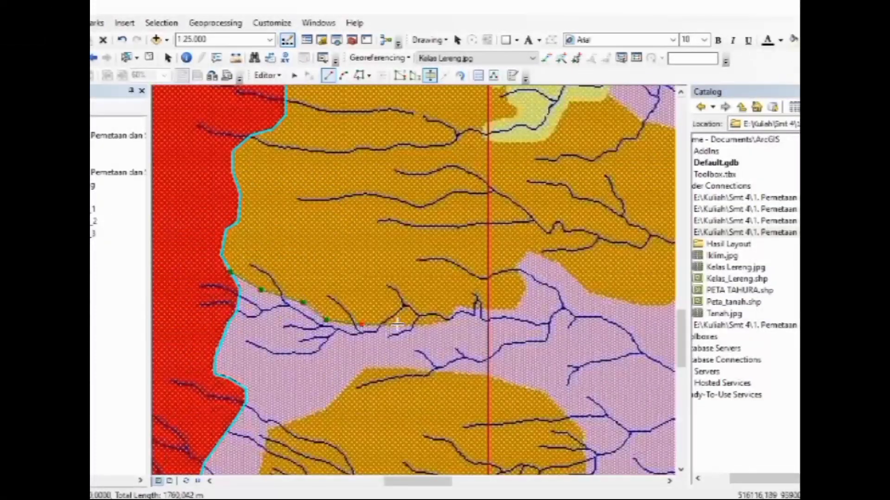
click(406, 324)
click(446, 322)
click(513, 309)
Trace the cut line around the purple notch and along the orange zone's southeastern edge to its easternmost point
click(518, 266)
click(563, 267)
click(590, 296)
key(Right)
key(Right)
key(Right)
key(Right)
key(Right)
key(Up)
key(Up)
key(Up)
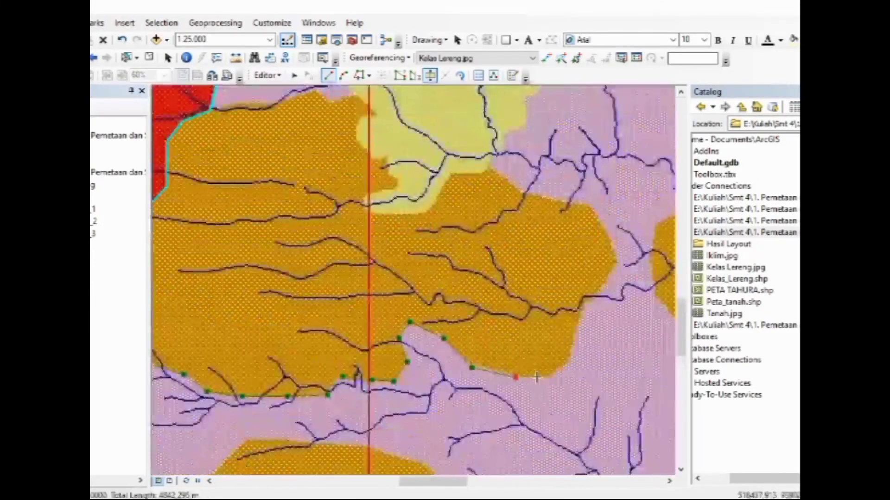
click(549, 377)
click(569, 361)
click(619, 261)
Trace the large orange zone's northeastern edge back west, following the underside of the yellow zone to its southwestern corner
click(590, 203)
click(493, 167)
click(452, 173)
click(429, 210)
click(394, 213)
click(367, 213)
click(362, 198)
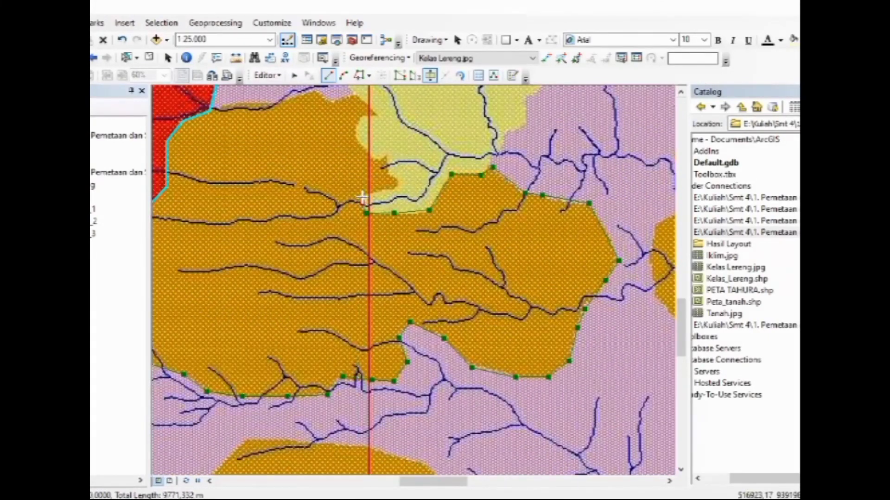
Trace the yellow zone's indented western edge and the orange zone's northern edge, finishing the cut at the red zone's border
click(398, 189)
click(397, 175)
click(389, 171)
click(376, 114)
click(358, 95)
click(332, 102)
click(317, 93)
click(275, 103)
double_click(211, 109)
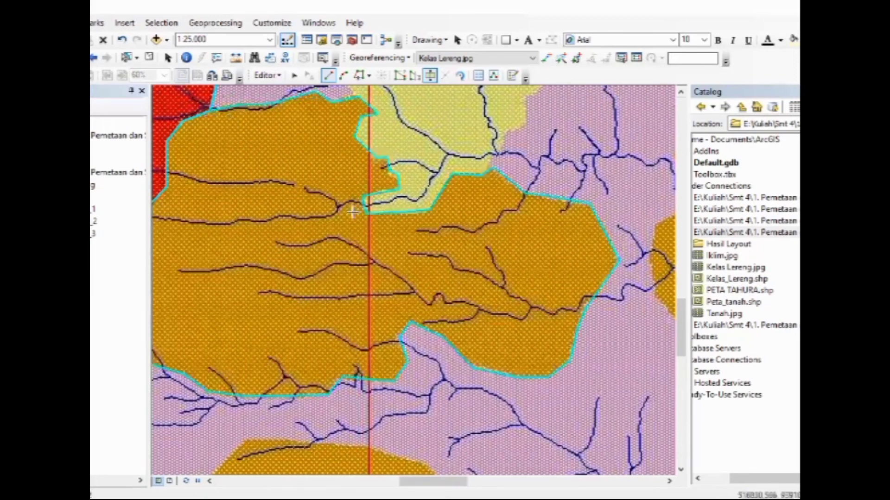
Start a cut line below the isolated southwestern orange zone and trace its eastern side and the northern edge westward
key(Down)
key(Down)
key(Down)
key(Down)
key(Down)
key(Down)
key(Down)
key(Left)
key(Left)
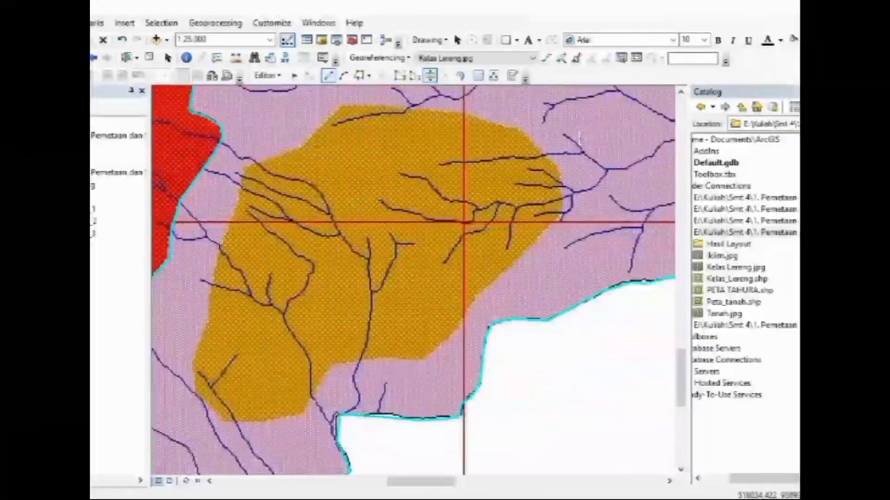
click(412, 370)
click(456, 329)
click(562, 214)
click(562, 189)
click(560, 171)
click(527, 135)
click(472, 115)
click(451, 112)
click(403, 109)
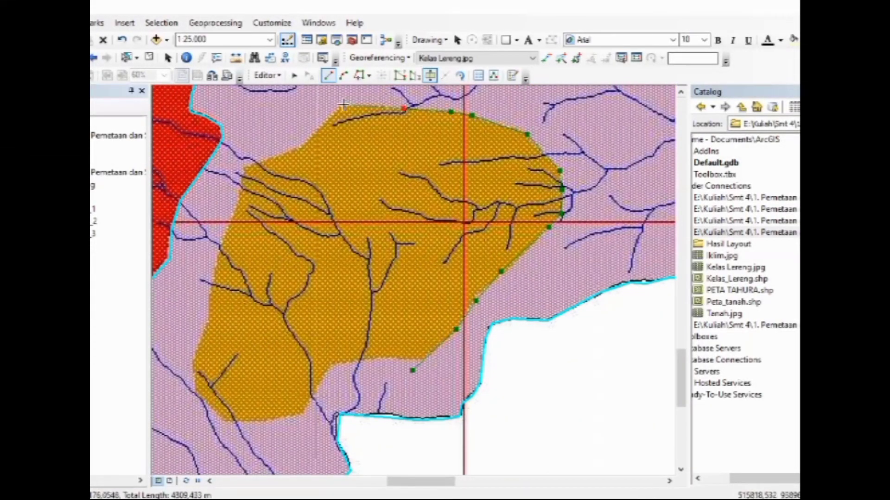
Trace the isolated southwestern orange zone's western and southern edges, closing the cut line across its starting segment
click(343, 105)
click(207, 322)
click(194, 357)
click(196, 391)
click(222, 422)
click(268, 419)
click(331, 366)
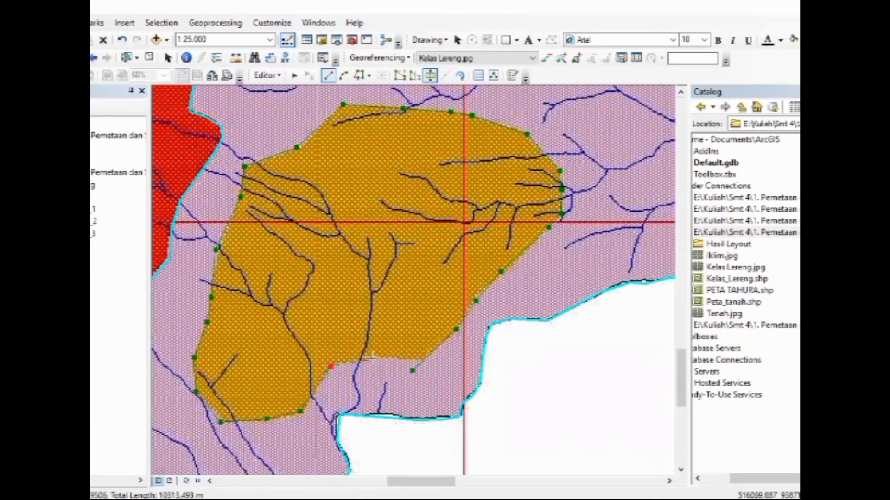
click(380, 357)
click(412, 357)
double_click(420, 360)
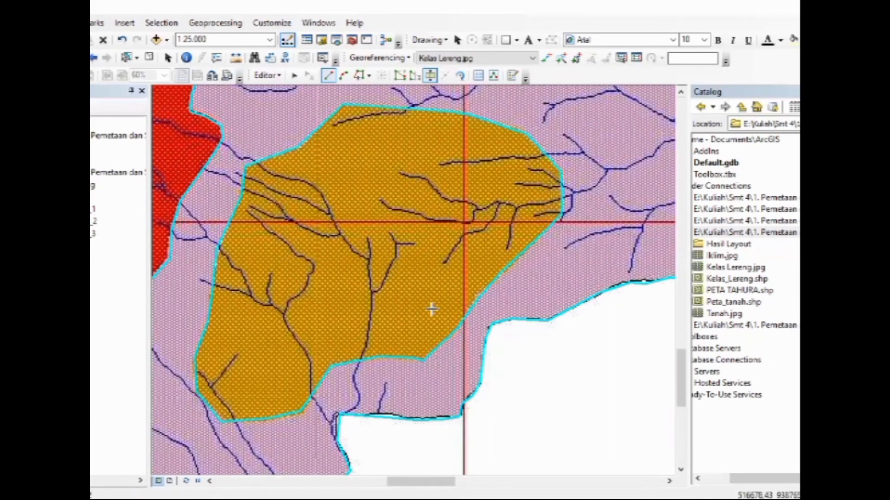
Start a cut line above the central orange zone's northern tip and trace its eastern and southern edges clockwise
key(Right)
key(Right)
key(Right)
key(Right)
key(Right)
key(Right)
key(Right)
key(Right)
key(Right)
key(Right)
key(Right)
key(Right)
key(Right)
key(Right)
key(Right)
key(Right)
key(Right)
key(Right)
key(Up)
key(Up)
key(Up)
key(Up)
key(Up)
key(Up)
key(Up)
key(Up)
key(Up)
key(Up)
key(Up)
key(Up)
key(Up)
key(Up)
key(Up)
key(Up)
click(482, 104)
click(525, 138)
click(532, 159)
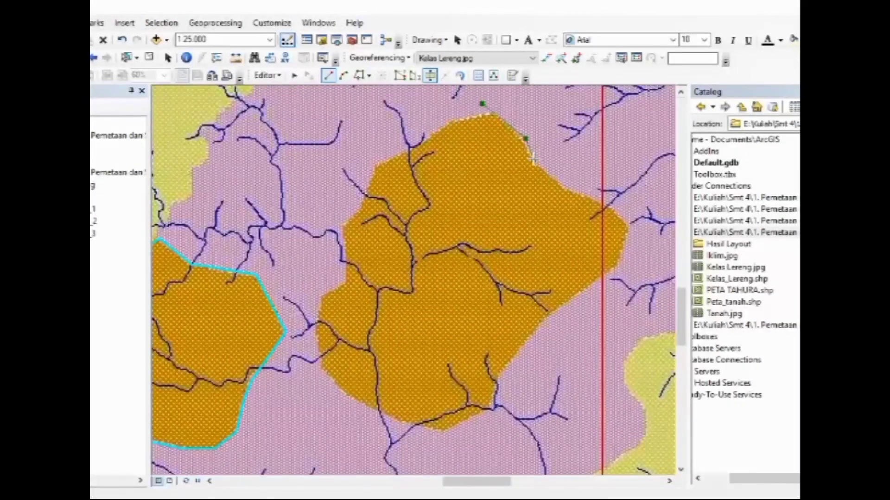
click(628, 226)
click(612, 271)
click(567, 301)
click(498, 379)
click(444, 433)
click(352, 398)
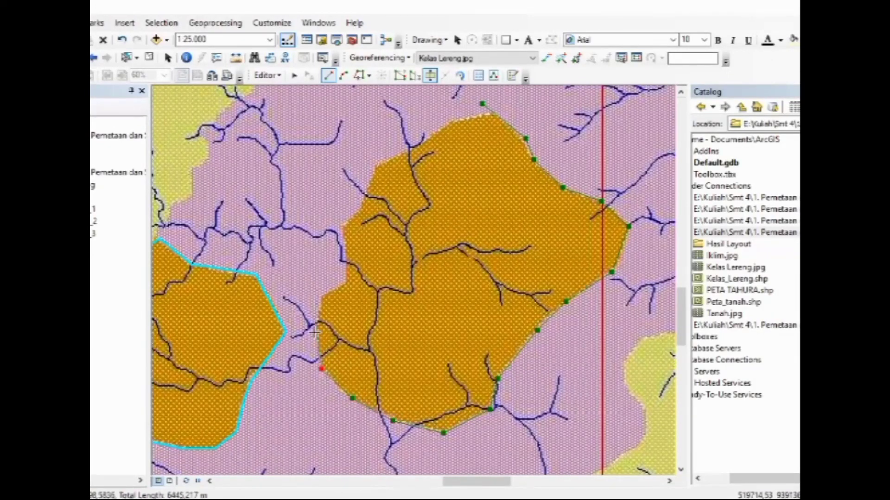
Trace the central orange zone's western and northwestern edges and close the cut line past its northern tip
click(314, 331)
click(344, 243)
click(343, 226)
click(376, 165)
click(412, 148)
click(451, 121)
click(482, 114)
double_click(505, 108)
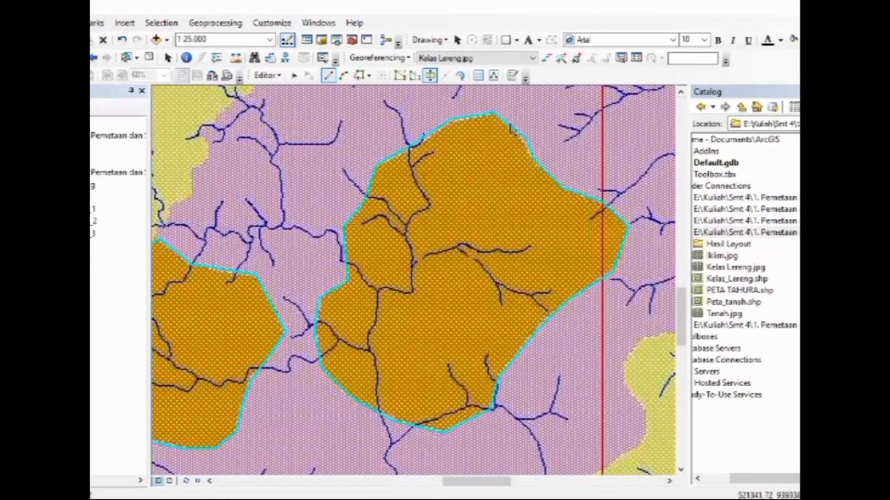
Start a cut line on the orange zone's border southwest of the central yellow zone and trace the yellow zone's western side to its northern tip
key(Right)
key(Right)
key(Right)
key(Right)
key(Right)
key(Right)
key(Right)
key(Right)
key(Right)
key(Right)
key(Right)
key(Right)
key(Right)
key(Right)
key(Right)
key(Right)
key(Right)
key(Right)
key(Down)
key(Down)
key(Down)
key(Down)
key(Down)
key(Down)
key(Down)
key(Down)
key(Down)
key(Down)
key(Down)
key(Down)
key(Down)
key(Down)
key(Down)
key(Down)
key(Down)
key(Down)
key(Up)
key(Up)
key(Up)
key(Up)
key(Up)
key(Up)
key(Up)
key(Up)
key(Up)
key(Up)
key(Up)
key(Up)
key(Up)
key(Up)
key(Up)
key(Up)
key(Up)
key(Up)
key(Up)
key(Up)
key(Left)
key(Left)
key(Left)
key(Left)
key(Left)
key(Left)
key(Left)
key(Left)
key(Left)
key(Left)
key(Left)
key(Left)
key(Left)
key(Left)
key(Left)
key(Left)
key(Down)
key(Down)
key(Down)
key(Down)
key(Down)
key(Down)
click(263, 312)
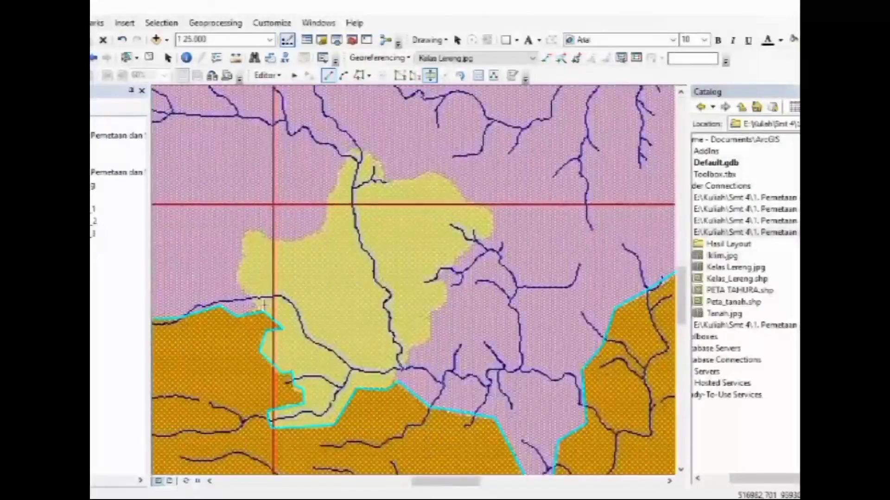
click(237, 279)
click(244, 258)
click(241, 237)
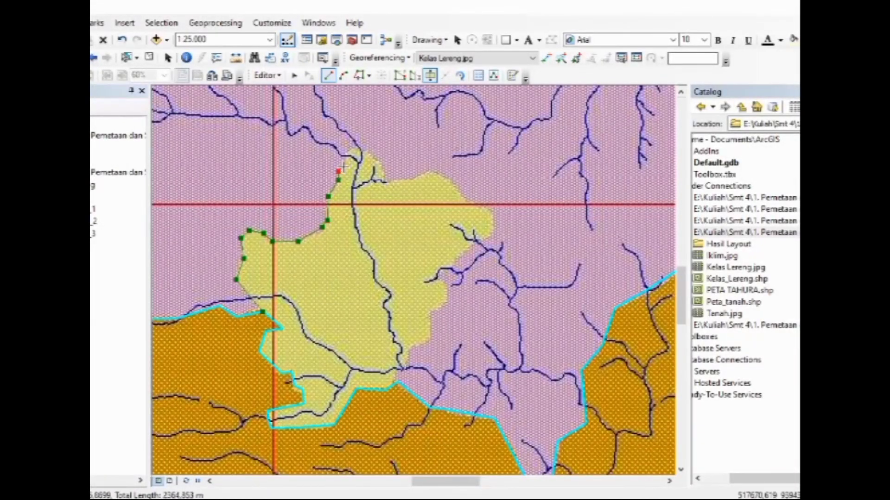
click(351, 148)
Trace the central yellow zone's northern and eastern edges and finish the cut line on the orange zone's border to the south
click(381, 161)
click(414, 179)
click(430, 172)
click(468, 203)
click(494, 217)
click(473, 241)
click(453, 267)
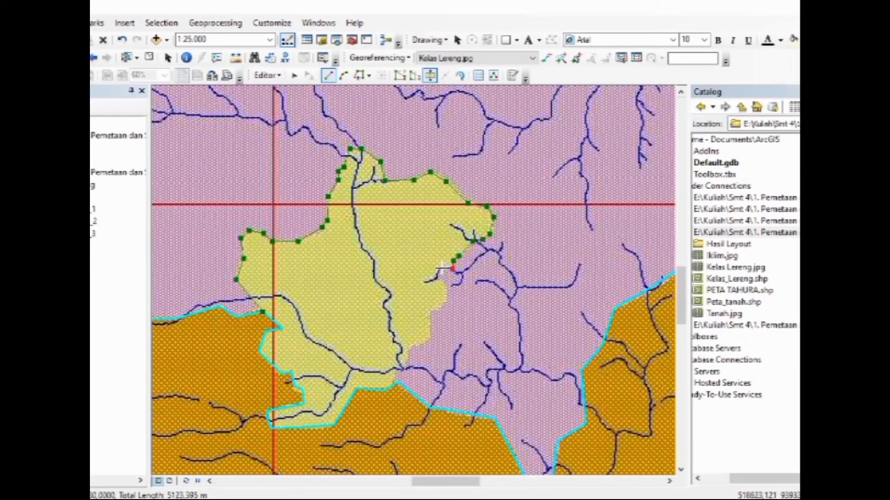
click(432, 311)
click(430, 342)
click(411, 348)
click(405, 363)
double_click(398, 382)
Start a cut line on the southeastern orange zone's border and trace the southeastern yellow zone's western side northward
key(Right)
key(Right)
key(Right)
key(Right)
key(Right)
key(Right)
key(Right)
key(Right)
key(Right)
key(Right)
key(Right)
key(Right)
key(Right)
key(Right)
key(Right)
key(Right)
key(Right)
key(Right)
key(Right)
key(Right)
key(Down)
key(Down)
key(Down)
key(Down)
key(Down)
key(Down)
key(Down)
key(Down)
key(Down)
key(Down)
key(Down)
key(Down)
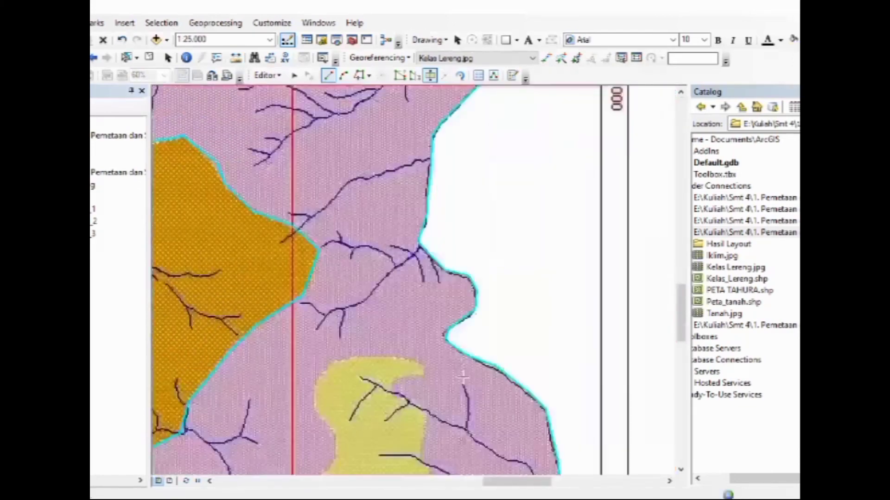
key(Left)
click(286, 390)
click(287, 352)
click(295, 326)
click(319, 300)
click(358, 273)
click(357, 240)
click(340, 218)
click(337, 196)
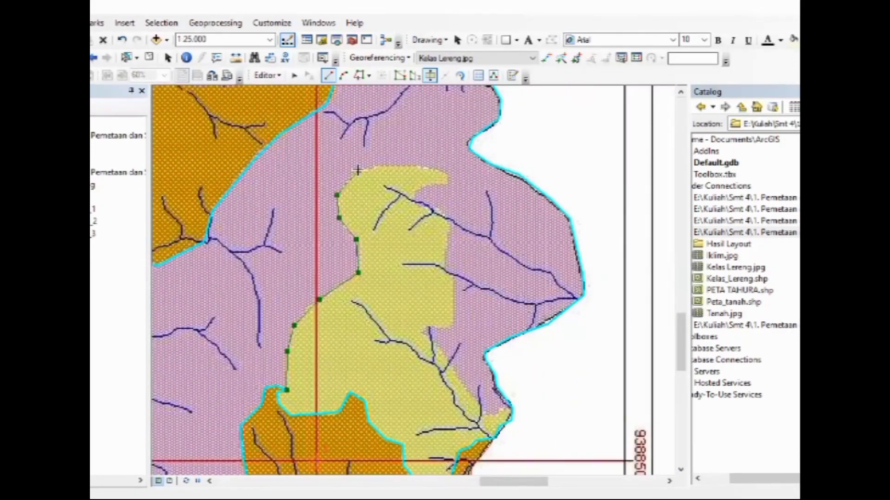
Trace the southeastern yellow zone's northern edge and the notch below its northeastern tip
click(358, 170)
click(375, 164)
click(422, 166)
click(449, 173)
click(445, 182)
click(431, 186)
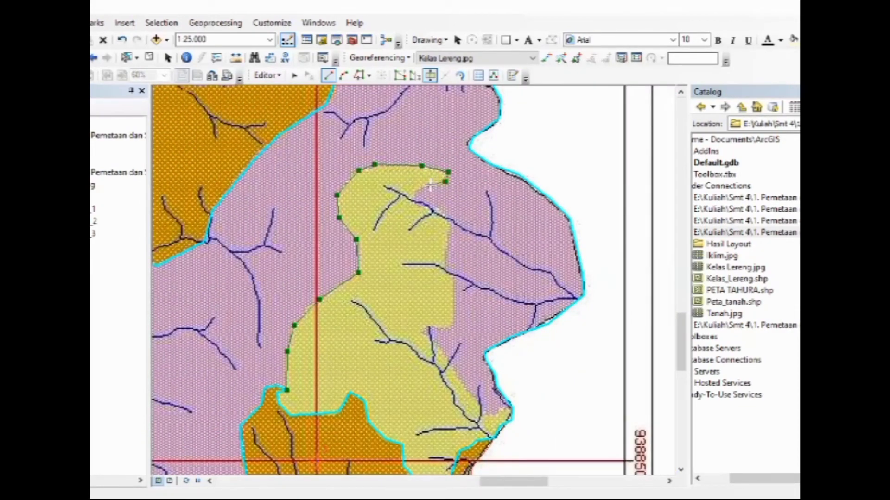
click(416, 201)
Trace the southeastern yellow zone's eastern side southward and finish the cut line at the outer boundary vertex
click(435, 210)
click(453, 221)
click(445, 237)
click(444, 267)
click(452, 277)
click(453, 322)
click(444, 328)
click(430, 327)
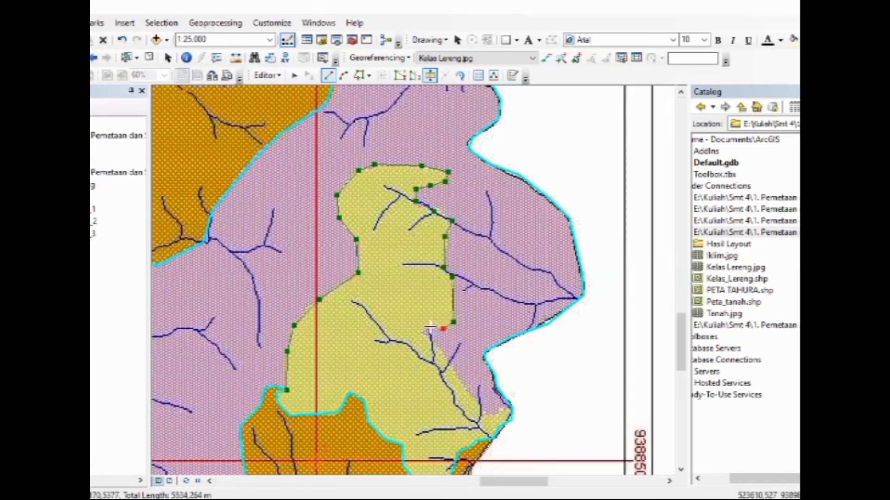
click(423, 331)
double_click(511, 409)
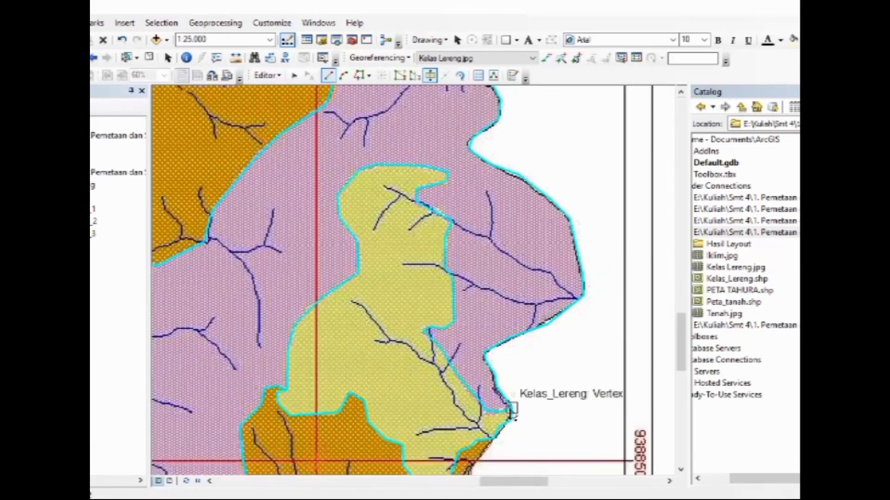
Stop editing the Kelas_Lereng layer and open its attribute table, clear of most of the map
click(268, 75)
click(278, 110)
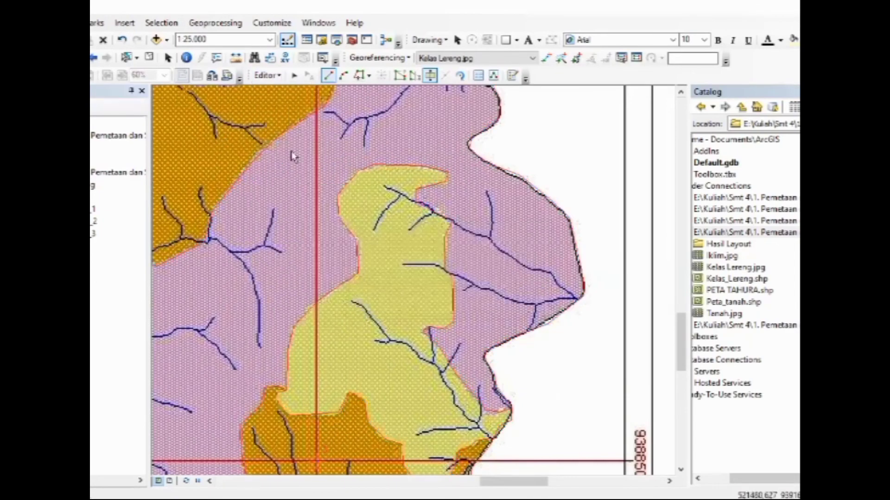
scroll(188, 171, down, 5)
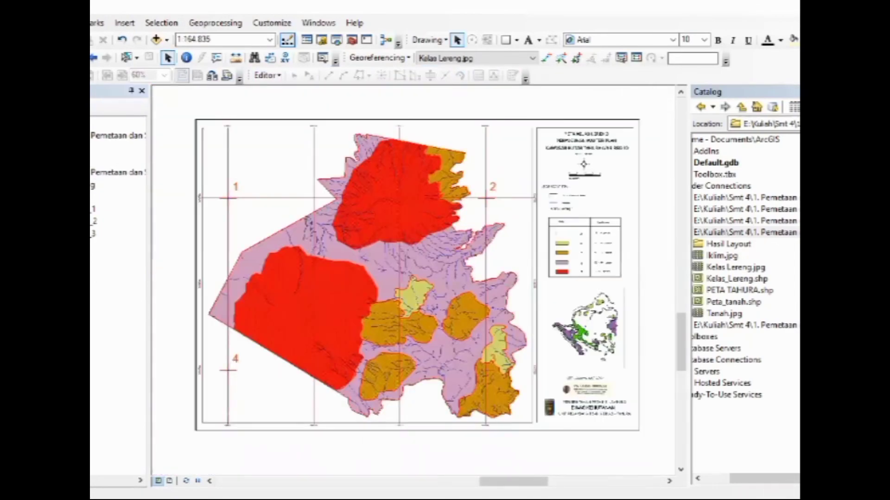
right_click(111, 147)
click(176, 188)
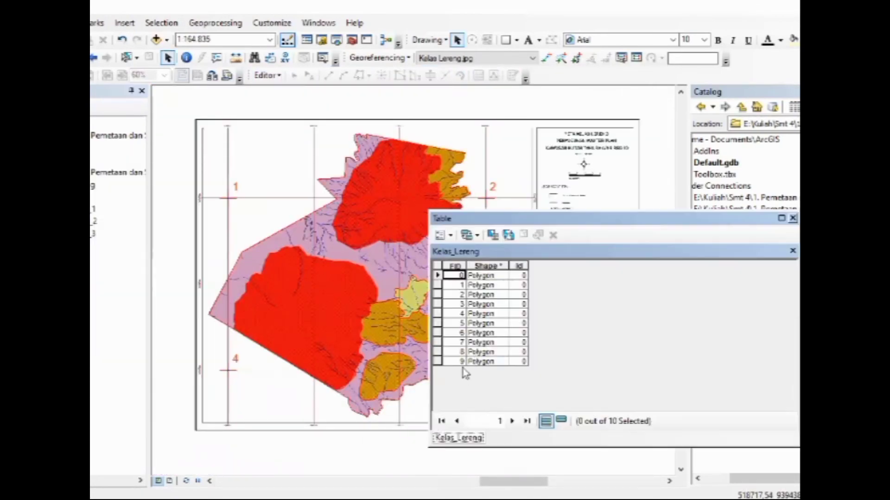
drag(523, 211, 580, 163)
Add a text field named Klasifikasi with a length of 25 to the Kelas_Lereng table
click(505, 180)
click(533, 264)
text(Klasifikasi)
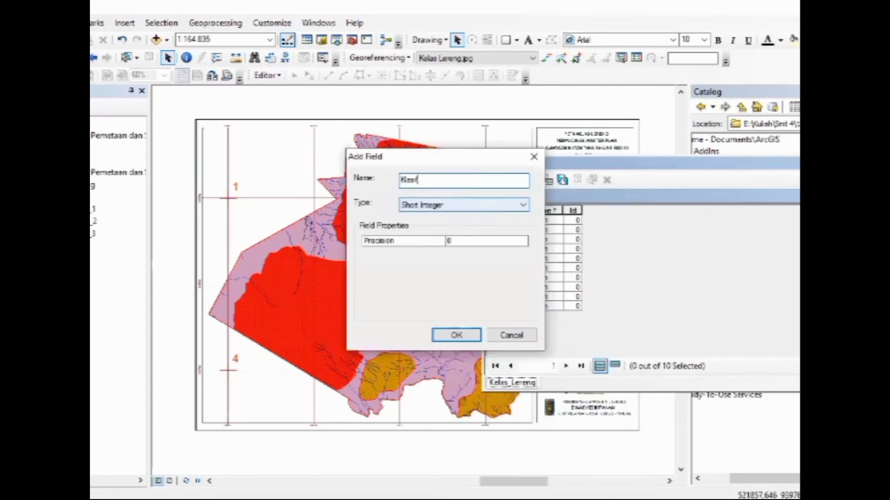
click(464, 204)
click(416, 258)
double_click(465, 242)
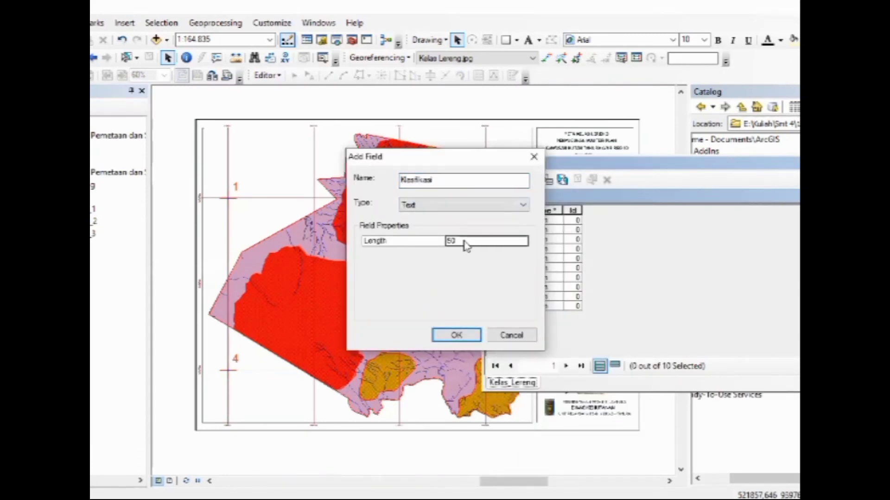
text(25)
click(456, 335)
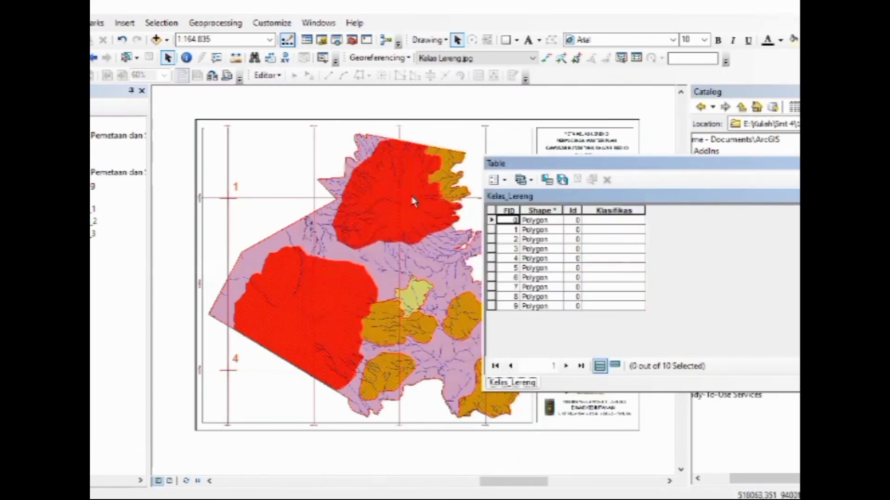
Select the large southwestern red zone and calculate its Klasifikas value as ">45%"
click(135, 59)
click(312, 294)
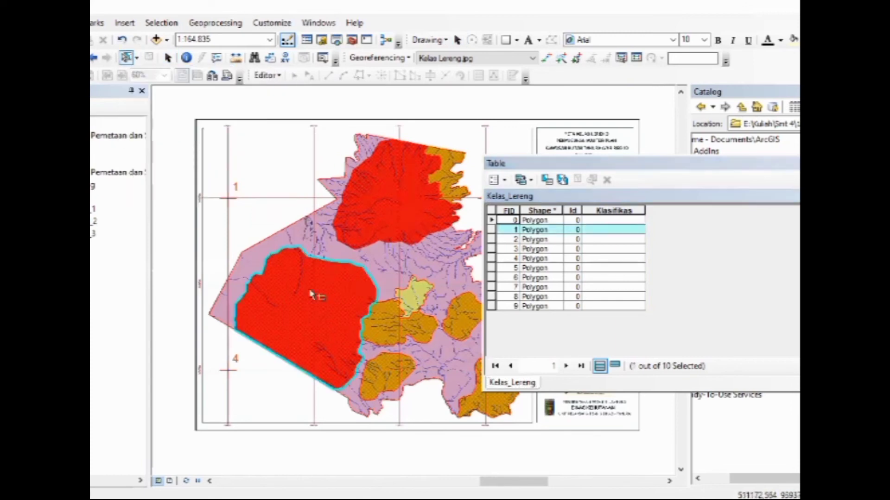
right_click(614, 211)
click(621, 297)
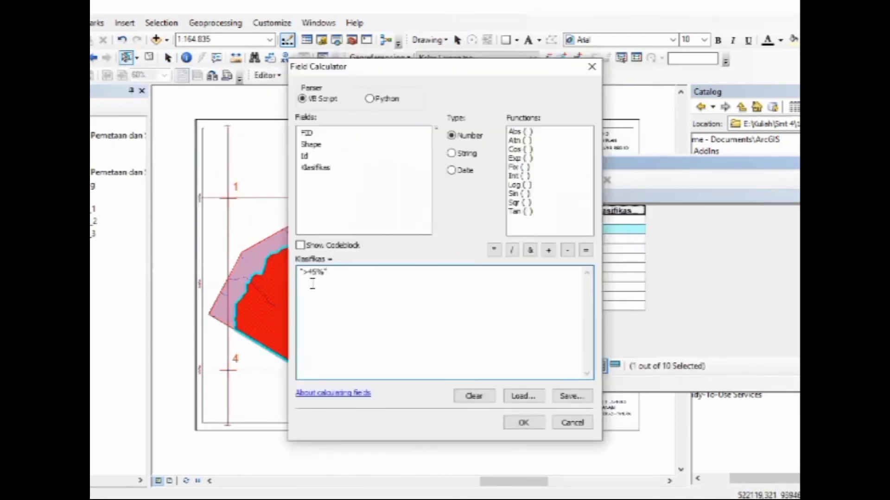
click(523, 422)
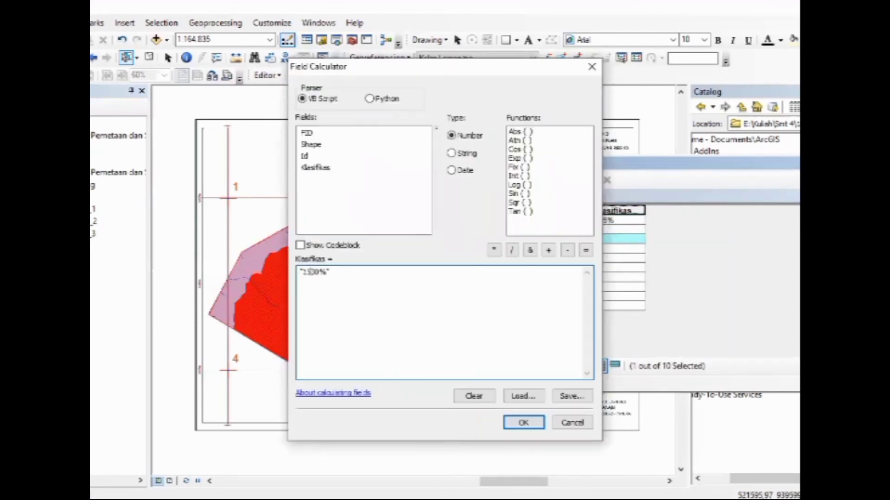
Set the Klasifikas value of the northeastern orange zone and the other four orange zones to "15 - 30%" with the Field Calculator
text(- 30%)
click(531, 426)
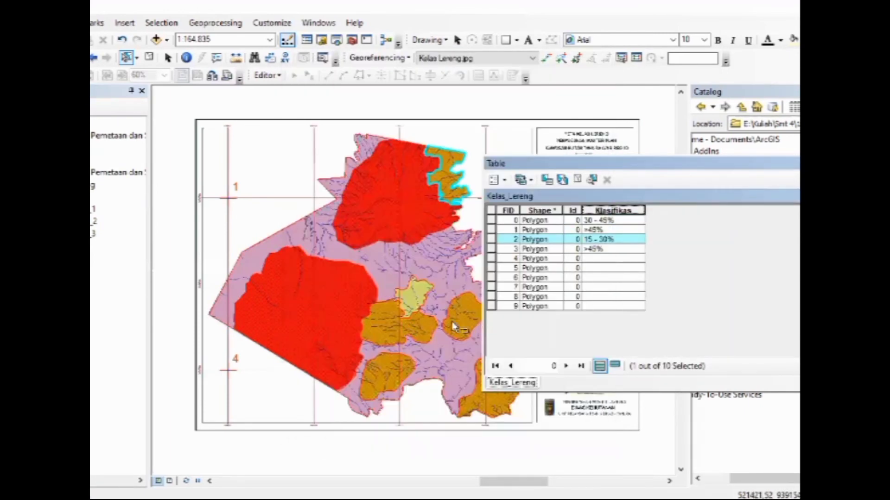
click(492, 269)
click(492, 278)
click(492, 287)
click(492, 259)
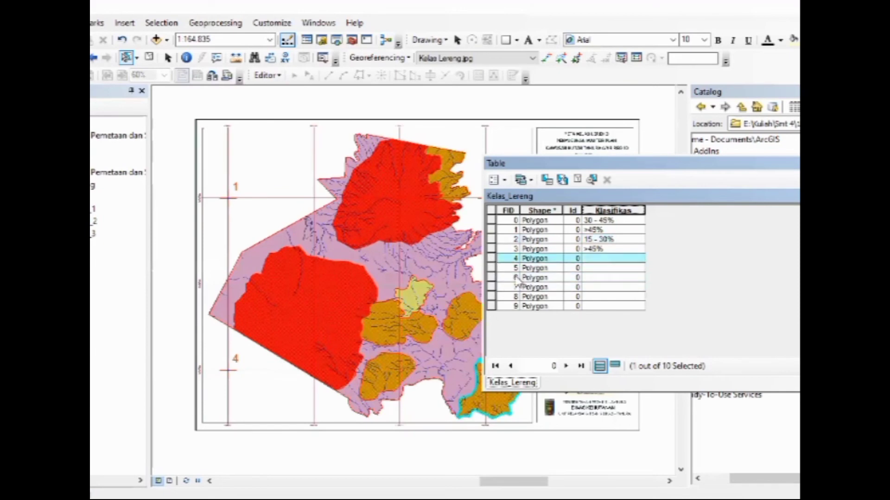
drag(547, 259, 513, 304)
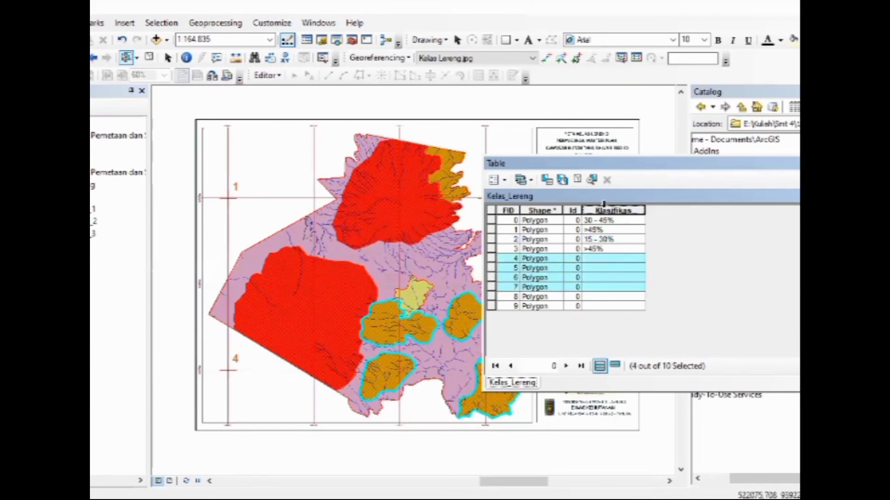
right_click(605, 208)
click(641, 297)
click(540, 425)
Set the Klasifikas value of the two yellow zones' records to "8 - 15%" and clear the selection
drag(494, 297, 495, 306)
right_click(608, 209)
click(642, 297)
drag(310, 273, 326, 273)
key(BackSpace)
click(303, 273)
text(8 - 15%")
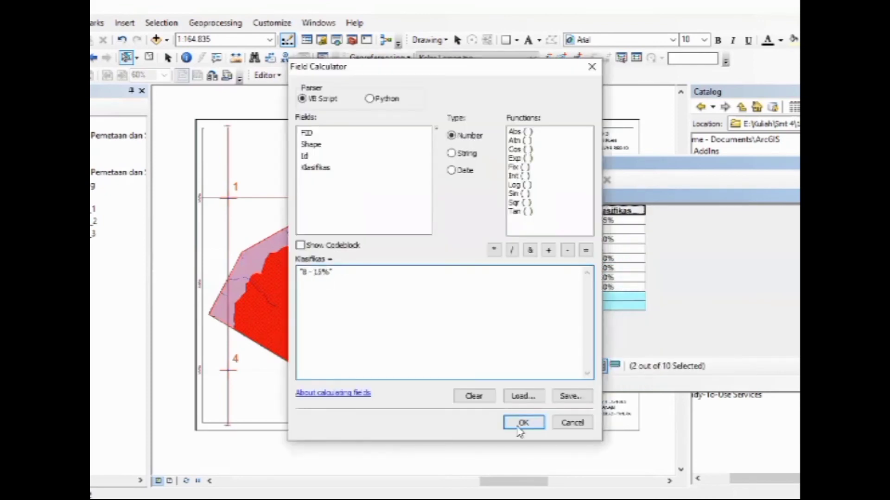
click(522, 423)
click(492, 210)
Add a Double field named Luas with precision 5 and scale 5 to the Kelas_Lereng table
click(494, 180)
click(536, 262)
text(Luas)
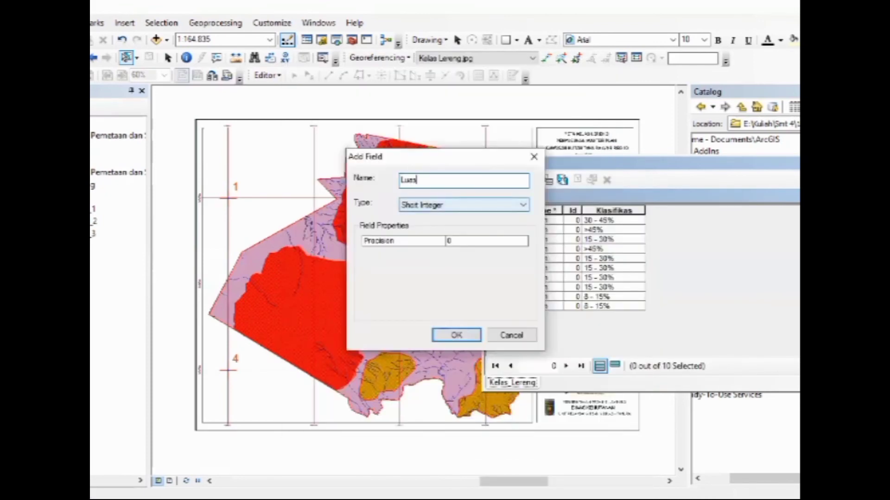
click(464, 205)
click(464, 252)
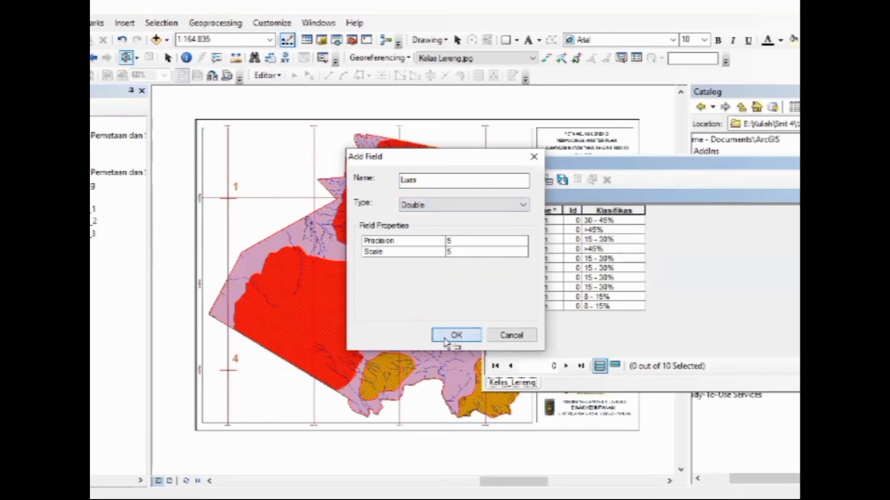
click(454, 334)
Calculate each polygon's area in hectares into the Luas field and narrow its column
right_click(654, 210)
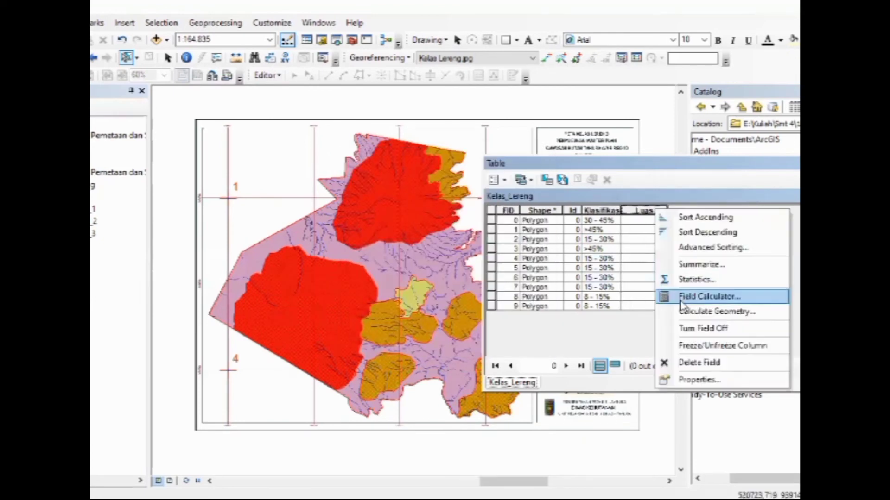
click(723, 311)
click(413, 289)
click(407, 311)
click(463, 291)
click(394, 320)
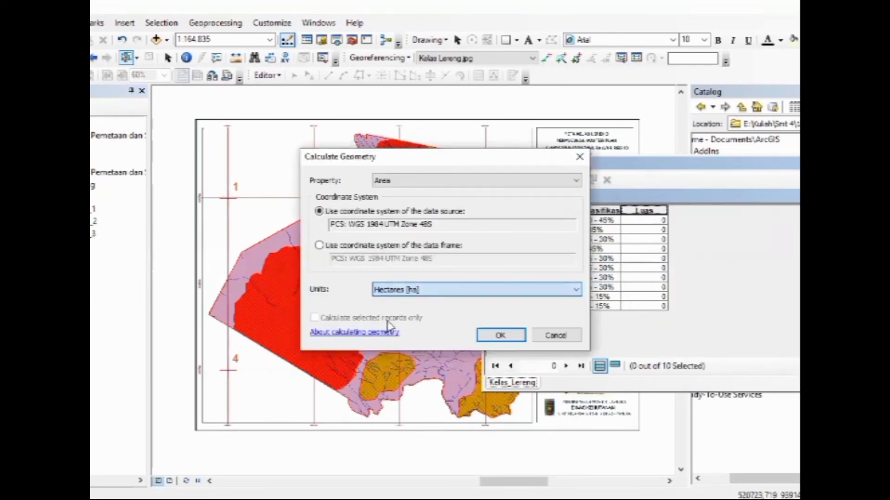
click(503, 335)
drag(664, 213, 658, 213)
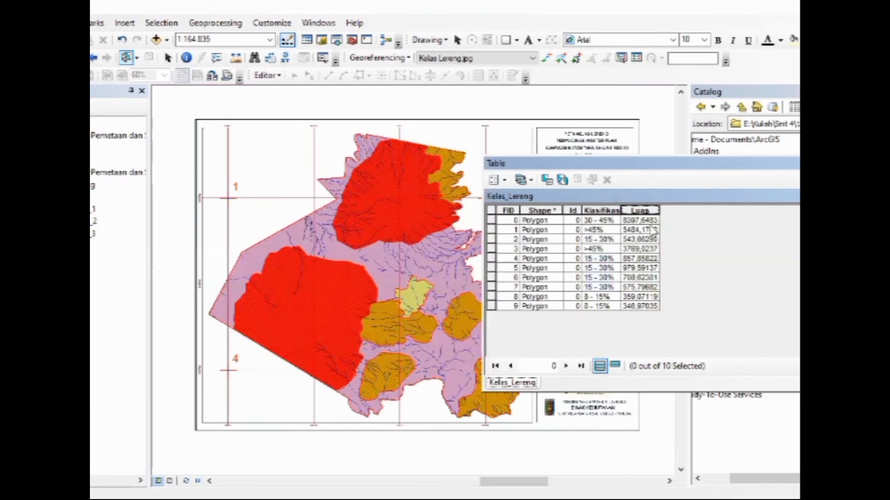
Add a text field named Keterangan to the Kelas_Lereng table
click(494, 179)
click(524, 265)
text(Keterangan)
click(463, 205)
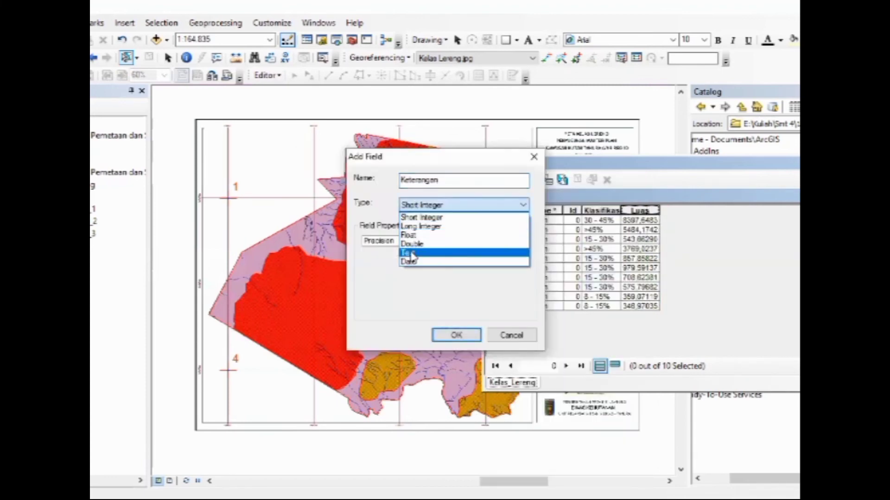
click(438, 254)
click(454, 334)
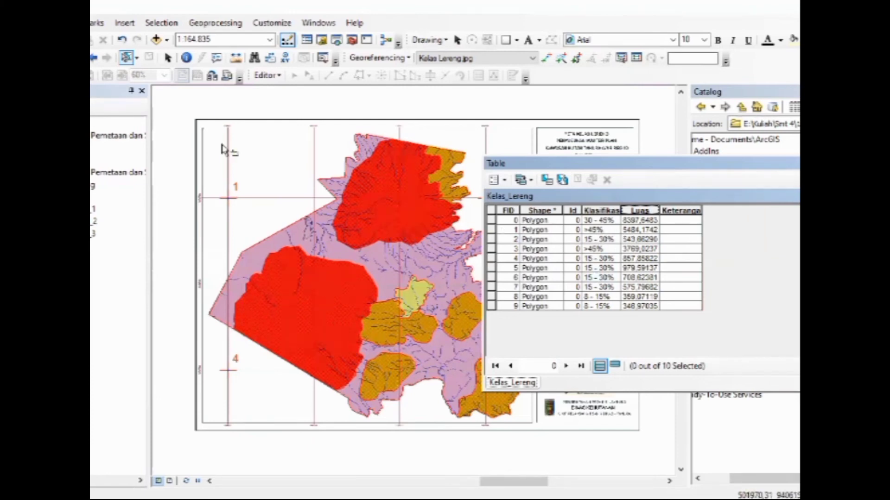
Set the Keterangan value of the two red >45% zones to "Sangat Curam" with the Field Calculator
click(313, 307)
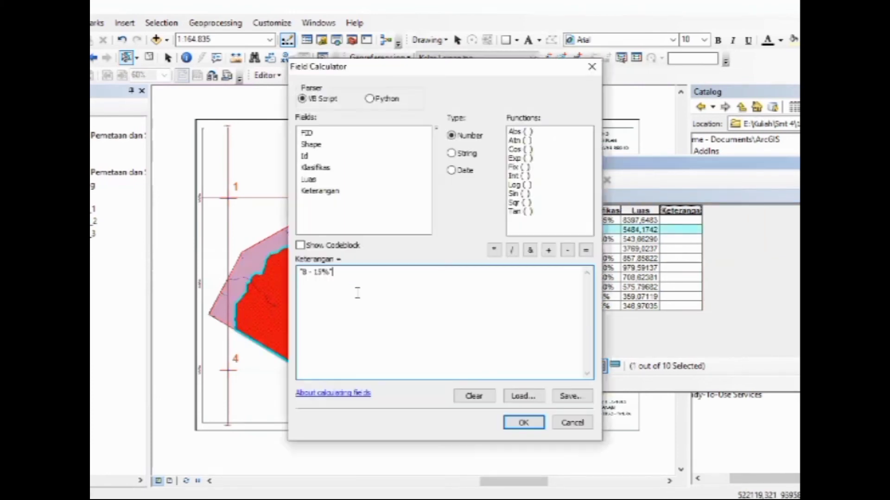
drag(356, 273, 299, 272)
text("Sangat Curam)
drag(376, 289, 349, 280)
click(528, 422)
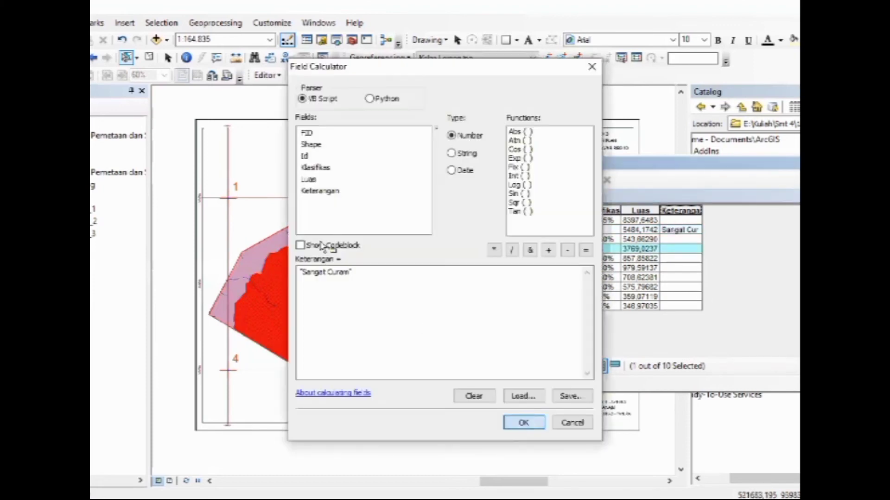
click(518, 421)
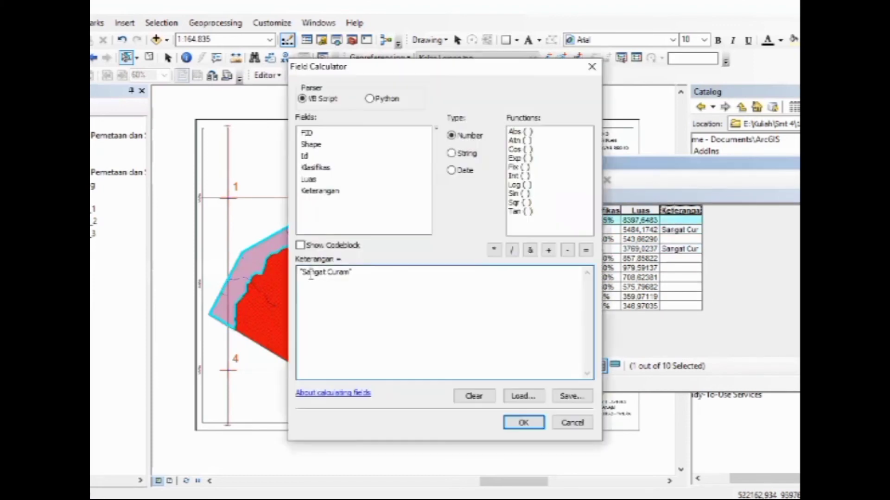
Set the Keterangan value of the purple 30 - 45% zone to "Curam"
double_click(313, 272)
key(BackSpace)
click(522, 422)
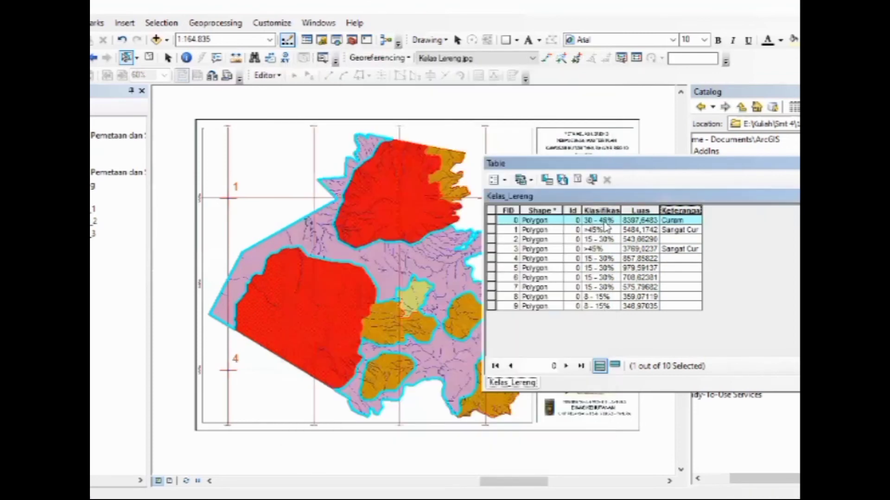
Set the Keterangan value of the northeastern orange 15 - 30% zone to "Agak Curam" with the Field Calculator
click(412, 326)
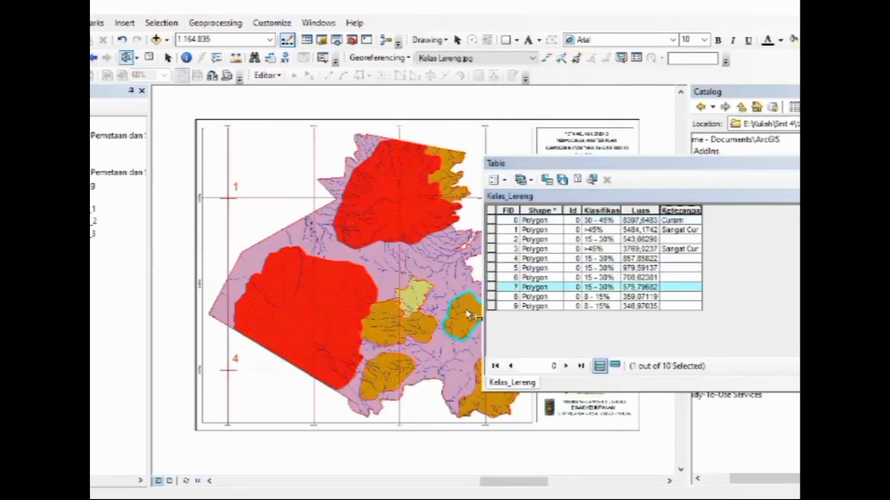
click(413, 325)
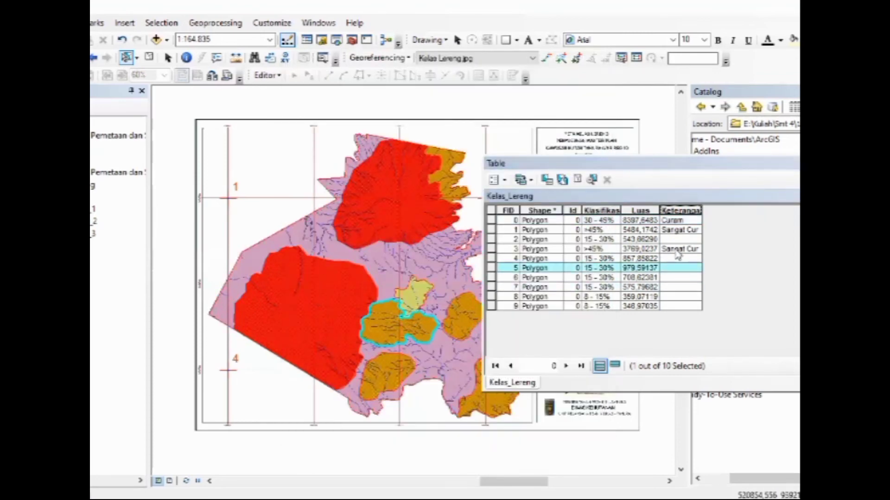
click(493, 240)
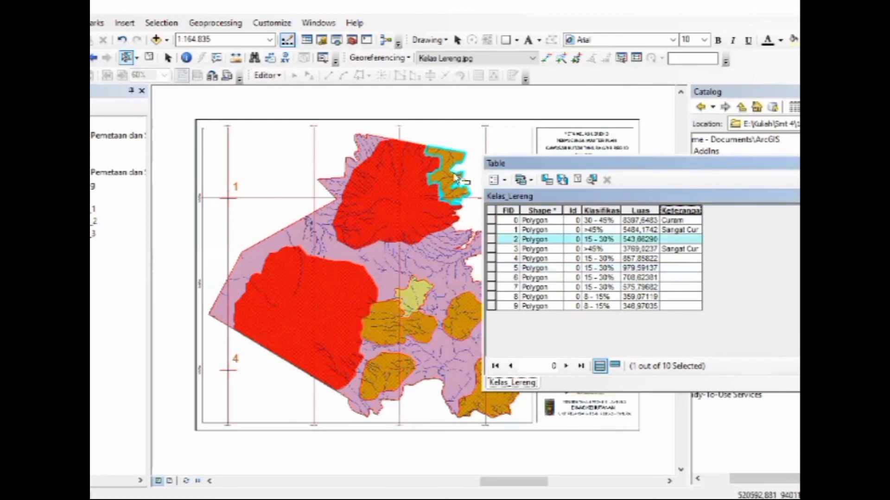
right_click(669, 210)
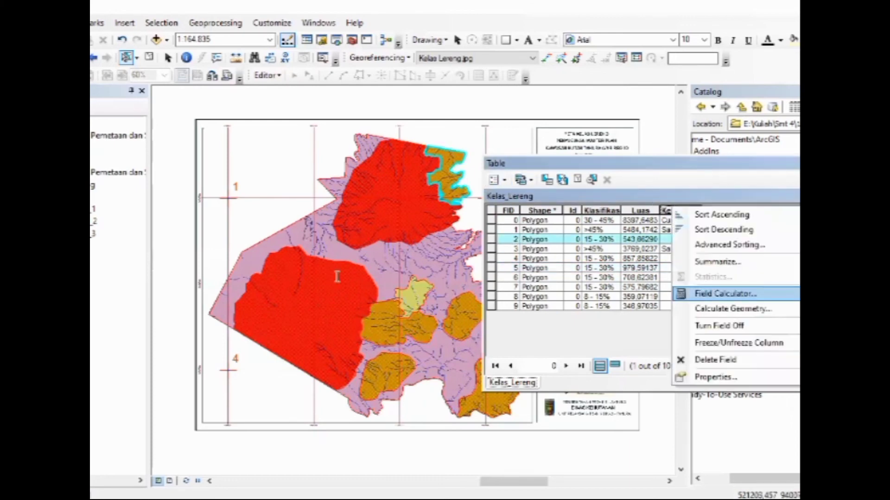
click(725, 293)
click(304, 273)
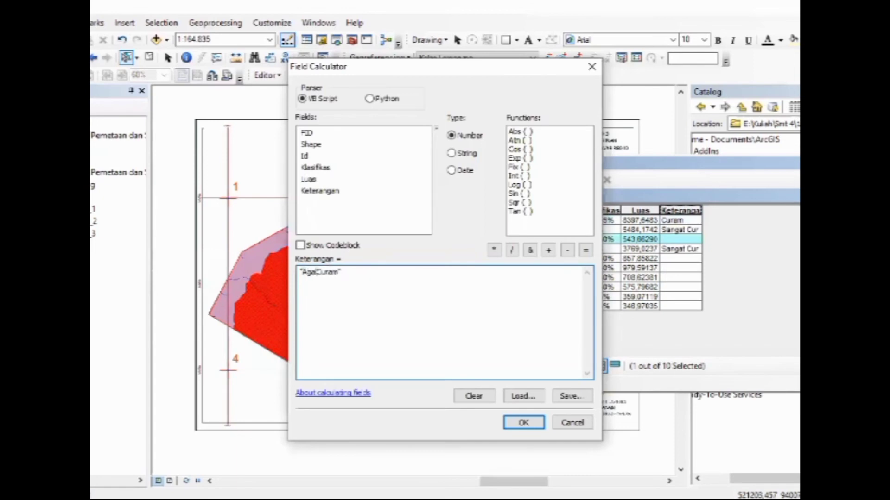
click(517, 428)
Set the Keterangan value of the remaining four orange 15 - 30% zones to "Agak Curam" with the Field Calculator
click(492, 258)
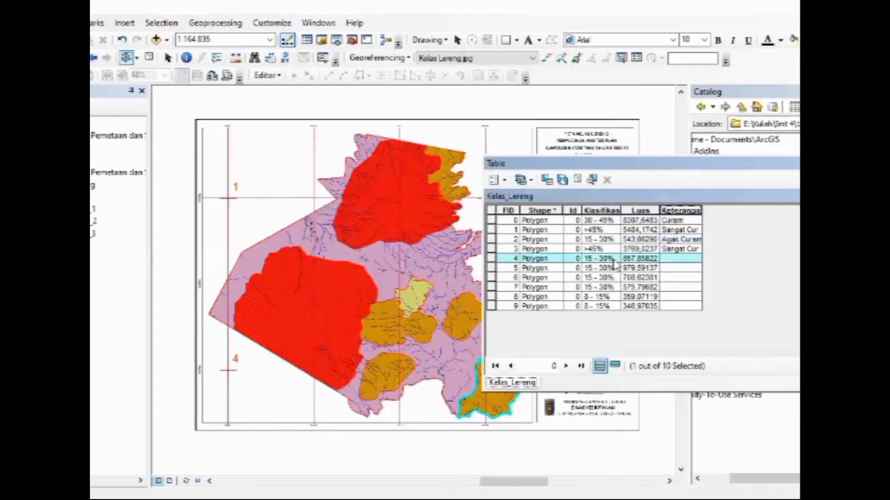
click(645, 262)
key(shift+Down)
key(shift+Down)
key(shift+Down)
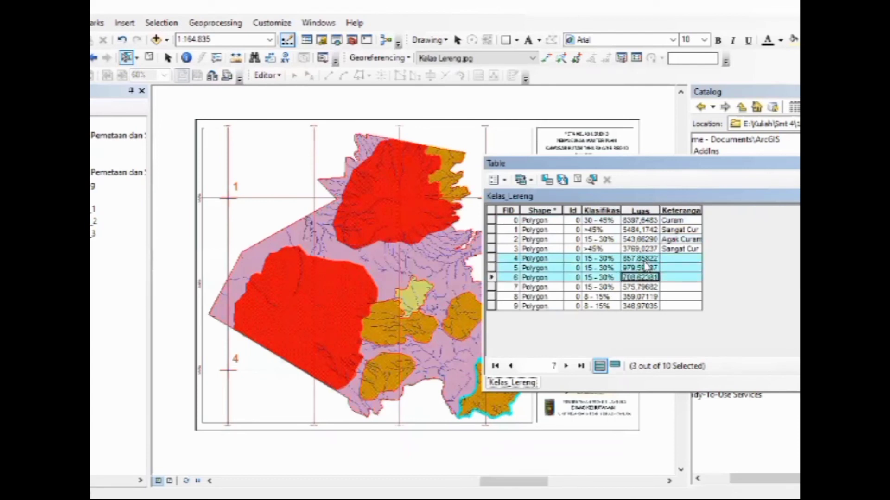
right_click(681, 210)
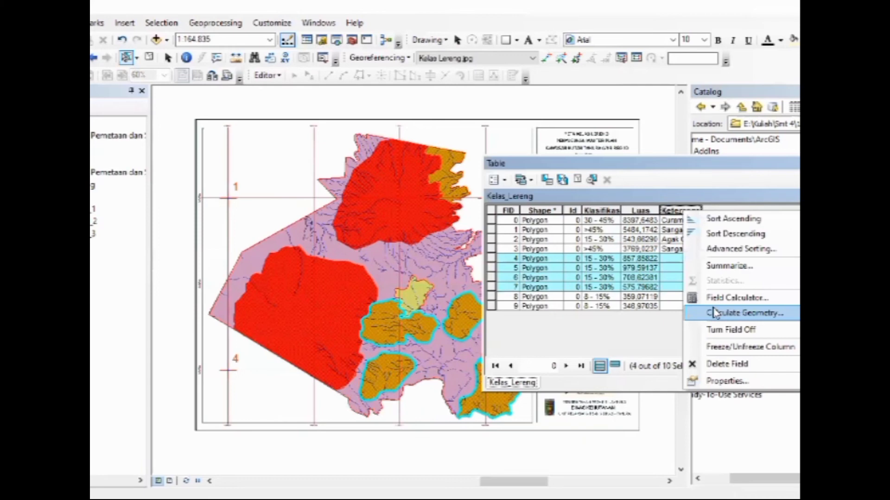
click(715, 314)
click(556, 335)
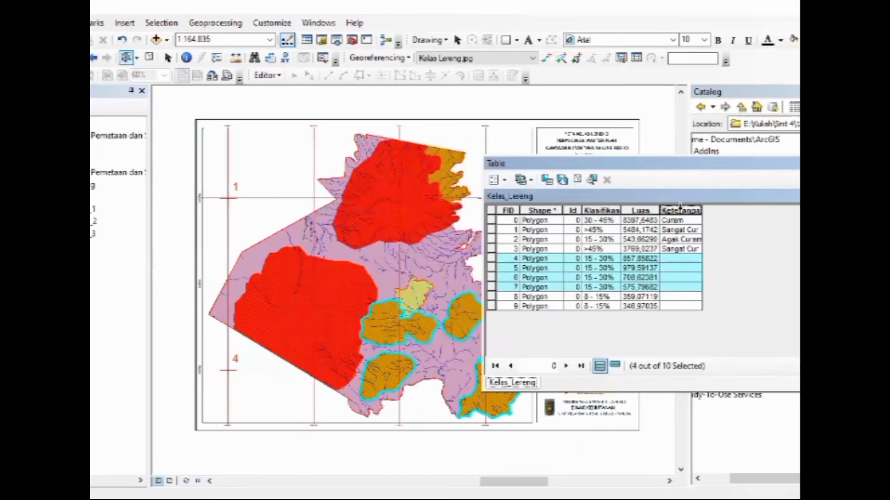
right_click(679, 207)
click(714, 289)
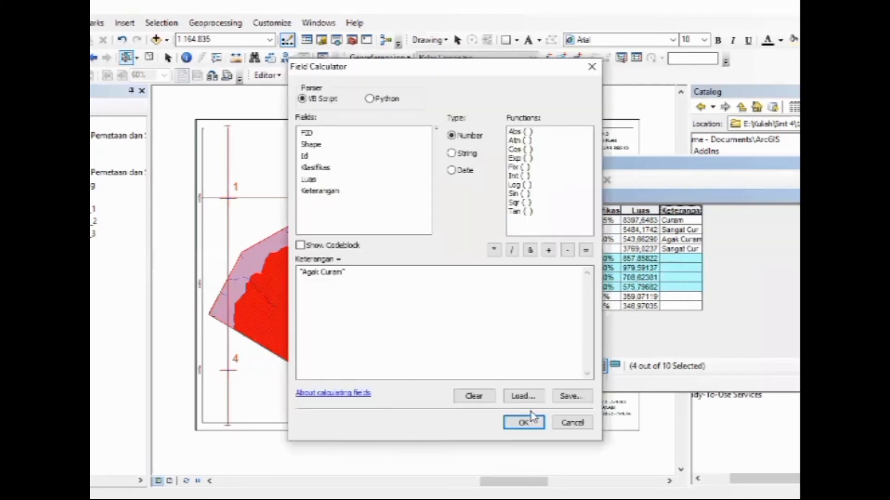
click(524, 423)
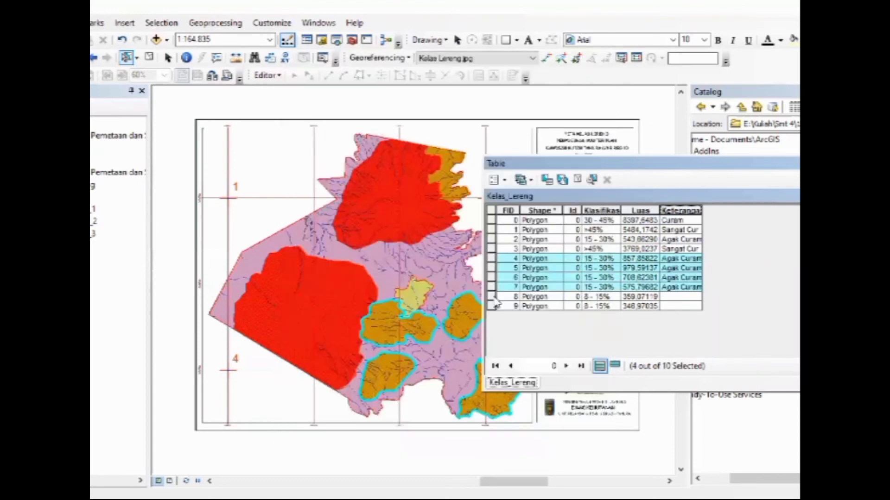
Set the Keterangan value of the two 8 - 15% zones to "Landai" with the Field Calculator
click(492, 296)
ctrl+click(492, 306)
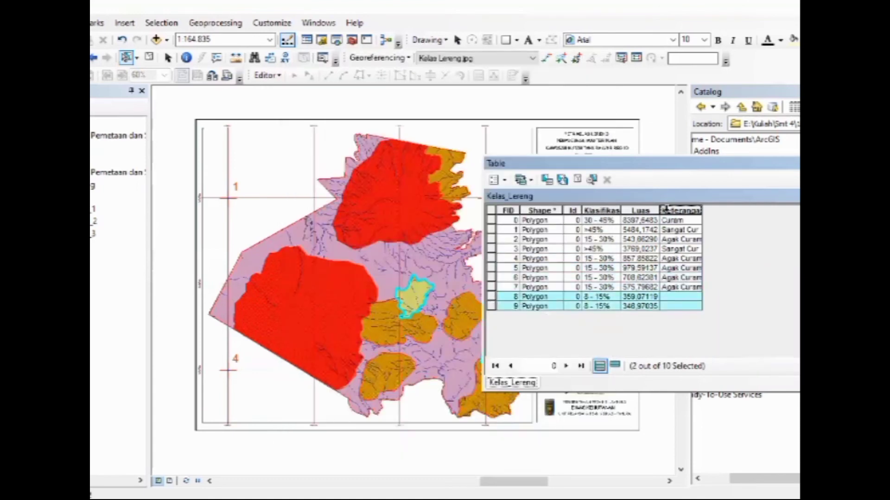
right_click(665, 209)
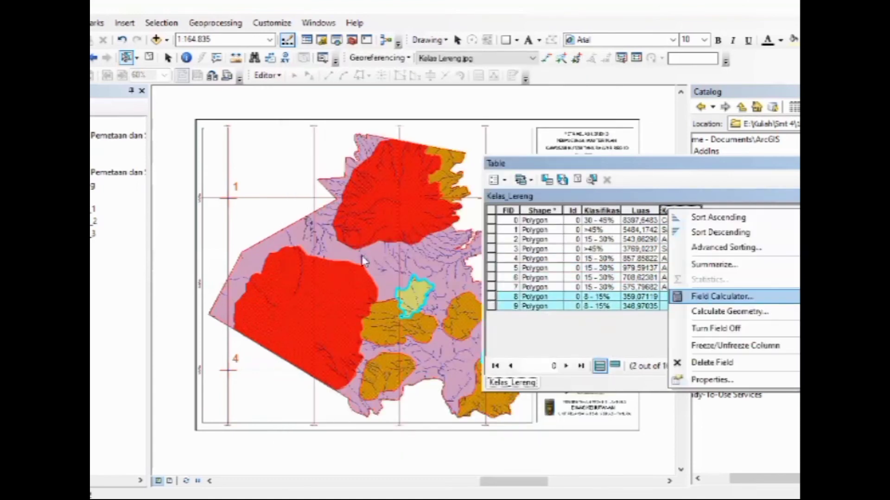
drag(343, 272, 310, 272)
click(310, 273)
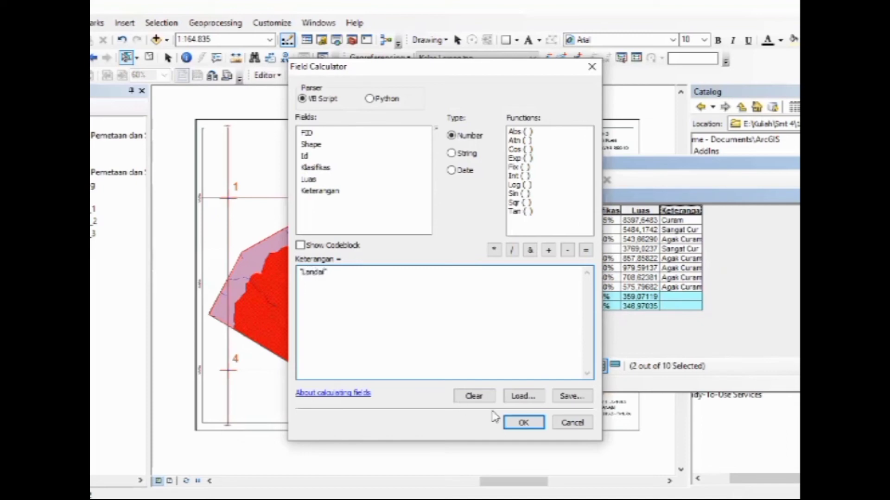
click(520, 420)
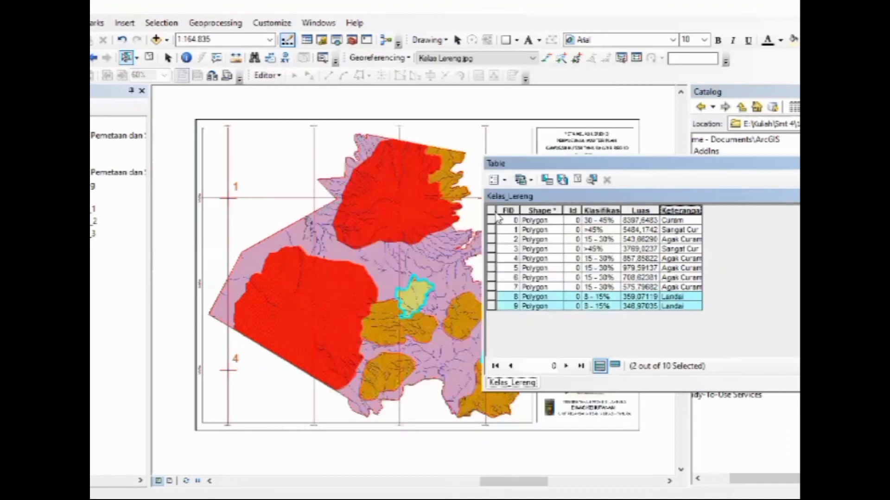
Clear the selection, add a Double field named Skor to the Kelas_Lereng table and narrow its column
click(494, 211)
click(501, 183)
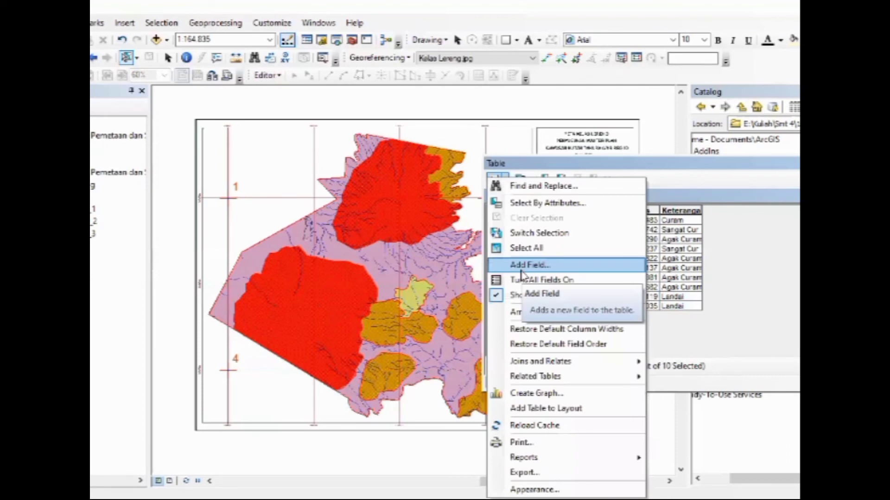
click(521, 269)
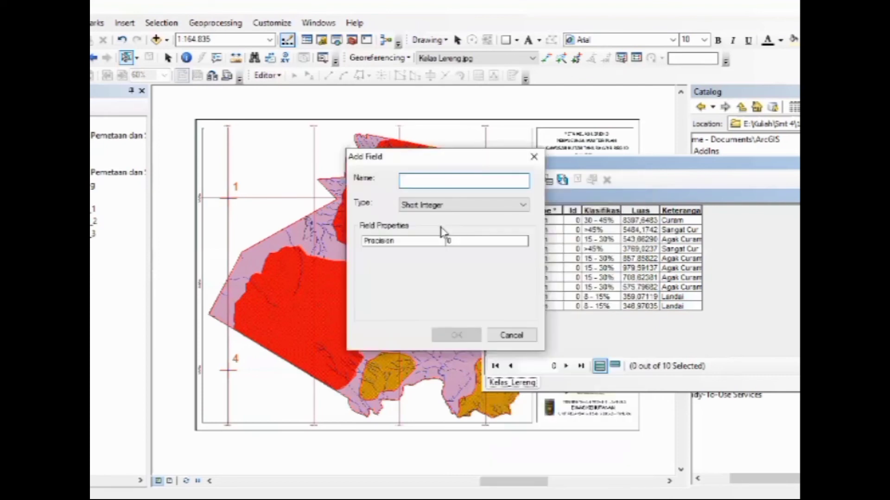
text(Skor)
click(437, 206)
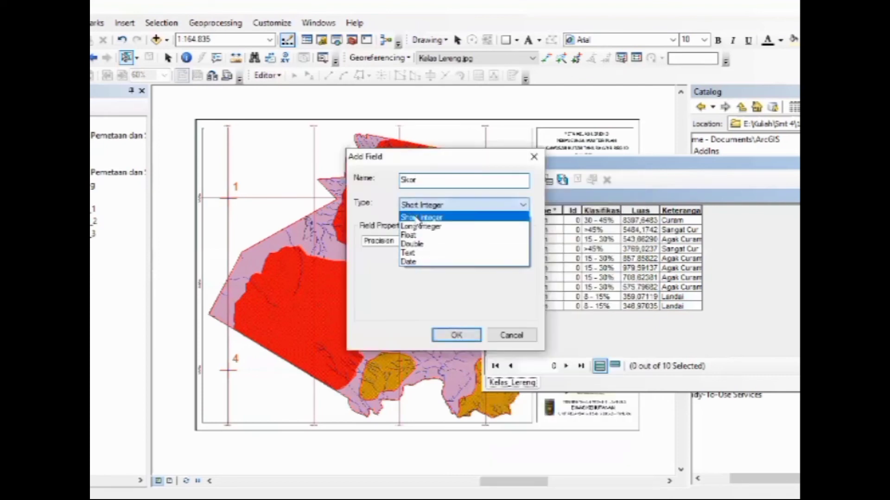
click(419, 246)
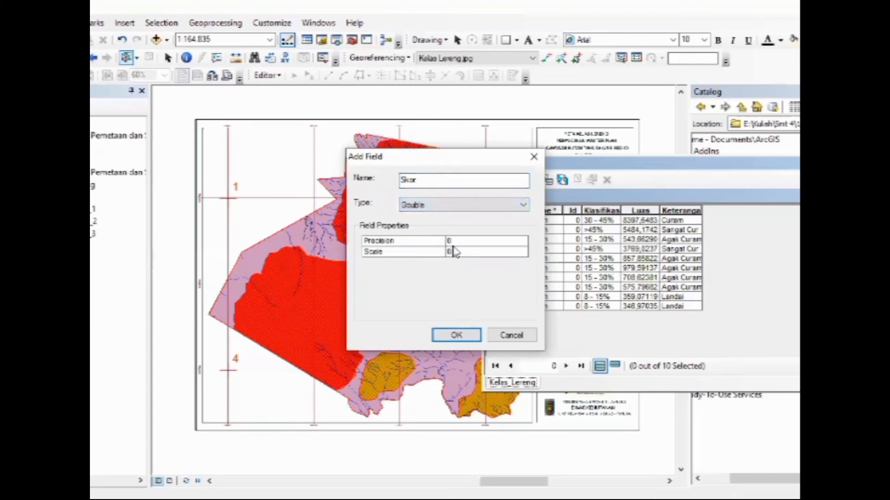
click(456, 337)
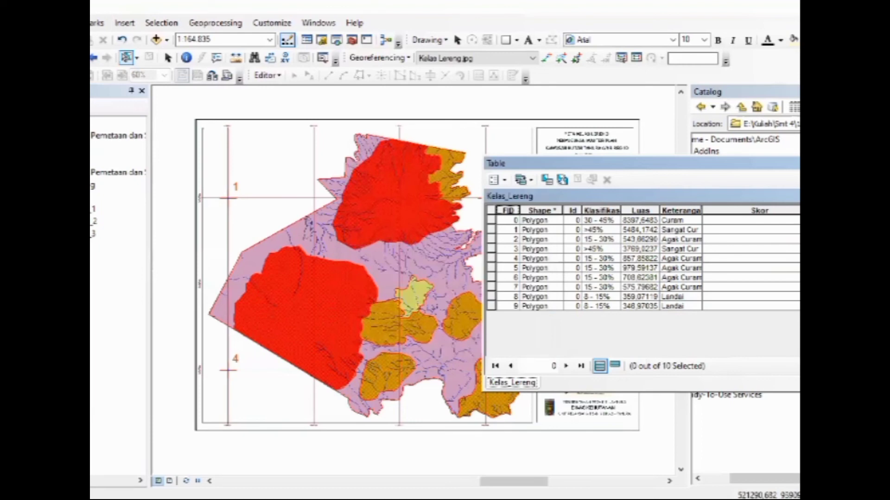
drag(793, 210, 730, 212)
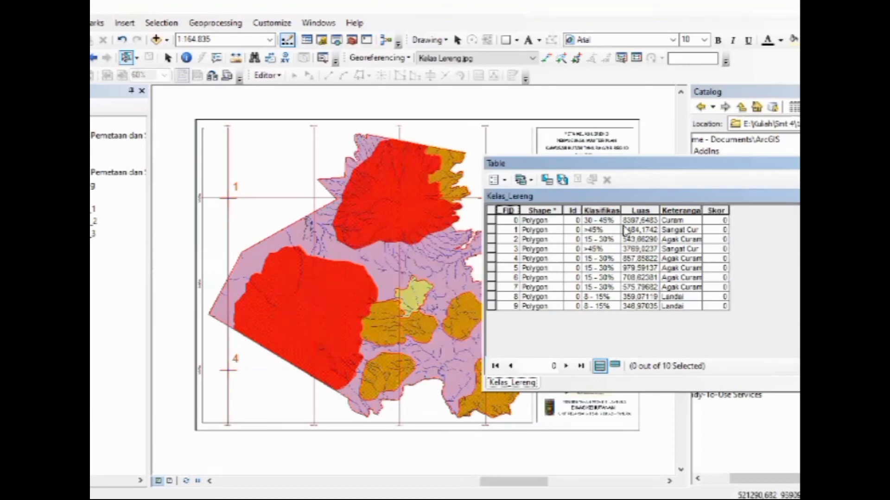
Set the Skor value of the two red >45% zones to 100 with the Field Calculator
click(595, 232)
click(492, 230)
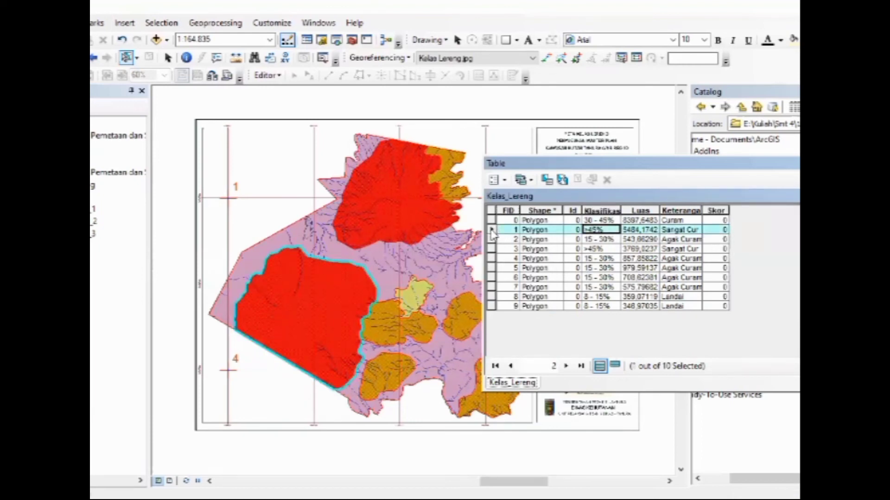
ctrl+click(492, 249)
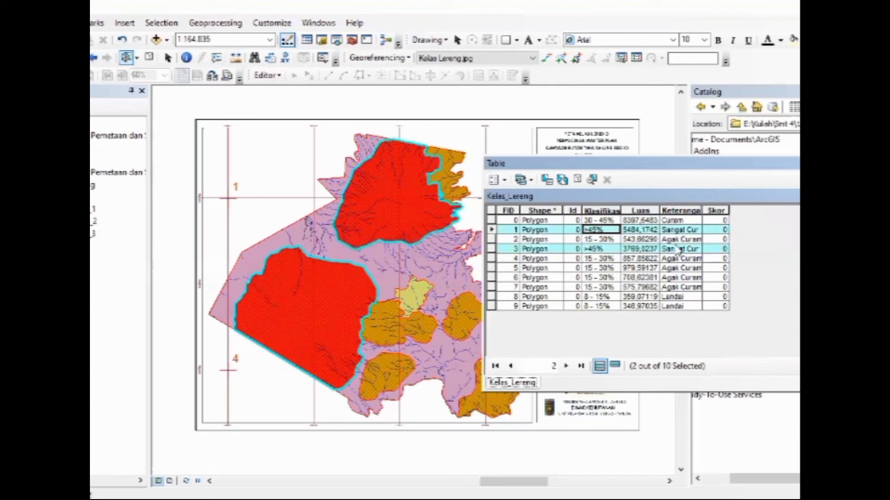
right_click(704, 210)
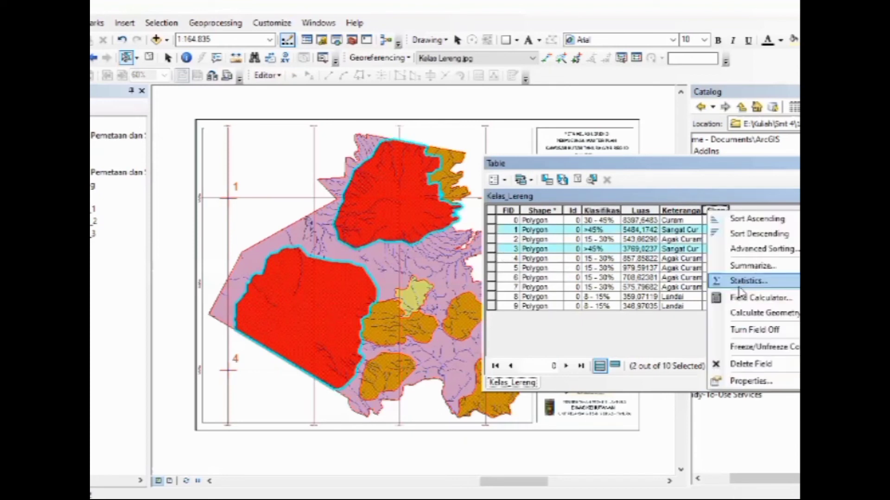
key(Return)
text(100)
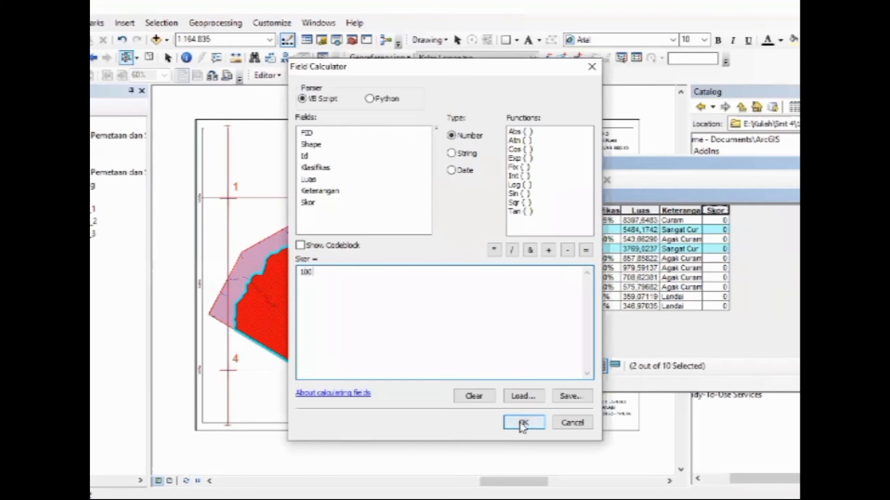
click(523, 425)
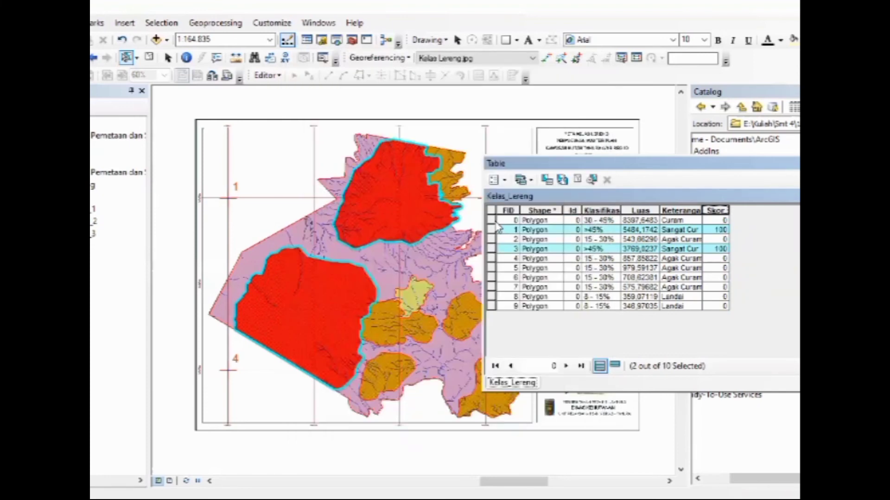
Set the Skor value of the purple 30 - 45% zone to 80 with the Field Calculator
click(491, 221)
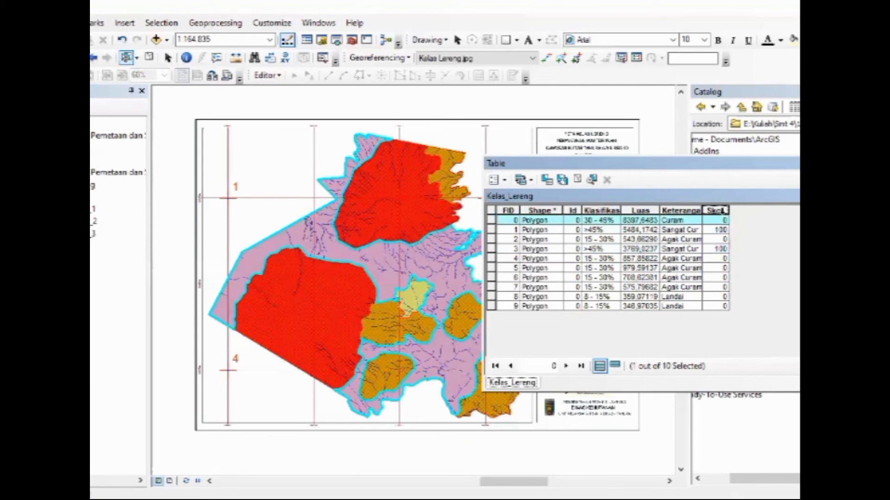
right_click(725, 211)
click(748, 297)
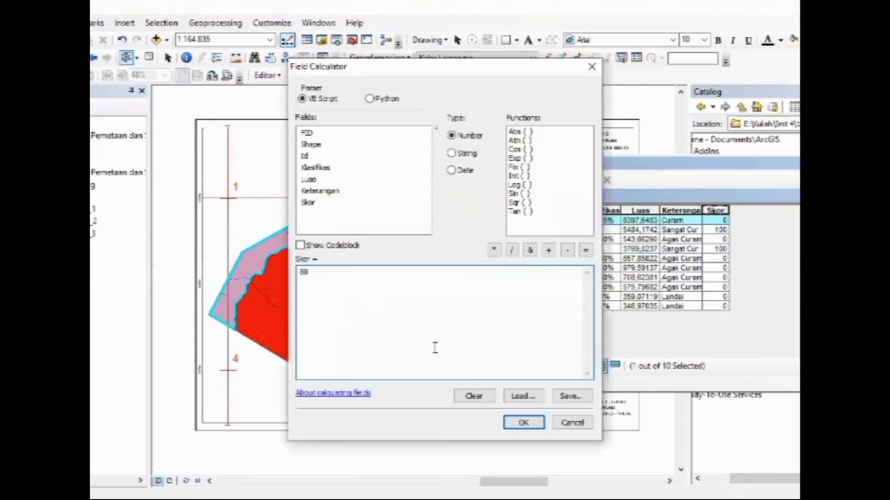
text(80)
click(536, 423)
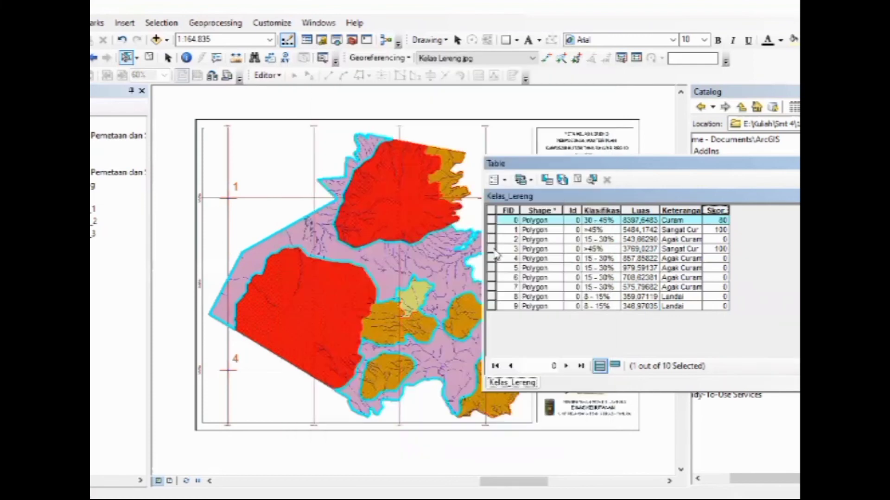
Set the Skor value of all five orange 15 - 30% zones to 60 with the Field Calculator
click(491, 239)
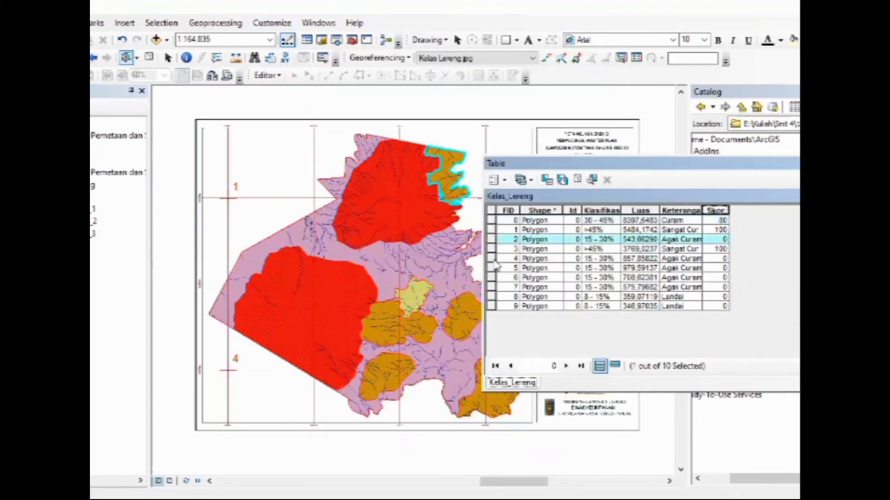
ctrl+click(492, 259)
ctrl+click(492, 268)
ctrl+click(492, 277)
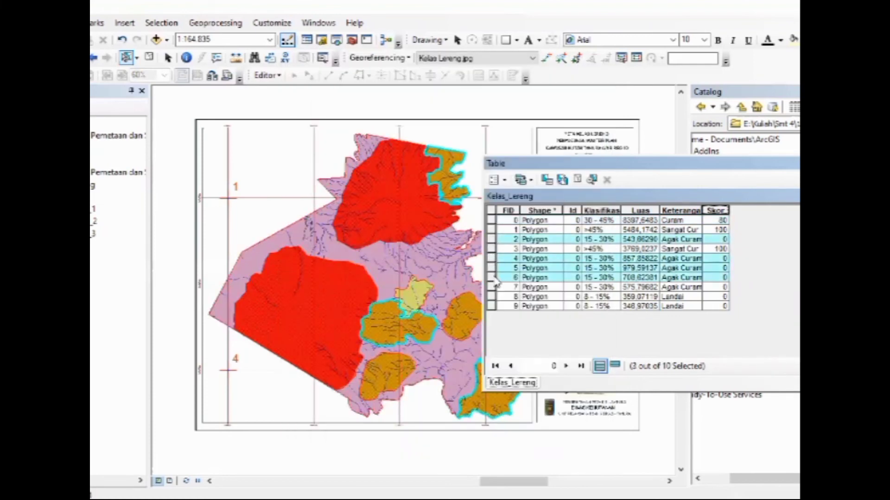
ctrl+click(492, 287)
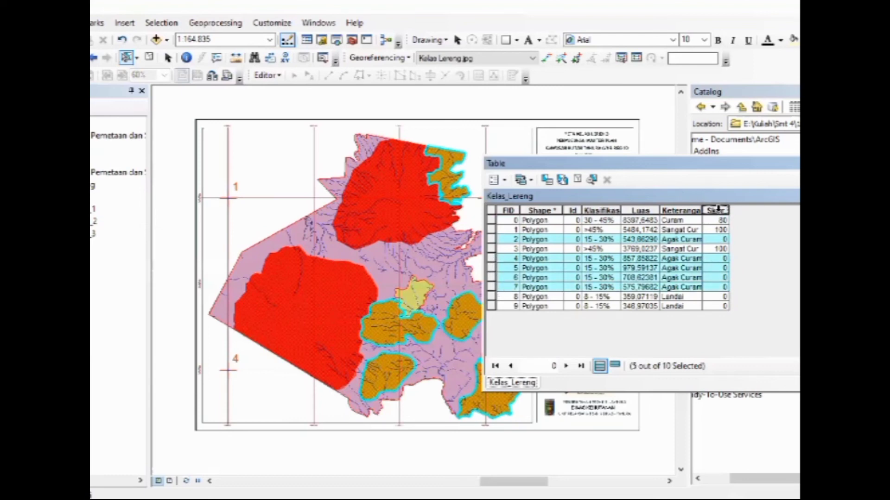
right_click(717, 209)
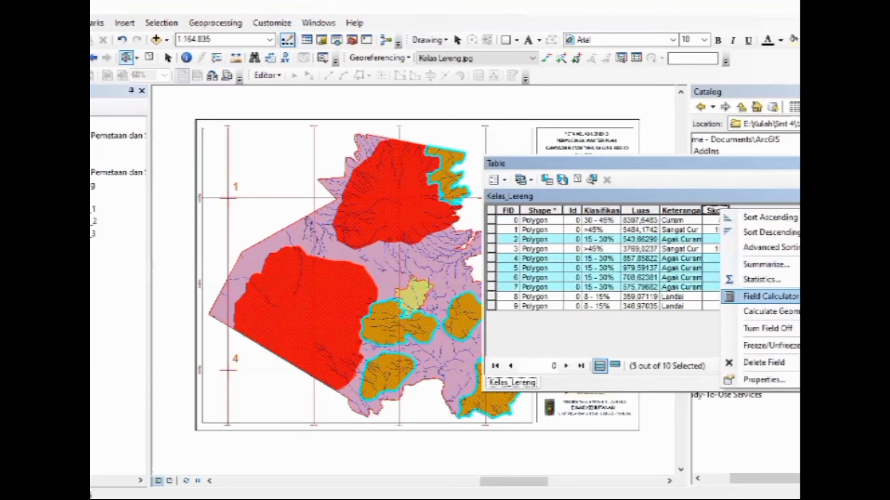
click(769, 296)
text(50)
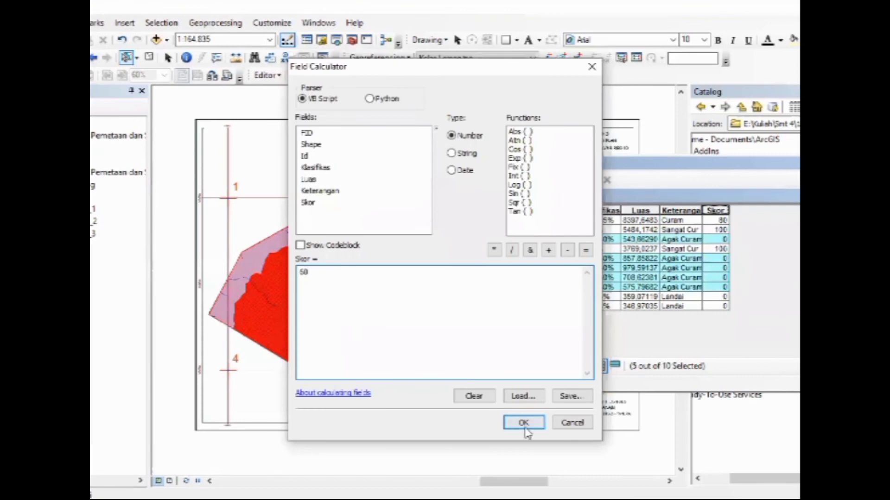
click(523, 423)
Set the Skor value of the two 8 - 15% zones to 40 with the Field Calculator, clear the selection and close the table
click(492, 296)
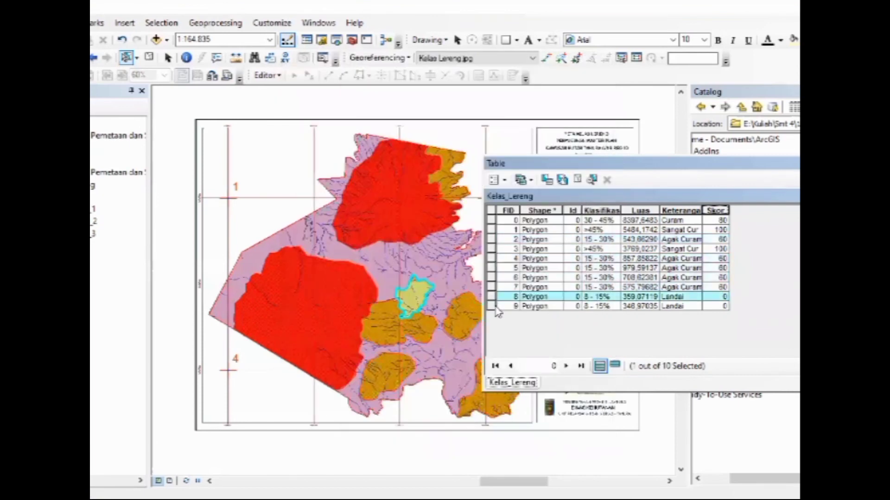
ctrl+click(492, 306)
right_click(715, 210)
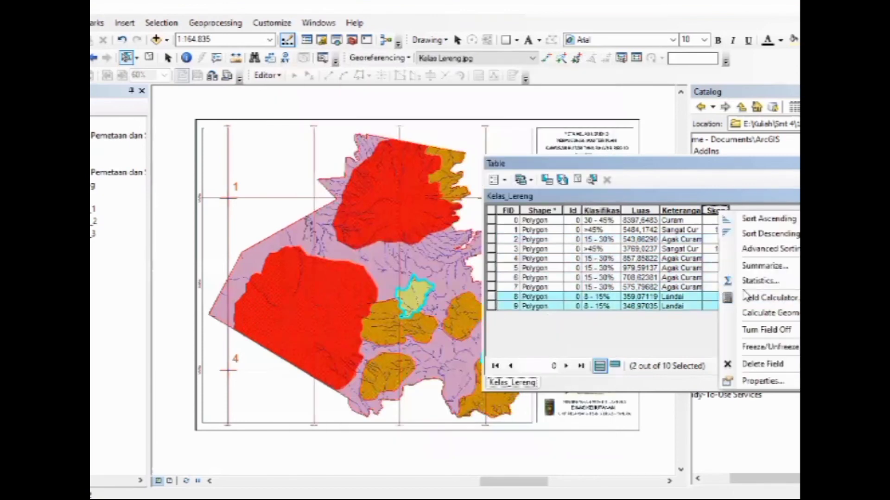
click(769, 298)
text(40)
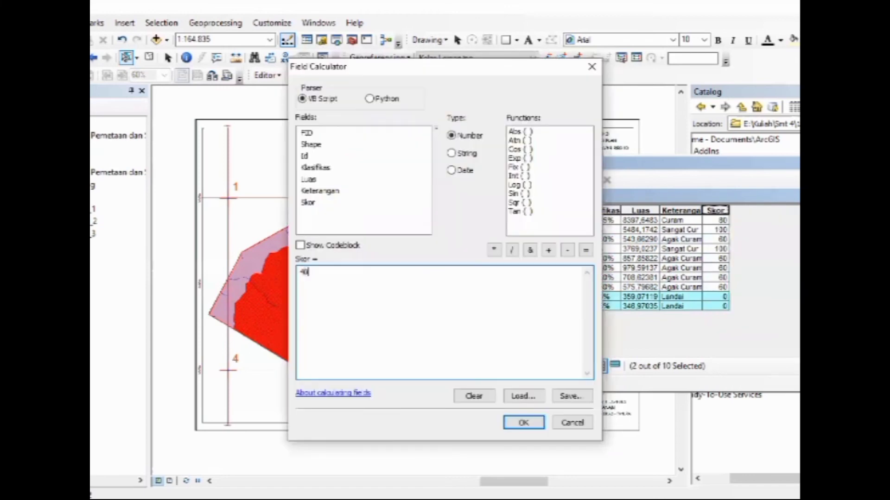
click(519, 422)
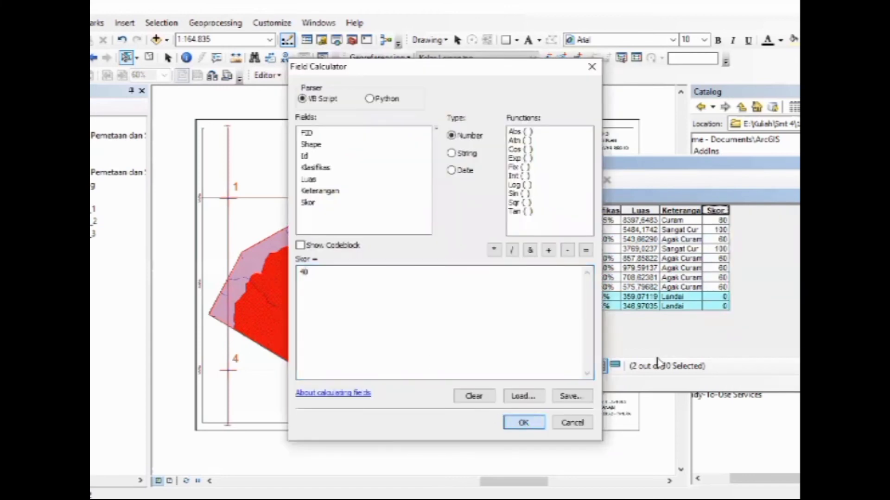
click(490, 210)
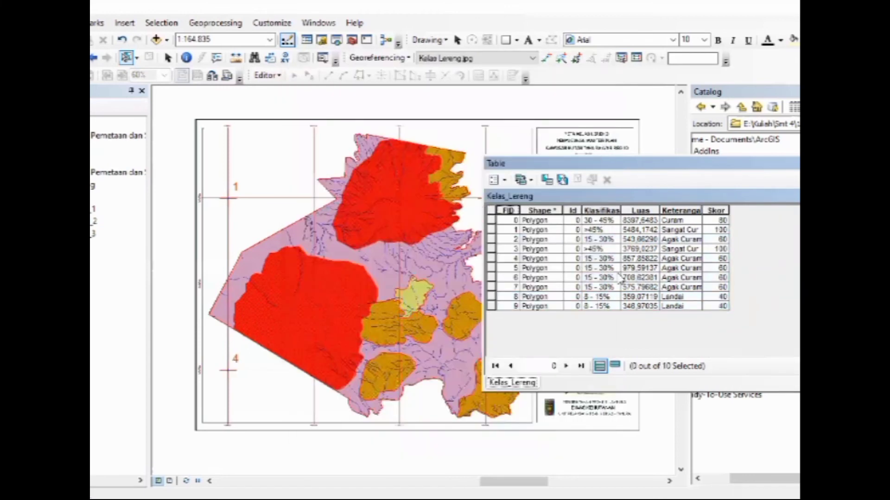
click(798, 163)
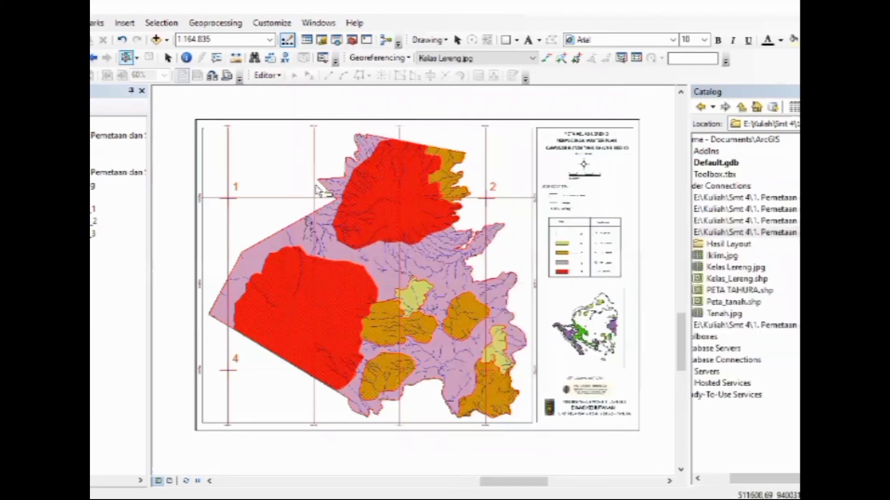
Hide the scanned slope map and symbolize all Kelas_Lereng zones by unique Klasifikas values with a blue color ramp
click(91, 186)
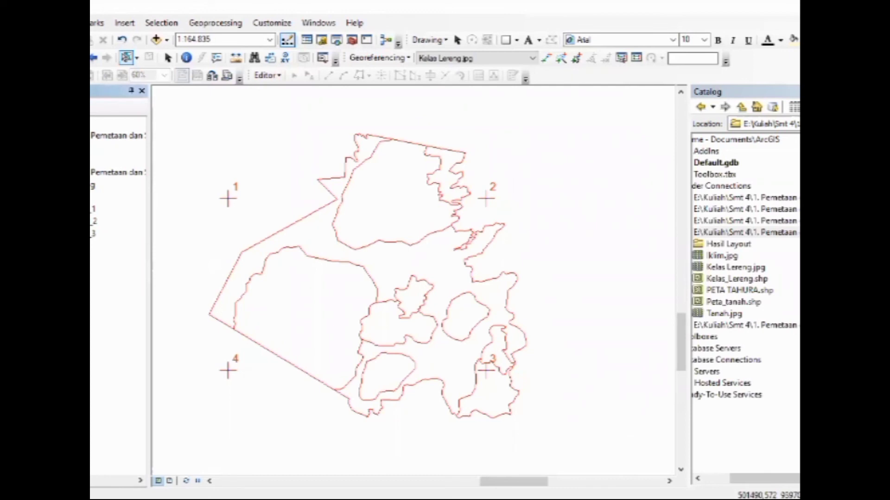
right_click(92, 257)
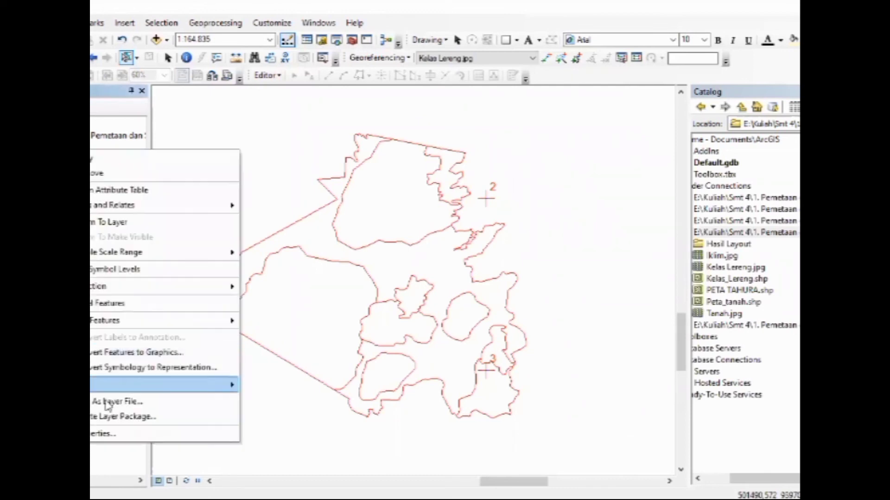
click(102, 435)
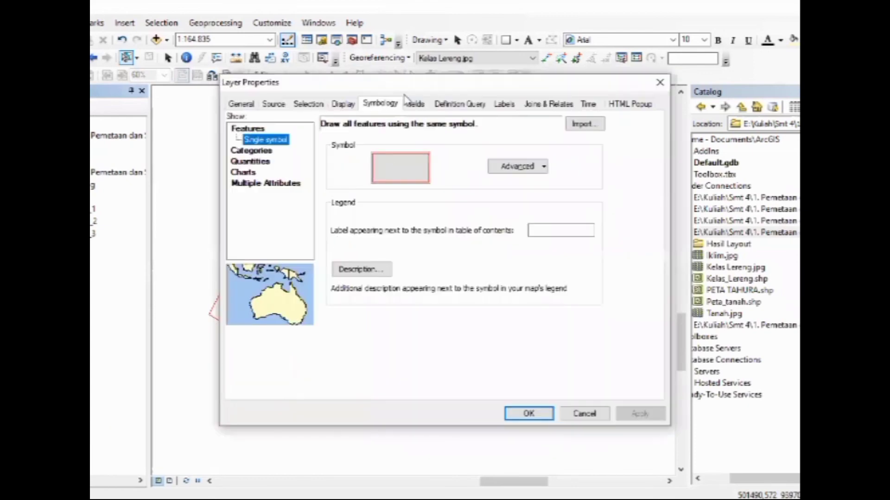
click(259, 151)
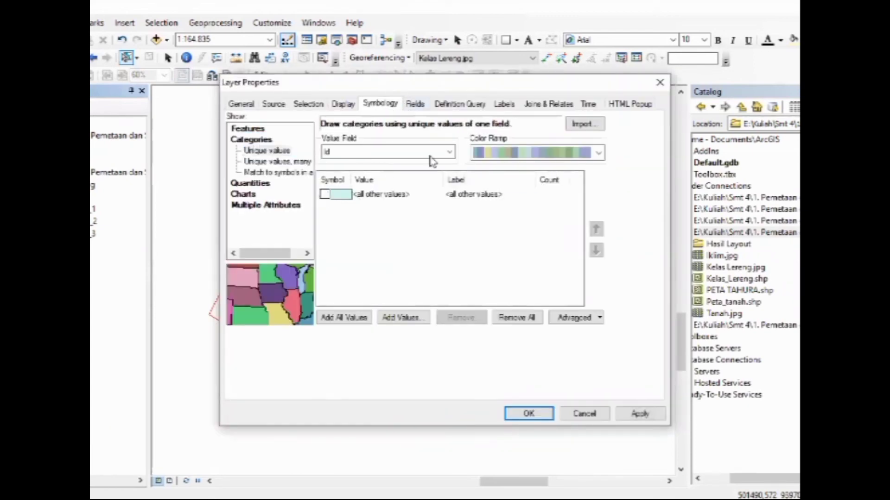
click(449, 152)
click(367, 174)
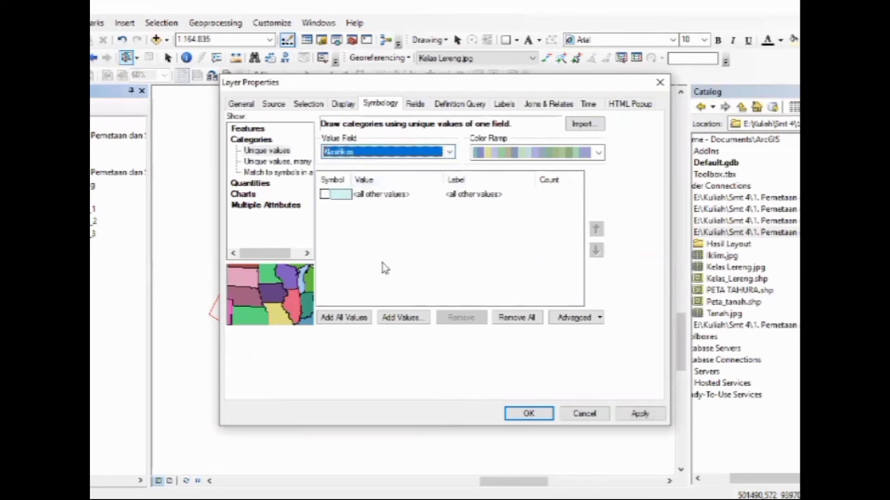
click(598, 153)
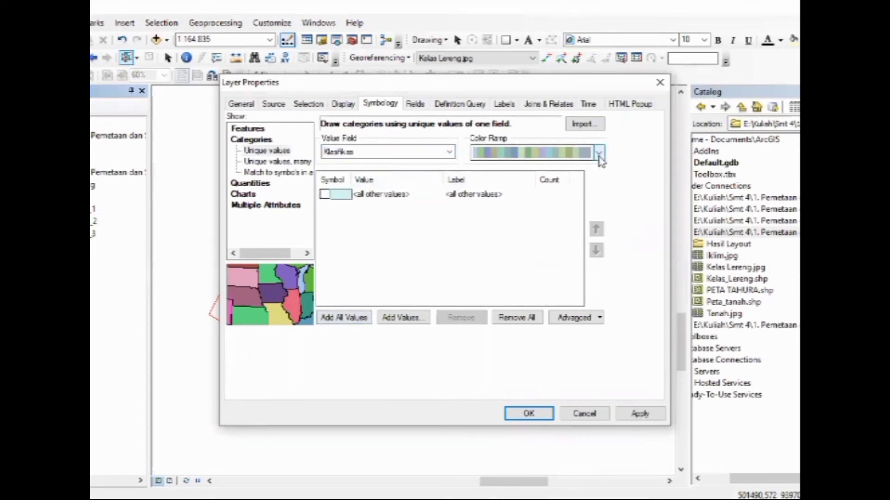
scroll(600, 208, up, 2)
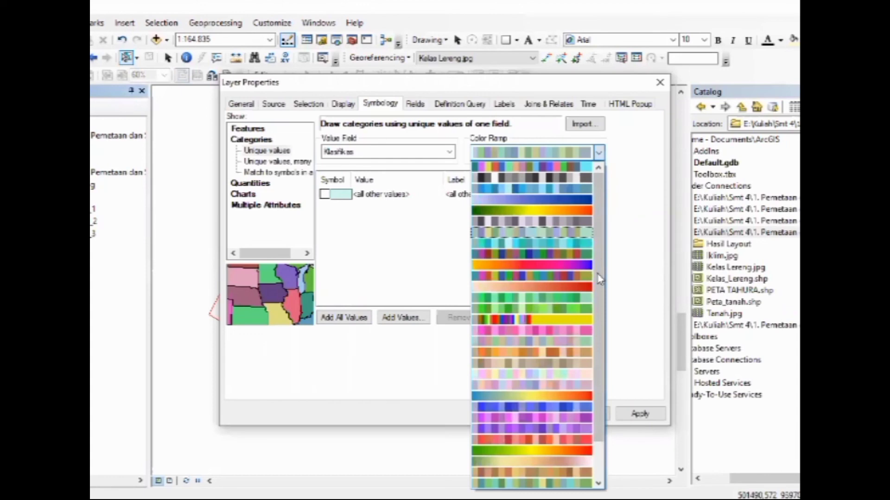
drag(602, 360, 576, 340)
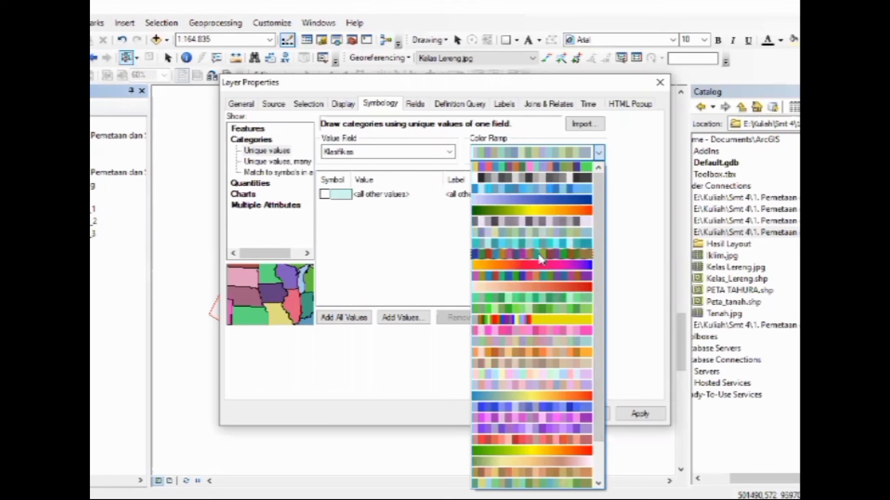
click(545, 190)
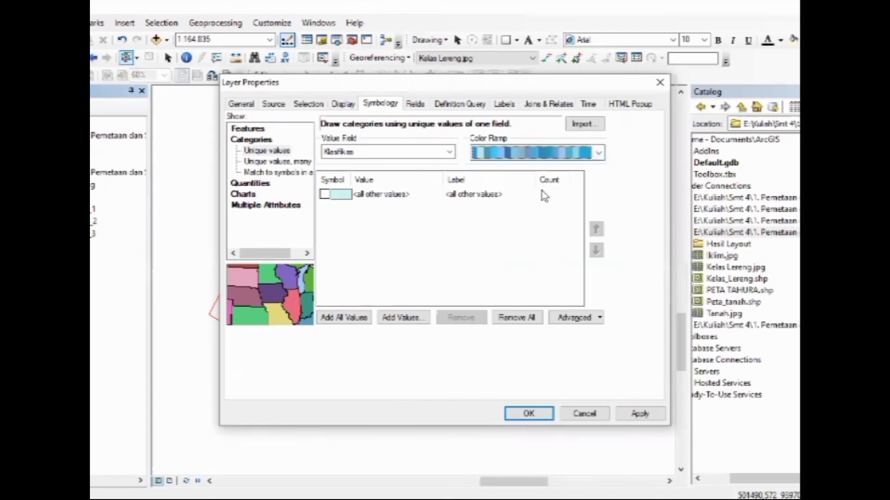
click(340, 319)
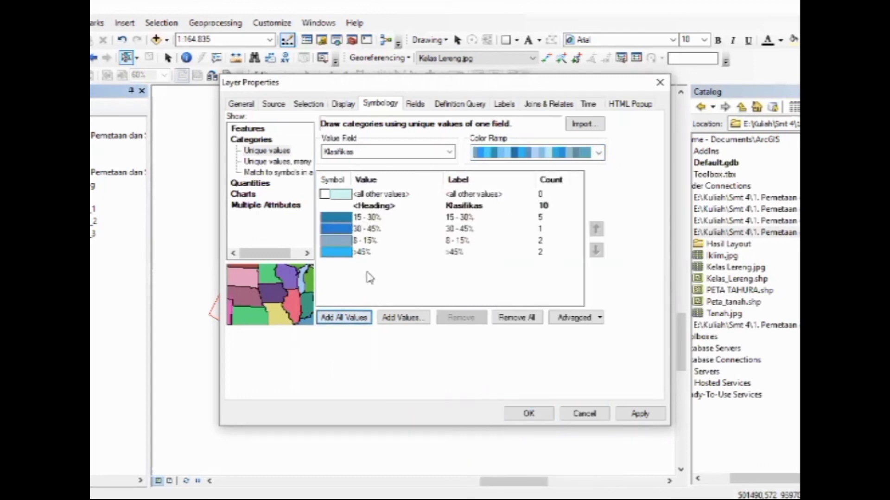
Label the Kelas_Lereng features with the Klasifikas field and apply the layer properties
click(505, 105)
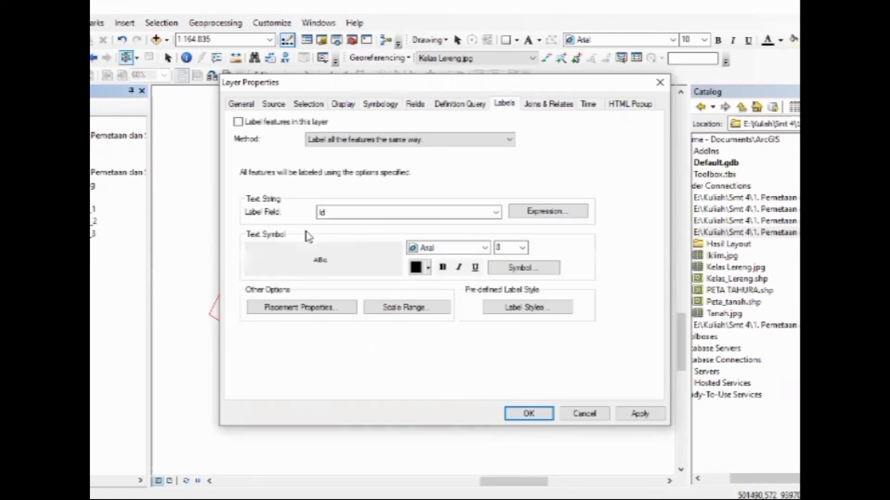
click(238, 121)
click(365, 214)
click(352, 241)
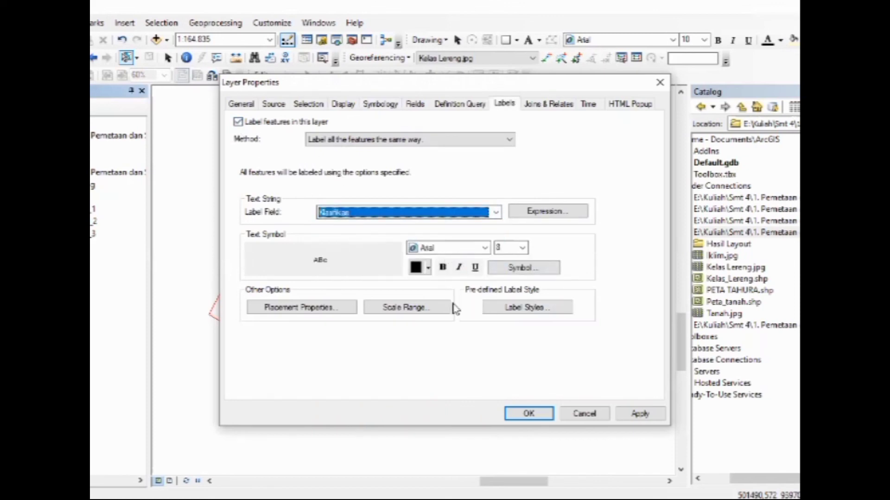
click(640, 412)
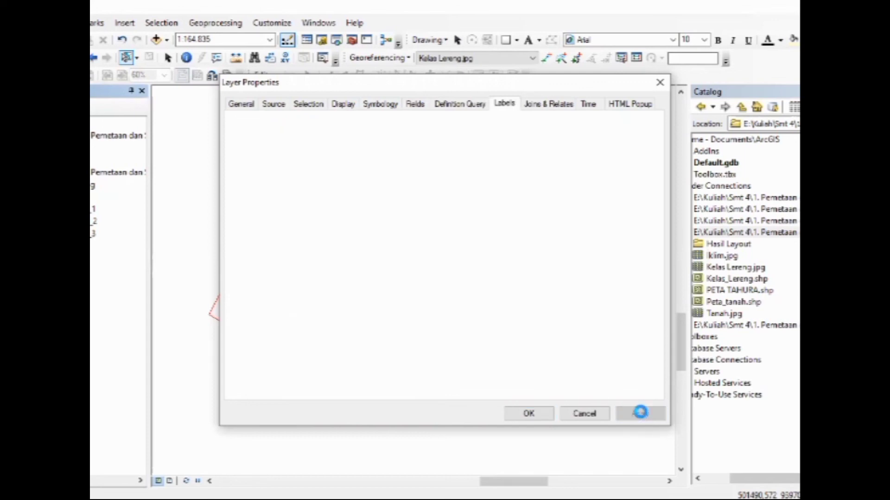
click(528, 413)
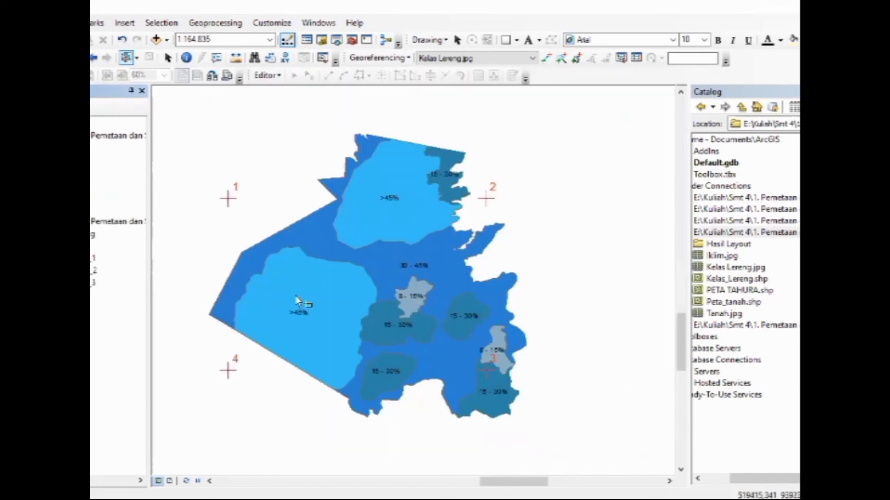
Remove the scanned Kelas Lereng.jpg layer from the map
click(30, 236)
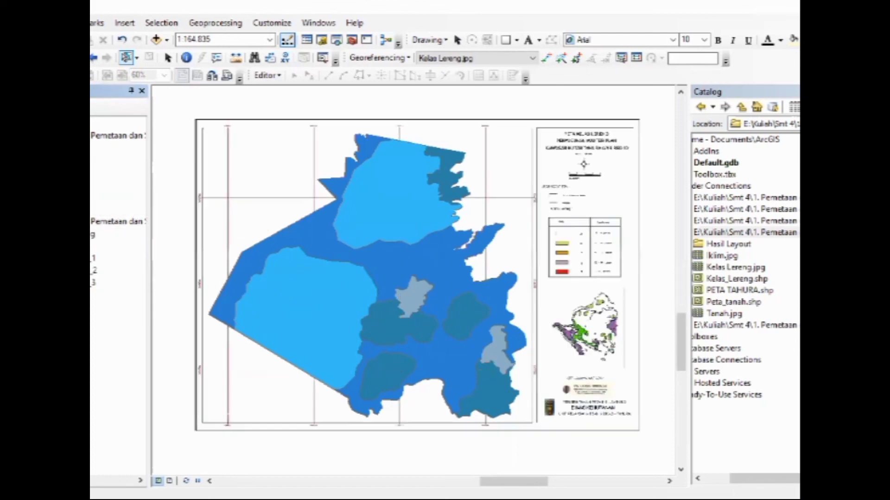
click(30, 235)
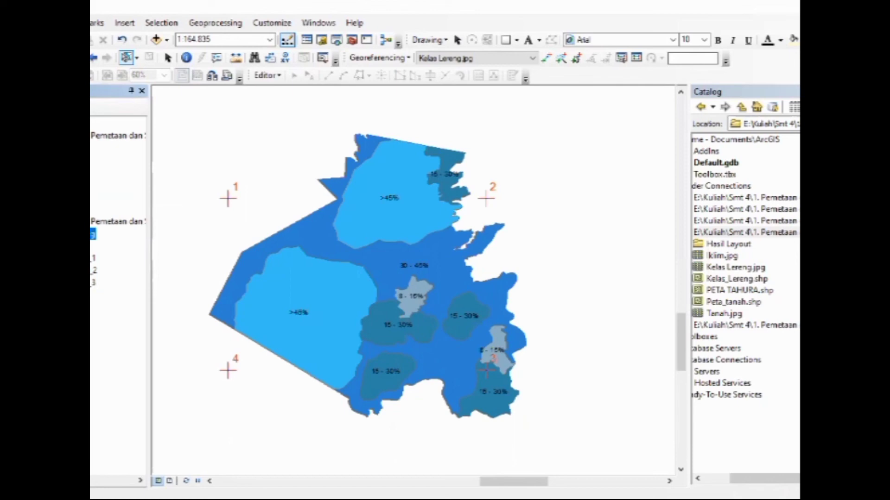
right_click(92, 235)
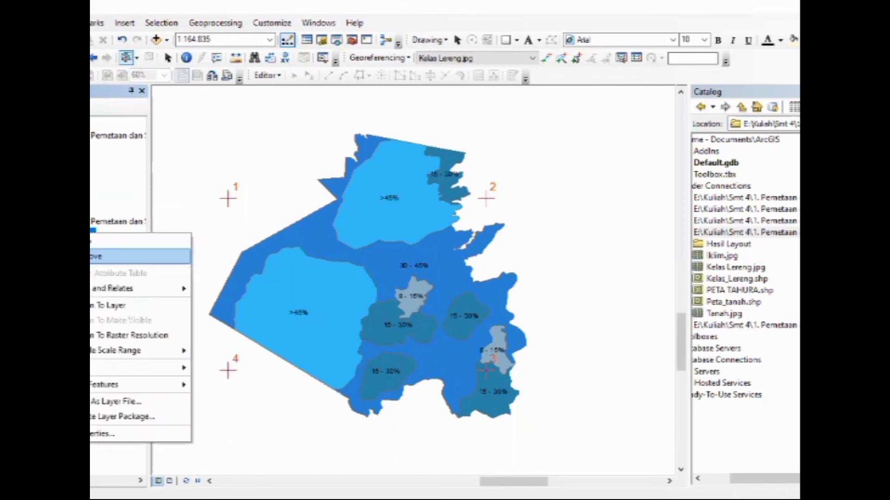
click(93, 256)
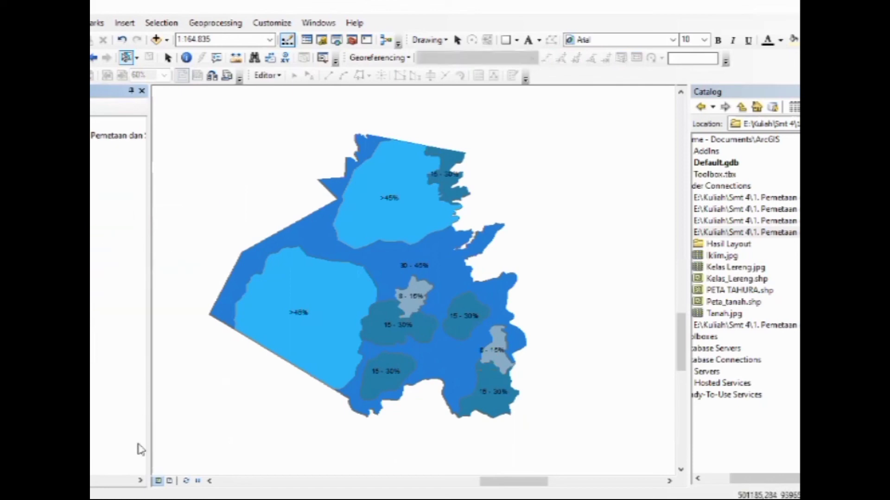
Switch to the layout, set the map scale to 1:120.000 and center the slope map in its frame
click(169, 481)
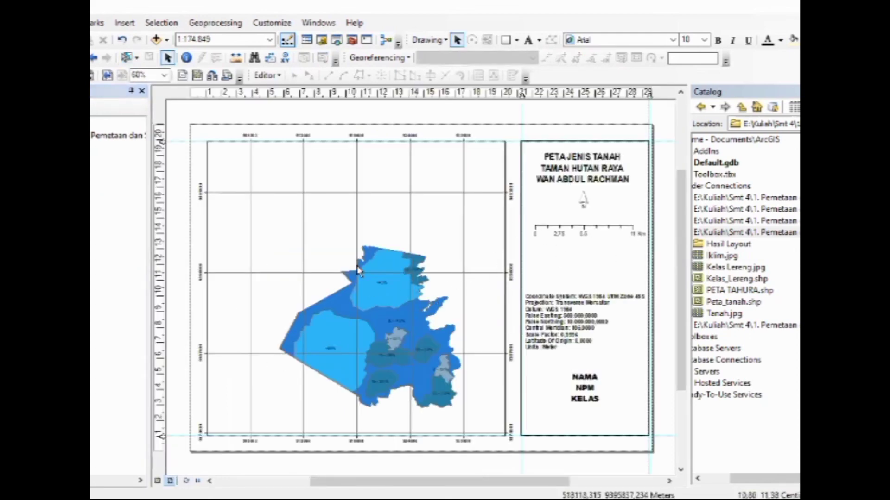
click(269, 39)
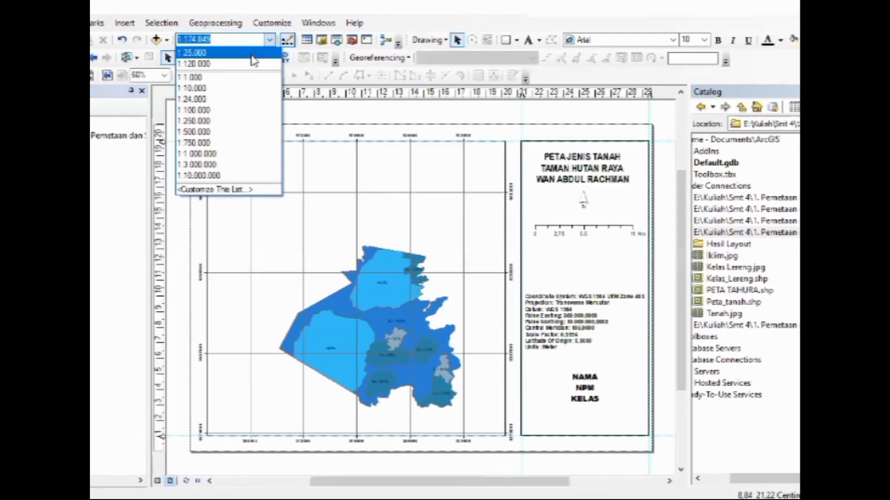
click(252, 64)
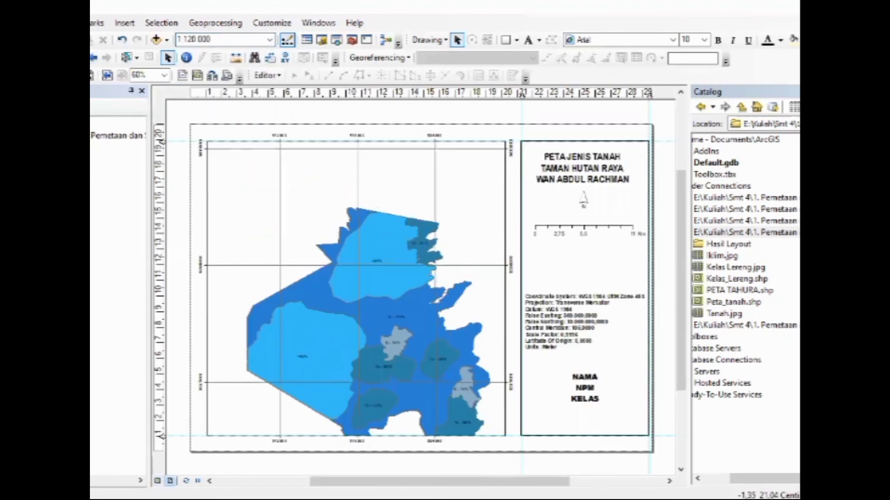
drag(426, 344, 418, 317)
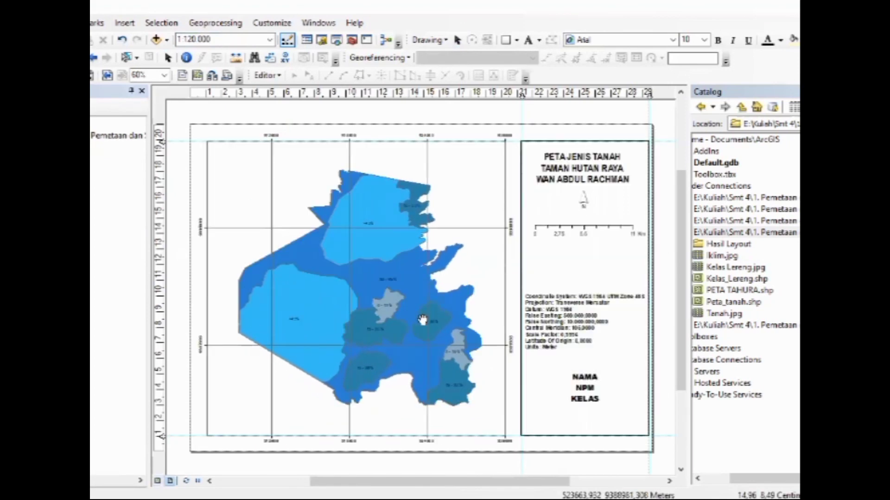
drag(422, 320, 427, 319)
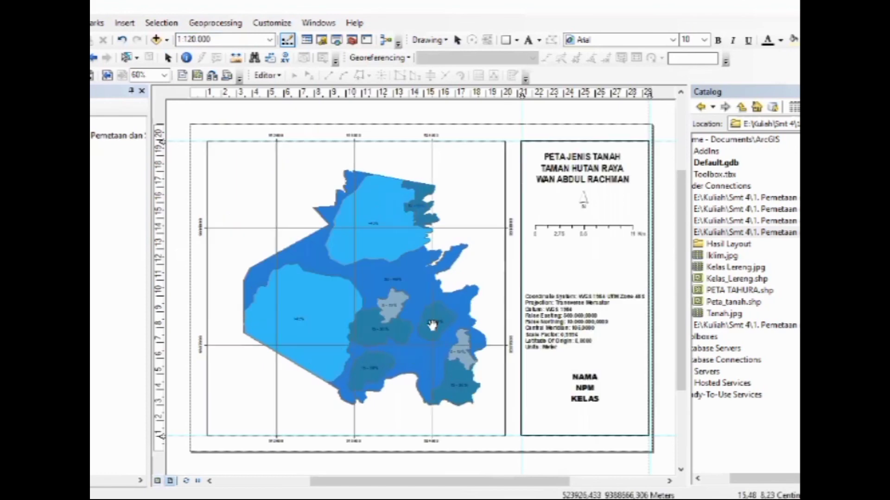
Insert an absolute scale text and place it between the north arrow and the scale bar
click(125, 24)
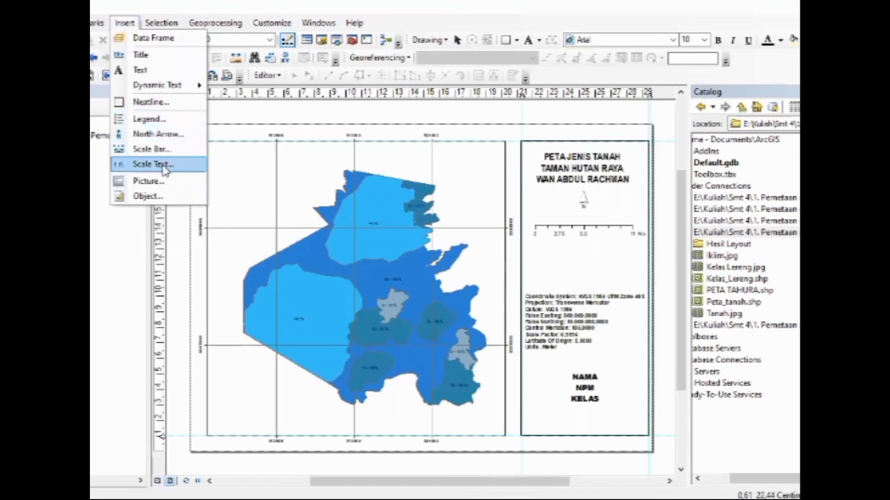
click(163, 169)
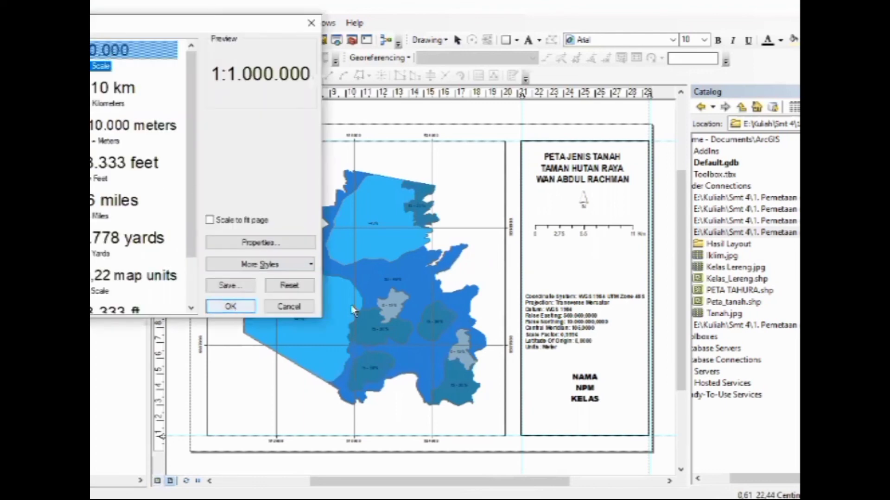
key(Return)
drag(373, 290, 589, 224)
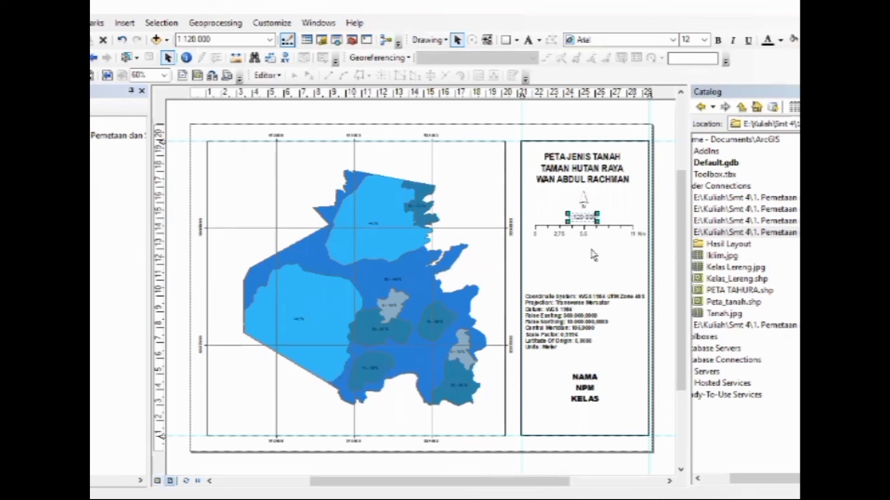
click(589, 256)
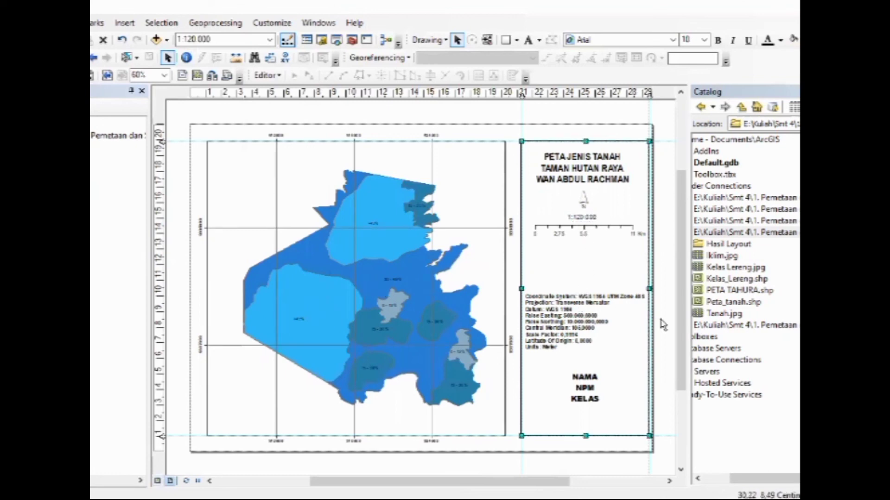
Insert a one-column Kelas_Lereng legend titled Keterangan and place it in the map frame's upper-right corner
click(124, 23)
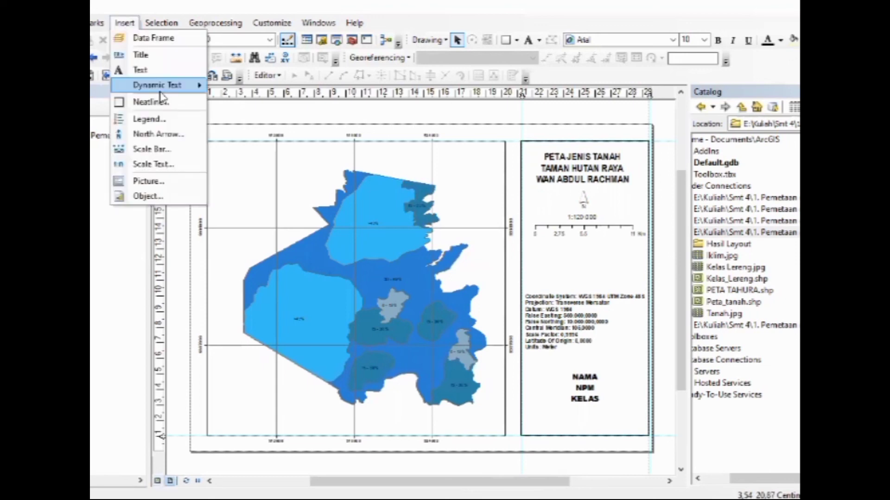
click(149, 117)
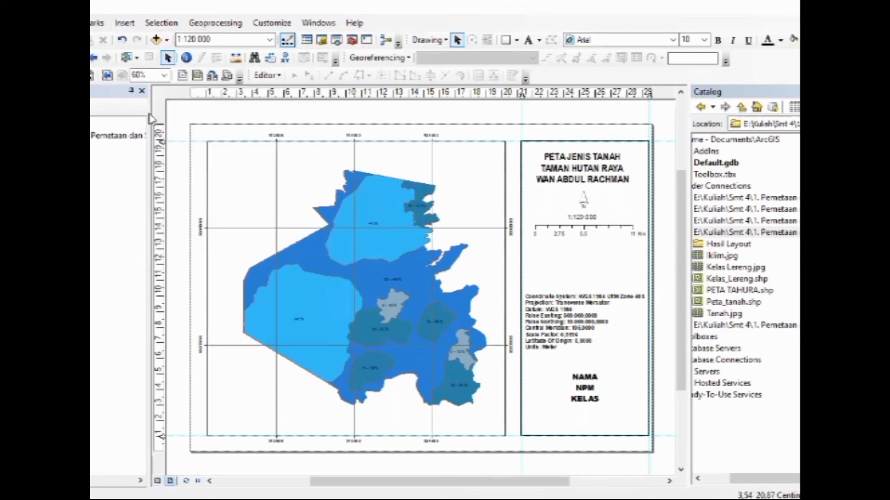
click(557, 381)
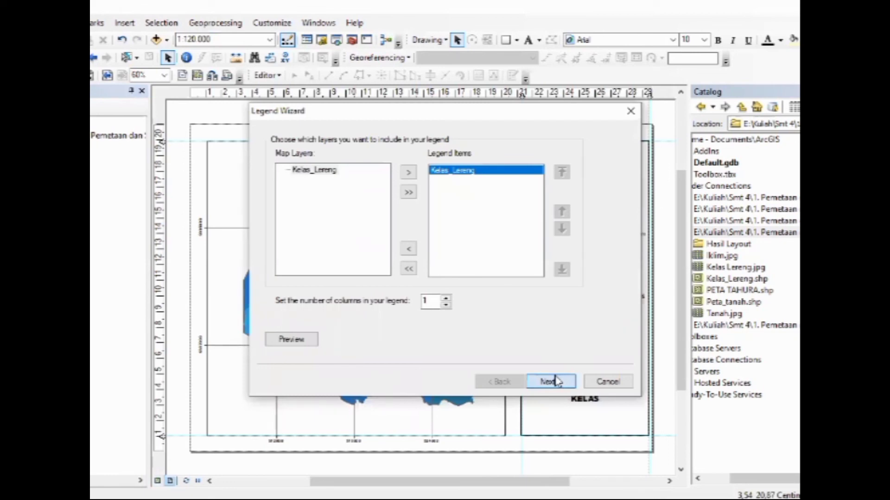
double_click(275, 156)
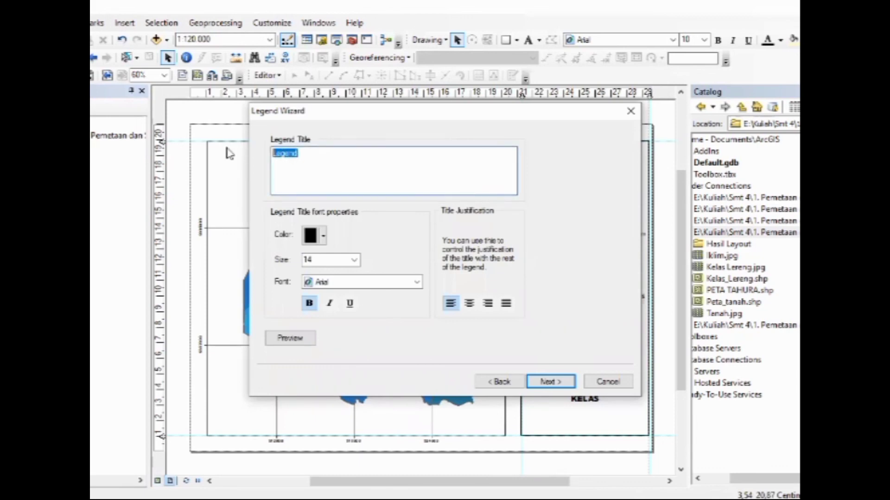
key(BackSpace)
click(549, 387)
click(549, 387)
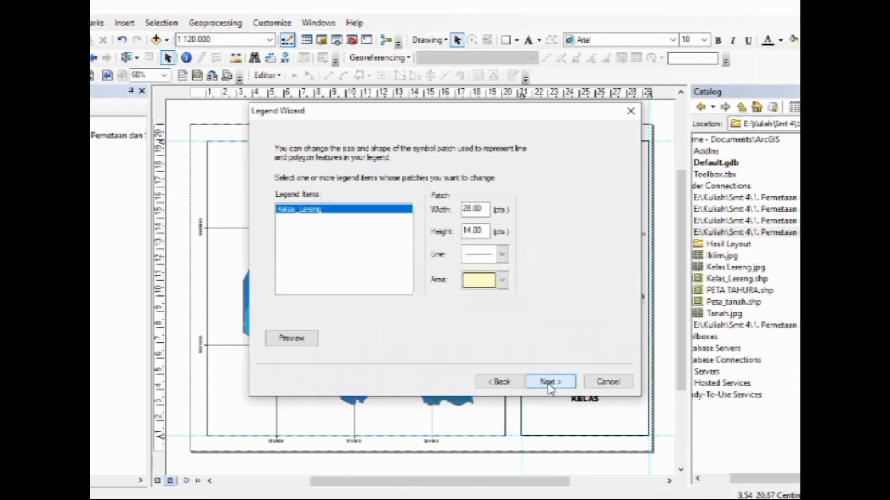
click(550, 388)
click(550, 387)
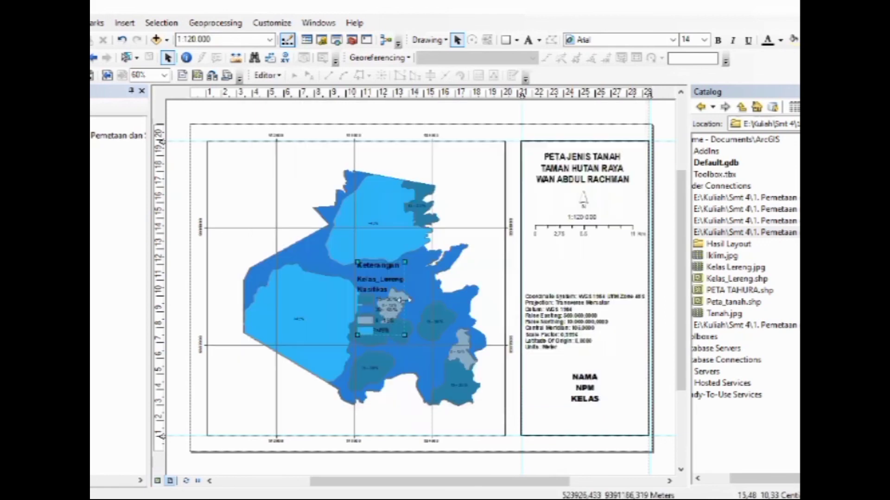
drag(386, 306, 483, 194)
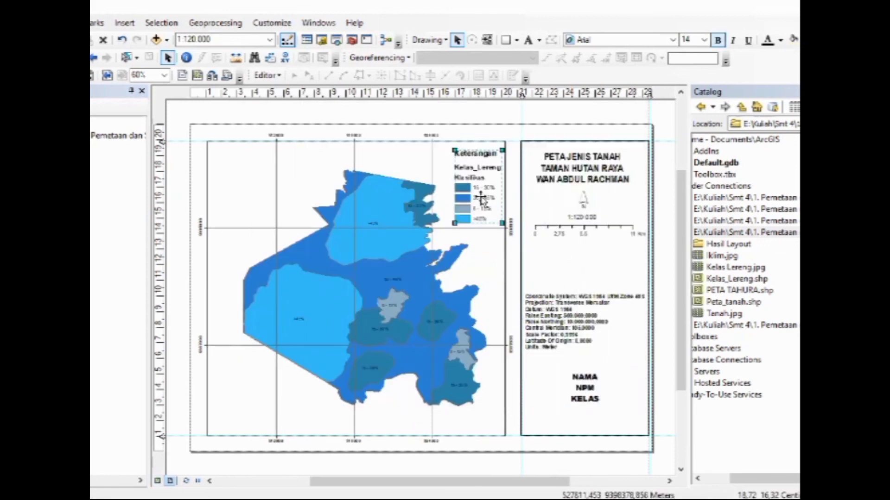
Convert the legend to graphics and ungroup it into separate elements
right_click(481, 199)
click(521, 285)
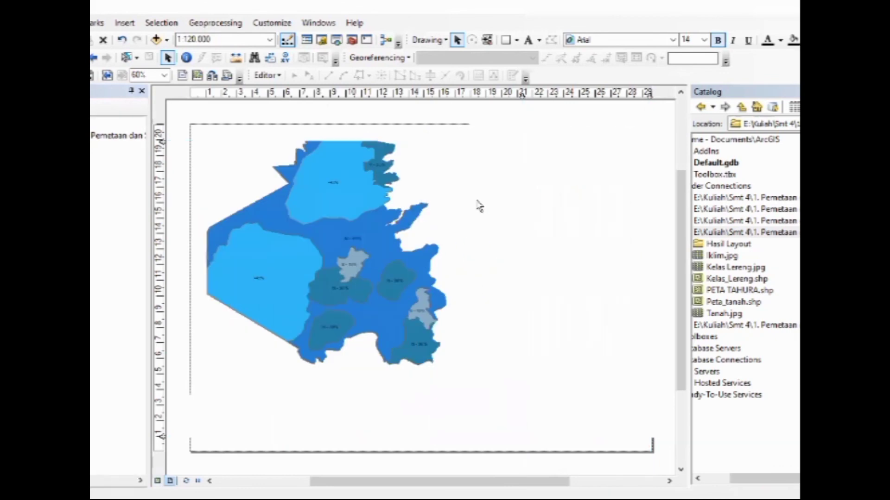
right_click(477, 203)
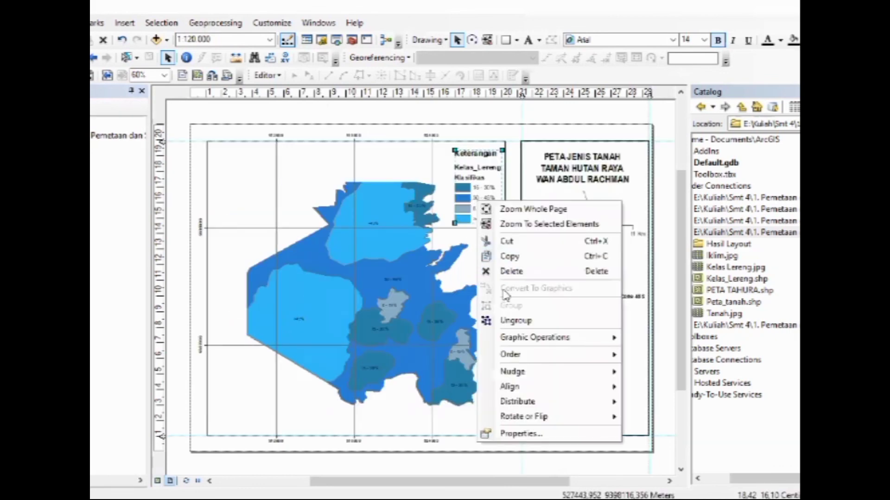
click(515, 320)
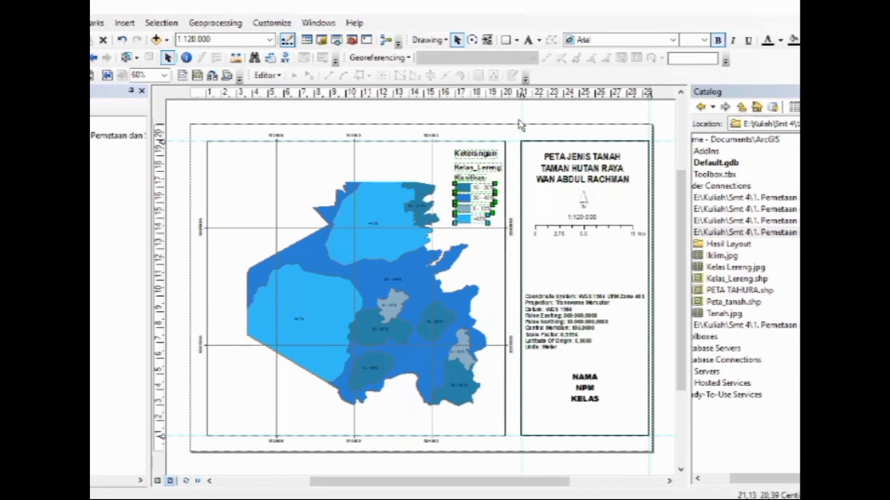
click(518, 120)
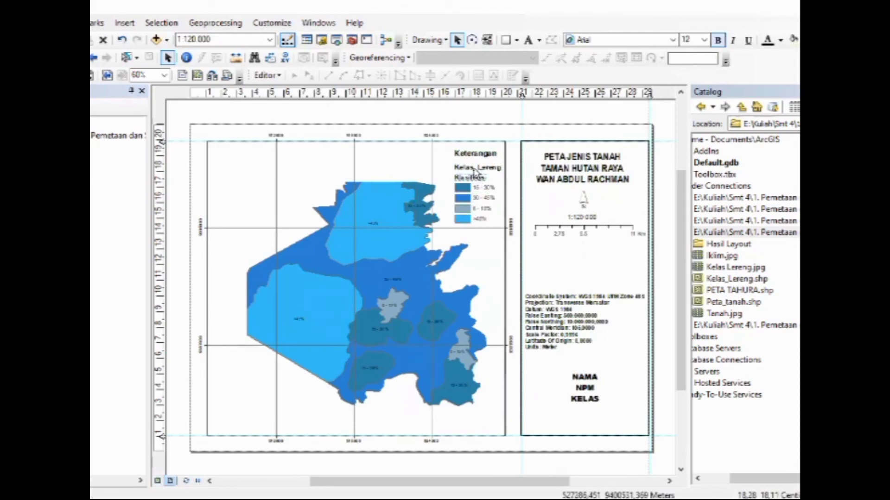
Delete the Kelas_Lereng and Klasifikas headings from the ungrouped legend
click(475, 171)
right_click(477, 171)
click(526, 293)
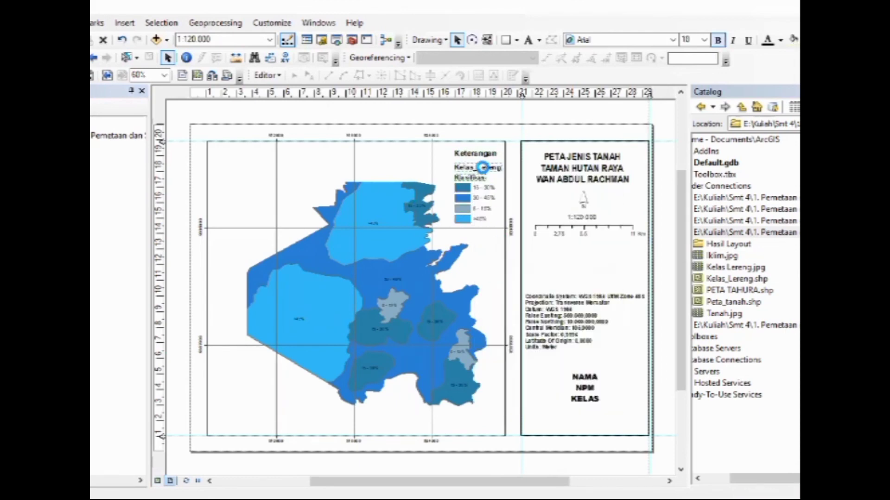
Move the Keterangan heading down to just above the slope class entries and group all the legend elements
drag(478, 155, 513, 236)
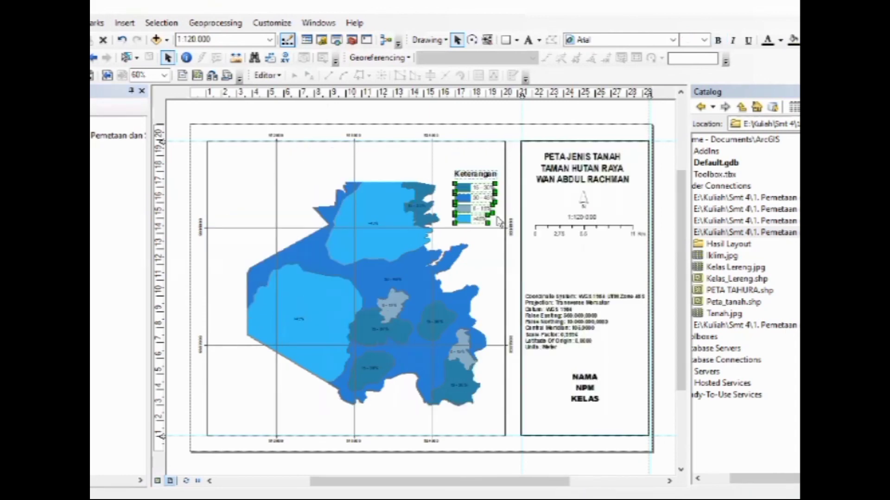
right_click(477, 205)
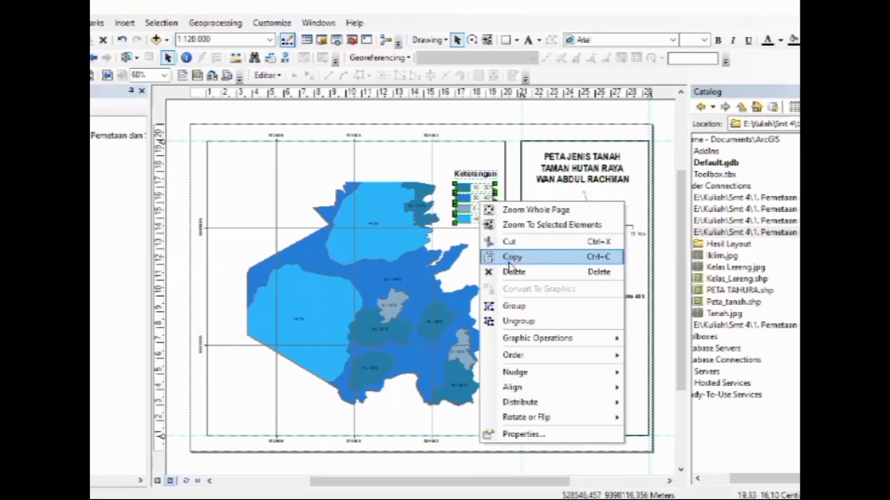
click(515, 304)
Move the legend between the scale bar and the coordinate system text, and shrink it slightly to fit
drag(476, 199, 586, 272)
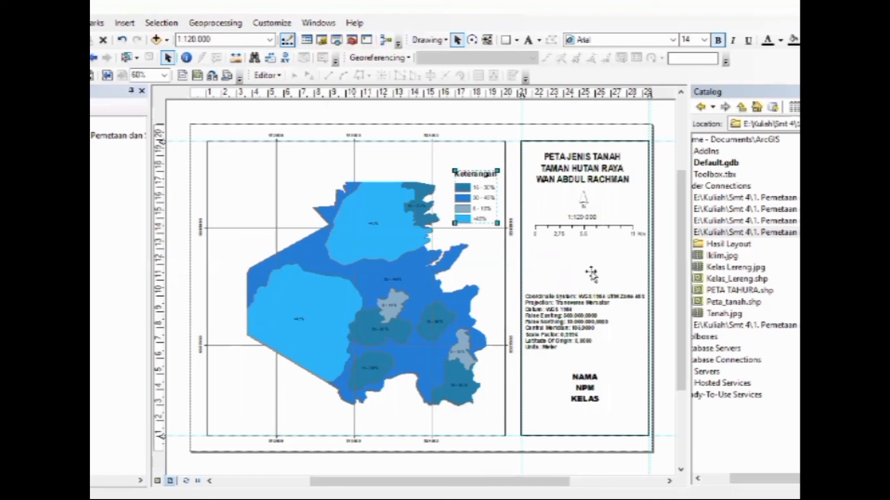
right_click(586, 266)
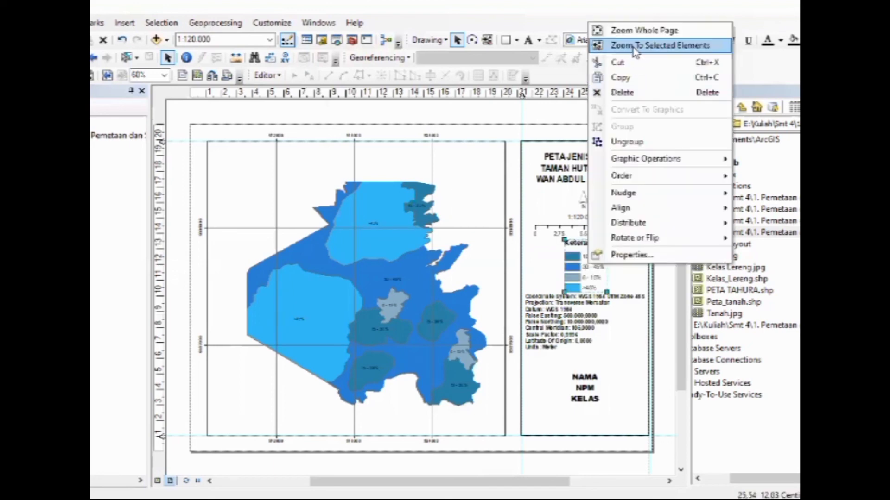
click(612, 44)
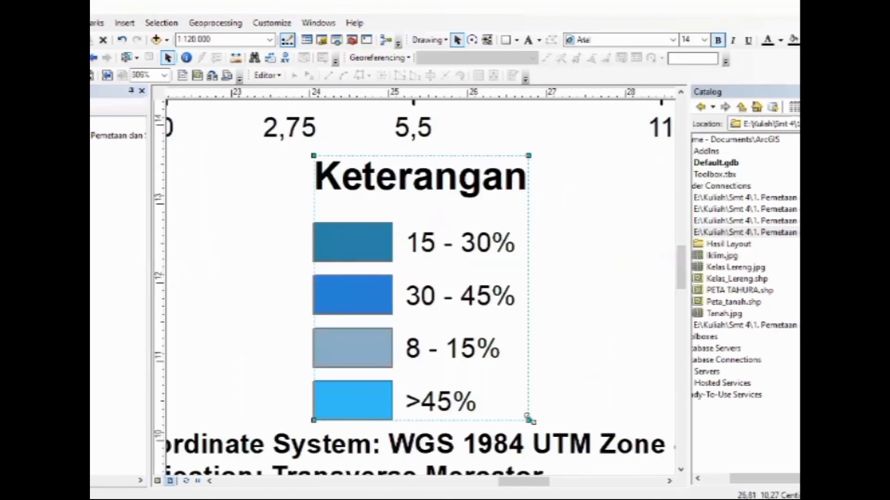
drag(528, 418, 521, 411)
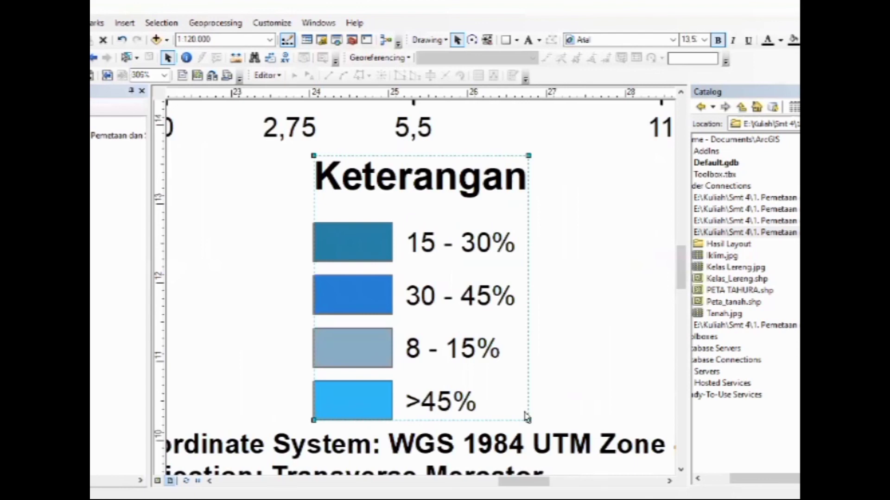
click(479, 362)
click(380, 285)
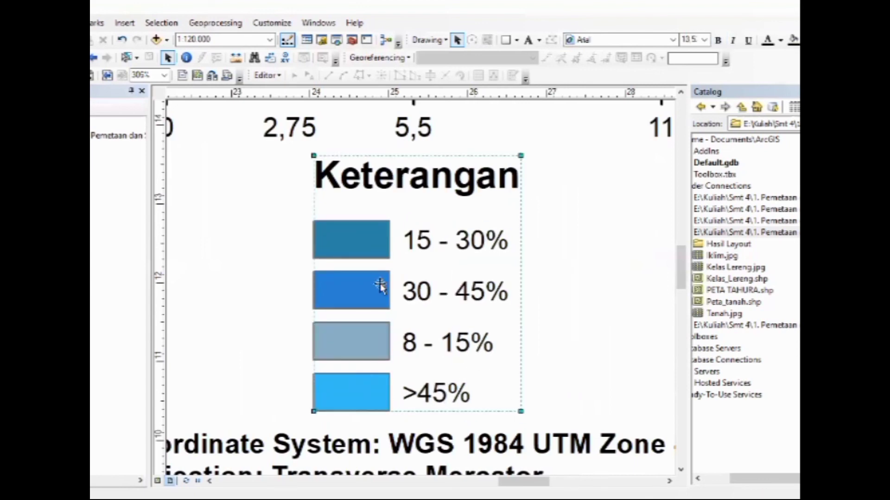
drag(379, 285, 387, 284)
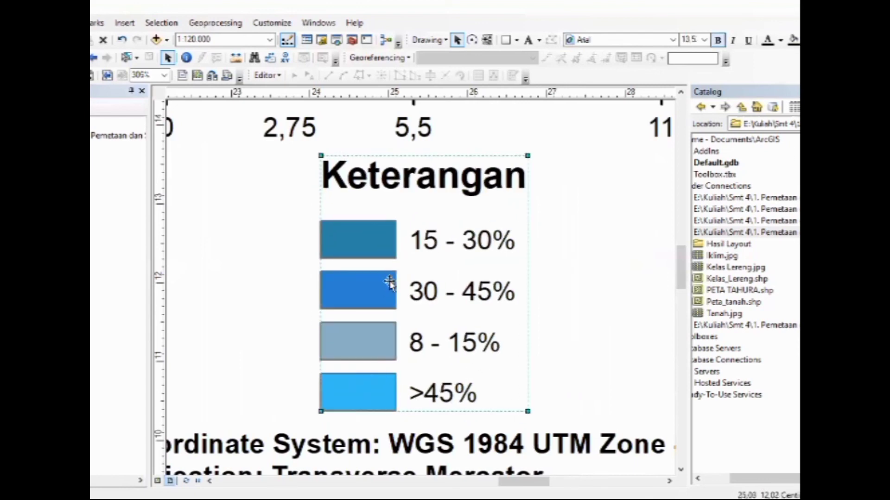
right_click(390, 281)
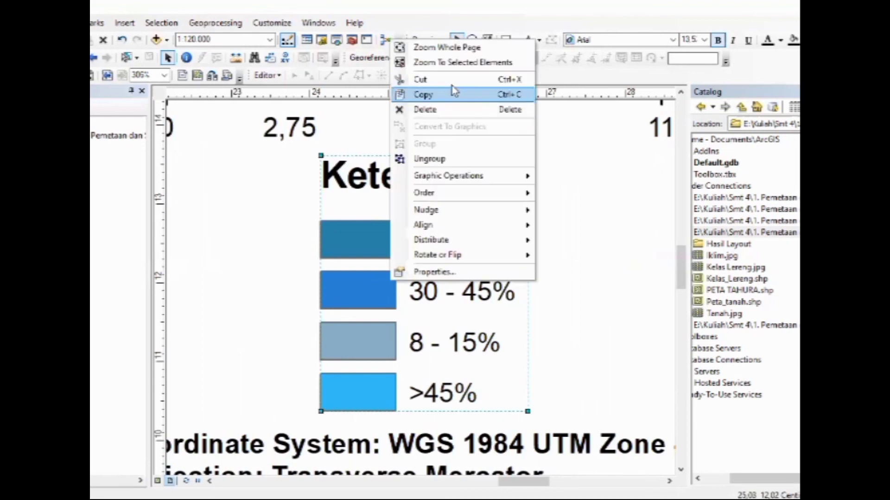
click(445, 47)
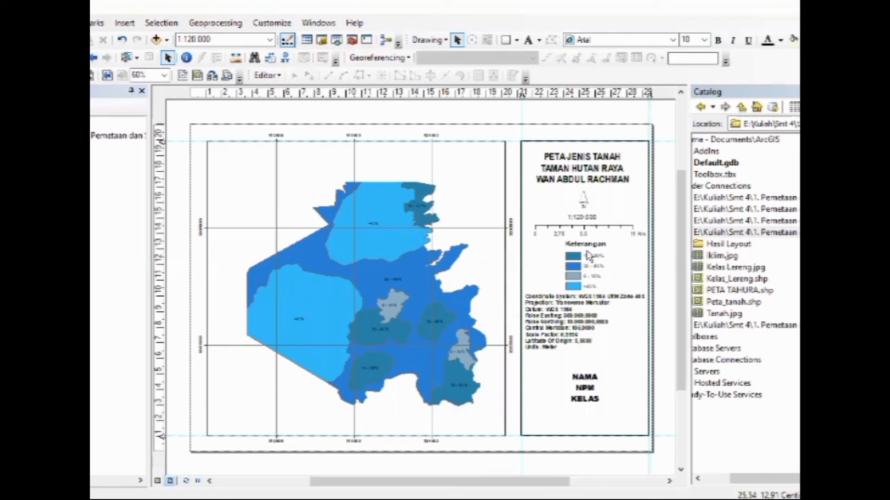
Ungroup the legend and move the Keterangan heading slightly closer to the 15 - 30% entry
right_click(588, 257)
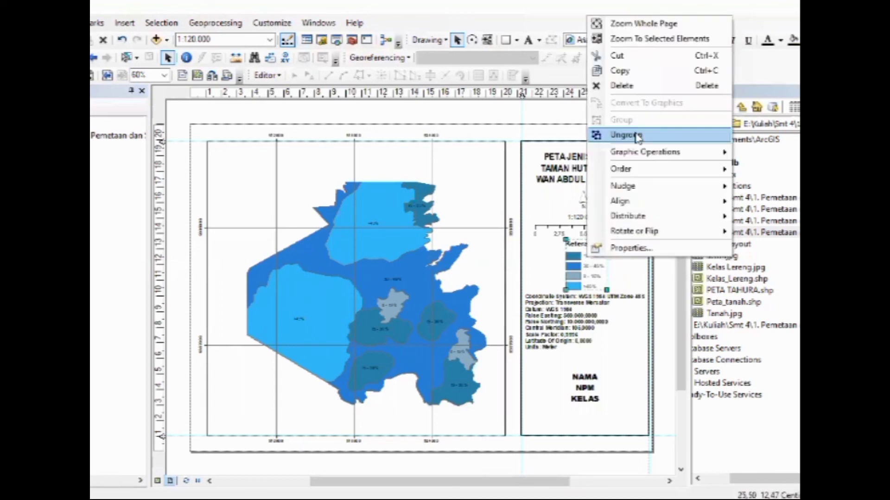
click(637, 135)
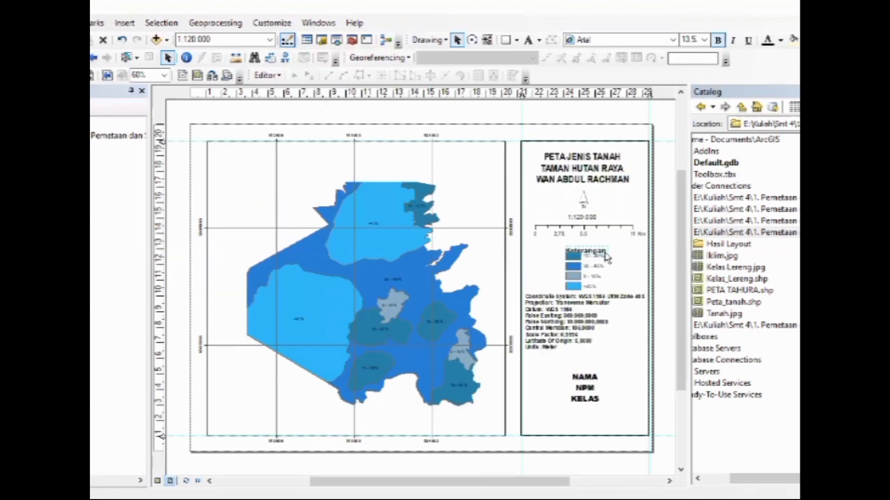
drag(604, 252, 605, 244)
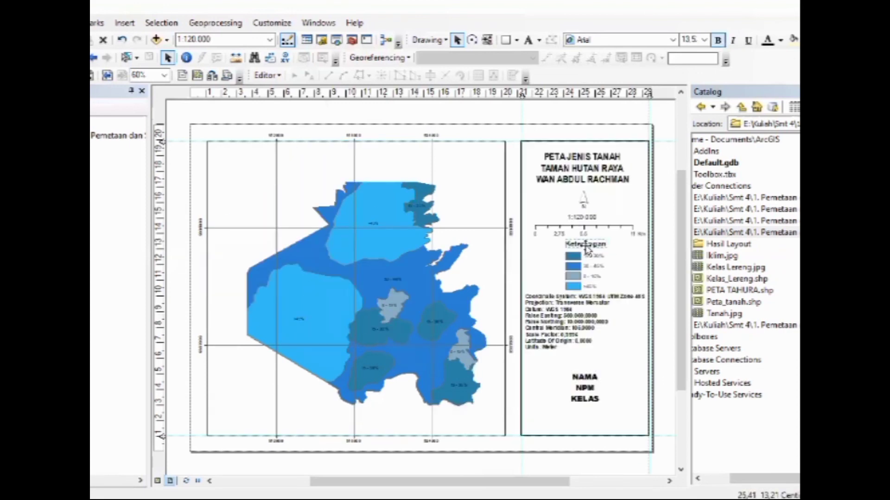
right_click(586, 249)
click(612, 268)
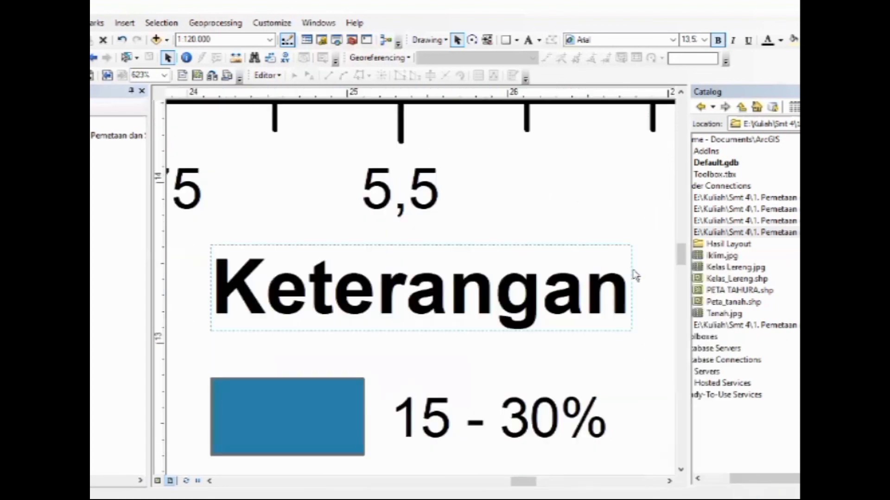
key(Down)
key(Down)
key(Down)
key(Down)
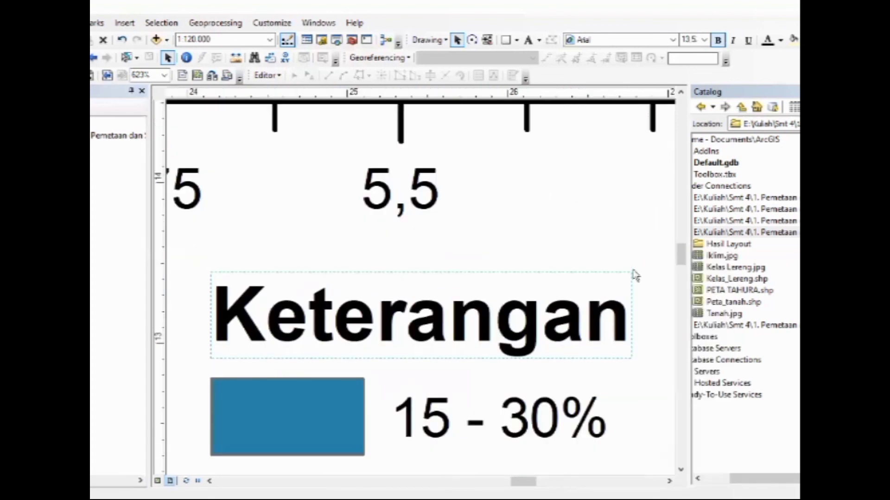
right_click(513, 251)
click(537, 256)
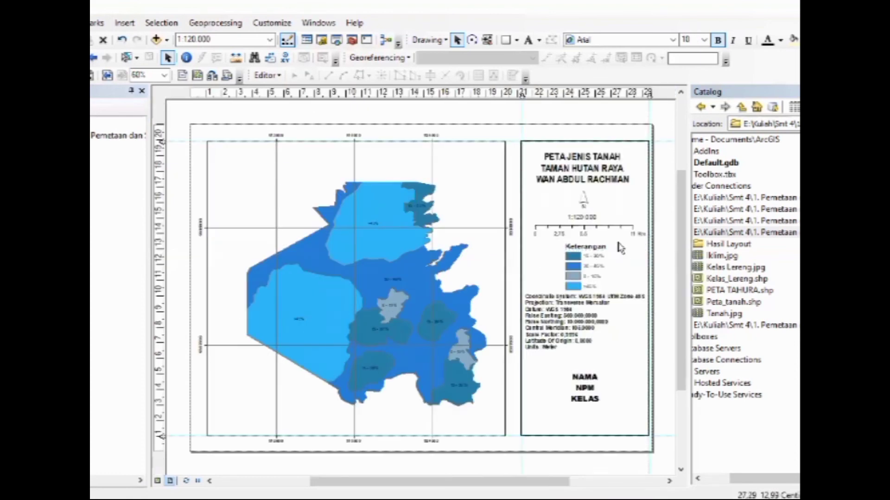
Regroup the legend elements and nudge the legend slightly up, away from the coordinate system text
click(577, 271)
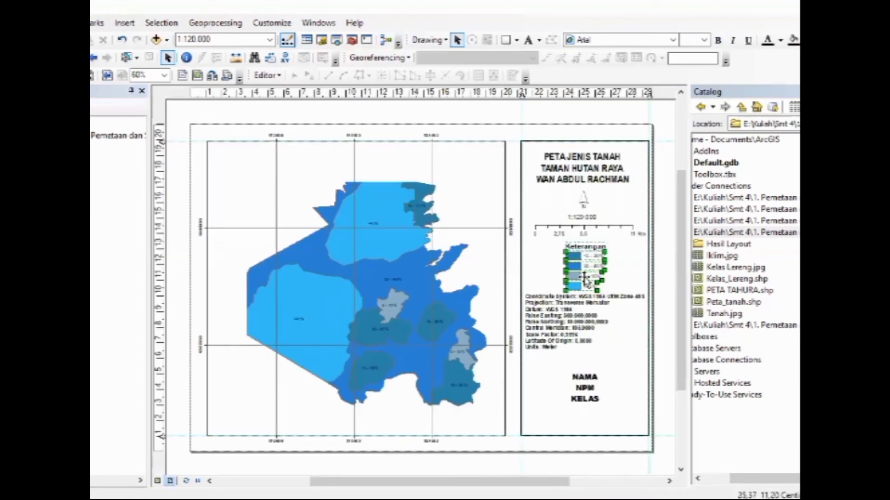
right_click(584, 278)
click(619, 141)
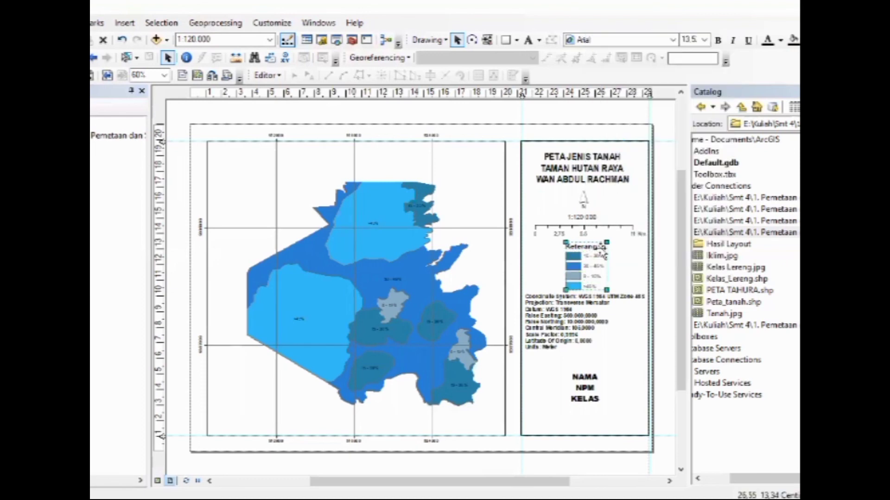
right_click(599, 258)
click(660, 280)
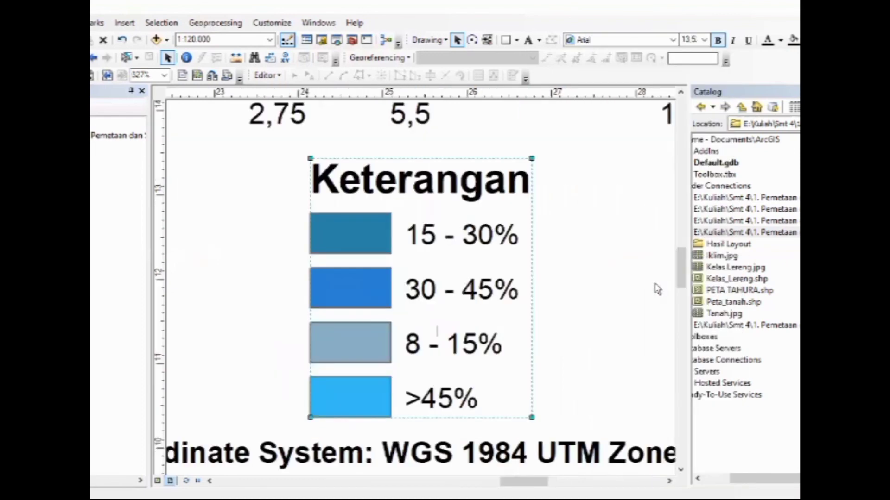
key(Up)
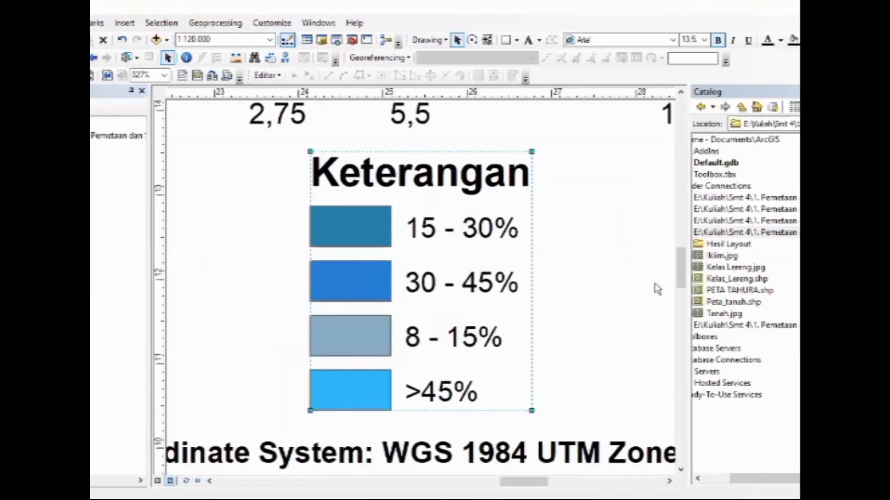
key(Up)
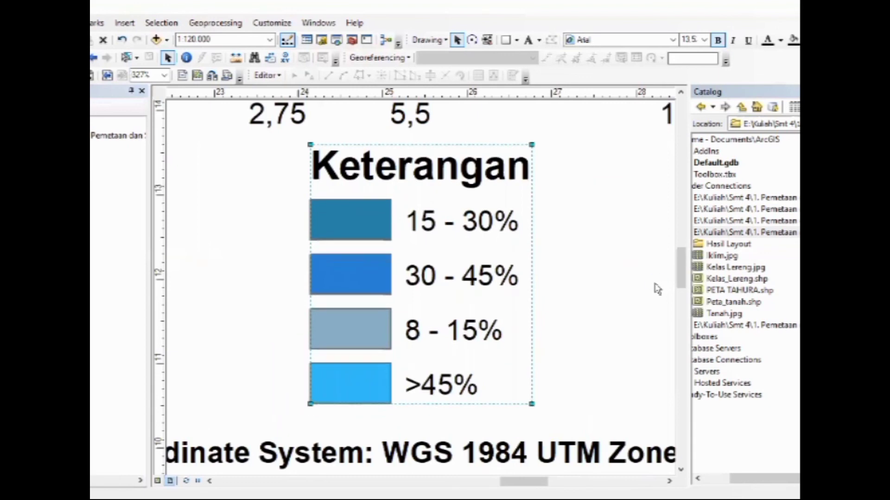
right_click(646, 209)
click(658, 217)
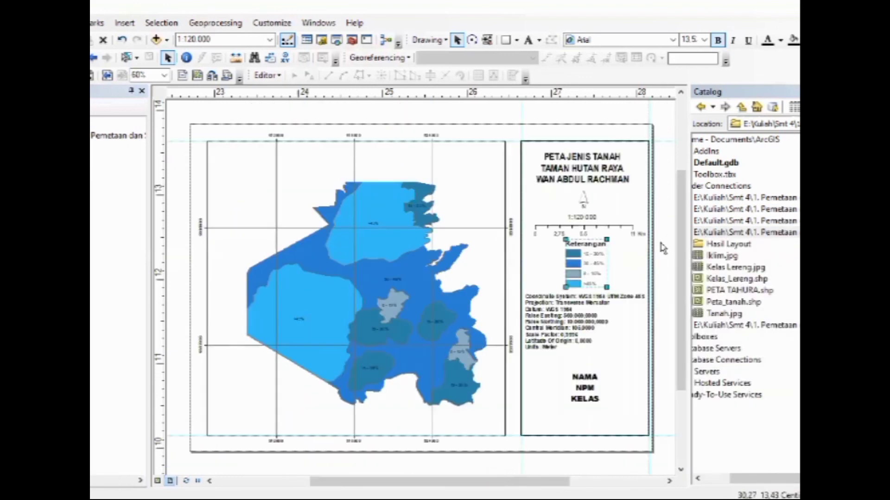
Change the first line of the layout title from the soil map heading to PETA KELAS LERENG
click(584, 160)
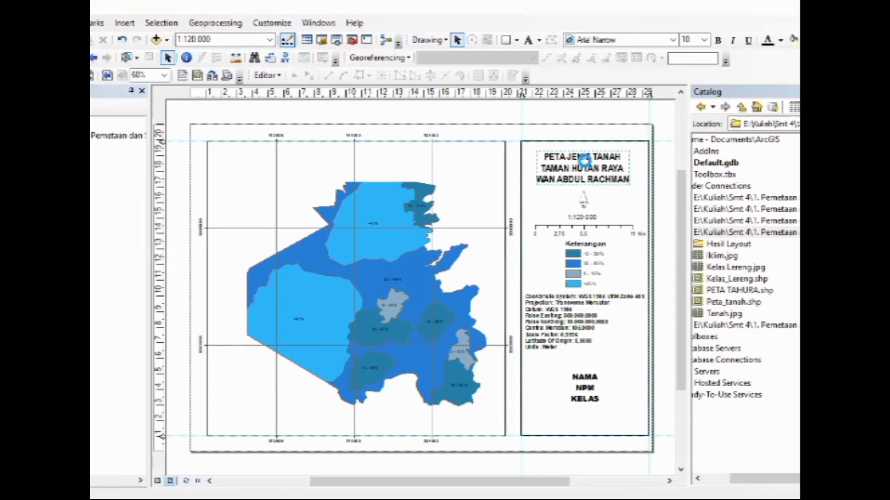
double_click(585, 160)
key(shift+End)
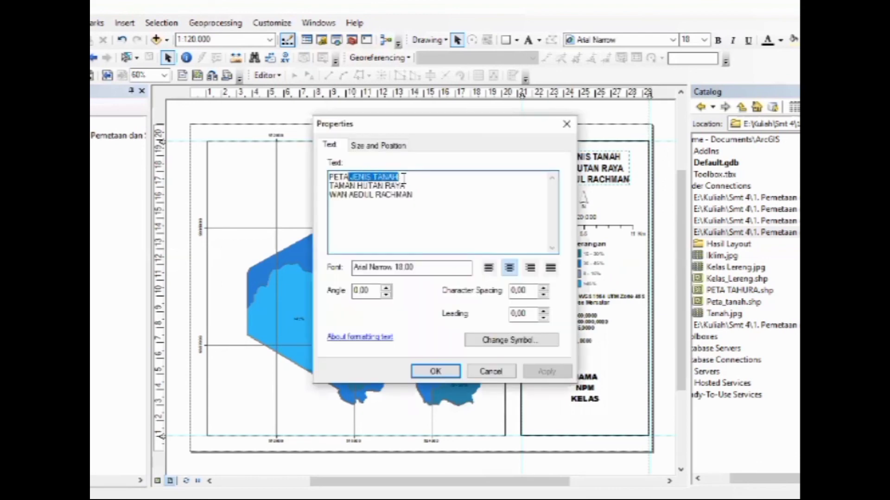
key(BackSpace)
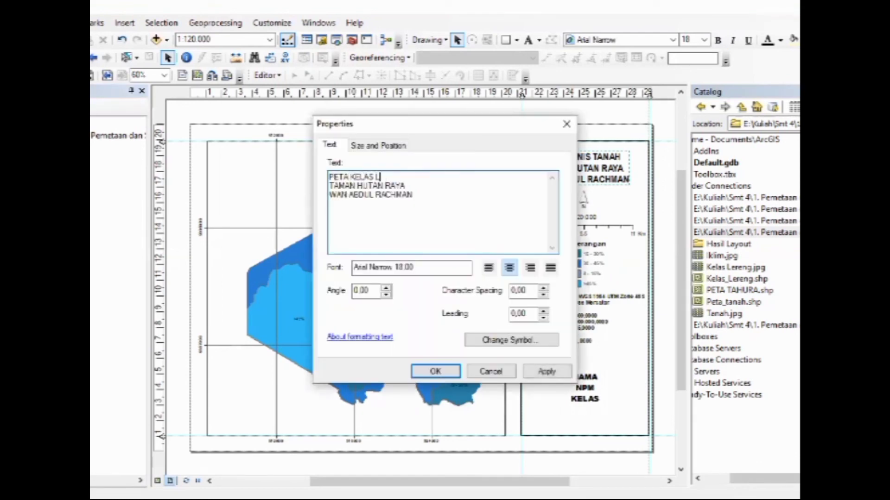
click(443, 372)
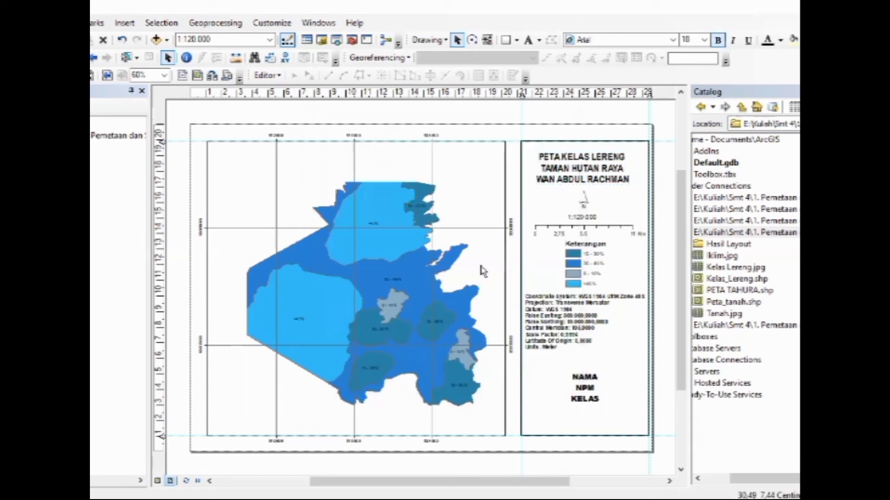
click(174, 170)
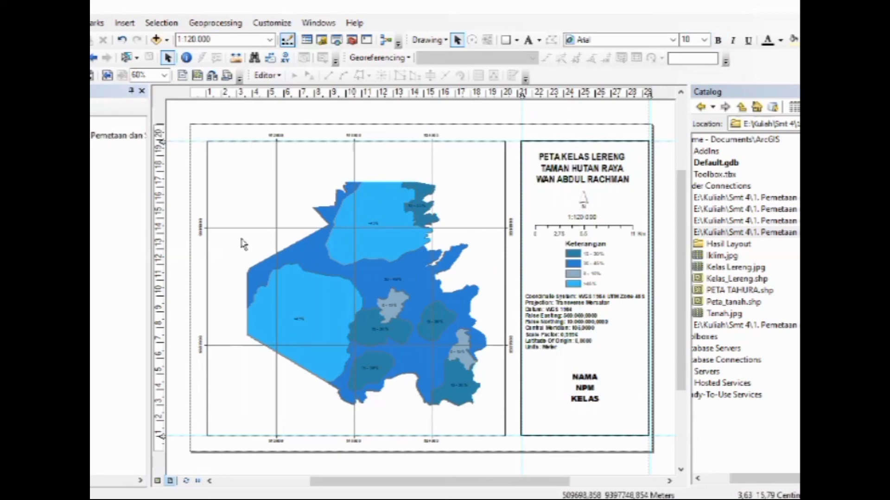
Try changing the vertical orientation of the measured grid's top and bottom labels and apply the data frame properties
right_click(338, 311)
click(374, 306)
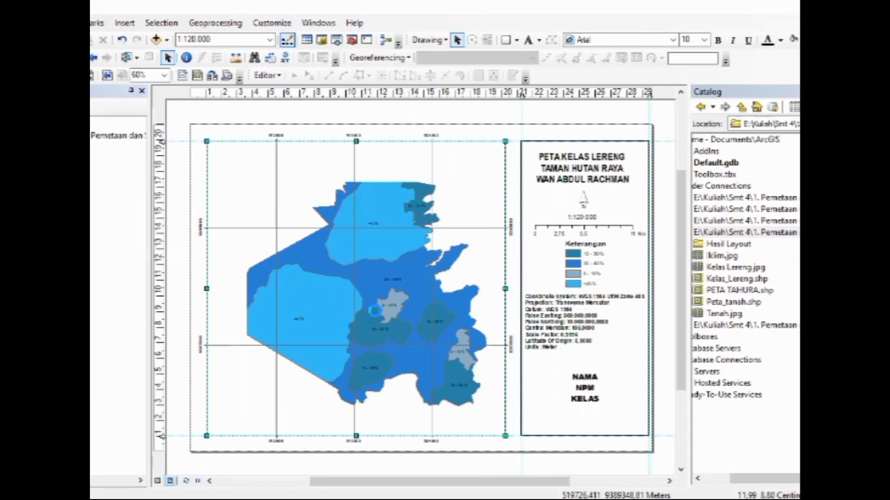
click(523, 195)
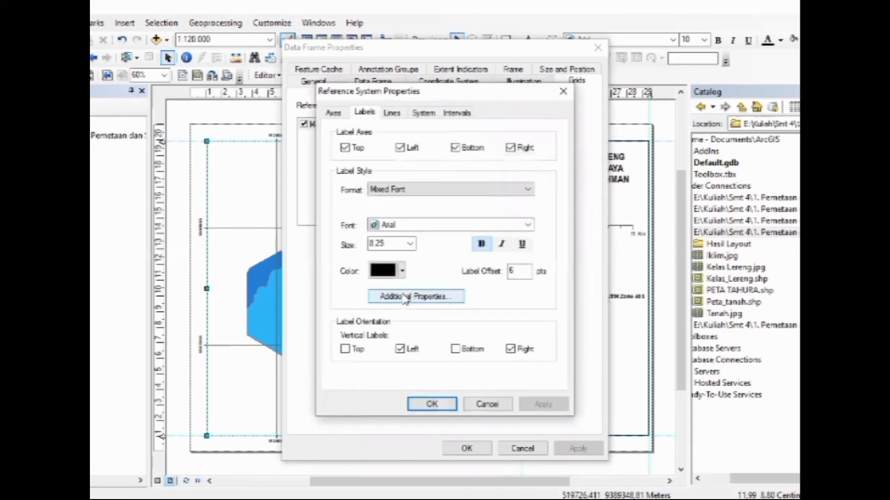
click(455, 348)
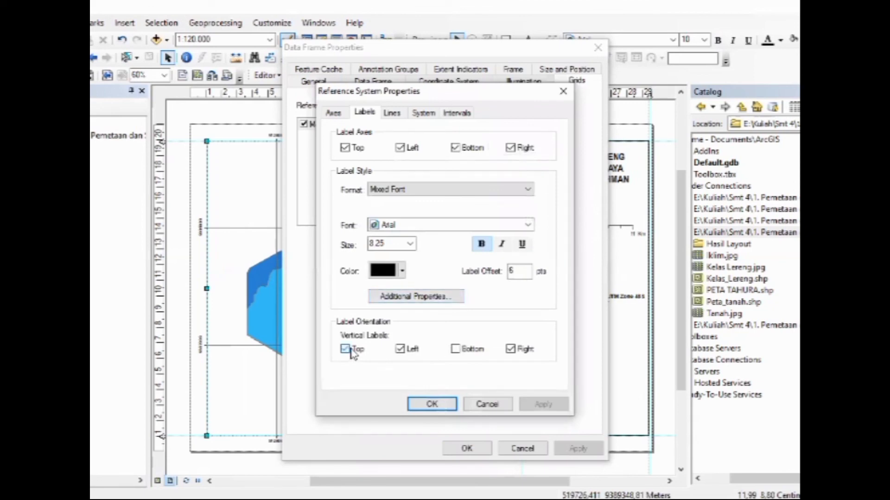
click(434, 402)
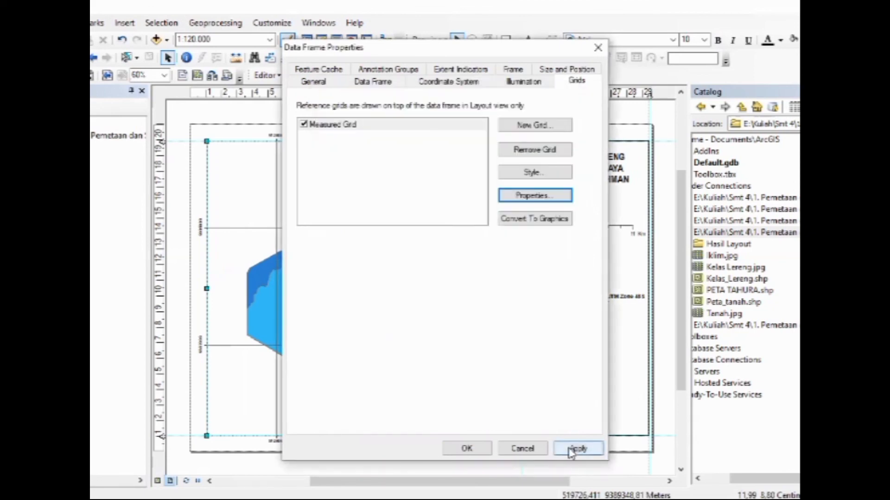
click(579, 448)
click(477, 447)
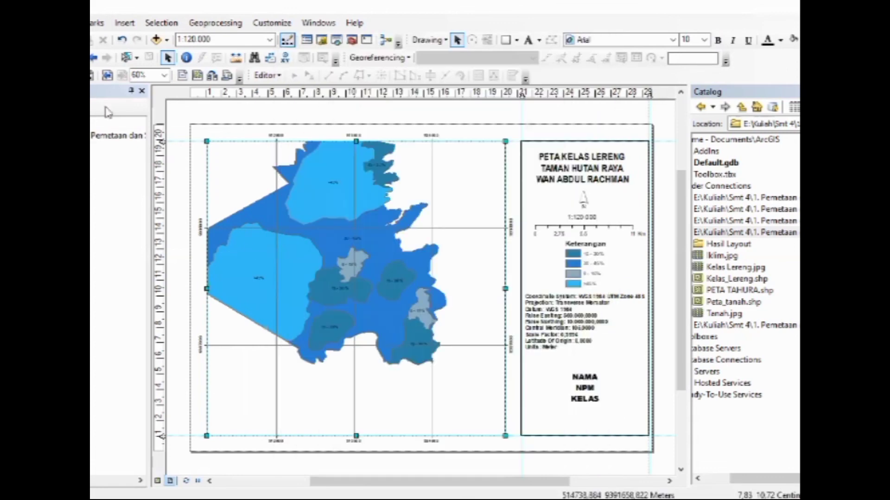
Pan the slope map back to the centre of its data frame
click(26, 57)
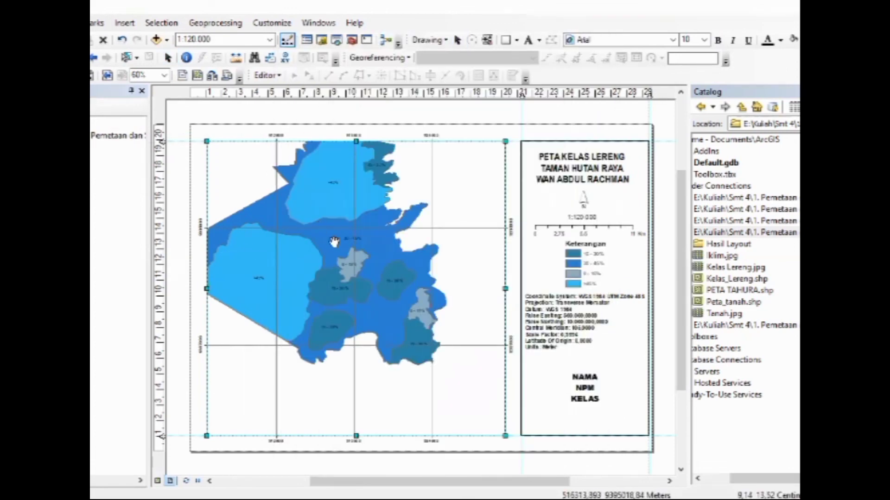